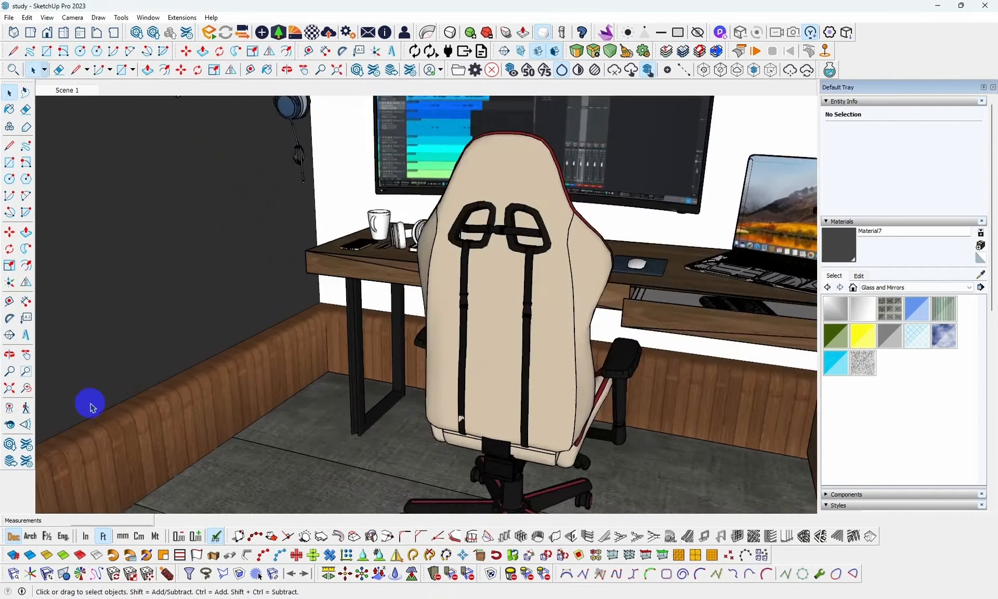
Examine the skirting along the wall base in the study model, and the inner walls of the empty room.
{"action": "middle_click_drag", "start_coordinate": [147, 398], "coordinate": [143, 436]}
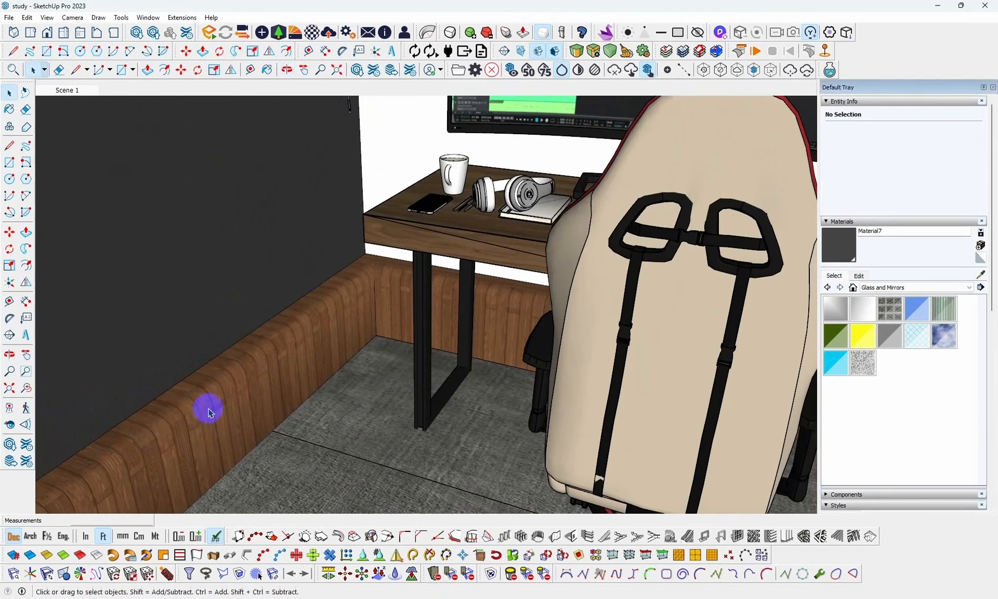
{"action": "middle_click_drag", "start_coordinate": [207, 407], "coordinate": [488, 394]}
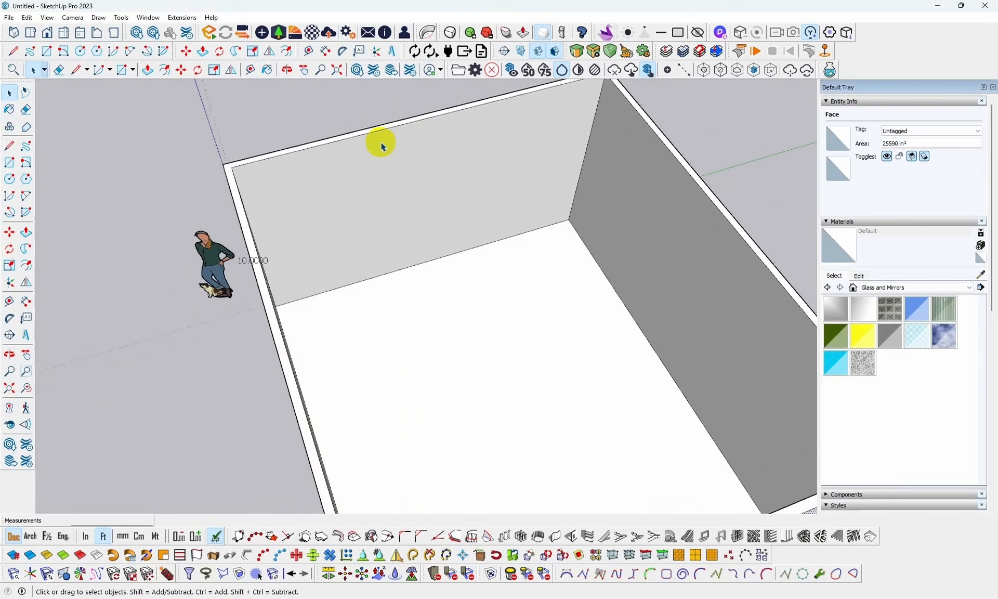
{"action": "middle_click_drag", "start_coordinate": [381, 142], "coordinate": [583, 225]}
{"action": "left_click", "coordinate": [468, 245]}
{"action": "scroll", "coordinate": [583, 232], "scroll_direction": "up", "scroll_amount": 3}
{"action": "scroll", "coordinate": [581, 239], "scroll_direction": "up", "scroll_amount": 3}
{"action": "scroll", "coordinate": [373, 438], "scroll_direction": "down", "scroll_amount": 2}
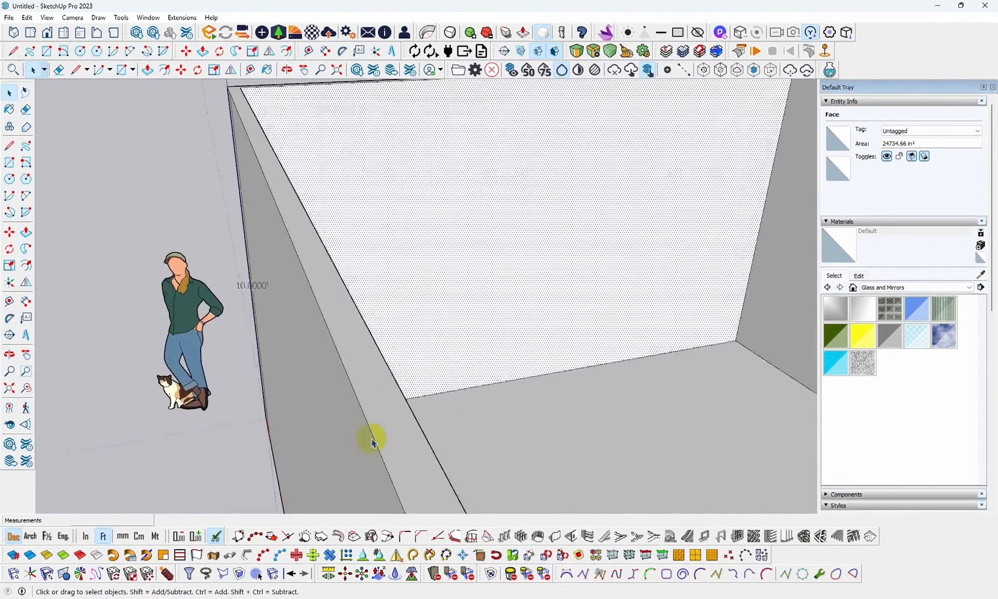
{"action": "scroll", "coordinate": [379, 321], "scroll_direction": "down", "scroll_amount": 4}
{"action": "middle_click_drag", "start_coordinate": [558, 242], "coordinate": [400, 327]}
{"action": "scroll", "coordinate": [409, 325], "scroll_direction": "down", "scroll_amount": 5}
{"action": "scroll", "coordinate": [476, 319], "scroll_direction": "up", "scroll_amount": 3}
{"action": "scroll", "coordinate": [476, 319], "scroll_direction": "down", "scroll_amount": 3}
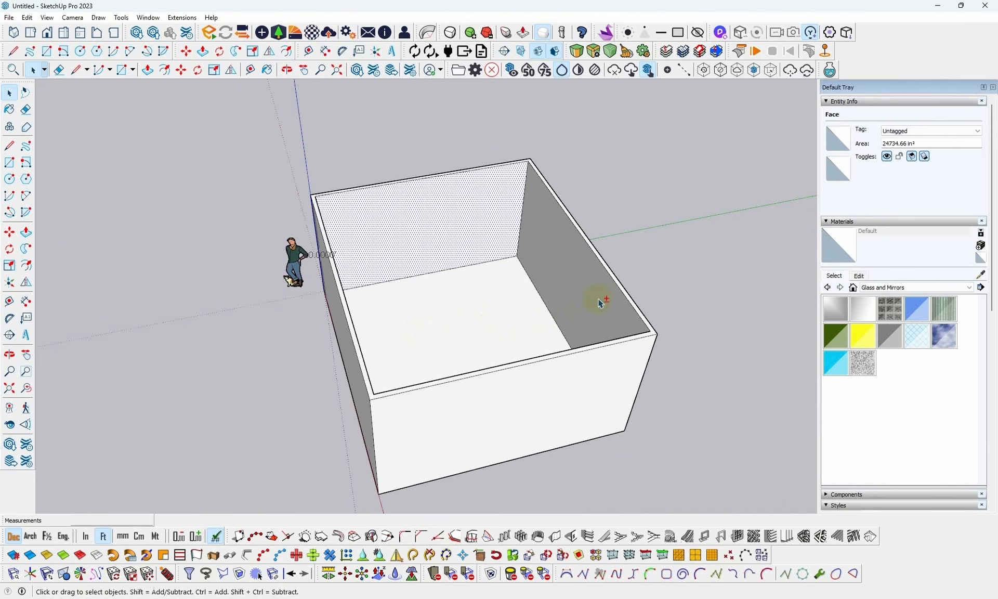
{"action": "middle_click_drag", "start_coordinate": [650, 283], "coordinate": [693, 328]}
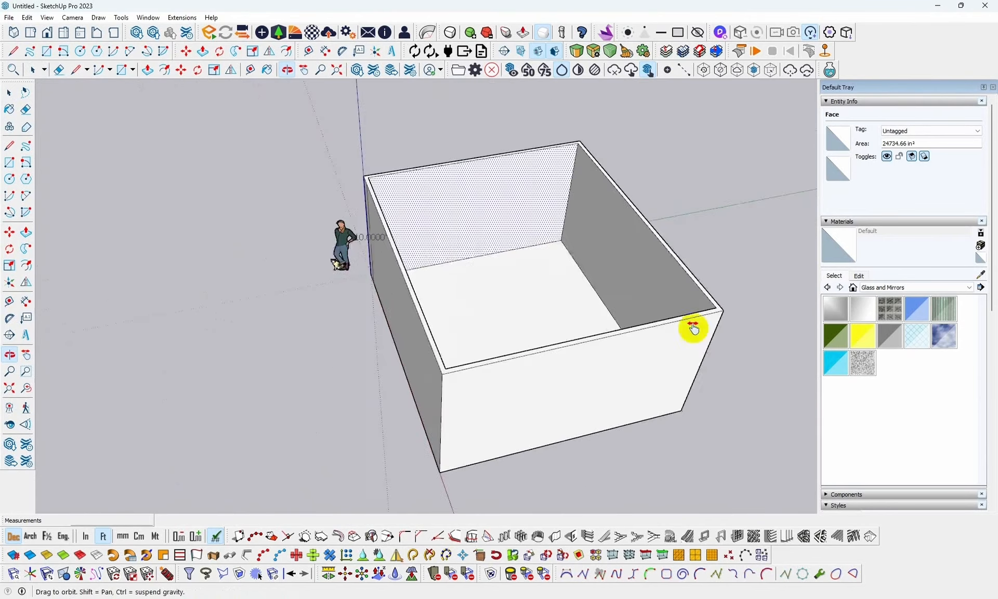
{"action": "scroll", "coordinate": [398, 263], "scroll_direction": "up", "scroll_amount": 5}
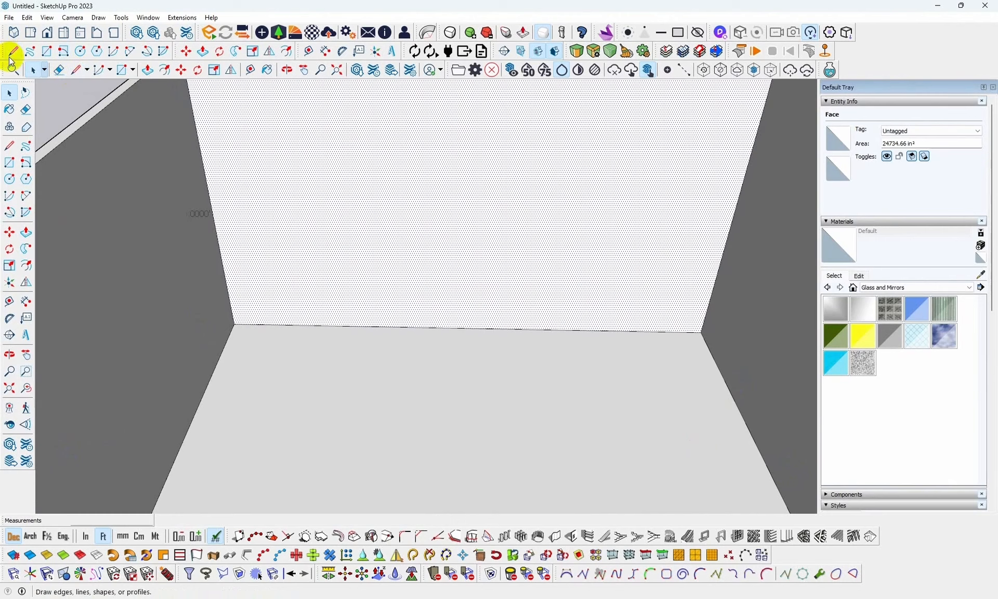
Draw a line across the full width of the back wall just above the floor, forming a narrow base strip.
{"action": "left_click", "coordinate": [77, 71]}
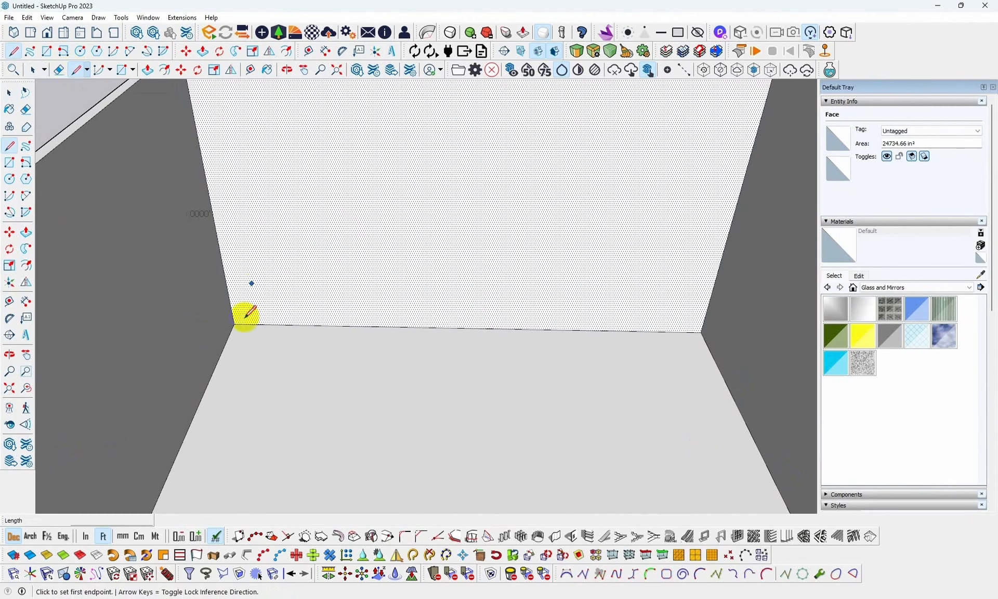
{"action": "middle_click_drag", "start_coordinate": [241, 312], "coordinate": [263, 322]}
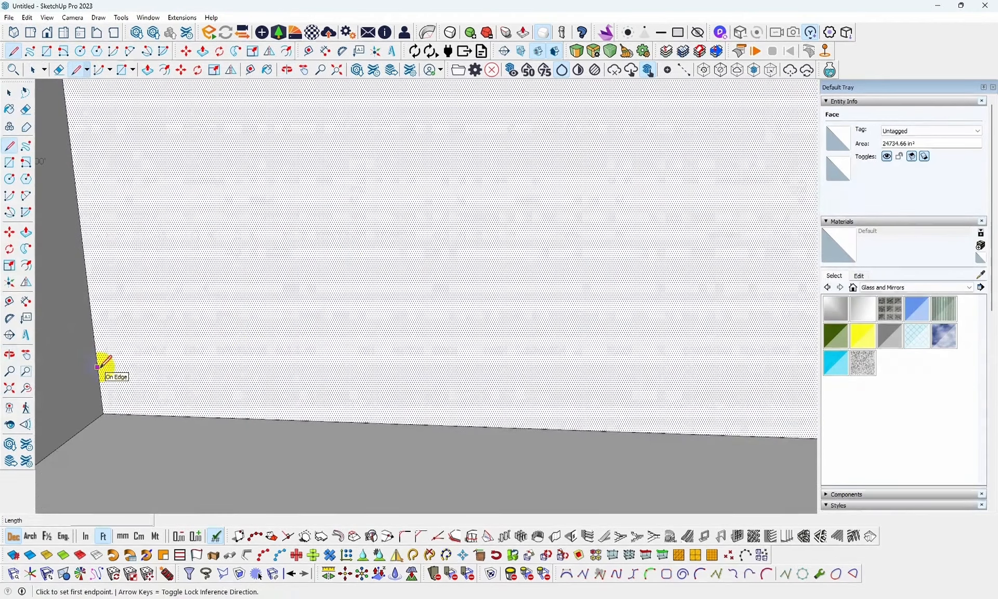
{"action": "left_click", "coordinate": [97, 367]}
{"action": "scroll", "coordinate": [117, 360], "scroll_direction": "down", "scroll_amount": 3}
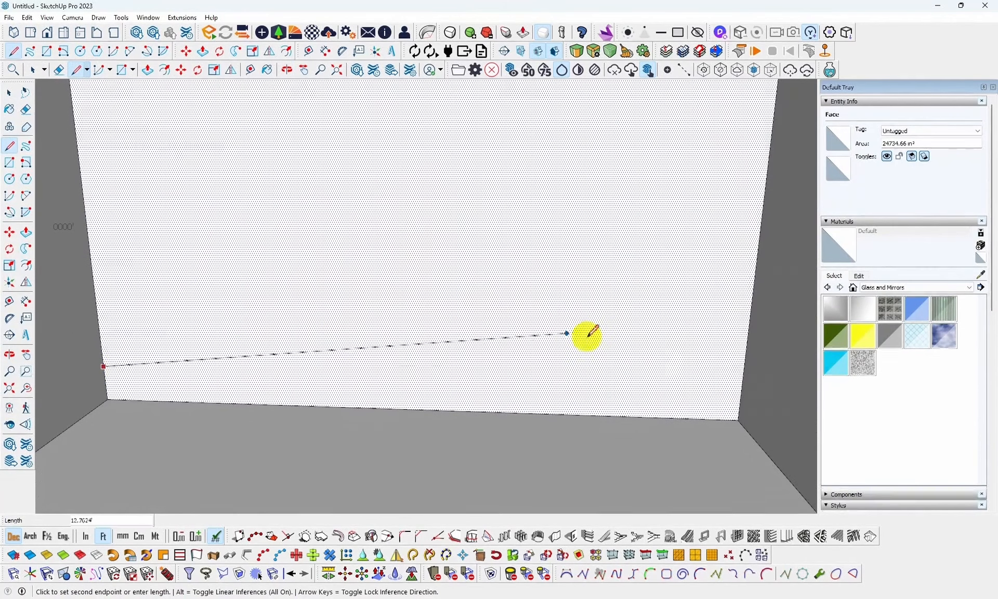
{"action": "left_click", "coordinate": [743, 386]}
Continue the line from its corner endpoint along the adjoining side wall, parallel to the floor, to the far corner.
{"action": "middle_click_drag", "start_coordinate": [445, 345], "coordinate": [299, 364]}
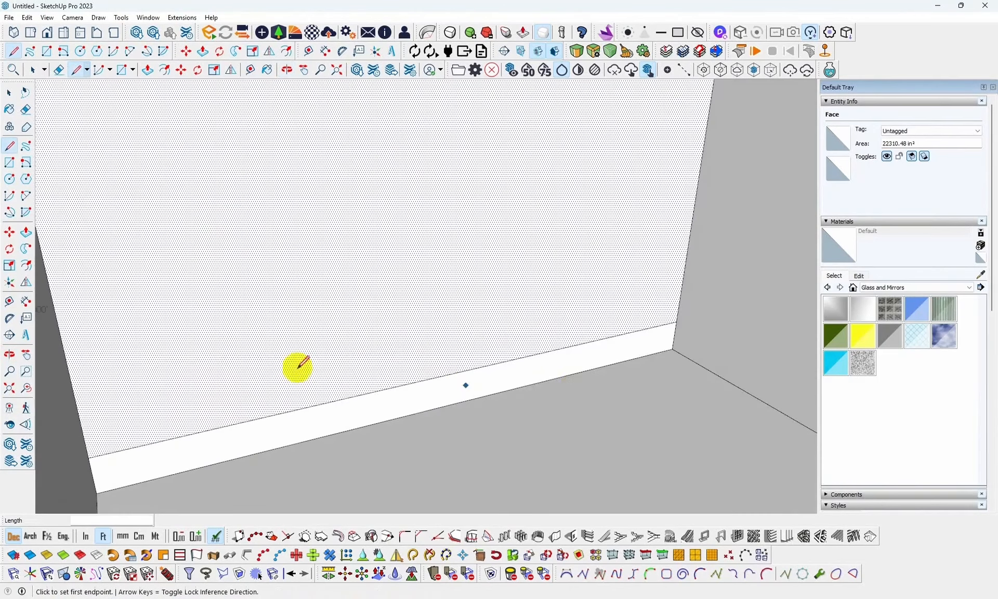
{"action": "scroll", "coordinate": [263, 374], "scroll_direction": "down", "scroll_amount": 4}
{"action": "middle_click_drag", "start_coordinate": [419, 326], "coordinate": [608, 395]}
{"action": "scroll", "coordinate": [233, 335], "scroll_direction": "down", "scroll_amount": 2}
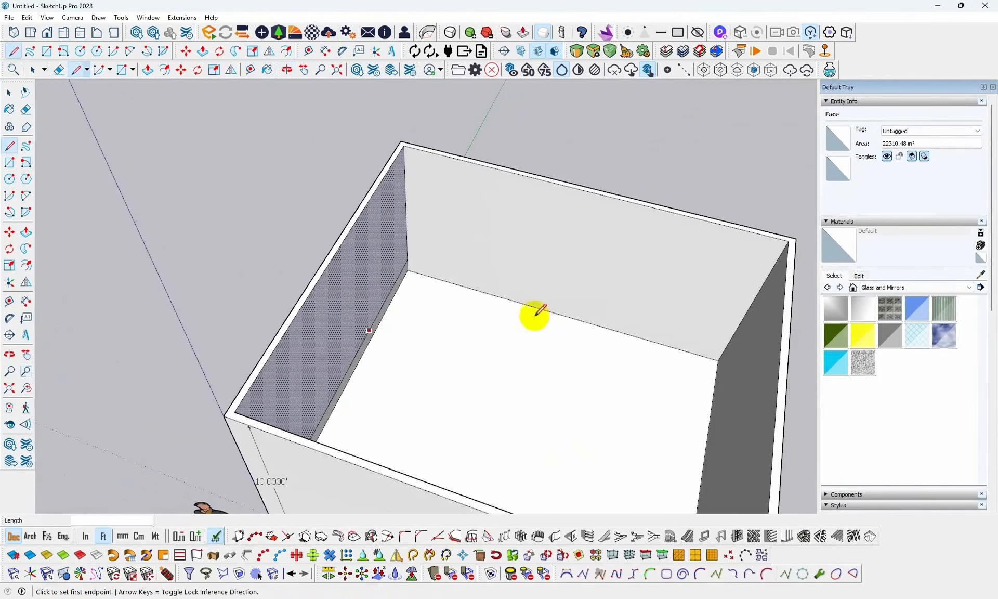
{"action": "middle_click_drag", "start_coordinate": [540, 310], "coordinate": [439, 462]}
{"action": "scroll", "coordinate": [324, 231], "scroll_direction": "up", "scroll_amount": 3}
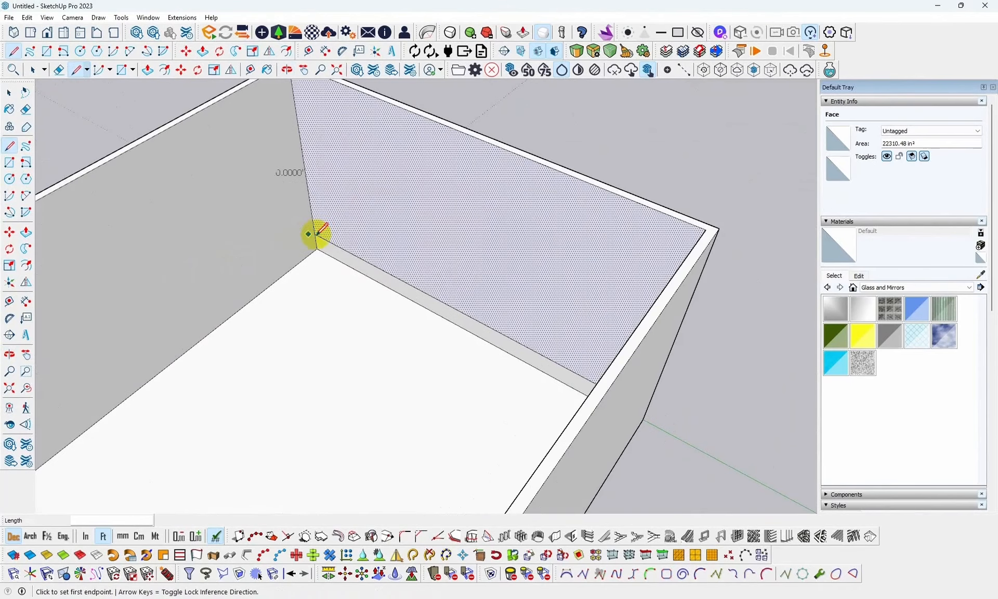
{"action": "scroll", "coordinate": [315, 233], "scroll_direction": "up", "scroll_amount": 4}
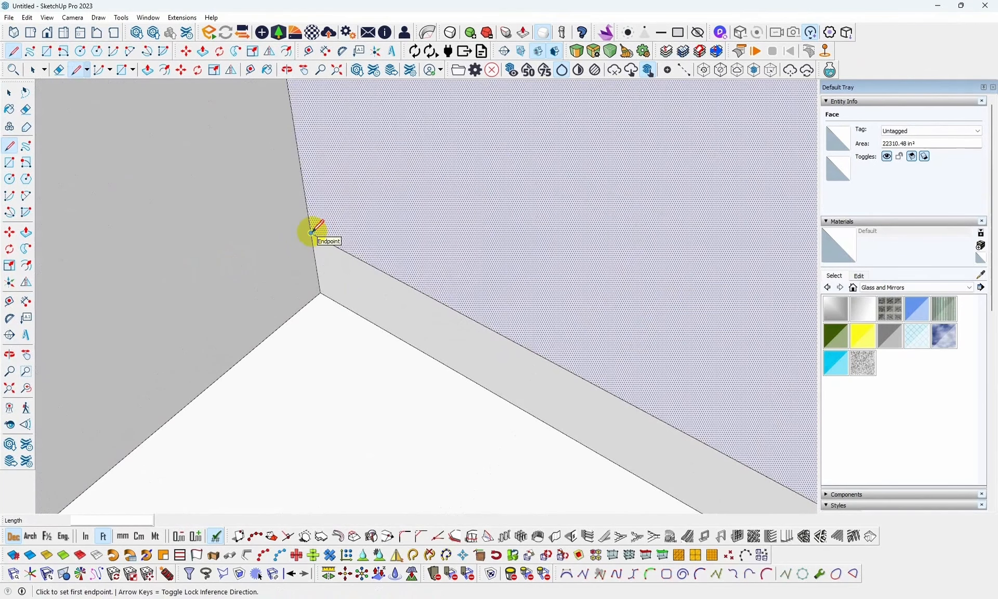
{"action": "scroll", "coordinate": [312, 231], "scroll_direction": "down", "scroll_amount": 2}
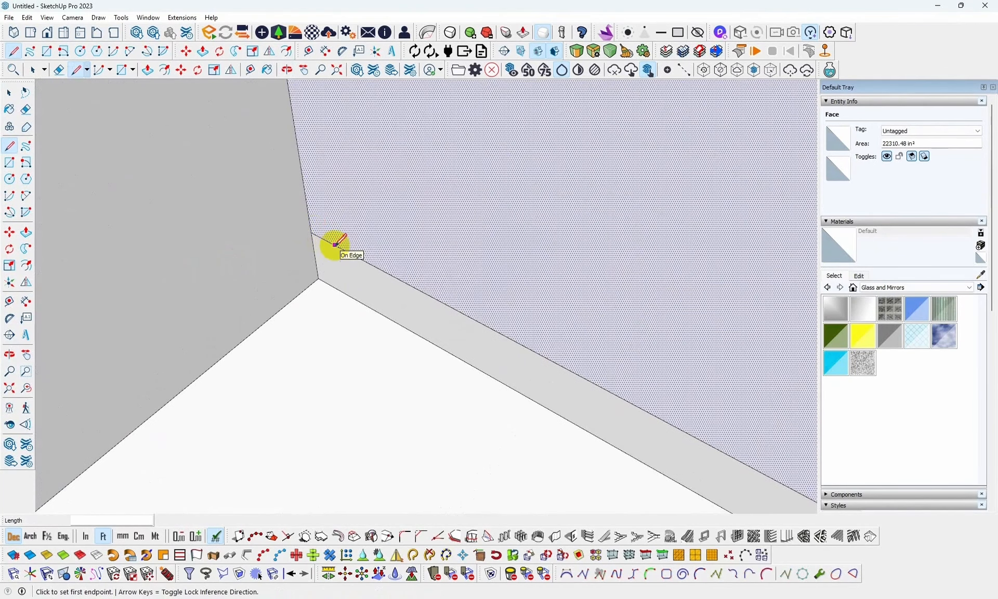
{"action": "middle_click_drag", "start_coordinate": [333, 243], "coordinate": [461, 229], "text": "shift"}
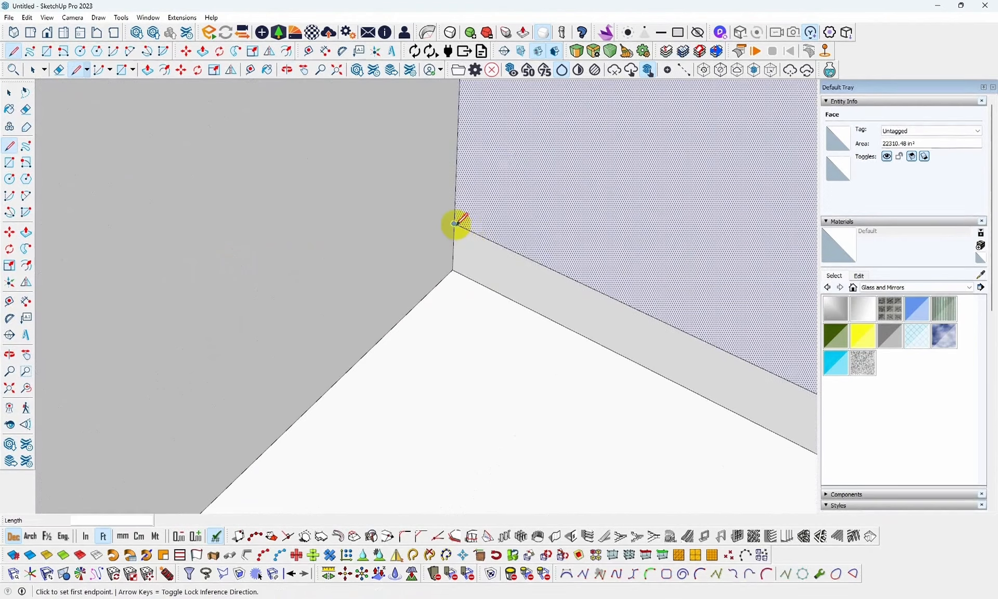
{"action": "left_click", "coordinate": [455, 224]}
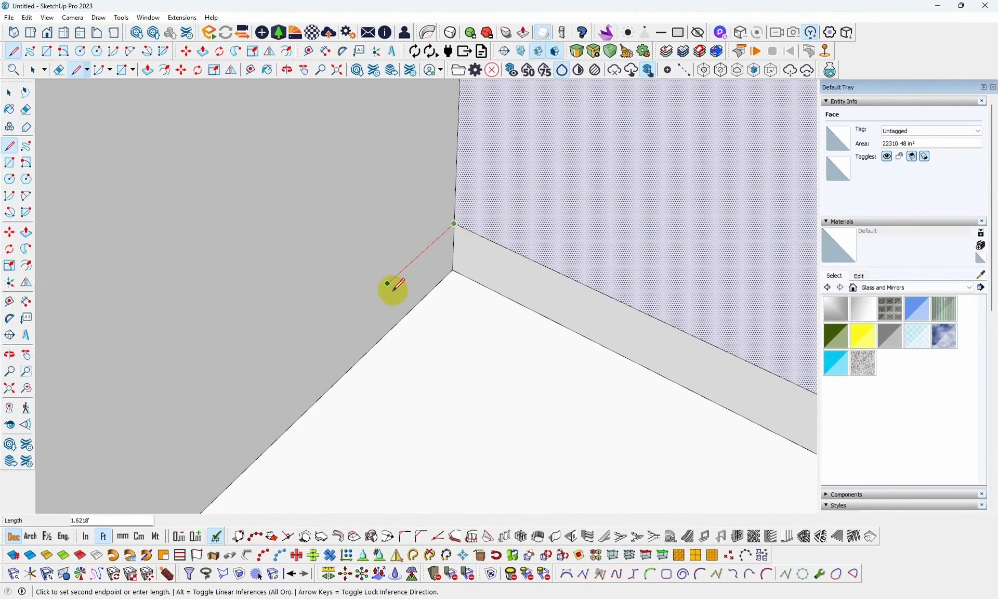
{"action": "scroll", "coordinate": [393, 287], "scroll_direction": "down", "scroll_amount": 6}
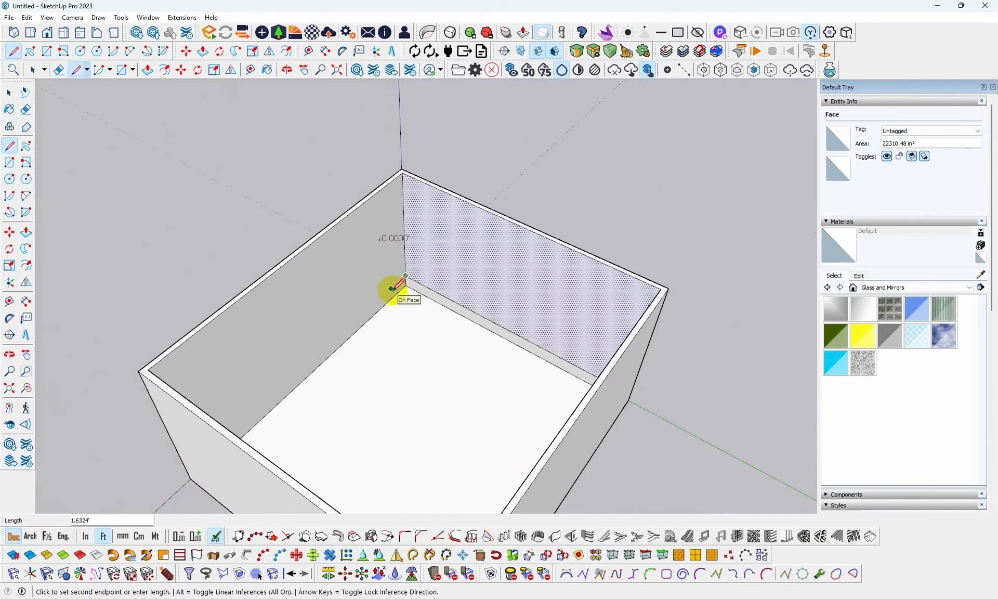
{"action": "middle_click_drag", "start_coordinate": [394, 287], "coordinate": [218, 323]}
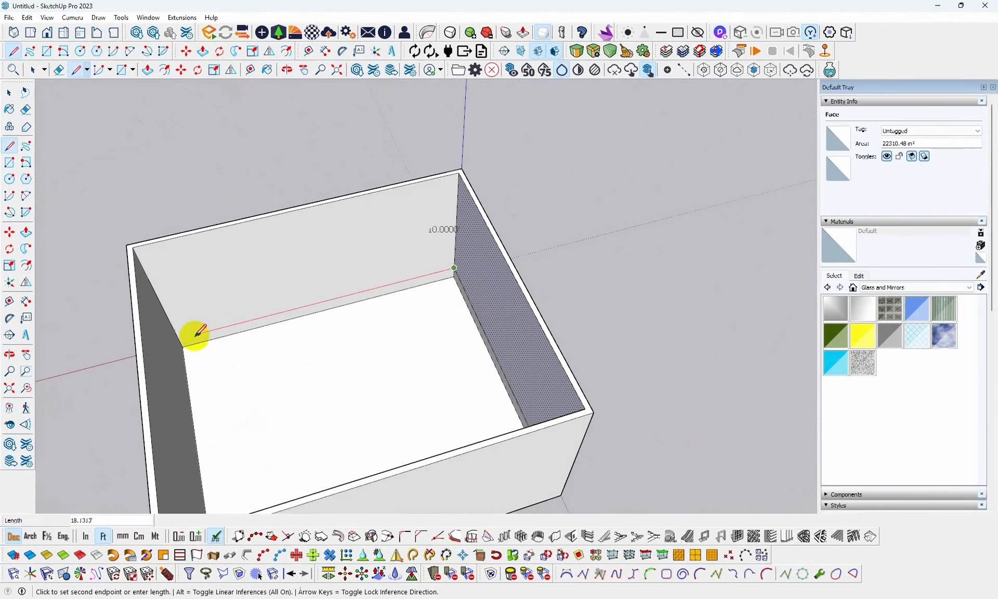
{"action": "left_click", "coordinate": [178, 339]}
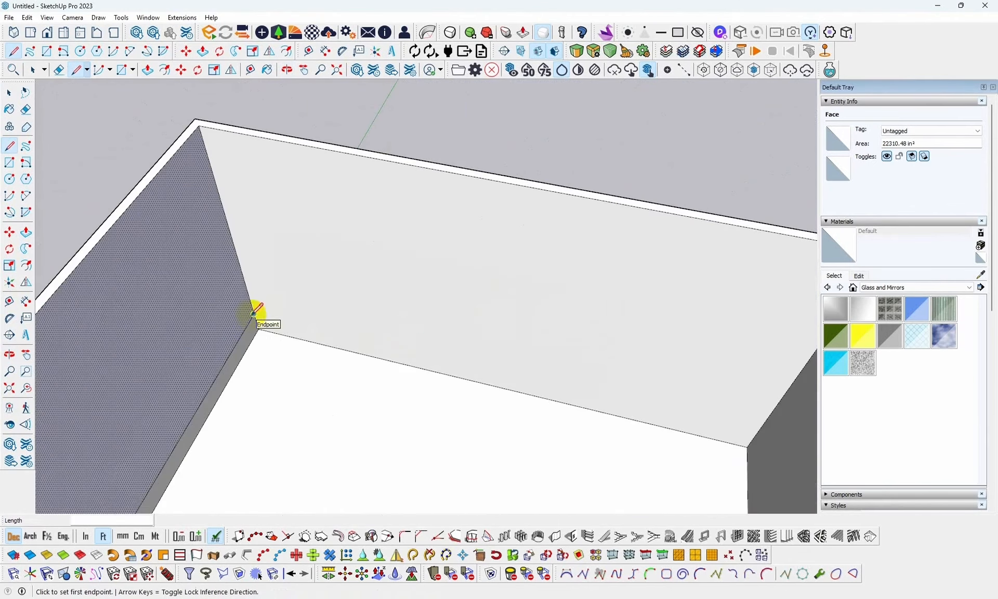
Draw a matching line along the opposite side wall, from the back wall line's other endpoint to the far corner.
{"action": "left_click", "coordinate": [253, 314]}
{"action": "left_click", "coordinate": [757, 433]}
{"action": "middle_click_drag", "start_coordinate": [613, 333], "coordinate": [408, 253]}
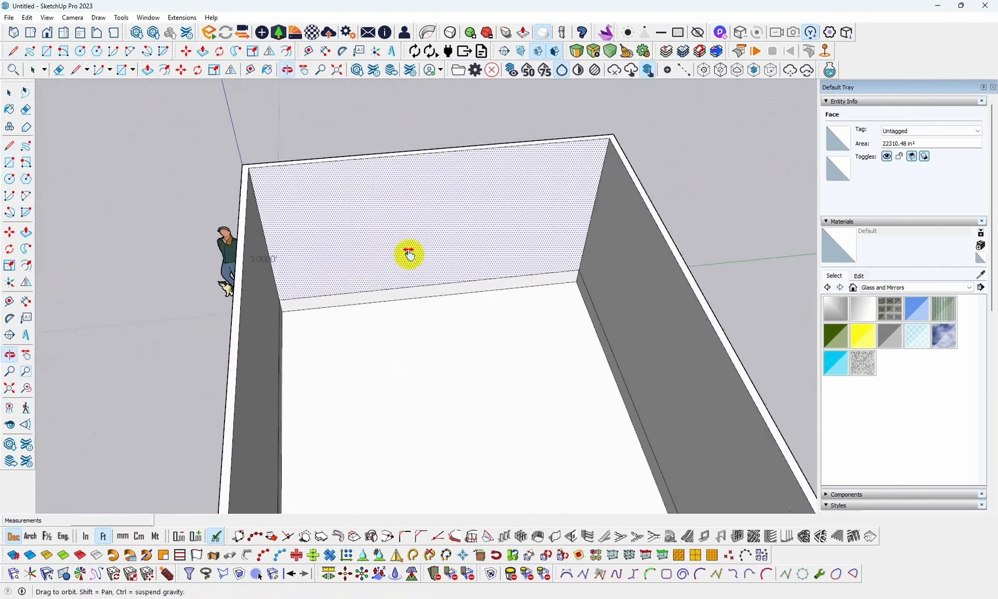
{"action": "middle_click_drag", "start_coordinate": [532, 285], "coordinate": [370, 301]}
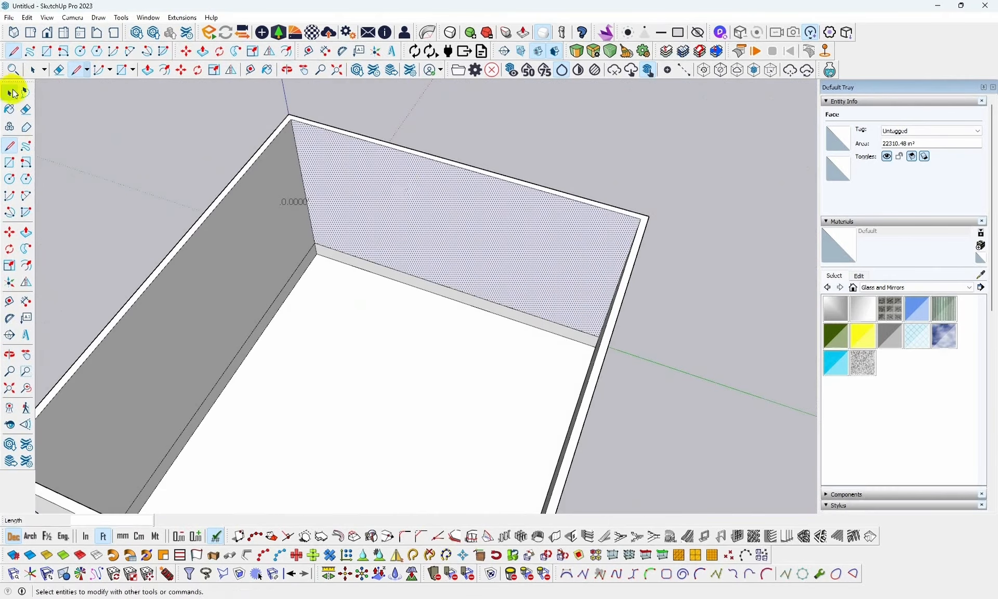
Push/Pull the narrow strip at the base of the back wall about 0.17' into the room.
{"action": "left_click", "coordinate": [9, 93]}
{"action": "scroll", "coordinate": [517, 239], "scroll_direction": "down", "scroll_amount": 3}
{"action": "scroll", "coordinate": [517, 250], "scroll_direction": "up", "scroll_amount": 3}
{"action": "middle_click_drag", "start_coordinate": [490, 279], "coordinate": [528, 196]}
{"action": "scroll", "coordinate": [513, 227], "scroll_direction": "up", "scroll_amount": 3}
{"action": "scroll", "coordinate": [514, 227], "scroll_direction": "up", "scroll_amount": 1}
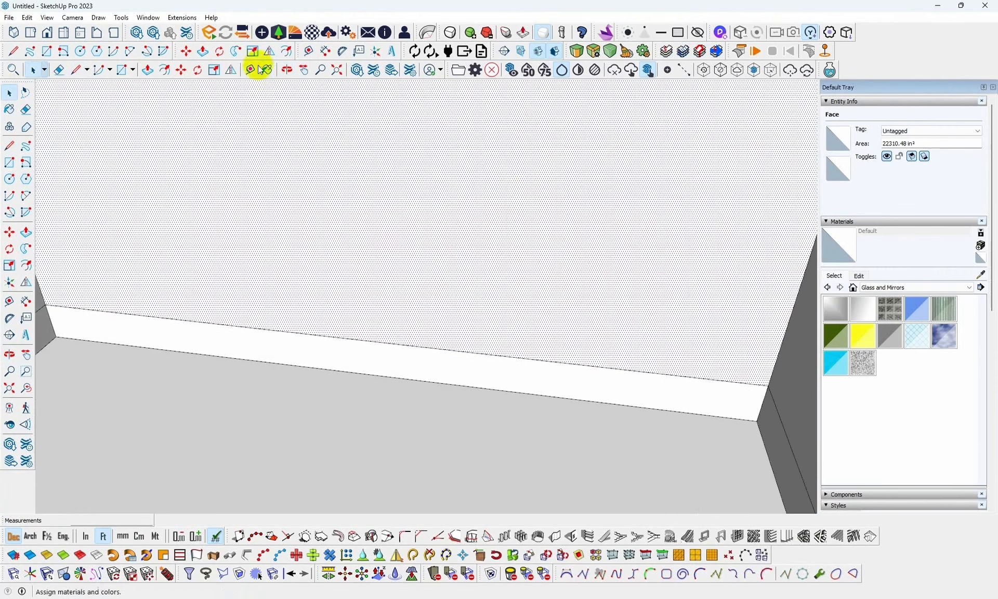
{"action": "left_click", "coordinate": [203, 52]}
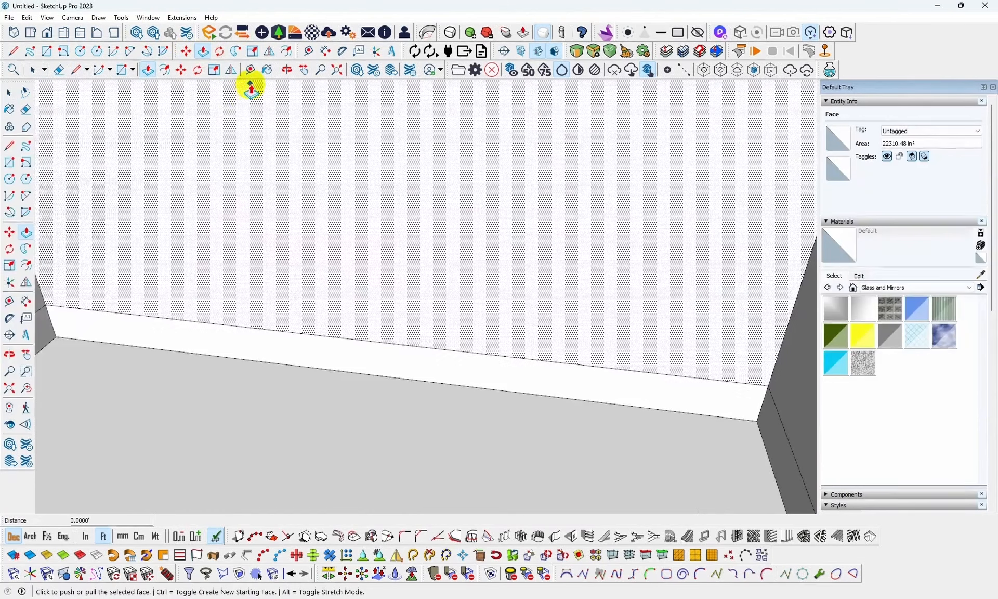
{"action": "scroll", "coordinate": [338, 317], "scroll_direction": "up", "scroll_amount": 1}
{"action": "scroll", "coordinate": [363, 349], "scroll_direction": "down", "scroll_amount": 4}
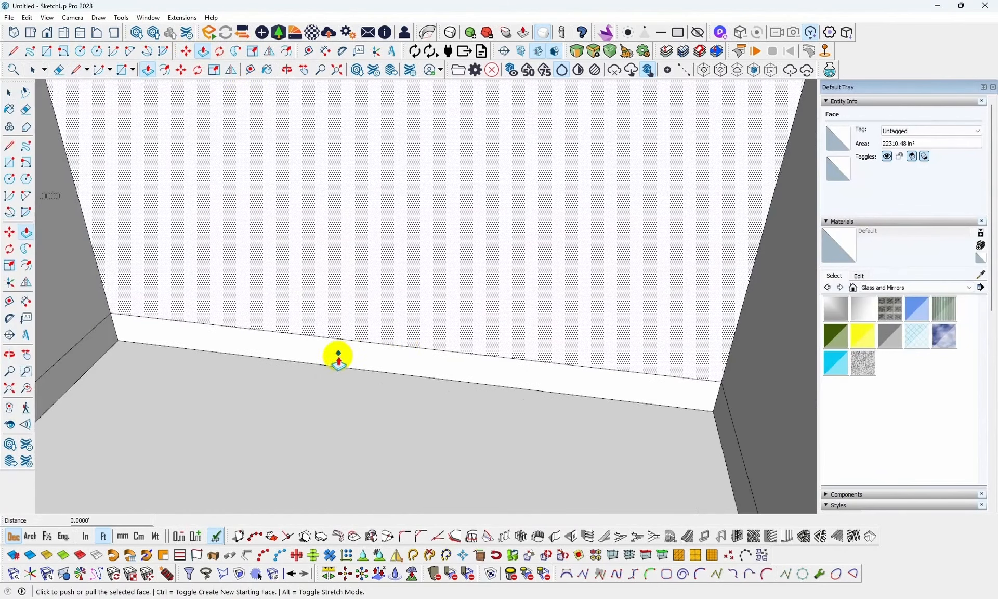
{"action": "scroll", "coordinate": [208, 335], "scroll_direction": "up", "scroll_amount": 4}
{"action": "left_click", "coordinate": [202, 335]}
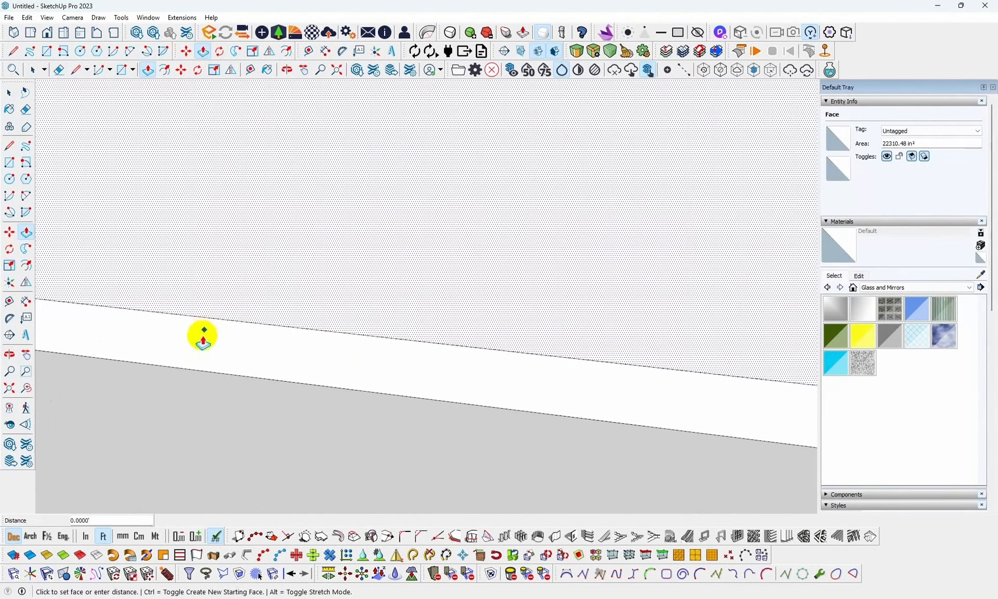
{"action": "left_click", "coordinate": [214, 338]}
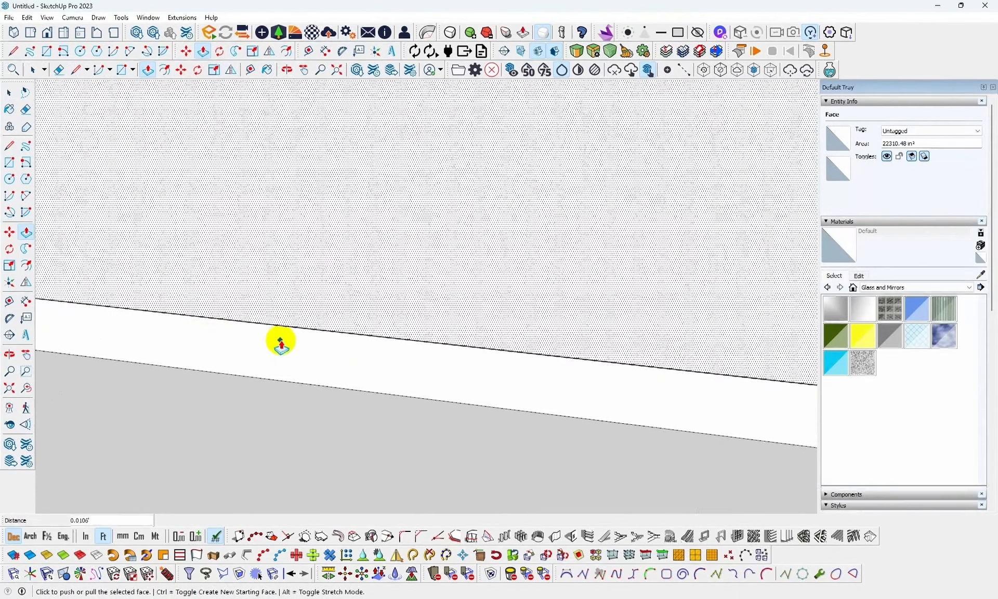
{"action": "middle_click_drag", "start_coordinate": [419, 348], "coordinate": [366, 389]}
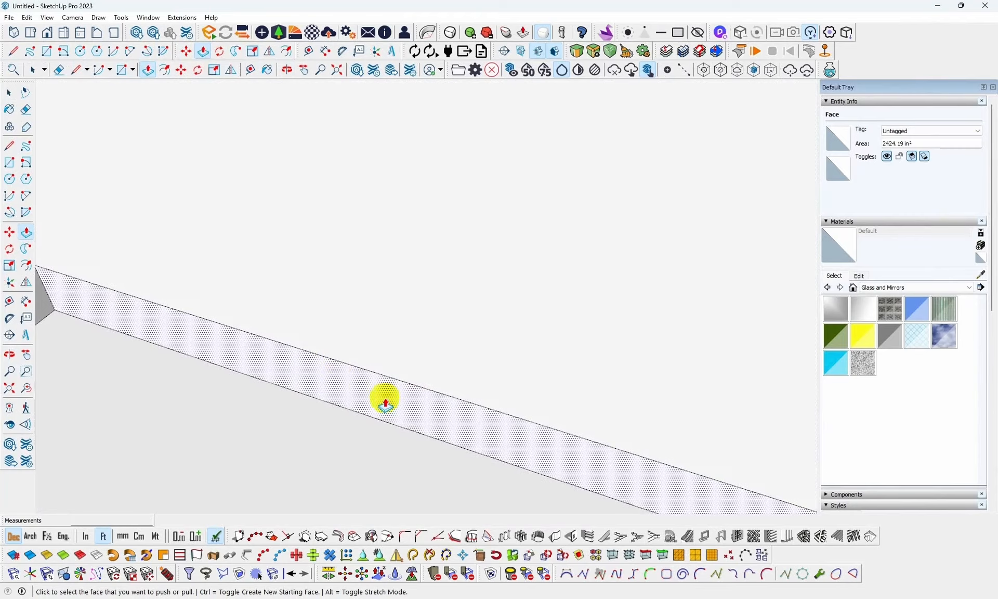
{"action": "scroll", "coordinate": [433, 408], "scroll_direction": "down", "scroll_amount": 4}
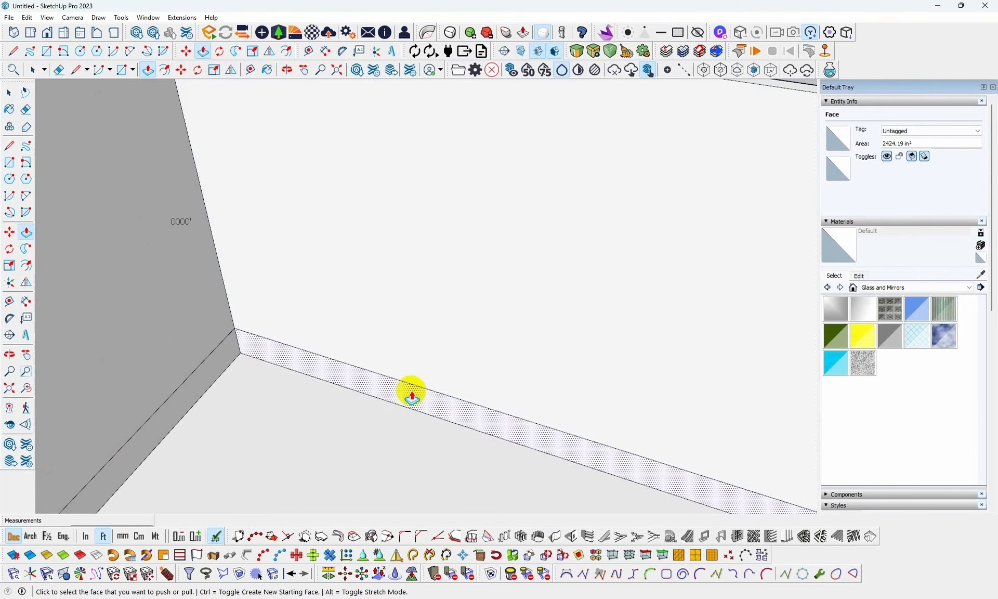
{"action": "scroll", "coordinate": [412, 395], "scroll_direction": "up", "scroll_amount": 3}
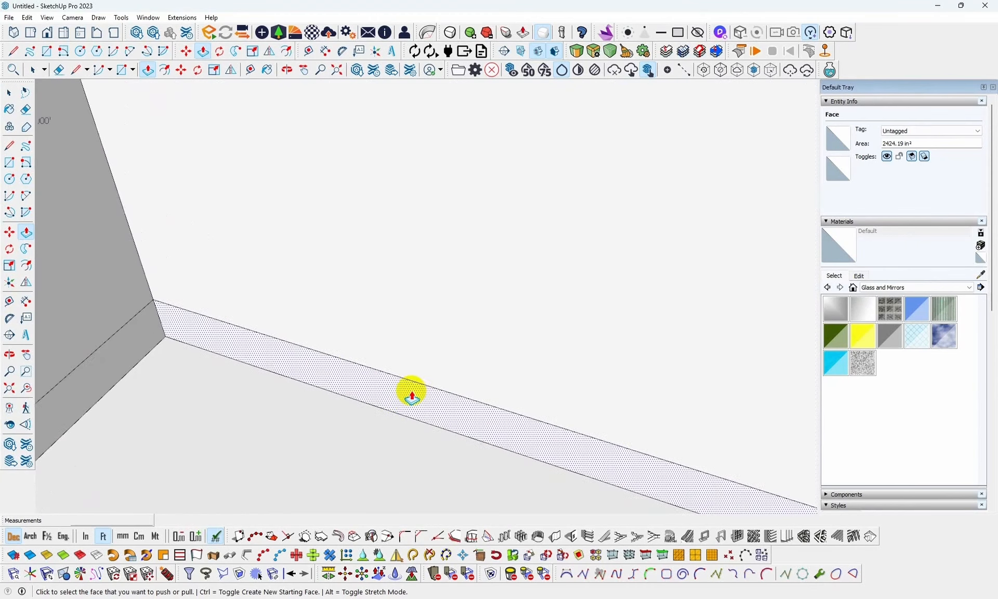
{"action": "left_click", "coordinate": [413, 398]}
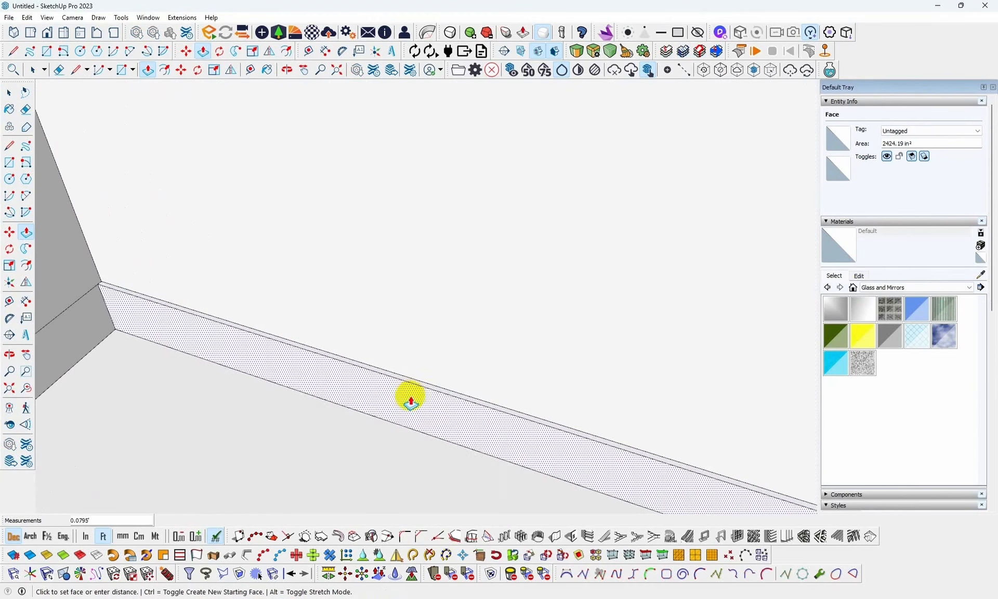
{"action": "left_click", "coordinate": [409, 397]}
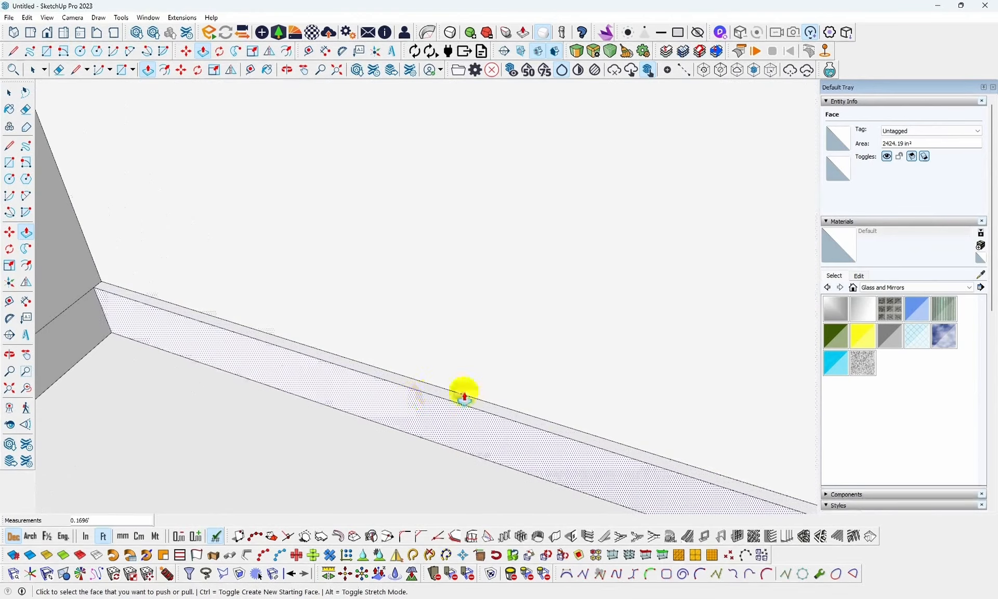
Push/Pull the base strip of the adjoining side wall about 0.16' into the room, nearly level with the back wall's skirting.
{"action": "scroll", "coordinate": [484, 391], "scroll_direction": "down", "scroll_amount": 5}
{"action": "middle_click_drag", "start_coordinate": [515, 358], "coordinate": [286, 372]}
{"action": "scroll", "coordinate": [327, 355], "scroll_direction": "up", "scroll_amount": 7}
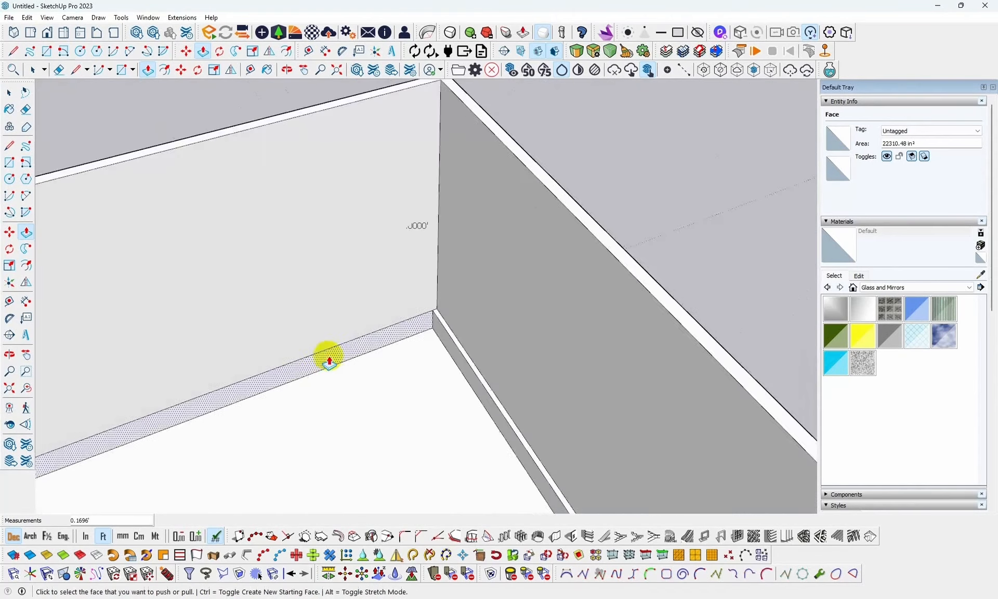
{"action": "left_click", "coordinate": [529, 273]}
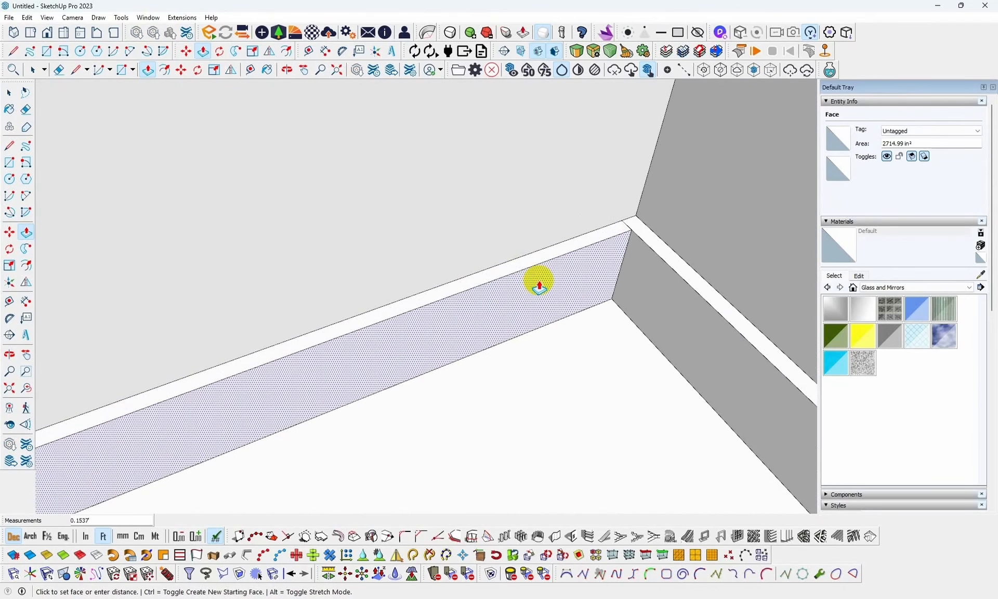
{"action": "left_click", "coordinate": [539, 282]}
Push/Pull the base strip of the remaining side wall about 0.16' into the room, nearly level with the back wall's skirting.
{"action": "scroll", "coordinate": [320, 313], "scroll_direction": "down", "scroll_amount": 6}
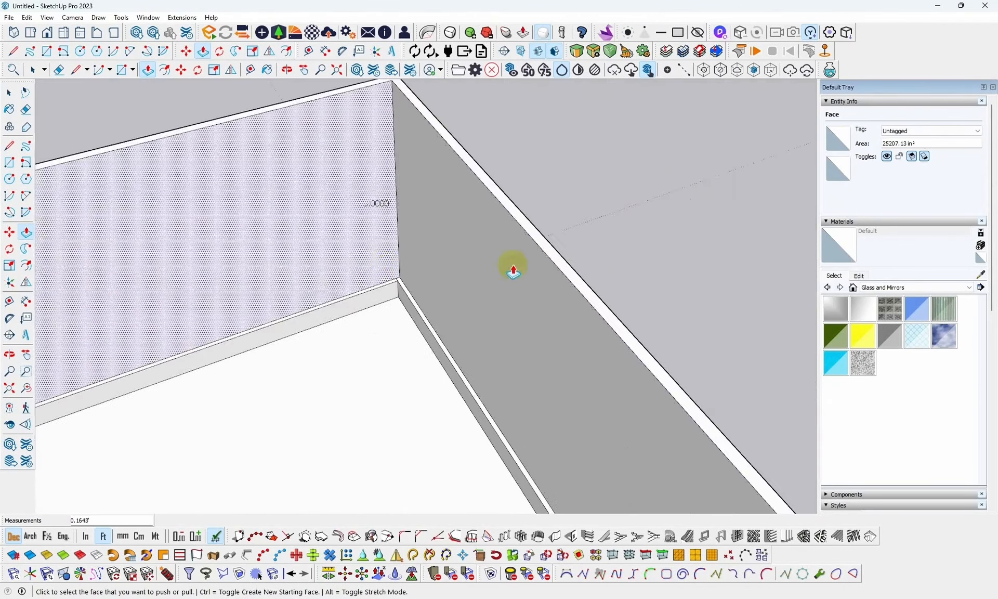
{"action": "scroll", "coordinate": [513, 268], "scroll_direction": "down", "scroll_amount": 5}
{"action": "middle_click_drag", "start_coordinate": [513, 265], "coordinate": [668, 319]}
{"action": "scroll", "coordinate": [668, 300], "scroll_direction": "up", "scroll_amount": 3}
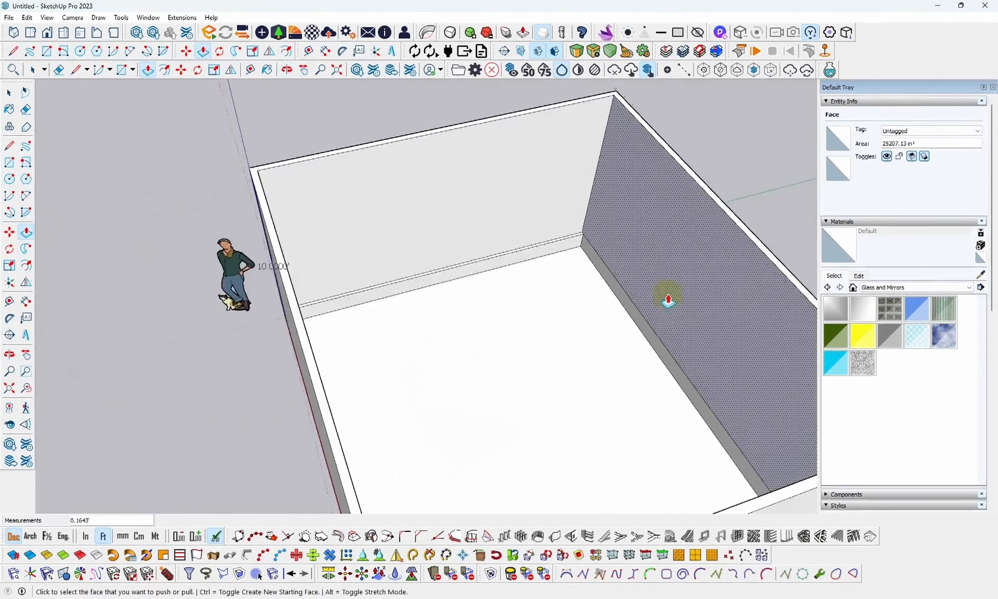
{"action": "scroll", "coordinate": [595, 257], "scroll_direction": "up", "scroll_amount": 6}
{"action": "left_click", "coordinate": [516, 183]}
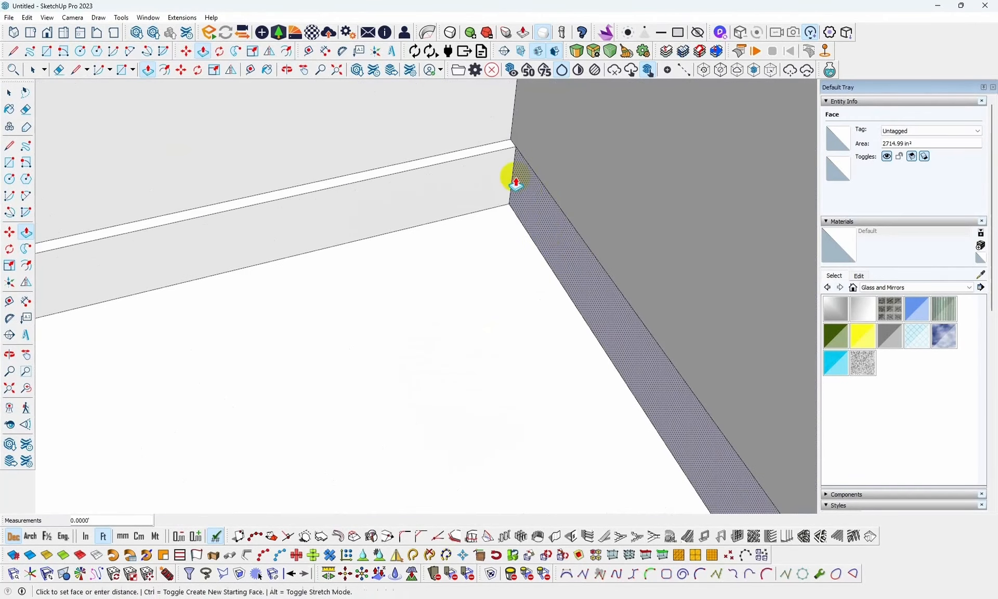
{"action": "left_click", "coordinate": [508, 194]}
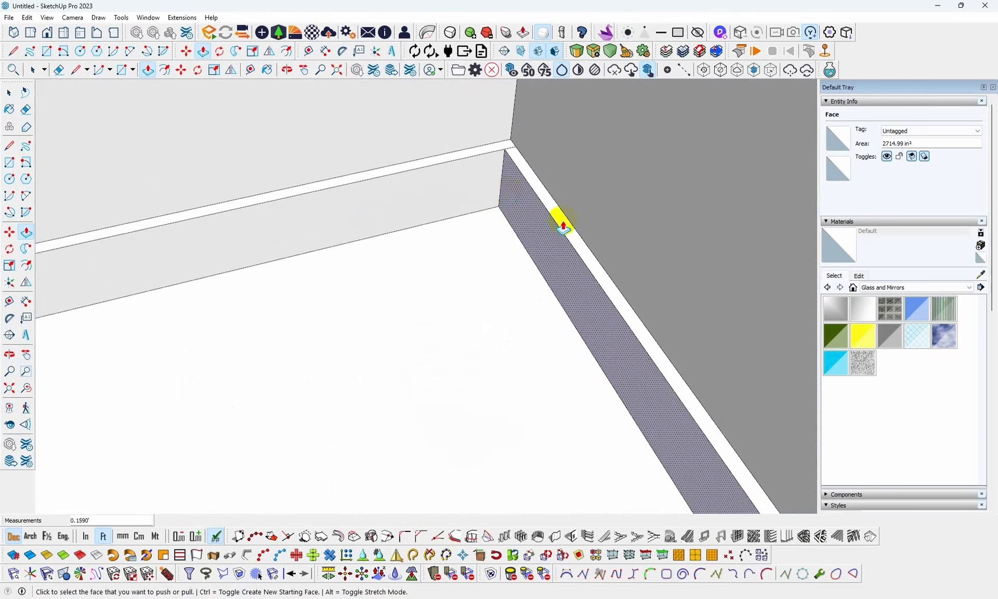
{"action": "scroll", "coordinate": [564, 226], "scroll_direction": "down", "scroll_amount": 10}
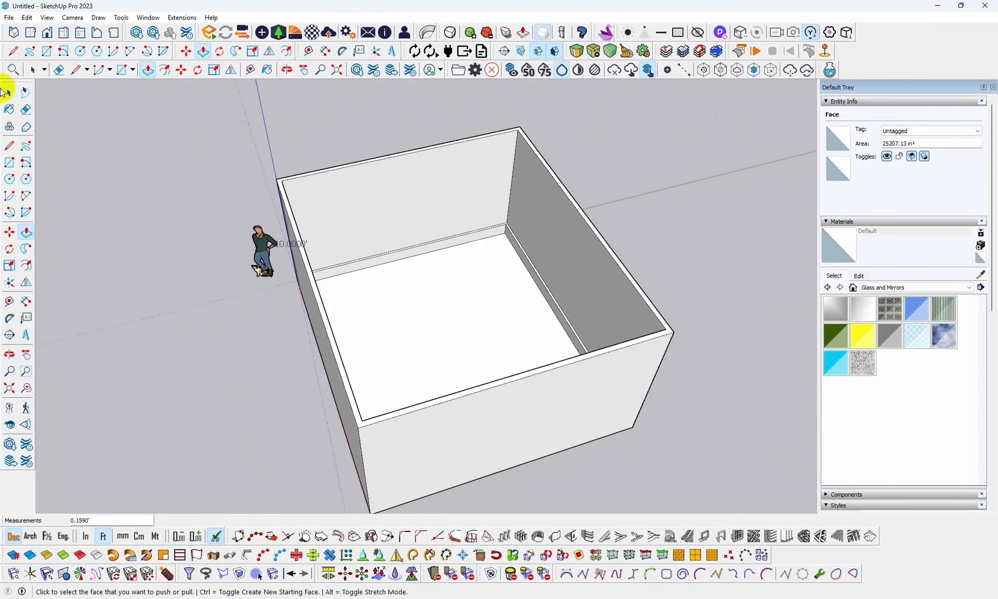
Inspect the raised skirting along the back and side walls from several angles.
{"action": "left_click", "coordinate": [9, 93]}
{"action": "left_click", "coordinate": [12, 95]}
{"action": "scroll", "coordinate": [499, 213], "scroll_direction": "up", "scroll_amount": 5}
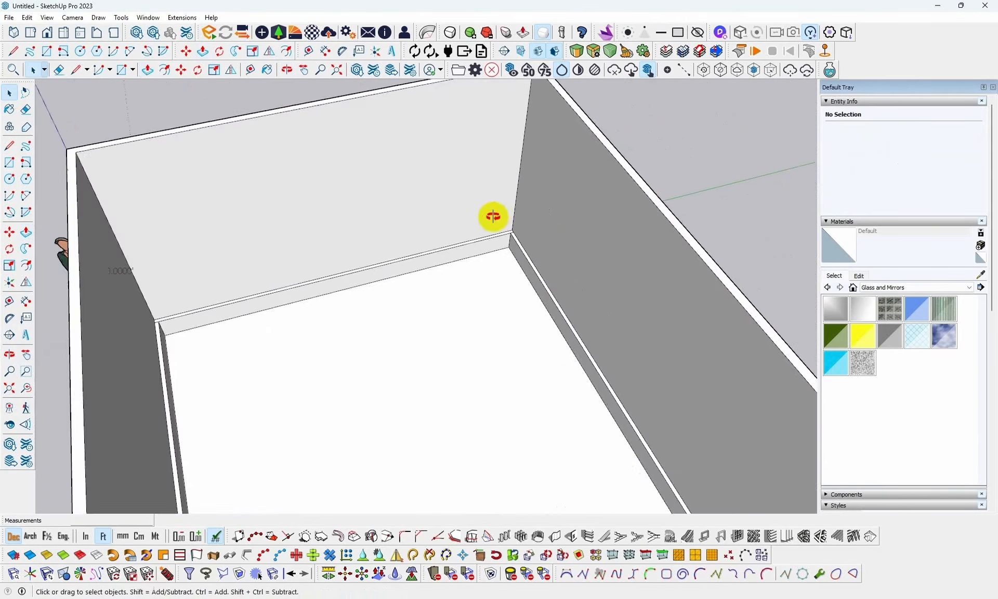
{"action": "middle_click_drag", "start_coordinate": [492, 216], "coordinate": [381, 174]}
{"action": "scroll", "coordinate": [450, 187], "scroll_direction": "down", "scroll_amount": 8}
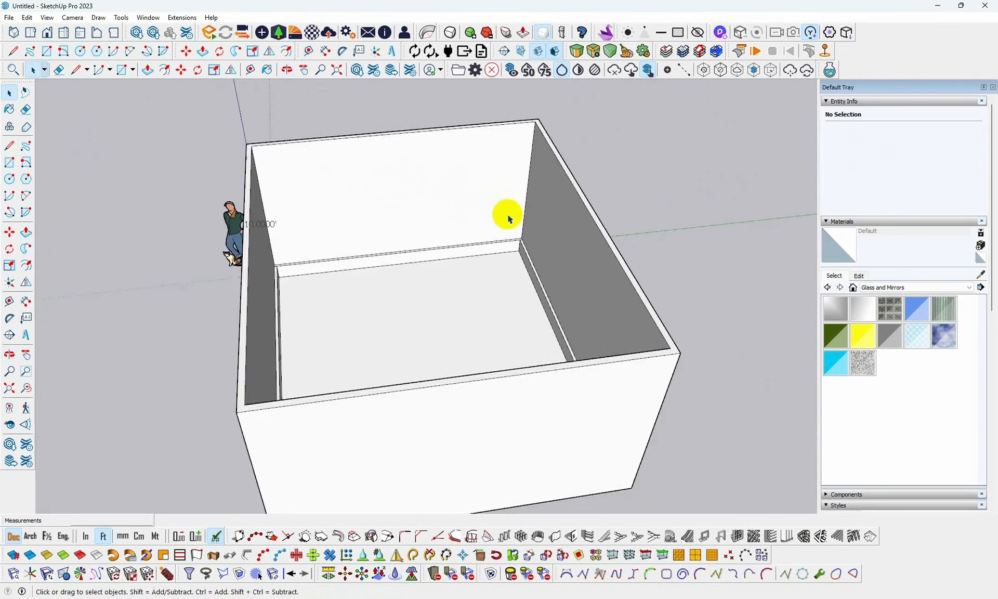
{"action": "middle_click_drag", "start_coordinate": [507, 217], "coordinate": [319, 252]}
{"action": "scroll", "coordinate": [521, 263], "scroll_direction": "down", "scroll_amount": 5}
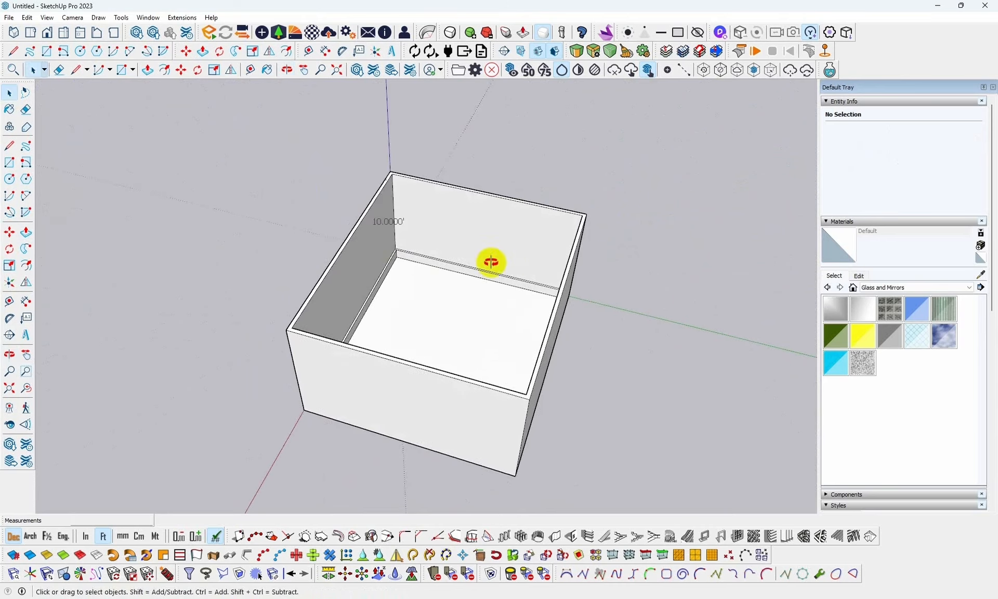
Draw a rectangle about 4.45' by 4.03' for a window on the outer face of the side wall, off-centre and clear of the edges.
{"action": "middle_click_drag", "start_coordinate": [488, 260], "coordinate": [386, 225]}
{"action": "scroll", "coordinate": [461, 248], "scroll_direction": "down", "scroll_amount": 2}
{"action": "scroll", "coordinate": [395, 260], "scroll_direction": "up", "scroll_amount": 3}
{"action": "middle_click_drag", "start_coordinate": [404, 277], "coordinate": [358, 265]}
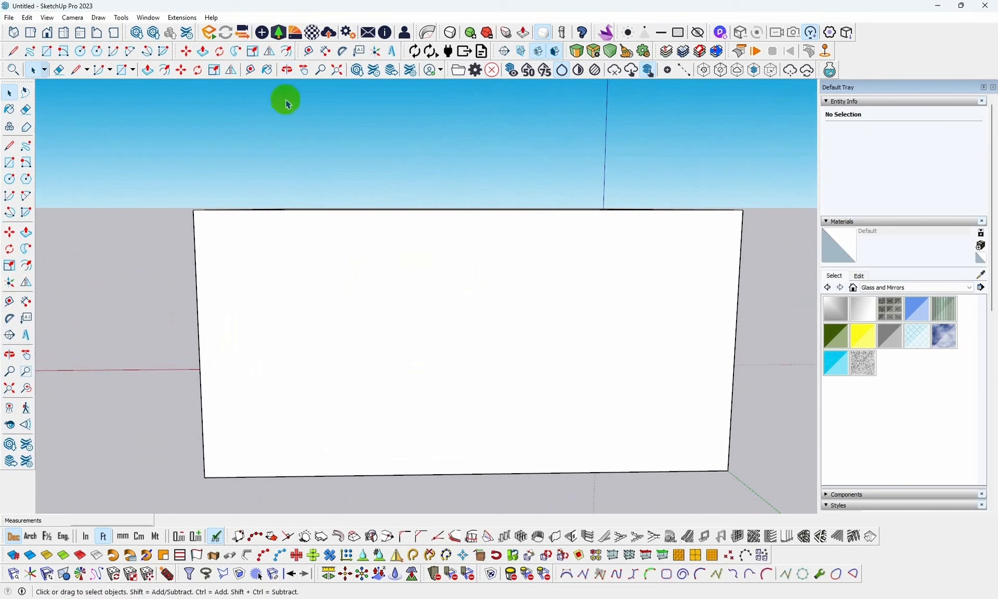
{"action": "left_click", "coordinate": [12, 163]}
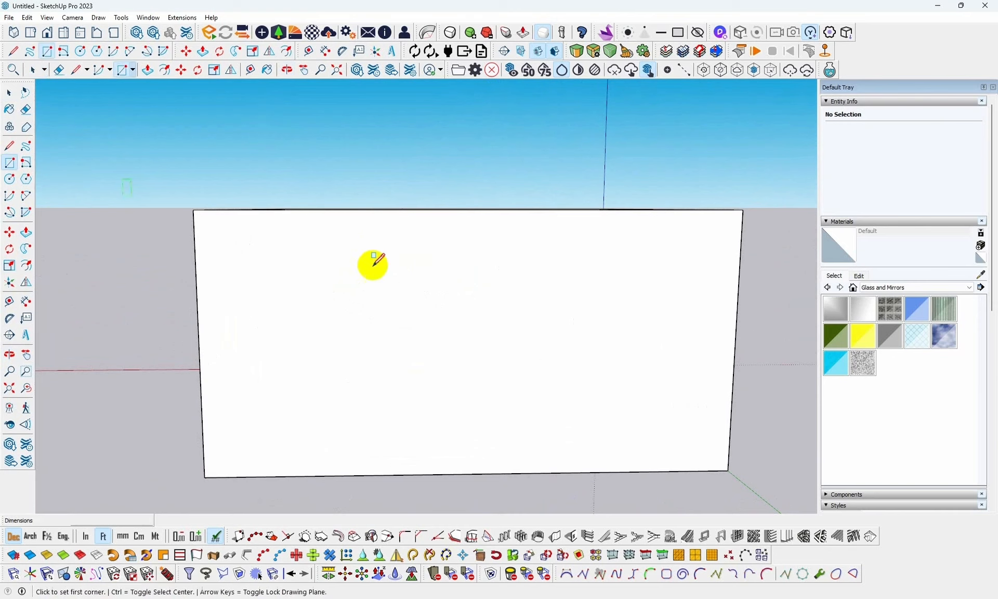
{"action": "scroll", "coordinate": [336, 285], "scroll_direction": "down", "scroll_amount": 1}
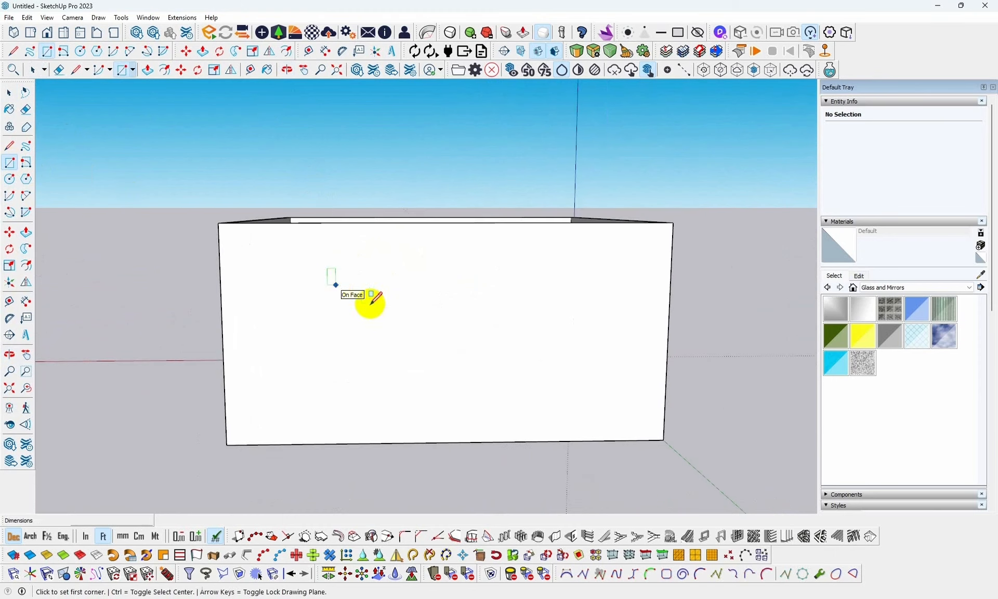
{"action": "mouse_move", "coordinate": [370, 304]}
{"action": "middle_mouse_down"}
{"action": "mouse_move", "coordinate": [377, 288]}
{"action": "mouse_move", "coordinate": [378, 296]}
{"action": "middle_mouse_up"}
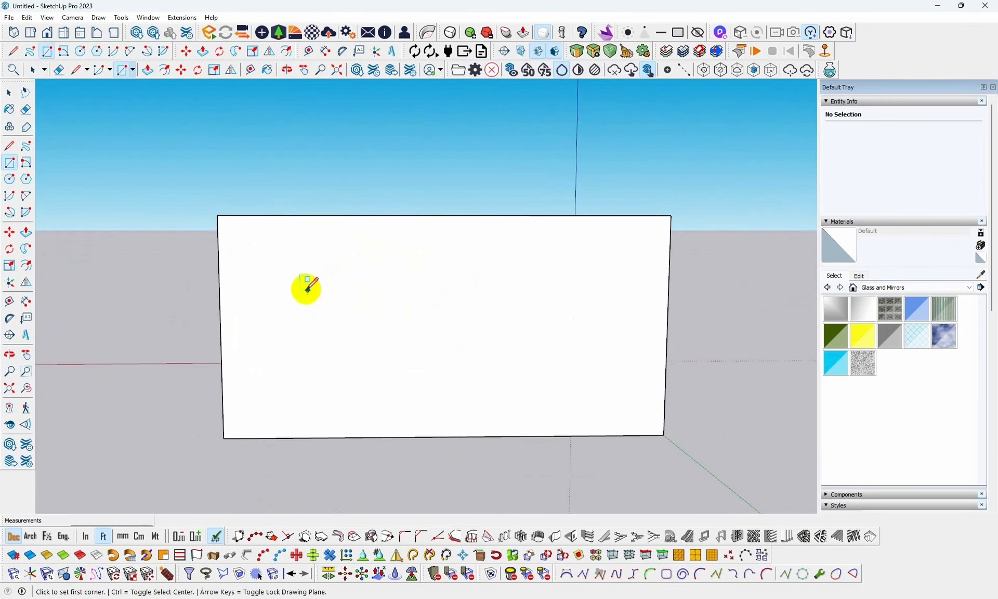
{"action": "scroll", "coordinate": [304, 273], "scroll_direction": "up", "scroll_amount": 1}
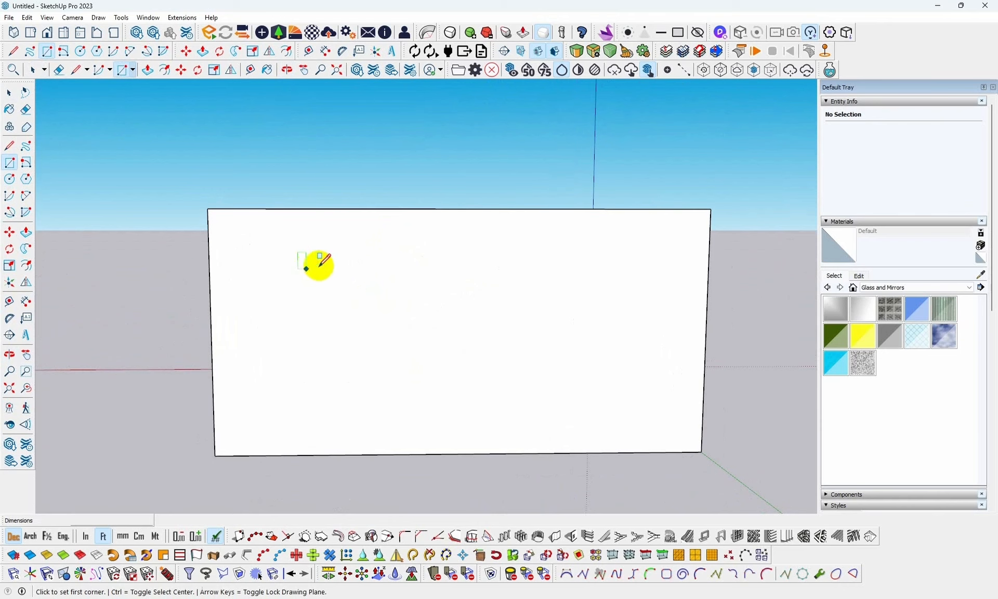
{"action": "left_click", "coordinate": [343, 257]}
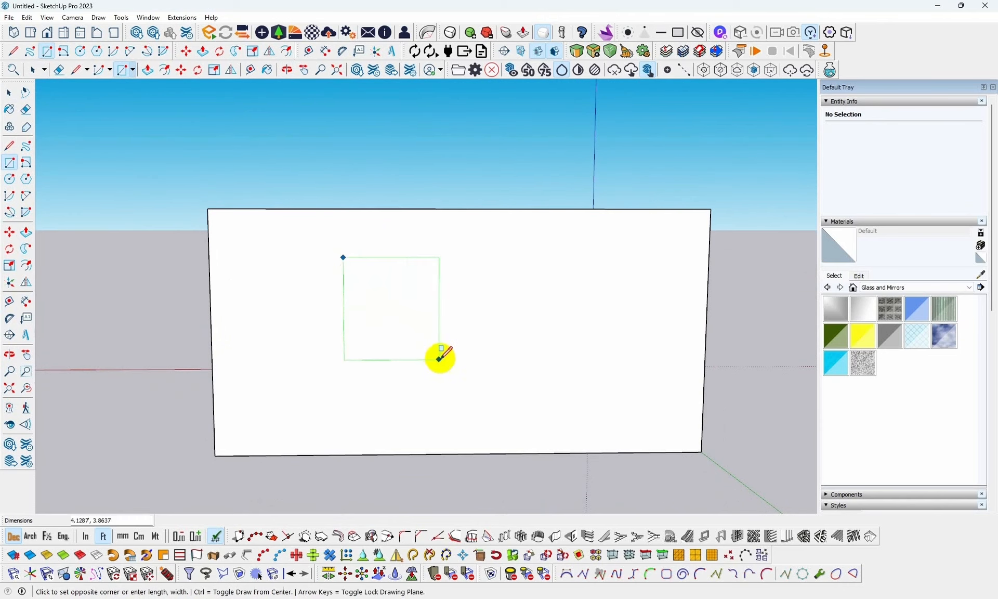
{"action": "left_click", "coordinate": [444, 366]}
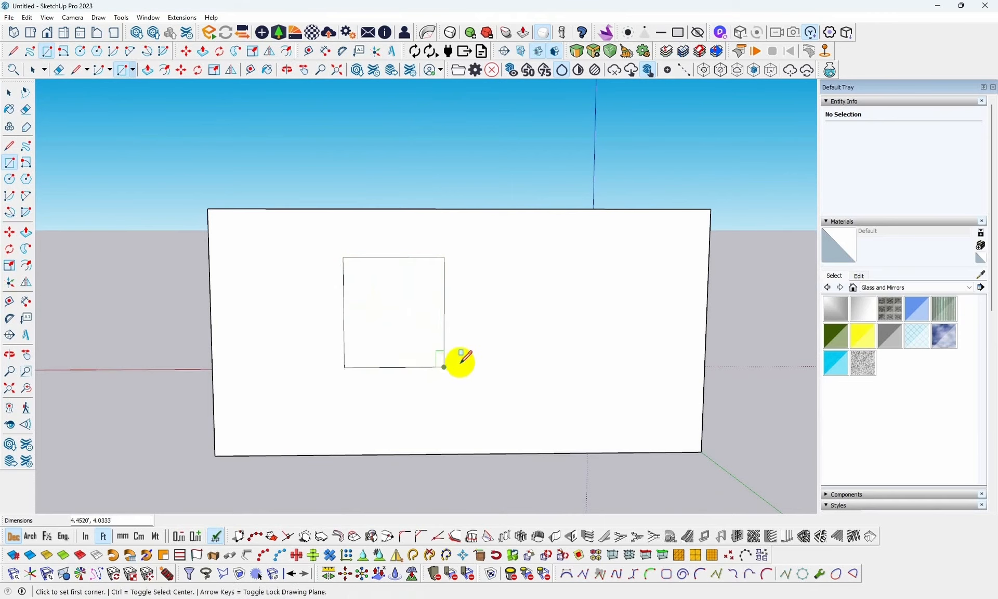
Push/Pull the window rectangle about 0.3' inward, flush with the wall's inner face, to cut an opening through the wall.
{"action": "middle_click_drag", "start_coordinate": [375, 290], "coordinate": [473, 346]}
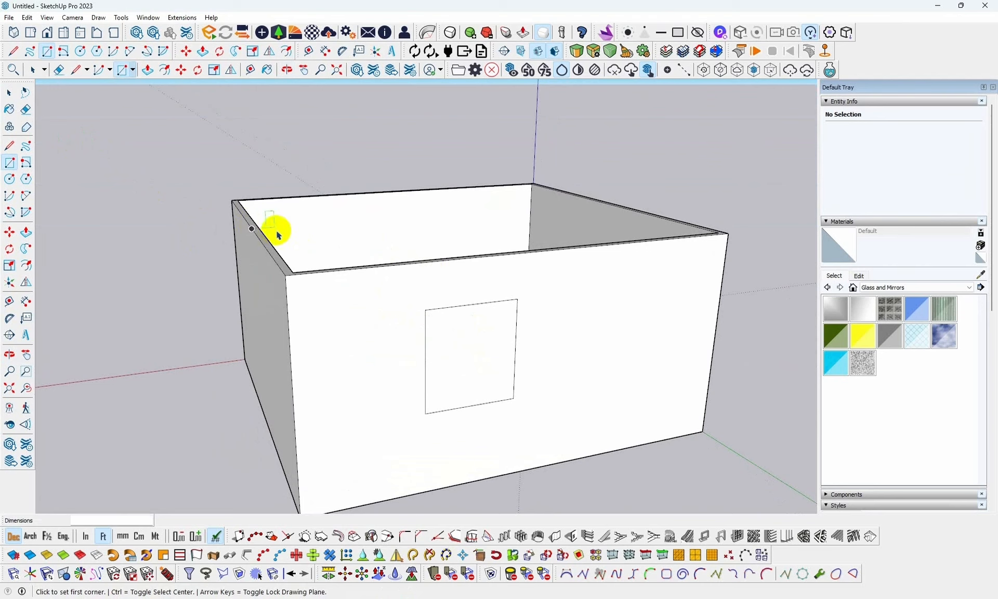
{"action": "key", "text": "space"}
{"action": "left_click", "coordinate": [454, 341]}
{"action": "middle_click_drag", "start_coordinate": [508, 312], "coordinate": [387, 335]}
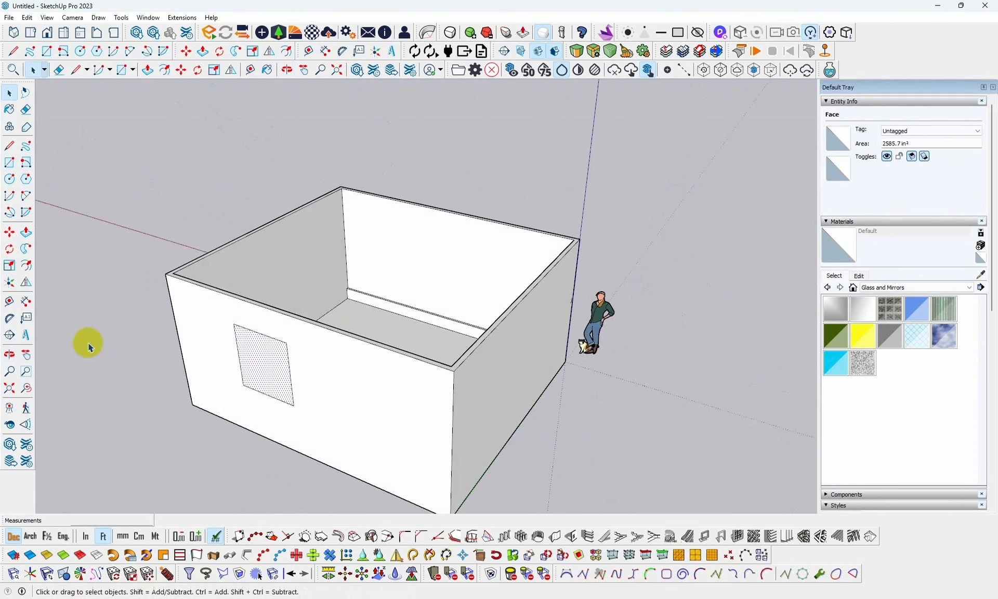
{"action": "scroll", "coordinate": [156, 348], "scroll_direction": "up", "scroll_amount": 3}
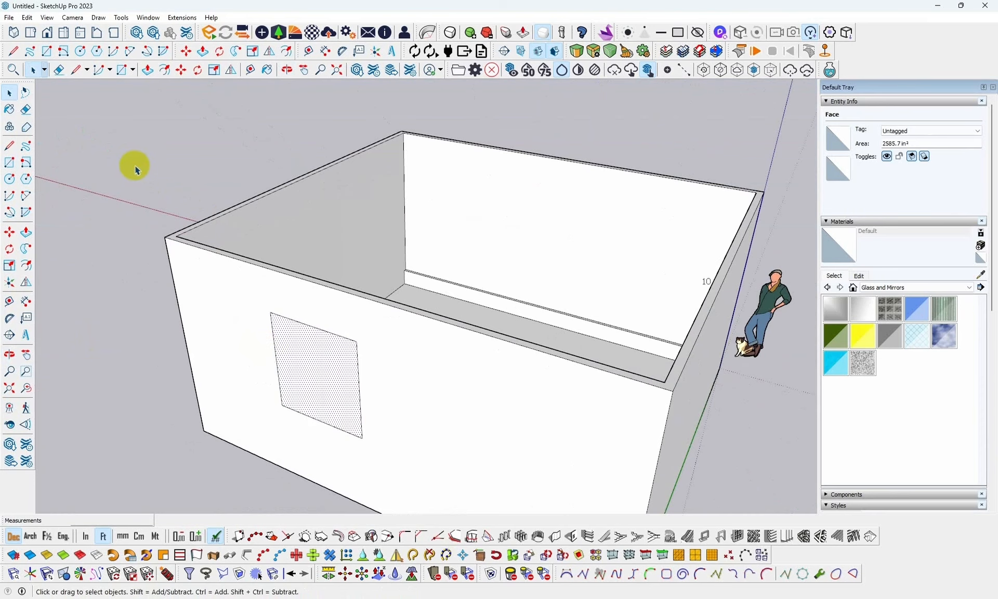
{"action": "key", "text": "p"}
{"action": "scroll", "coordinate": [322, 364], "scroll_direction": "up", "scroll_amount": 4}
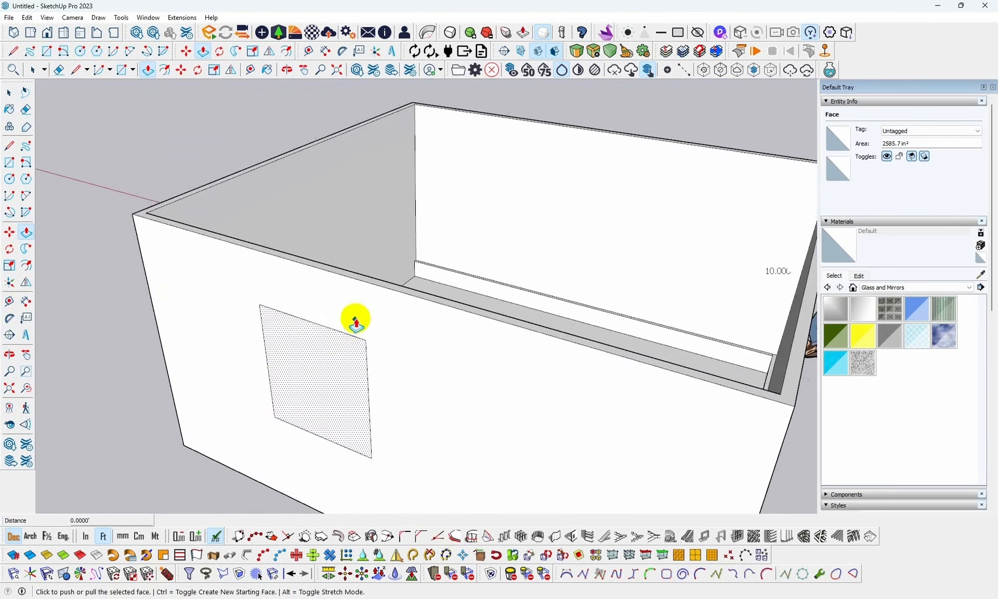
{"action": "left_click", "coordinate": [321, 369]}
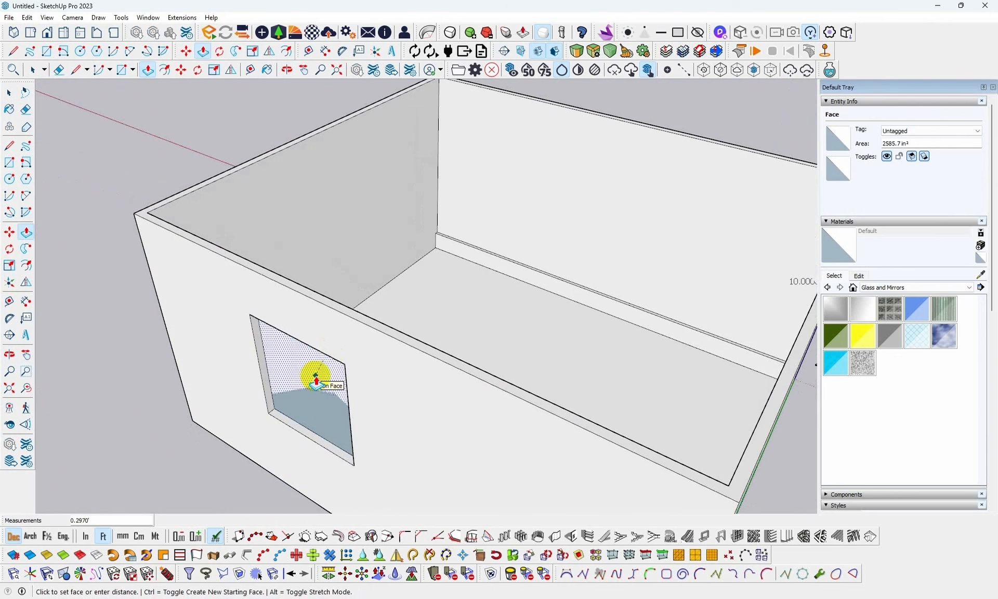
{"action": "left_click", "coordinate": [328, 363]}
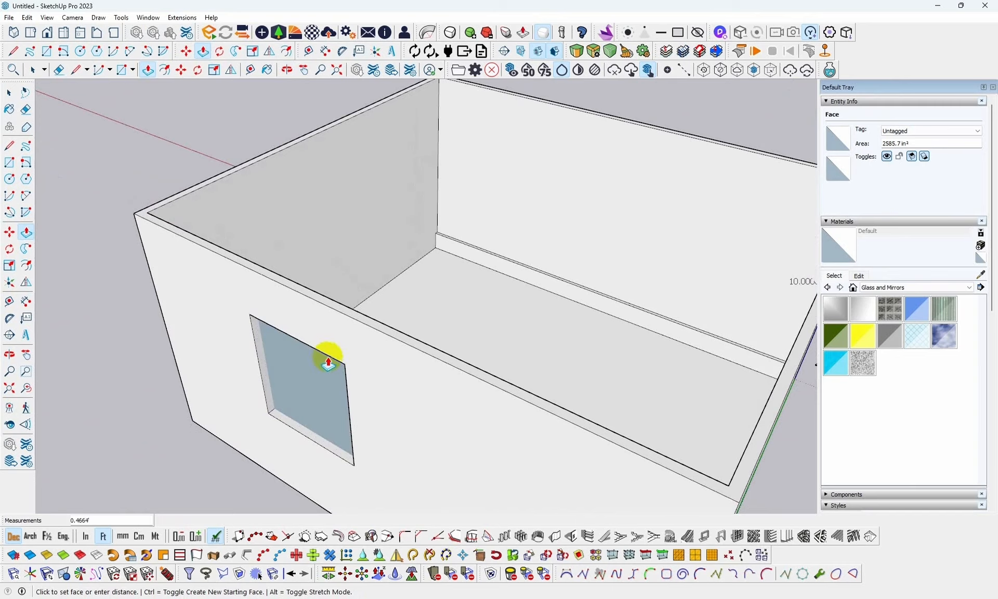
{"action": "middle_click_drag", "start_coordinate": [338, 357], "coordinate": [145, 379]}
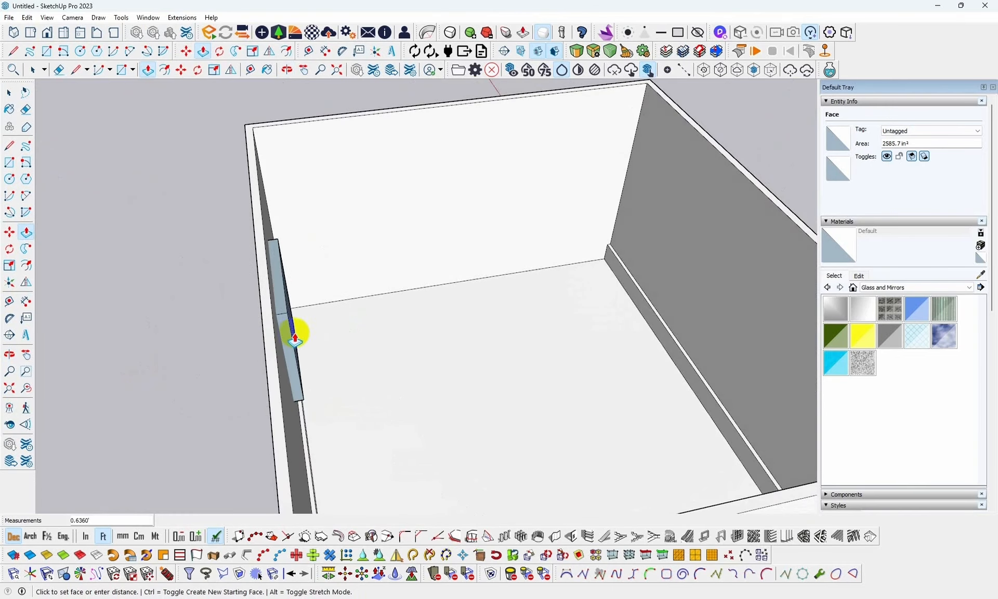
{"action": "middle_click_drag", "start_coordinate": [286, 340], "coordinate": [470, 328]}
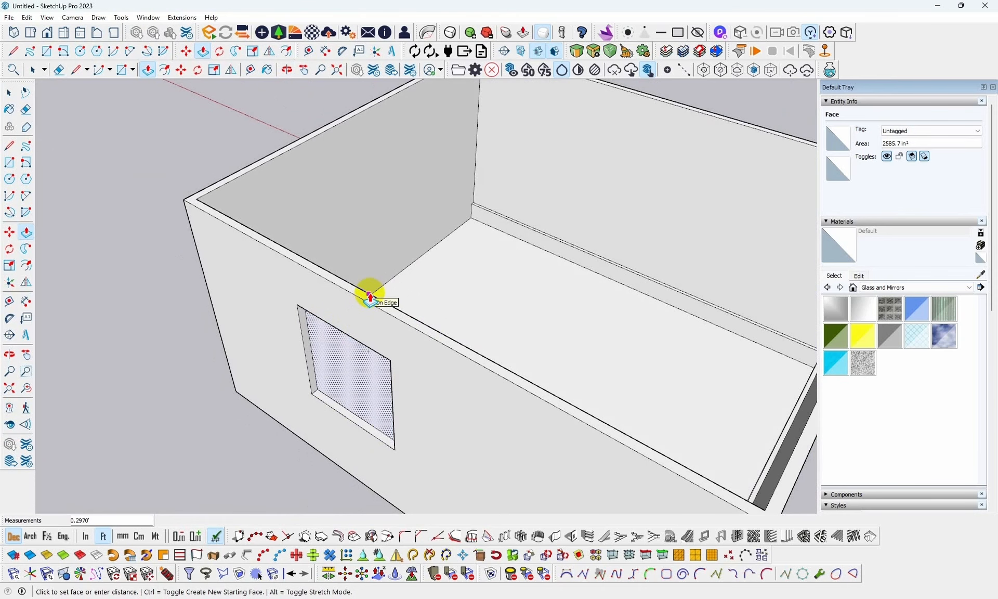
{"action": "left_click", "coordinate": [368, 294]}
{"action": "middle_click_drag", "start_coordinate": [363, 290], "coordinate": [383, 317]}
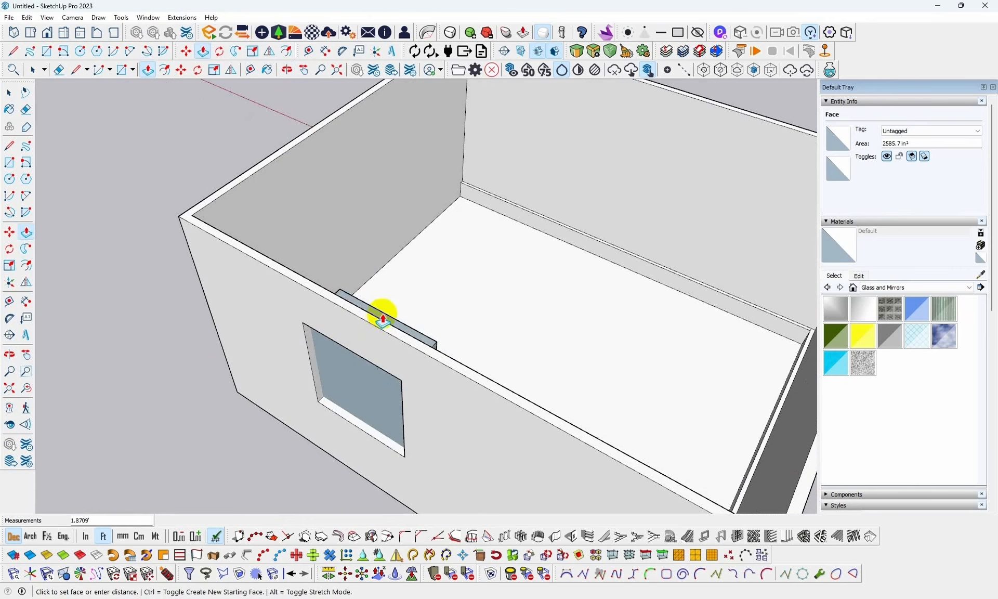
{"action": "mouse_move", "coordinate": [383, 319]}
{"action": "middle_mouse_down"}
{"action": "mouse_move", "coordinate": [379, 290]}
{"action": "mouse_move", "coordinate": [383, 299]}
{"action": "middle_mouse_up"}
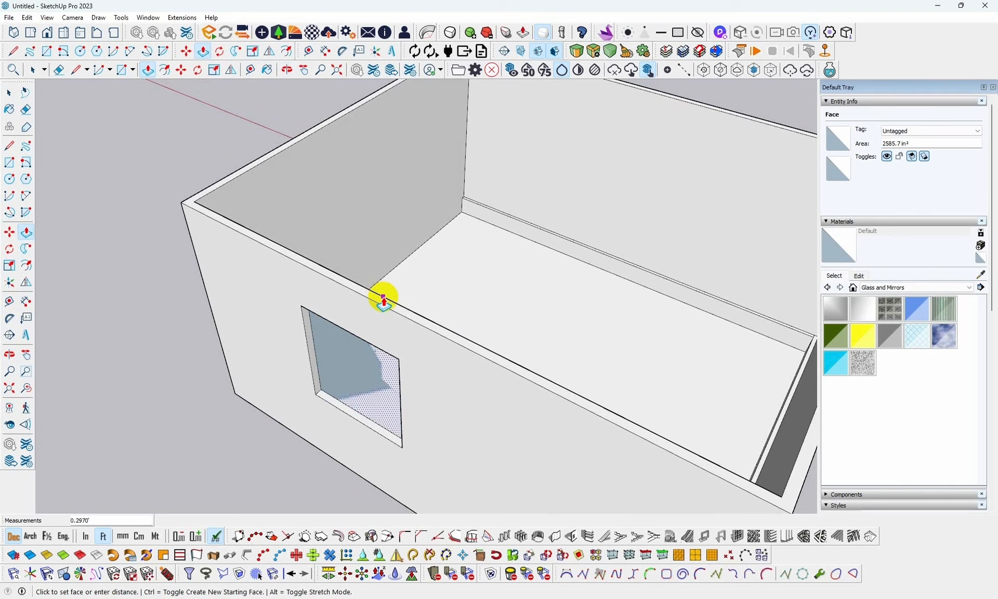
{"action": "middle_click_drag", "start_coordinate": [383, 300], "coordinate": [774, 333]}
{"action": "key", "text": "p"}
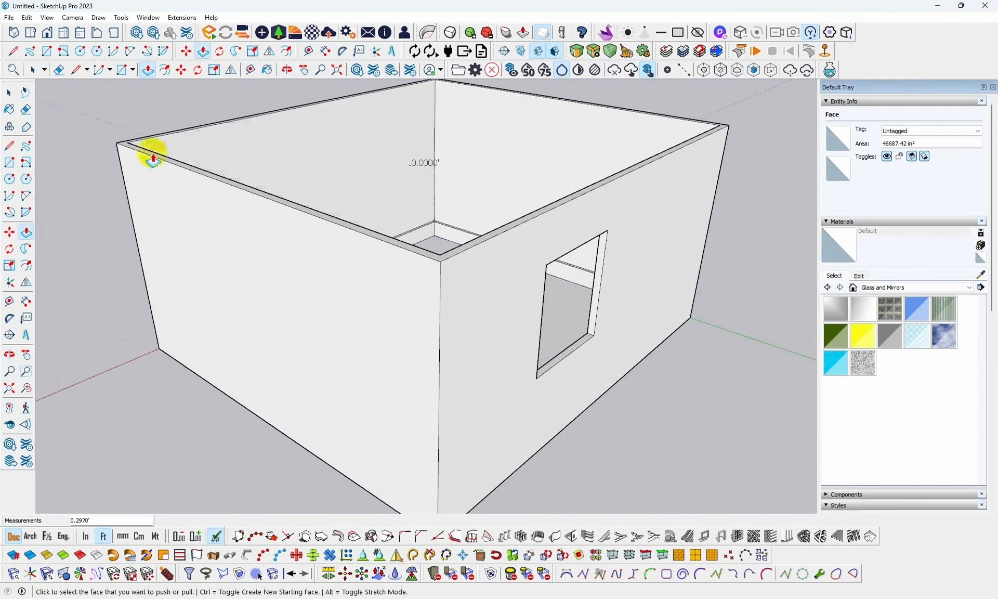
{"action": "left_click", "coordinate": [6, 93]}
Examine the window opening and the skirting from outside, inside and above the room.
{"action": "scroll", "coordinate": [577, 250], "scroll_direction": "up", "scroll_amount": 5}
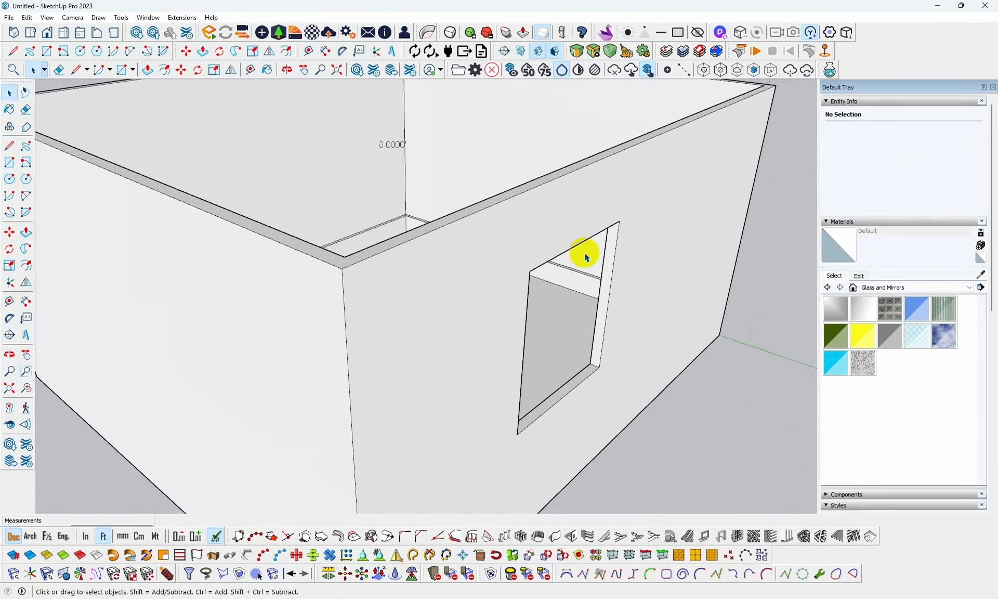
{"action": "middle_click_drag", "start_coordinate": [586, 251], "coordinate": [343, 352]}
{"action": "scroll", "coordinate": [343, 352], "scroll_direction": "down", "scroll_amount": 5}
{"action": "middle_click_drag", "start_coordinate": [403, 334], "coordinate": [602, 329]}
{"action": "scroll", "coordinate": [593, 312], "scroll_direction": "up", "scroll_amount": 5}
{"action": "left_click_drag", "start_coordinate": [593, 308], "coordinate": [519, 349]}
{"action": "key", "text": "space"}
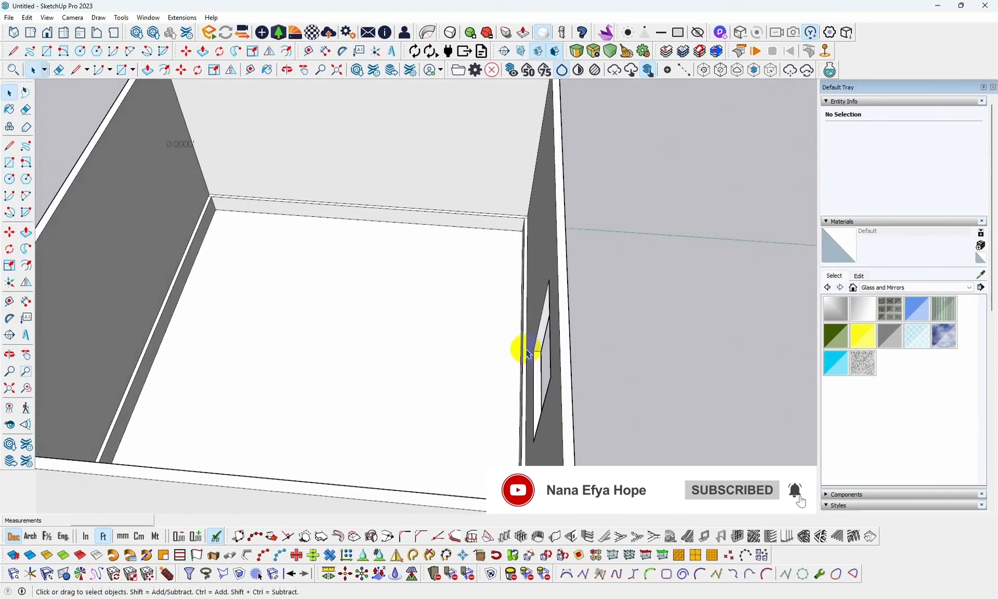
{"action": "scroll", "coordinate": [516, 350], "scroll_direction": "down", "scroll_amount": 5}
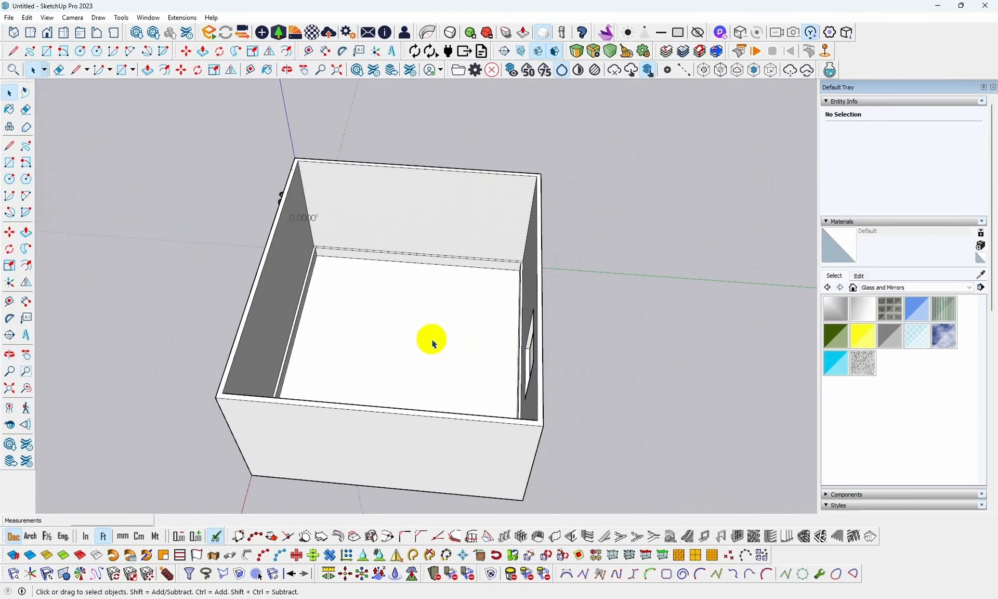
{"action": "middle_click_drag", "start_coordinate": [430, 338], "coordinate": [498, 328]}
{"action": "key", "text": "space"}
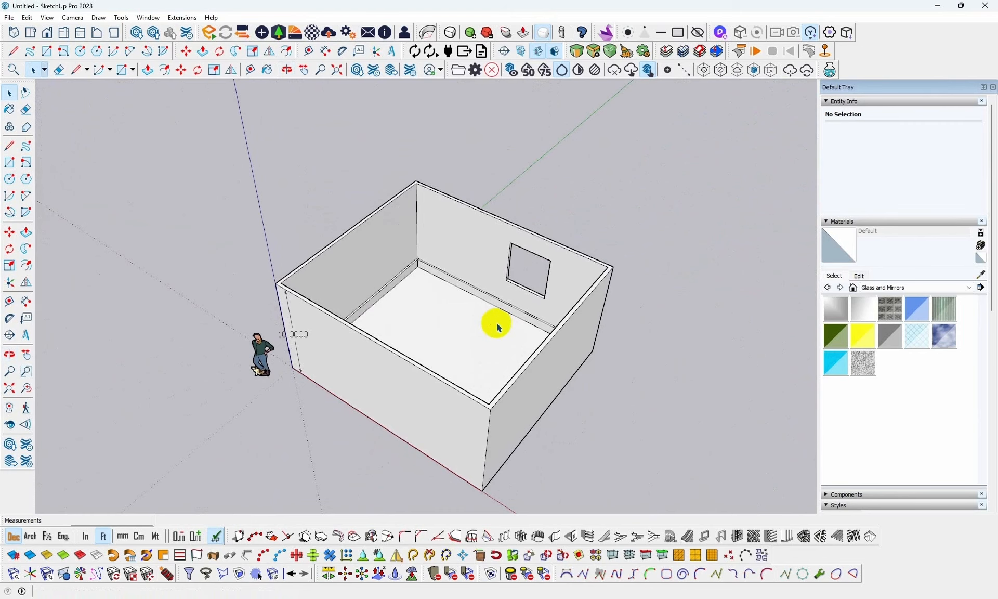
{"action": "scroll", "coordinate": [477, 352], "scroll_direction": "up", "scroll_amount": 2}
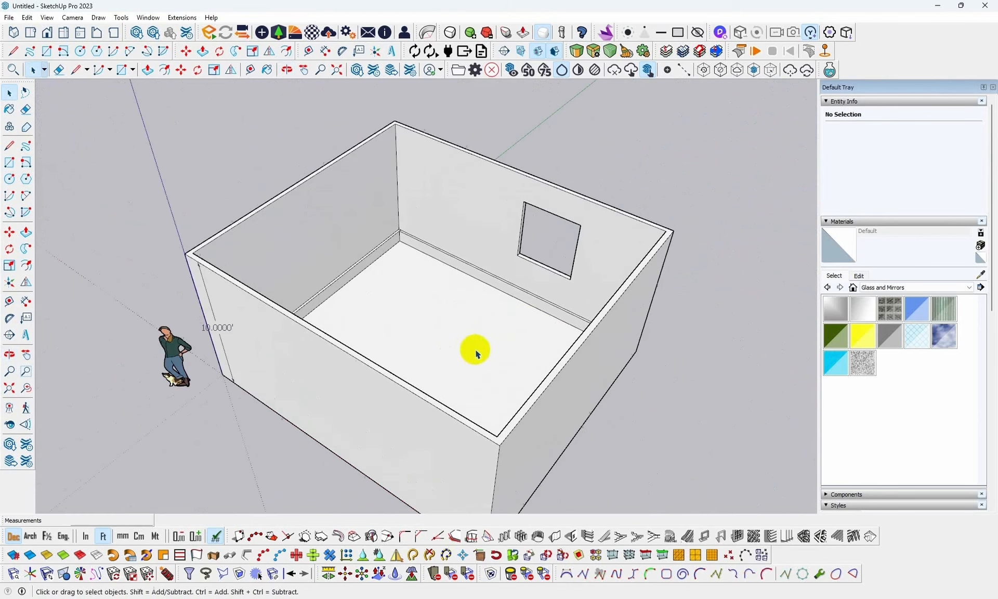
{"action": "middle_click_drag", "start_coordinate": [474, 314], "coordinate": [588, 319]}
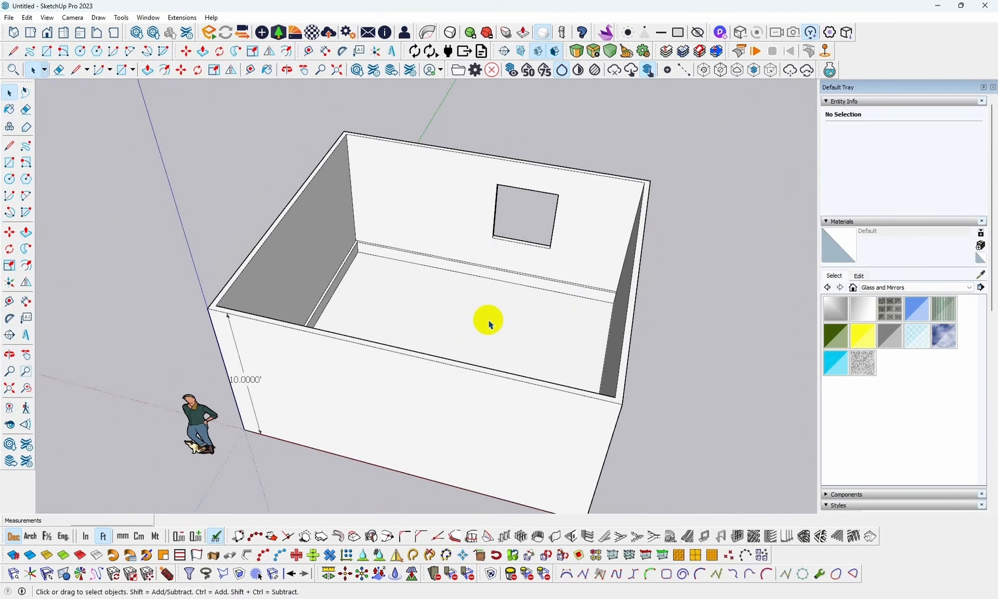
{"action": "scroll", "coordinate": [491, 325], "scroll_direction": "down", "scroll_amount": 3}
Select all the room's connected geometry and make it a group.
{"action": "triple_click", "coordinate": [463, 304]}
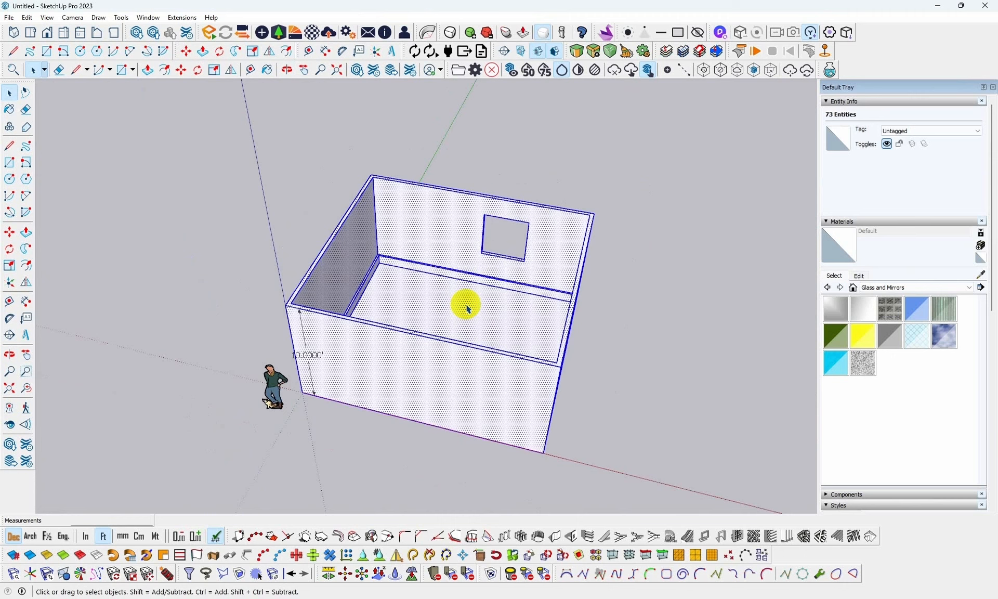
{"action": "triple_click", "coordinate": [475, 298]}
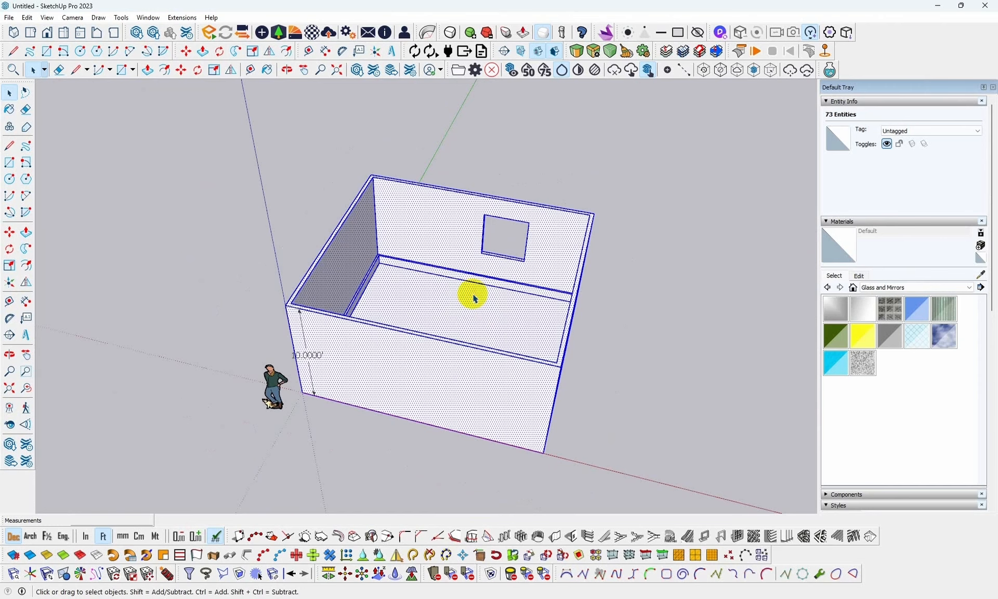
{"action": "right_click", "coordinate": [475, 298]}
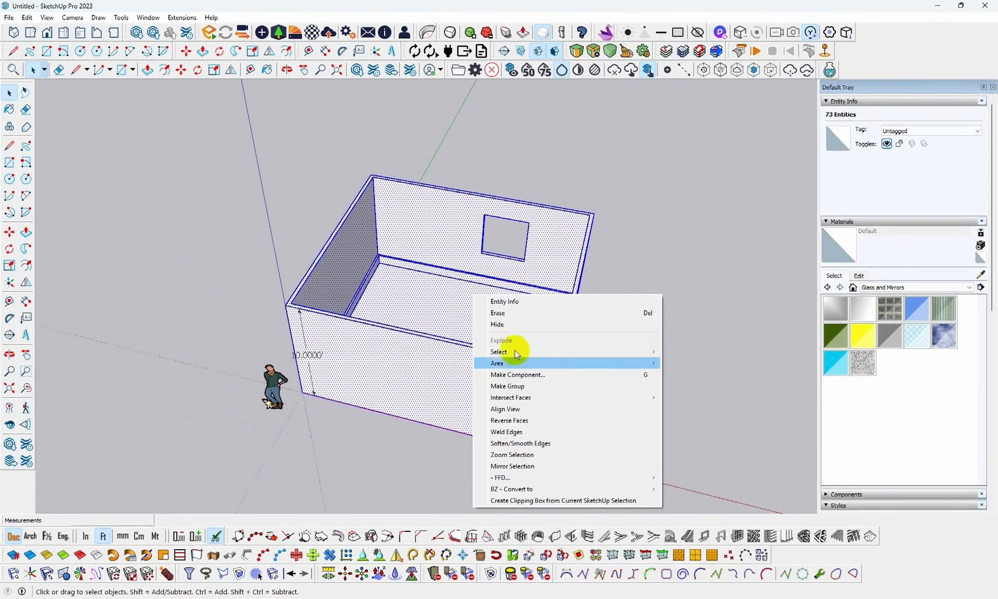
{"action": "left_click", "coordinate": [514, 388]}
{"action": "key", "text": "o"}
{"action": "left_click_drag", "start_coordinate": [602, 290], "coordinate": [381, 275]}
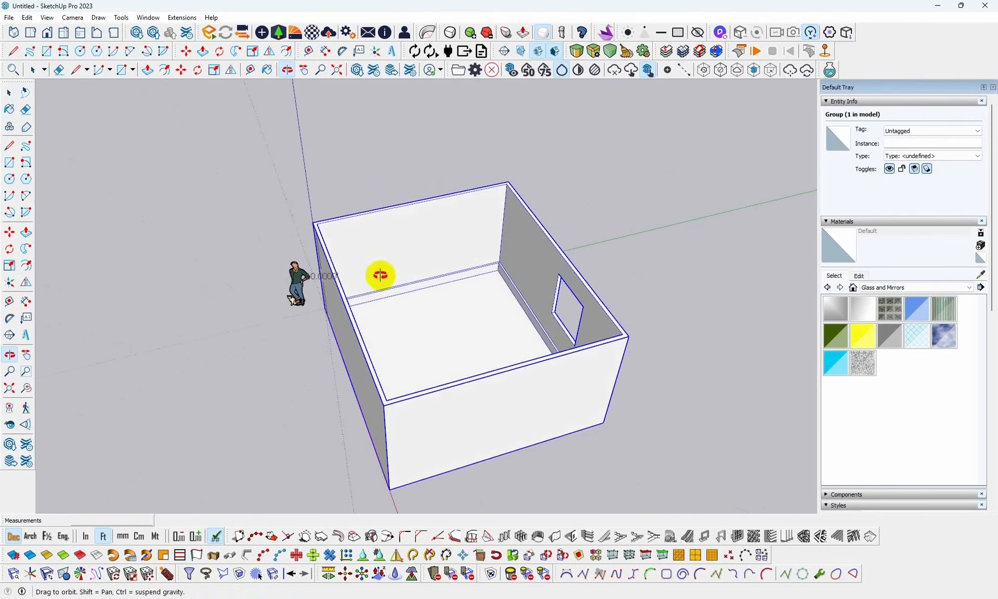
{"action": "middle_click_drag", "start_coordinate": [380, 275], "coordinate": [381, 276]}
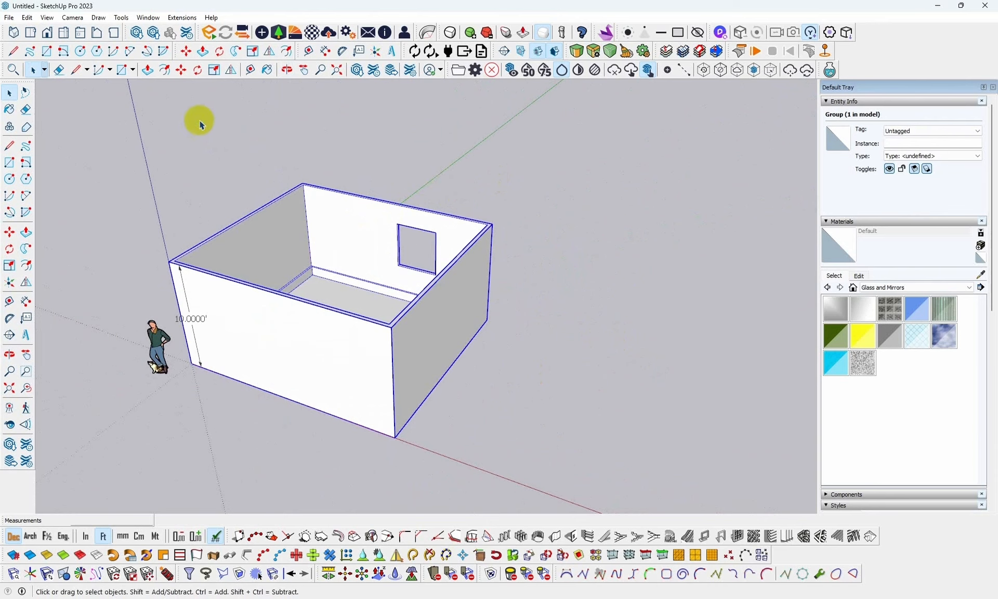
Draw a ground-level square about 17.46' by 17.46' against the room's end wall, starting at its front bottom corner.
{"action": "left_click", "coordinate": [121, 70]}
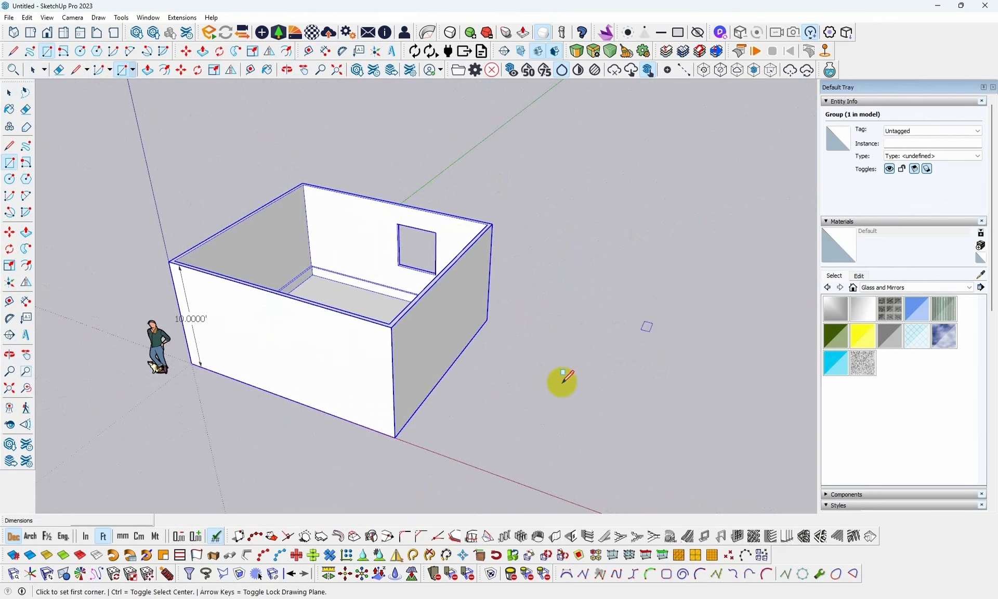
{"action": "left_click", "coordinate": [395, 437]}
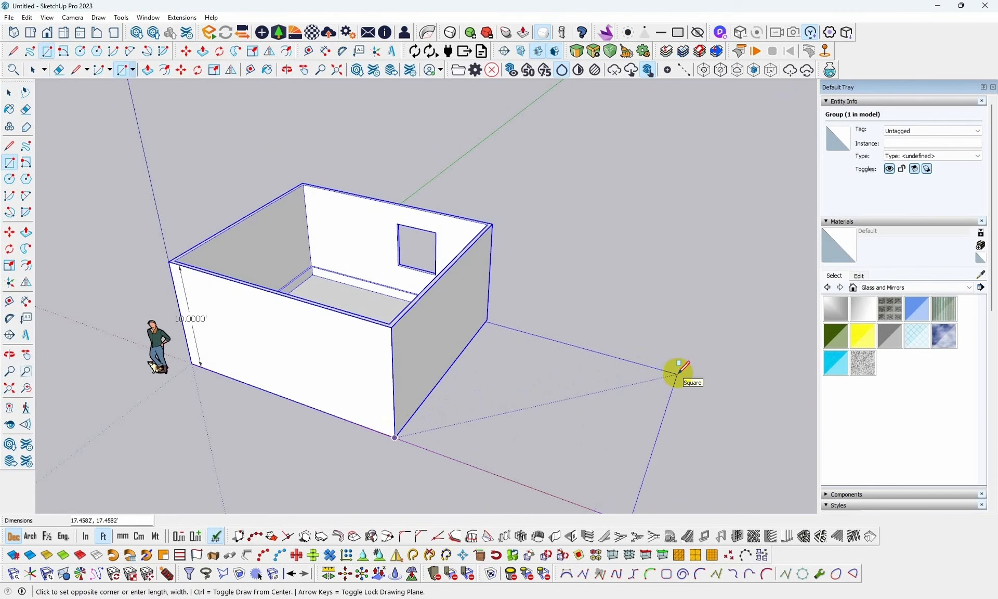
{"action": "left_click", "coordinate": [679, 371]}
{"action": "middle_click_drag", "start_coordinate": [559, 364], "coordinate": [519, 301]}
Move the whole square along the red axis away from the grouped room and back to its corner, and delete it.
{"action": "left_click", "coordinate": [11, 93]}
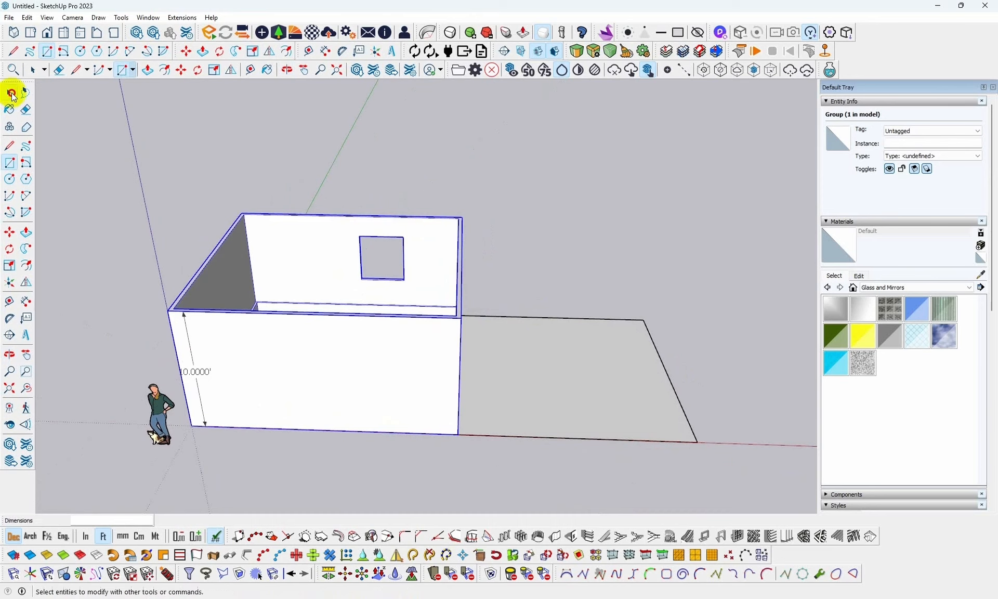
{"action": "scroll", "coordinate": [330, 334], "scroll_direction": "down", "scroll_amount": 4}
{"action": "left_click", "coordinate": [468, 346]}
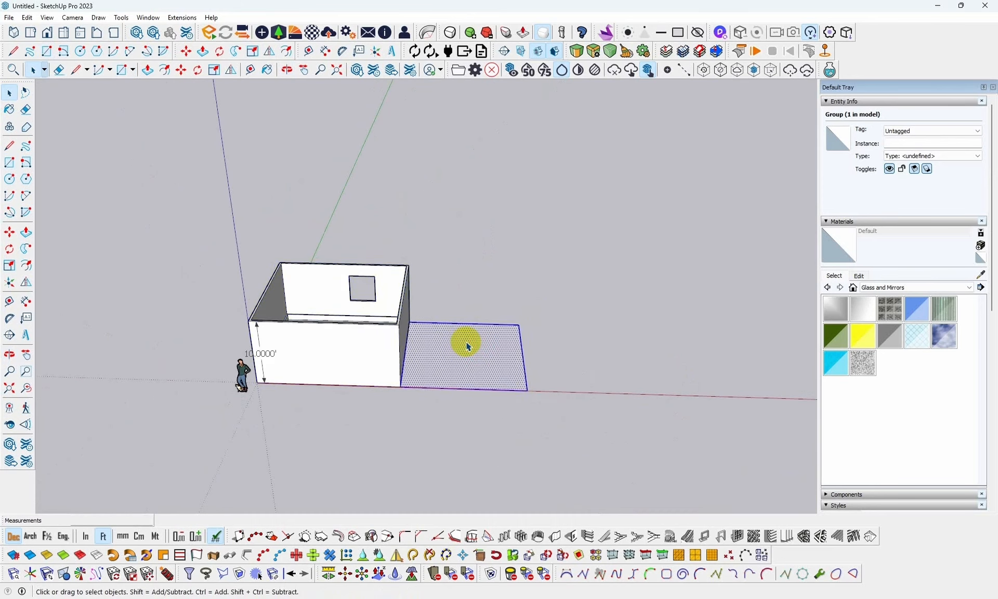
{"action": "double_click", "coordinate": [468, 345]}
{"action": "scroll", "coordinate": [468, 345], "scroll_direction": "up", "scroll_amount": 5}
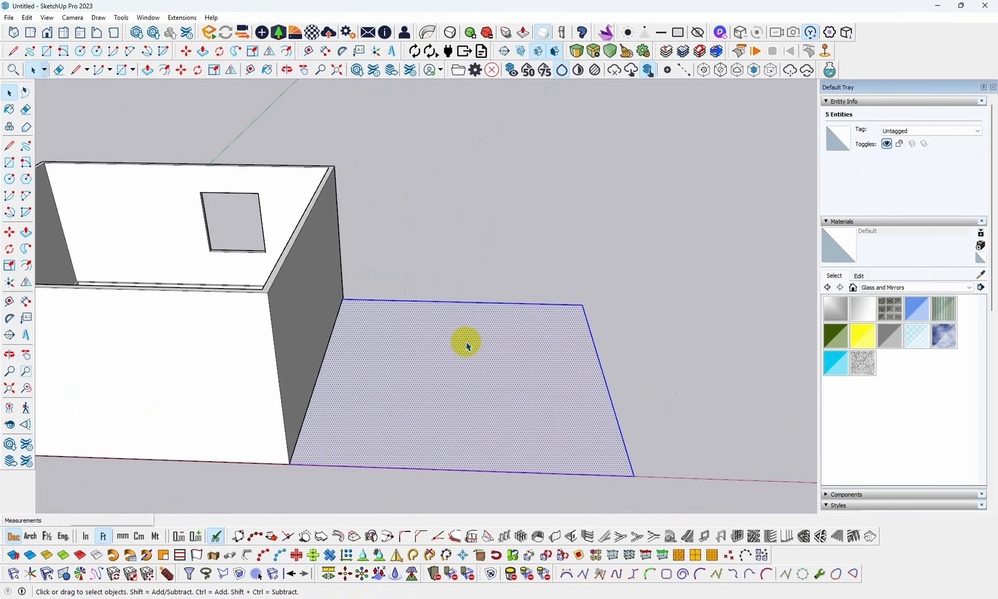
{"action": "mouse_move", "coordinate": [468, 345]}
{"action": "middle_mouse_down"}
{"action": "mouse_move", "coordinate": [467, 334]}
{"action": "mouse_move", "coordinate": [463, 351]}
{"action": "mouse_move", "coordinate": [460, 343]}
{"action": "middle_mouse_up"}
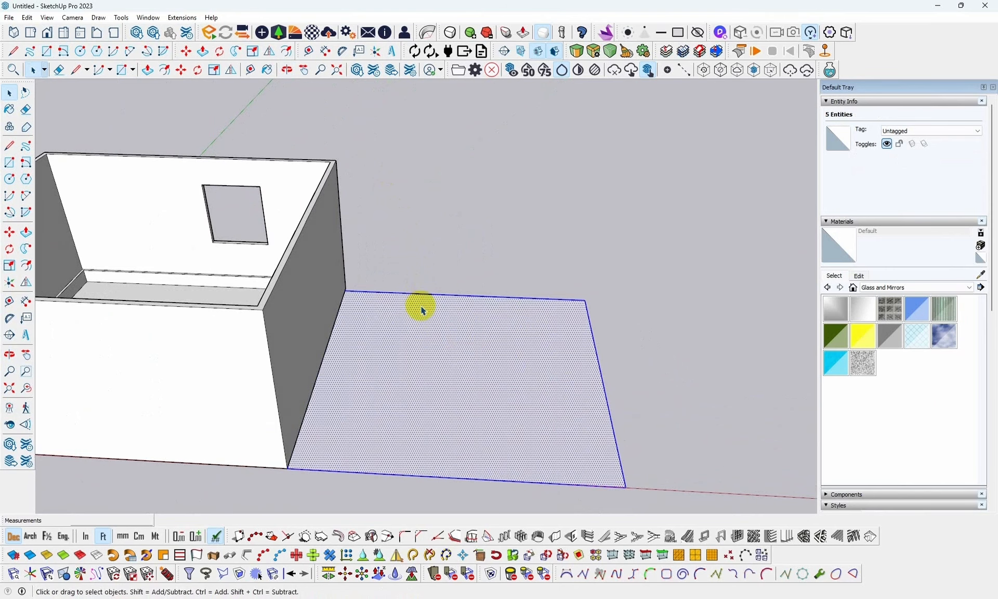
{"action": "scroll", "coordinate": [432, 314], "scroll_direction": "down", "scroll_amount": 3}
{"action": "mouse_move", "coordinate": [430, 312]}
{"action": "middle_mouse_down"}
{"action": "mouse_move", "coordinate": [396, 338]}
{"action": "mouse_move", "coordinate": [452, 330]}
{"action": "mouse_move", "coordinate": [456, 338]}
{"action": "middle_mouse_up"}
{"action": "scroll", "coordinate": [418, 333], "scroll_direction": "up", "scroll_amount": 3}
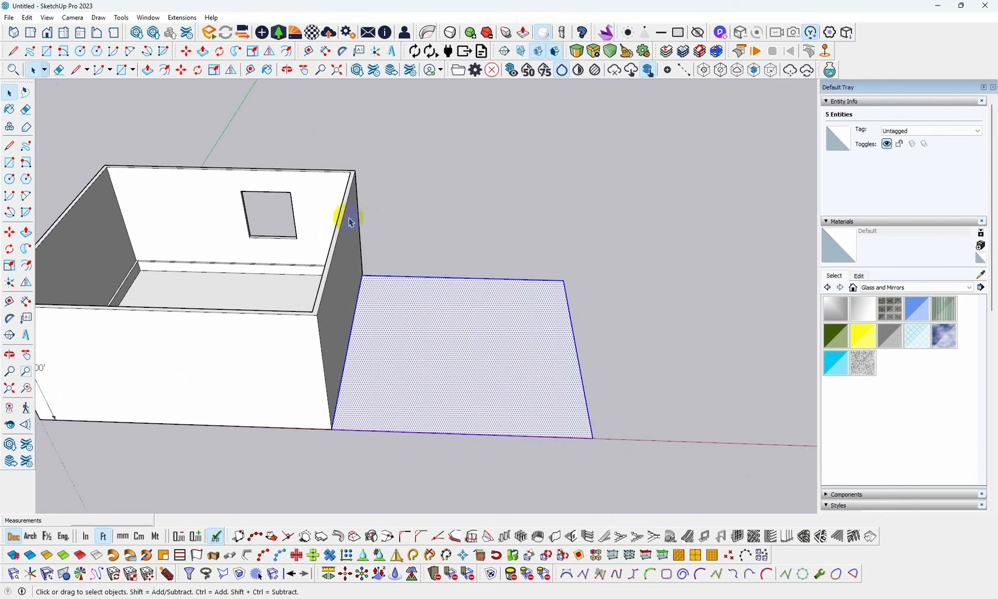
{"action": "left_click", "coordinate": [182, 78]}
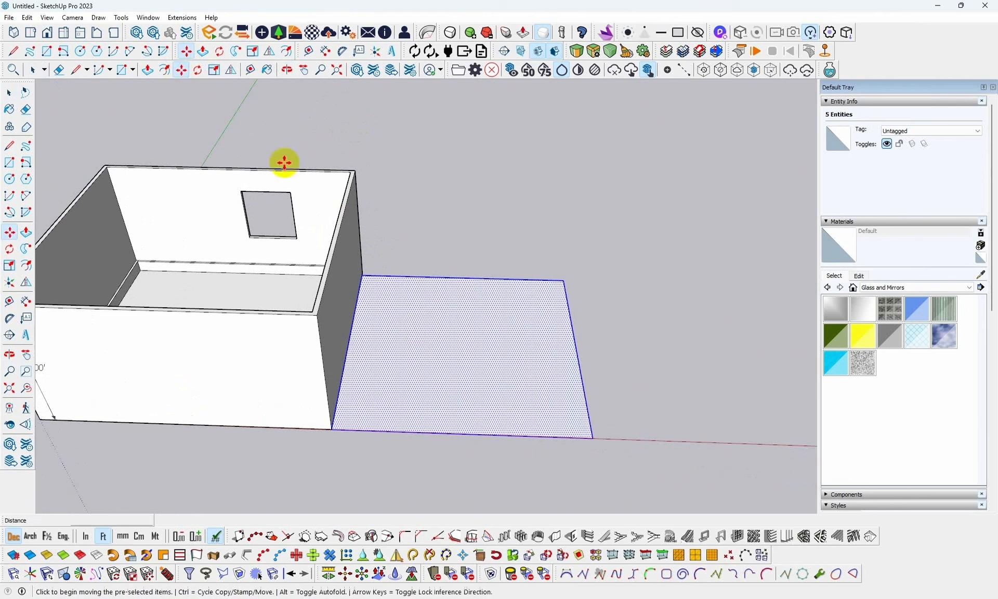
{"action": "left_click", "coordinate": [333, 432]}
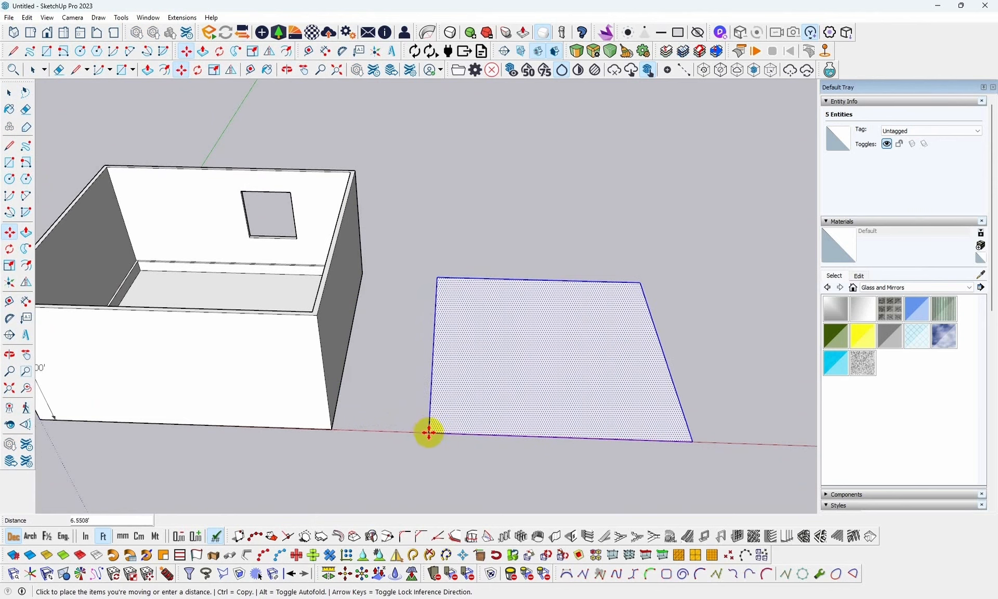
{"action": "left_click", "coordinate": [333, 430]}
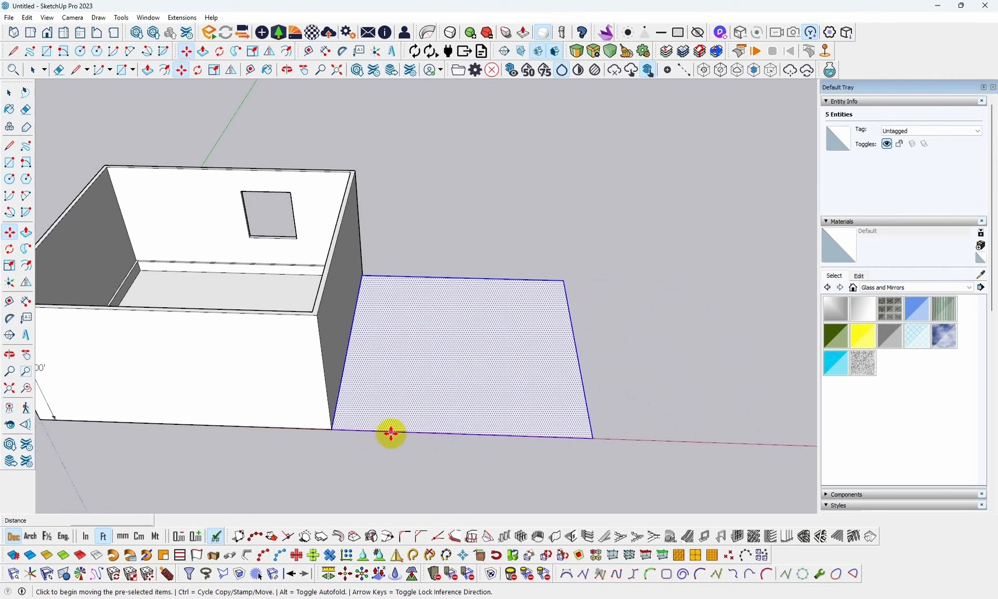
{"action": "key", "text": "Delete"}
{"action": "left_click", "coordinate": [10, 94]}
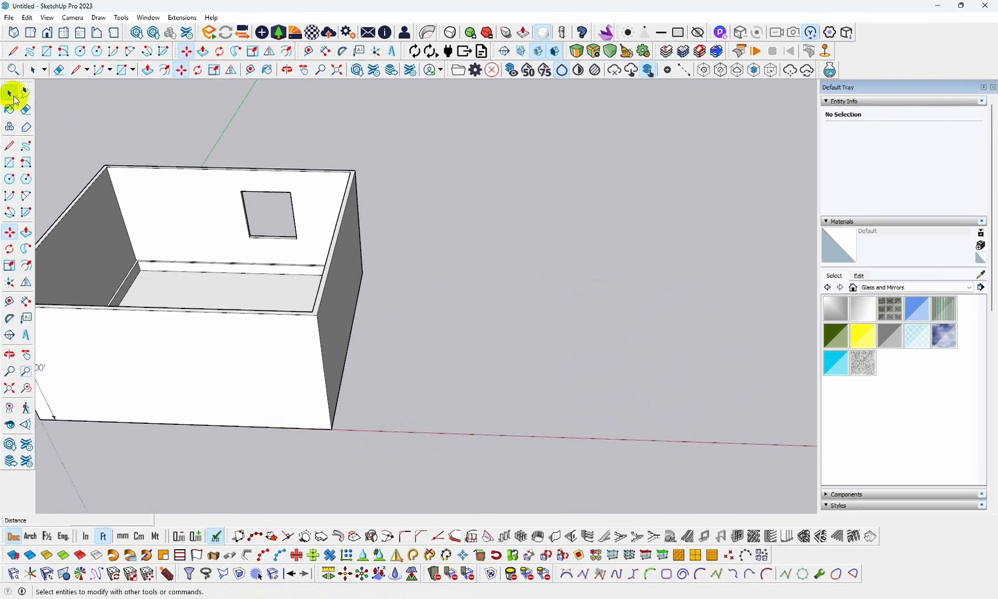
Select the room's front, end and back wall faces one at a time to check whether they are still grouped.
{"action": "left_click", "coordinate": [290, 391]}
{"action": "left_click", "coordinate": [351, 312]}
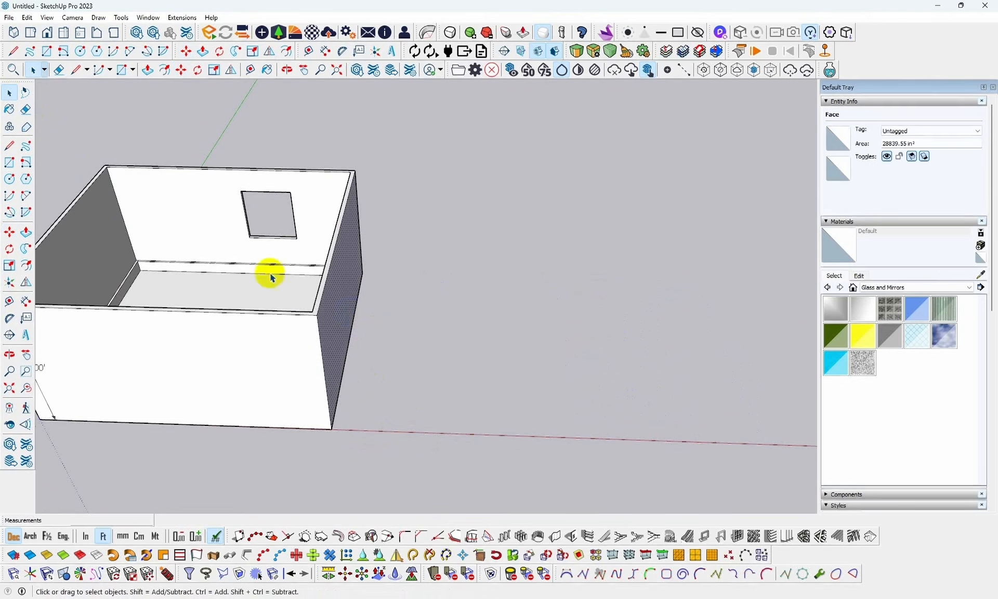
{"action": "left_click", "coordinate": [223, 206]}
{"action": "left_click", "coordinate": [314, 332]}
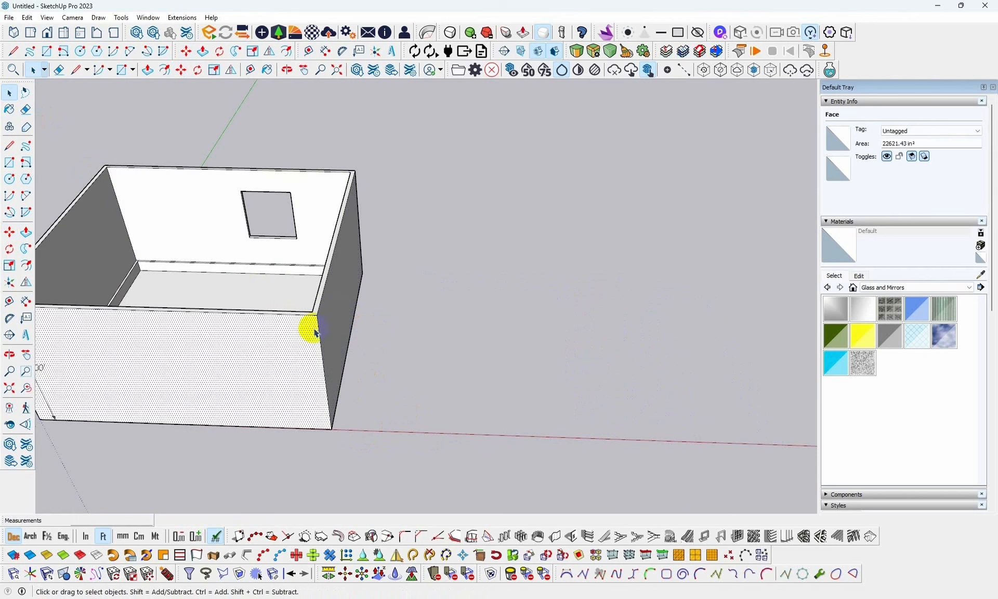
{"action": "left_click", "coordinate": [343, 310]}
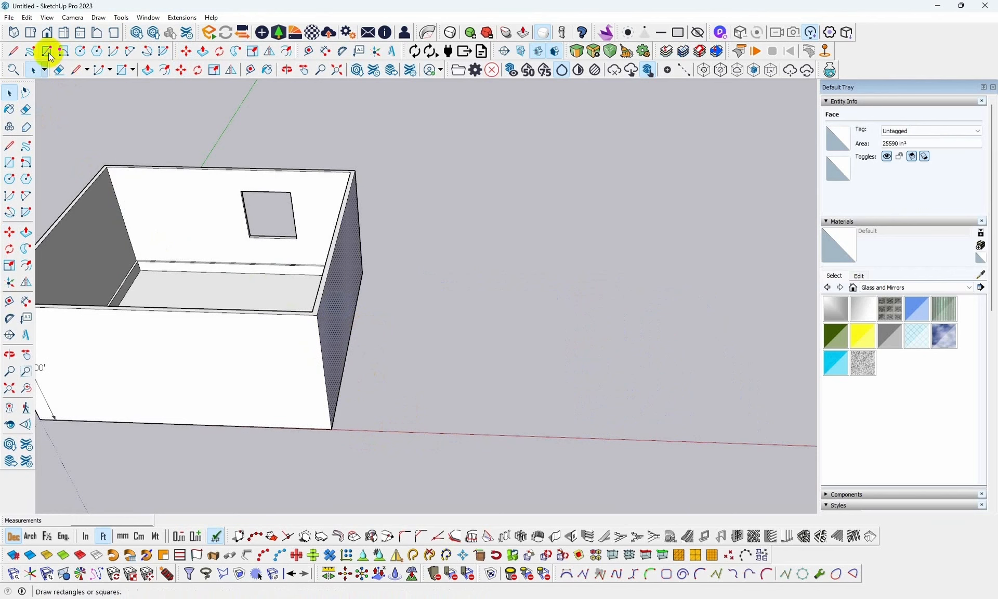
{"action": "left_click", "coordinate": [49, 54]}
{"action": "left_click", "coordinate": [331, 428]}
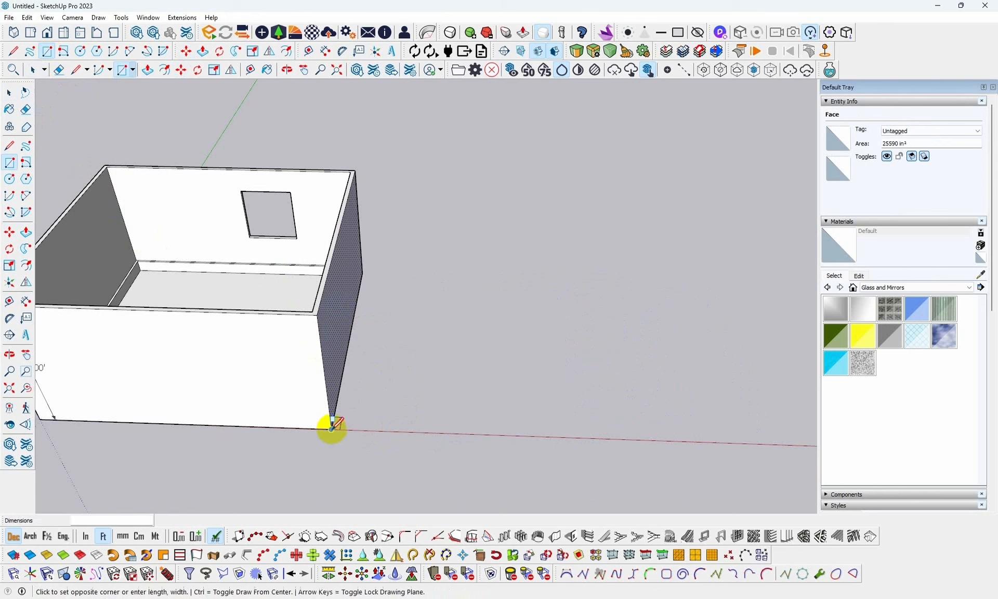
{"action": "left_click", "coordinate": [378, 266]}
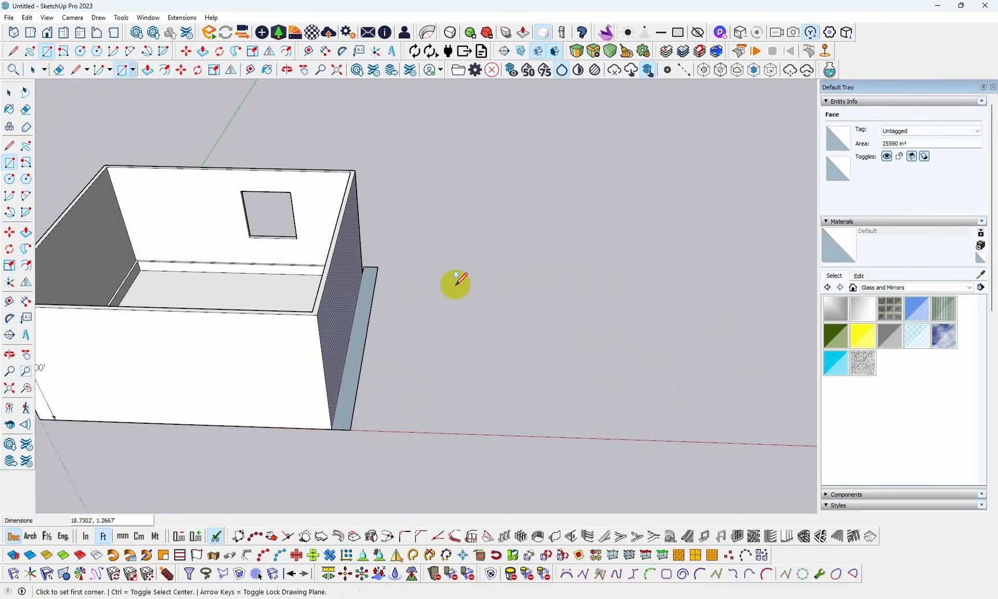
{"action": "middle_click_drag", "start_coordinate": [353, 358], "coordinate": [244, 444]}
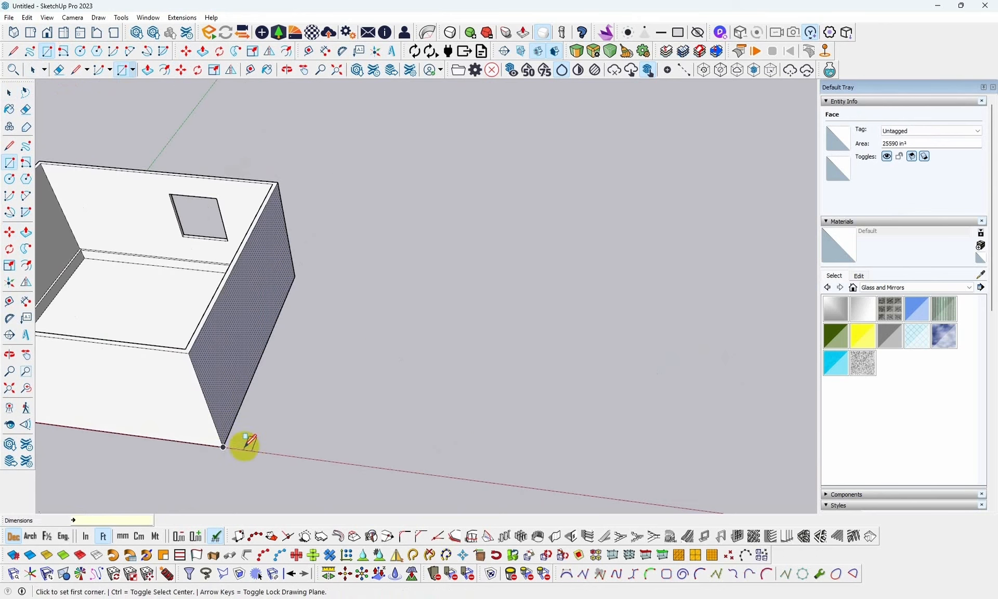
Draw a large ground rectangle beside the room's end wall, leaving a narrow gap along the red axis.
{"action": "left_click", "coordinate": [245, 450]}
{"action": "left_click", "coordinate": [496, 297]}
{"action": "middle_click_drag", "start_coordinate": [416, 364], "coordinate": [510, 312]}
Move the rectangle with its edges about 1.49' along the red axis so its corner meets the room's front bottom corner.
{"action": "key", "text": "space"}
{"action": "double_click", "coordinate": [458, 358]}
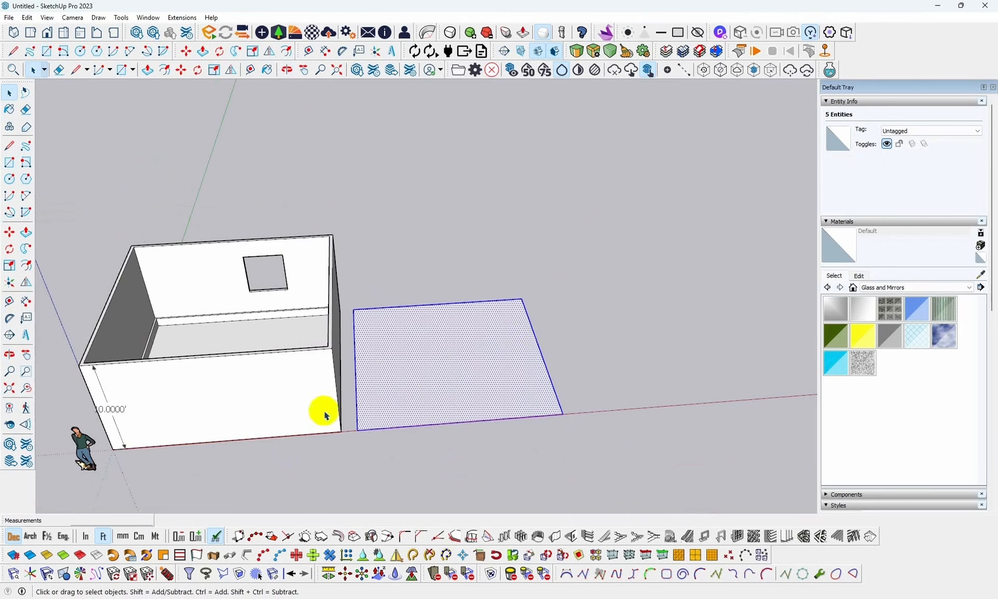
{"action": "scroll", "coordinate": [346, 422], "scroll_direction": "up", "scroll_amount": 5}
{"action": "scroll", "coordinate": [385, 428], "scroll_direction": "up", "scroll_amount": 1}
{"action": "key", "text": "m"}
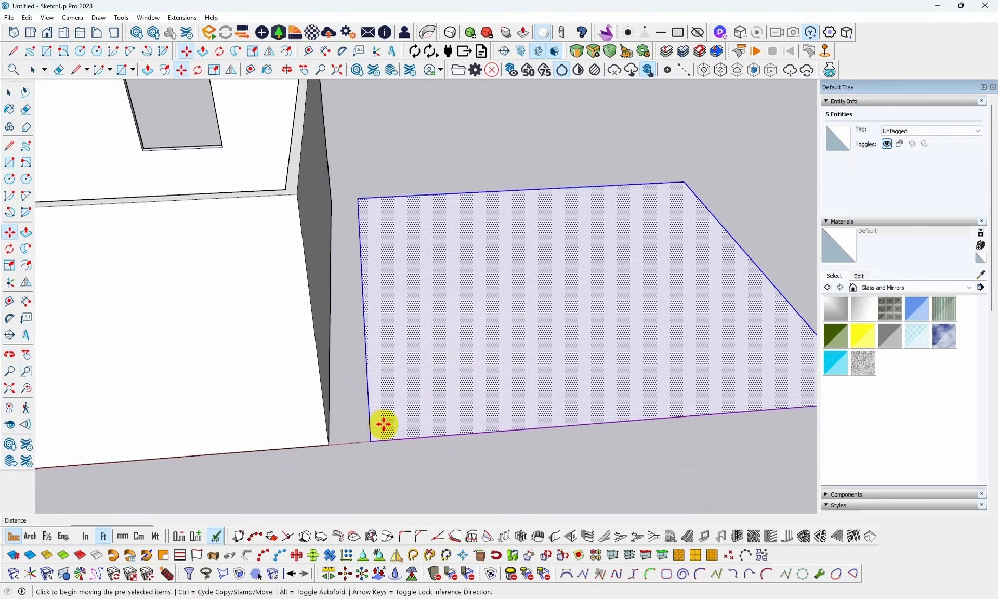
{"action": "left_click", "coordinate": [371, 443]}
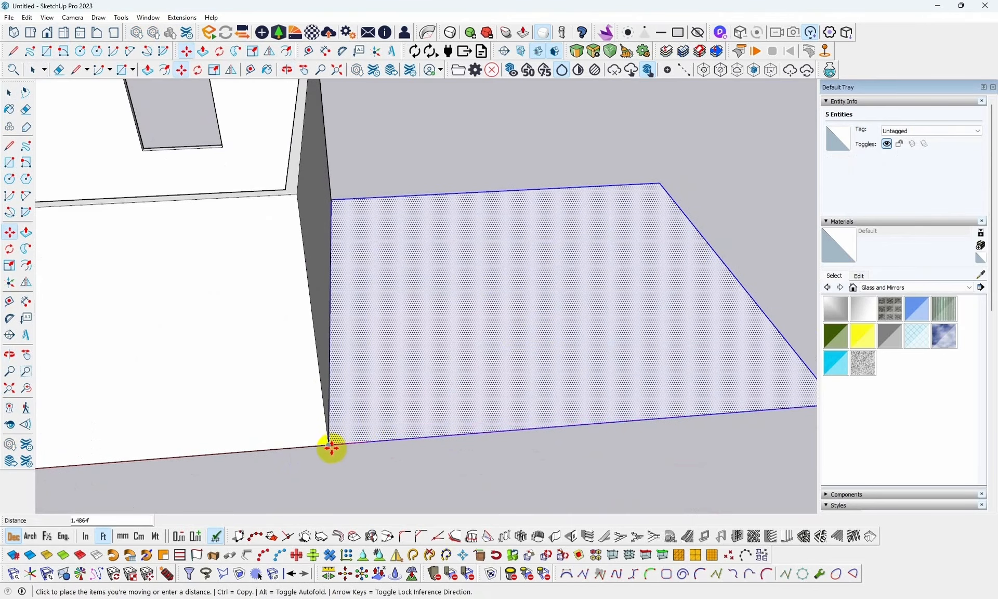
{"action": "left_click", "coordinate": [331, 448]}
{"action": "scroll", "coordinate": [343, 426], "scroll_direction": "down", "scroll_amount": 3}
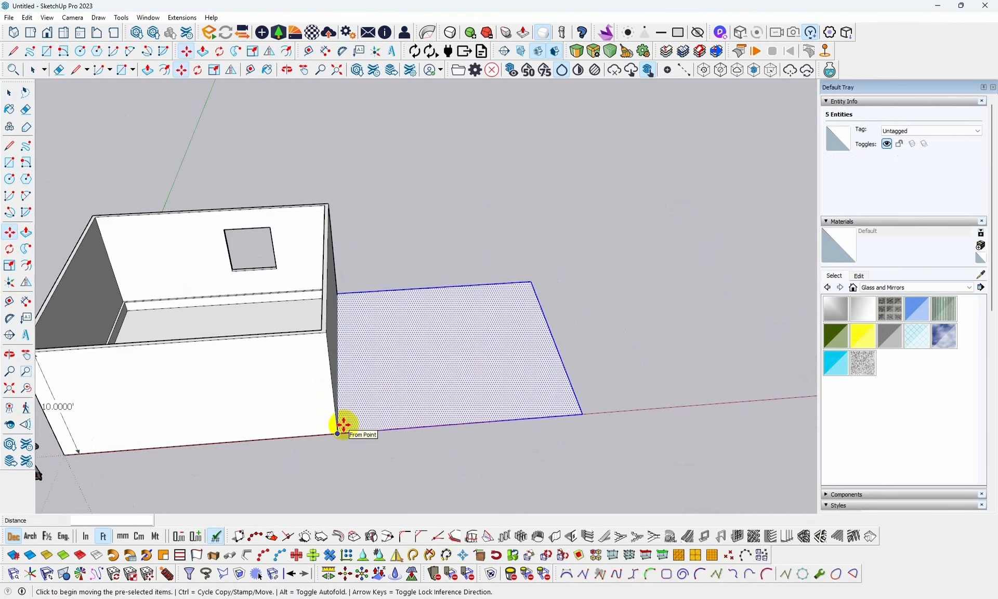
{"action": "middle_click_drag", "start_coordinate": [381, 417], "coordinate": [422, 315]}
Try to move the attached rectangle's face along the red axis away from the room, and undo the move and the rectangle.
{"action": "key", "text": "space"}
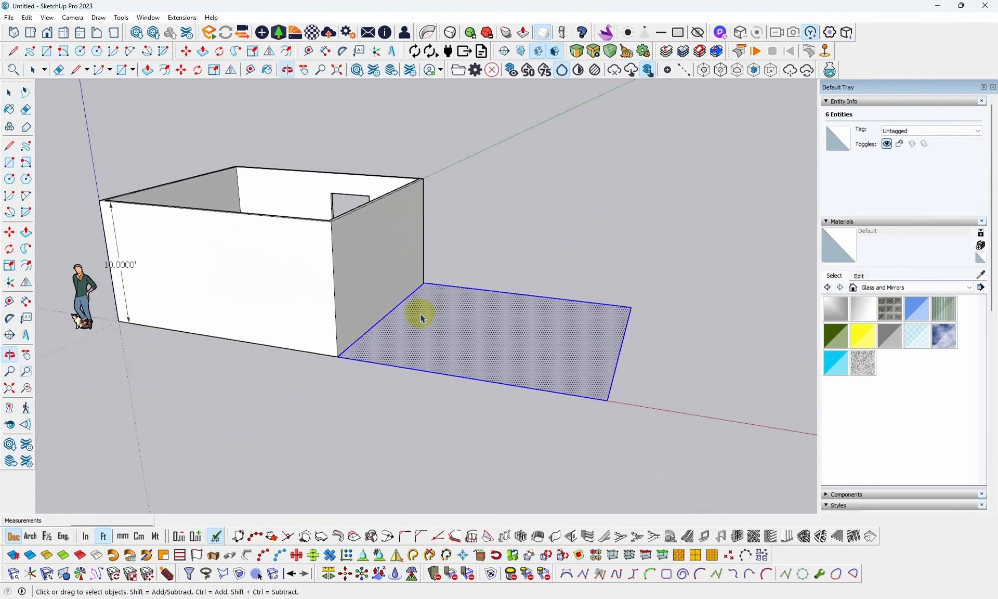
{"action": "left_click", "coordinate": [421, 315]}
{"action": "key", "text": "m"}
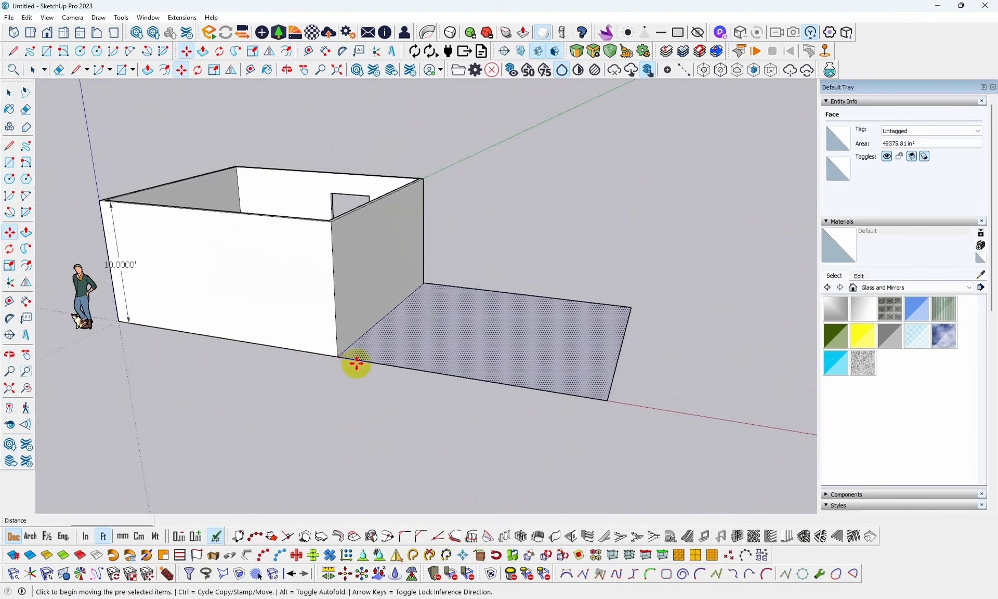
{"action": "left_click", "coordinate": [356, 363]}
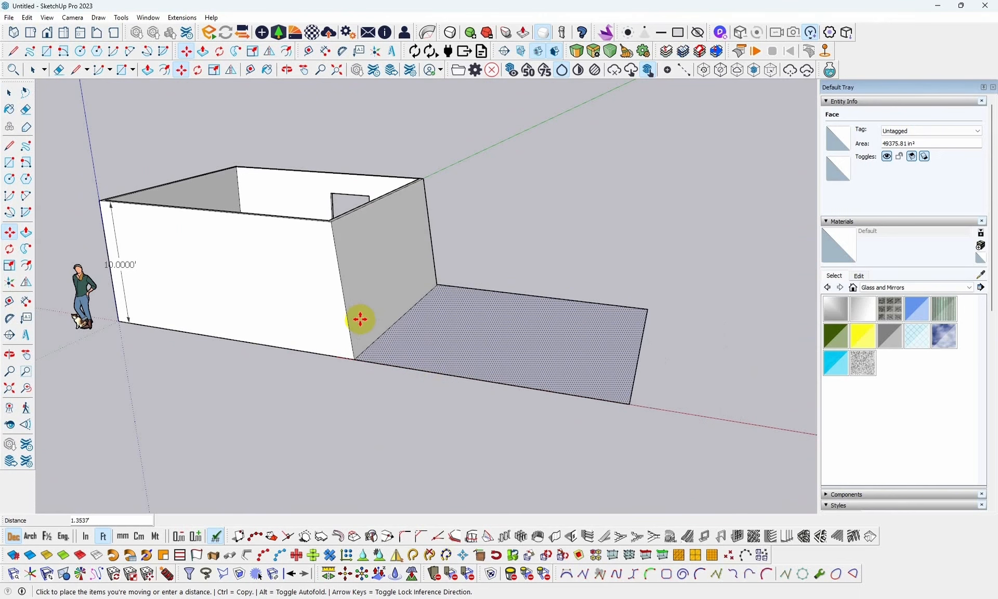
{"action": "left_click", "coordinate": [344, 317]}
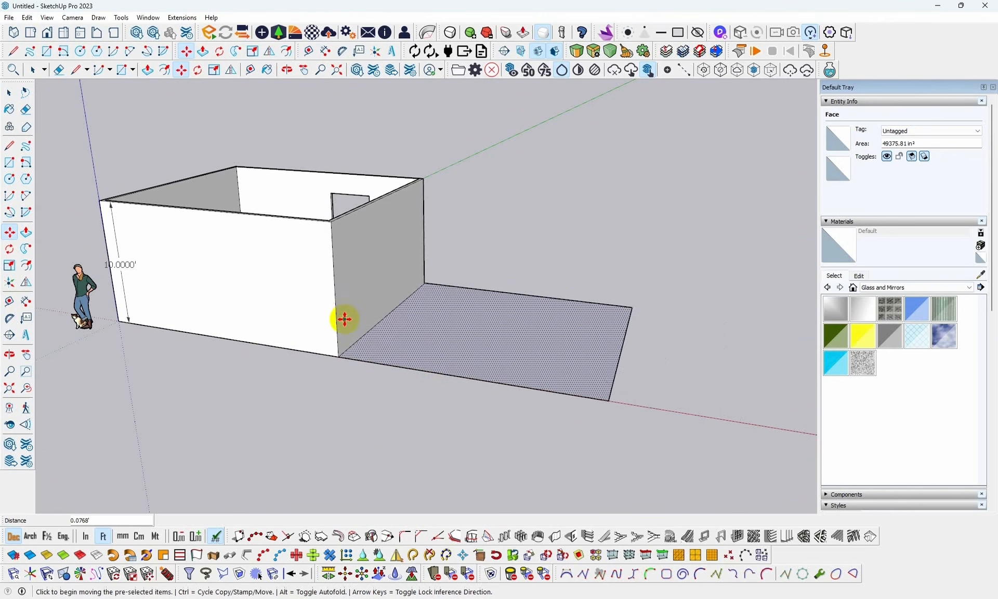
{"action": "key", "text": "ctrl+z"}
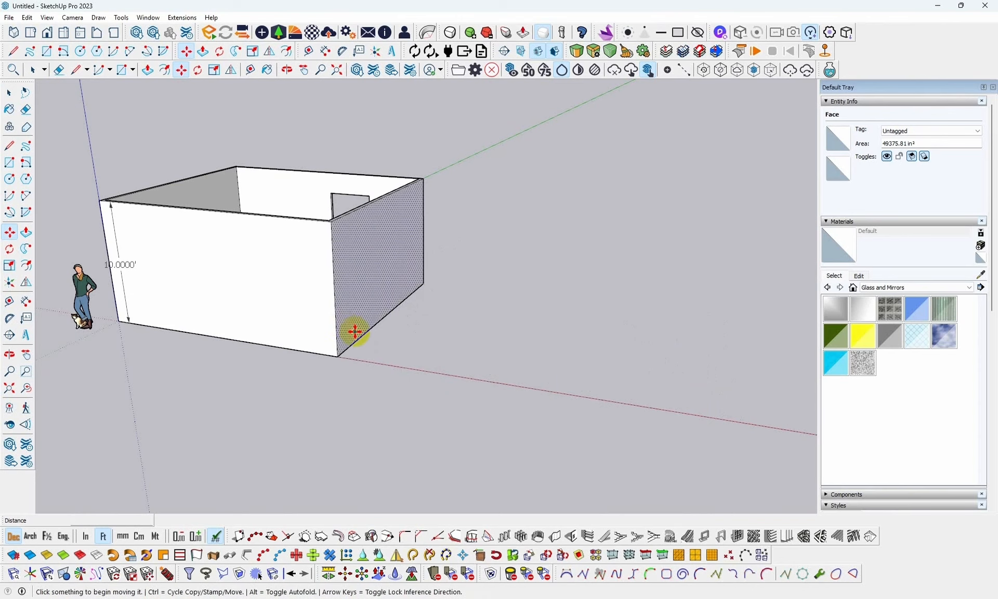
Select all of the room's connected geometry and make it a single group.
{"action": "key", "text": "space"}
{"action": "middle_click_drag", "start_coordinate": [349, 334], "coordinate": [312, 336]}
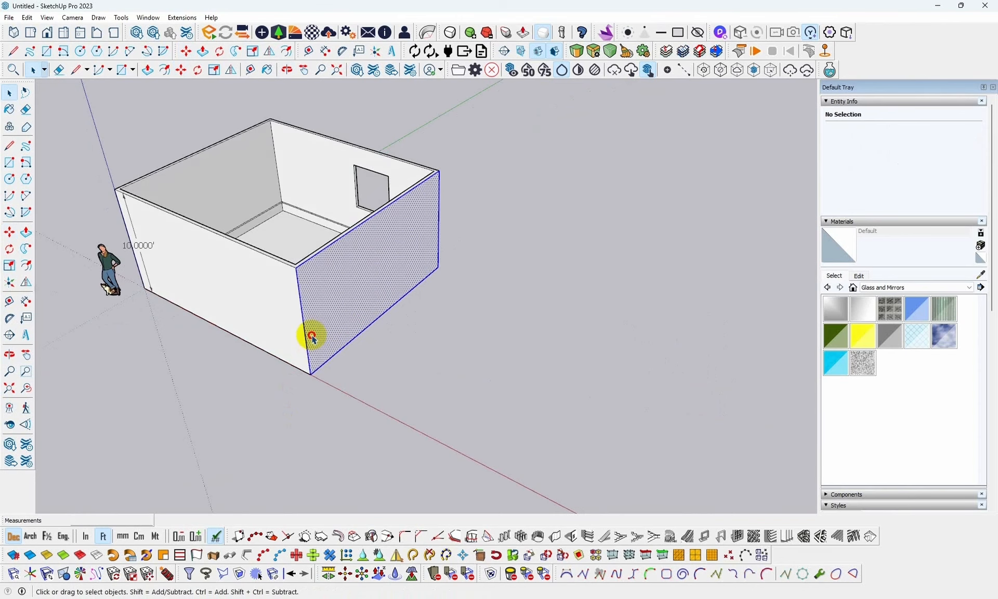
{"action": "triple_click", "coordinate": [312, 337]}
{"action": "right_click", "coordinate": [312, 335]}
{"action": "left_click", "coordinate": [345, 423]}
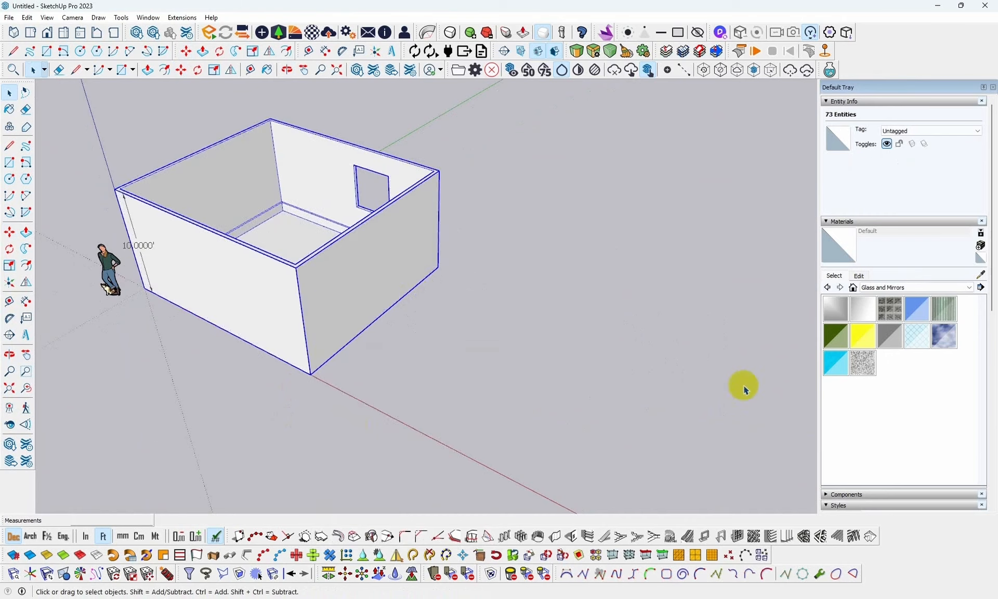
Examine the grouped room from the outside and from below, close up on the underside of the floor.
{"action": "scroll", "coordinate": [630, 392], "scroll_direction": "down", "scroll_amount": 3}
{"action": "middle_click_drag", "start_coordinate": [543, 309], "coordinate": [435, 298]}
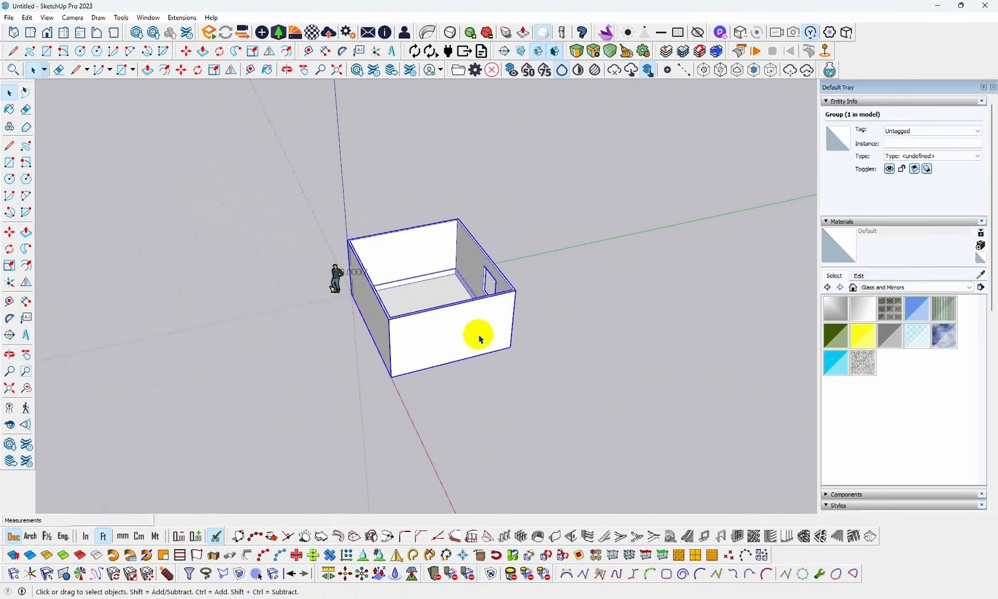
{"action": "scroll", "coordinate": [474, 327], "scroll_direction": "up", "scroll_amount": 2}
{"action": "middle_click_drag", "start_coordinate": [362, 320], "coordinate": [366, 174]}
{"action": "scroll", "coordinate": [360, 278], "scroll_direction": "up", "scroll_amount": 2}
{"action": "middle_click_drag", "start_coordinate": [374, 265], "coordinate": [551, 411]}
{"action": "scroll", "coordinate": [484, 297], "scroll_direction": "up", "scroll_amount": 10}
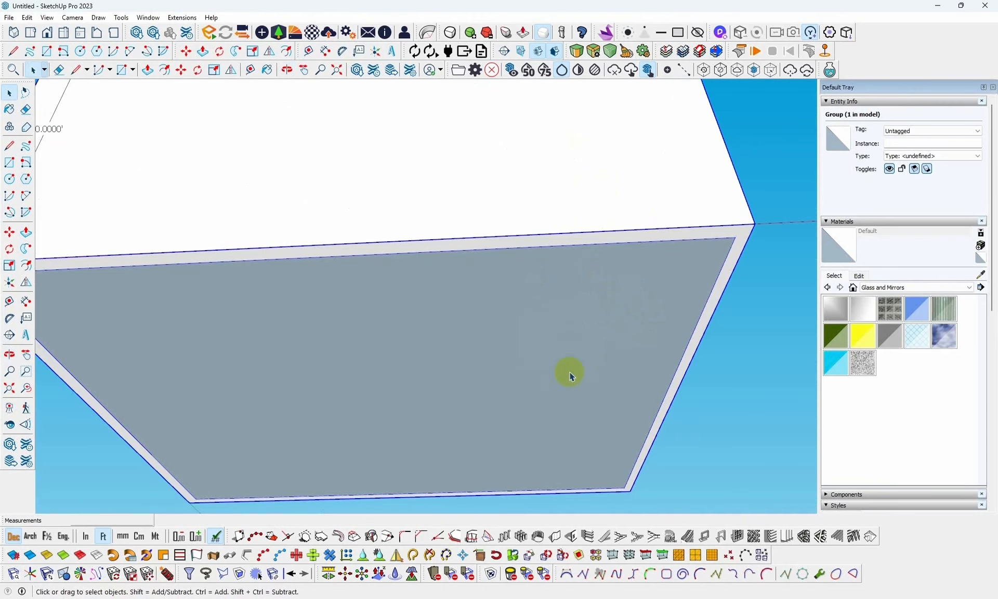
Open the room group for editing.
{"action": "middle_click_drag", "start_coordinate": [474, 215], "coordinate": [381, 447]}
{"action": "middle_click_drag", "start_coordinate": [458, 260], "coordinate": [377, 468]}
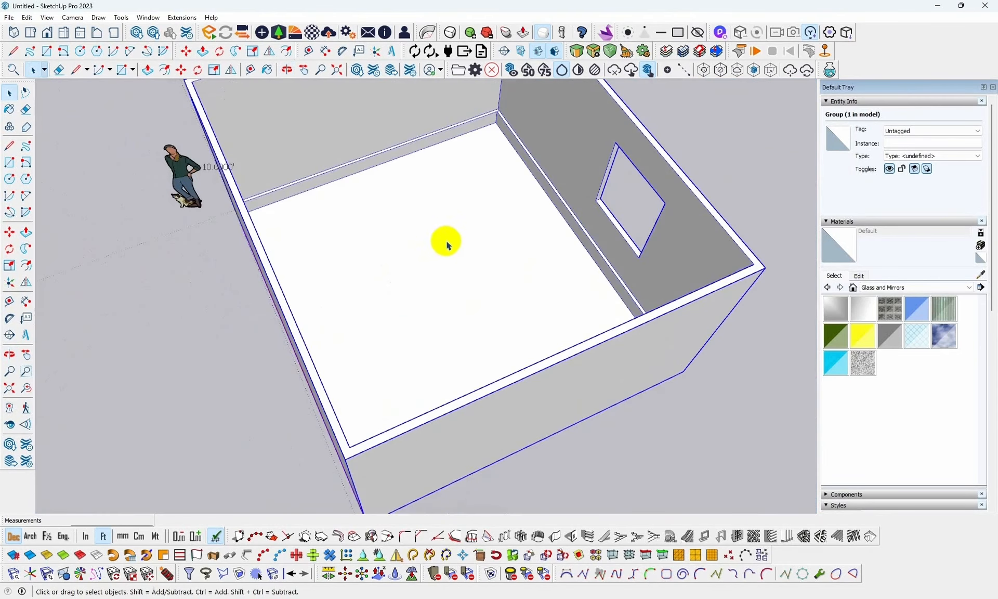
{"action": "scroll", "coordinate": [408, 353], "scroll_direction": "down", "scroll_amount": 2}
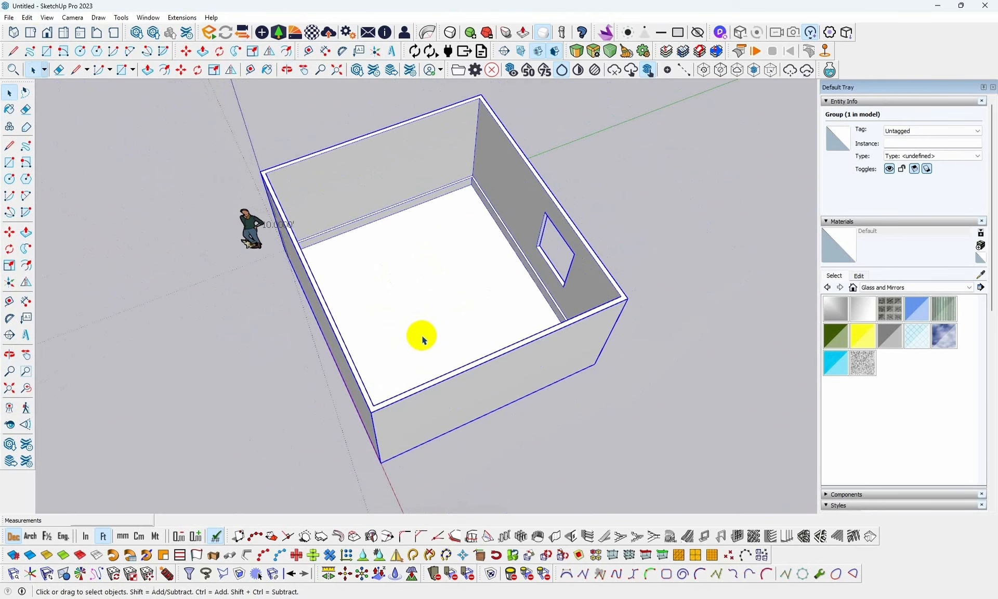
{"action": "scroll", "coordinate": [425, 333], "scroll_direction": "up", "scroll_amount": 2}
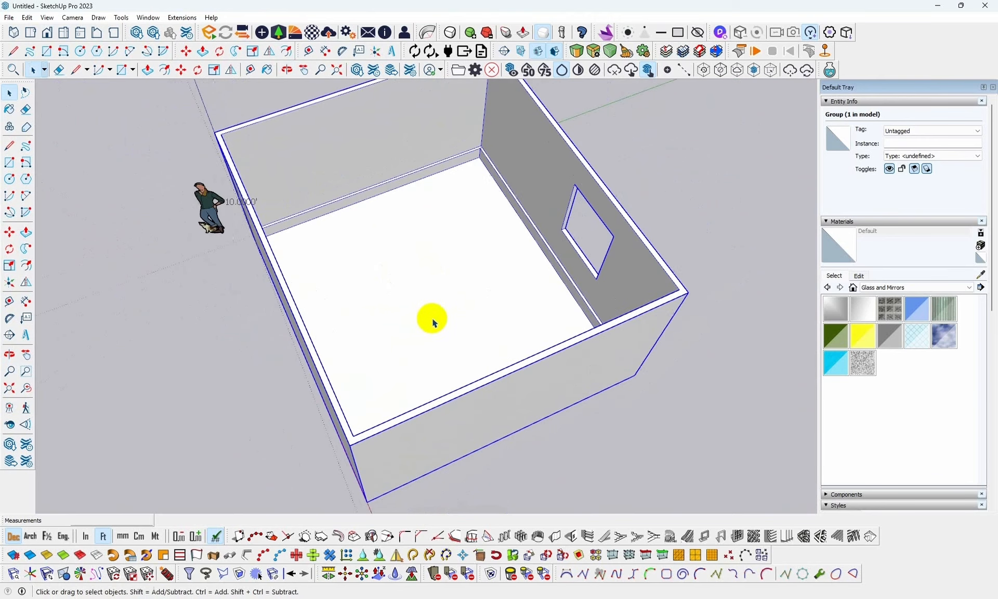
{"action": "double_click", "coordinate": [468, 294]}
Raise the room's floor face inside the group by about 0.11' with Push/Pull.
{"action": "left_click", "coordinate": [470, 286]}
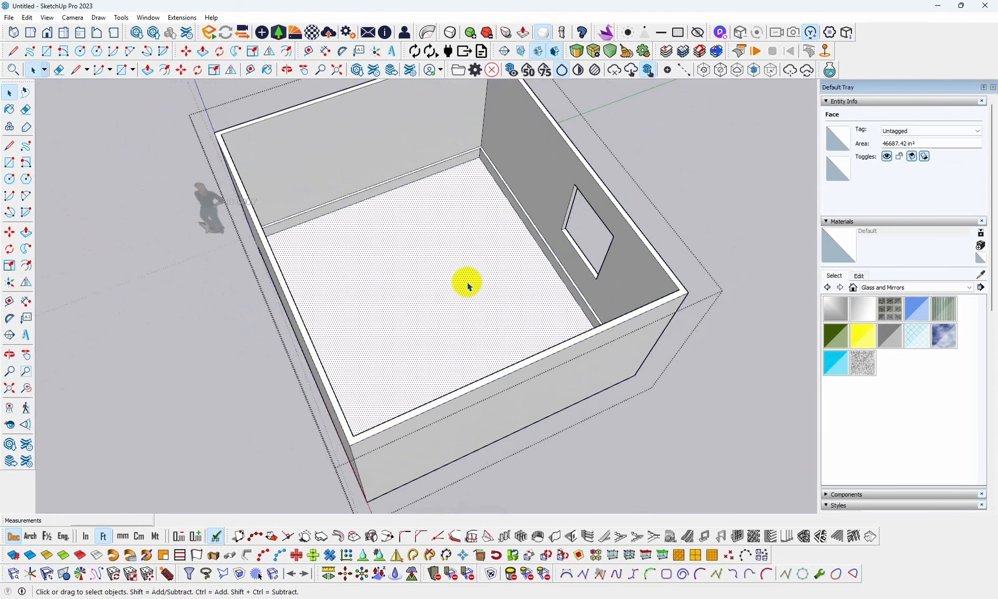
{"action": "scroll", "coordinate": [416, 263], "scroll_direction": "up", "scroll_amount": 1}
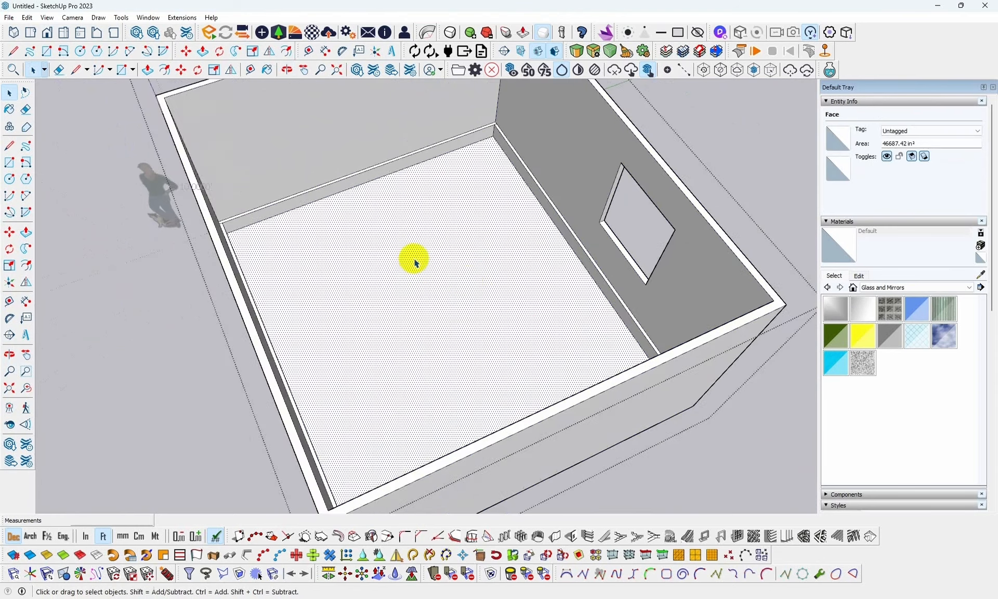
{"action": "mouse_move", "coordinate": [413, 258]}
{"action": "middle_mouse_down"}
{"action": "mouse_move", "coordinate": [535, 223]}
{"action": "mouse_move", "coordinate": [597, 238]}
{"action": "mouse_move", "coordinate": [416, 257]}
{"action": "middle_mouse_up"}
{"action": "scroll", "coordinate": [416, 257], "scroll_direction": "up", "scroll_amount": 2}
{"action": "scroll", "coordinate": [398, 187], "scroll_direction": "up", "scroll_amount": 1}
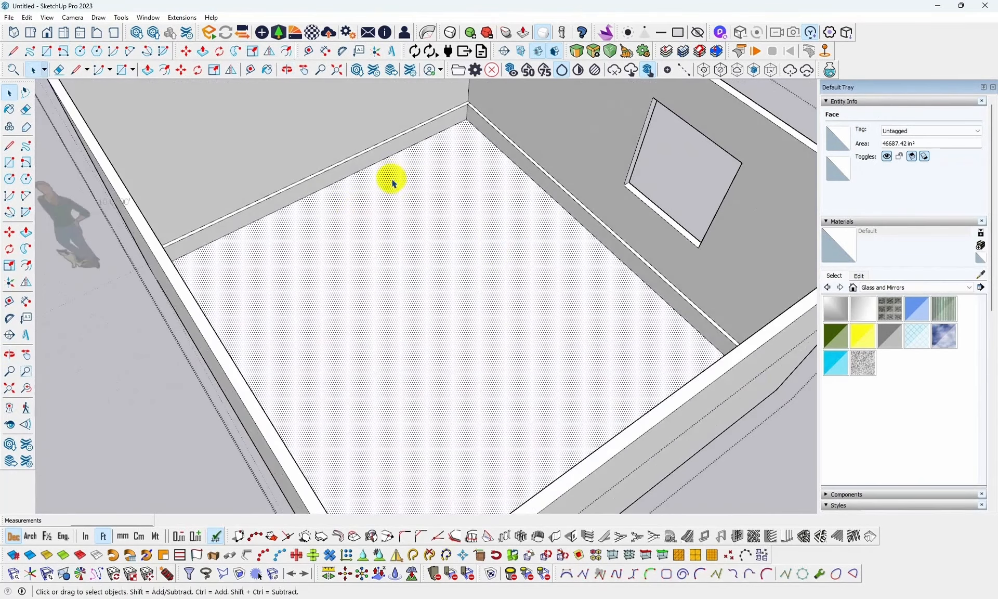
{"action": "key", "text": "p"}
{"action": "scroll", "coordinate": [307, 213], "scroll_direction": "up", "scroll_amount": 3}
{"action": "scroll", "coordinate": [306, 213], "scroll_direction": "down", "scroll_amount": 1}
{"action": "left_click", "coordinate": [311, 201]}
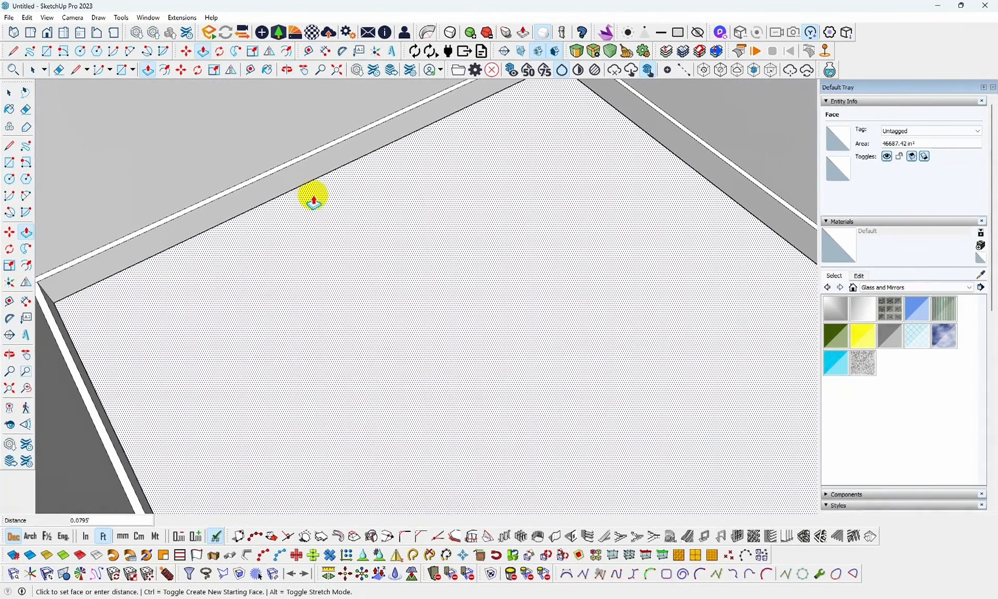
{"action": "left_click", "coordinate": [313, 197]}
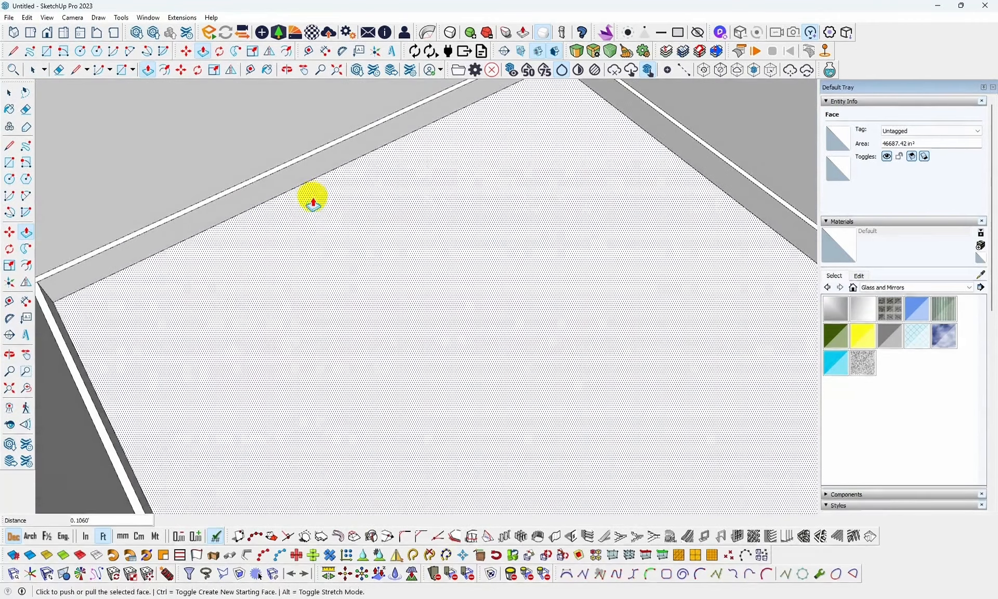
Try reversing the floor face from the underside of the room.
{"action": "middle_click_drag", "start_coordinate": [330, 249], "coordinate": [379, 146]}
{"action": "scroll", "coordinate": [381, 260], "scroll_direction": "down", "scroll_amount": 5}
{"action": "key", "text": "space"}
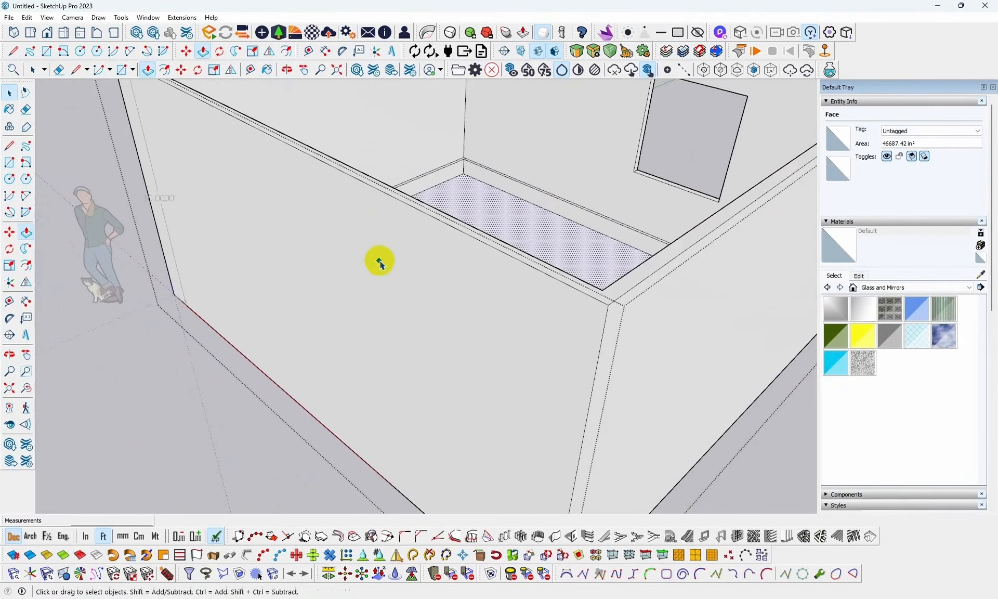
{"action": "middle_click_drag", "start_coordinate": [174, 373], "coordinate": [178, 326]}
{"action": "middle_click_drag", "start_coordinate": [270, 284], "coordinate": [442, 182]}
{"action": "double_click", "coordinate": [402, 397]}
{"action": "right_click", "coordinate": [402, 397]}
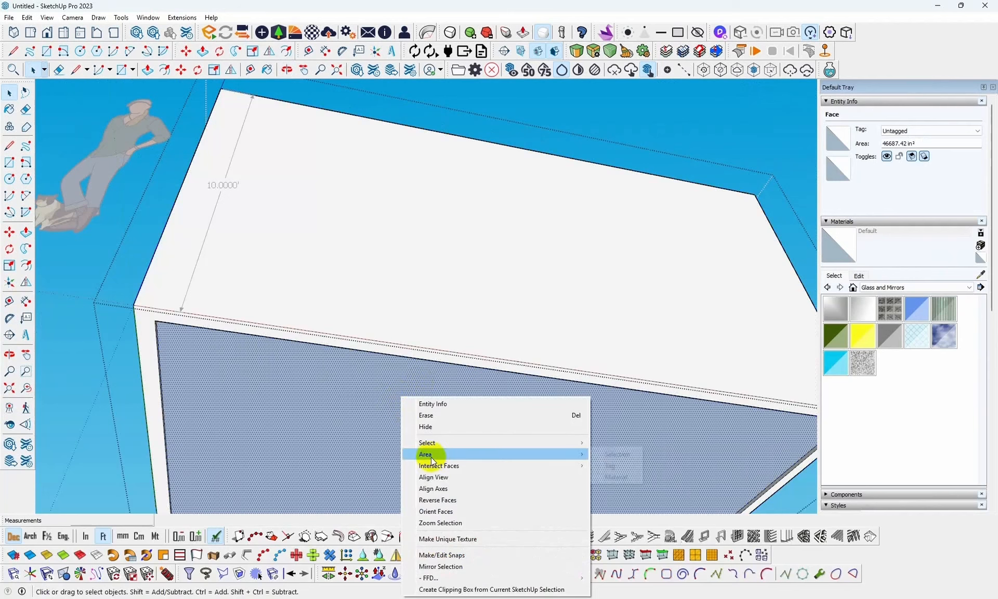
{"action": "mouse_move", "coordinate": [430, 470]}
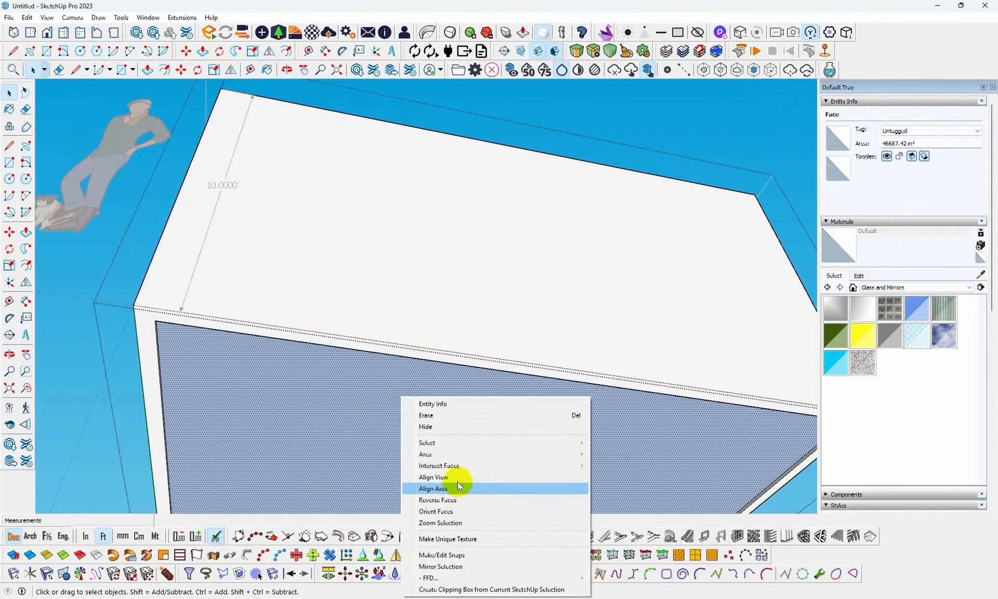
{"action": "left_click", "coordinate": [456, 499]}
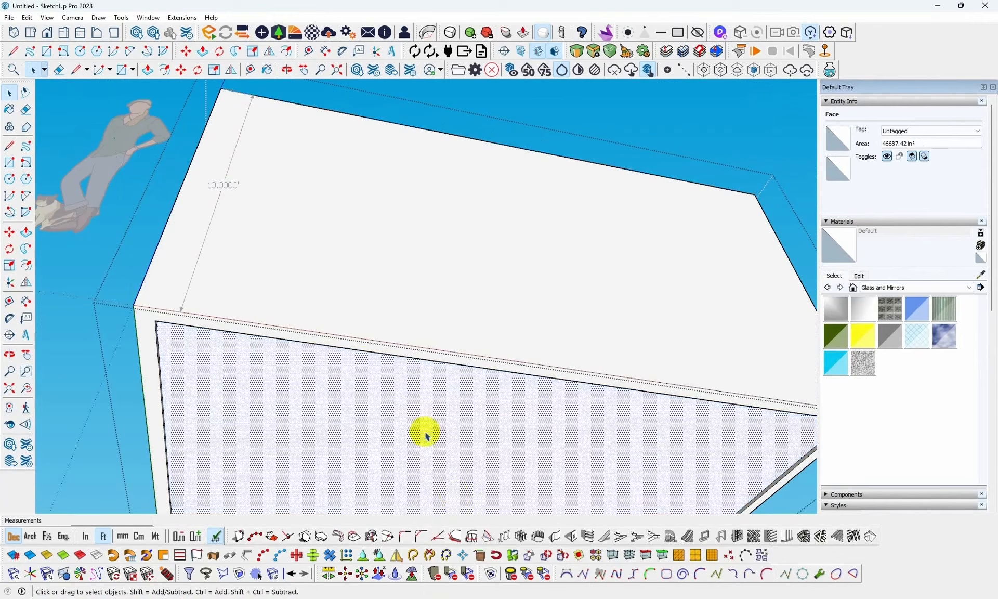
Draw a rectangle across the recessed underside of the floor, from one inner corner of the wall border to the opposite one.
{"action": "mouse_move", "coordinate": [423, 430]}
{"action": "middle_mouse_down"}
{"action": "mouse_move", "coordinate": [278, 514]}
{"action": "mouse_move", "coordinate": [309, 416]}
{"action": "mouse_move", "coordinate": [356, 345]}
{"action": "mouse_move", "coordinate": [419, 350]}
{"action": "mouse_move", "coordinate": [412, 326]}
{"action": "mouse_move", "coordinate": [561, 307]}
{"action": "mouse_move", "coordinate": [469, 416]}
{"action": "mouse_move", "coordinate": [291, 432]}
{"action": "mouse_move", "coordinate": [410, 296]}
{"action": "mouse_move", "coordinate": [392, 258]}
{"action": "mouse_move", "coordinate": [328, 261]}
{"action": "mouse_move", "coordinate": [506, 301]}
{"action": "mouse_move", "coordinate": [663, 302]}
{"action": "mouse_move", "coordinate": [568, 332]}
{"action": "mouse_move", "coordinate": [147, 159]}
{"action": "middle_mouse_up"}
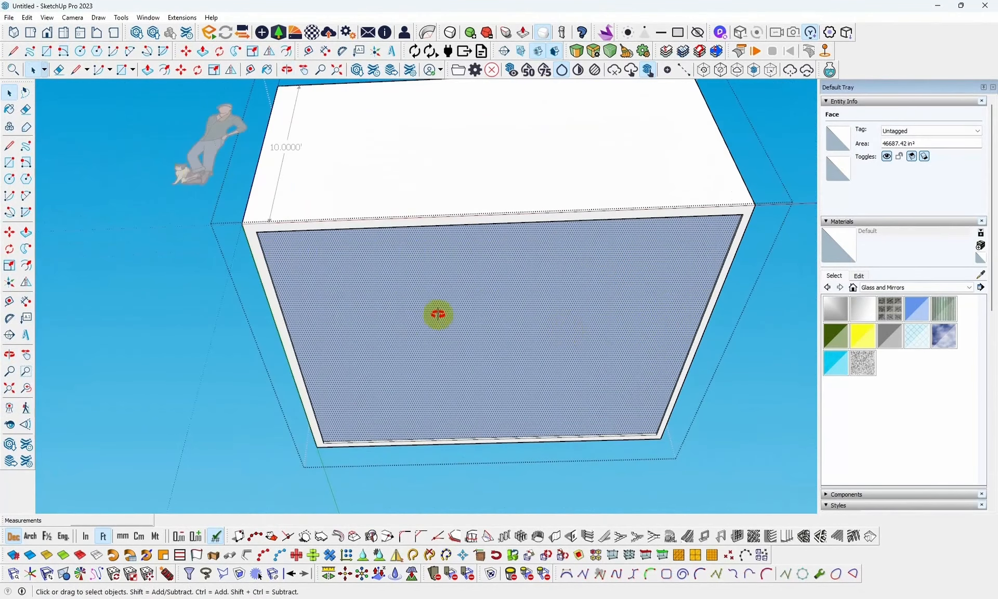
{"action": "middle_click_drag", "start_coordinate": [438, 313], "coordinate": [468, 239]}
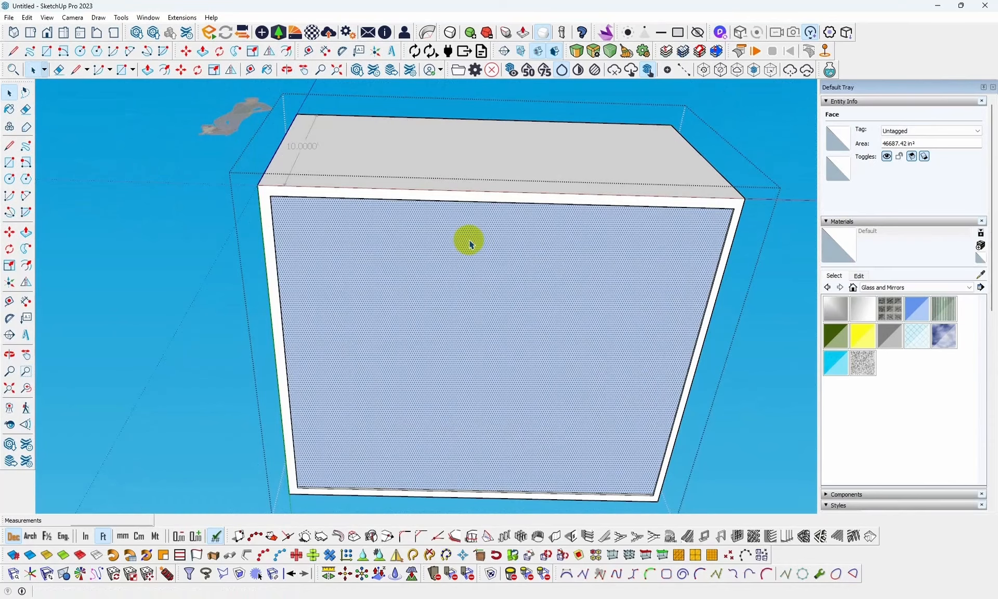
{"action": "middle_click_drag", "start_coordinate": [470, 243], "coordinate": [428, 348]}
{"action": "scroll", "coordinate": [451, 289], "scroll_direction": "up", "scroll_amount": 5}
{"action": "middle_click_drag", "start_coordinate": [451, 289], "coordinate": [449, 312]}
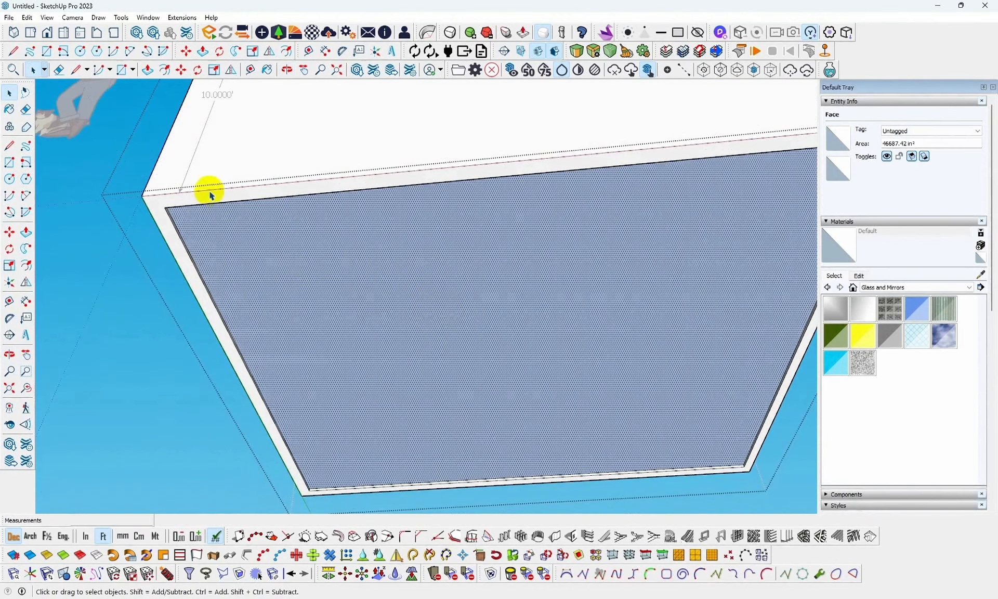
{"action": "scroll", "coordinate": [254, 118], "scroll_direction": "down", "scroll_amount": 2}
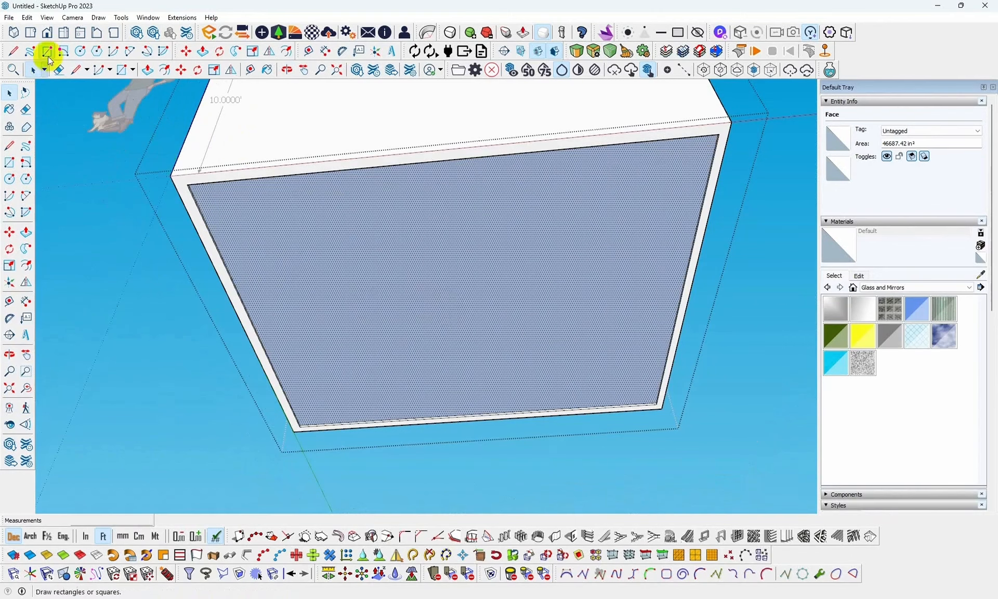
{"action": "left_click", "coordinate": [47, 52]}
{"action": "left_click", "coordinate": [188, 184]}
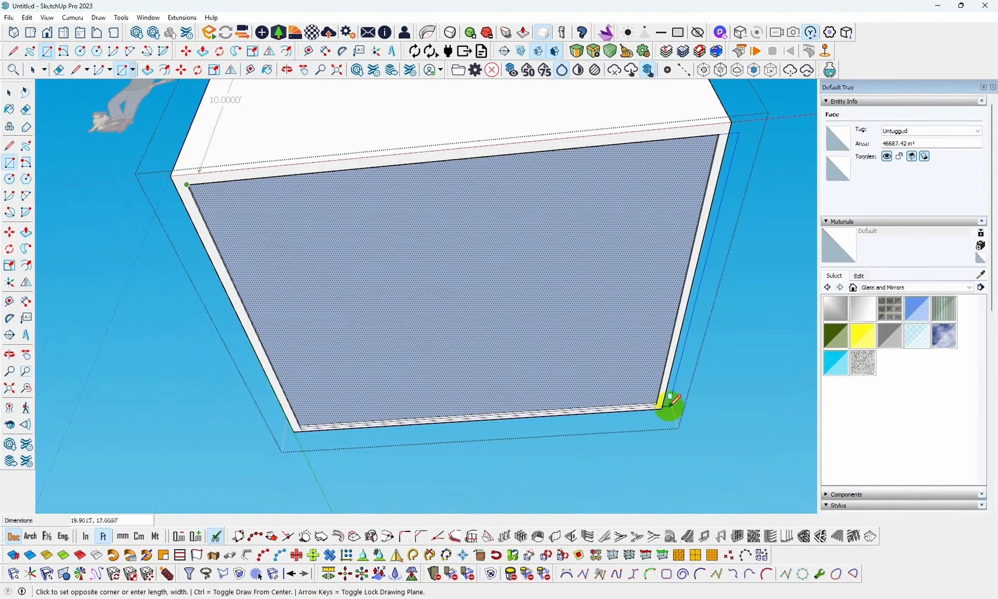
{"action": "left_click", "coordinate": [658, 404]}
Leave group editing for the room and clear the selection.
{"action": "middle_click_drag", "start_coordinate": [648, 305], "coordinate": [506, 307]}
{"action": "scroll", "coordinate": [265, 129], "scroll_direction": "up", "scroll_amount": 3}
{"action": "middle_click_drag", "start_coordinate": [264, 131], "coordinate": [358, 223]}
{"action": "left_click", "coordinate": [12, 95]}
{"action": "left_click", "coordinate": [415, 447]}
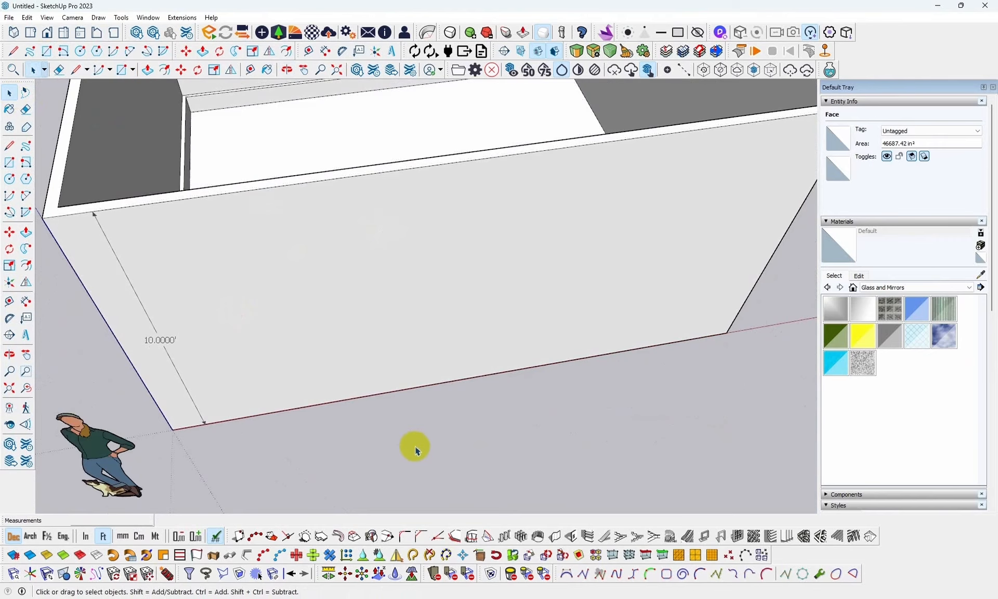
{"action": "scroll", "coordinate": [512, 419], "scroll_direction": "down", "scroll_amount": 3}
{"action": "scroll", "coordinate": [512, 421], "scroll_direction": "down", "scroll_amount": 3}
{"action": "middle_click_drag", "start_coordinate": [552, 392], "coordinate": [397, 283]}
{"action": "left_click", "coordinate": [542, 300]}
{"action": "scroll", "coordinate": [199, 276], "scroll_direction": "down", "scroll_amount": 3}
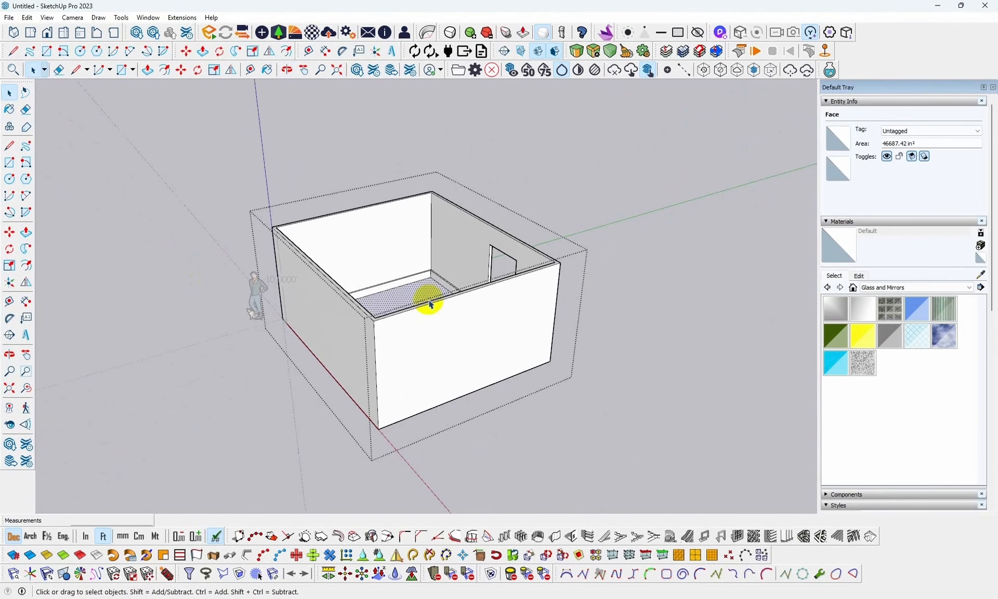
{"action": "middle_click_drag", "start_coordinate": [459, 287], "coordinate": [453, 230]}
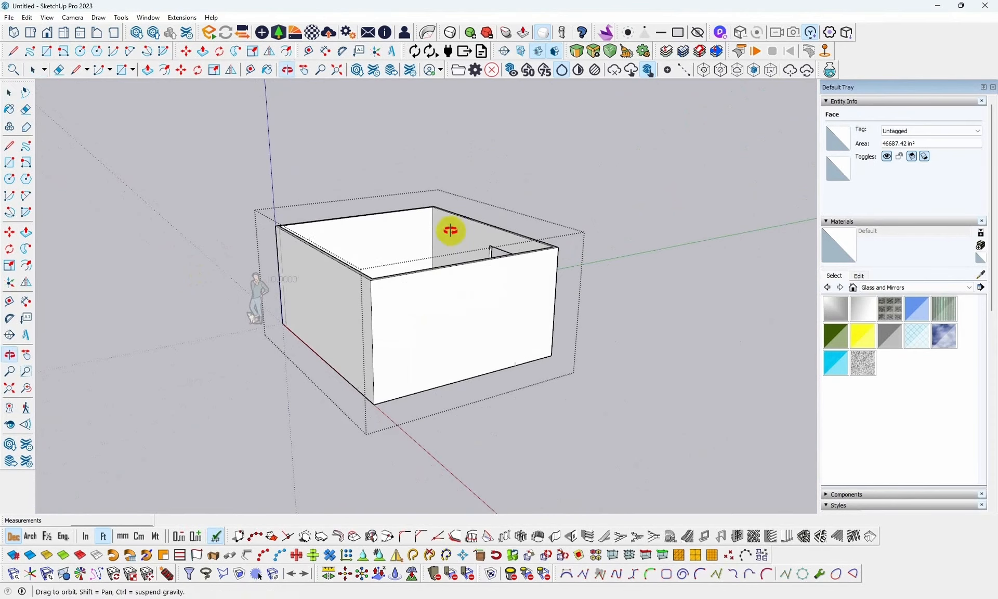
{"action": "left_click", "coordinate": [602, 196]}
Examine the room's interior, skirting and window opening from several angles above.
{"action": "middle_click_drag", "start_coordinate": [596, 206], "coordinate": [417, 327]}
{"action": "scroll", "coordinate": [400, 239], "scroll_direction": "up", "scroll_amount": 2}
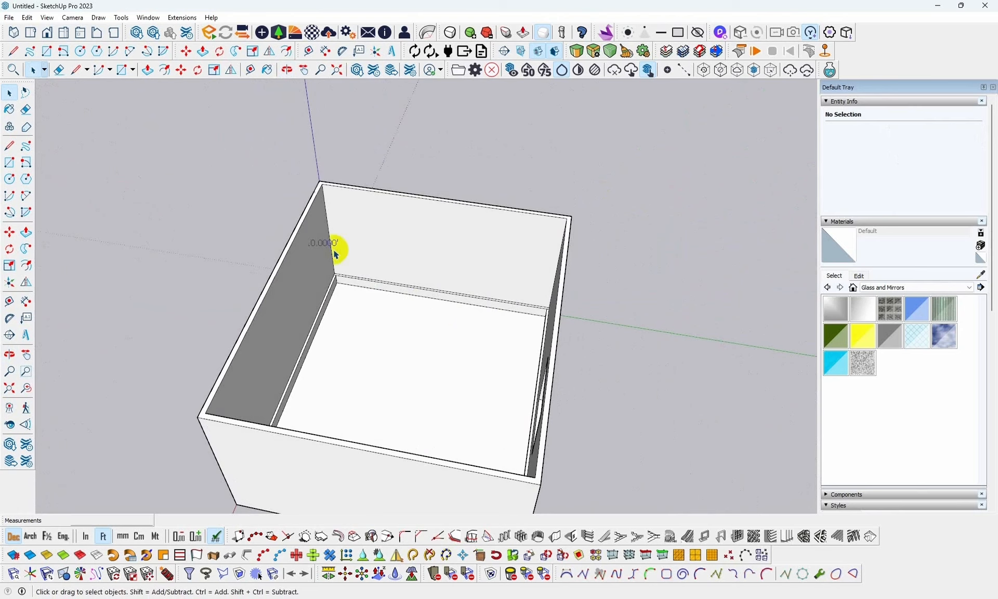
{"action": "scroll", "coordinate": [429, 265], "scroll_direction": "down", "scroll_amount": 3}
{"action": "middle_click_drag", "start_coordinate": [423, 260], "coordinate": [566, 216]}
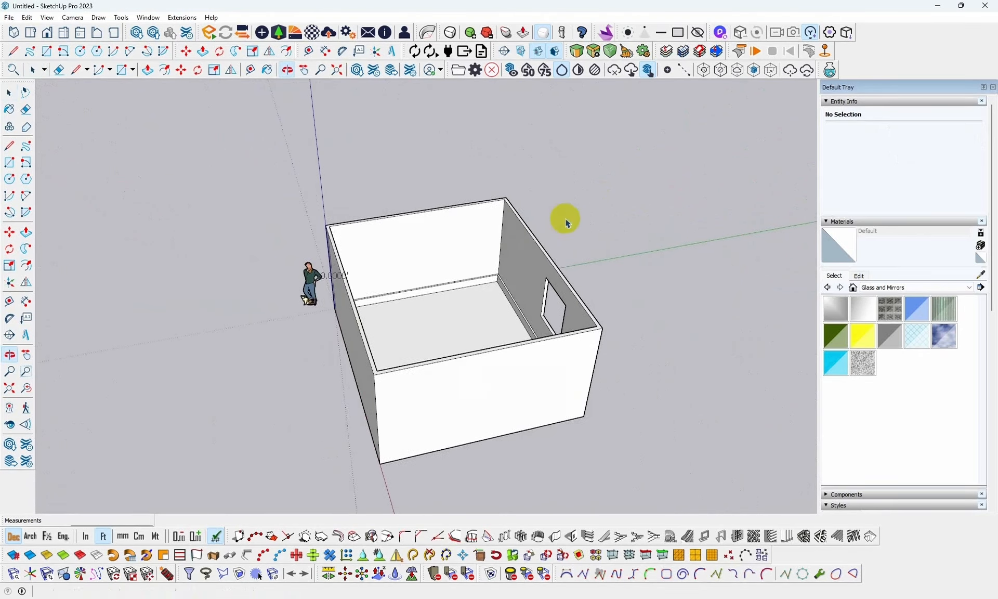
{"action": "scroll", "coordinate": [449, 270], "scroll_direction": "up", "scroll_amount": 1}
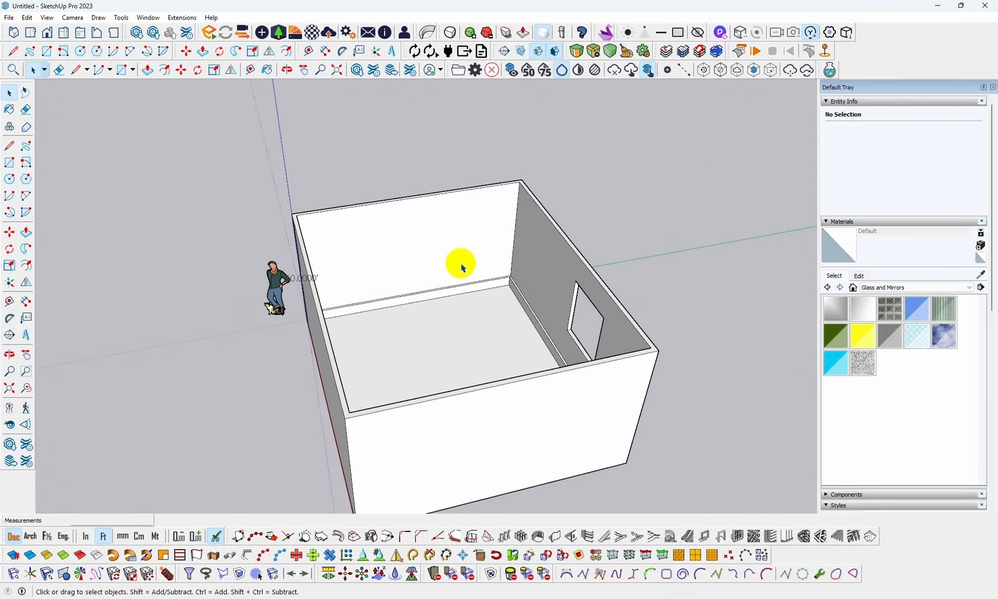
{"action": "middle_click_drag", "start_coordinate": [462, 267], "coordinate": [489, 222]}
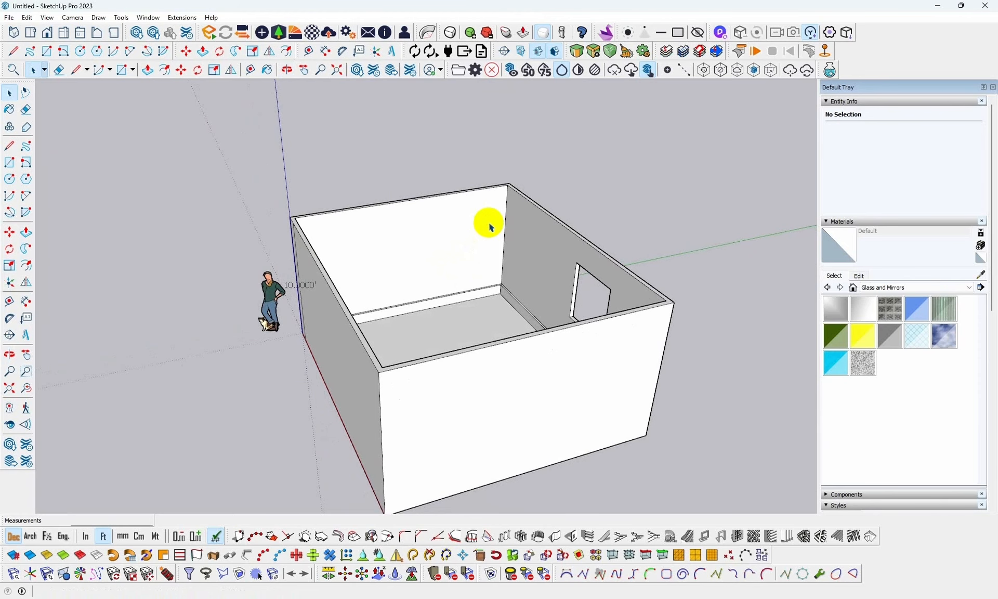
{"action": "middle_click_drag", "start_coordinate": [550, 227], "coordinate": [490, 277]}
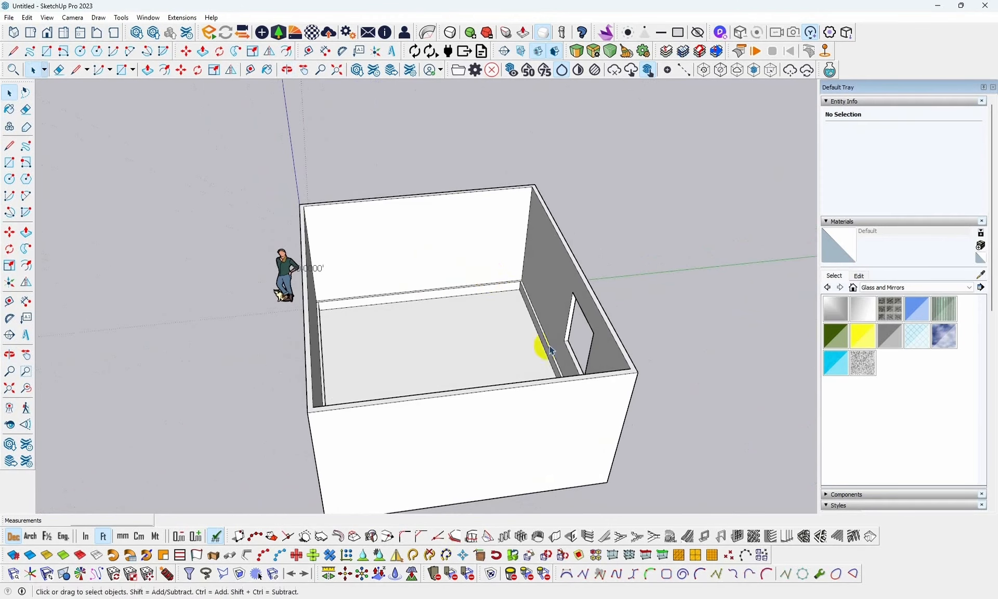
{"action": "middle_click_drag", "start_coordinate": [552, 351], "coordinate": [465, 311]}
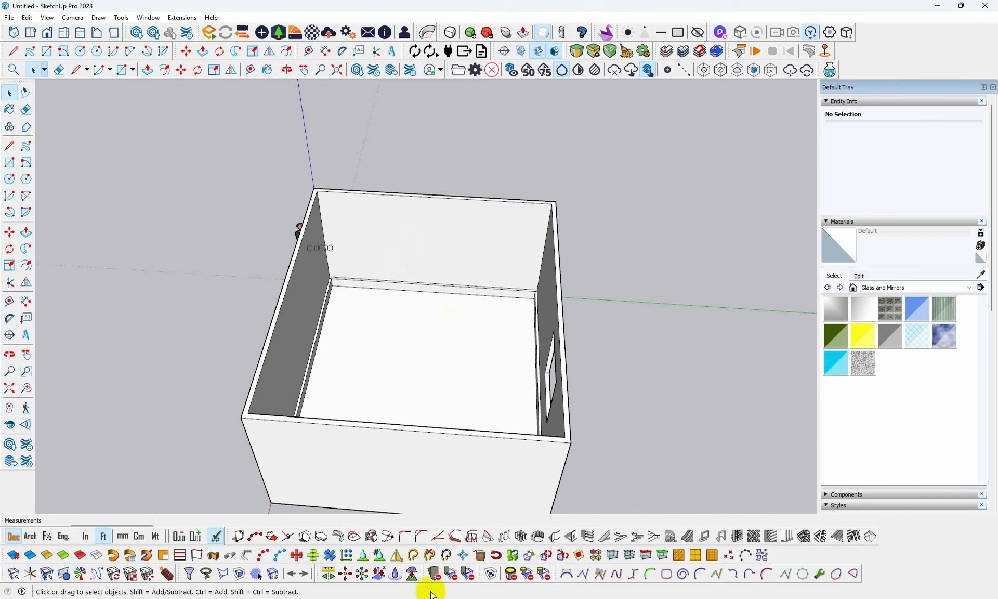
Compare the empty room with the furnished reference model "study", and return to the untitled room model.
{"action": "left_click", "coordinate": [506, 553]}
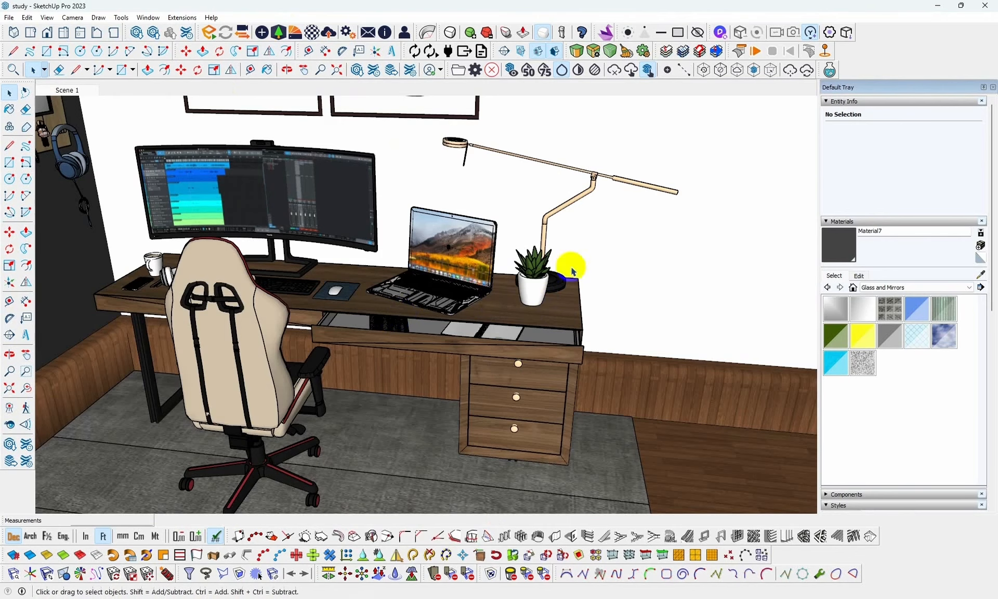
{"action": "mouse_move", "coordinate": [452, 597]}
{"action": "left_click", "coordinate": [434, 568]}
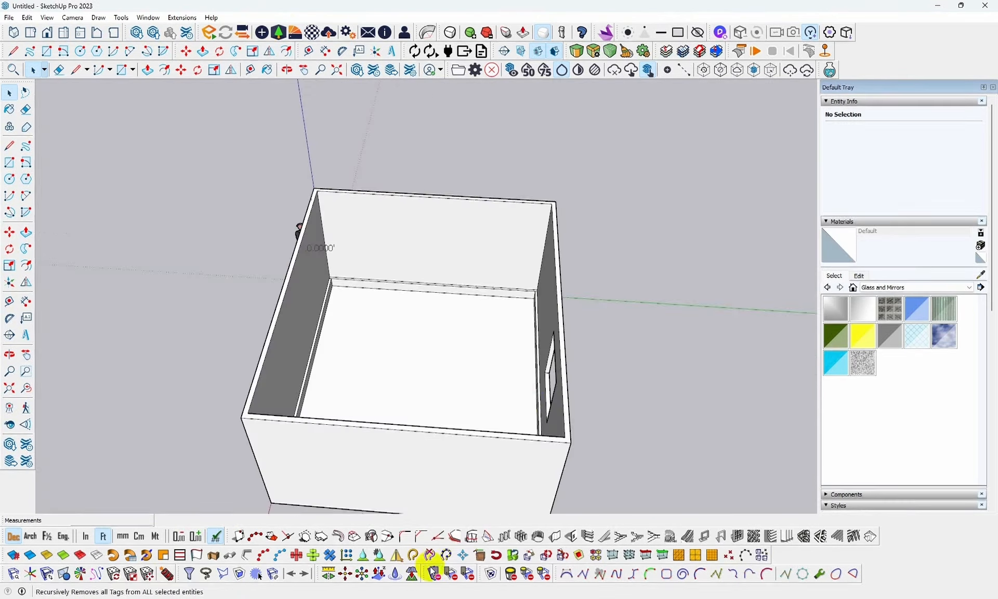
{"action": "middle_click_drag", "start_coordinate": [544, 329], "coordinate": [430, 265]}
{"action": "scroll", "coordinate": [429, 265], "scroll_direction": "up", "scroll_amount": 3}
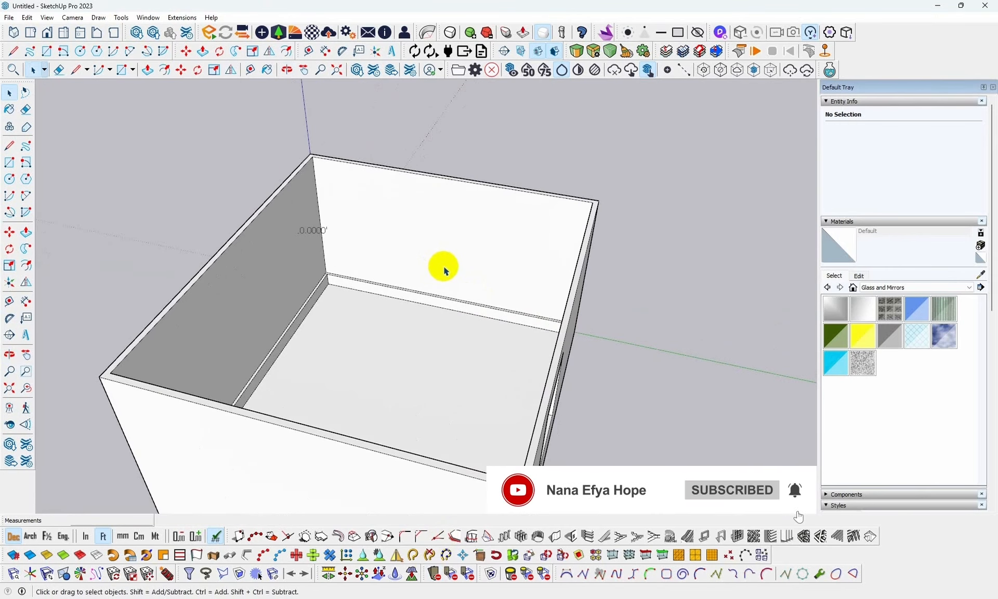
{"action": "mouse_move", "coordinate": [495, 206]}
{"action": "middle_mouse_down"}
{"action": "mouse_move", "coordinate": [531, 179]}
{"action": "mouse_move", "coordinate": [347, 255]}
{"action": "middle_mouse_up"}
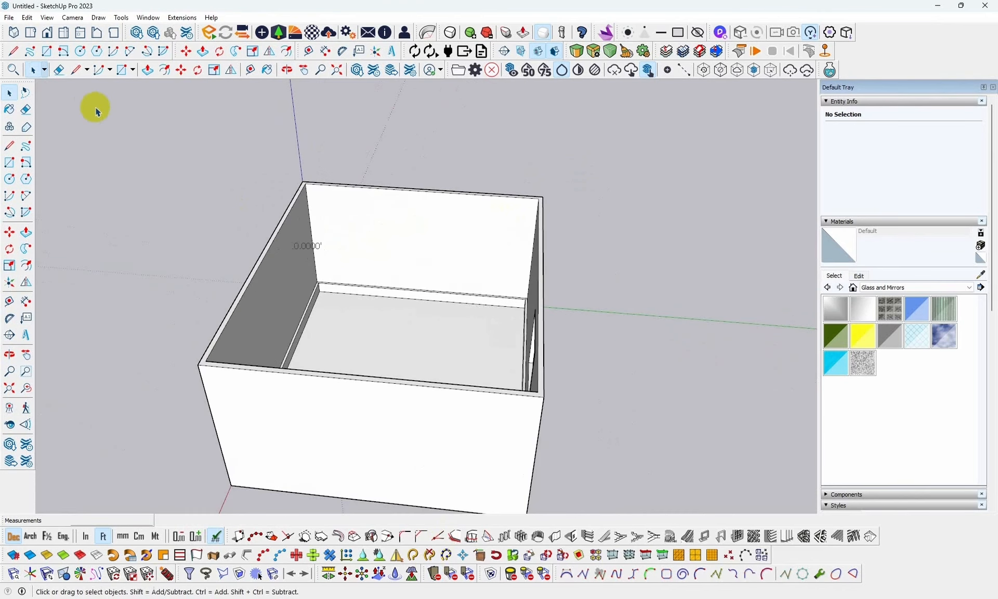
{"action": "middle_click_drag", "start_coordinate": [392, 220], "coordinate": [388, 260]}
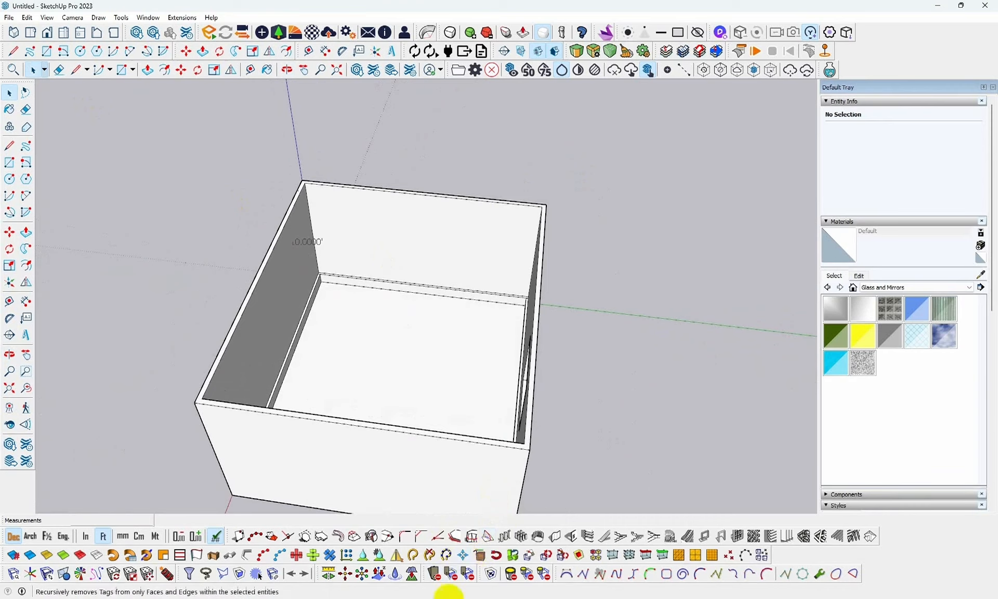
{"action": "mouse_move", "coordinate": [447, 593]}
{"action": "left_click", "coordinate": [508, 552]}
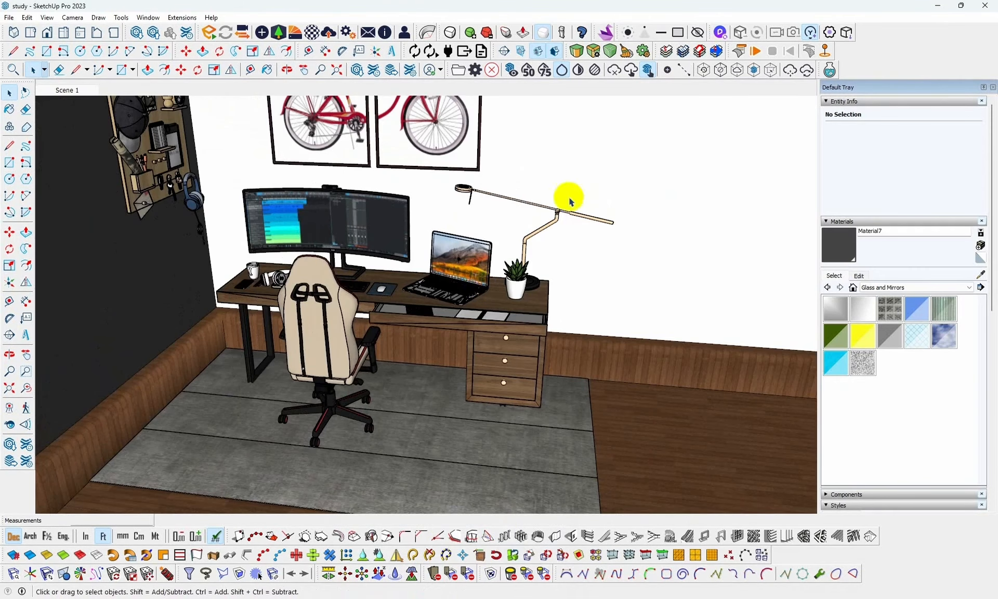
{"action": "left_click", "coordinate": [938, 5]}
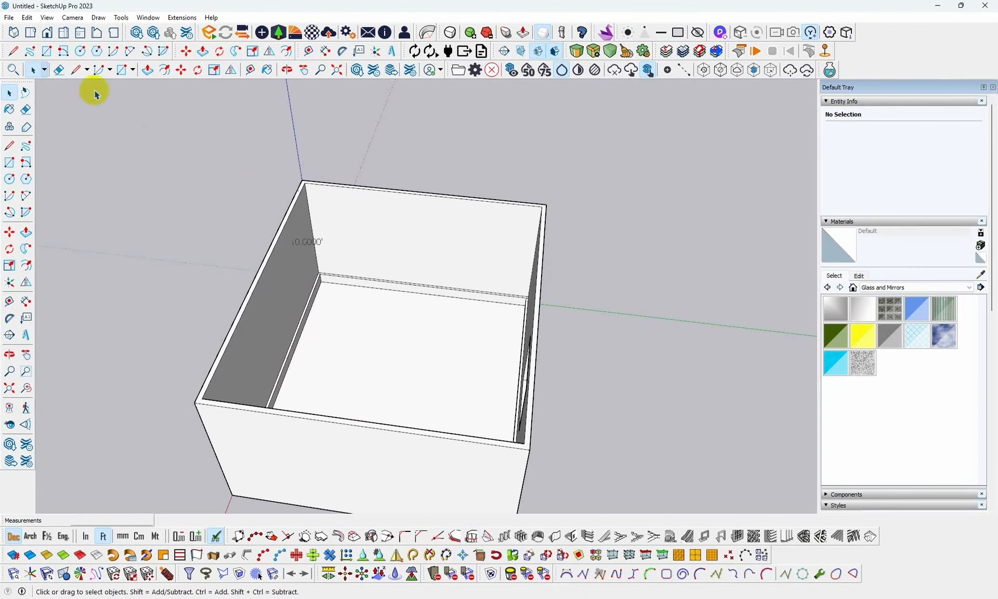
Open 3D Warehouse to find furnishings for the study room.
{"action": "left_click", "coordinate": [137, 33]}
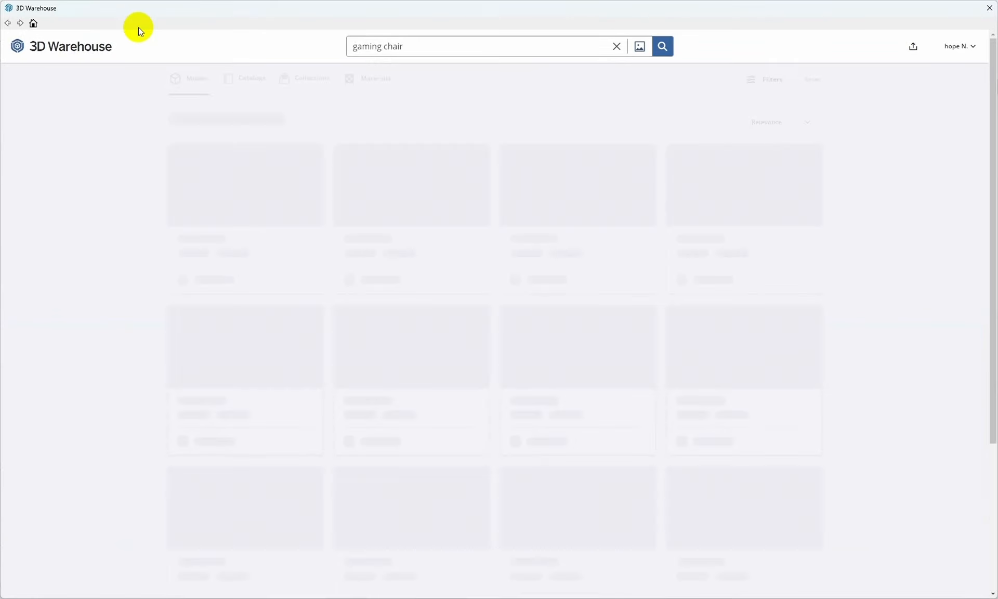
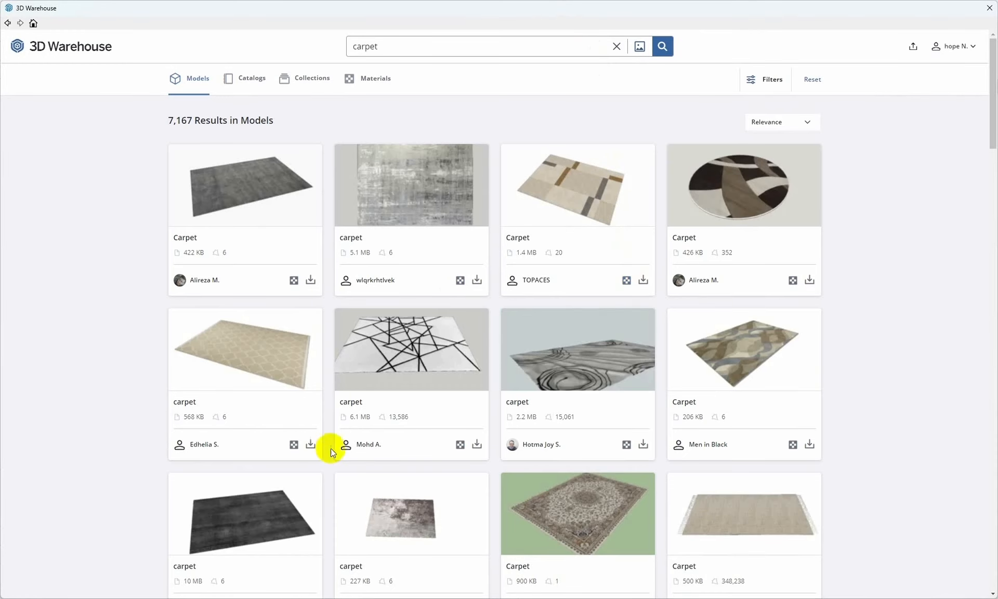
Load the white carpet with crossing black lines from the carpet results directly into the room model.
{"action": "scroll", "coordinate": [660, 388], "scroll_direction": "down", "scroll_amount": 6}
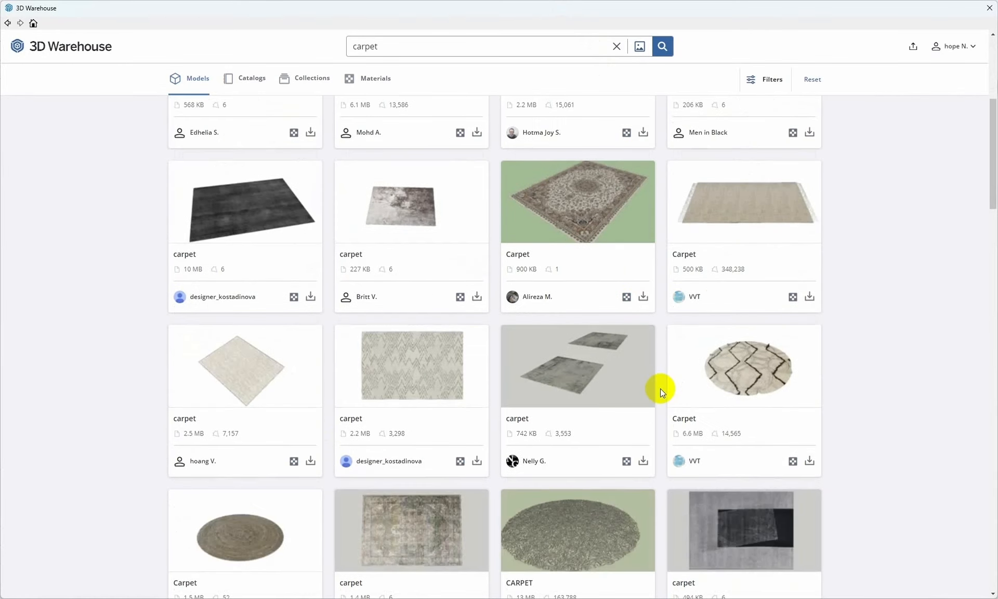
{"action": "scroll", "coordinate": [660, 389], "scroll_direction": "up", "scroll_amount": 6}
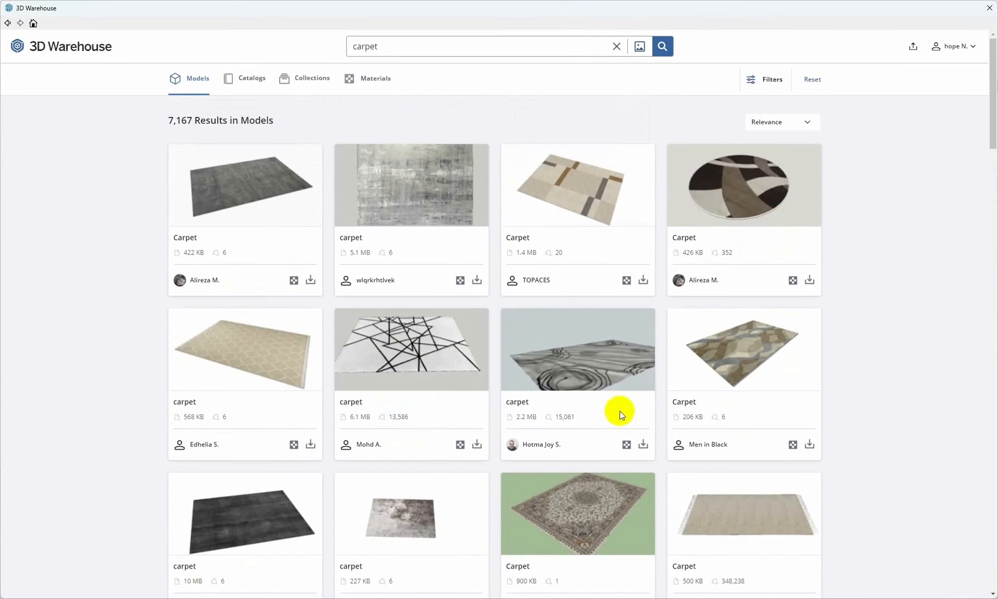
{"action": "left_click", "coordinate": [477, 444]}
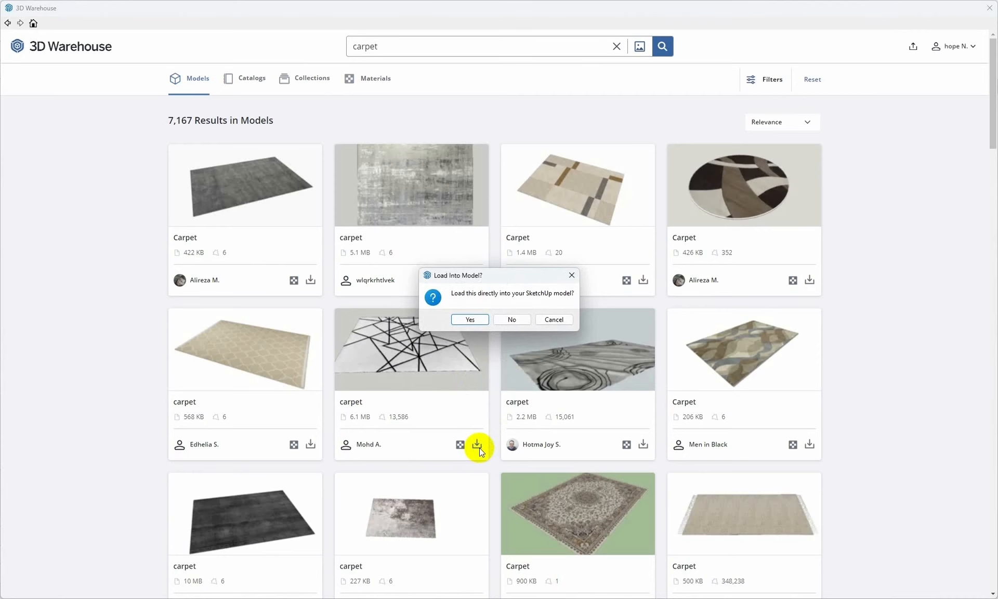
{"action": "left_click", "coordinate": [470, 319]}
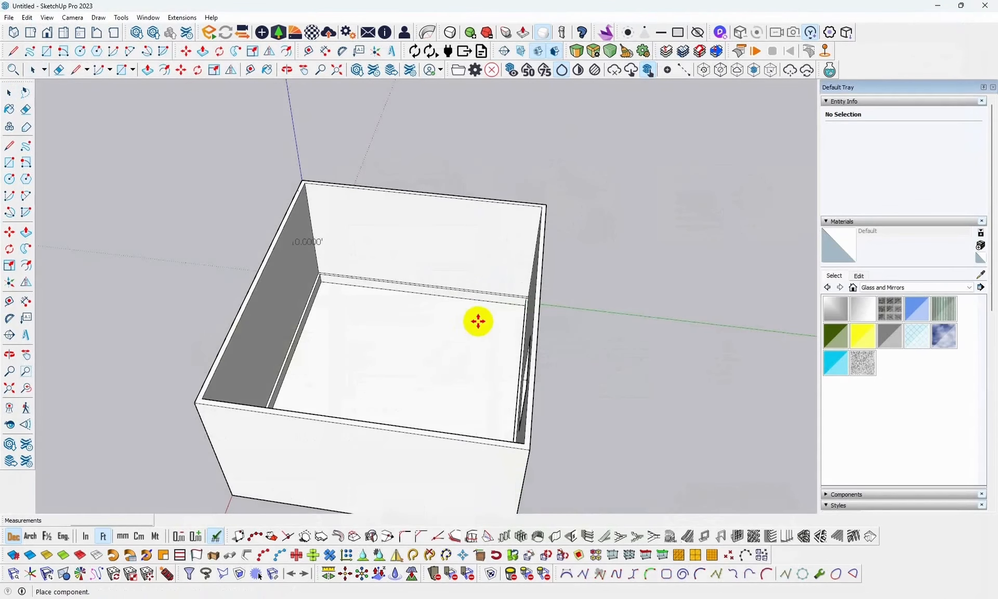
Place the carpet flat on the room's floor, tucked into the far corner beside the skirting.
{"action": "scroll", "coordinate": [363, 323], "scroll_direction": "up", "scroll_amount": 3}
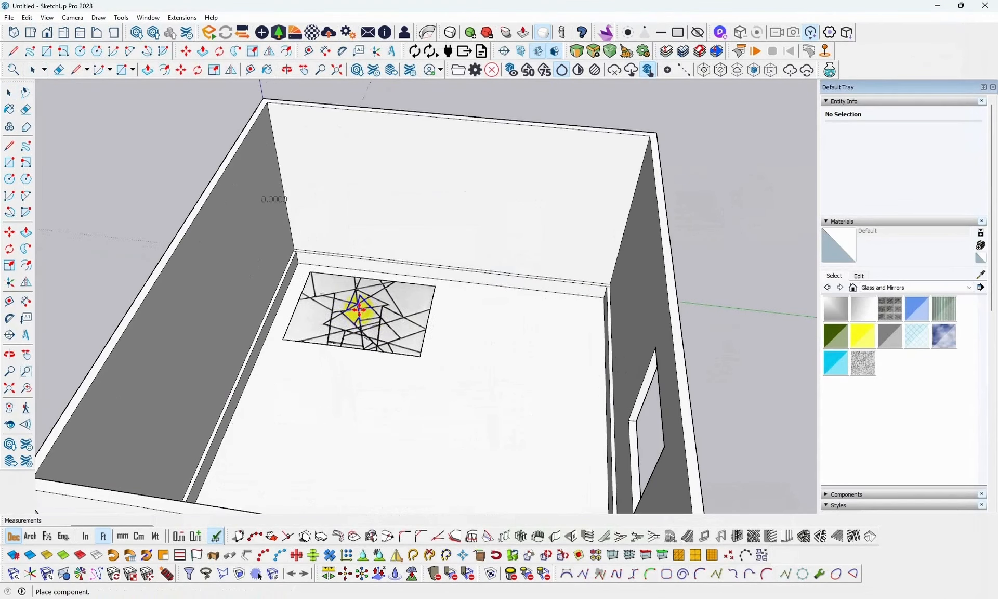
{"action": "scroll", "coordinate": [360, 312], "scroll_direction": "up", "scroll_amount": 2}
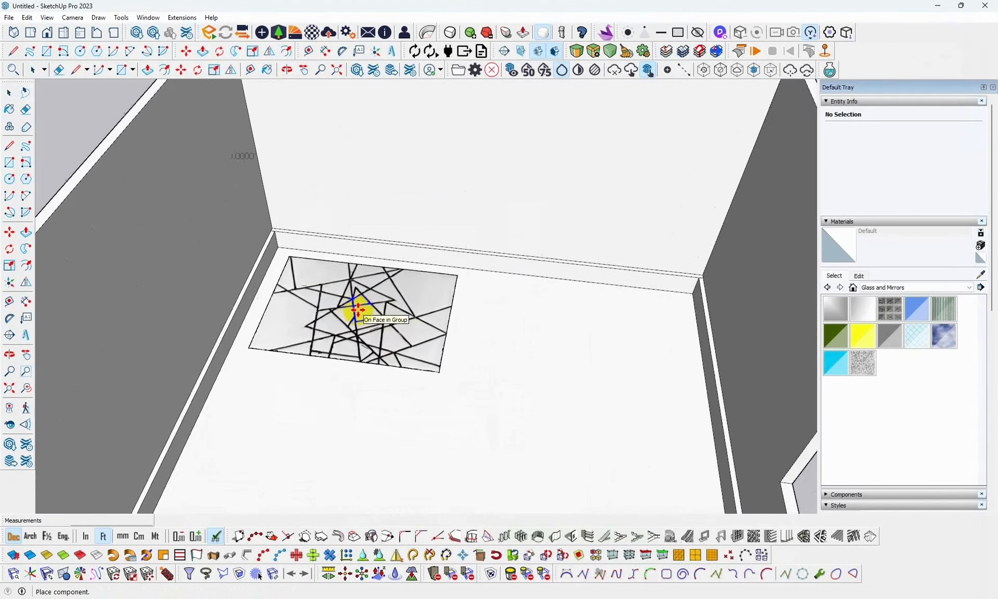
{"action": "scroll", "coordinate": [357, 310], "scroll_direction": "down", "scroll_amount": 1}
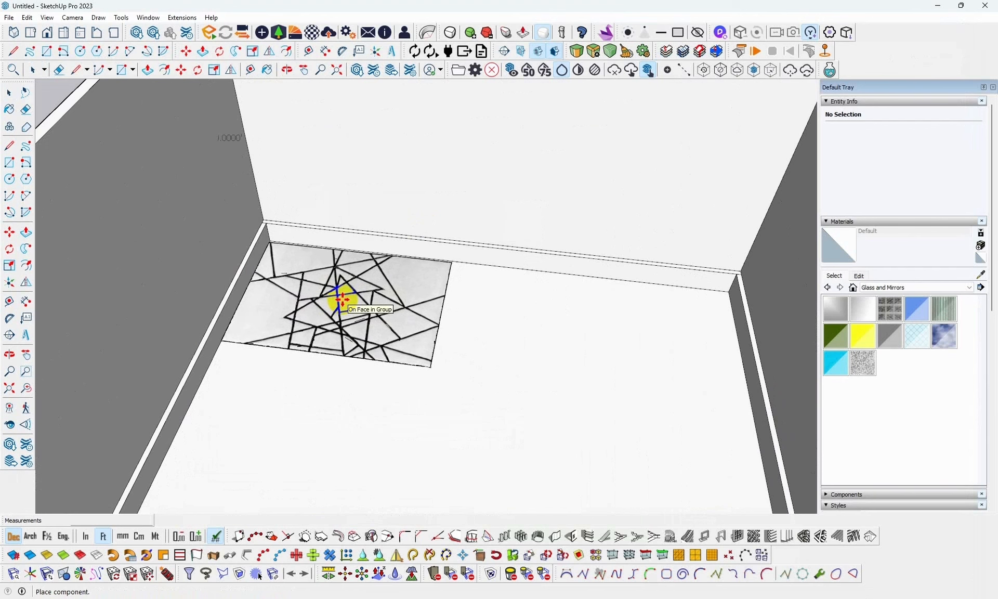
{"action": "left_click", "coordinate": [343, 298]}
Scale the carpet uniformly by about 1.50 from the corner that points into the room.
{"action": "scroll", "coordinate": [412, 324], "scroll_direction": "down", "scroll_amount": 3}
{"action": "middle_click_drag", "start_coordinate": [412, 324], "coordinate": [460, 332]}
{"action": "key", "text": "s"}
{"action": "left_click", "coordinate": [449, 383]}
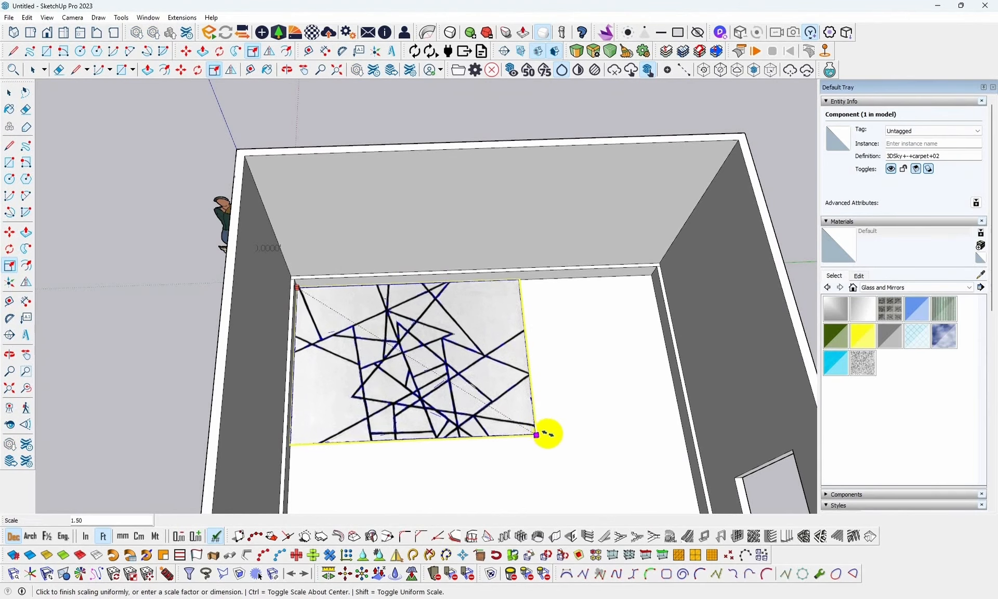
{"action": "left_click", "coordinate": [549, 433]}
Enlarge the carpet again uniformly by about 1.16 from the same corner and leave the Scale tool.
{"action": "middle_click_drag", "start_coordinate": [479, 356], "coordinate": [352, 308]}
{"action": "scroll", "coordinate": [396, 327], "scroll_direction": "down", "scroll_amount": 3}
{"action": "scroll", "coordinate": [407, 366], "scroll_direction": "up", "scroll_amount": 4}
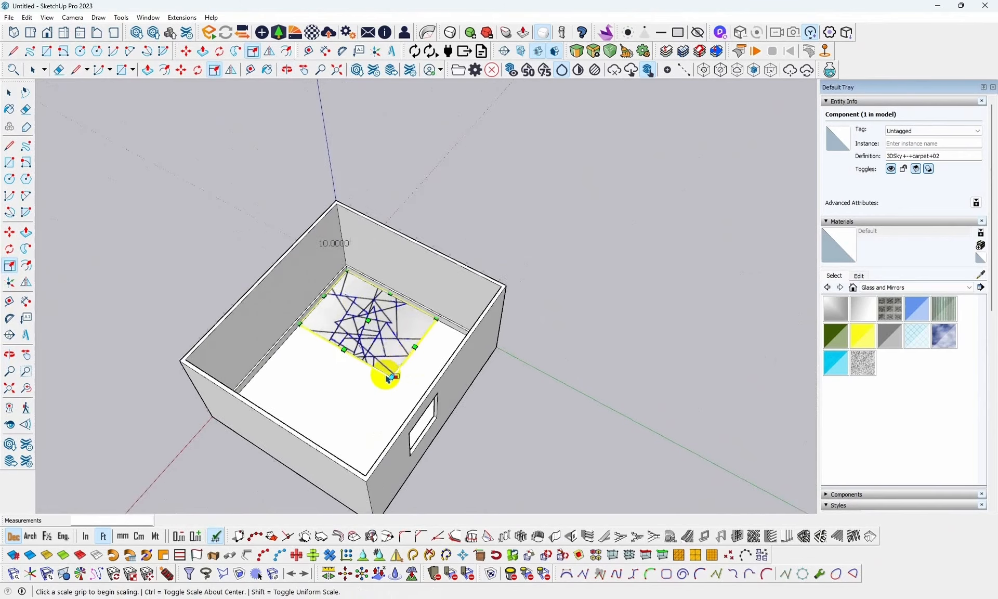
{"action": "left_click", "coordinate": [404, 400]}
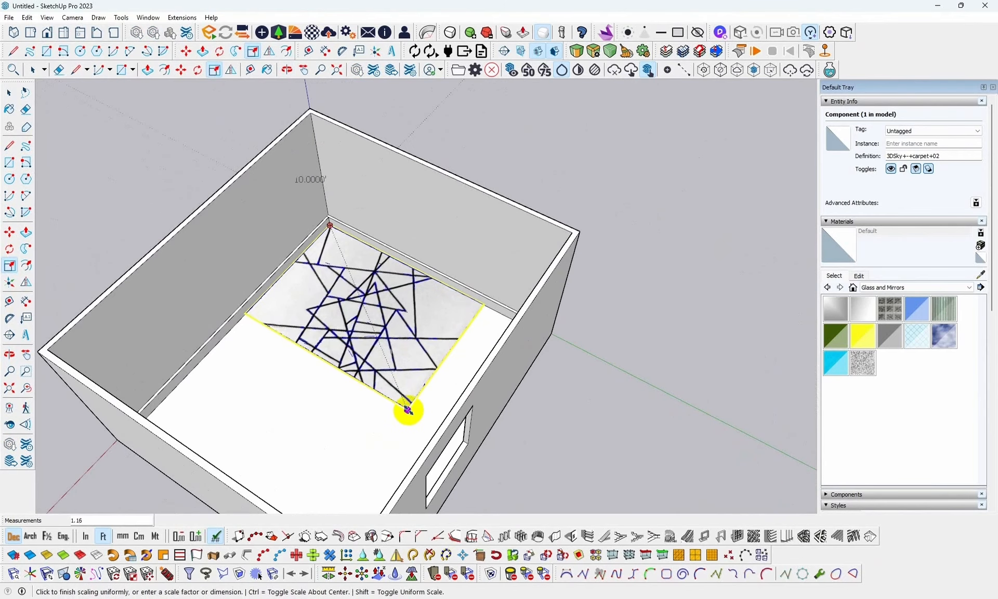
{"action": "left_click", "coordinate": [410, 414]}
{"action": "middle_click_drag", "start_coordinate": [463, 374], "coordinate": [73, 145]}
{"action": "left_click", "coordinate": [9, 94]}
Examine the carpet's fit against the skirting and its surface texture from several angles and distances.
{"action": "middle_click_drag", "start_coordinate": [335, 231], "coordinate": [494, 226]}
{"action": "scroll", "coordinate": [487, 260], "scroll_direction": "up", "scroll_amount": 5}
{"action": "scroll", "coordinate": [487, 261], "scroll_direction": "up", "scroll_amount": 2}
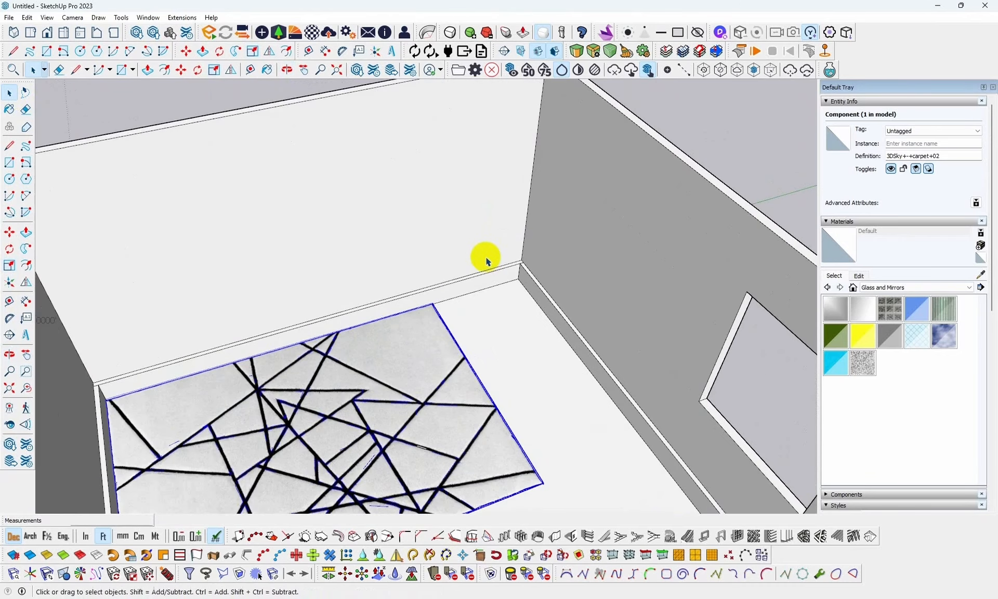
{"action": "scroll", "coordinate": [487, 261], "scroll_direction": "down", "scroll_amount": 5}
{"action": "middle_click_drag", "start_coordinate": [483, 260], "coordinate": [538, 316]}
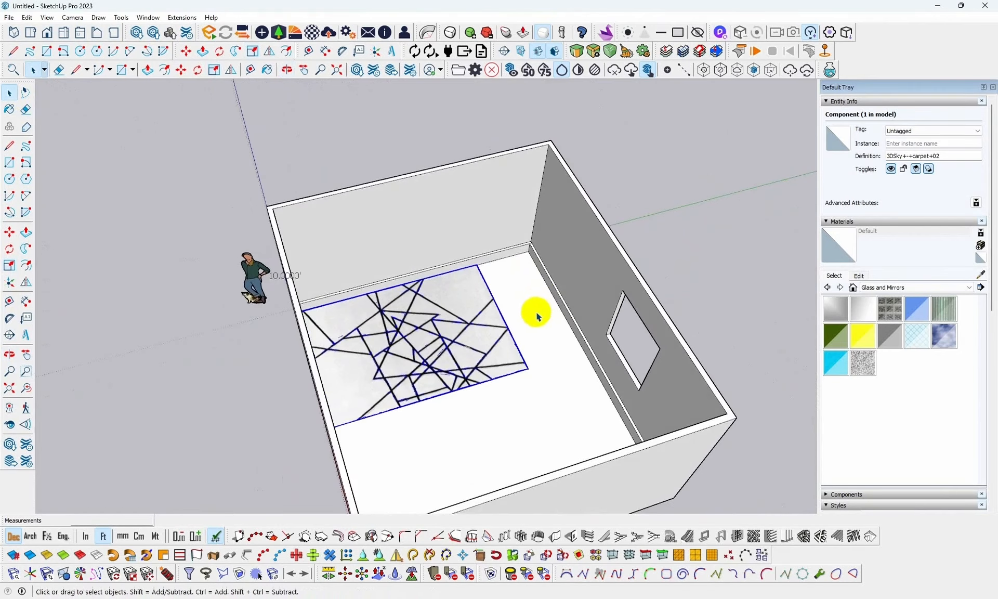
{"action": "scroll", "coordinate": [485, 334], "scroll_direction": "up", "scroll_amount": 10}
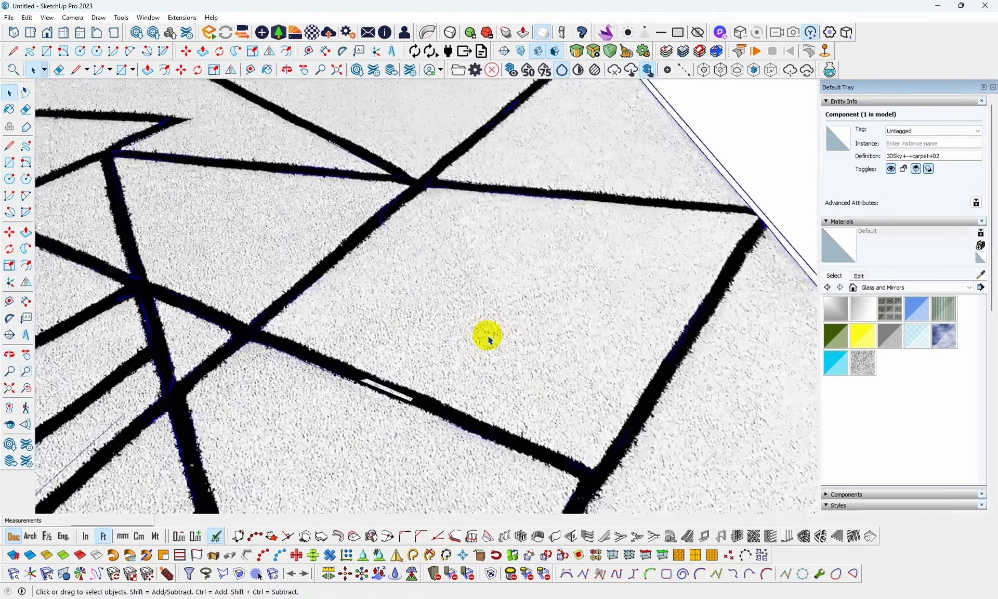
{"action": "scroll", "coordinate": [487, 339], "scroll_direction": "down", "scroll_amount": 6}
{"action": "middle_click_drag", "start_coordinate": [435, 428], "coordinate": [318, 201]}
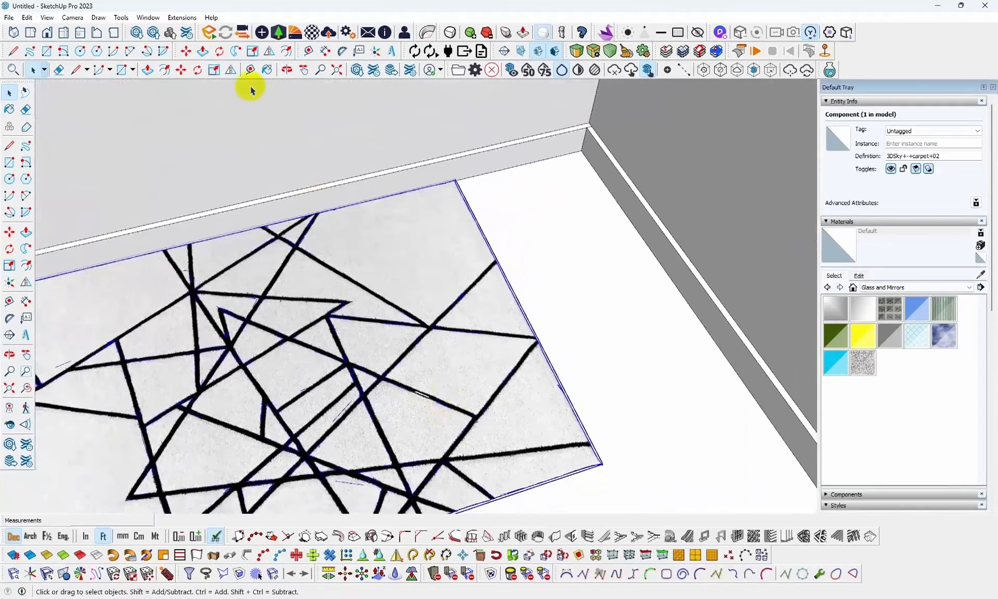
Reopen 3D Warehouse and search its models for "study table".
{"action": "left_click", "coordinate": [136, 32]}
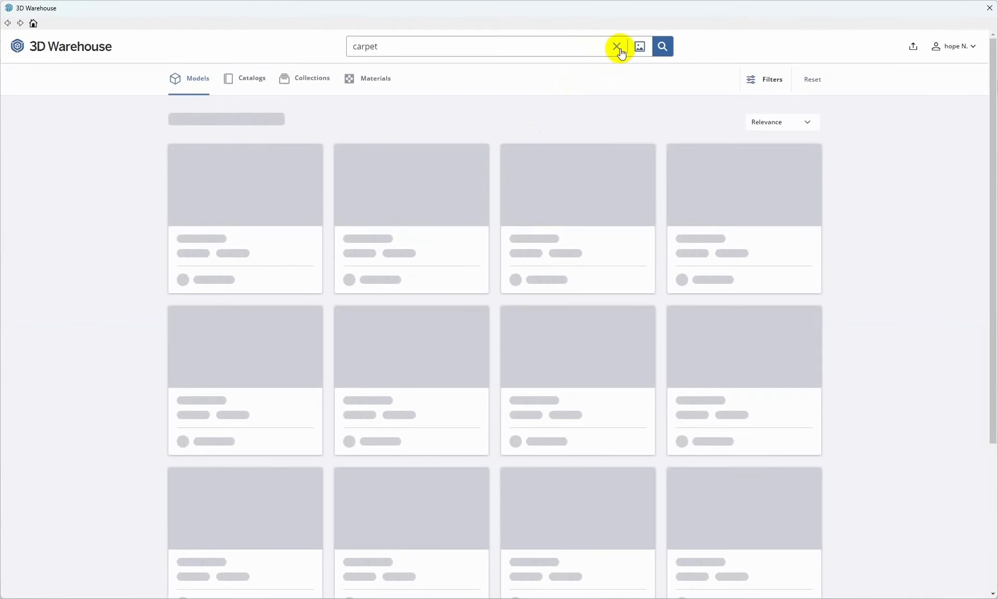
{"action": "left_click", "coordinate": [617, 47]}
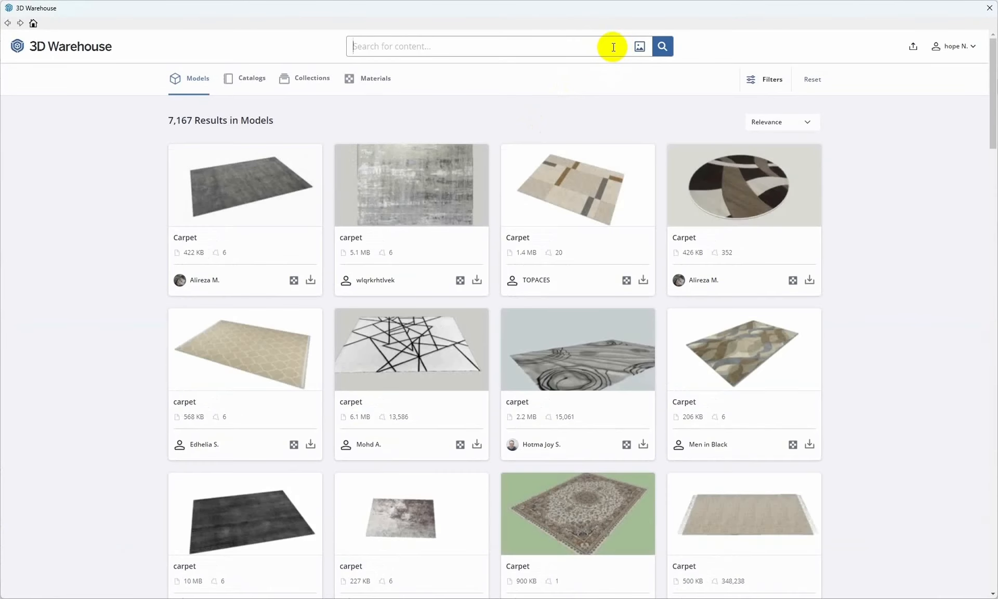
{"action": "type", "text": "study table"}
{"action": "key", "text": "Return"}
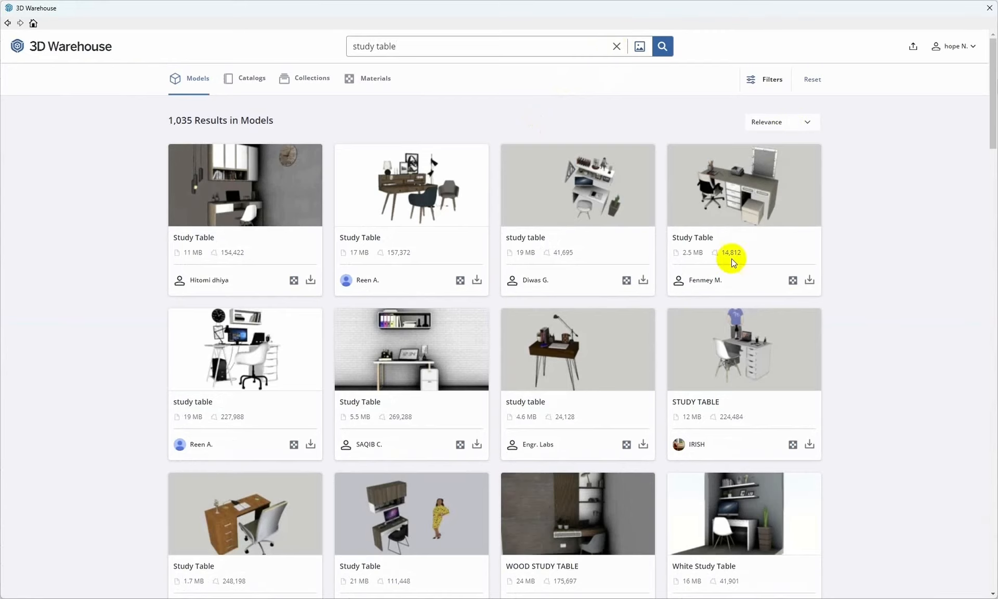
Look through the "study table" model results for a desk that suits the room.
{"action": "scroll", "coordinate": [731, 258], "scroll_direction": "down", "scroll_amount": 7}
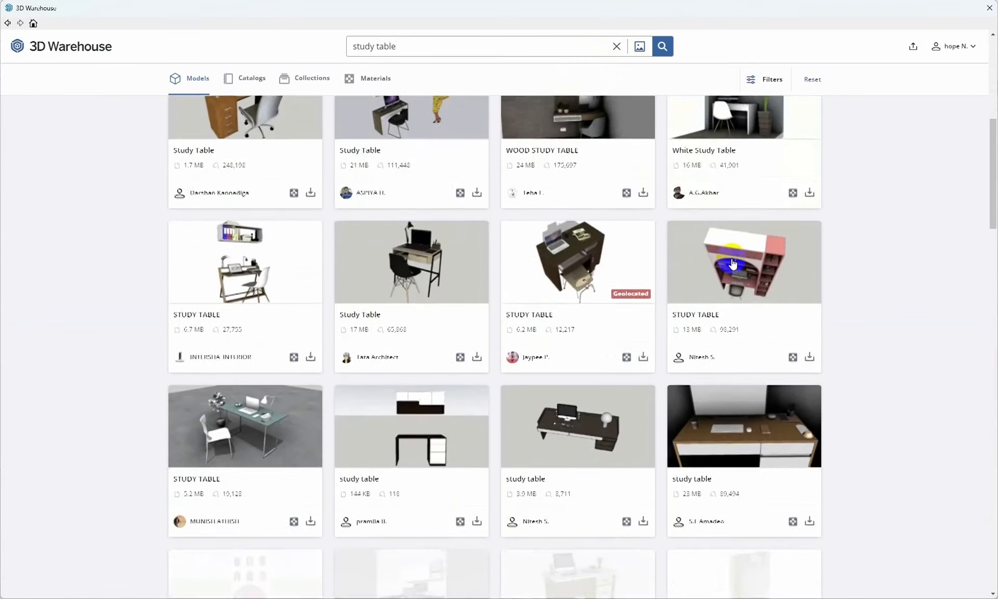
{"action": "scroll", "coordinate": [731, 258], "scroll_direction": "down", "scroll_amount": 5}
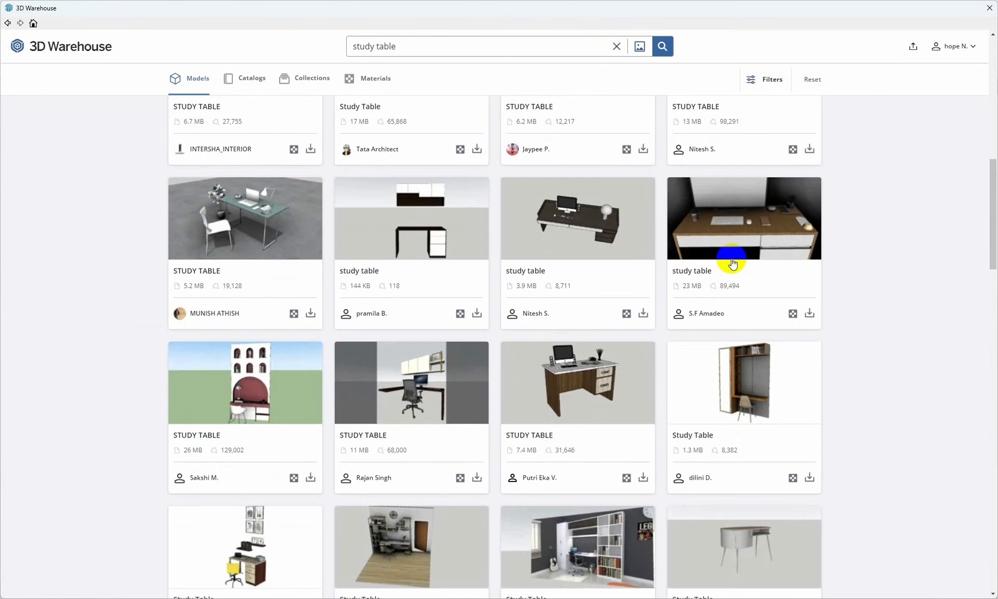
{"action": "scroll", "coordinate": [733, 263], "scroll_direction": "down", "scroll_amount": 4}
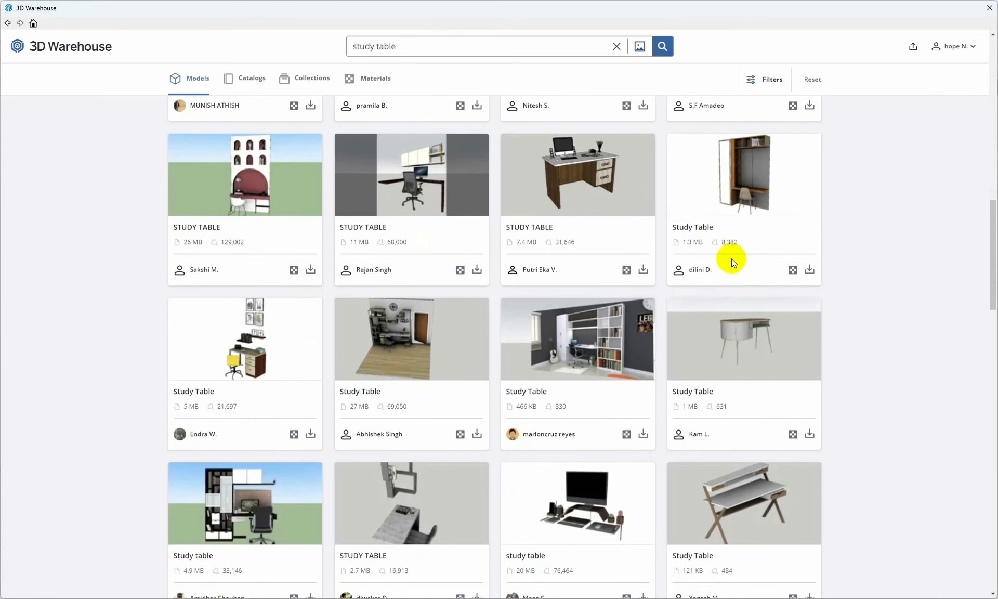
{"action": "scroll", "coordinate": [731, 257], "scroll_direction": "down", "scroll_amount": 3}
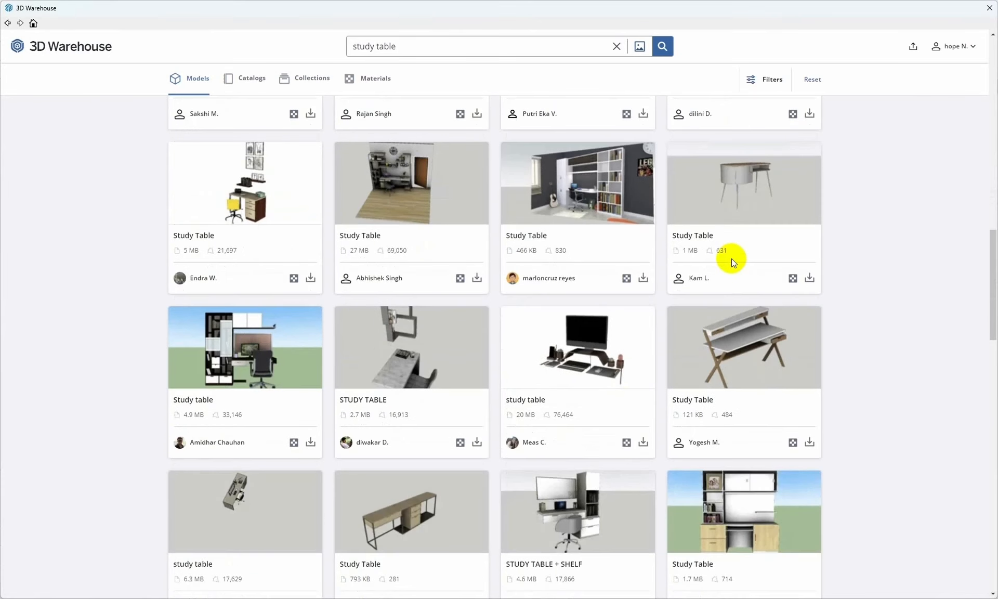
{"action": "scroll", "coordinate": [732, 258], "scroll_direction": "down", "scroll_amount": 3}
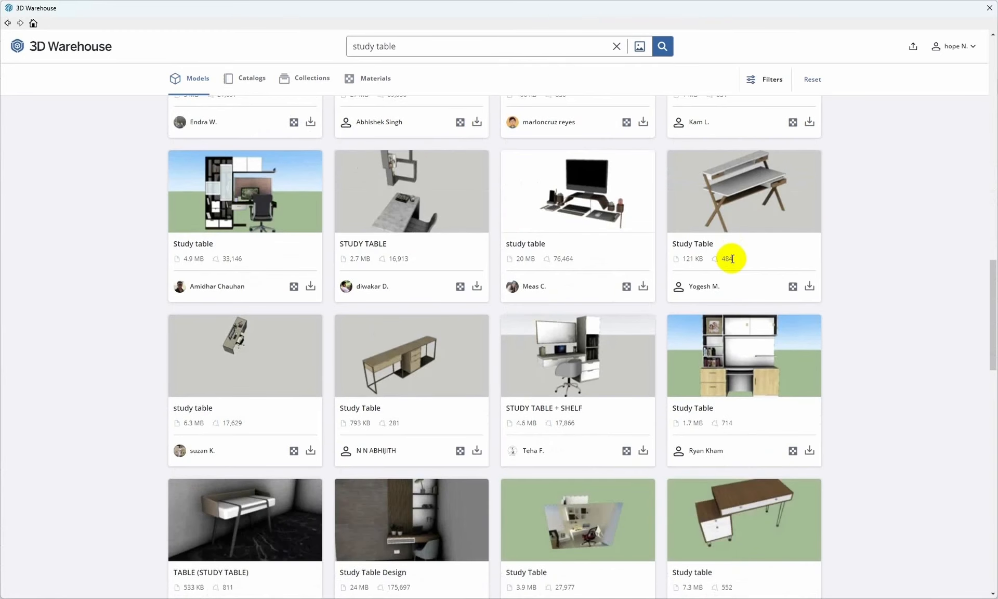
{"action": "scroll", "coordinate": [731, 259], "scroll_direction": "down", "scroll_amount": 3}
{"action": "scroll", "coordinate": [731, 259], "scroll_direction": "down", "scroll_amount": 3}
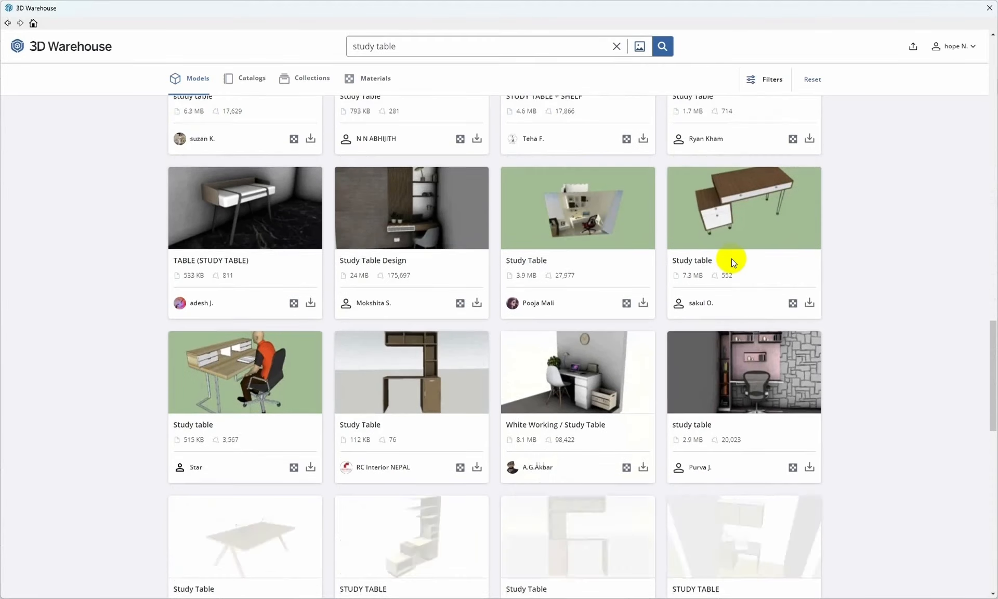
{"action": "scroll", "coordinate": [731, 259], "scroll_direction": "down", "scroll_amount": 4}
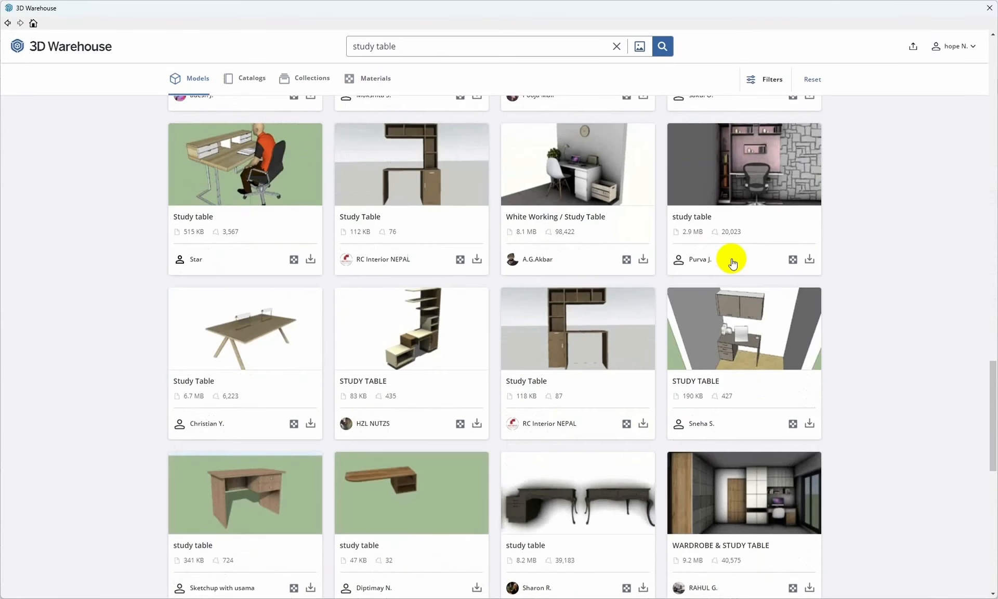
{"action": "scroll", "coordinate": [732, 263], "scroll_direction": "down", "scroll_amount": 4}
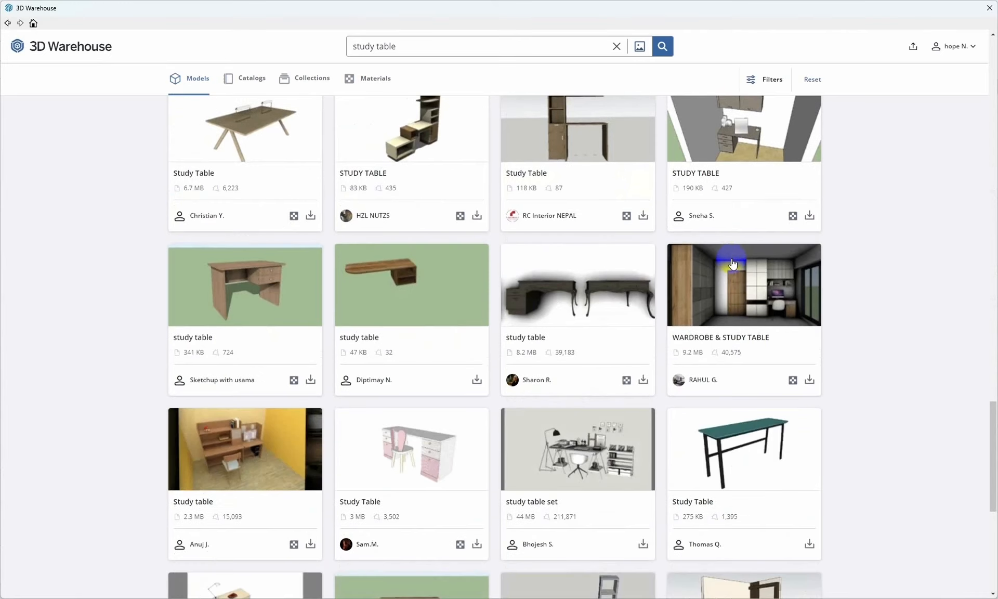
{"action": "scroll", "coordinate": [732, 263], "scroll_direction": "down", "scroll_amount": 2}
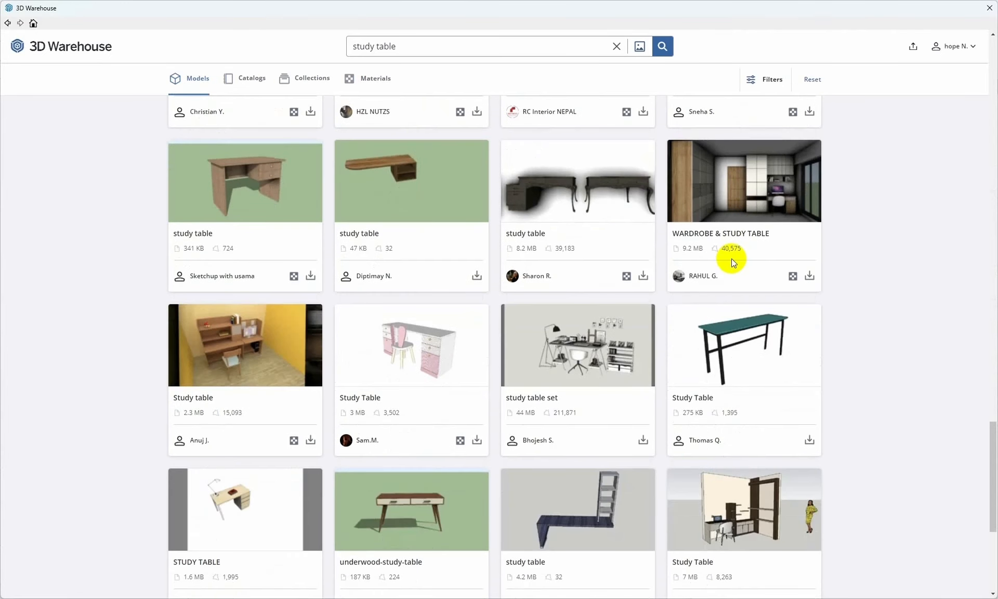
{"action": "scroll", "coordinate": [732, 260], "scroll_direction": "down", "scroll_amount": 3}
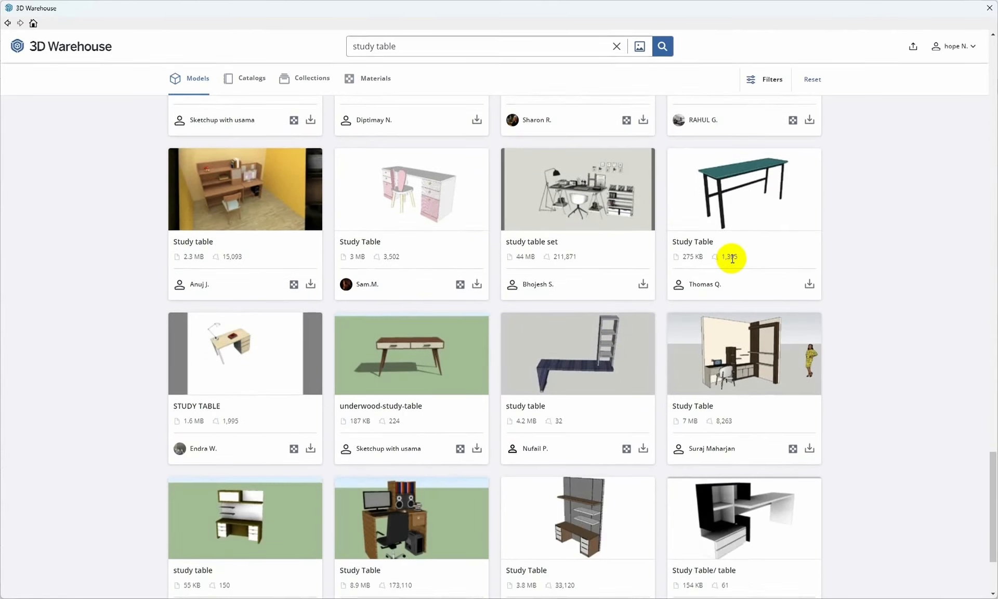
{"action": "scroll", "coordinate": [733, 258], "scroll_direction": "down", "scroll_amount": 3}
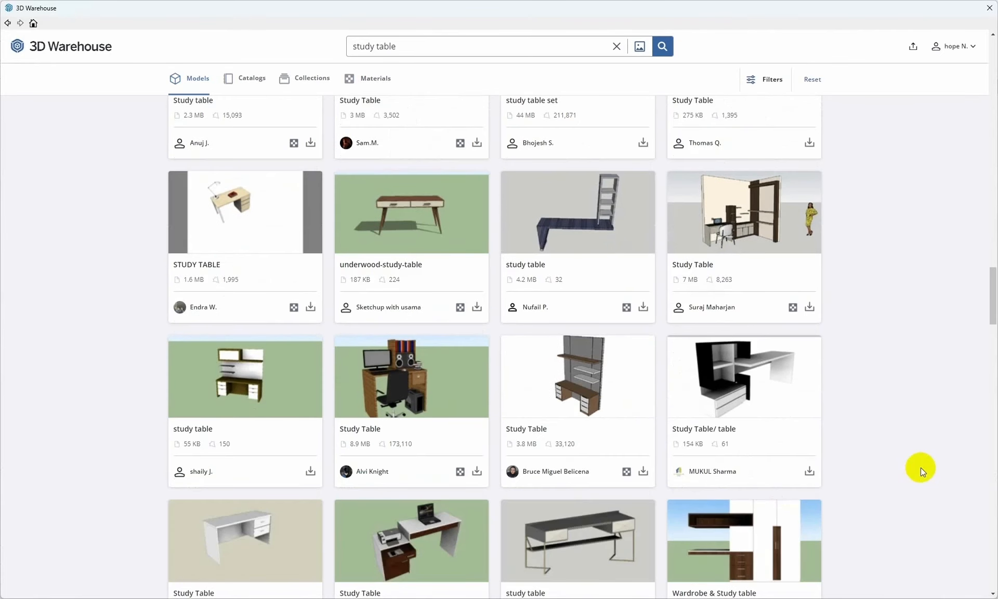
{"action": "scroll", "coordinate": [921, 467], "scroll_direction": "down", "scroll_amount": 4}
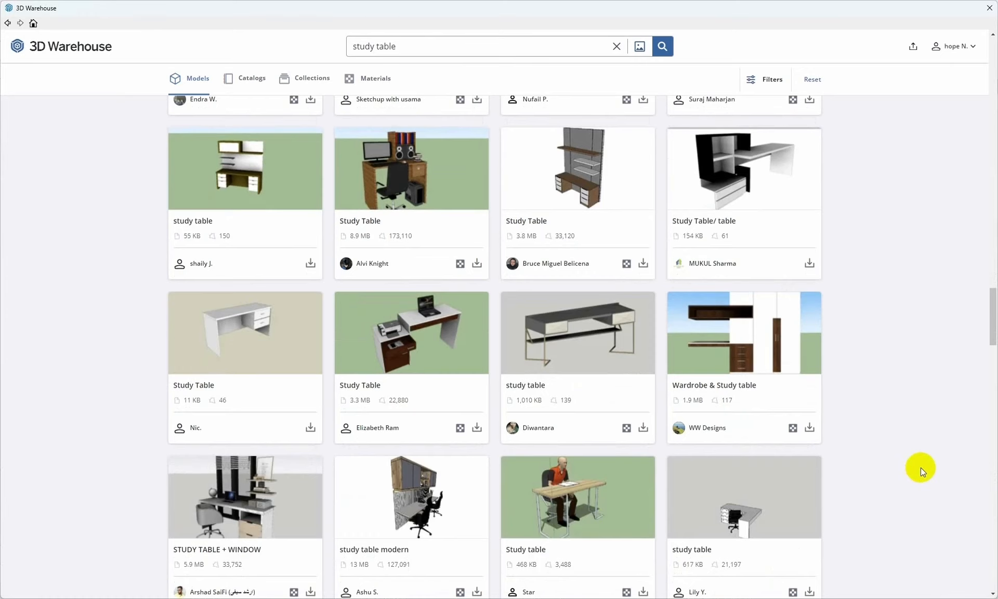
{"action": "scroll", "coordinate": [921, 467], "scroll_direction": "down", "scroll_amount": 4}
{"action": "scroll", "coordinate": [921, 467], "scroll_direction": "down", "scroll_amount": 5}
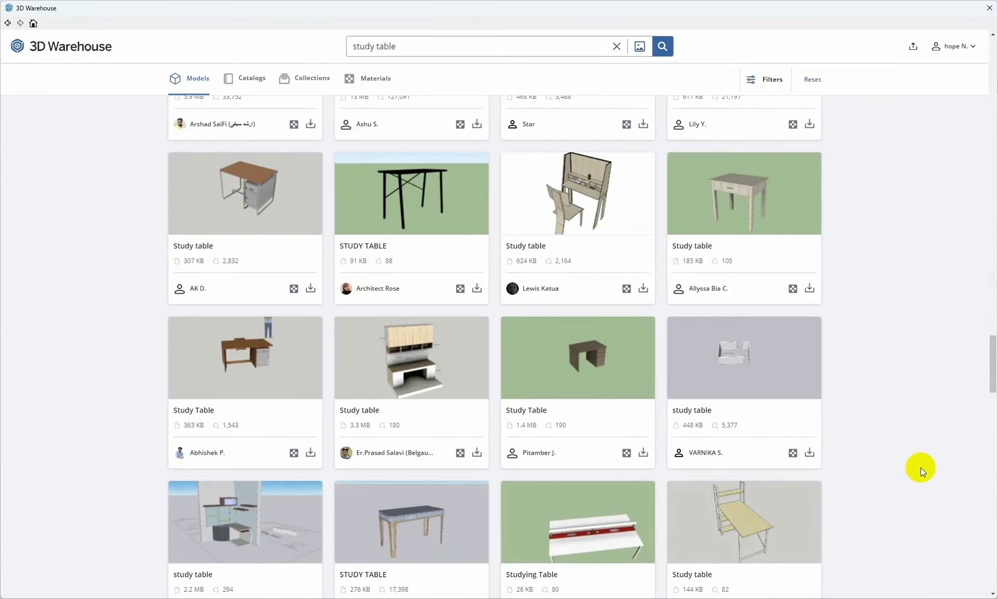
{"action": "scroll", "coordinate": [921, 467], "scroll_direction": "down", "scroll_amount": 6}
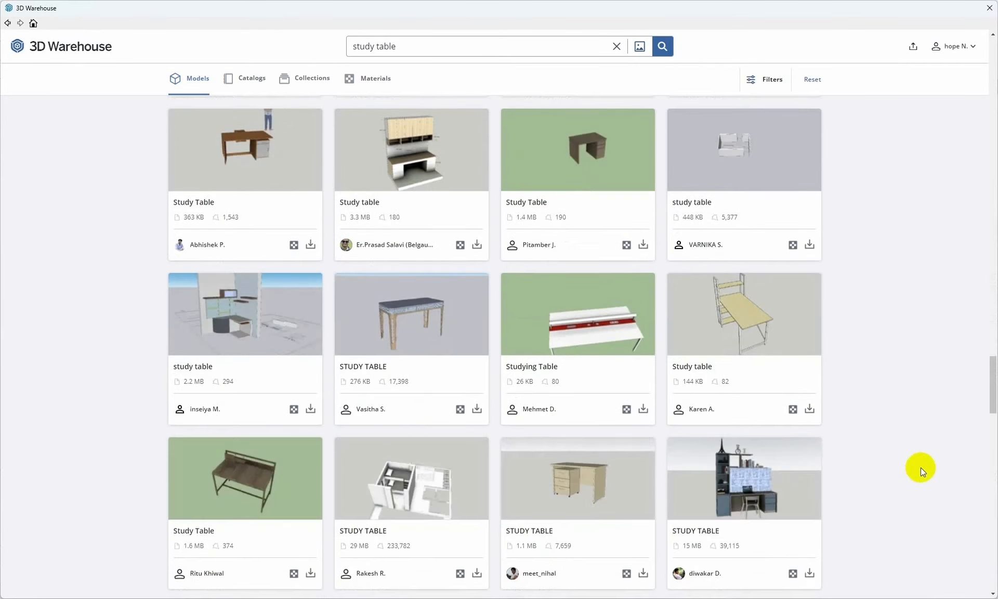
{"action": "scroll", "coordinate": [922, 467], "scroll_direction": "down", "scroll_amount": 3}
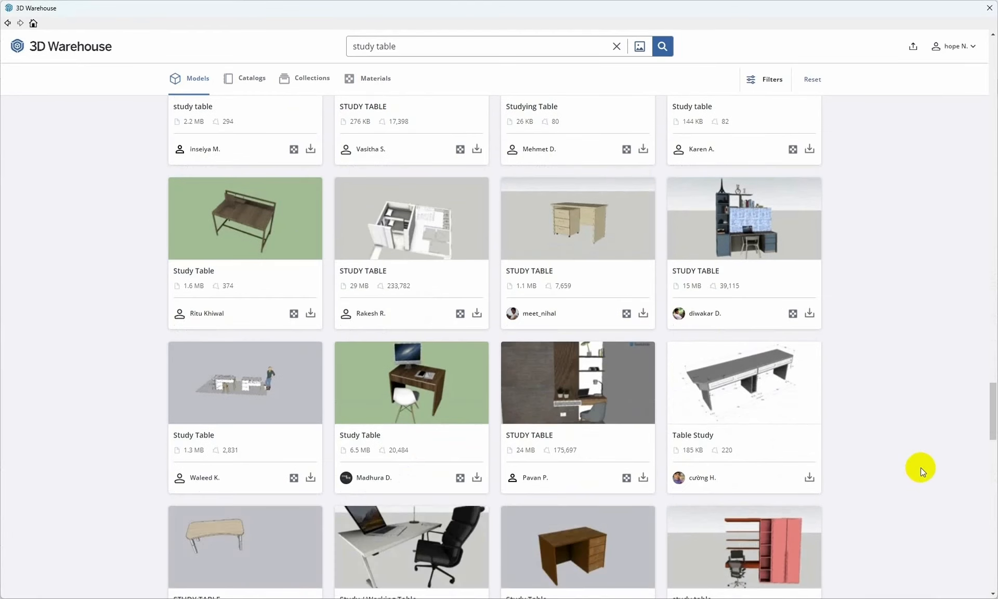
{"action": "scroll", "coordinate": [921, 467], "scroll_direction": "down", "scroll_amount": 5}
{"action": "scroll", "coordinate": [921, 467], "scroll_direction": "down", "scroll_amount": 1}
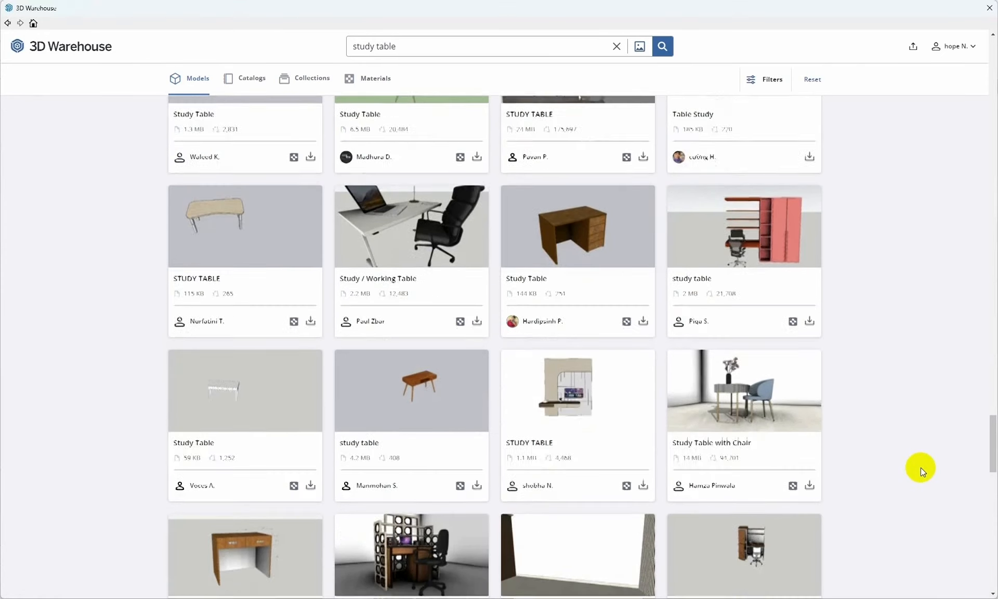
{"action": "scroll", "coordinate": [921, 467], "scroll_direction": "down", "scroll_amount": 4}
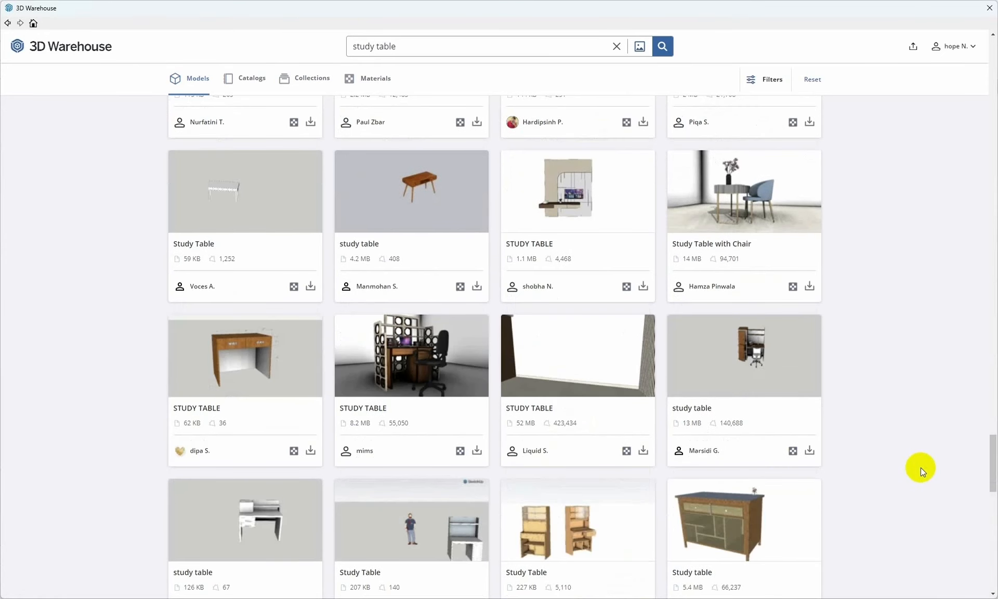
{"action": "scroll", "coordinate": [921, 467], "scroll_direction": "down", "scroll_amount": 4}
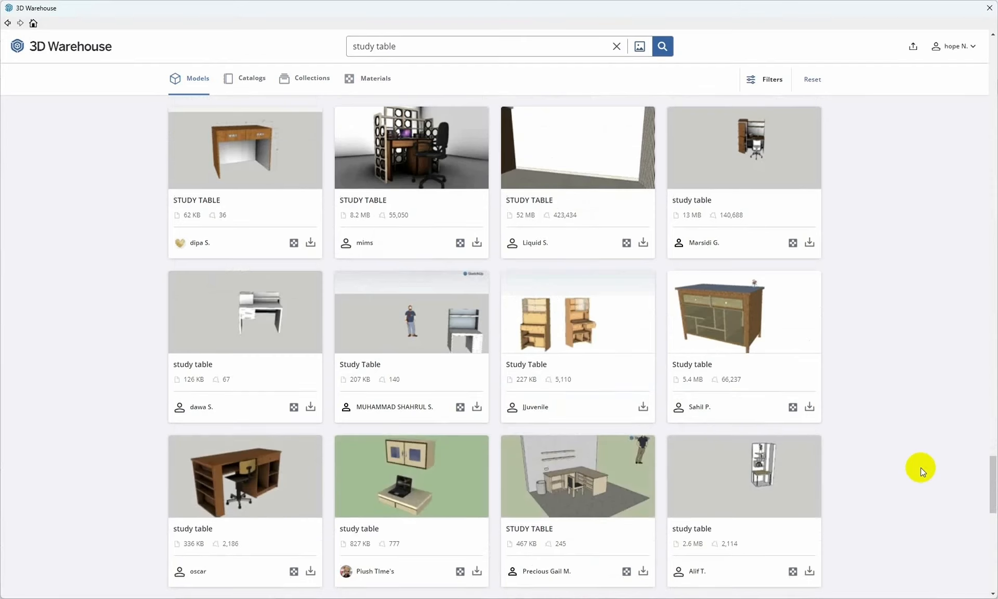
{"action": "scroll", "coordinate": [921, 467], "scroll_direction": "down", "scroll_amount": 4}
{"action": "scroll", "coordinate": [367, 30], "scroll_direction": "up", "scroll_amount": 2}
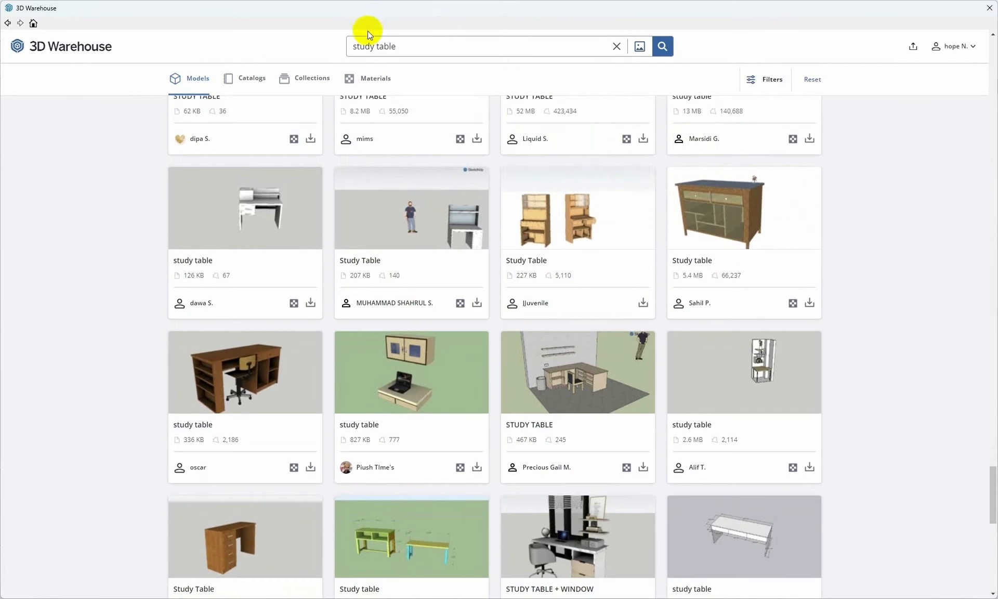
Refine the 3D Warehouse model search to "modern study table".
{"action": "left_click", "coordinate": [348, 51]}
{"action": "type", "text": "mode"}
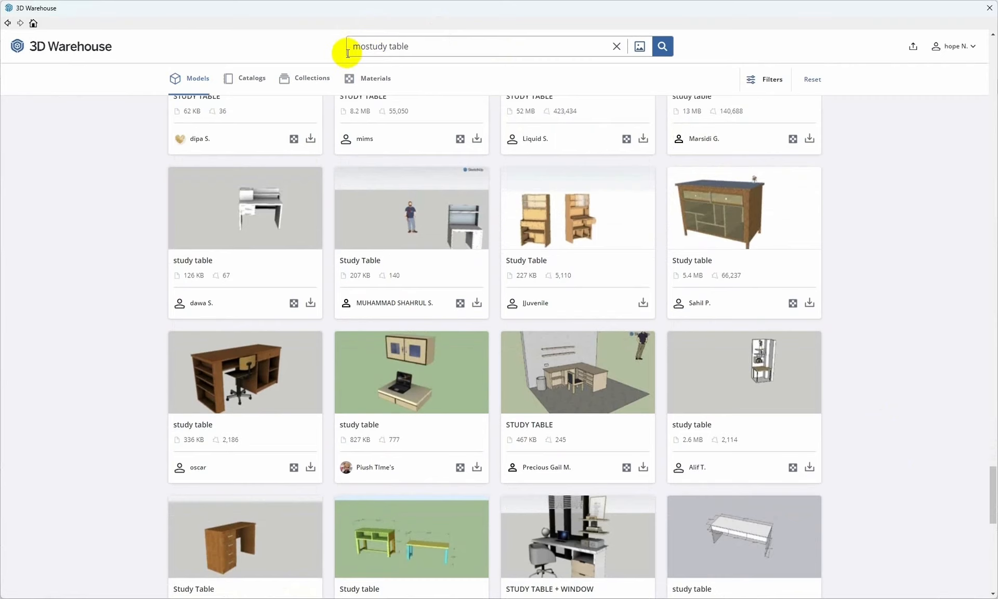
{"action": "type", "text": "rn"}
{"action": "key", "text": "Return"}
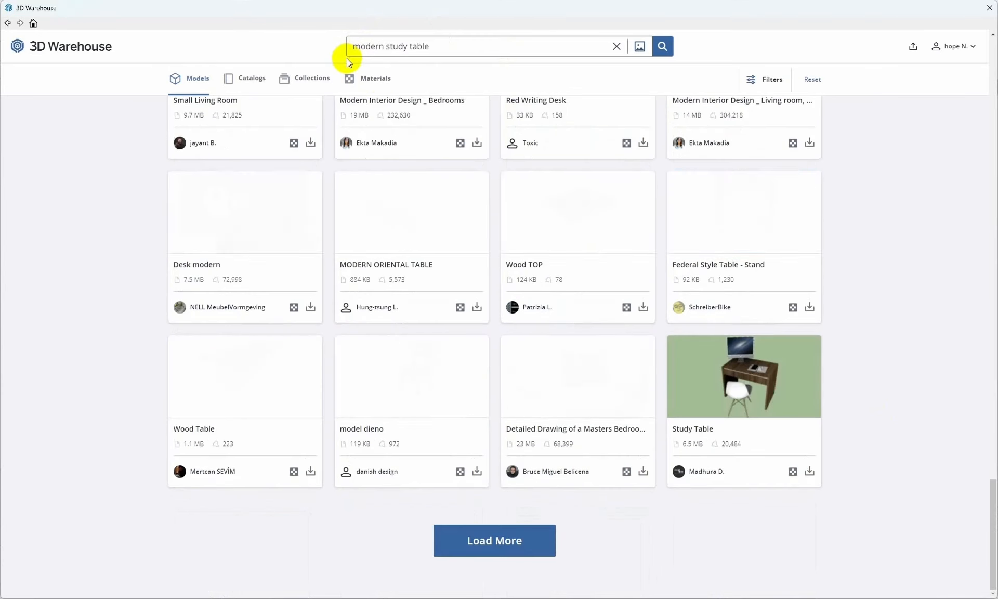
Examine the "modern study table" results and compare the desk models.
{"action": "scroll", "coordinate": [486, 176], "scroll_direction": "up", "scroll_amount": 5}
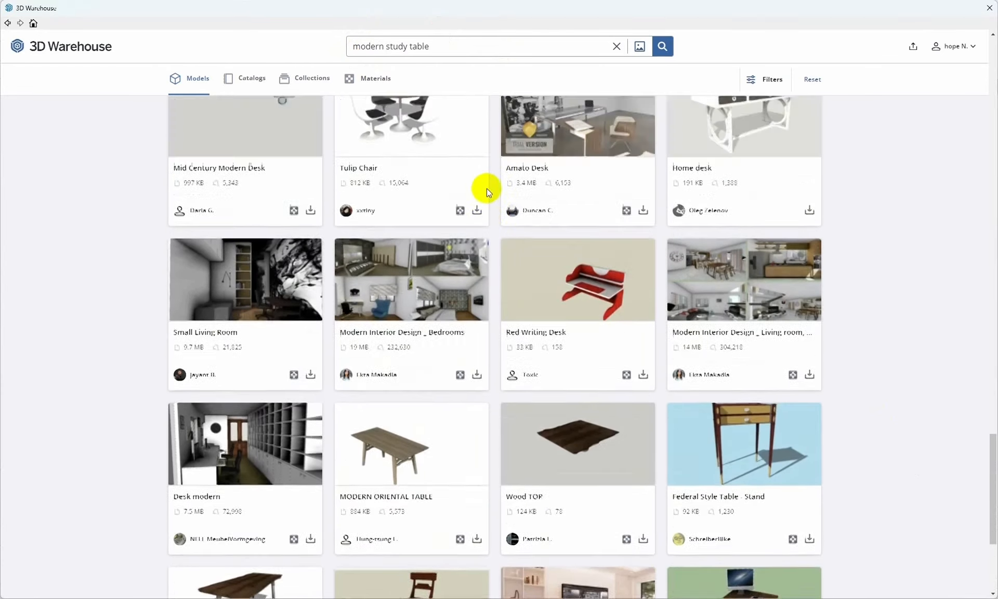
{"action": "scroll", "coordinate": [488, 193], "scroll_direction": "up", "scroll_amount": 3}
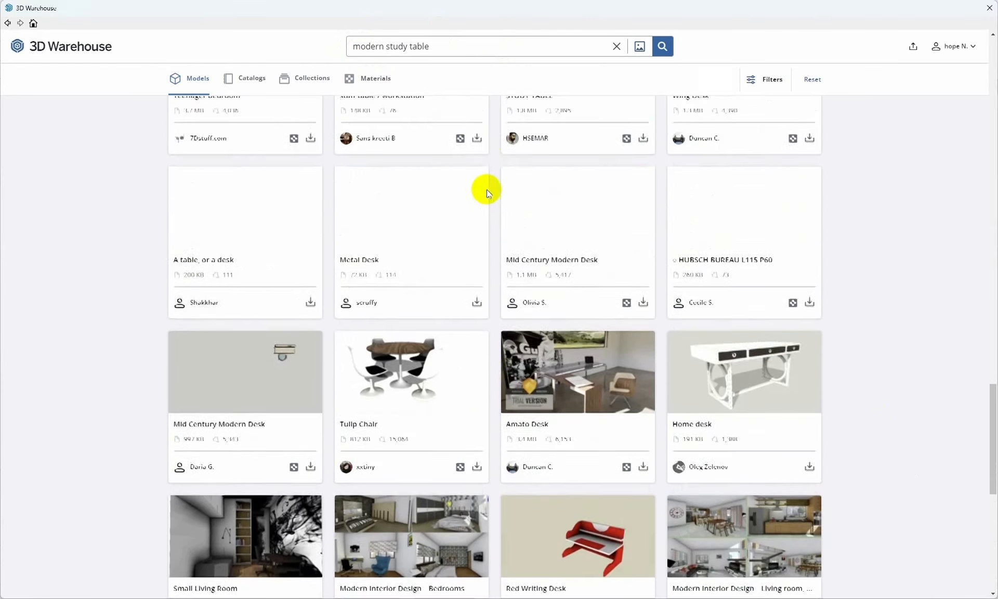
{"action": "scroll", "coordinate": [488, 193], "scroll_direction": "up", "scroll_amount": 3}
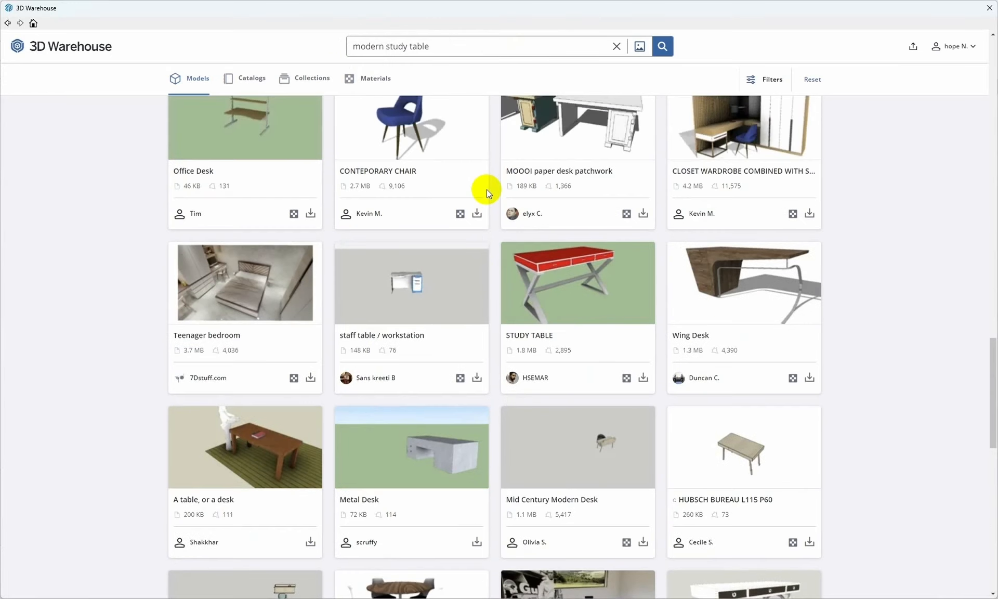
{"action": "scroll", "coordinate": [487, 189], "scroll_direction": "up", "scroll_amount": 5}
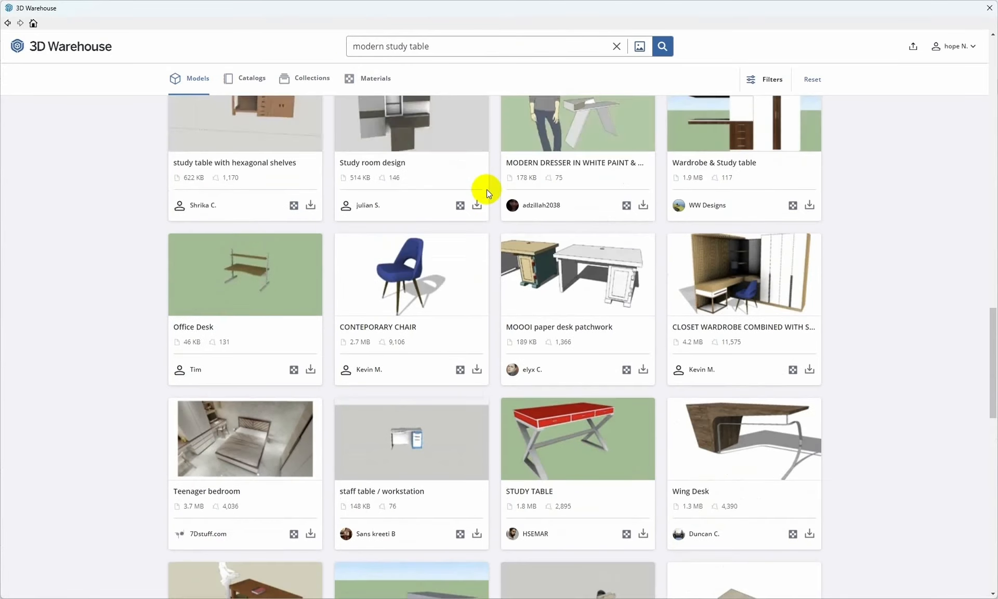
{"action": "scroll", "coordinate": [488, 193], "scroll_direction": "up", "scroll_amount": 5}
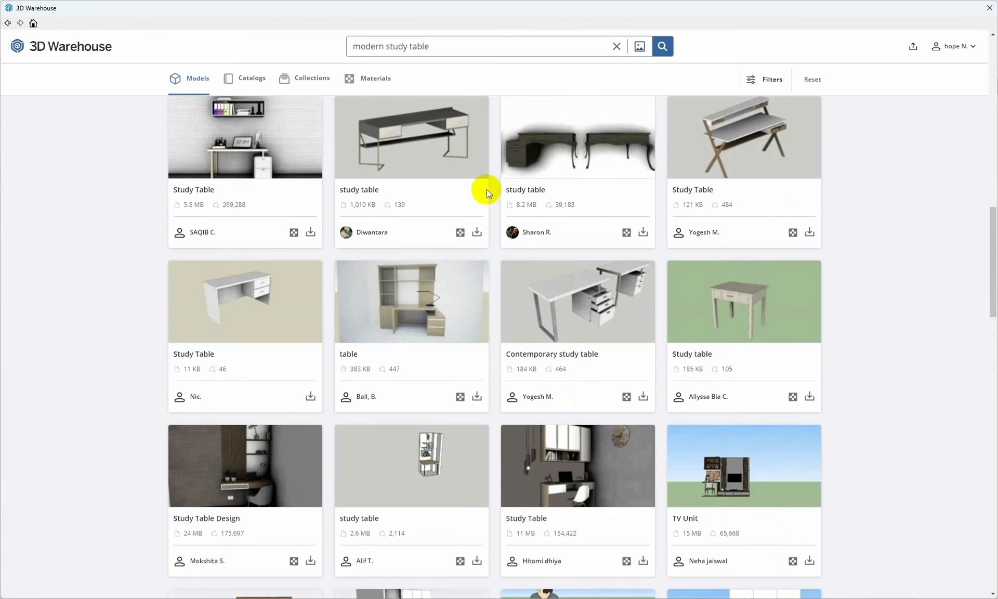
{"action": "scroll", "coordinate": [487, 190], "scroll_direction": "up", "scroll_amount": 5}
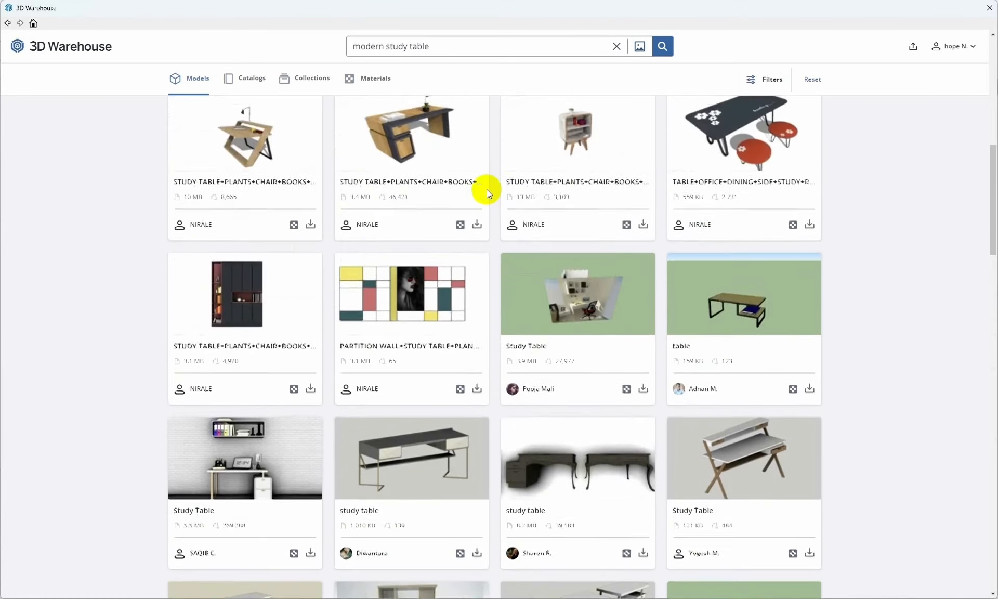
{"action": "scroll", "coordinate": [486, 189], "scroll_direction": "up", "scroll_amount": 5}
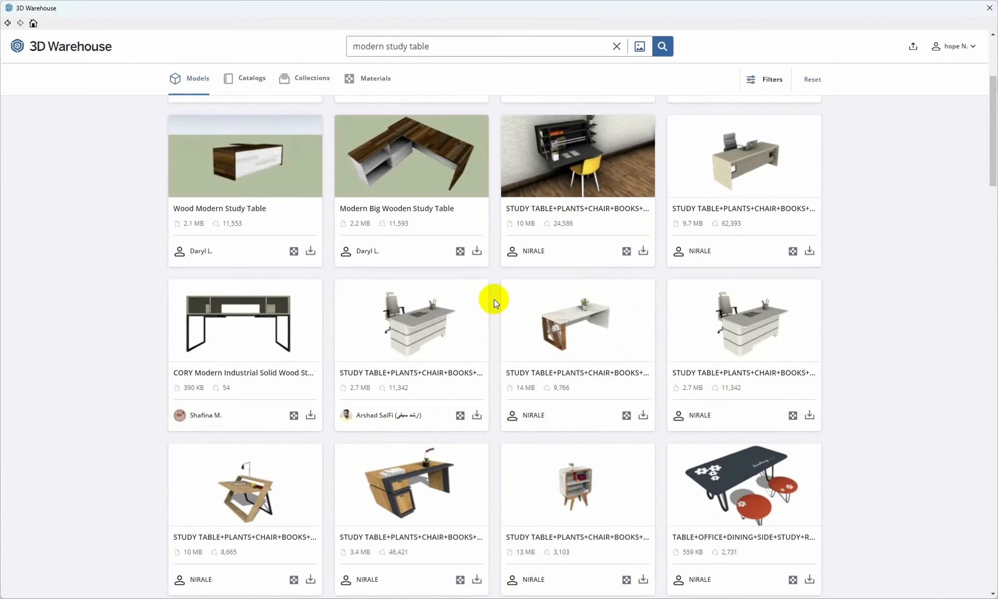
{"action": "scroll", "coordinate": [494, 298], "scroll_direction": "up", "scroll_amount": 3}
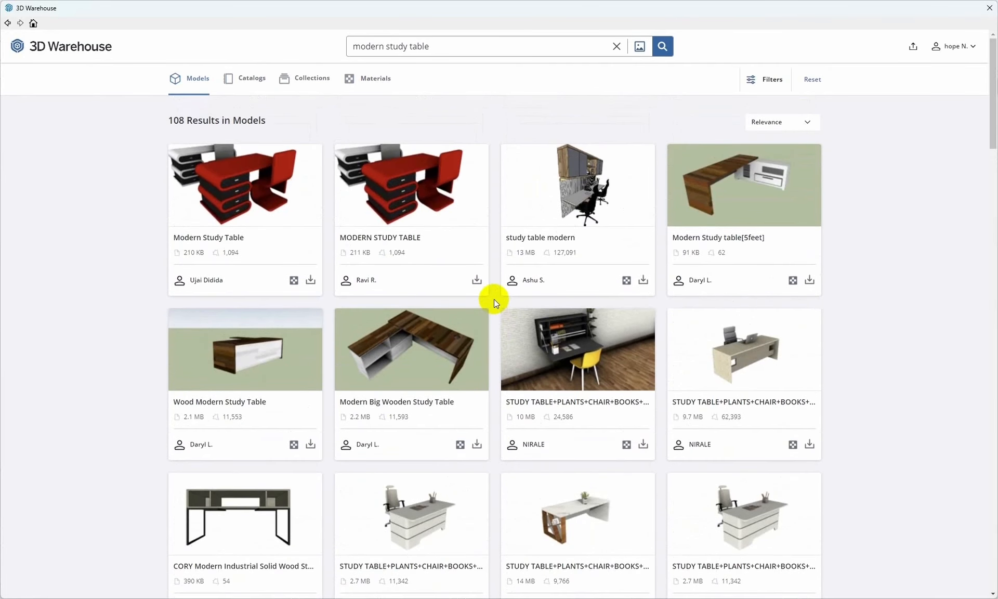
{"action": "scroll", "coordinate": [494, 299], "scroll_direction": "down", "scroll_amount": 4}
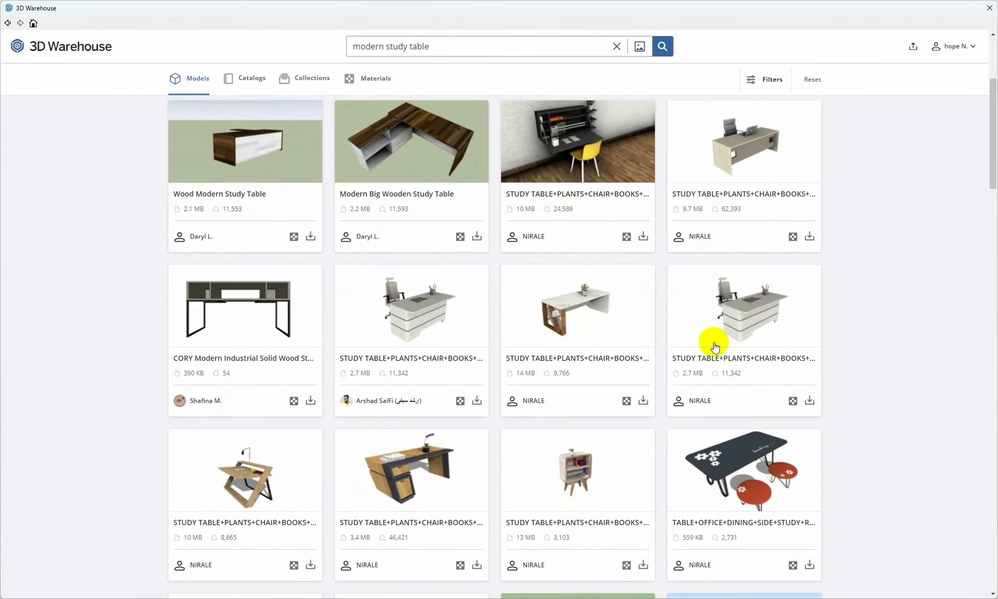
{"action": "scroll", "coordinate": [715, 347], "scroll_direction": "down", "scroll_amount": 3}
{"action": "scroll", "coordinate": [716, 346], "scroll_direction": "down", "scroll_amount": 6}
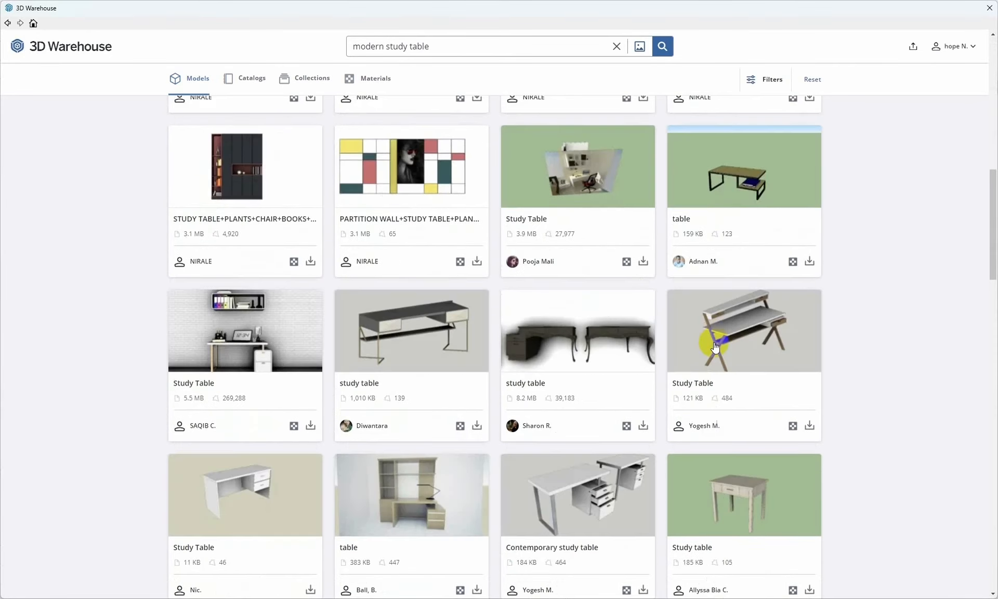
{"action": "scroll", "coordinate": [715, 347], "scroll_direction": "up", "scroll_amount": 8}
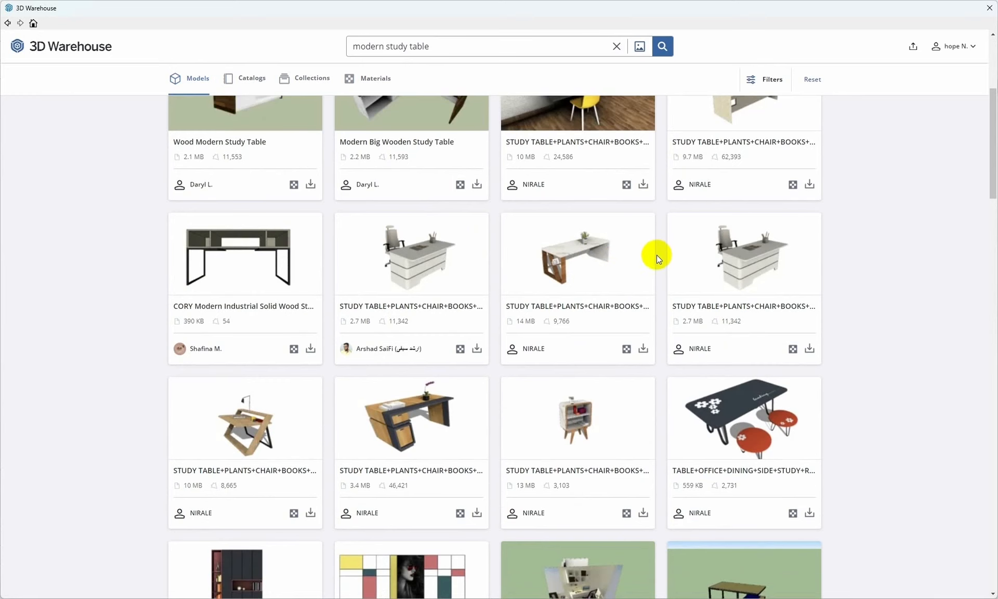
Load the white "STUDY TABLE+PLANTS+CHAIR+BOOKS" desk with office chair into the model and place it in the room over the carpet.
{"action": "left_click", "coordinate": [475, 349]}
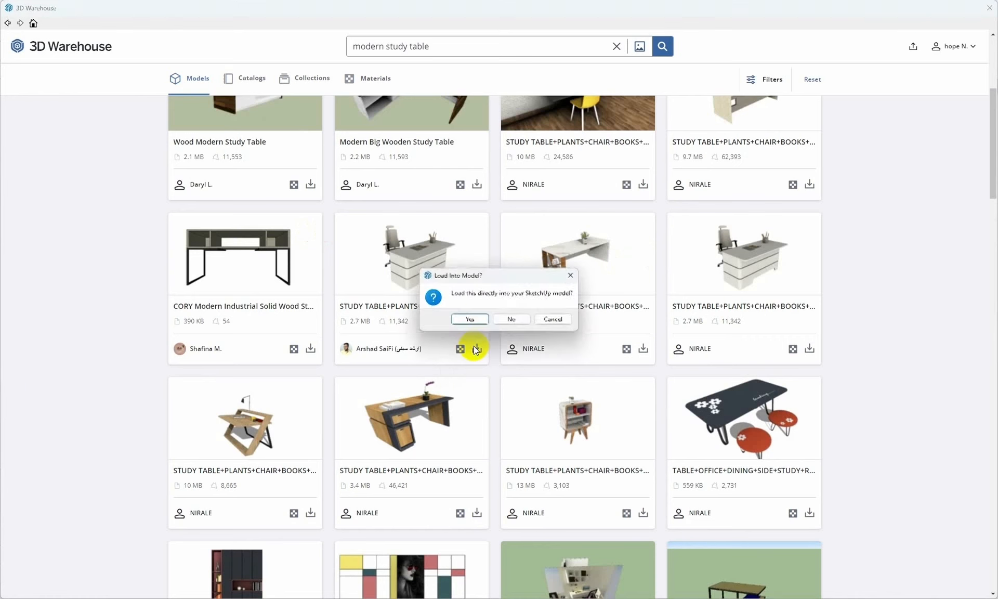
{"action": "left_click", "coordinate": [474, 319]}
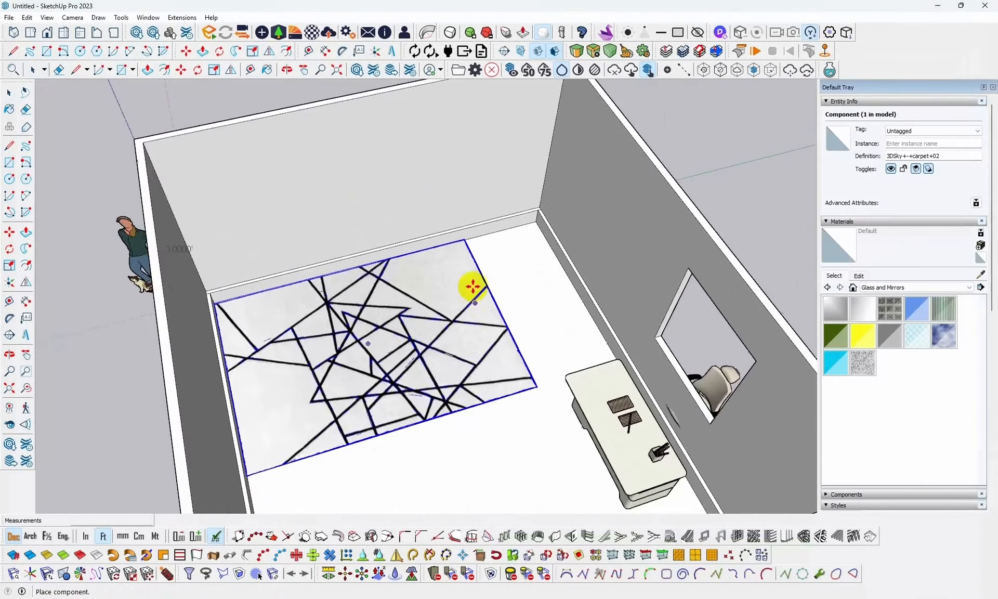
{"action": "scroll", "coordinate": [473, 286], "scroll_direction": "down", "scroll_amount": 3}
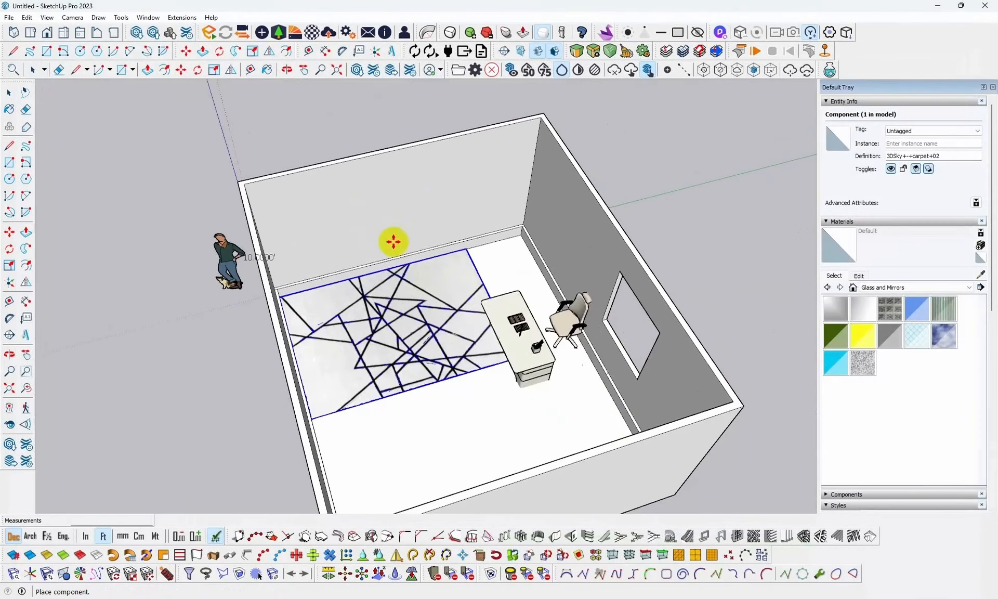
{"action": "left_click", "coordinate": [346, 285]}
{"action": "scroll", "coordinate": [556, 355], "scroll_direction": "up", "scroll_amount": 1}
{"action": "middle_click_drag", "start_coordinate": [557, 355], "coordinate": [219, 295]}
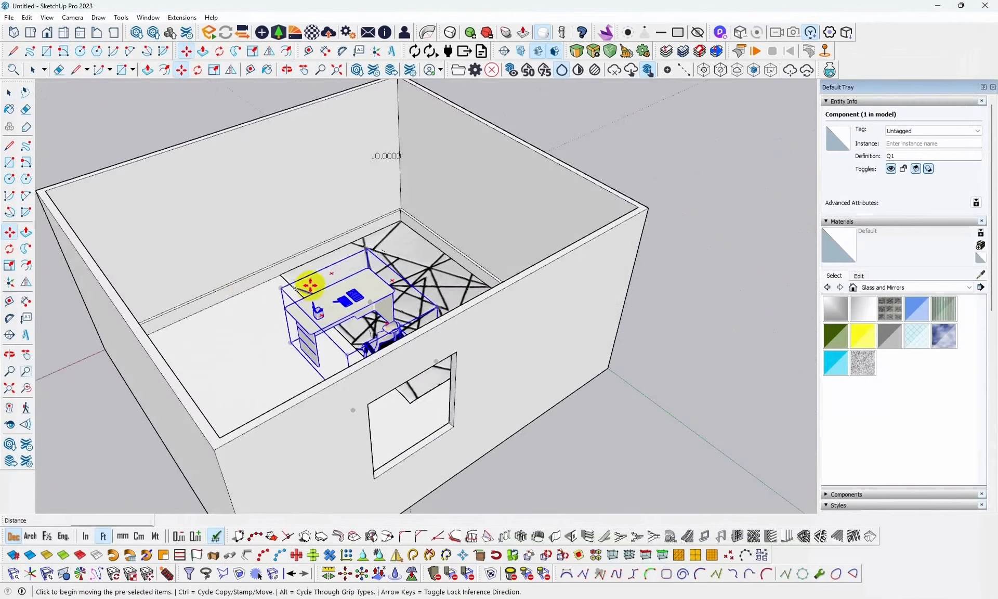
Try to rotate the desk and chair set 30 degrees on the floor plane about its lower corner.
{"action": "scroll", "coordinate": [338, 282], "scroll_direction": "up", "scroll_amount": 3}
{"action": "middle_click_drag", "start_coordinate": [339, 282], "coordinate": [589, 301]}
{"action": "scroll", "coordinate": [509, 258], "scroll_direction": "down", "scroll_amount": 2}
{"action": "middle_click_drag", "start_coordinate": [522, 270], "coordinate": [494, 312]}
{"action": "scroll", "coordinate": [352, 216], "scroll_direction": "down", "scroll_amount": 2}
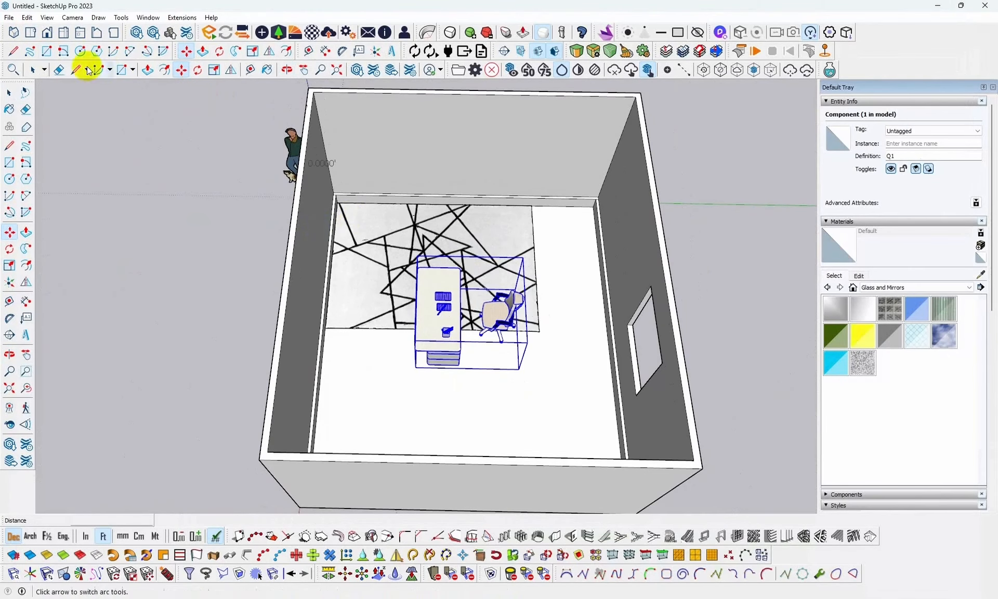
{"action": "left_click", "coordinate": [194, 71]}
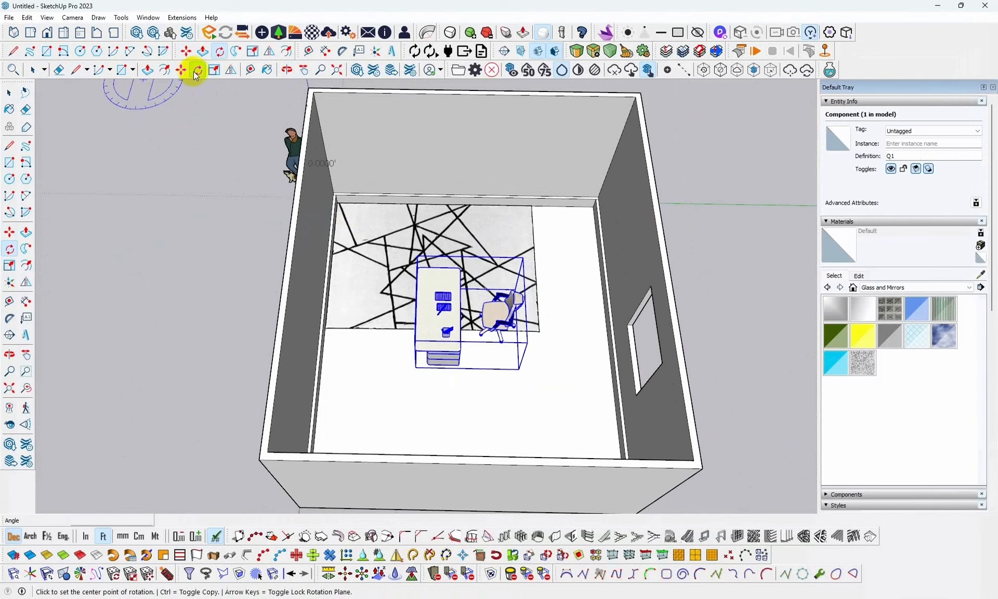
{"action": "scroll", "coordinate": [602, 415], "scroll_direction": "up", "scroll_amount": 3}
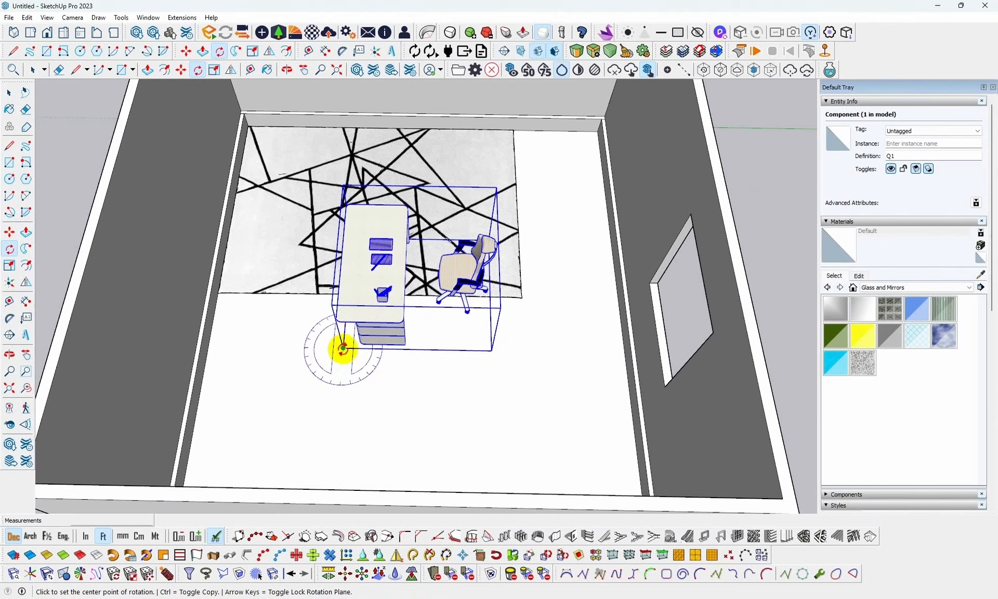
{"action": "left_click", "coordinate": [494, 350]}
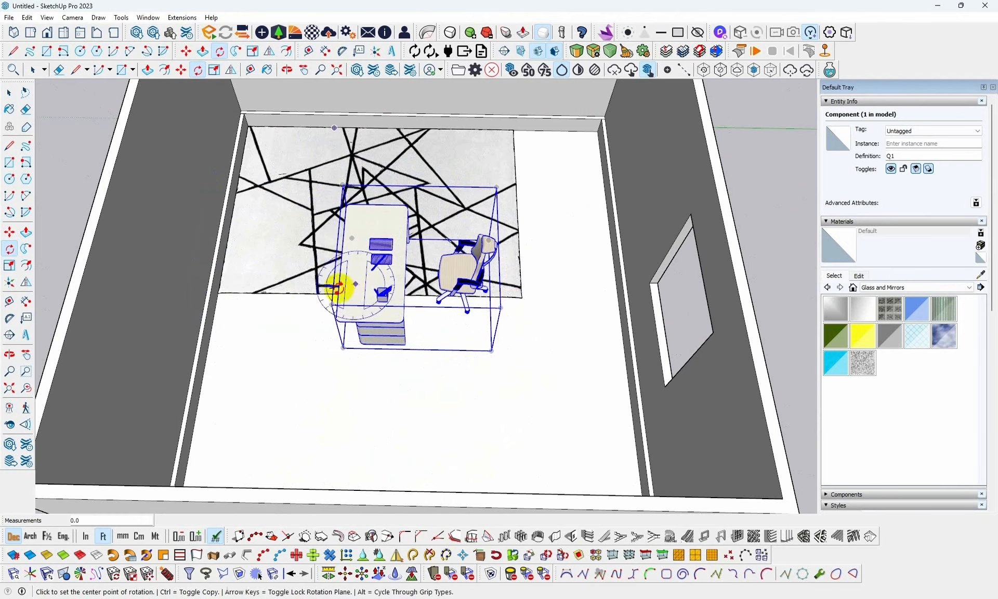
{"action": "middle_click_drag", "start_coordinate": [528, 341], "coordinate": [369, 276]}
{"action": "scroll", "coordinate": [385, 286], "scroll_direction": "up", "scroll_amount": 3}
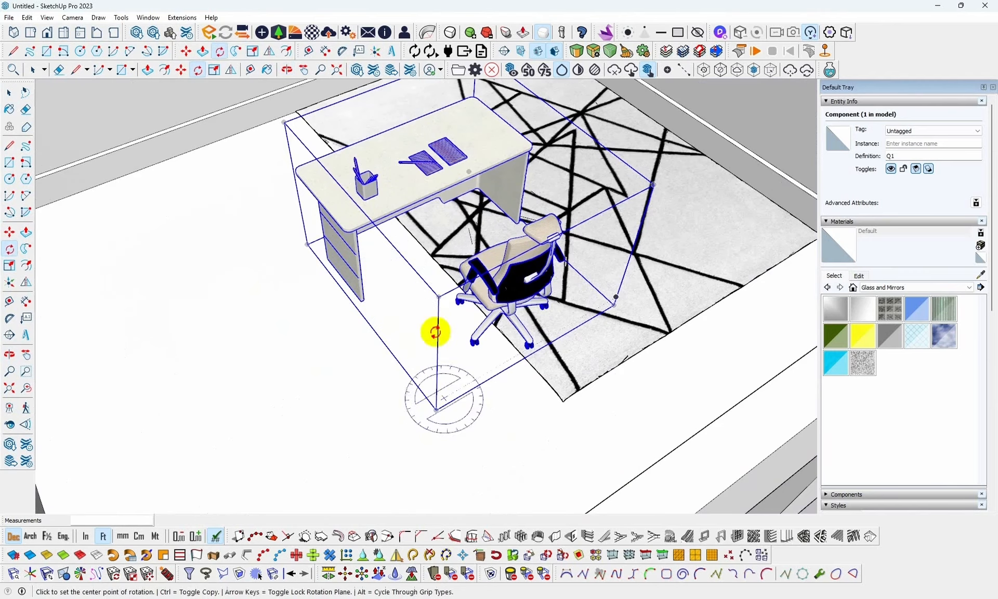
{"action": "middle_click_drag", "start_coordinate": [409, 334], "coordinate": [538, 308]}
{"action": "left_click", "coordinate": [375, 380]}
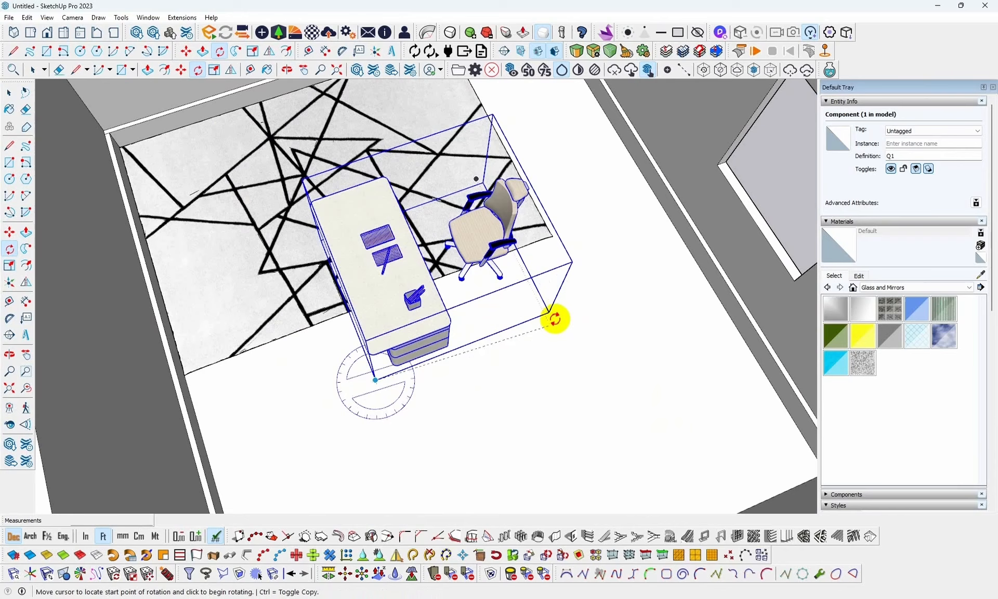
{"action": "left_click", "coordinate": [555, 309]}
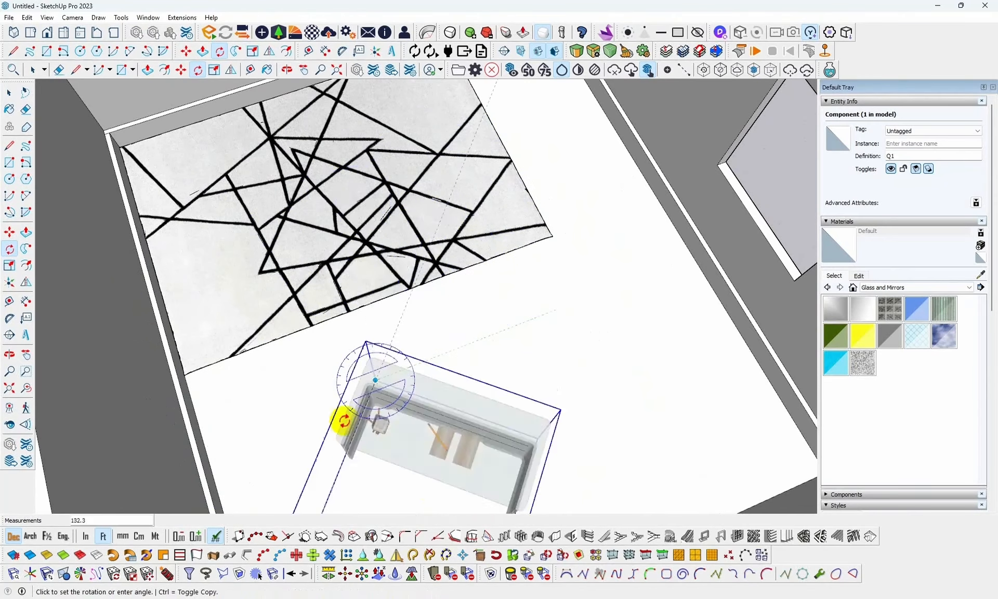
{"action": "left_click", "coordinate": [440, 364]}
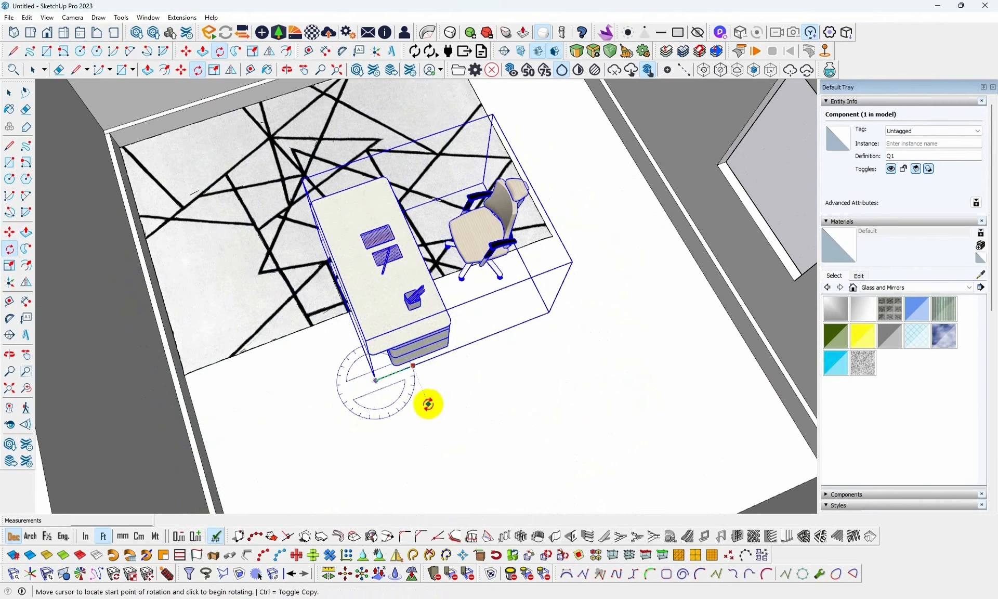
{"action": "key", "text": "Escape"}
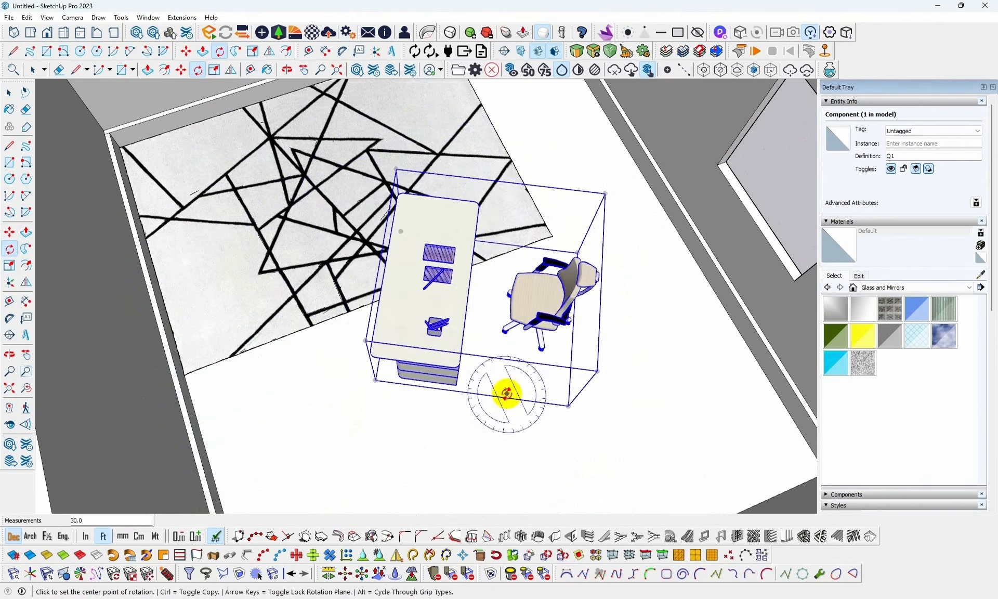
{"action": "left_click_drag", "start_coordinate": [499, 407], "coordinate": [468, 393]}
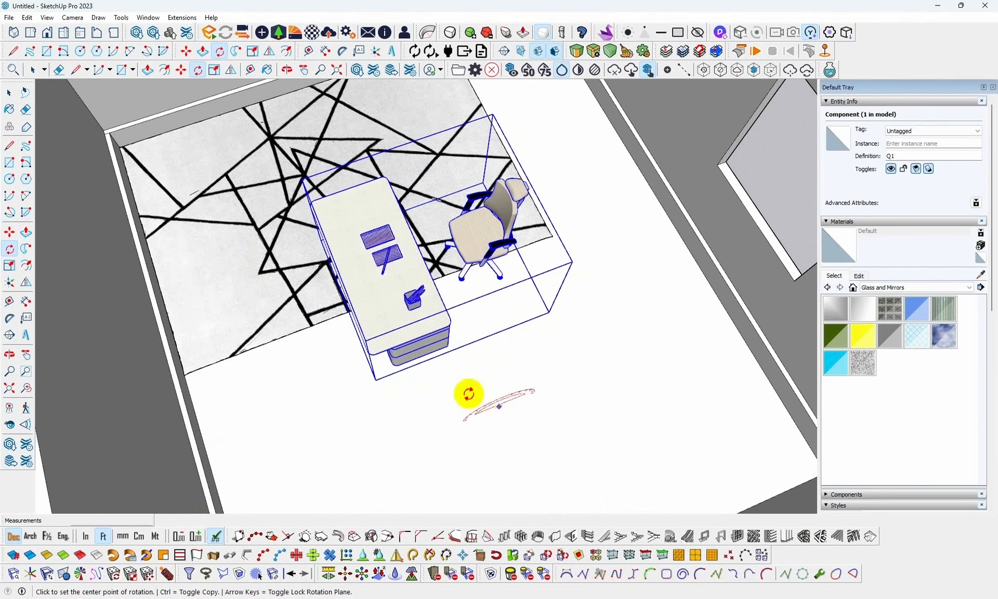
Try to rotate the desk set on a vertical plane about its lower corner, and undo the rotation.
{"action": "left_click", "coordinate": [377, 380]}
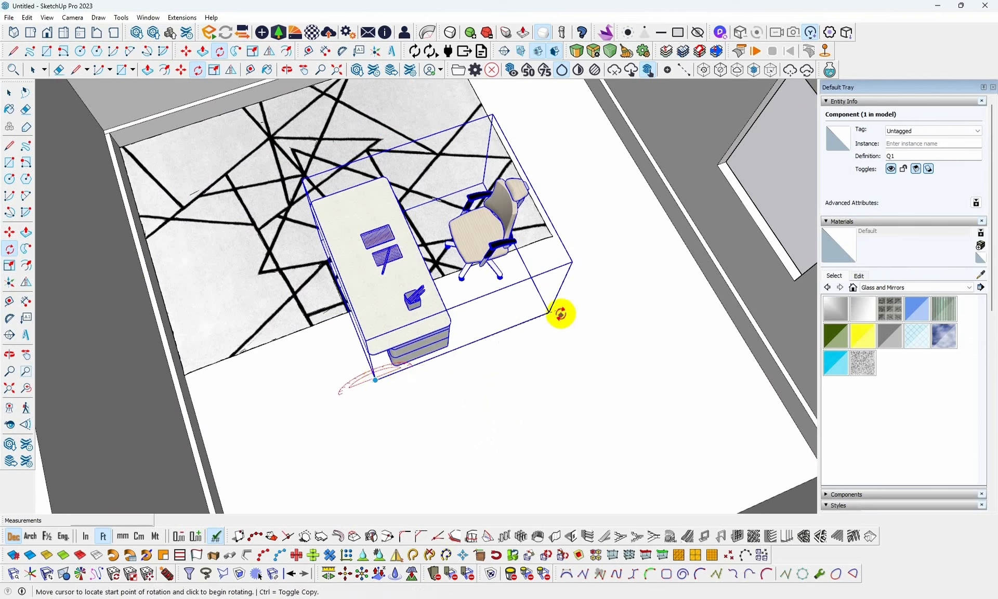
{"action": "left_click", "coordinate": [553, 314]}
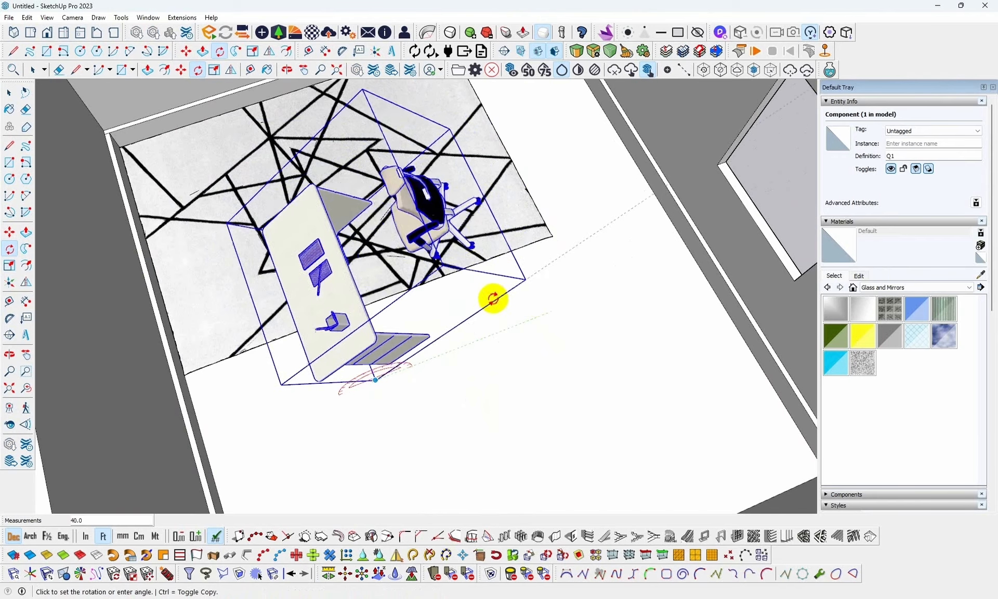
{"action": "middle_click_drag", "start_coordinate": [601, 294], "coordinate": [508, 229]}
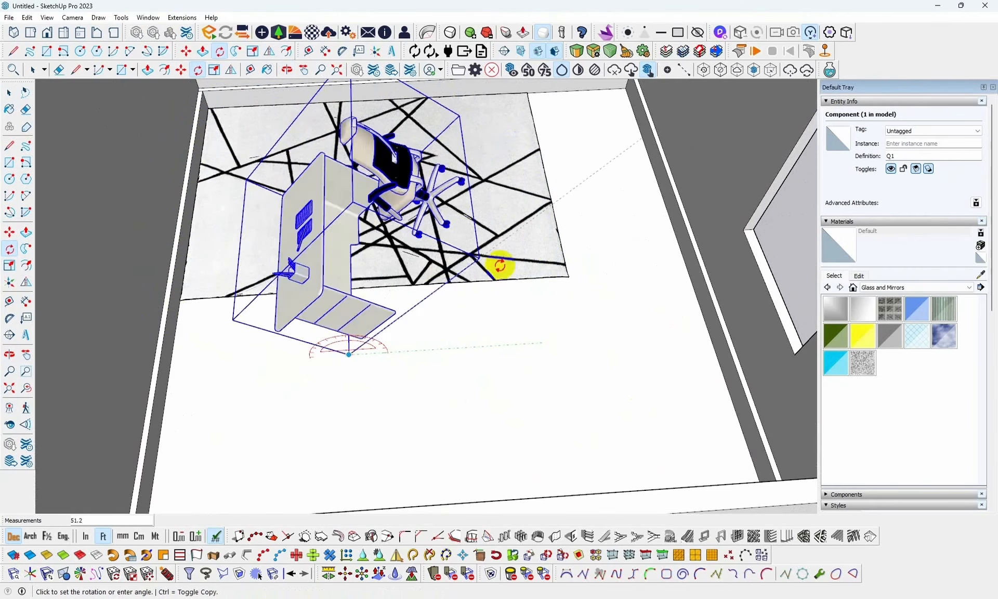
{"action": "left_click", "coordinate": [574, 350]}
{"action": "key", "text": "ctrl+z"}
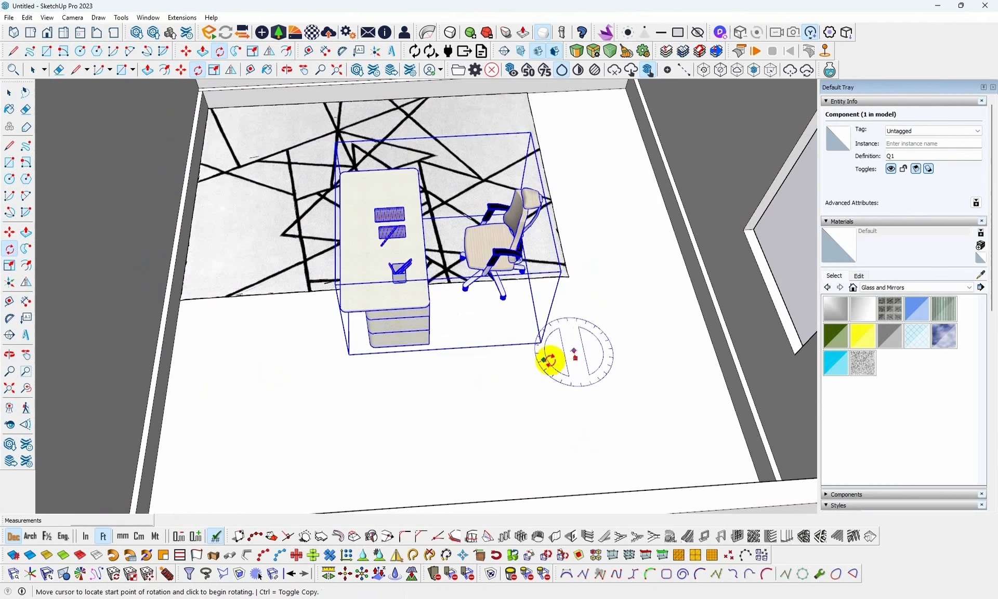
Try to turn the desk set 90 degrees about a floor point beside the chair, and undo the rotation.
{"action": "left_click", "coordinate": [555, 357]}
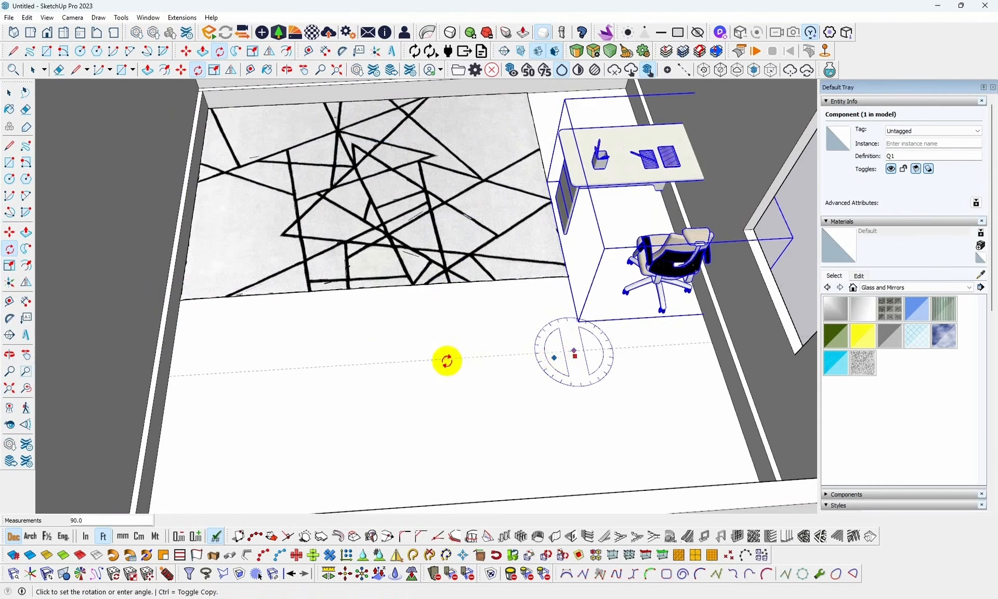
{"action": "left_click", "coordinate": [447, 360]}
{"action": "key", "text": "ctrl+z"}
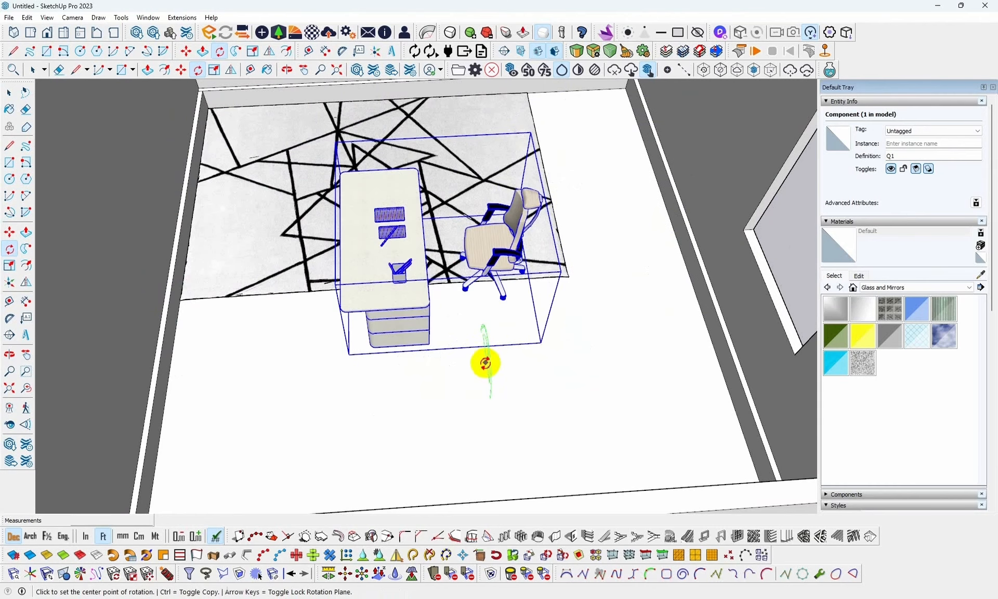
{"action": "left_click", "coordinate": [544, 343]}
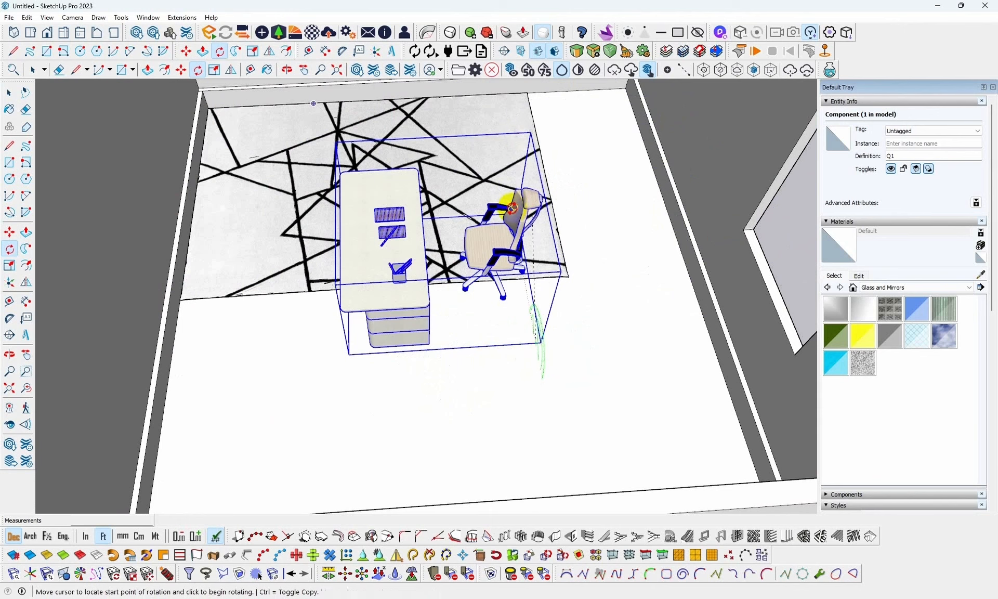
{"action": "left_click", "coordinate": [508, 210]}
{"action": "key", "text": "Escape"}
Rotate the desk and chair set 90 degrees on the floor plane about its lower corner beside the drawers.
{"action": "left_click", "coordinate": [349, 357]}
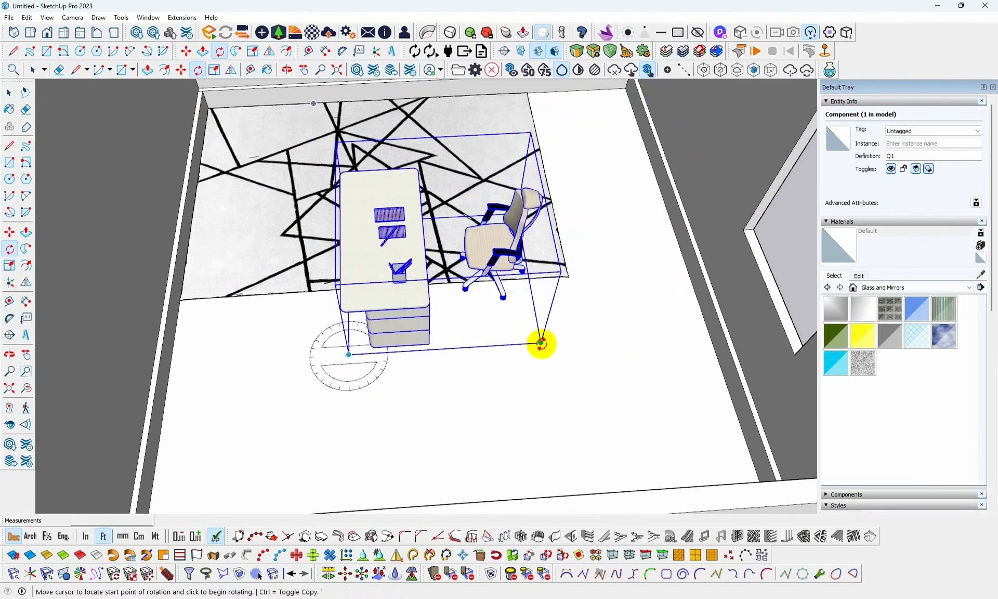
{"action": "left_click", "coordinate": [541, 343]}
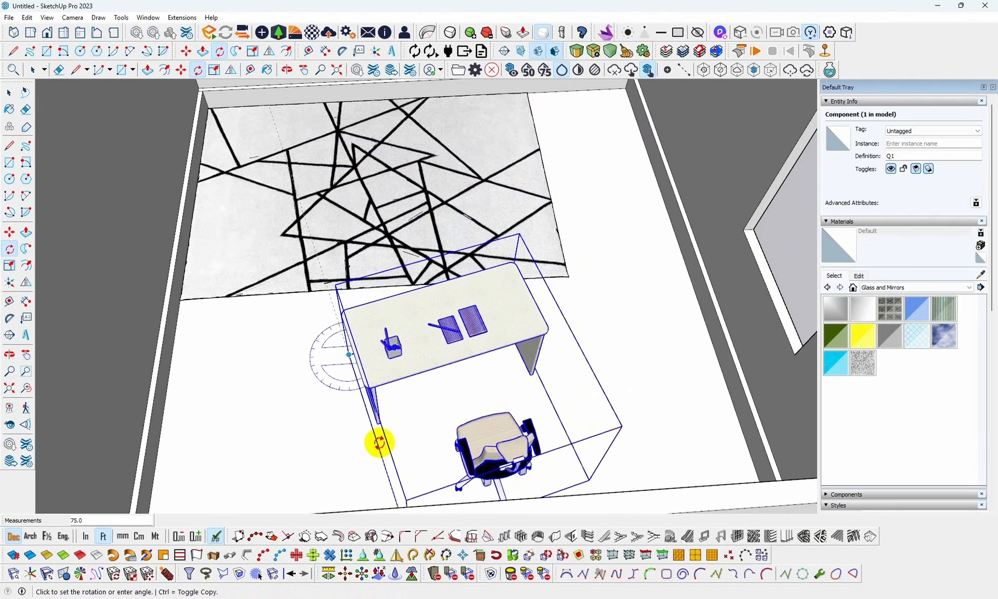
{"action": "left_click", "coordinate": [379, 443]}
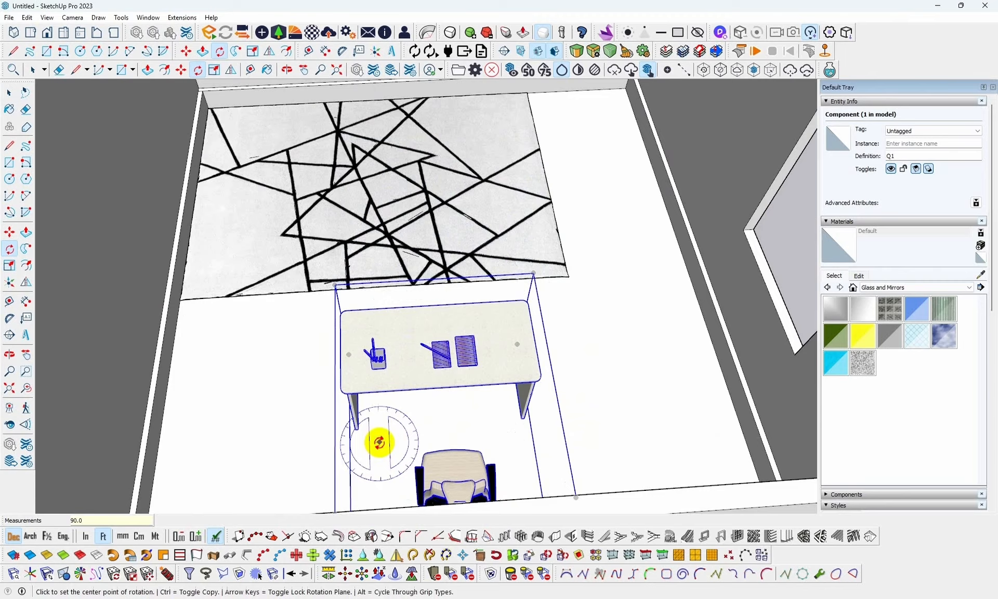
Move the desk and chair set about 12.23 ft across the floor toward the wall at the carpet's far end.
{"action": "middle_click_drag", "start_coordinate": [434, 319], "coordinate": [284, 325]}
{"action": "scroll", "coordinate": [483, 311], "scroll_direction": "down", "scroll_amount": 2}
{"action": "scroll", "coordinate": [356, 284], "scroll_direction": "up", "scroll_amount": 4}
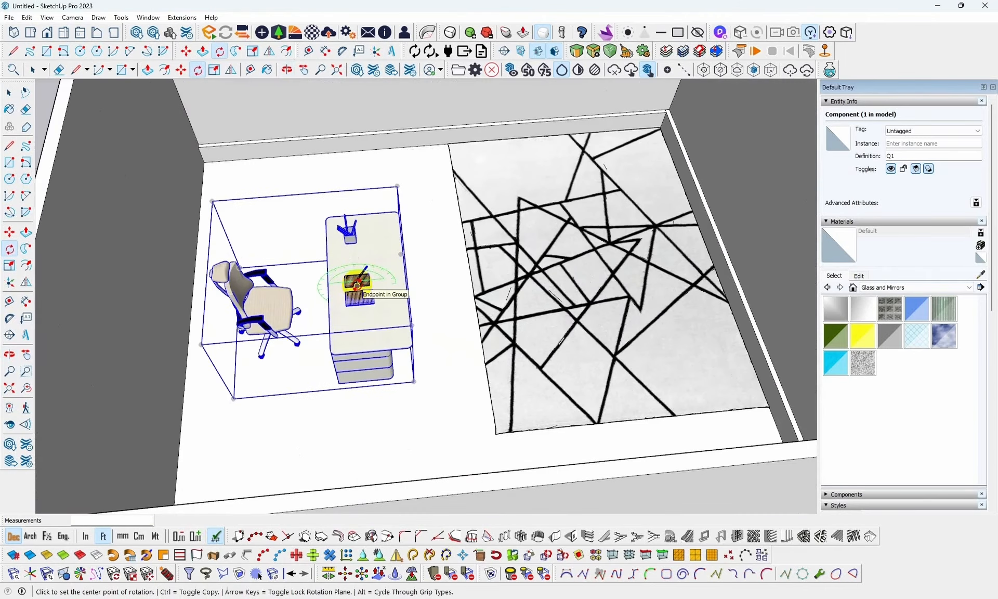
{"action": "key", "text": "m"}
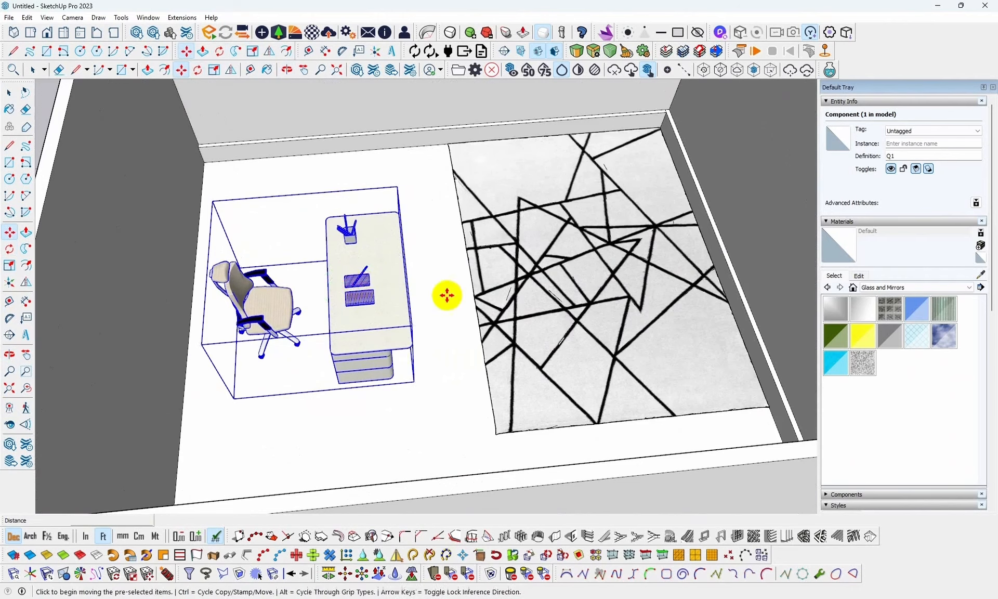
{"action": "middle_click_drag", "start_coordinate": [446, 294], "coordinate": [385, 375]}
{"action": "left_click", "coordinate": [404, 381]}
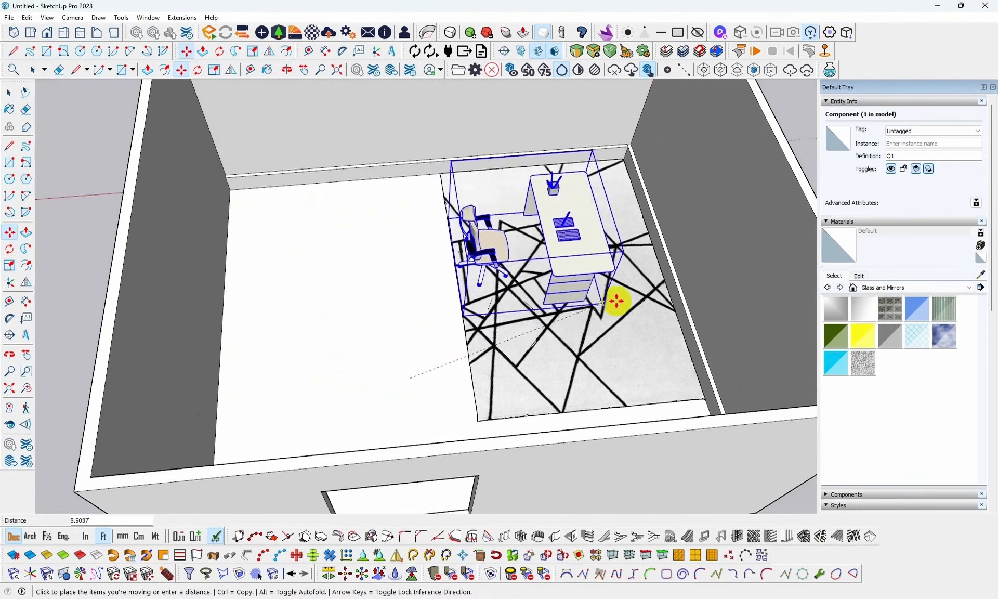
{"action": "left_click", "coordinate": [656, 271]}
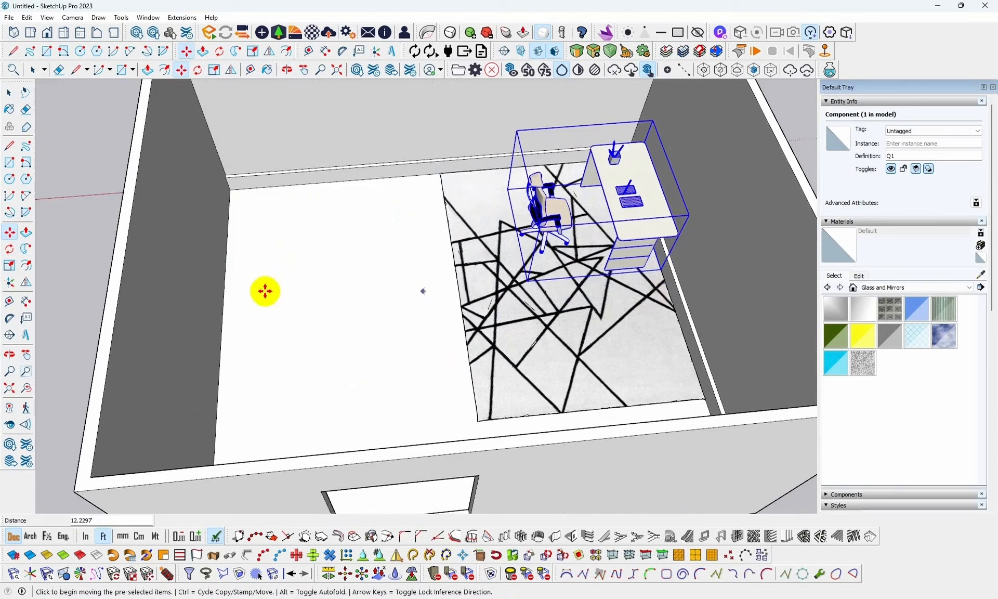
Shift the desk set about 1.2 ft closer to the side wall at the room corner and finish moving it.
{"action": "middle_click_drag", "start_coordinate": [263, 290], "coordinate": [659, 363]}
{"action": "scroll", "coordinate": [352, 216], "scroll_direction": "down", "scroll_amount": 3}
{"action": "scroll", "coordinate": [430, 166], "scroll_direction": "up", "scroll_amount": 5}
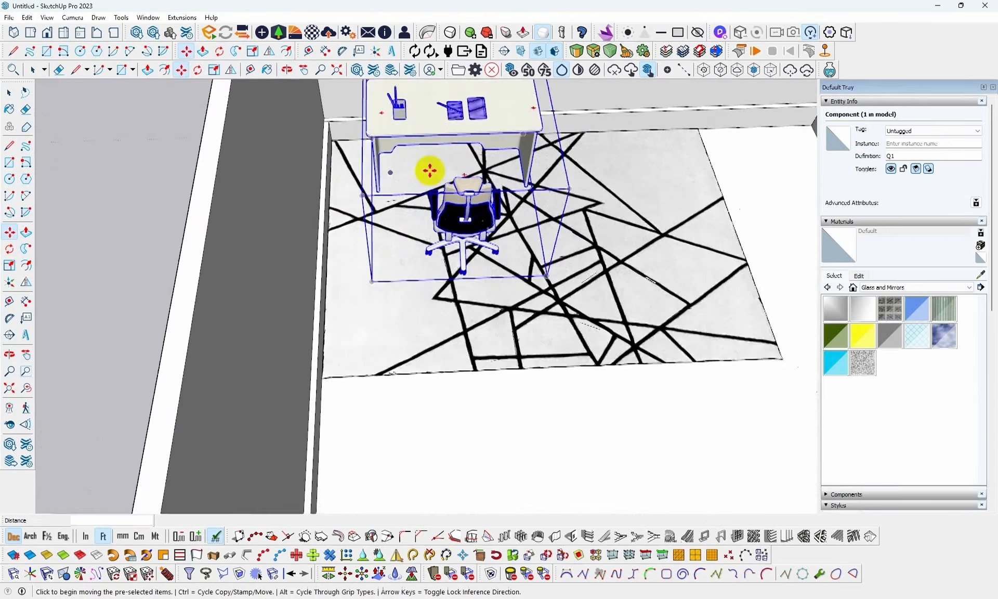
{"action": "middle_click_drag", "start_coordinate": [430, 167], "coordinate": [281, 140]}
{"action": "scroll", "coordinate": [675, 292], "scroll_direction": "up", "scroll_amount": 4}
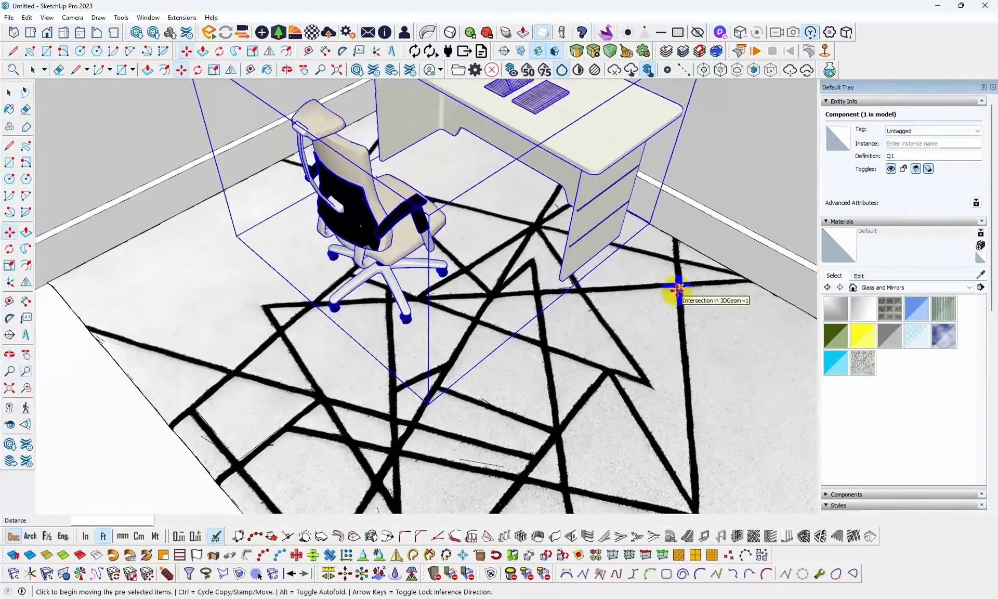
{"action": "middle_click_drag", "start_coordinate": [616, 286], "coordinate": [479, 279]}
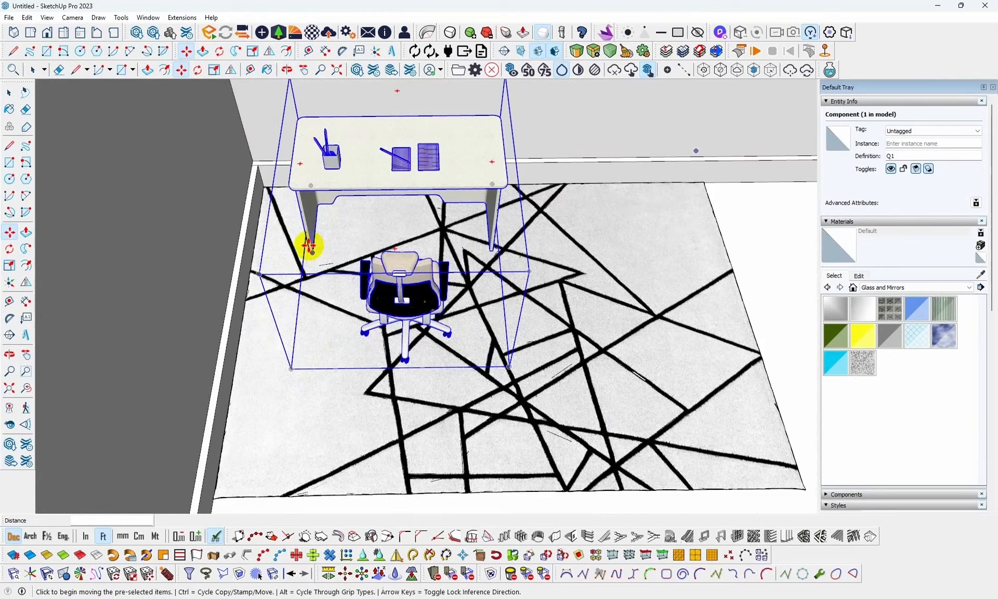
{"action": "middle_click_drag", "start_coordinate": [308, 246], "coordinate": [414, 265]}
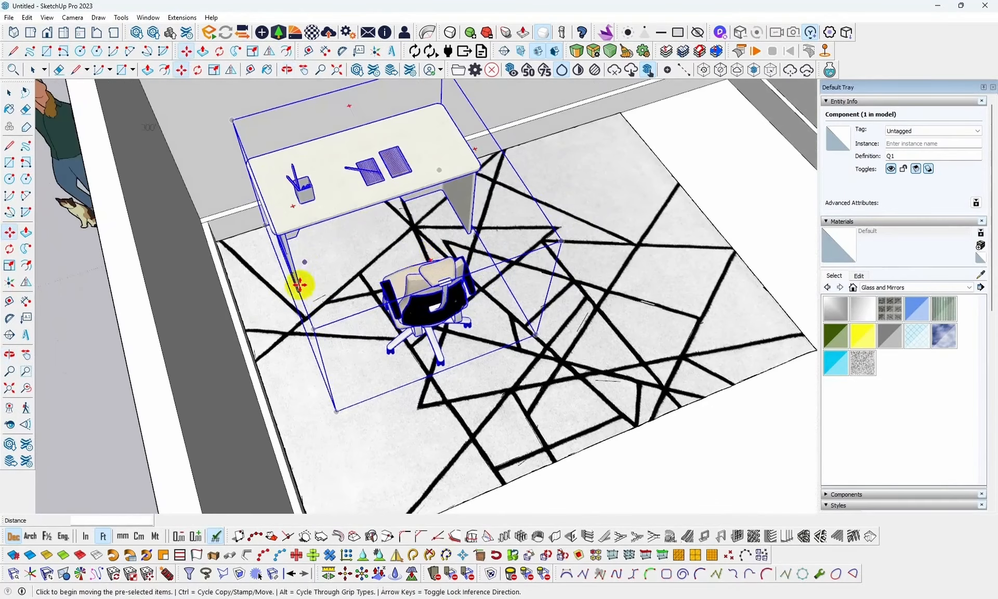
{"action": "left_click", "coordinate": [301, 292]}
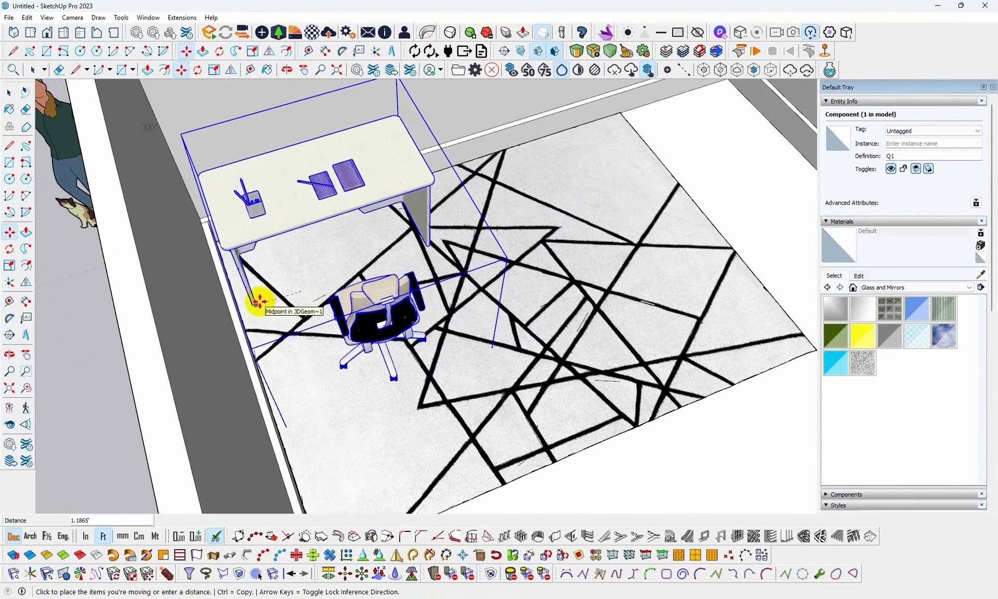
{"action": "left_click", "coordinate": [256, 294]}
{"action": "middle_click_drag", "start_coordinate": [447, 279], "coordinate": [640, 403]}
{"action": "key", "text": "m"}
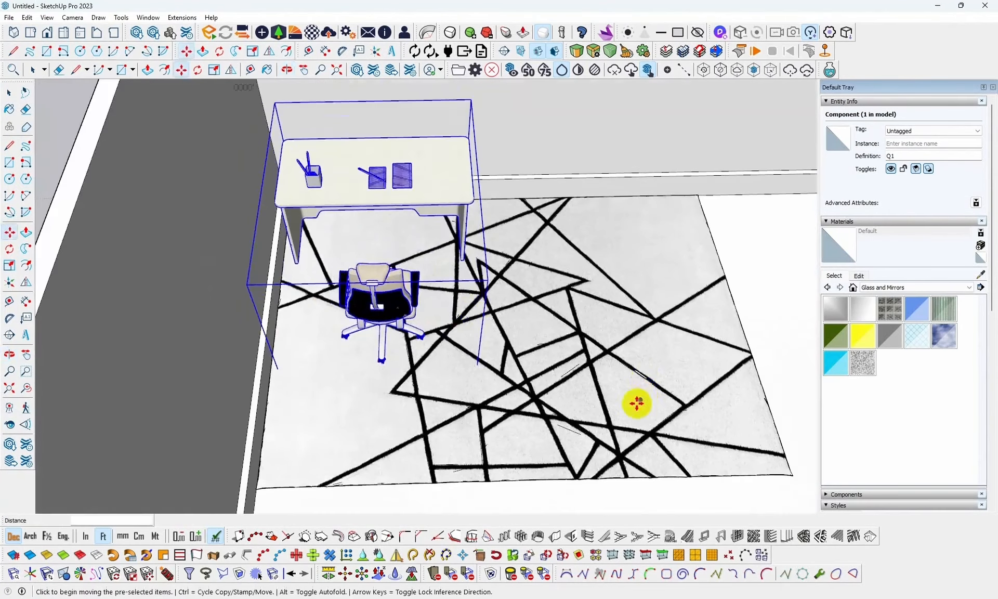
{"action": "left_click", "coordinate": [9, 93]}
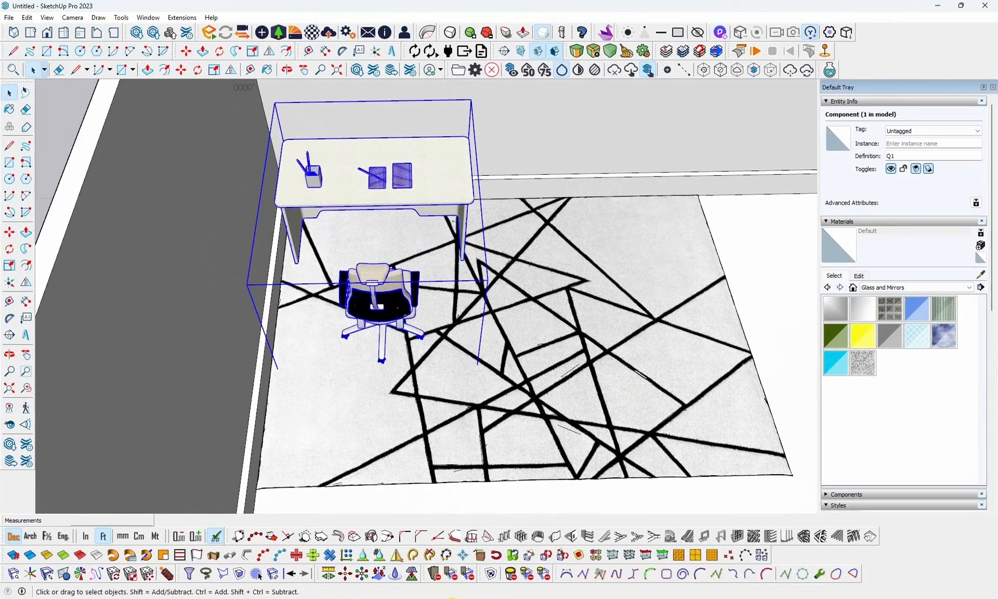
Check the desk in the finished study model, and delete the white desk and chair set from the untitled room.
{"action": "mouse_move", "coordinate": [452, 598]}
{"action": "left_click", "coordinate": [512, 553]}
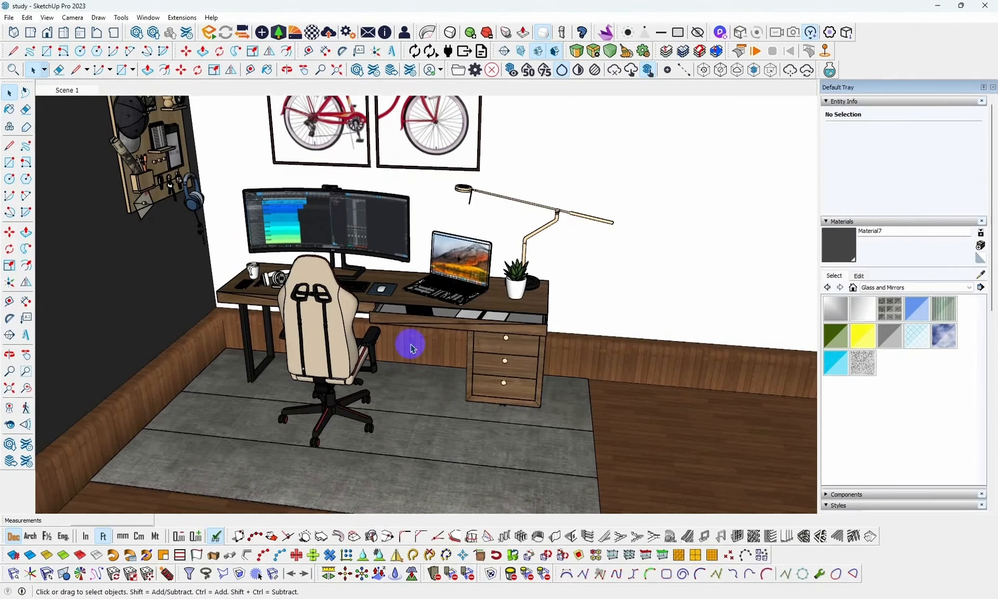
{"action": "left_click", "coordinate": [938, 5]}
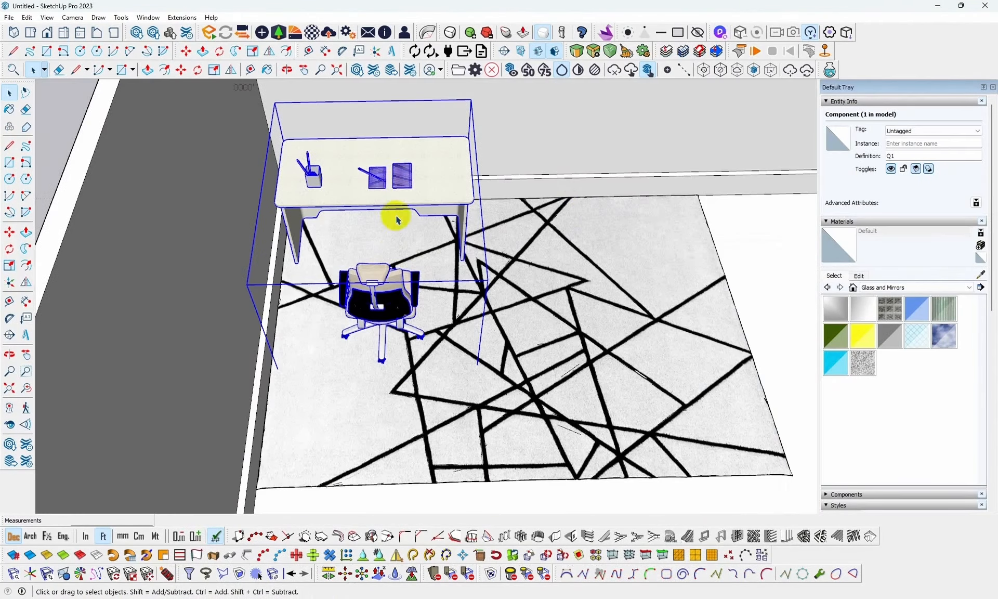
{"action": "key", "text": "Delete"}
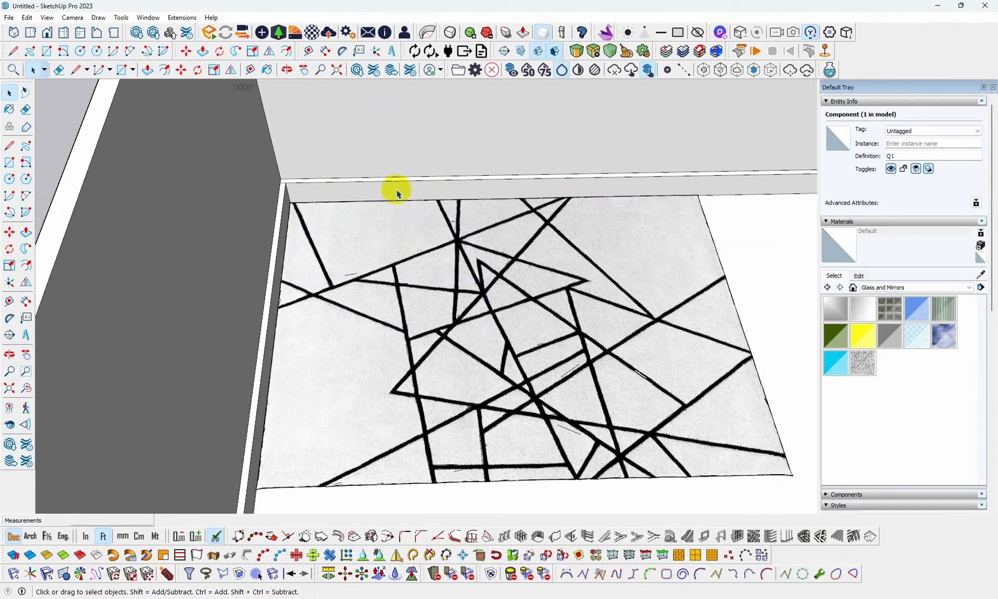
{"action": "mouse_move", "coordinate": [396, 245]}
{"action": "middle_mouse_down"}
{"action": "mouse_move", "coordinate": [416, 239]}
{"action": "mouse_move", "coordinate": [388, 262]}
{"action": "mouse_move", "coordinate": [415, 332]}
{"action": "middle_mouse_up"}
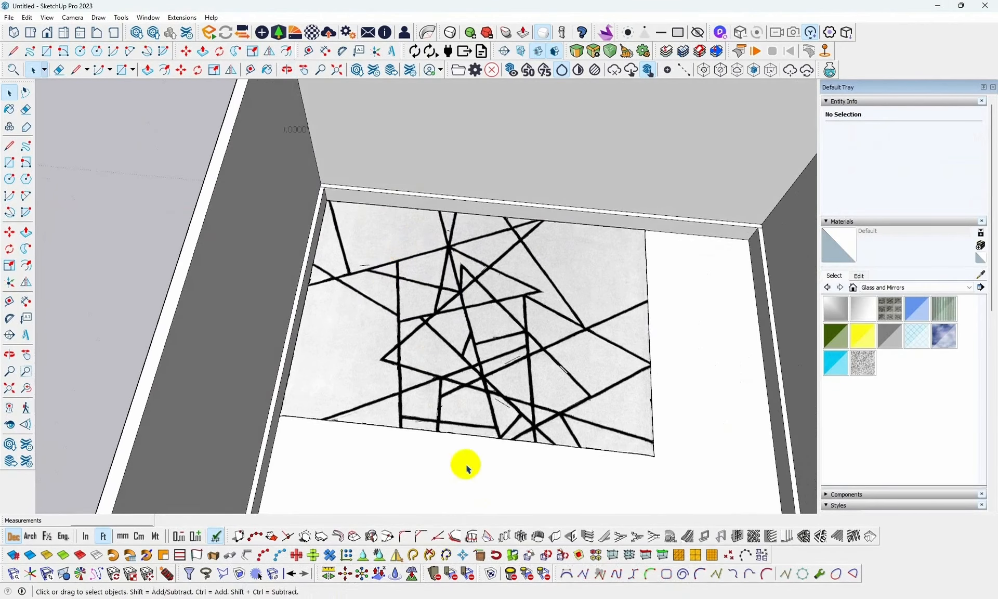
Switch to the study model and copy the wooden desk with drawers.
{"action": "mouse_move", "coordinate": [452, 592]}
{"action": "left_click", "coordinate": [508, 556]}
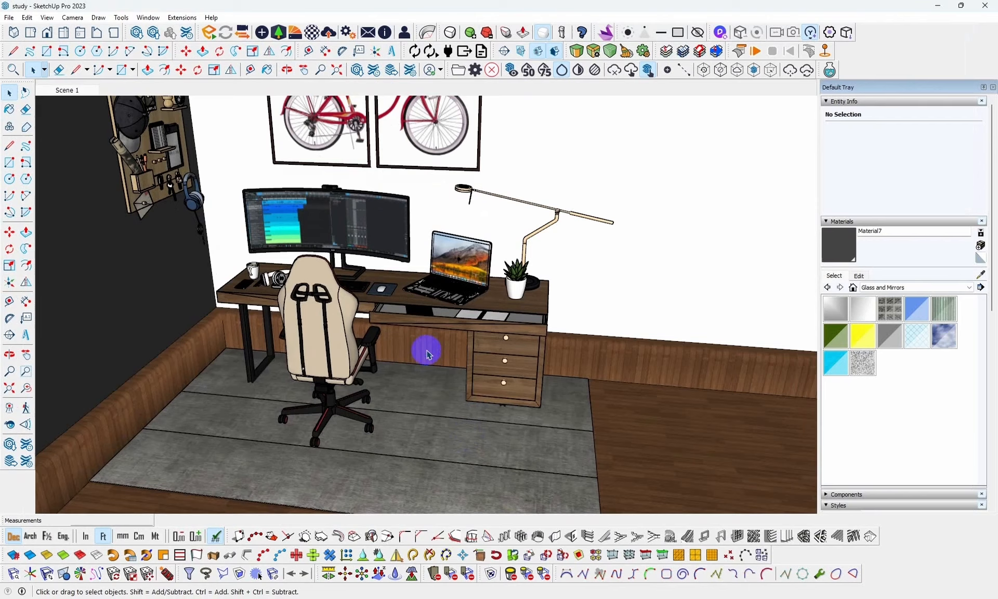
{"action": "left_click", "coordinate": [489, 328]}
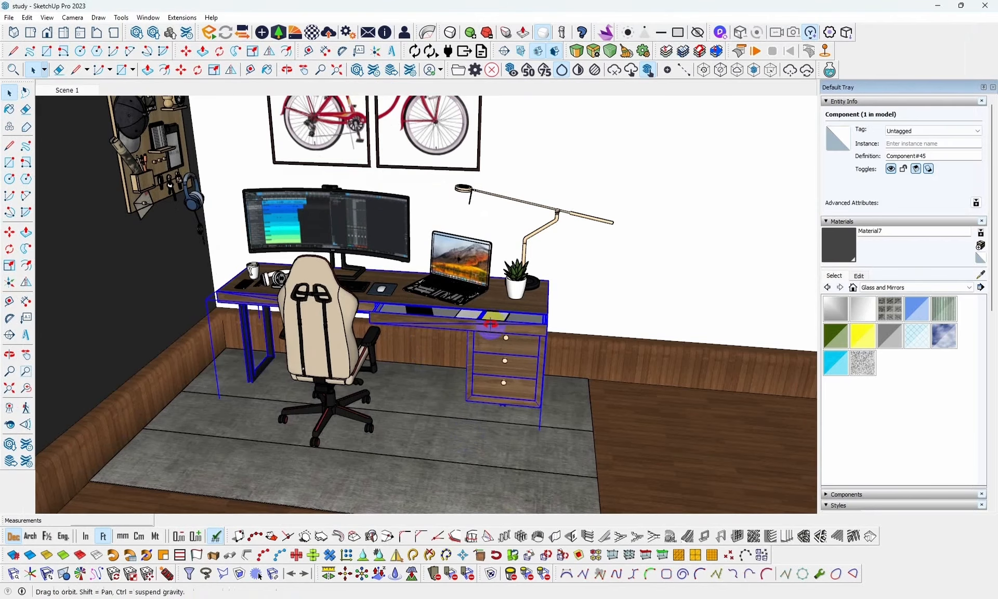
{"action": "middle_click_drag", "start_coordinate": [490, 325], "coordinate": [509, 346]}
{"action": "scroll", "coordinate": [503, 331], "scroll_direction": "up", "scroll_amount": 5}
{"action": "scroll", "coordinate": [509, 345], "scroll_direction": "down", "scroll_amount": 1}
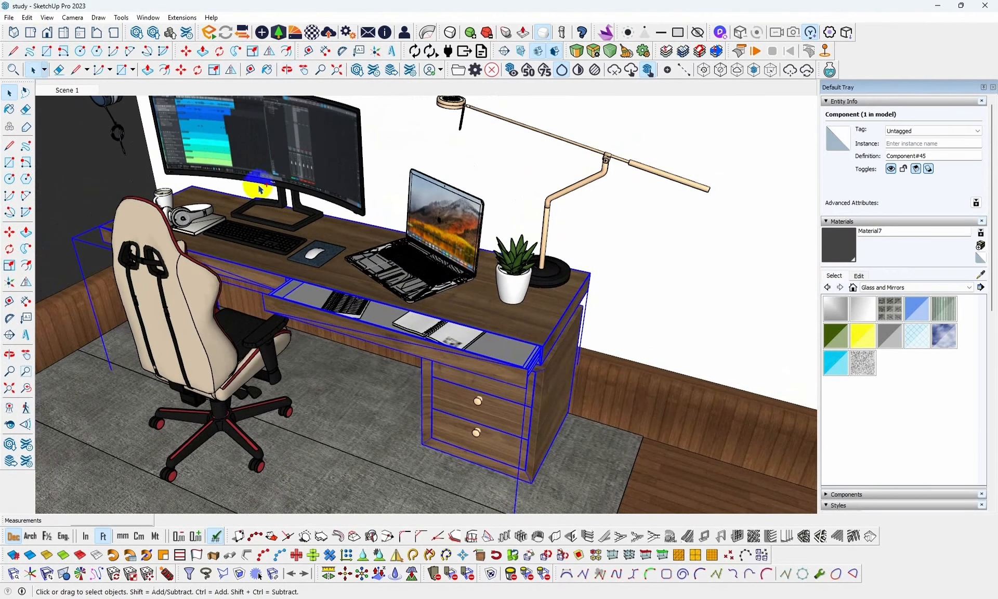
{"action": "left_click", "coordinate": [28, 17]}
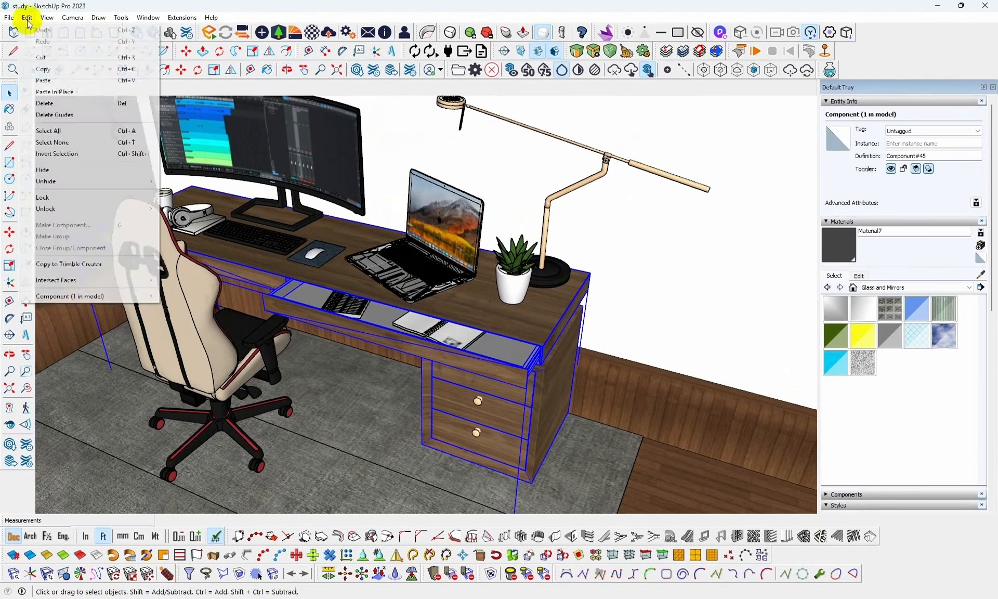
{"action": "left_click", "coordinate": [54, 69]}
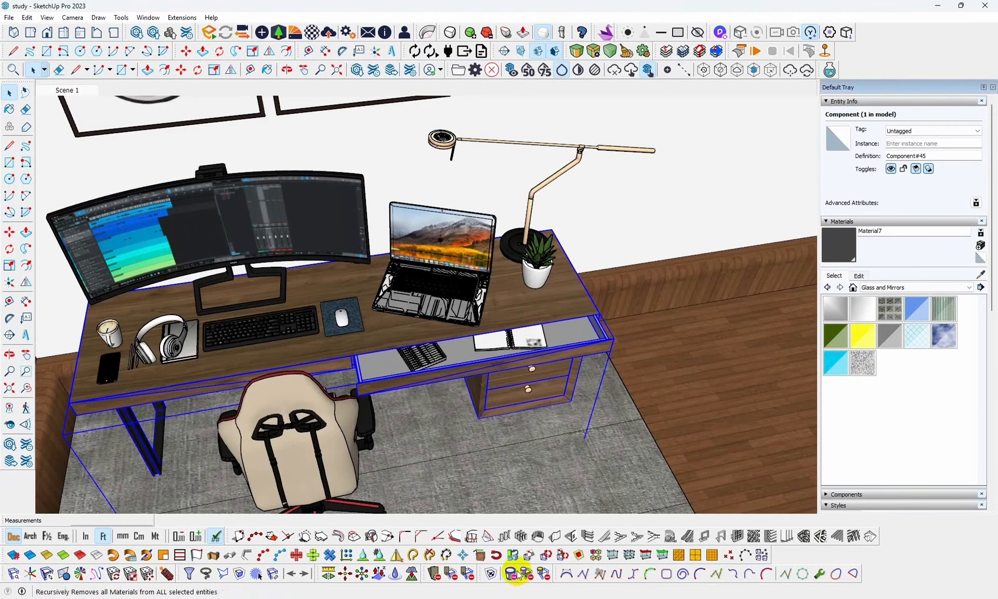
Try pasting the wooden desk onto the carpet in the untitled room, and delete that copy.
{"action": "left_click", "coordinate": [938, 7]}
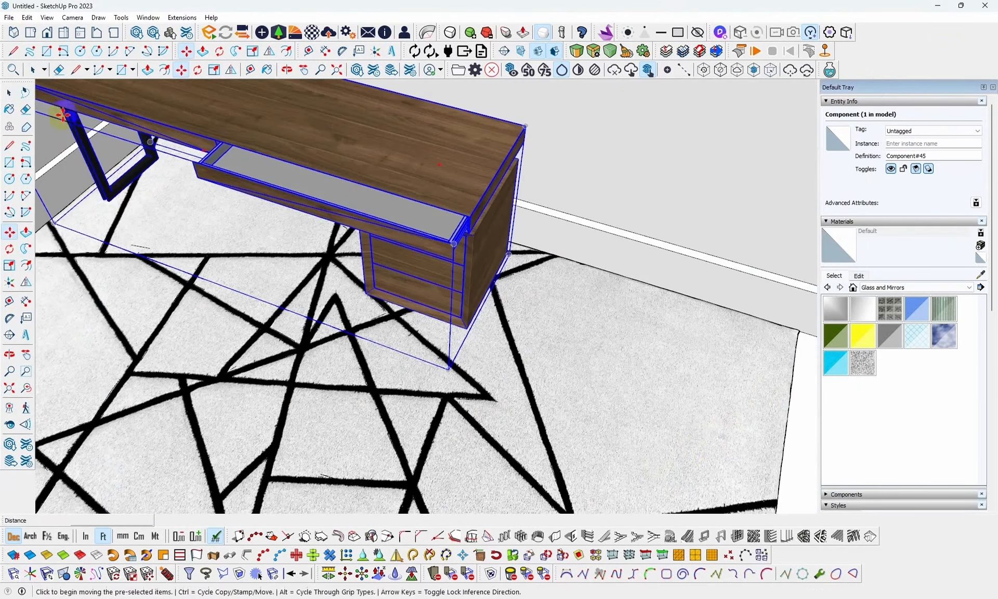
{"action": "left_click", "coordinate": [8, 95]}
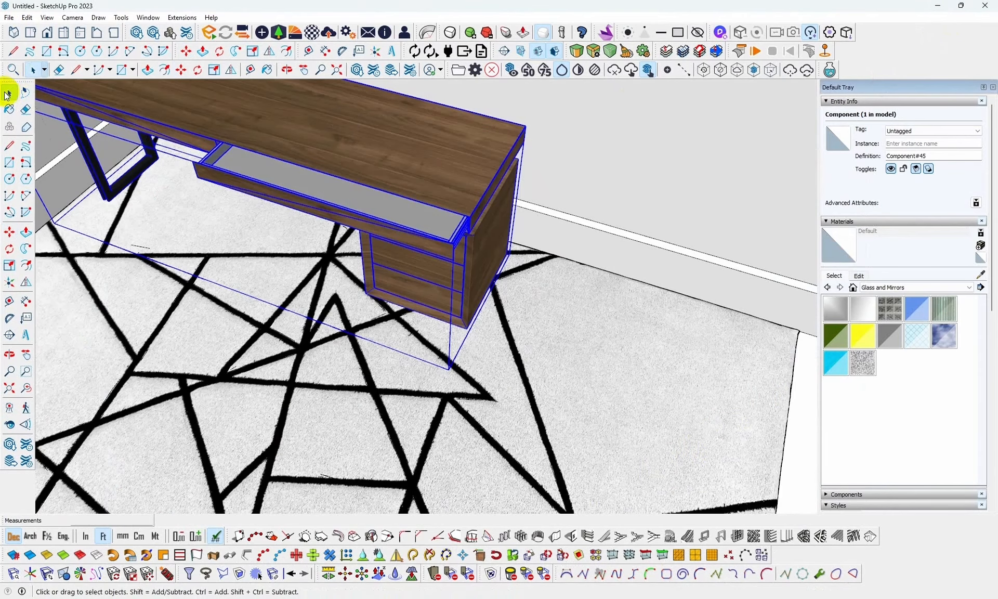
{"action": "key", "text": "Delete"}
In the study model, group the wooden desk with the notebooks in its open drawer, and copy the group.
{"action": "mouse_move", "coordinate": [475, 596]}
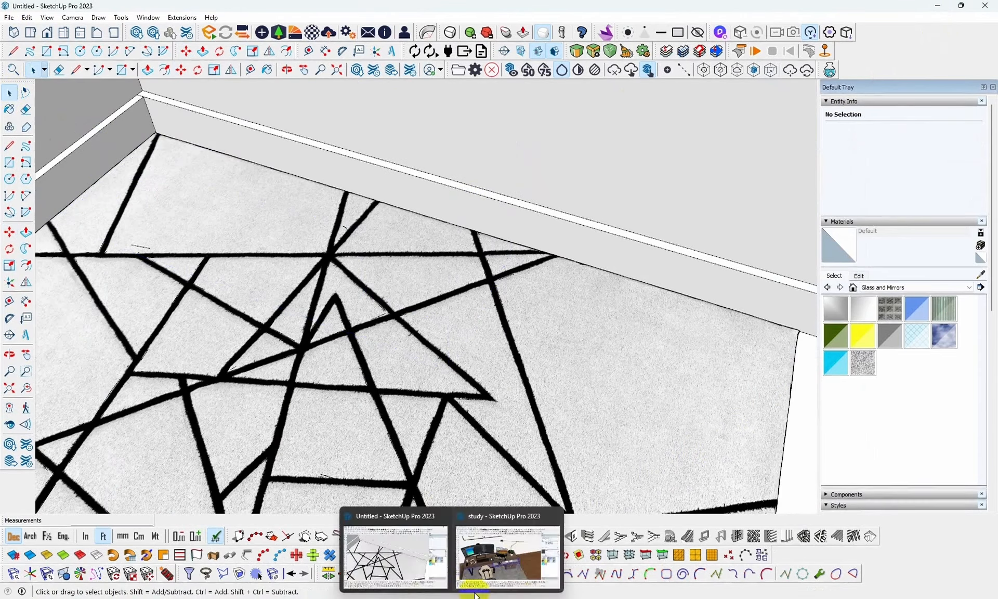
{"action": "left_click", "coordinate": [488, 561]}
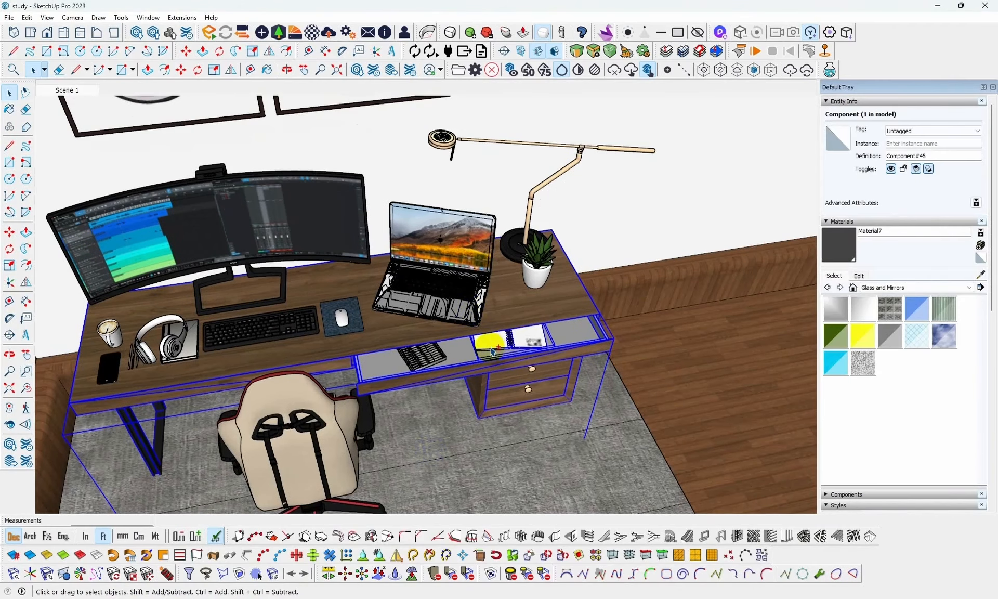
{"action": "left_click", "coordinate": [496, 339], "text": "ctrl"}
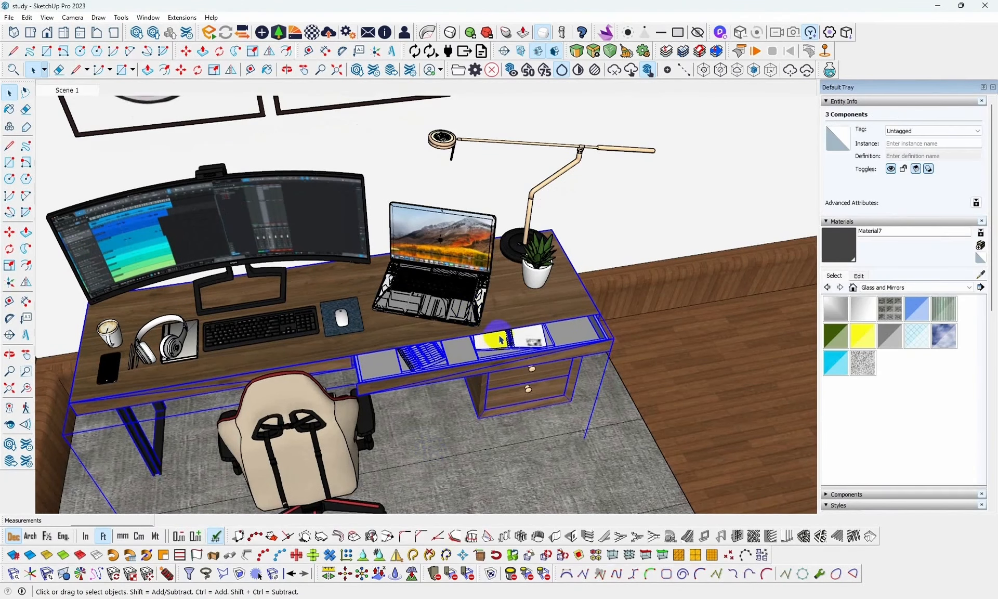
{"action": "right_click", "coordinate": [513, 325]}
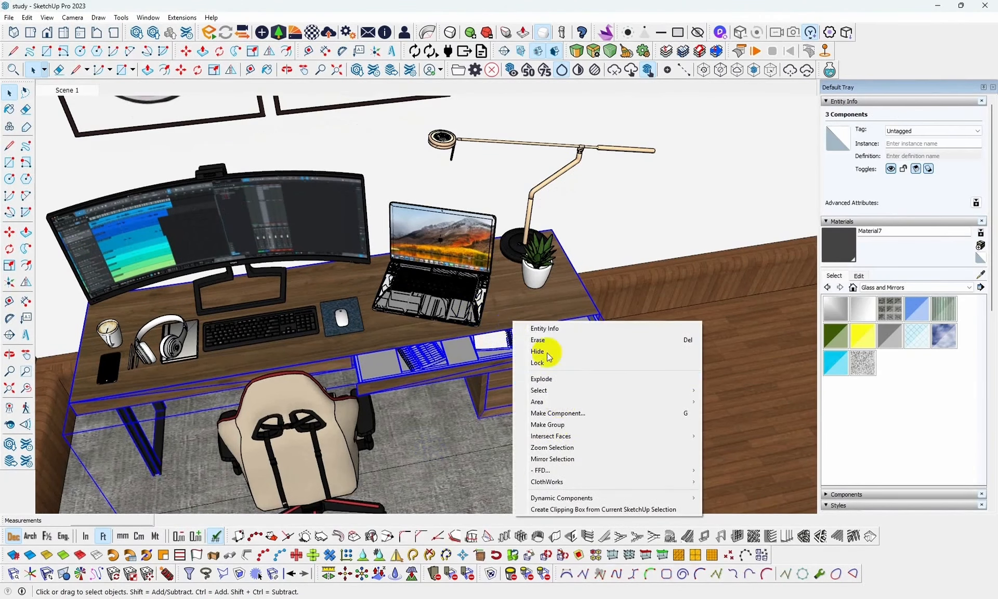
{"action": "left_click", "coordinate": [546, 416]}
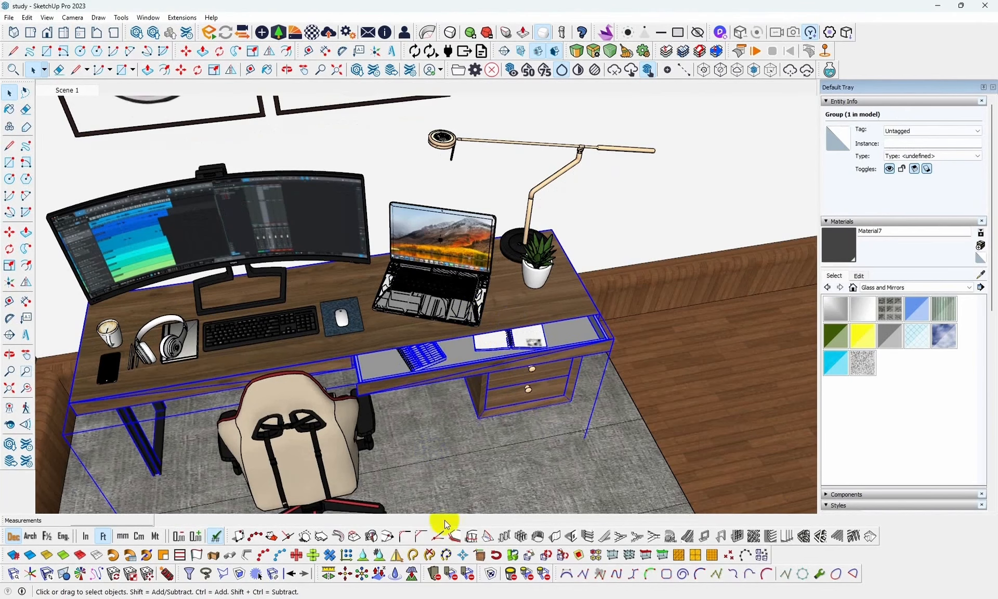
{"action": "left_click", "coordinate": [416, 572]}
Paste the desk group into the untitled room, placing it on the carpet near the corner of the back wall.
{"action": "mouse_move", "coordinate": [501, 294]}
{"action": "middle_mouse_down"}
{"action": "mouse_move", "coordinate": [486, 312]}
{"action": "mouse_move", "coordinate": [563, 310]}
{"action": "middle_mouse_up"}
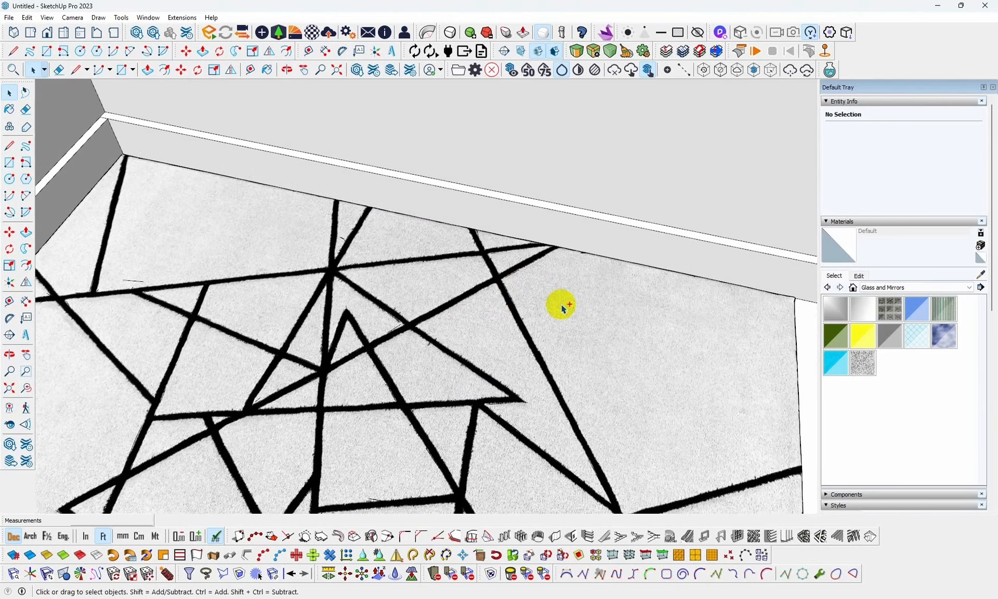
{"action": "key", "text": "ctrl+v"}
{"action": "scroll", "coordinate": [400, 318], "scroll_direction": "down", "scroll_amount": 3}
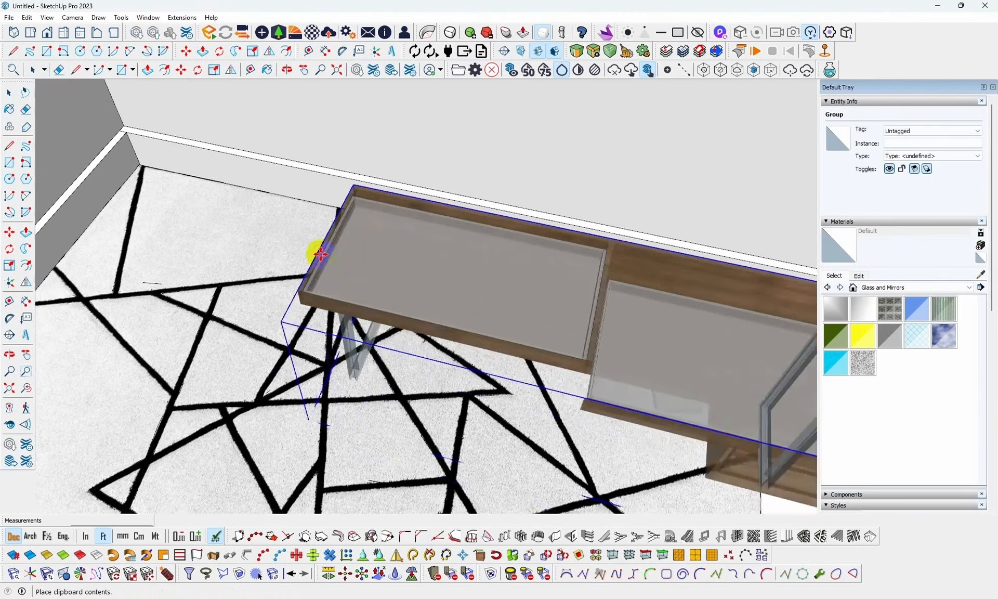
{"action": "scroll", "coordinate": [369, 275], "scroll_direction": "down", "scroll_amount": 3}
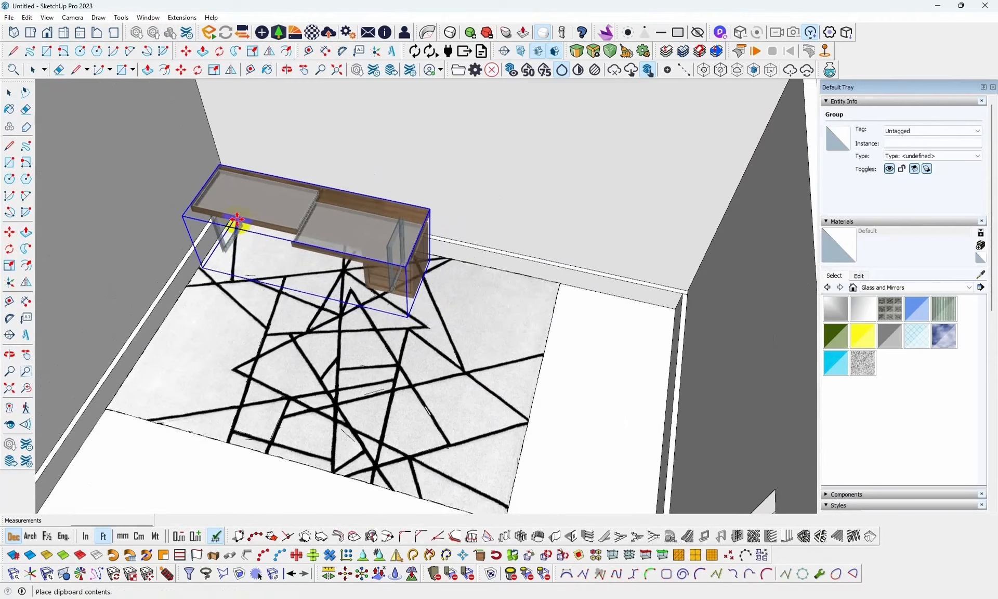
{"action": "left_click", "coordinate": [340, 221]}
Move the desk group about 0.38 ft closer to the back wall, finish moving it and deselect it.
{"action": "middle_click_drag", "start_coordinate": [407, 237], "coordinate": [333, 289]}
{"action": "scroll", "coordinate": [467, 257], "scroll_direction": "up", "scroll_amount": 6}
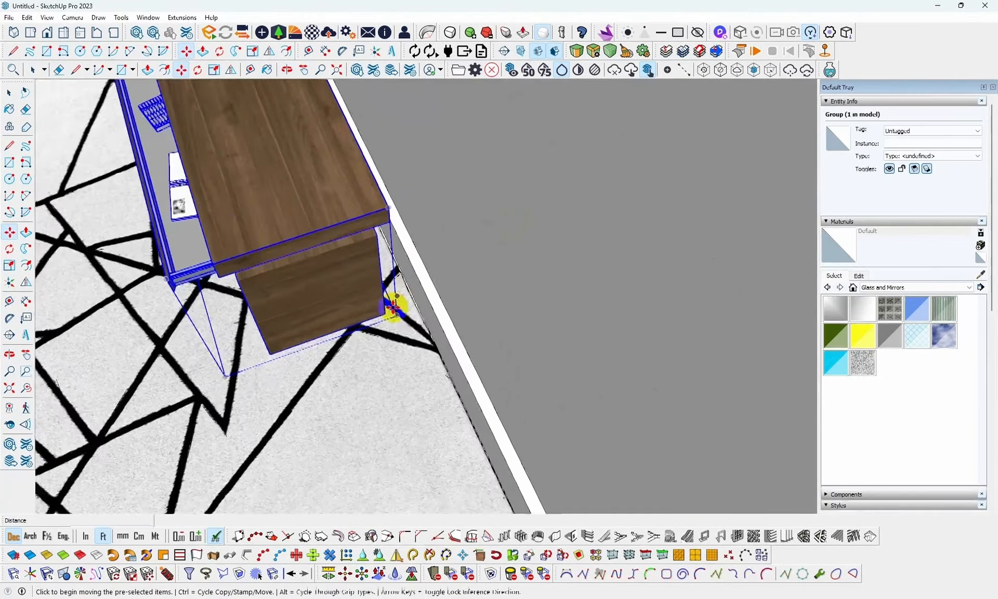
{"action": "left_click", "coordinate": [394, 322]}
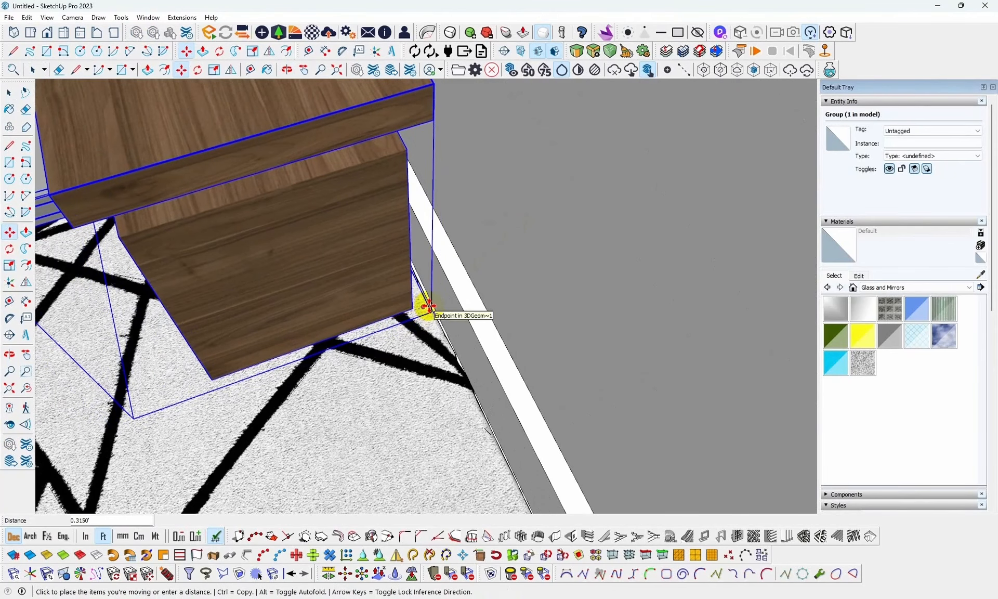
{"action": "left_click", "coordinate": [428, 307]}
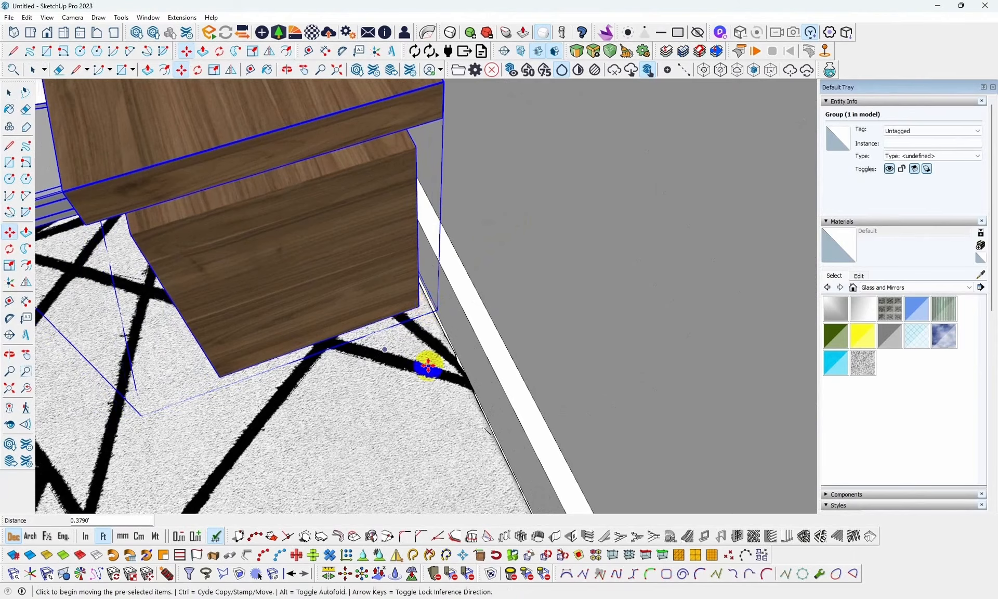
{"action": "scroll", "coordinate": [441, 367], "scroll_direction": "down", "scroll_amount": 5}
{"action": "scroll", "coordinate": [441, 368], "scroll_direction": "down", "scroll_amount": 3}
{"action": "middle_click_drag", "start_coordinate": [201, 245], "coordinate": [501, 211]}
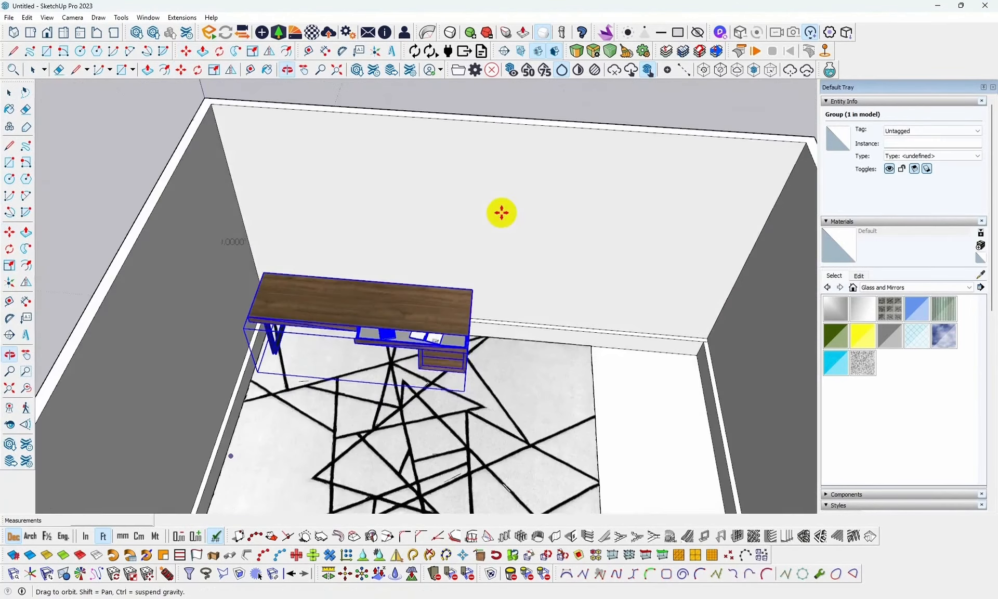
{"action": "scroll", "coordinate": [500, 212], "scroll_direction": "down", "scroll_amount": 5}
{"action": "scroll", "coordinate": [452, 213], "scroll_direction": "up", "scroll_amount": 3}
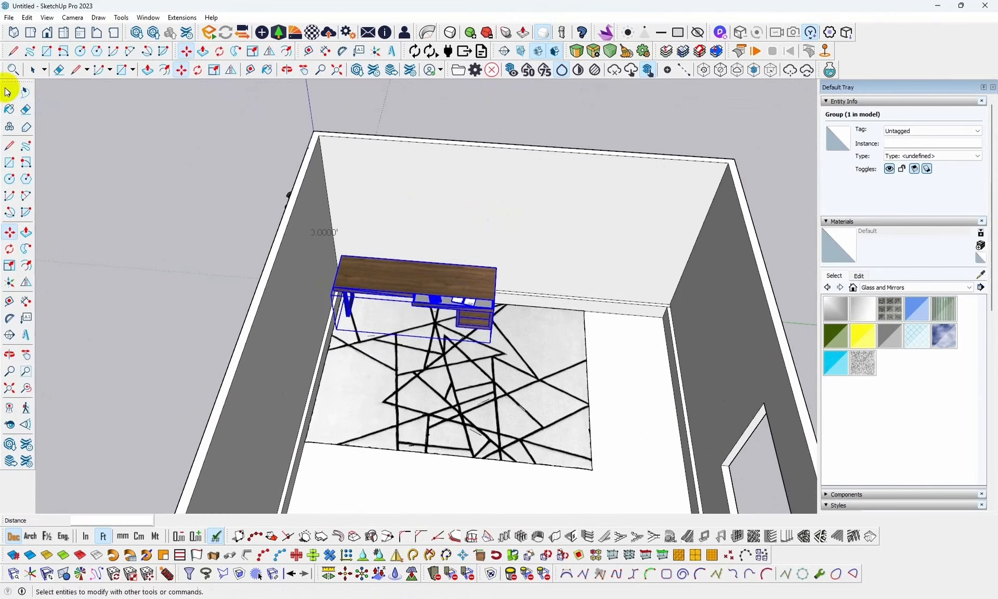
{"action": "left_click", "coordinate": [10, 92]}
{"action": "scroll", "coordinate": [229, 185], "scroll_direction": "down", "scroll_amount": 3}
{"action": "middle_click_drag", "start_coordinate": [414, 239], "coordinate": [517, 232]}
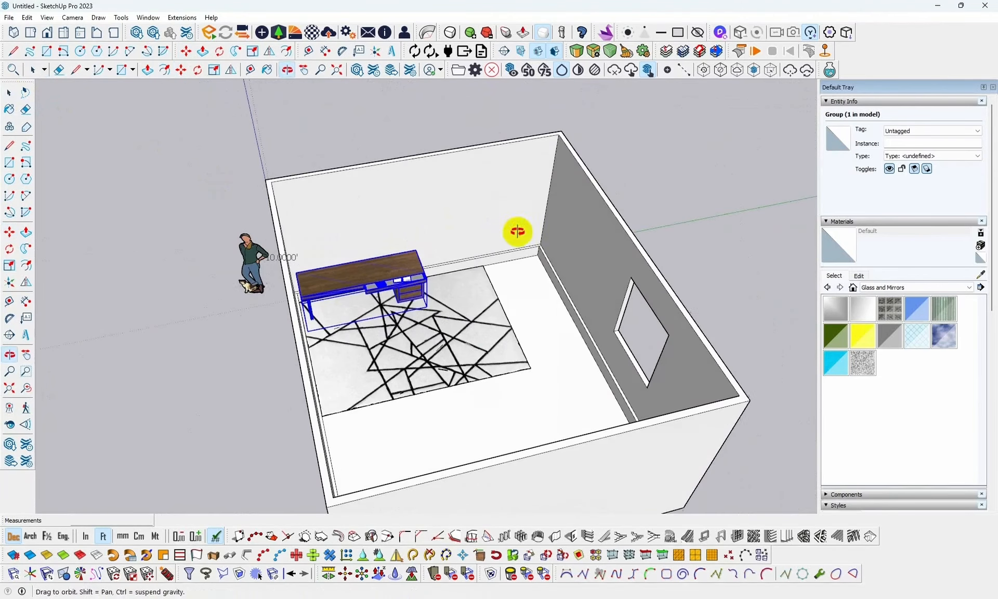
{"action": "left_click", "coordinate": [654, 154]}
{"action": "scroll", "coordinate": [440, 267], "scroll_direction": "up", "scroll_amount": 4}
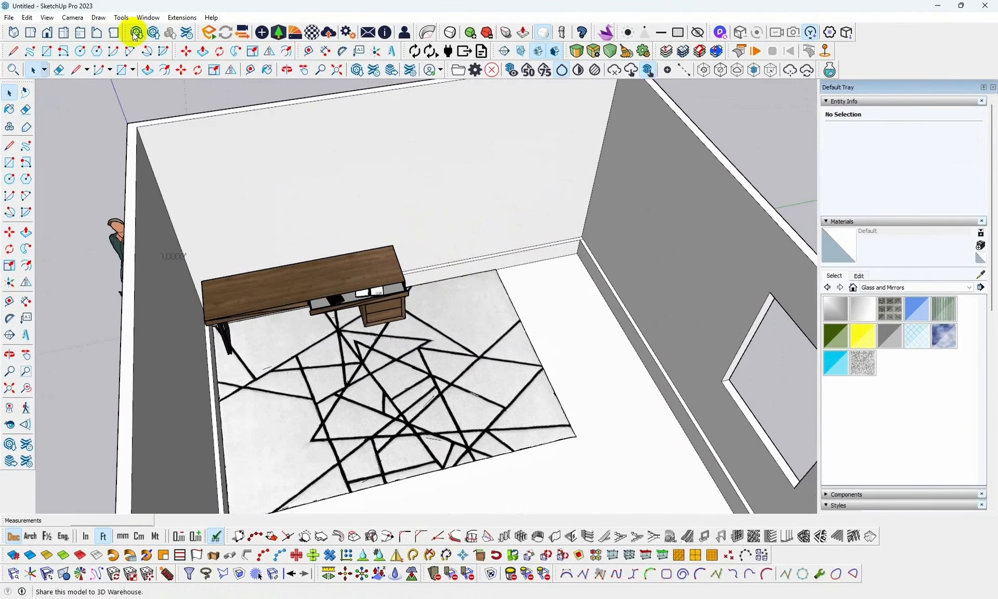
Open 3D Warehouse and replace the previous search with one for "gaming chair".
{"action": "left_click", "coordinate": [154, 52]}
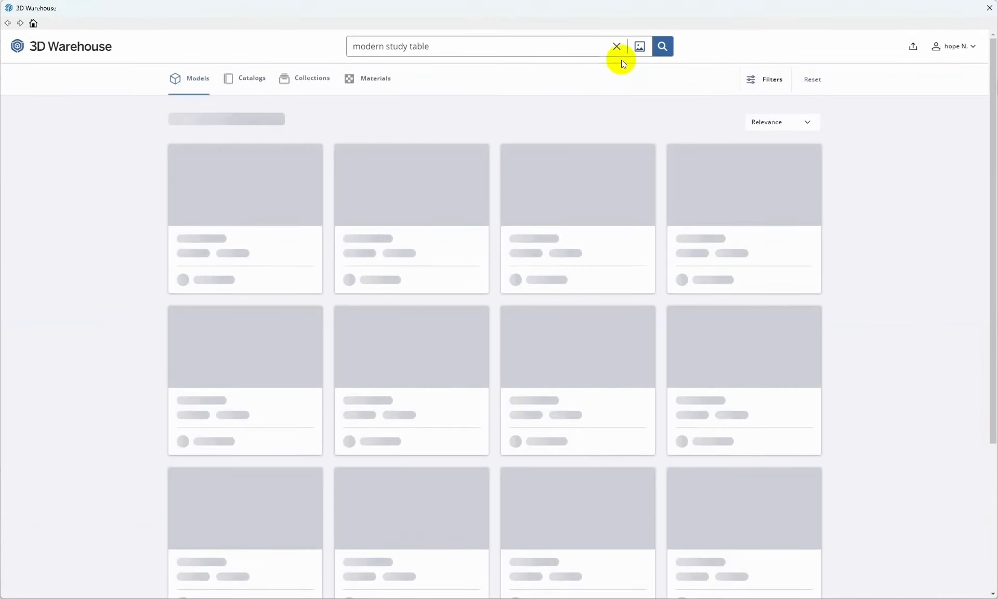
{"action": "left_click", "coordinate": [616, 46]}
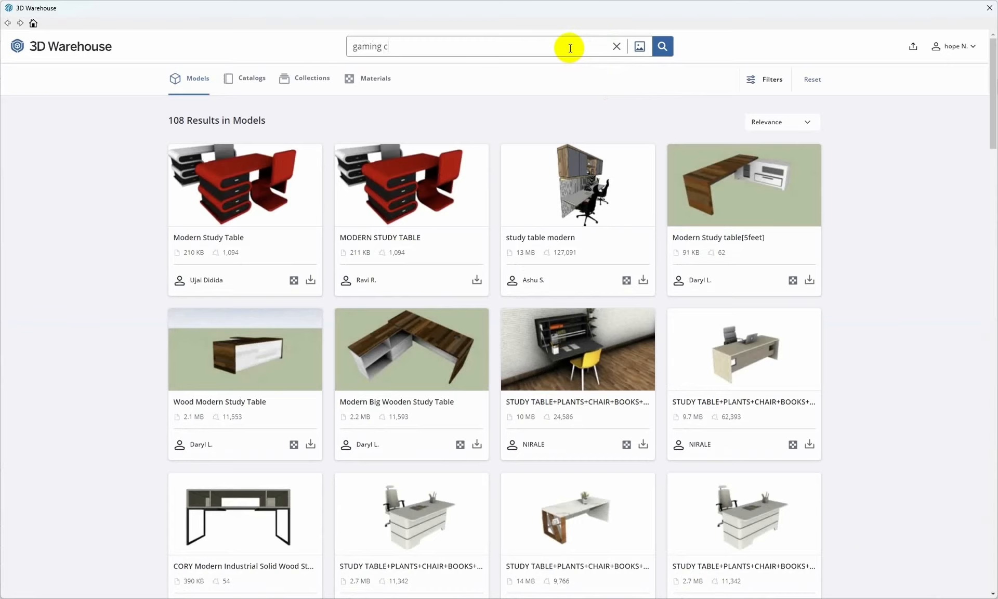
{"action": "key", "text": "Return"}
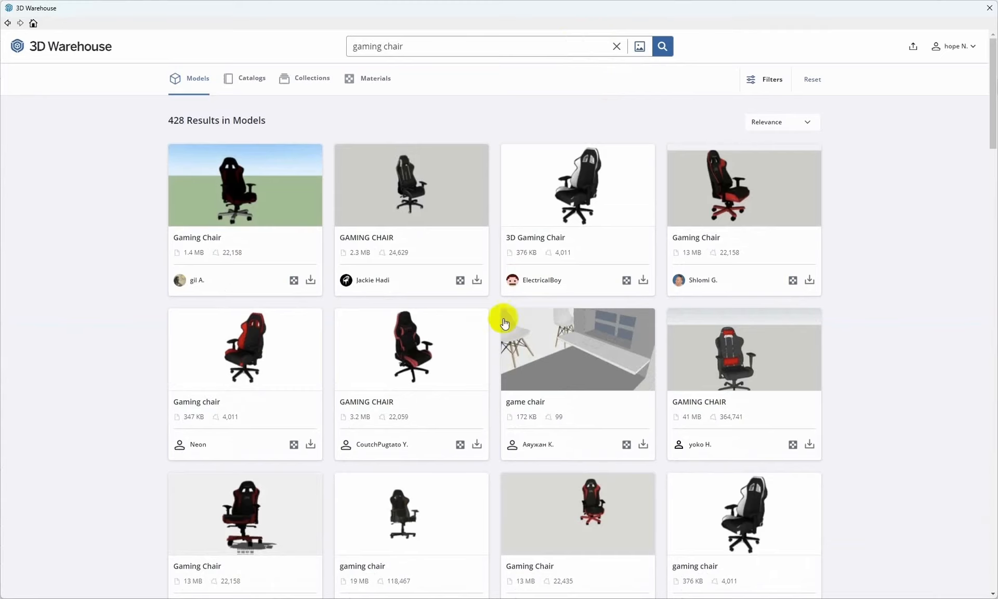
Browse the gaming chair results, load the 3.2 MB black and red chair into the model and place it on the carpet before the desk.
{"action": "scroll", "coordinate": [504, 323], "scroll_direction": "down", "scroll_amount": 7}
{"action": "scroll", "coordinate": [506, 322], "scroll_direction": "up", "scroll_amount": 3}
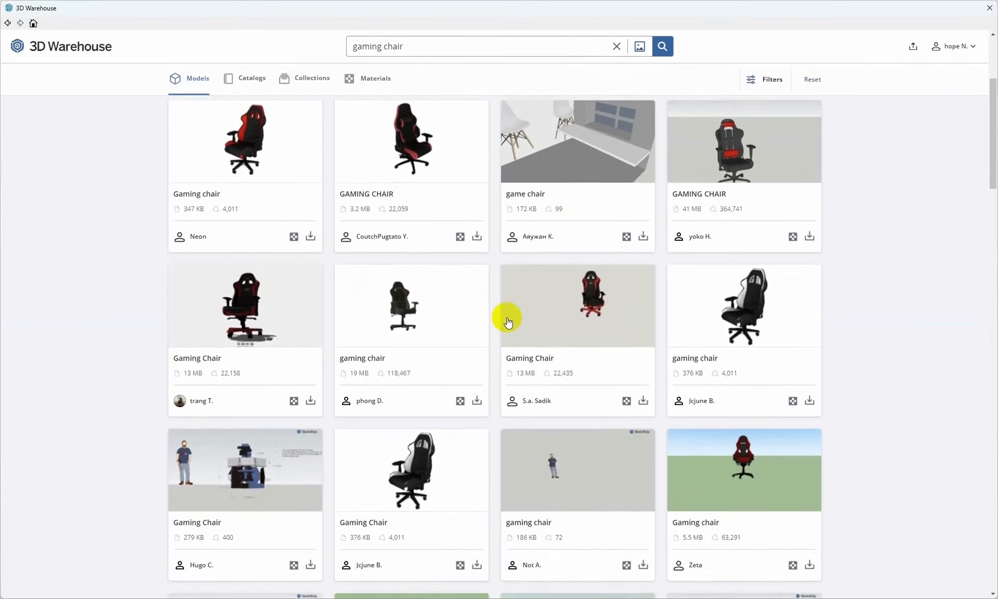
{"action": "scroll", "coordinate": [508, 323], "scroll_direction": "up", "scroll_amount": 1}
{"action": "scroll", "coordinate": [509, 322], "scroll_direction": "down", "scroll_amount": 15}
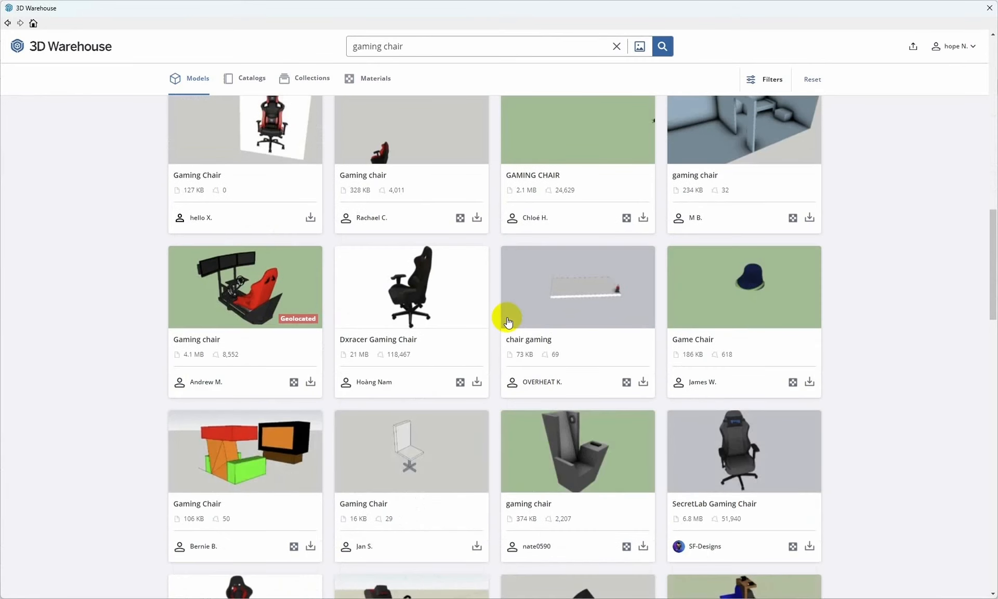
{"action": "scroll", "coordinate": [509, 322], "scroll_direction": "down", "scroll_amount": 4}
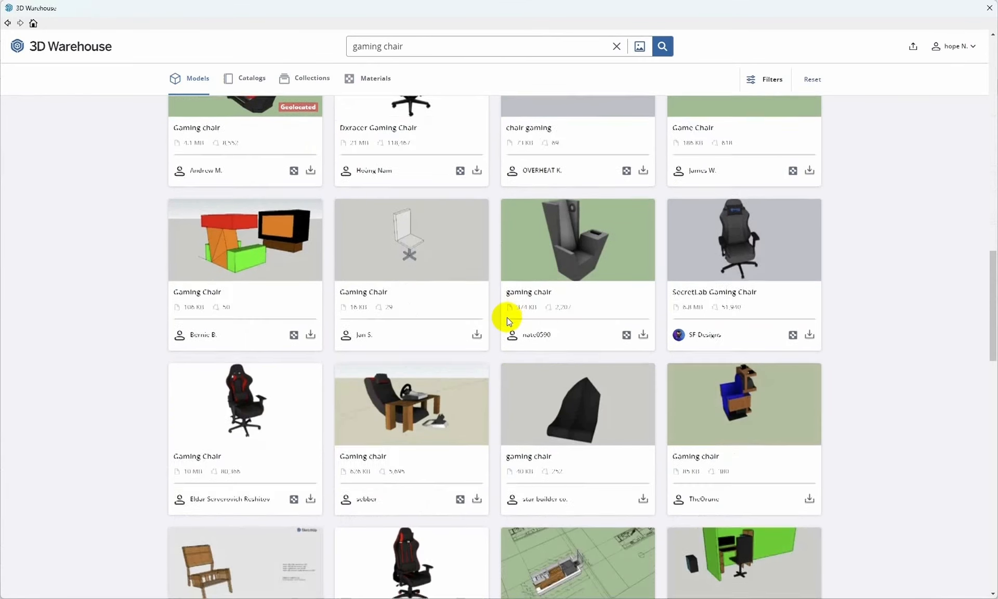
{"action": "scroll", "coordinate": [507, 317], "scroll_direction": "down", "scroll_amount": 3}
{"action": "scroll", "coordinate": [506, 317], "scroll_direction": "up", "scroll_amount": 20}
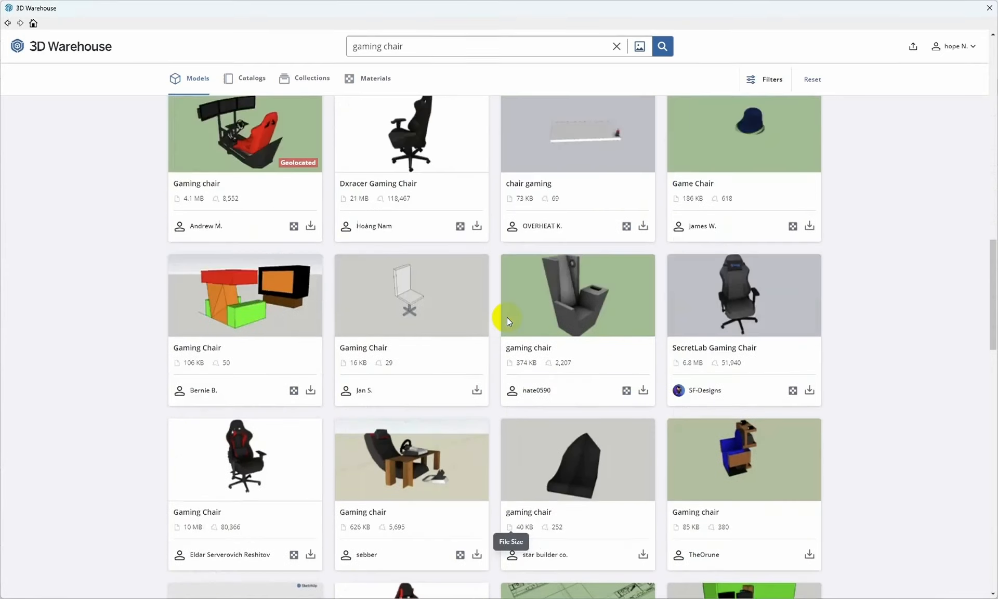
{"action": "scroll", "coordinate": [507, 317], "scroll_direction": "up", "scroll_amount": 2}
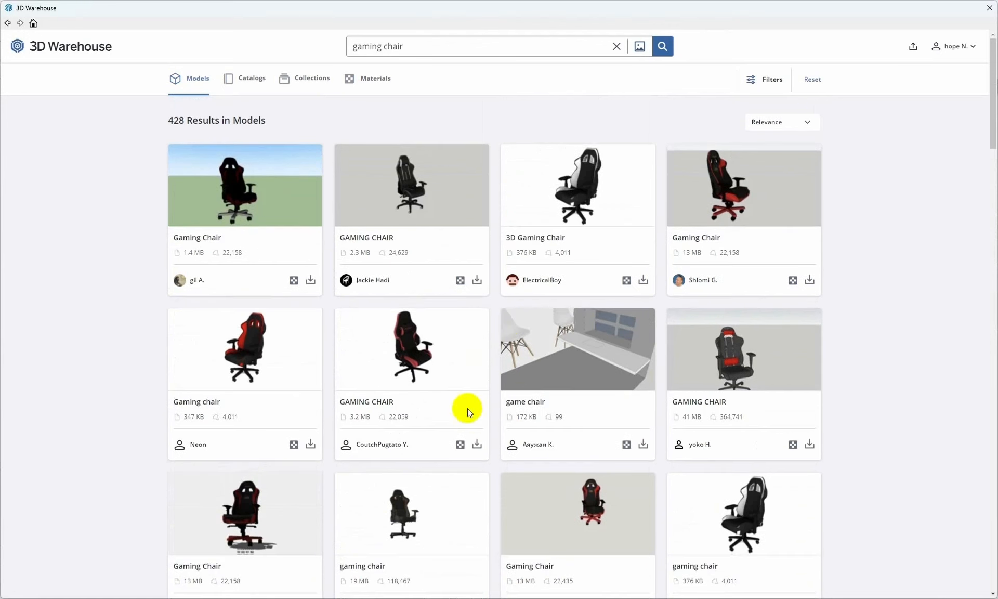
{"action": "left_click", "coordinate": [477, 448]}
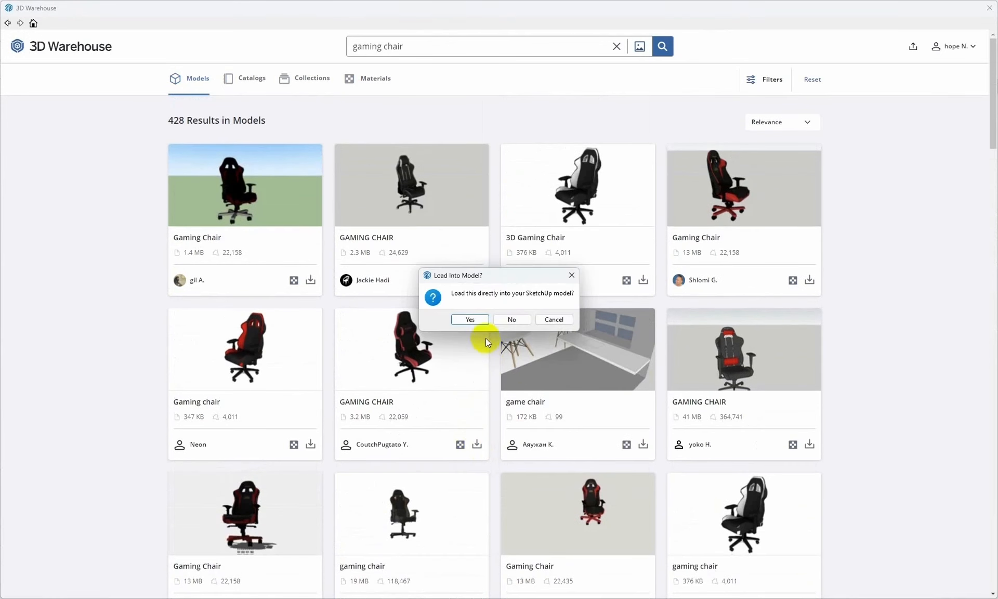
{"action": "left_click", "coordinate": [470, 319]}
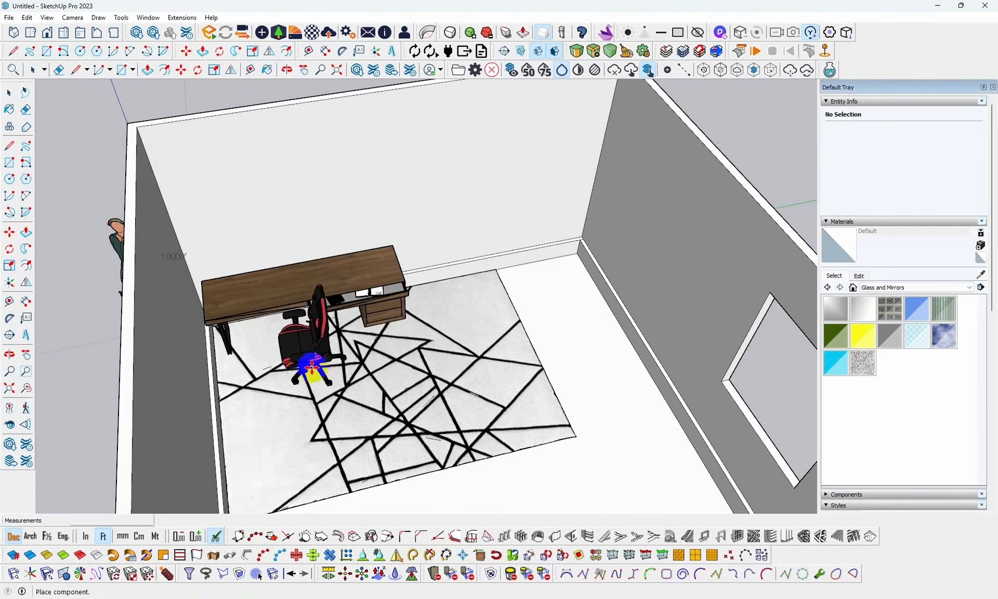
{"action": "left_click", "coordinate": [304, 373]}
Rotate the gaming chair about a bottom corner of its bounding box so that it faces the desk.
{"action": "middle_click_drag", "start_coordinate": [440, 343], "coordinate": [432, 385]}
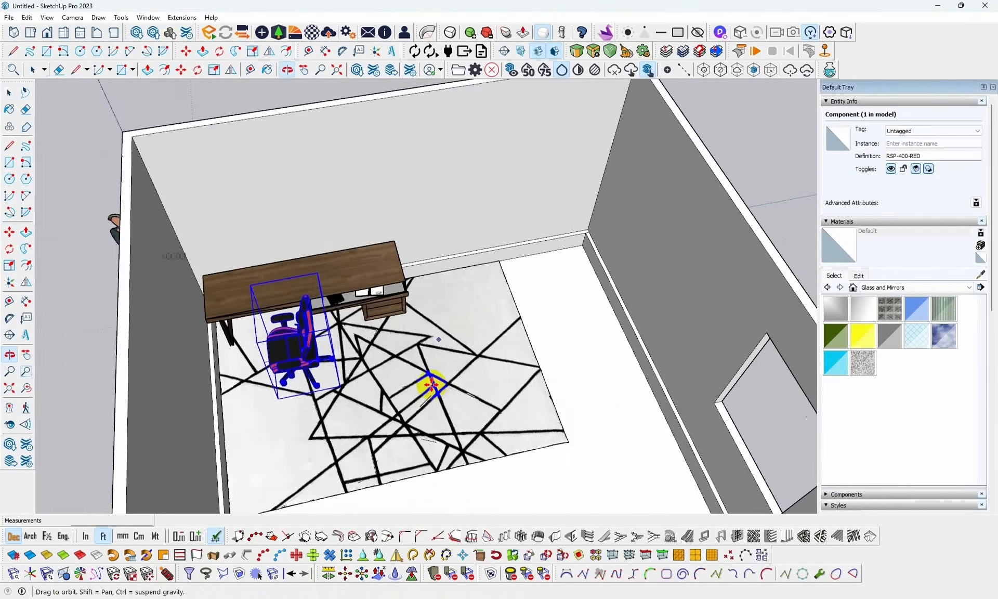
{"action": "scroll", "coordinate": [432, 385], "scroll_direction": "up", "scroll_amount": 2}
{"action": "key", "text": "q"}
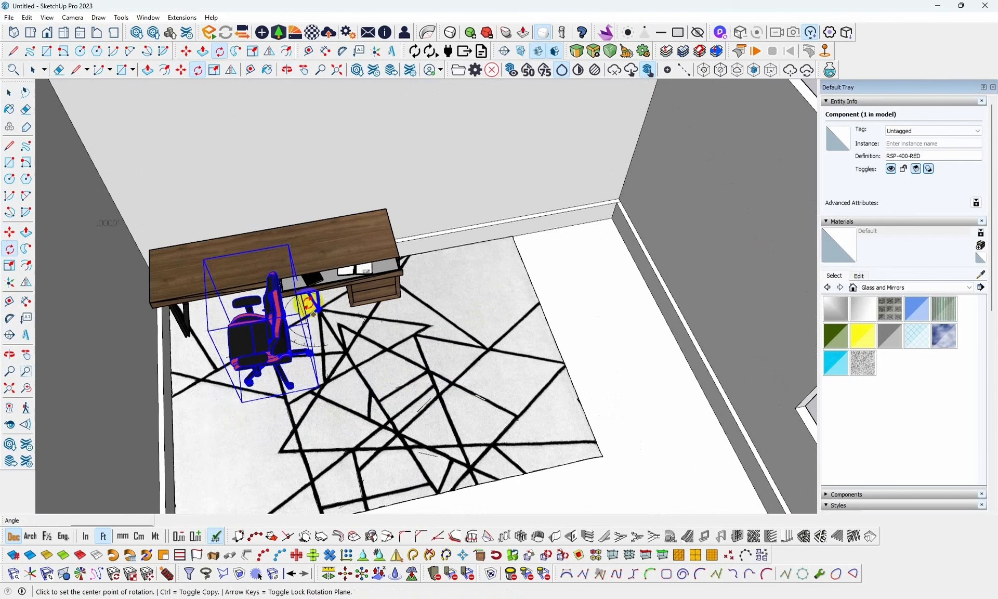
{"action": "left_click", "coordinate": [241, 404]}
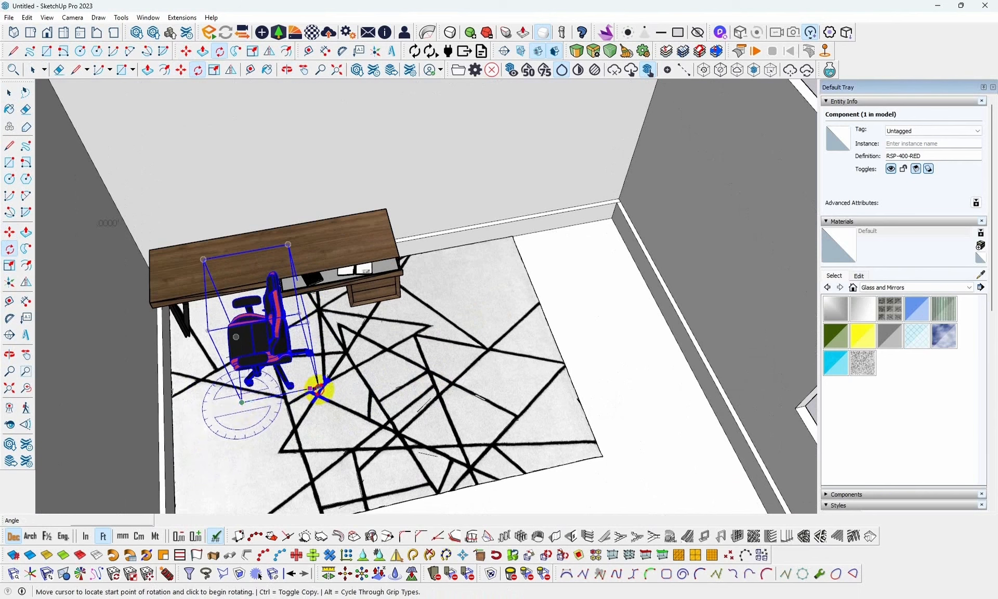
{"action": "left_click", "coordinate": [316, 387]}
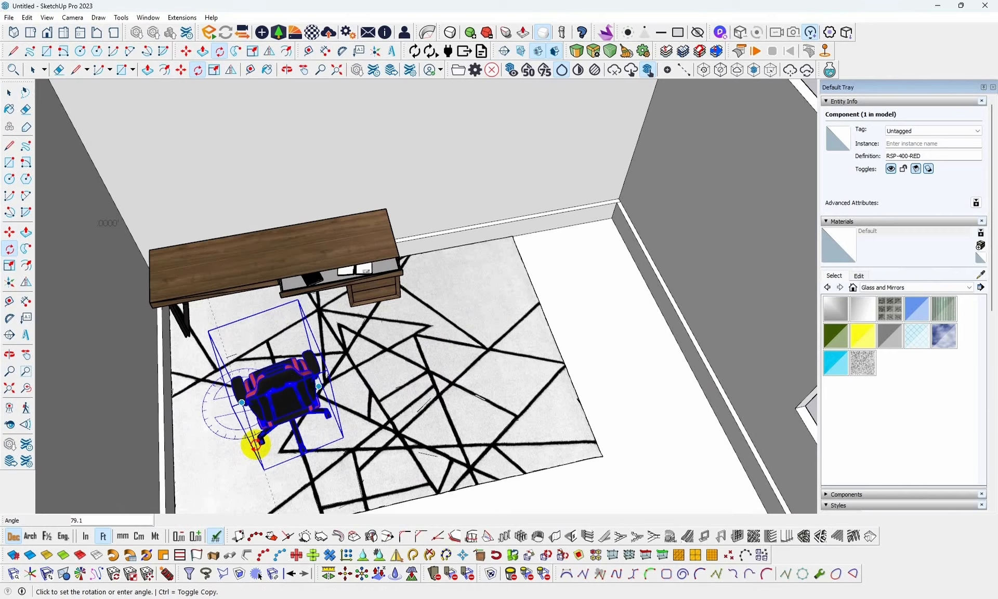
{"action": "key", "text": "Return"}
Move the gaming chair about 2.73 ft across the carpet, close to the front of the desk.
{"action": "middle_click_drag", "start_coordinate": [385, 367], "coordinate": [141, 400]}
{"action": "scroll", "coordinate": [382, 322], "scroll_direction": "down", "scroll_amount": 4}
{"action": "scroll", "coordinate": [310, 337], "scroll_direction": "up", "scroll_amount": 4}
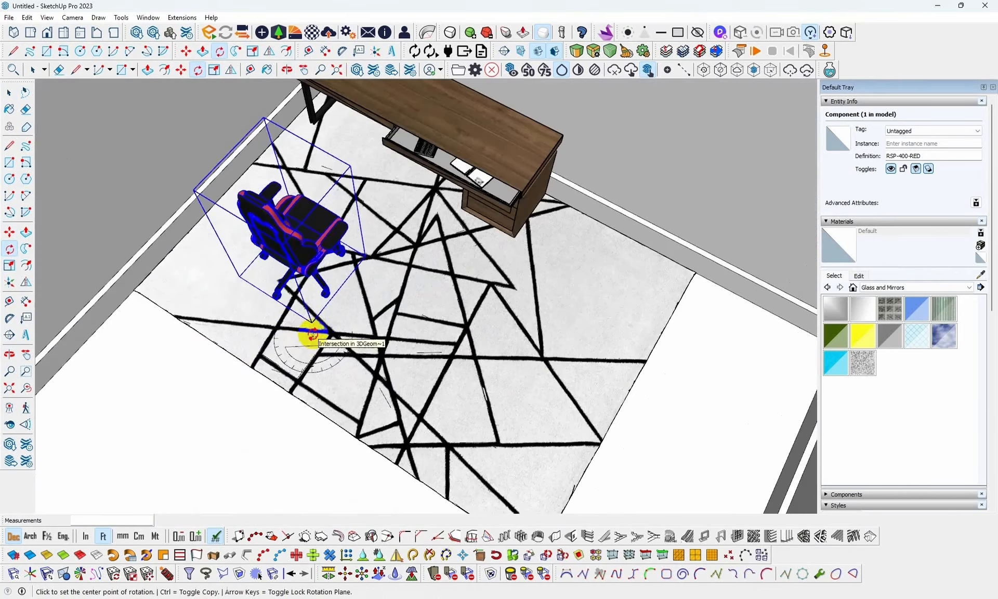
{"action": "key", "text": "m"}
{"action": "scroll", "coordinate": [331, 283], "scroll_direction": "up", "scroll_amount": 3}
{"action": "middle_click_drag", "start_coordinate": [338, 283], "coordinate": [366, 280]}
{"action": "scroll", "coordinate": [368, 386], "scroll_direction": "down", "scroll_amount": 4}
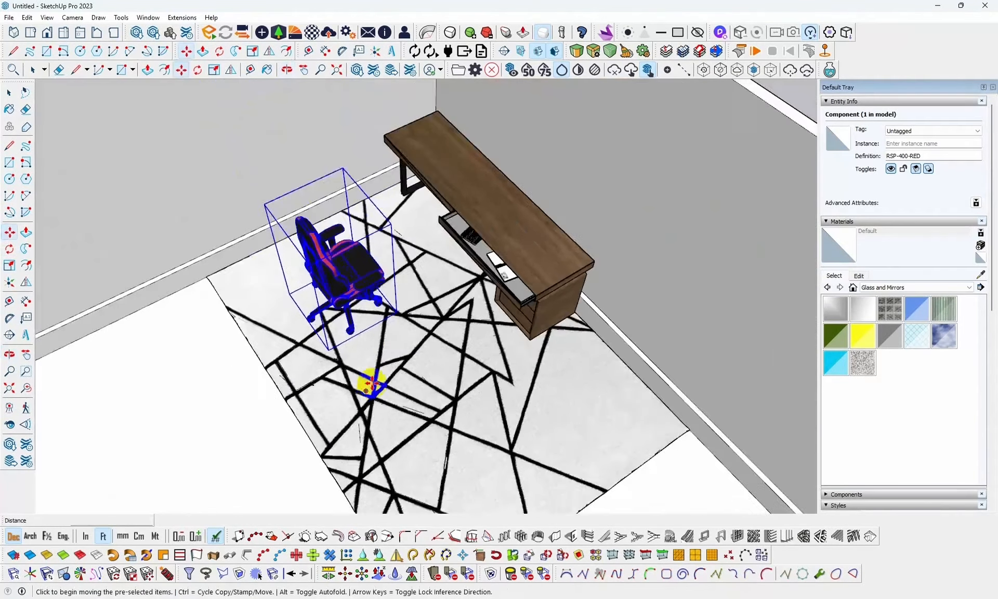
{"action": "middle_click_drag", "start_coordinate": [369, 383], "coordinate": [396, 353]}
{"action": "left_click", "coordinate": [395, 321]}
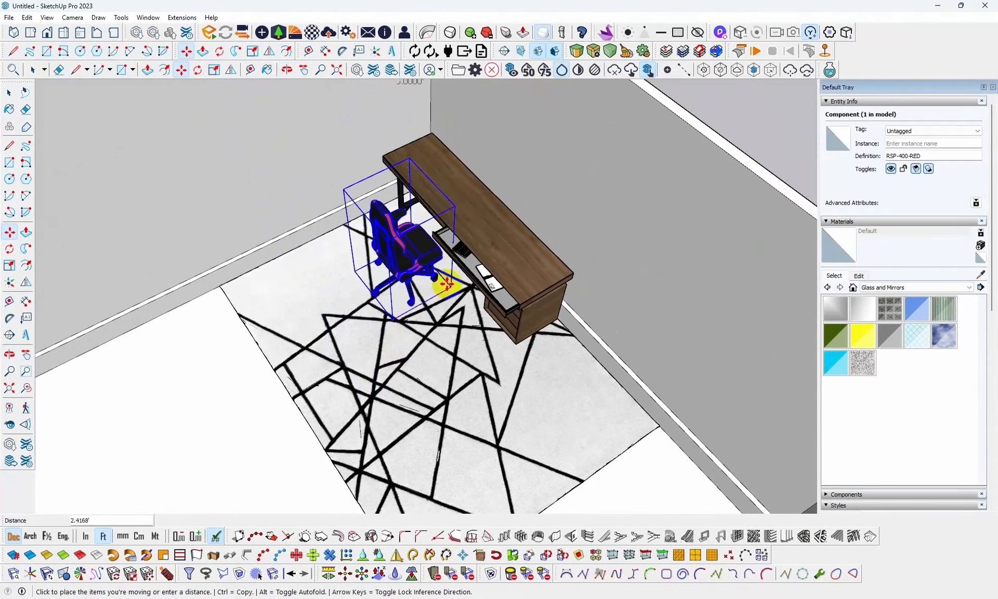
{"action": "left_click", "coordinate": [446, 279]}
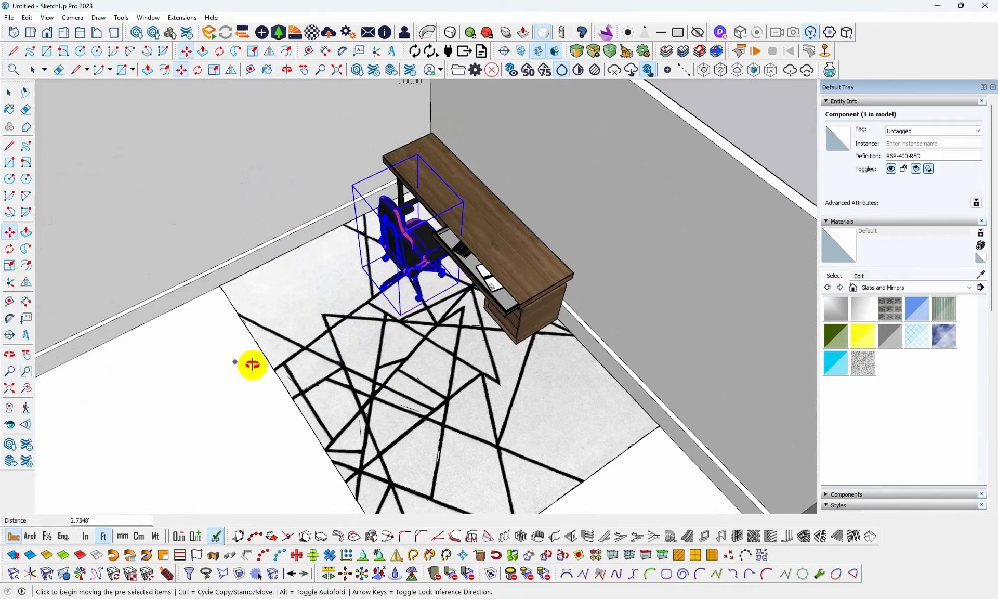
Move the gaming chair about 0.90 ft along the red axis towards the leg end of the desk.
{"action": "middle_click_drag", "start_coordinate": [250, 361], "coordinate": [463, 304]}
{"action": "scroll", "coordinate": [460, 307], "scroll_direction": "up", "scroll_amount": 3}
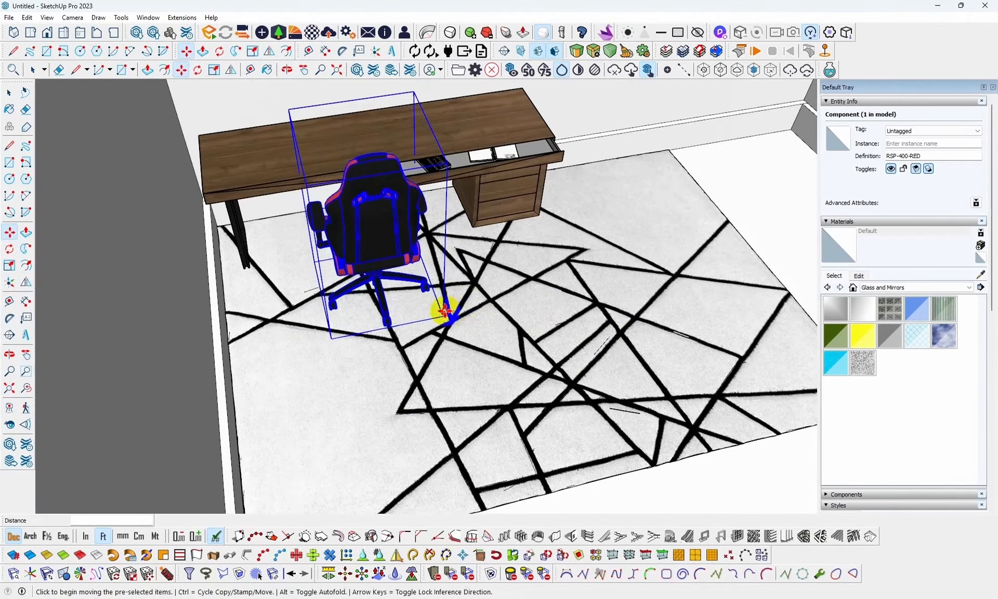
{"action": "left_click", "coordinate": [441, 310]}
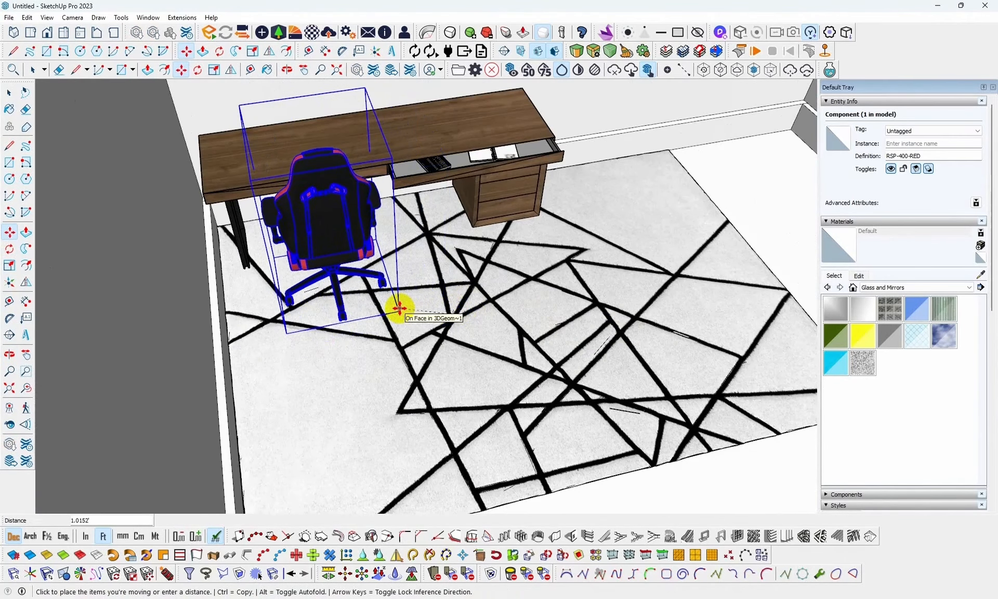
{"action": "key", "text": "Right"}
{"action": "left_click", "coordinate": [403, 309]}
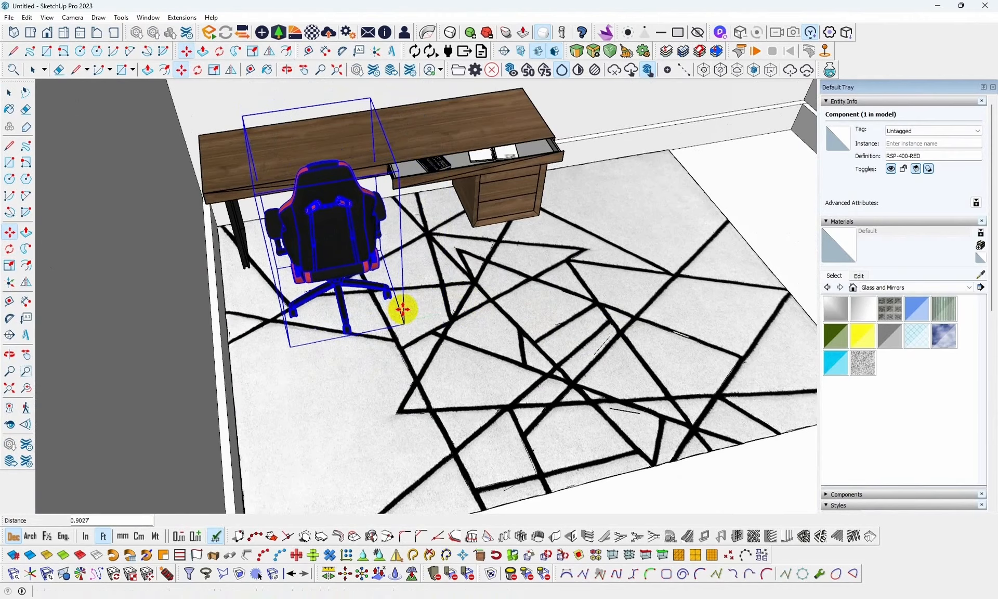
{"action": "middle_click_drag", "start_coordinate": [403, 309], "coordinate": [470, 330]}
{"action": "scroll", "coordinate": [470, 330], "scroll_direction": "down", "scroll_amount": 3}
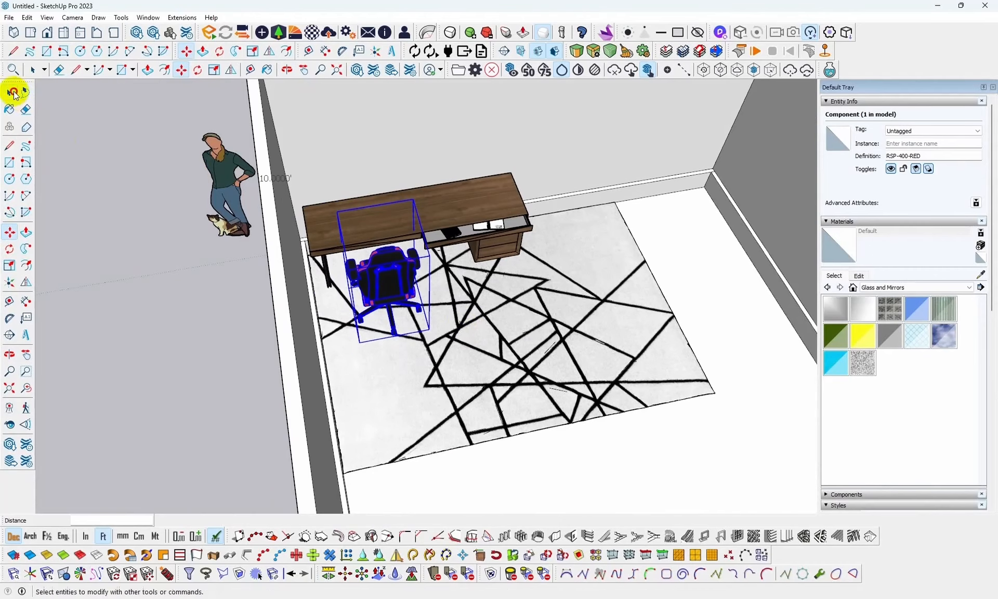
Finish moving the chair, examine the saved scene in the study model and return to the untitled room.
{"action": "left_click", "coordinate": [15, 94]}
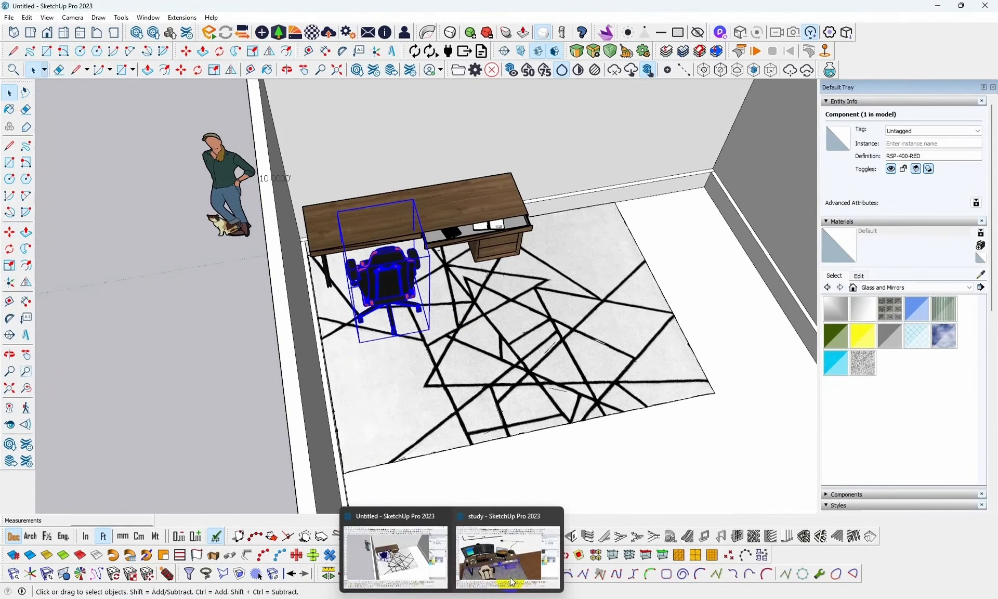
{"action": "left_click", "coordinate": [505, 557]}
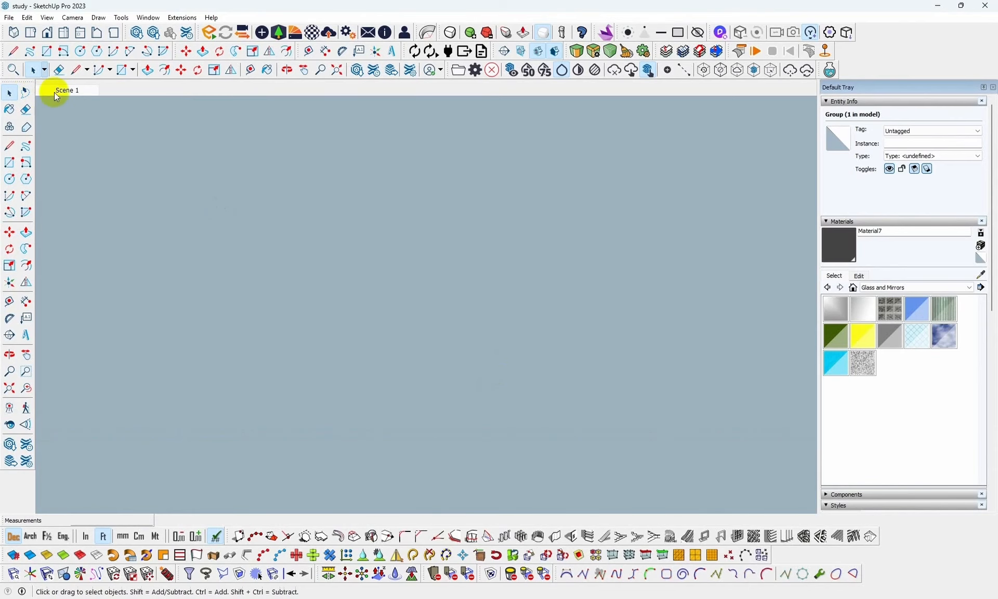
{"action": "scroll", "coordinate": [460, 300], "scroll_direction": "down", "scroll_amount": 5}
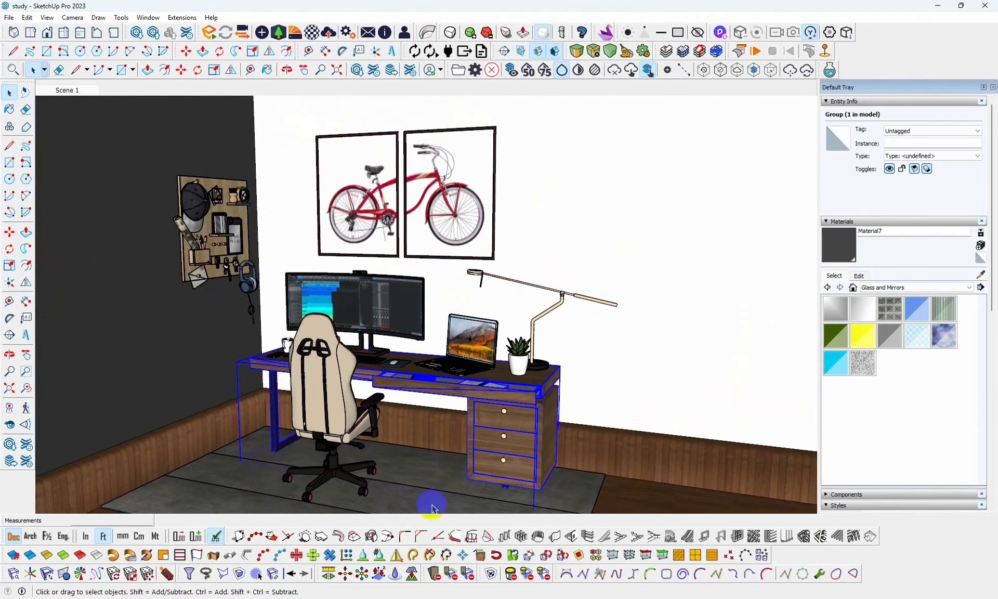
{"action": "left_click", "coordinate": [435, 579]}
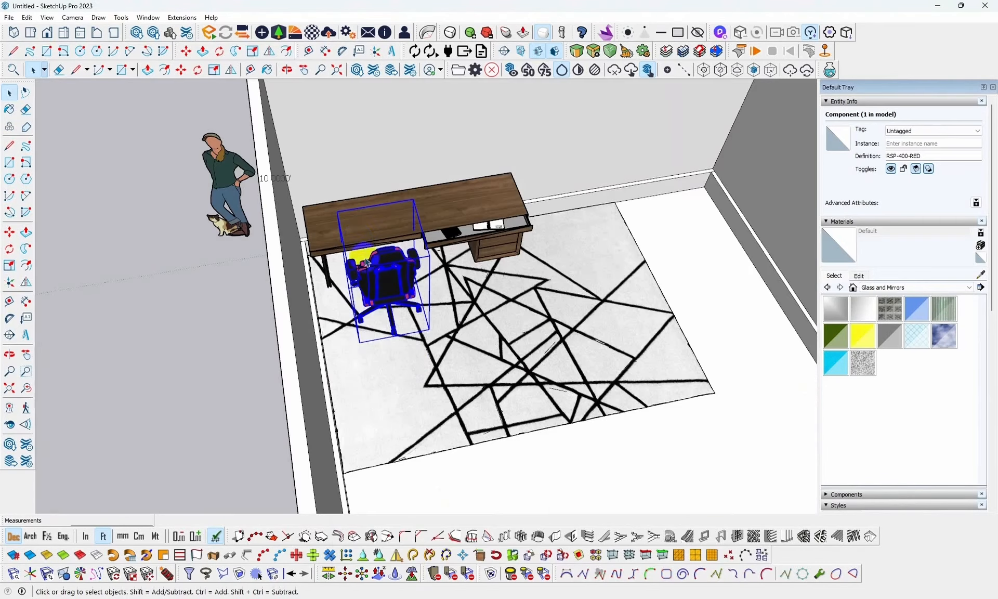
Frame the desk, chair and carpet in a view towards the room's corner and add a scene of it.
{"action": "middle_click_drag", "start_coordinate": [563, 186], "coordinate": [461, 219]}
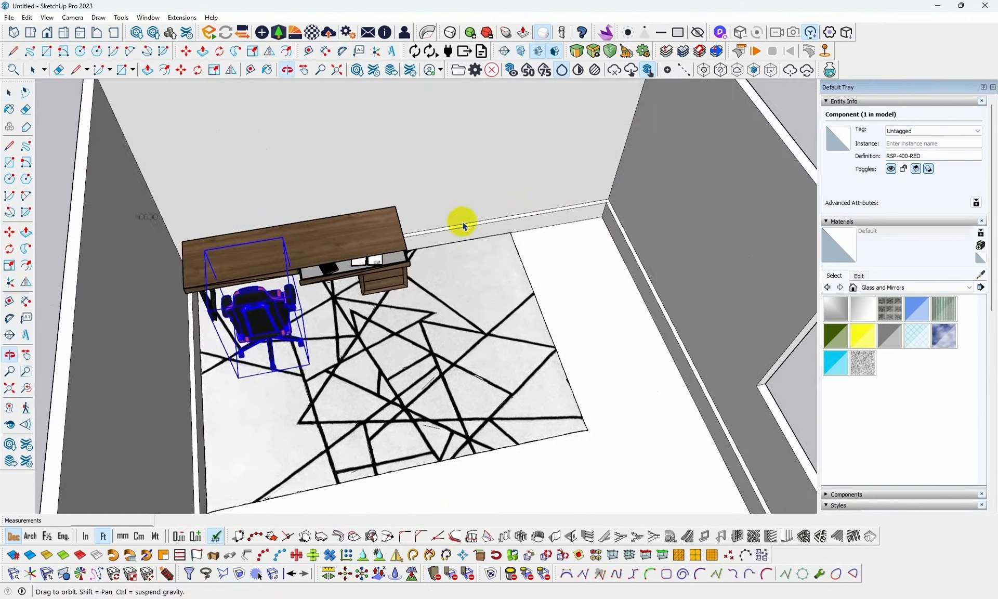
{"action": "scroll", "coordinate": [447, 249], "scroll_direction": "up", "scroll_amount": 3}
{"action": "middle_click_drag", "start_coordinate": [359, 219], "coordinate": [525, 286]}
{"action": "middle_click_drag", "start_coordinate": [609, 278], "coordinate": [482, 265]}
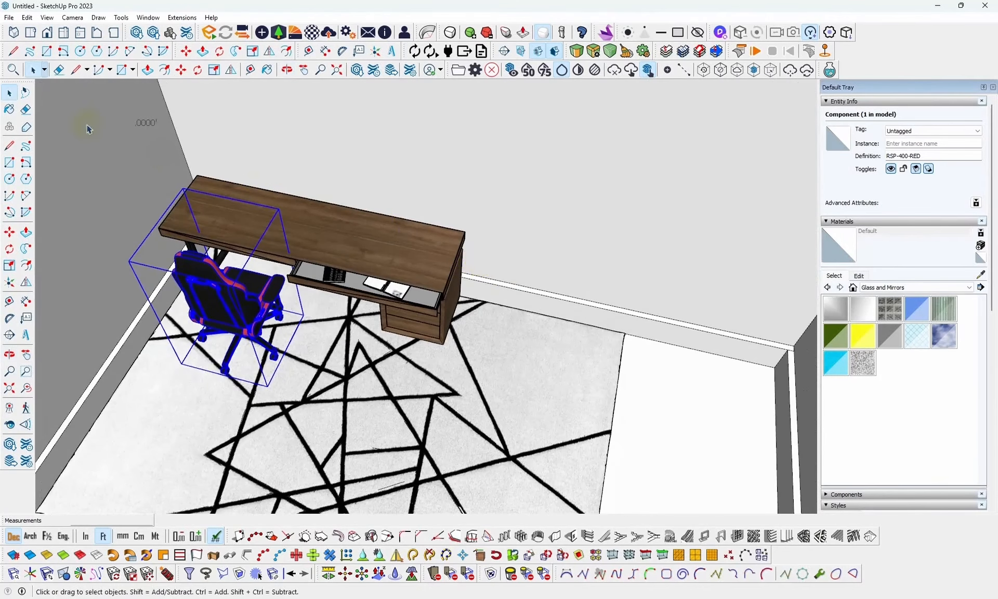
{"action": "middle_click_drag", "start_coordinate": [414, 261], "coordinate": [512, 234]}
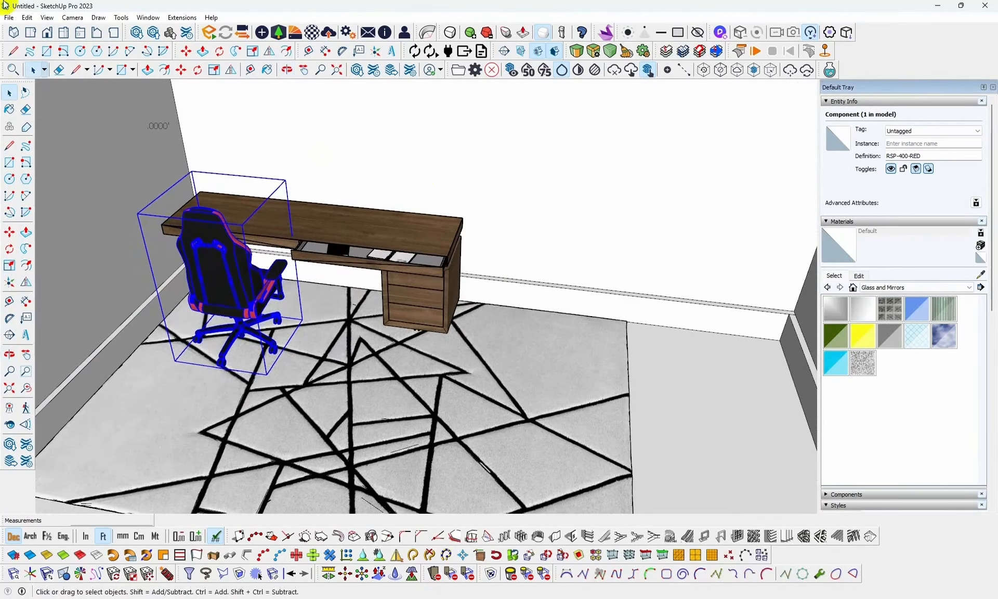
{"action": "left_click", "coordinate": [46, 20]}
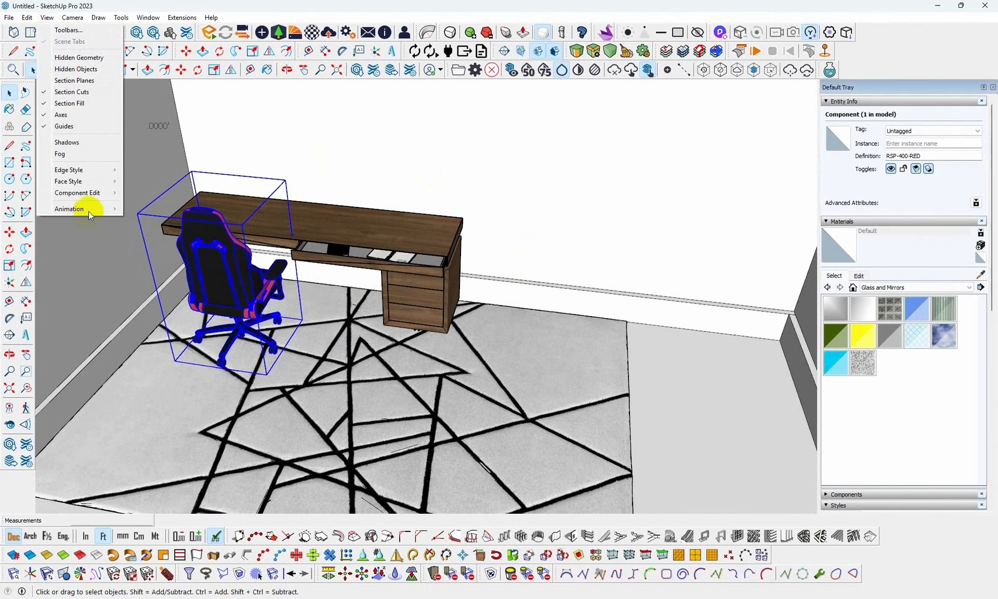
{"action": "mouse_move", "coordinate": [91, 214]}
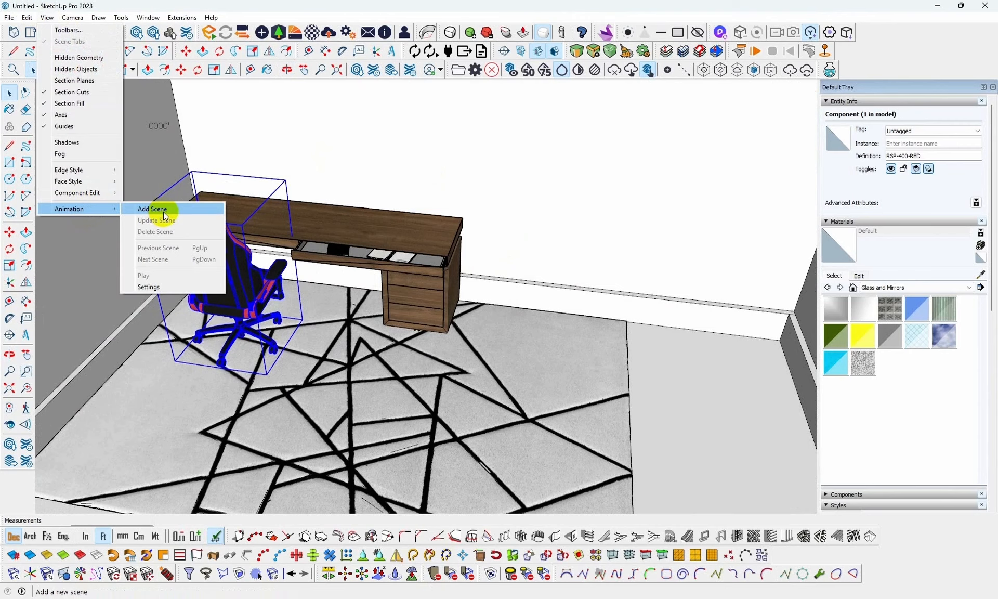
{"action": "left_click", "coordinate": [164, 213]}
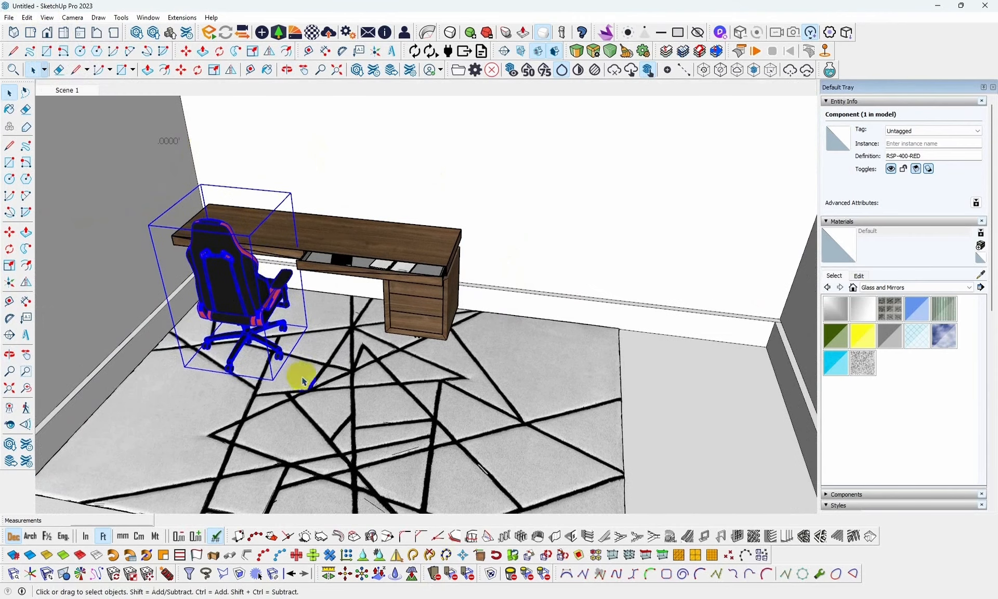
Test the saved scene by orbiting away outside the room and returning to Scene 1.
{"action": "scroll", "coordinate": [302, 379], "scroll_direction": "down", "scroll_amount": 5}
{"action": "middle_click_drag", "start_coordinate": [536, 335], "coordinate": [158, 94]}
{"action": "scroll", "coordinate": [343, 235], "scroll_direction": "up", "scroll_amount": 2}
{"action": "mouse_move", "coordinate": [343, 236]}
{"action": "middle_mouse_down"}
{"action": "mouse_move", "coordinate": [56, 225]}
{"action": "mouse_move", "coordinate": [217, 267]}
{"action": "mouse_move", "coordinate": [470, 127]}
{"action": "mouse_move", "coordinate": [530, 233]}
{"action": "middle_mouse_up"}
{"action": "scroll", "coordinate": [486, 297], "scroll_direction": "up", "scroll_amount": 4}
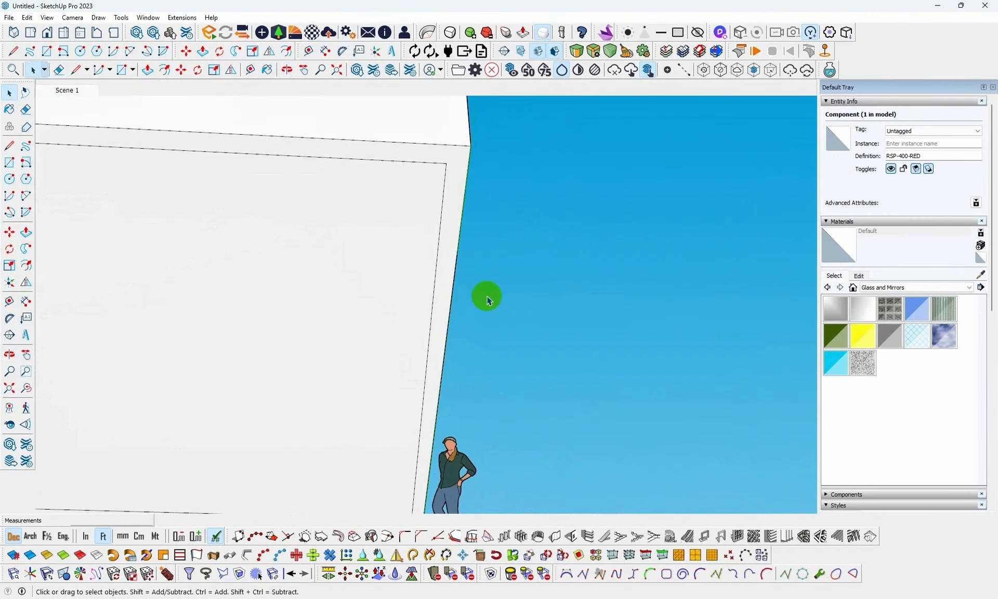
{"action": "middle_click_drag", "start_coordinate": [485, 296], "coordinate": [69, 164]}
{"action": "left_click", "coordinate": [75, 91]}
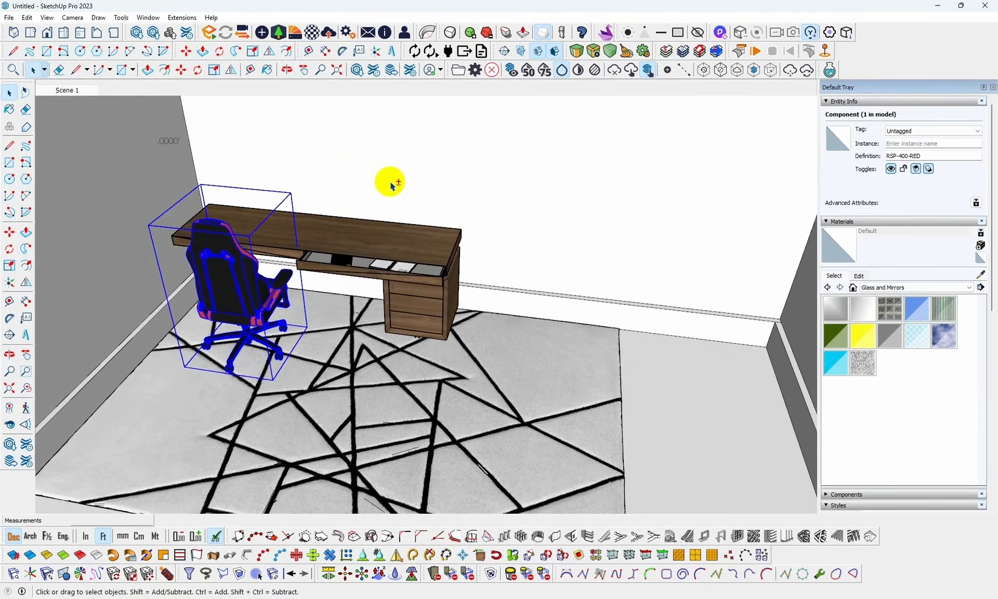
Open 3D Warehouse and replace the gaming chair search with one for "laptop".
{"action": "middle_click_drag", "start_coordinate": [389, 182], "coordinate": [504, 267]}
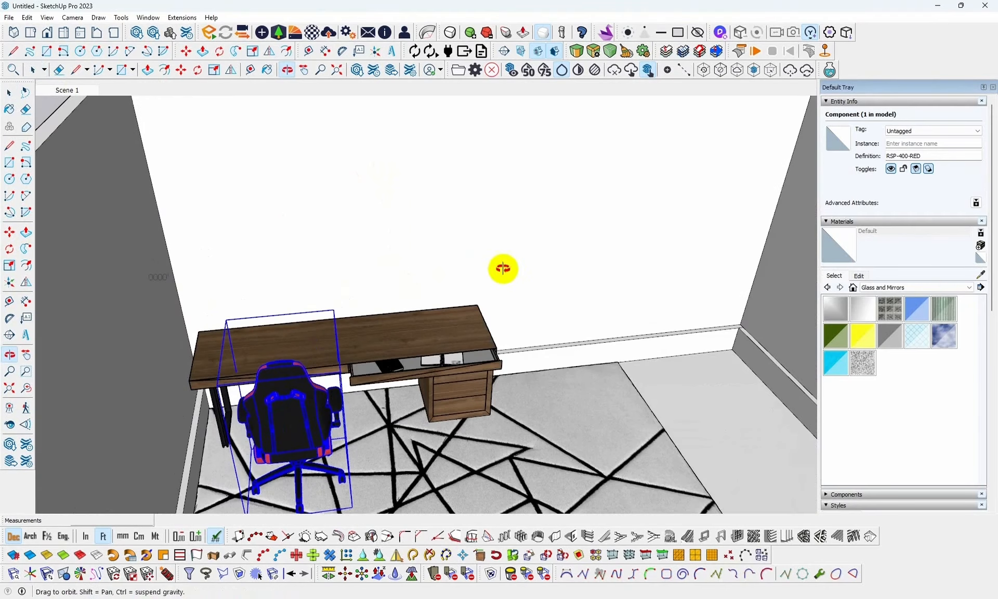
{"action": "left_click", "coordinate": [140, 34]}
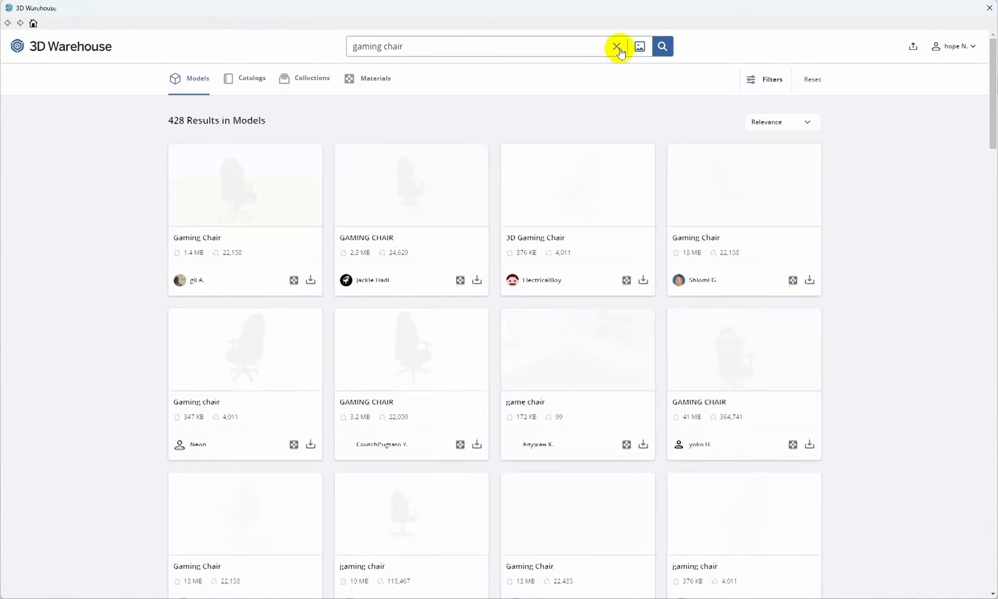
{"action": "left_click", "coordinate": [617, 47]}
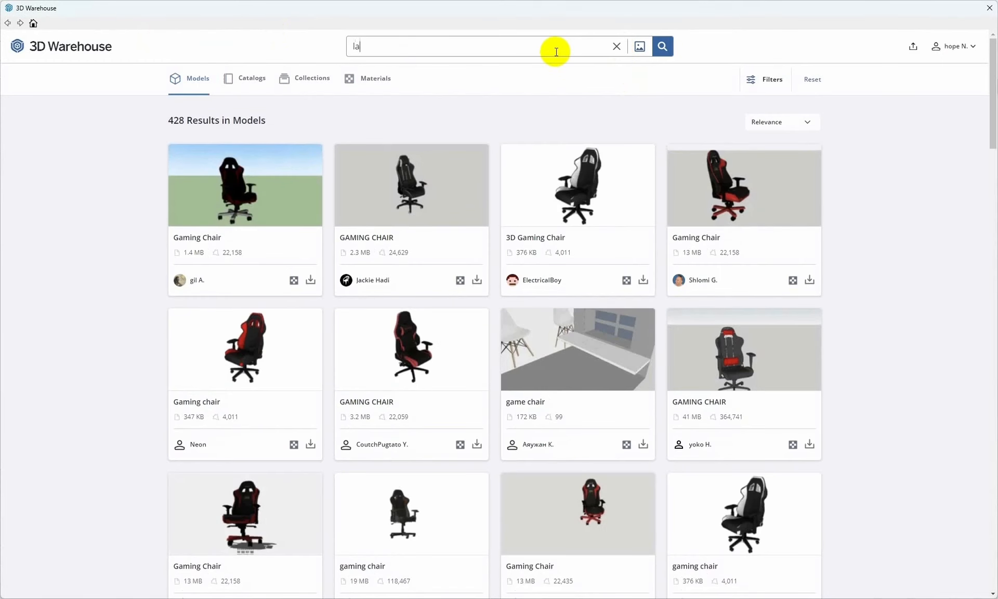
{"action": "key", "text": "Return"}
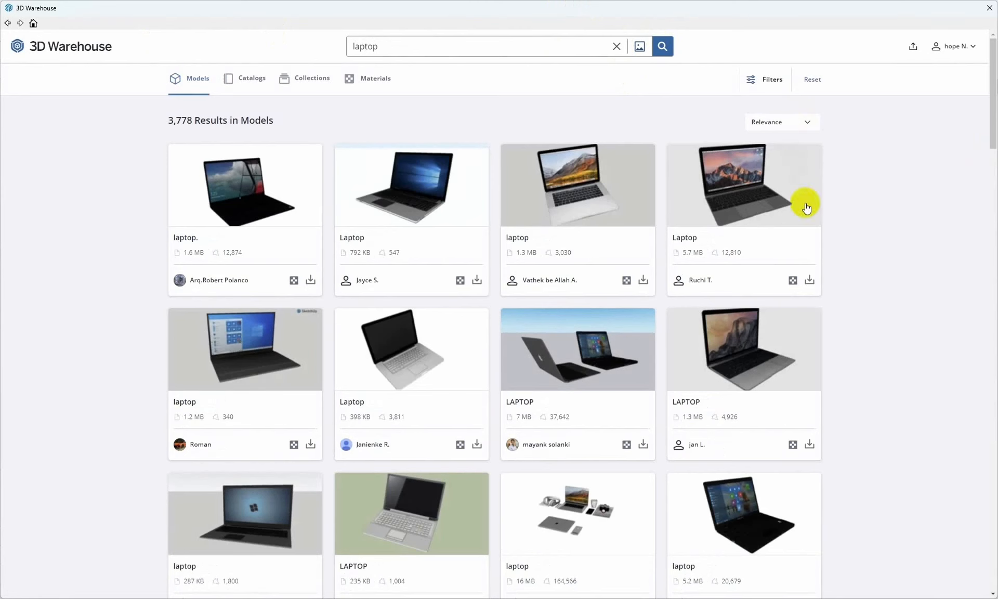
Load the dark MacBook-style "Laptop" model (5.7 MB) directly into the study model and place it at the room.
{"action": "left_click", "coordinate": [810, 281]}
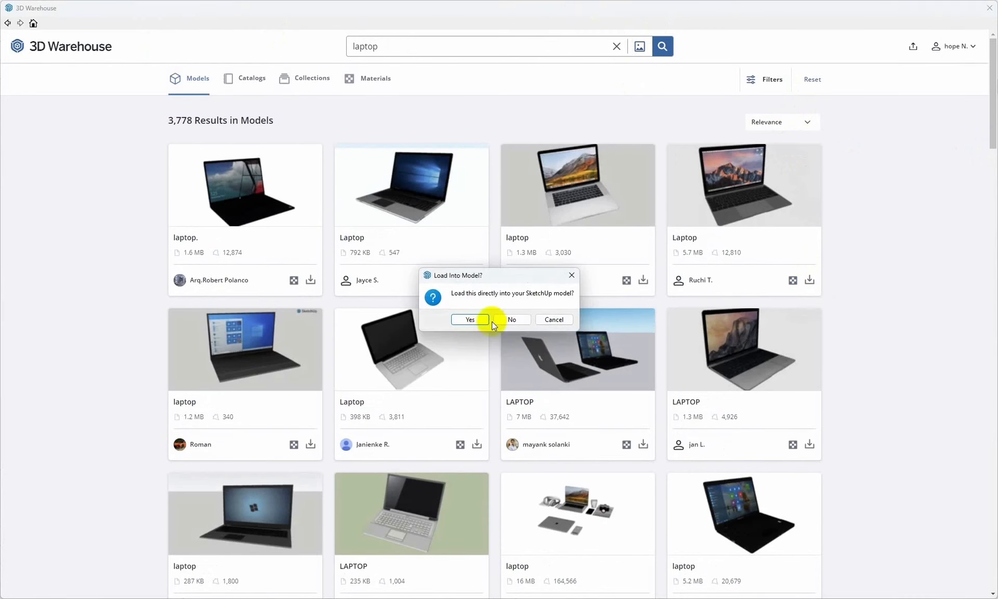
{"action": "left_click", "coordinate": [471, 320]}
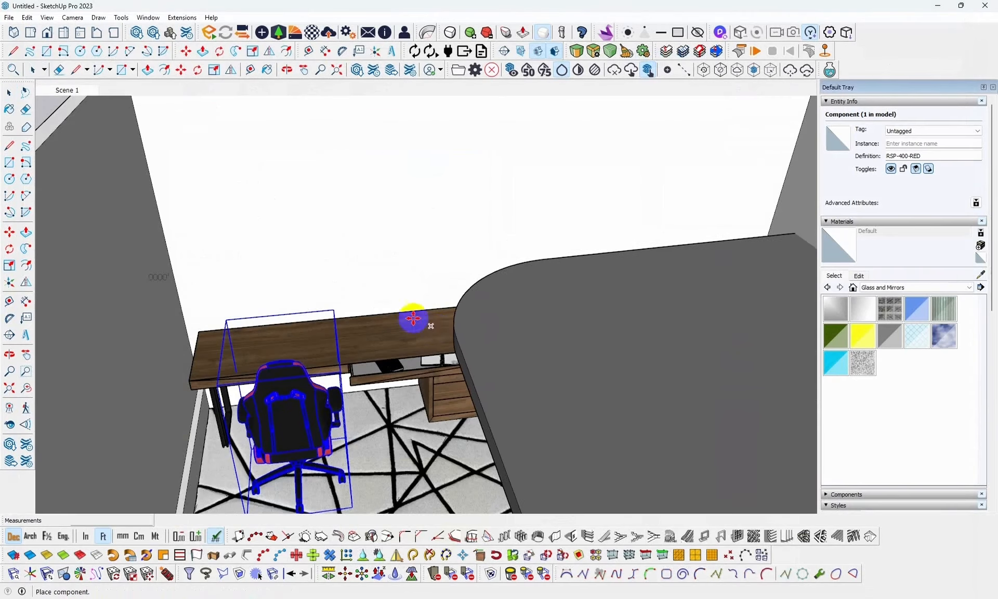
{"action": "scroll", "coordinate": [413, 318], "scroll_direction": "down", "scroll_amount": 10}
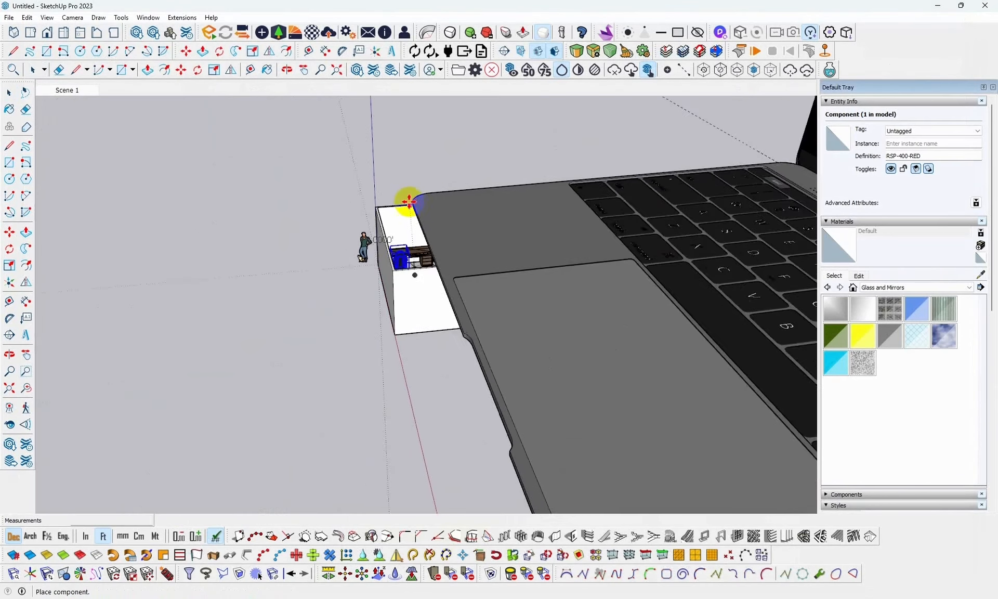
{"action": "middle_click_drag", "start_coordinate": [413, 196], "coordinate": [610, 266]}
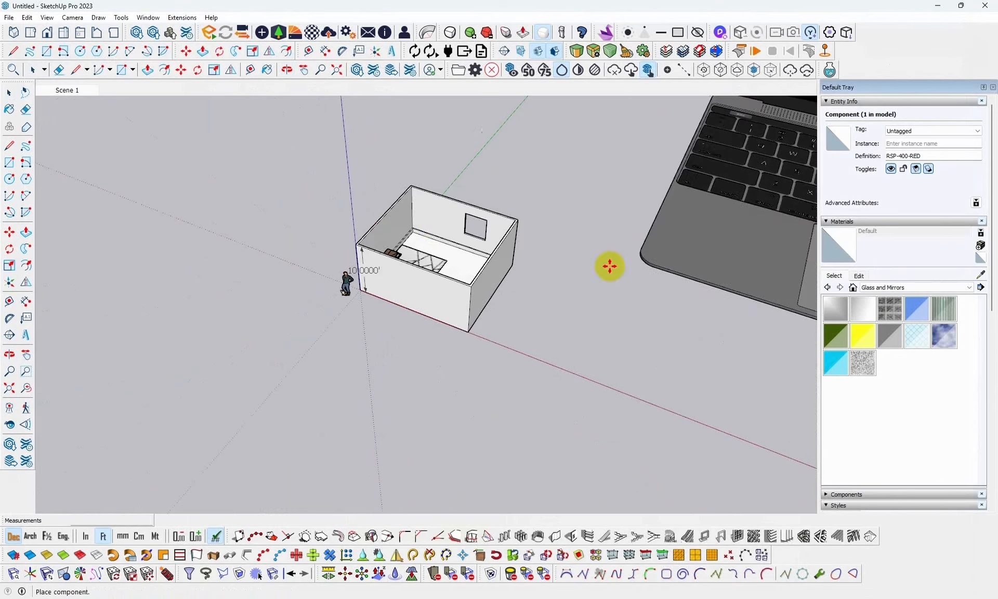
{"action": "left_click", "coordinate": [430, 228]}
Shrink the oversized laptop uniformly in three passes, by factors of about 0.13, 0.50 and 0.50.
{"action": "scroll", "coordinate": [462, 251], "scroll_direction": "down", "scroll_amount": 3}
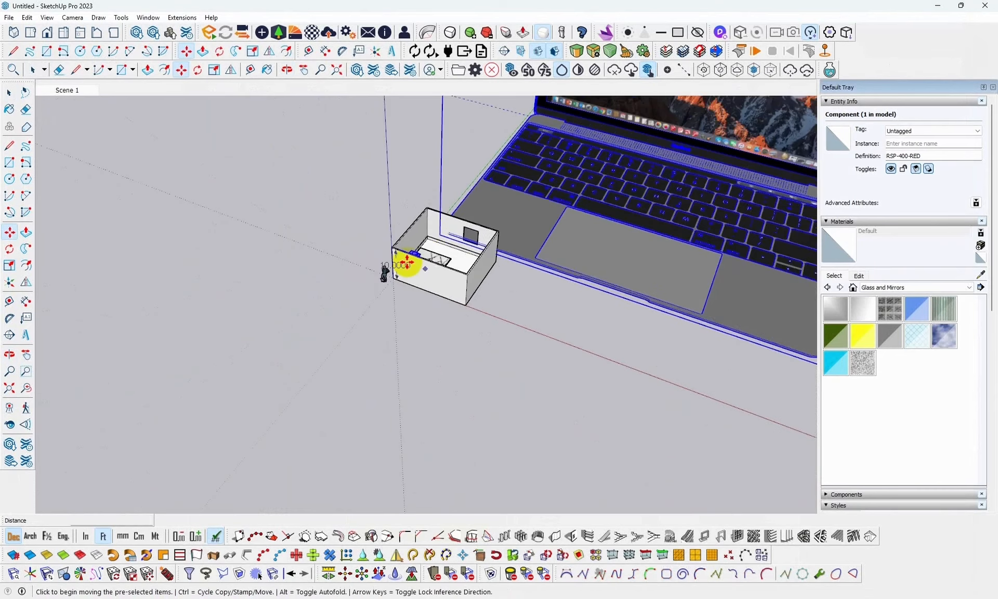
{"action": "scroll", "coordinate": [406, 260], "scroll_direction": "down", "scroll_amount": 2}
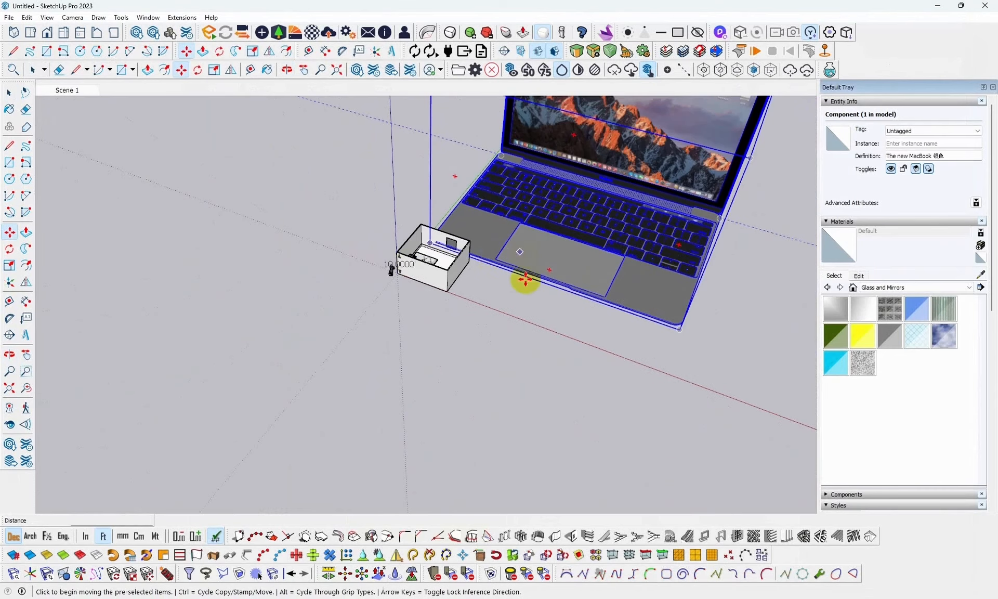
{"action": "key", "text": "s"}
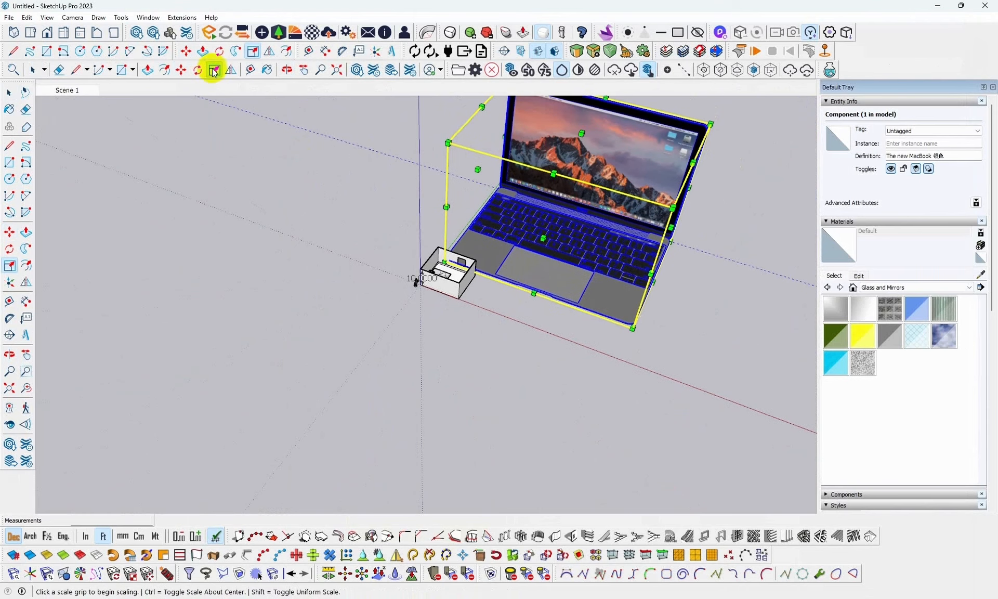
{"action": "left_click", "coordinate": [711, 124]}
{"action": "left_click", "coordinate": [478, 249]}
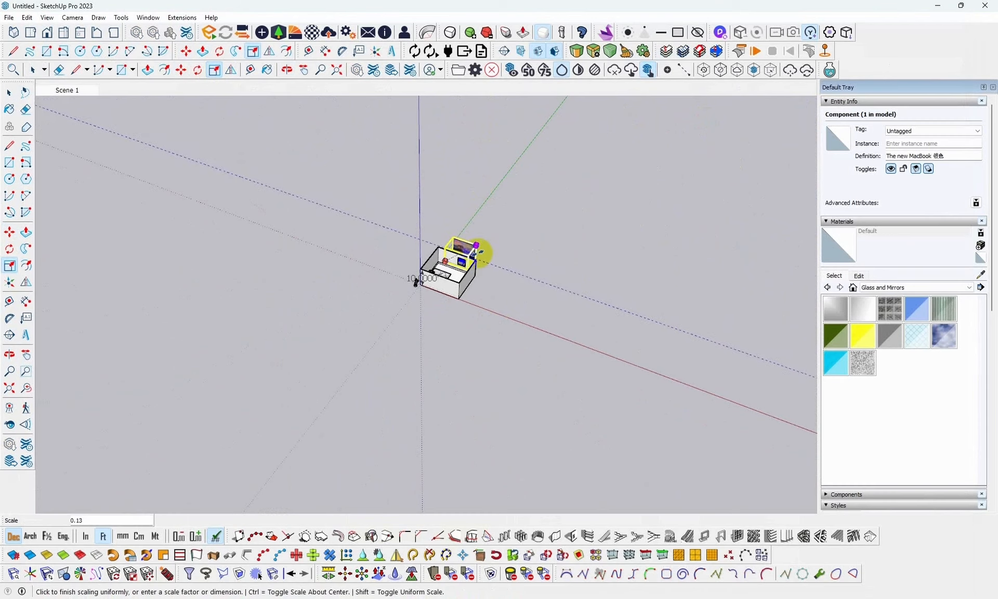
{"action": "scroll", "coordinate": [481, 247], "scroll_direction": "up", "scroll_amount": 8}
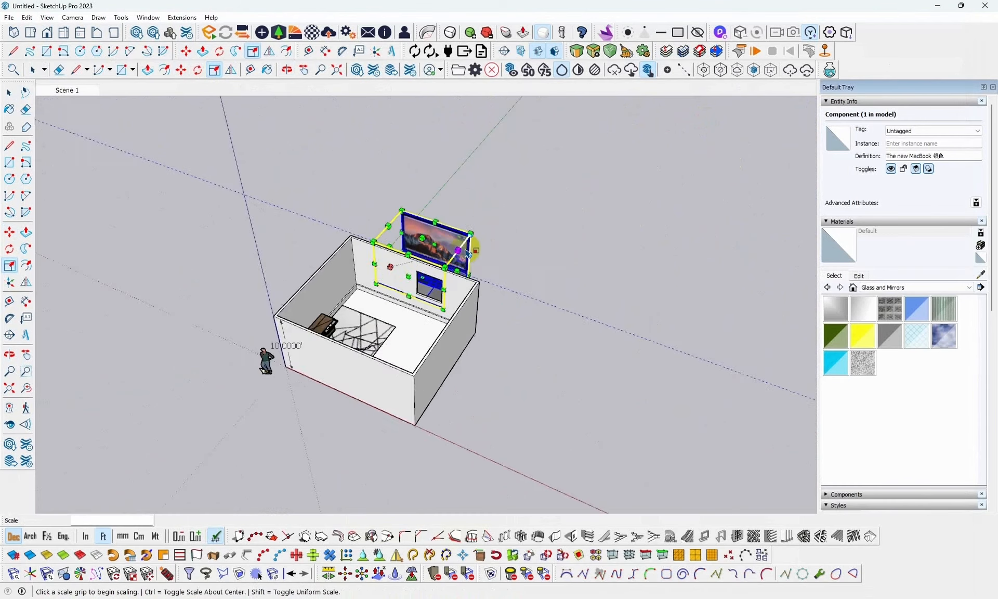
{"action": "left_click", "coordinate": [475, 227]}
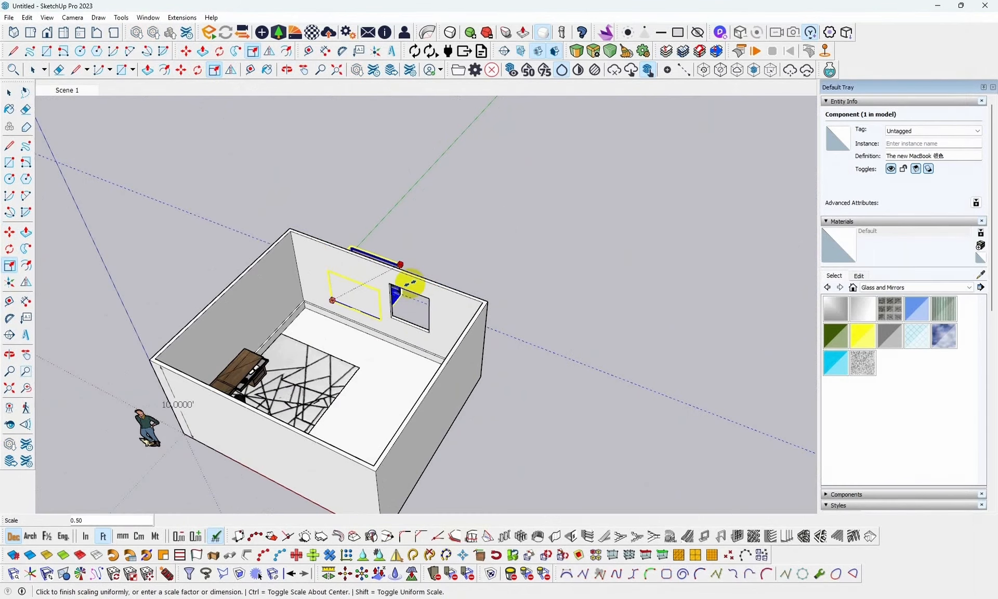
{"action": "left_click", "coordinate": [412, 288]}
{"action": "scroll", "coordinate": [418, 279], "scroll_direction": "up", "scroll_amount": 2}
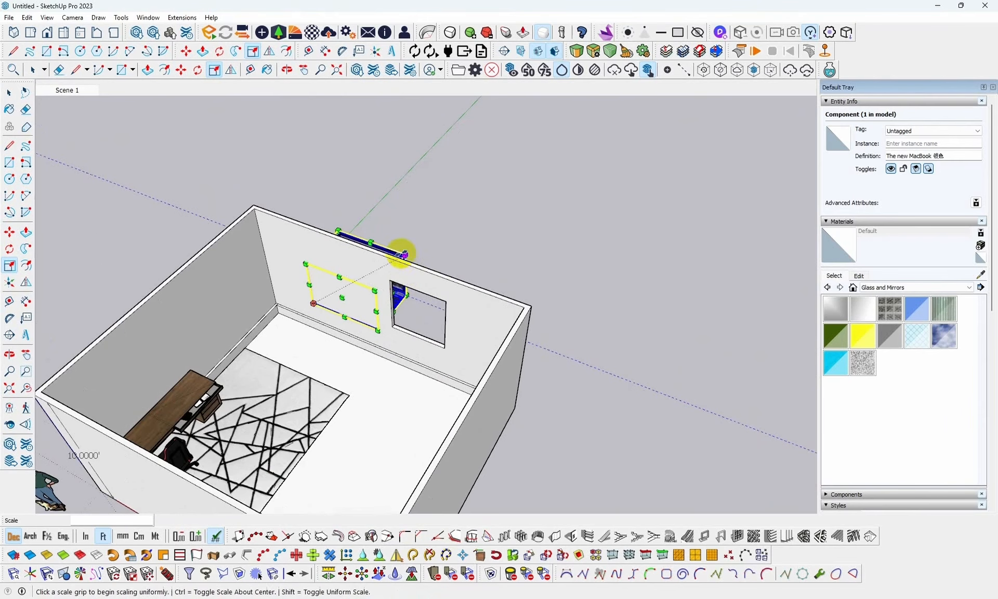
{"action": "left_click", "coordinate": [405, 255]}
{"action": "left_click", "coordinate": [370, 291]}
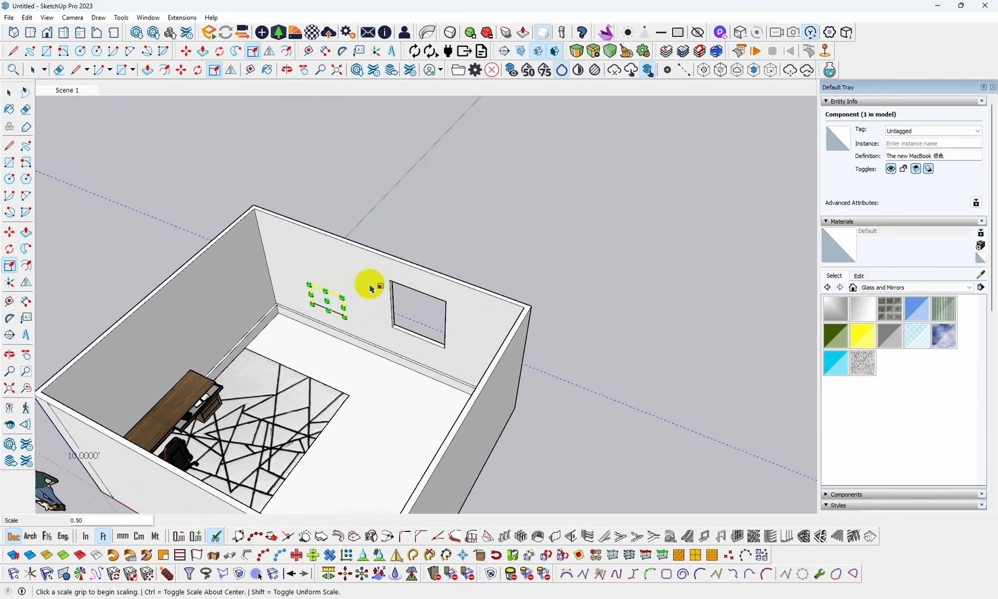
Move the laptop from the window wall to the drawer end of the desk.
{"action": "key", "text": "m"}
{"action": "left_click", "coordinate": [337, 324]}
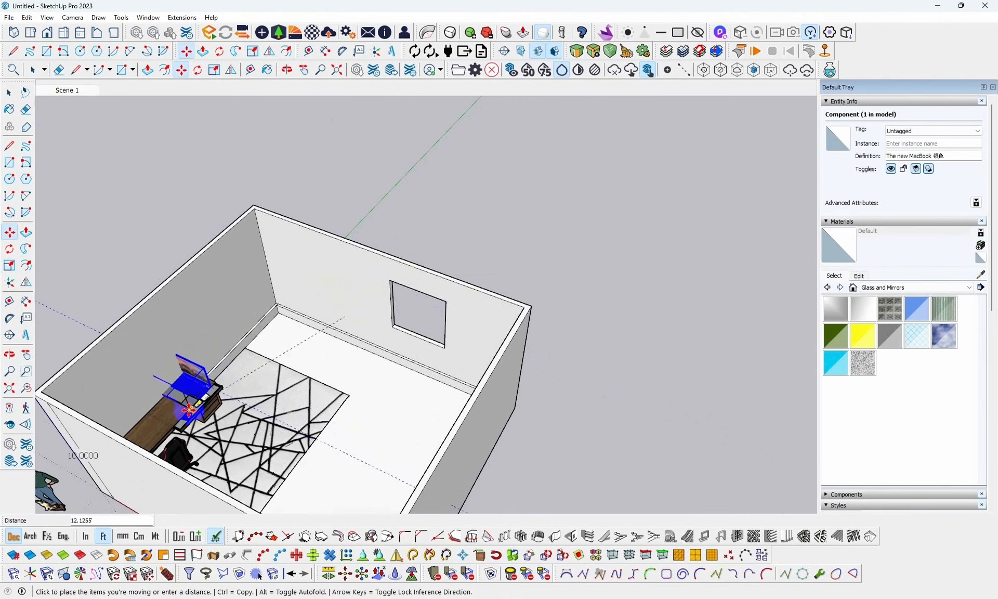
{"action": "left_click", "coordinate": [194, 397]}
Scale the laptop at the desk down uniformly by a factor of about 0.57.
{"action": "scroll", "coordinate": [203, 384], "scroll_direction": "up", "scroll_amount": 4}
{"action": "middle_click_drag", "start_coordinate": [289, 381], "coordinate": [230, 405]}
{"action": "scroll", "coordinate": [230, 405], "scroll_direction": "down", "scroll_amount": 5}
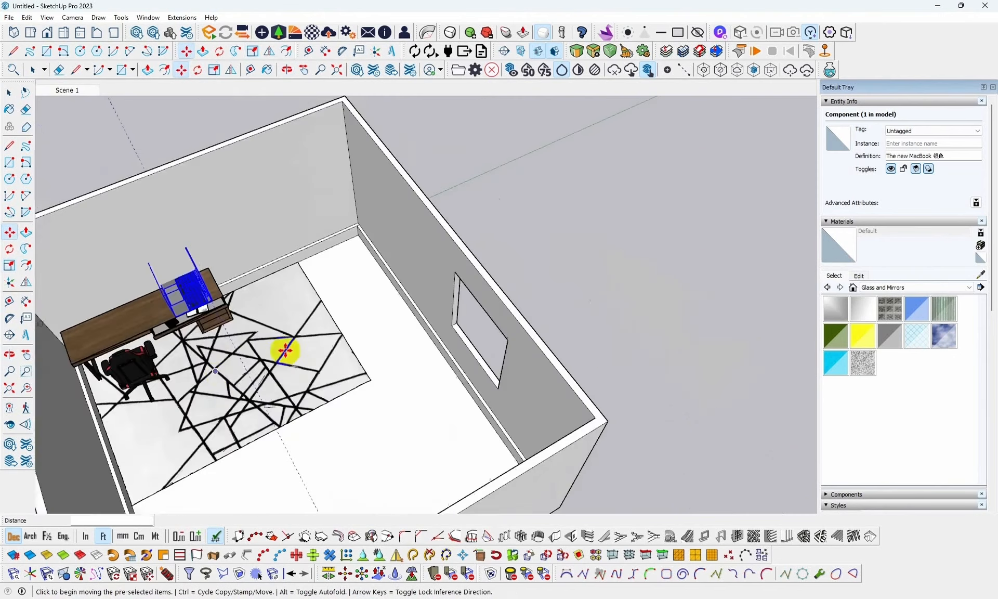
{"action": "middle_click_drag", "start_coordinate": [286, 350], "coordinate": [231, 223]}
{"action": "scroll", "coordinate": [250, 224], "scroll_direction": "up", "scroll_amount": 5}
{"action": "scroll", "coordinate": [250, 224], "scroll_direction": "up", "scroll_amount": 3}
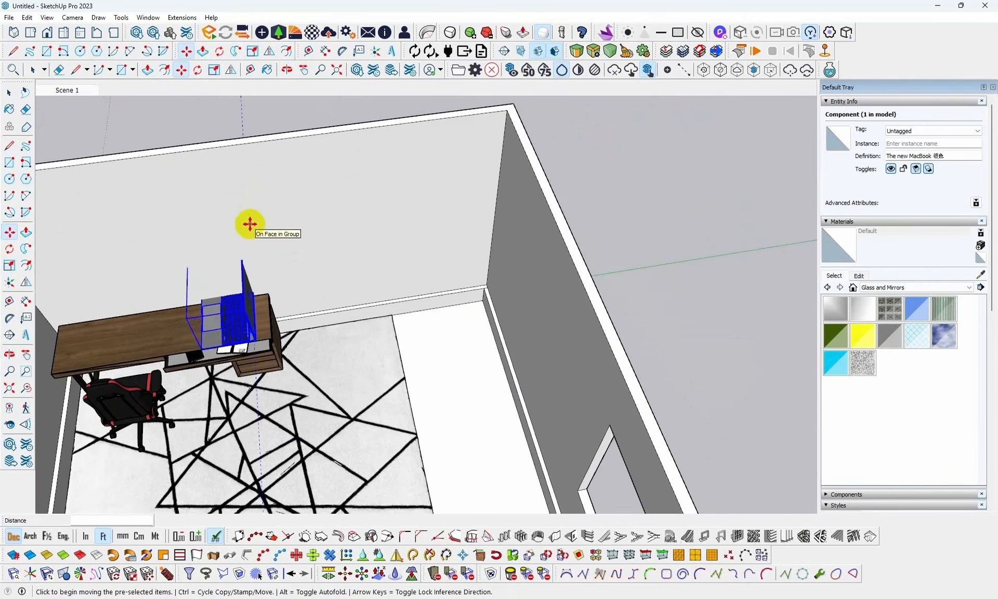
{"action": "key", "text": "s"}
{"action": "left_click", "coordinate": [241, 252]}
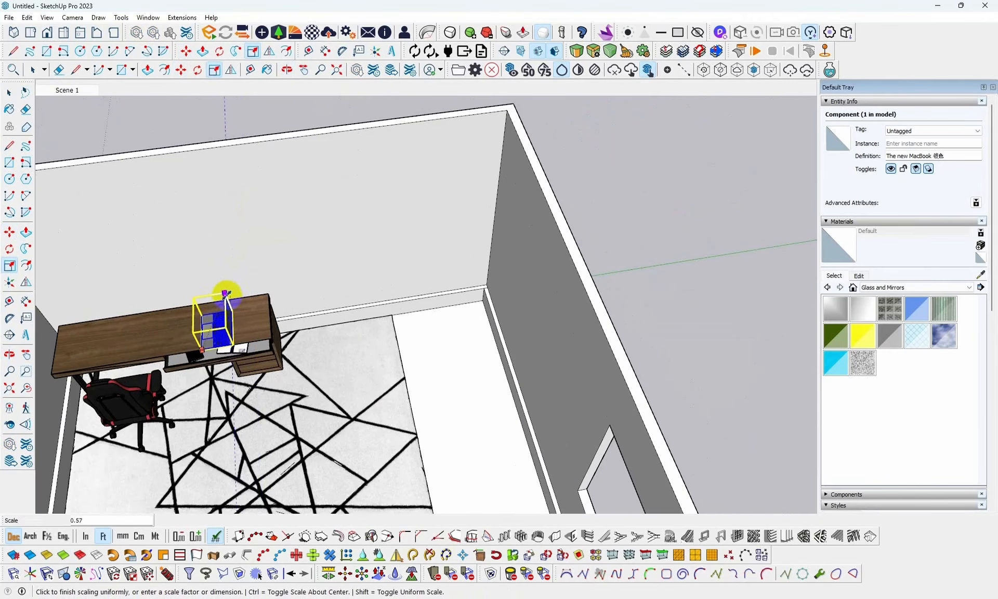
{"action": "left_click", "coordinate": [227, 299]}
Rotate the laptop 90 degrees in the horizontal plane so its screen faces the front of the desk.
{"action": "scroll", "coordinate": [221, 337], "scroll_direction": "up", "scroll_amount": 5}
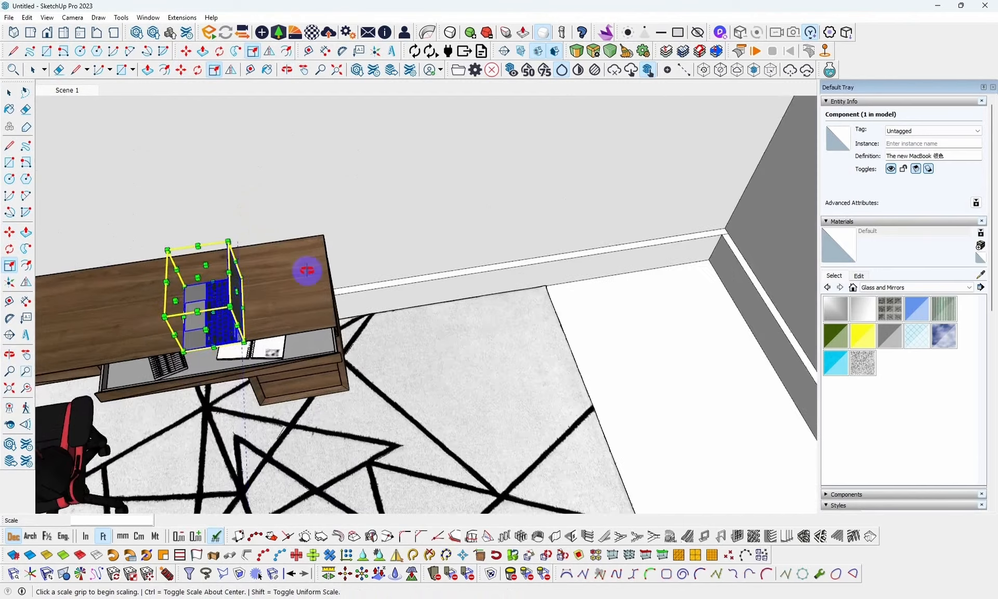
{"action": "middle_click_drag", "start_coordinate": [307, 271], "coordinate": [348, 330]}
{"action": "scroll", "coordinate": [349, 334], "scroll_direction": "up", "scroll_amount": 2}
{"action": "scroll", "coordinate": [348, 331], "scroll_direction": "down", "scroll_amount": 3}
{"action": "middle_click_drag", "start_coordinate": [446, 341], "coordinate": [342, 413]}
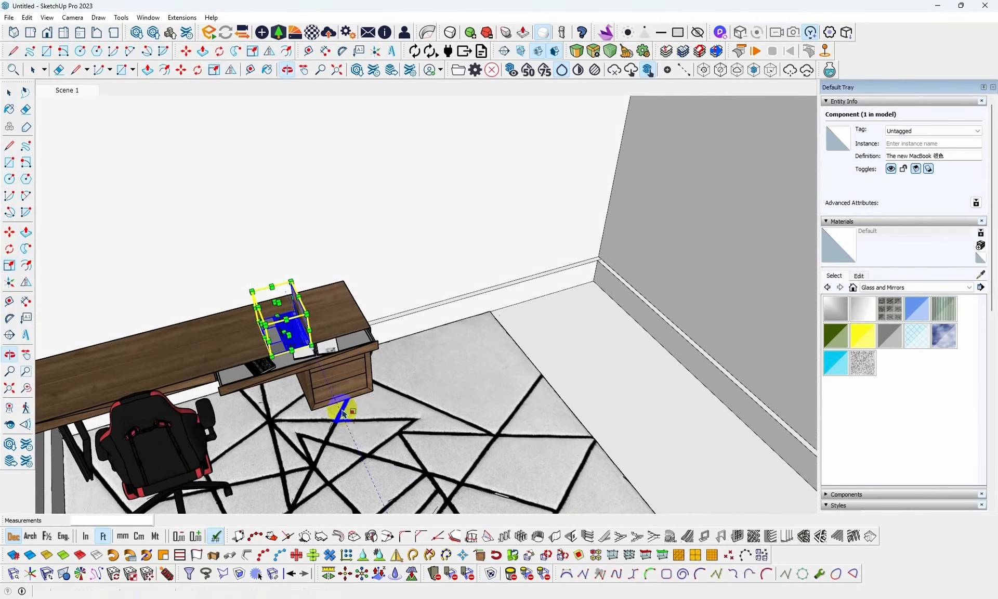
{"action": "key", "text": "q"}
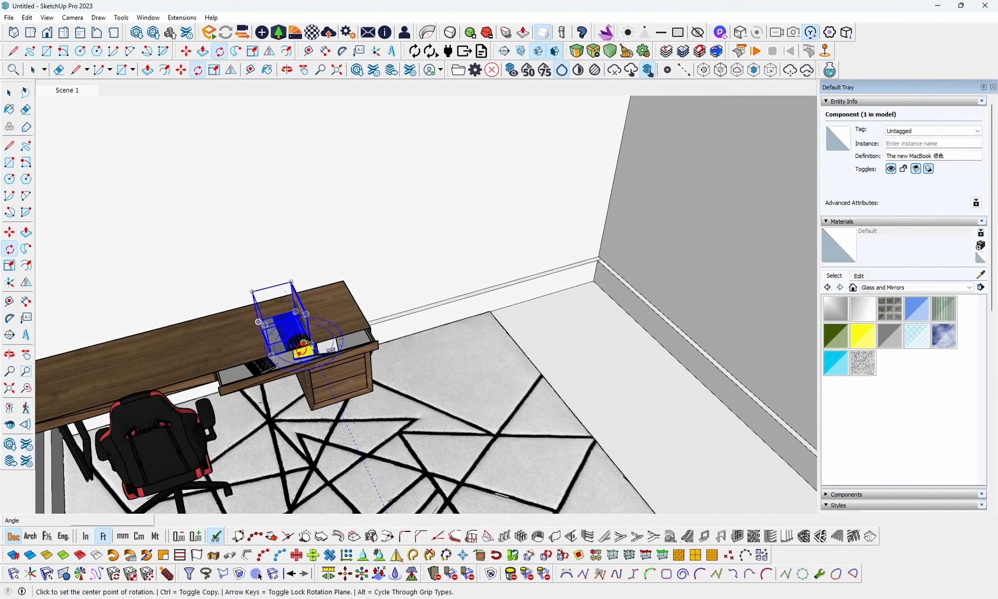
{"action": "middle_click_drag", "start_coordinate": [303, 348], "coordinate": [279, 358]}
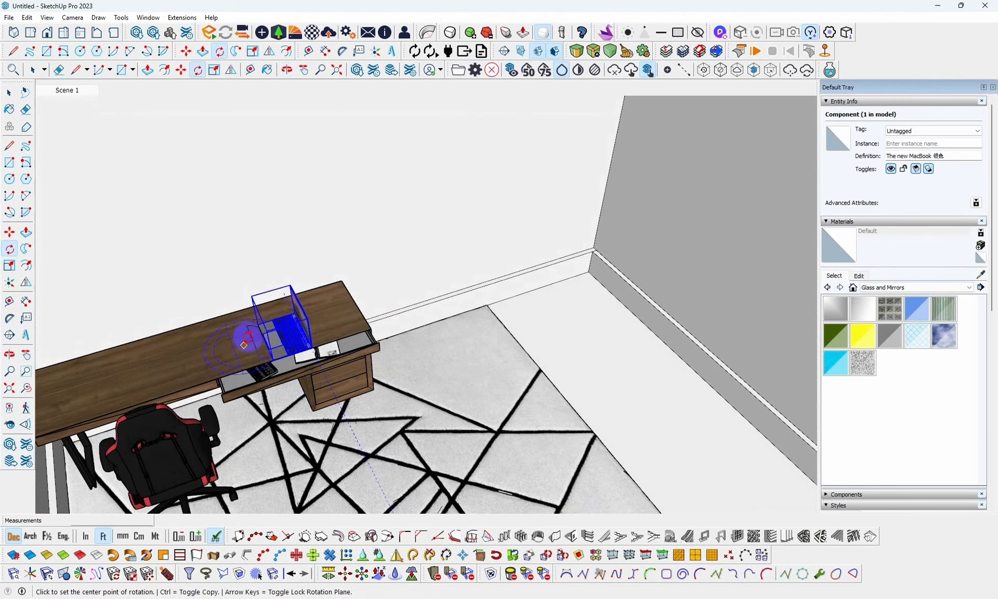
{"action": "left_click", "coordinate": [258, 326]}
{"action": "left_click", "coordinate": [273, 360]}
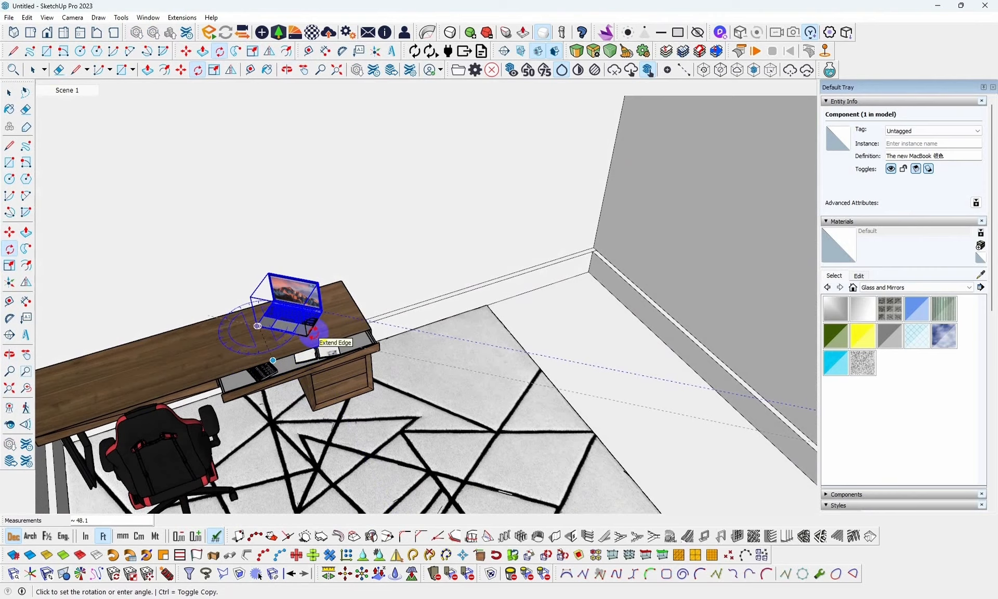
{"action": "key", "text": "Return"}
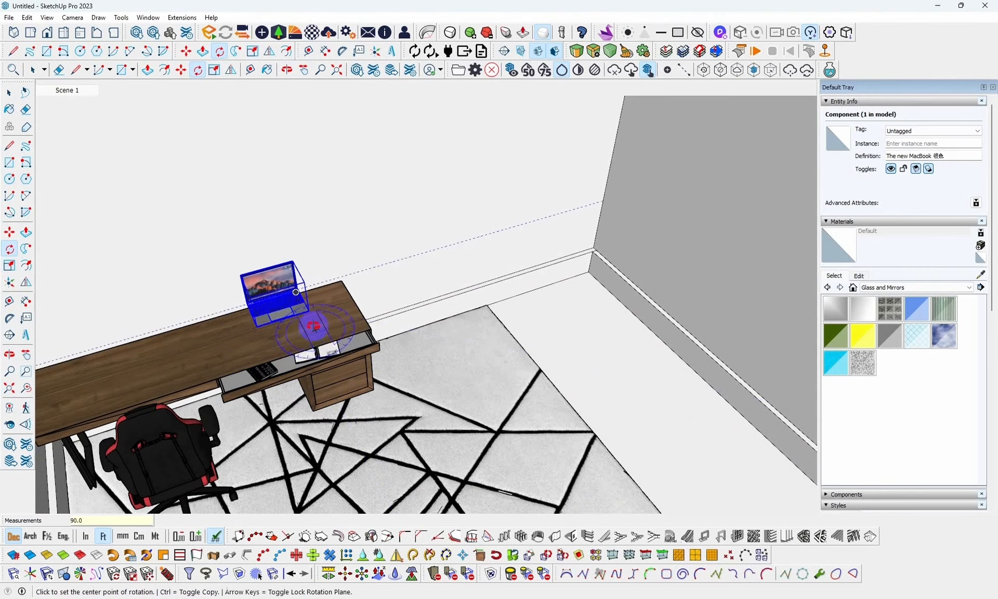
Move the laptop along the blue axis so its base rests on the desktop surface.
{"action": "middle_click_drag", "start_coordinate": [313, 326], "coordinate": [315, 294]}
{"action": "key", "text": "m"}
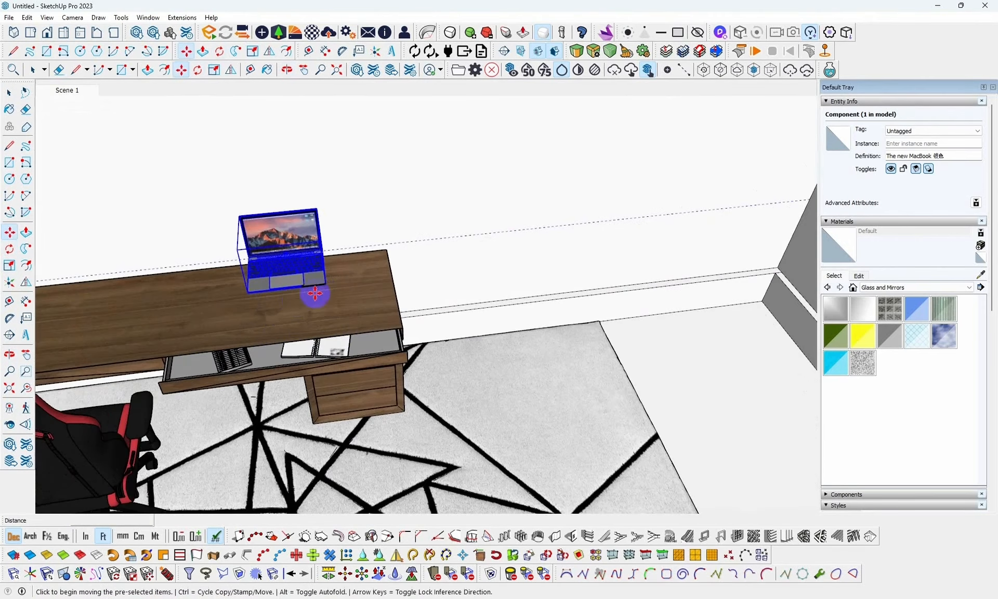
{"action": "left_click", "coordinate": [322, 289]}
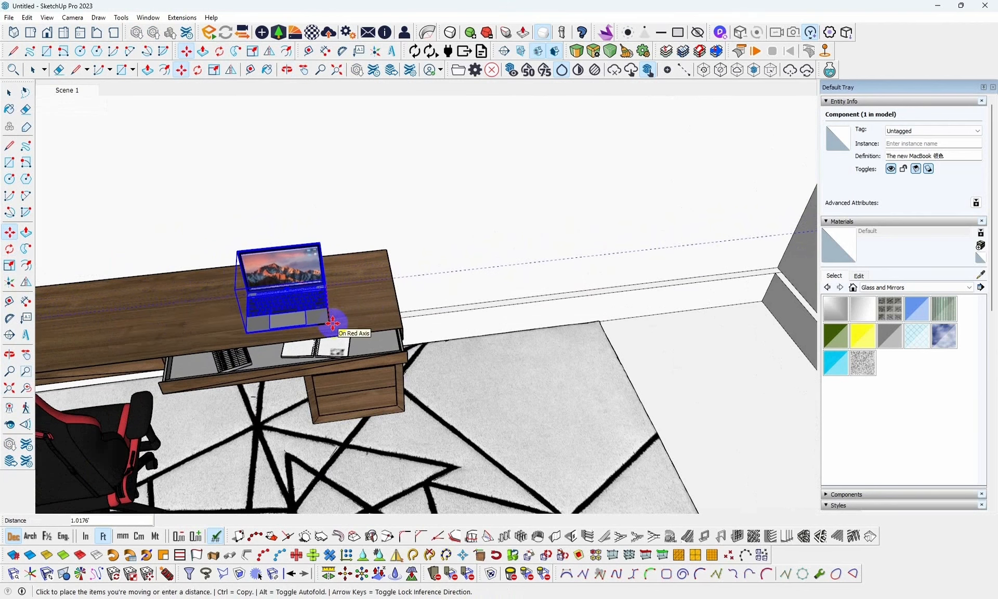
{"action": "middle_click_drag", "start_coordinate": [333, 324], "coordinate": [340, 288]}
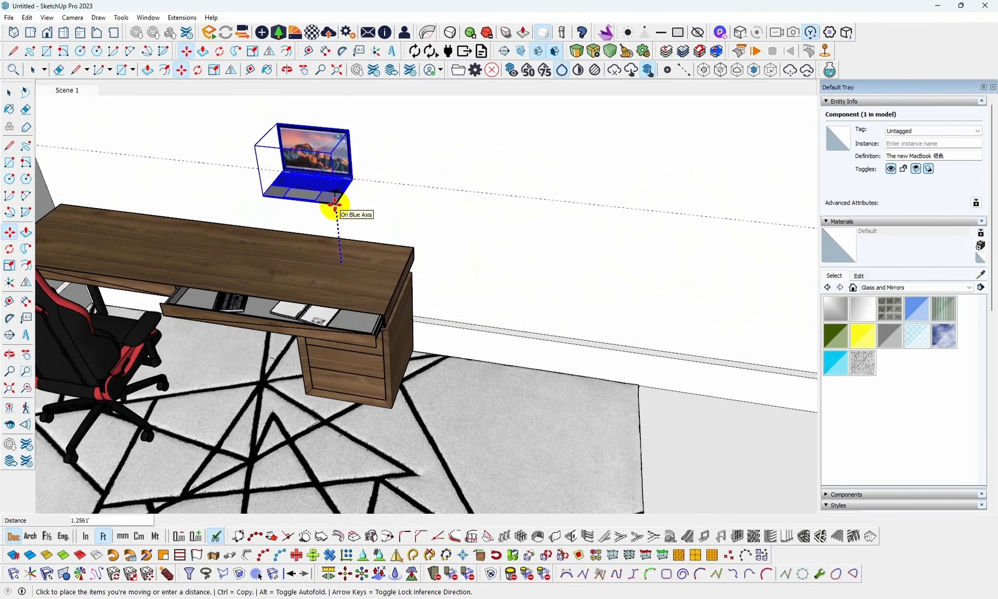
{"action": "left_click", "coordinate": [337, 257]}
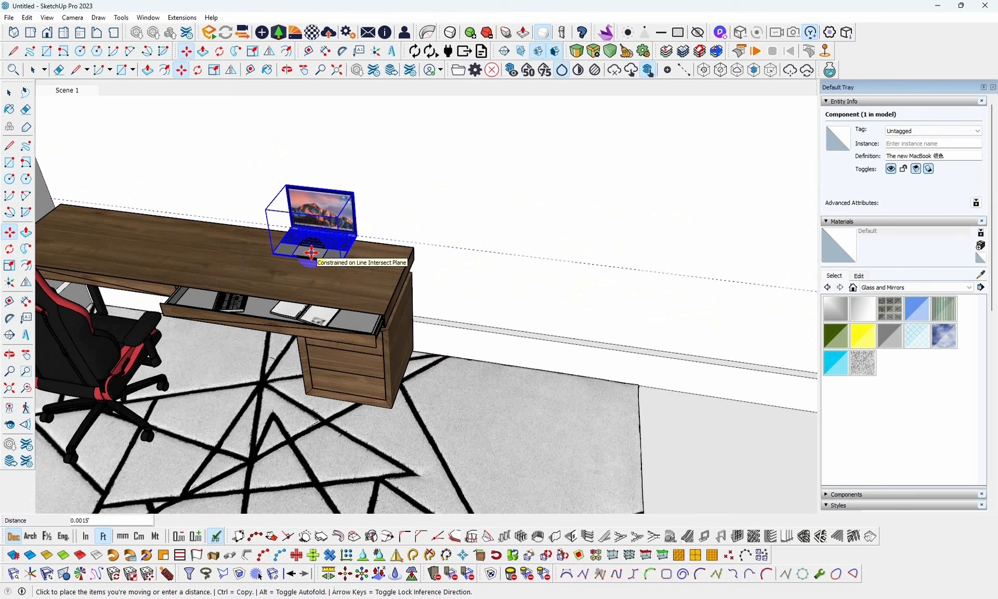
Slide the laptop across the desktop to sit centrally behind the open drawer.
{"action": "left_click", "coordinate": [304, 263]}
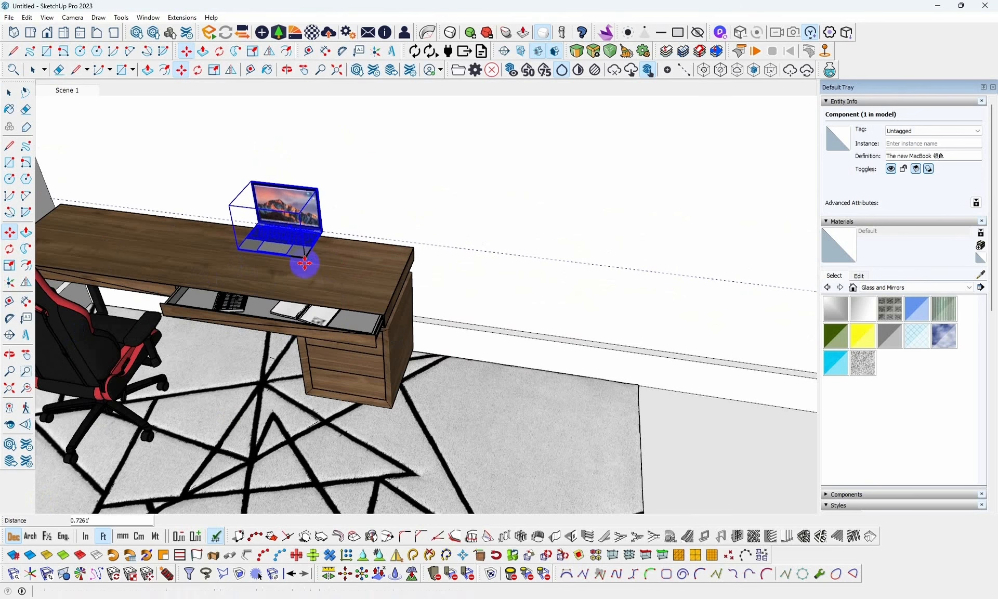
{"action": "left_click", "coordinate": [326, 229]}
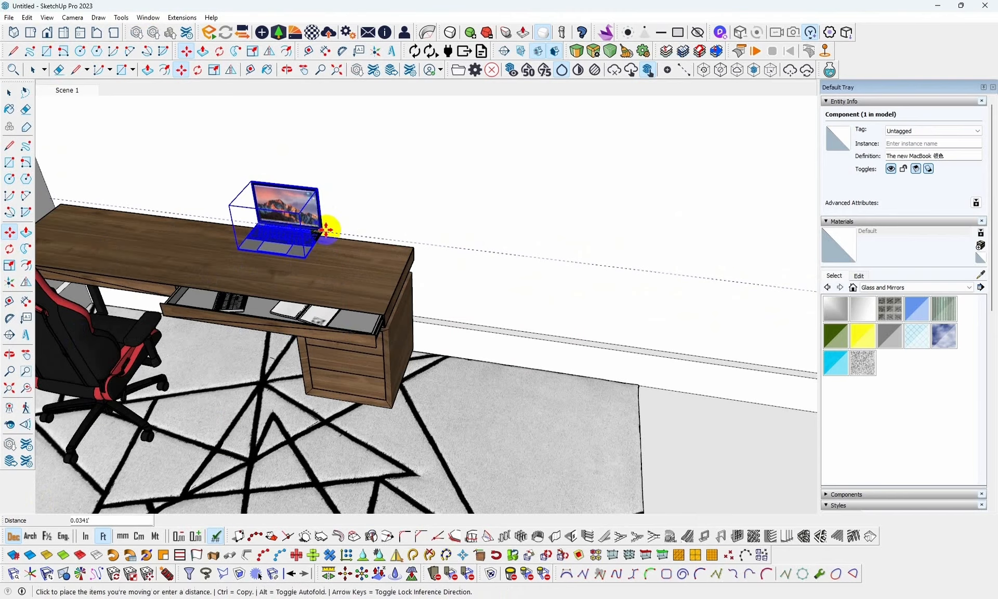
{"action": "left_click", "coordinate": [313, 244]}
{"action": "middle_click_drag", "start_coordinate": [314, 243], "coordinate": [387, 319]}
{"action": "left_click", "coordinate": [226, 325]}
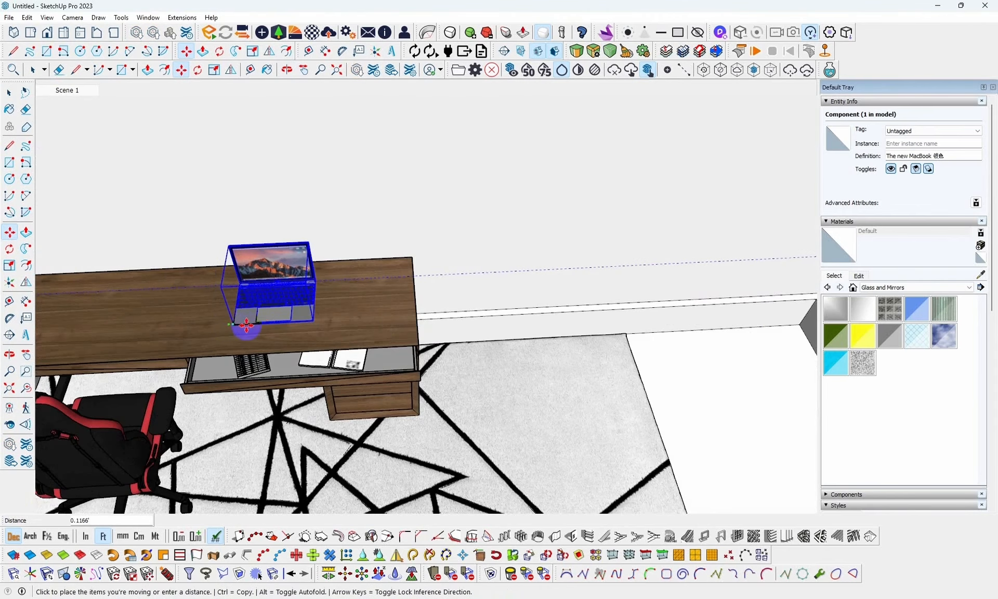
{"action": "left_click", "coordinate": [266, 327]}
Examine the laptop's size and placement on the desk from several distances and angles.
{"action": "scroll", "coordinate": [383, 334], "scroll_direction": "down", "scroll_amount": 3}
{"action": "scroll", "coordinate": [383, 335], "scroll_direction": "down", "scroll_amount": 3}
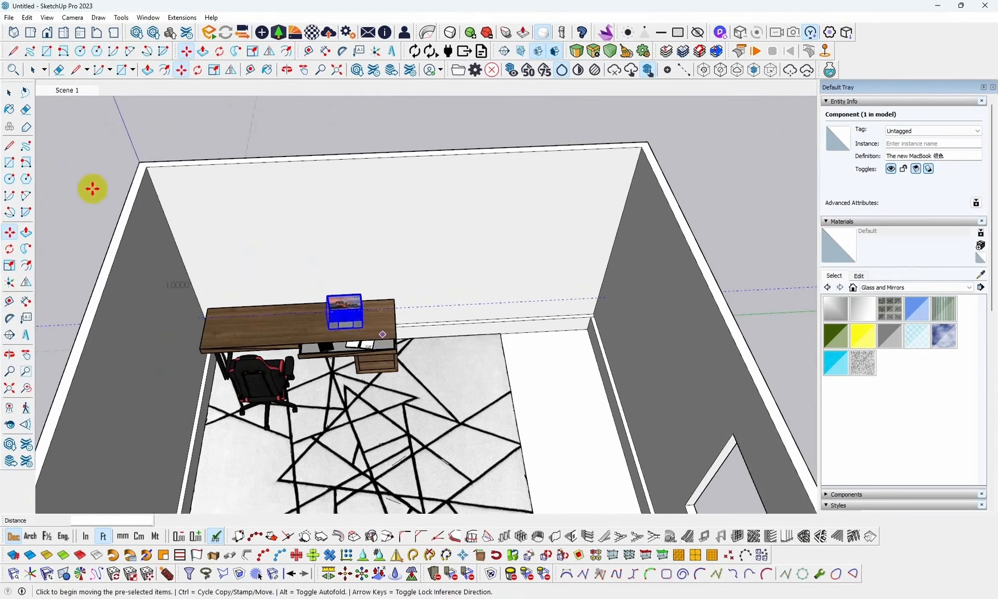
{"action": "left_click", "coordinate": [9, 92]}
{"action": "scroll", "coordinate": [441, 358], "scroll_direction": "down", "scroll_amount": 2}
{"action": "middle_click_drag", "start_coordinate": [441, 357], "coordinate": [383, 291]}
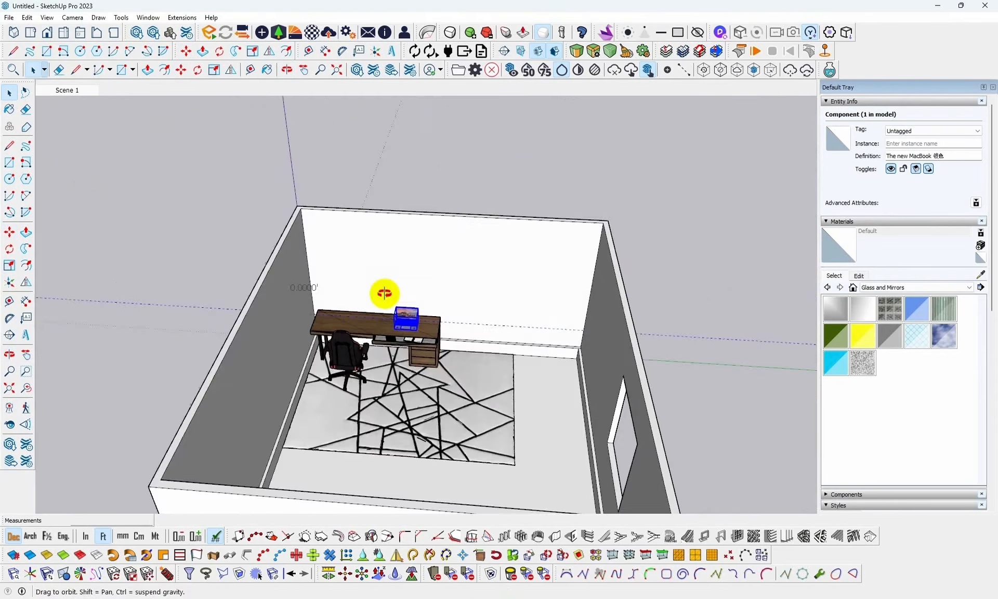
{"action": "scroll", "coordinate": [414, 345], "scroll_direction": "up", "scroll_amount": 5}
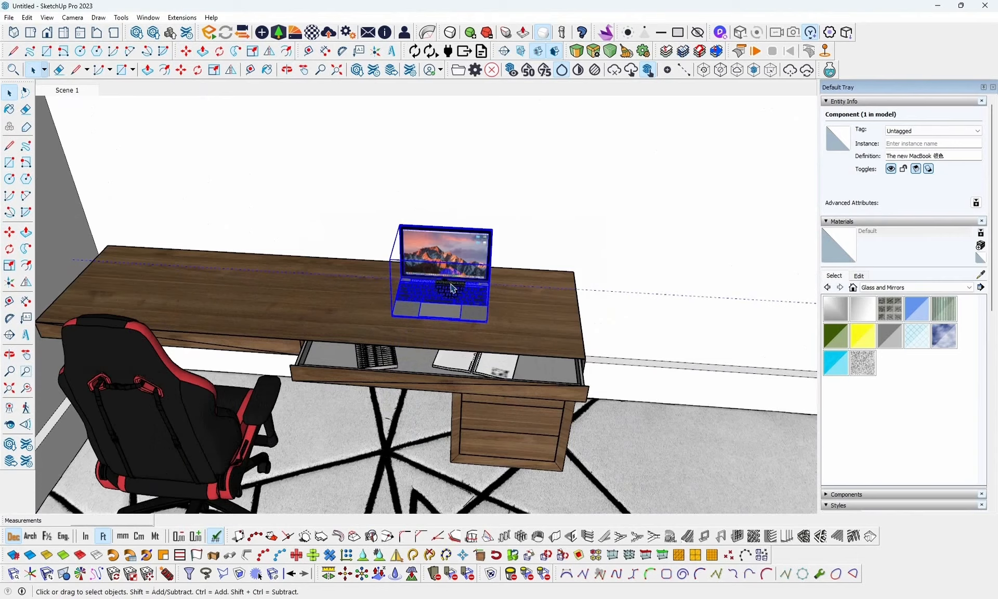
{"action": "middle_click_drag", "start_coordinate": [564, 294], "coordinate": [449, 311]}
{"action": "scroll", "coordinate": [494, 314], "scroll_direction": "down", "scroll_amount": 2}
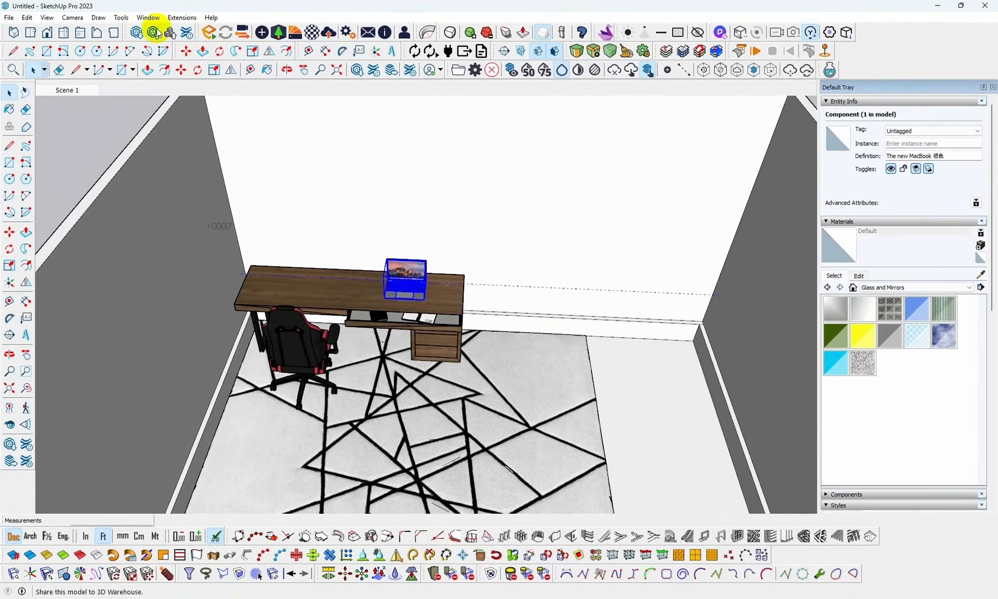
Open 3D Warehouse and replace the laptop query with a search for "computer monitor".
{"action": "left_click", "coordinate": [137, 33]}
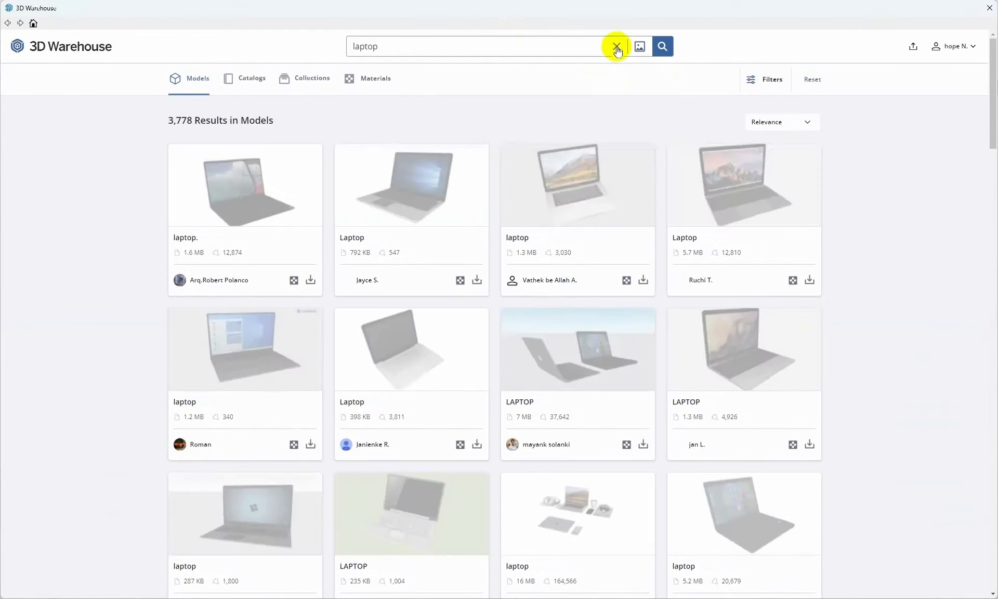
{"action": "left_click", "coordinate": [616, 46]}
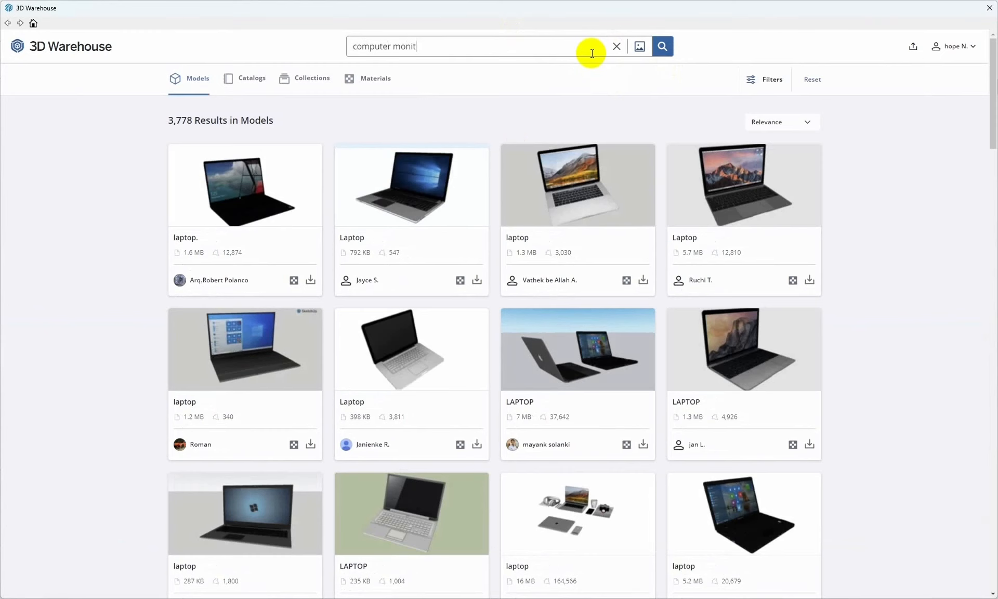
{"action": "key", "text": "Return"}
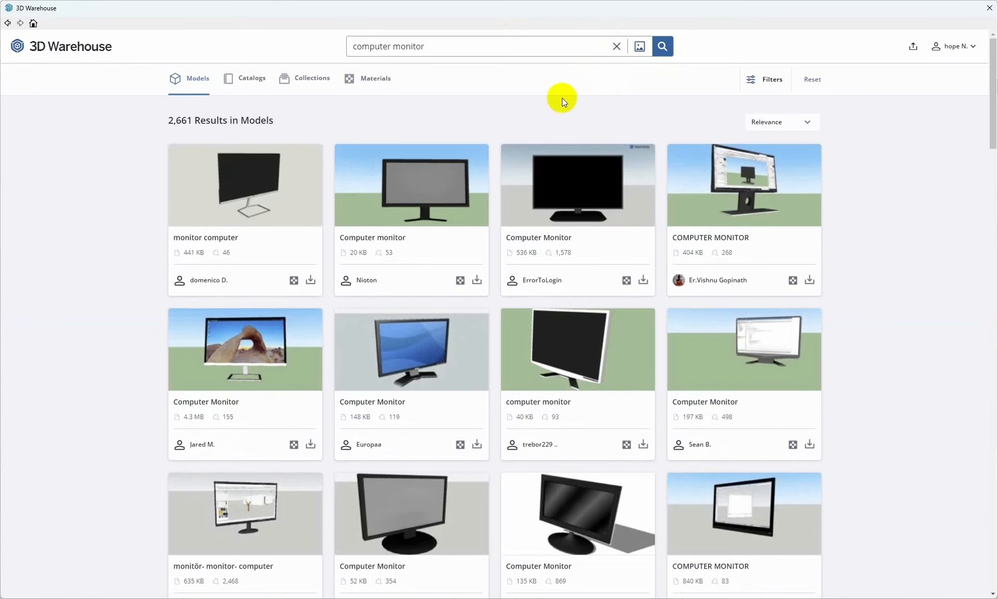
Browse the computer monitor search results, loading further batches, for a monitor model that suits the desk.
{"action": "scroll", "coordinate": [588, 214], "scroll_direction": "down", "scroll_amount": 9}
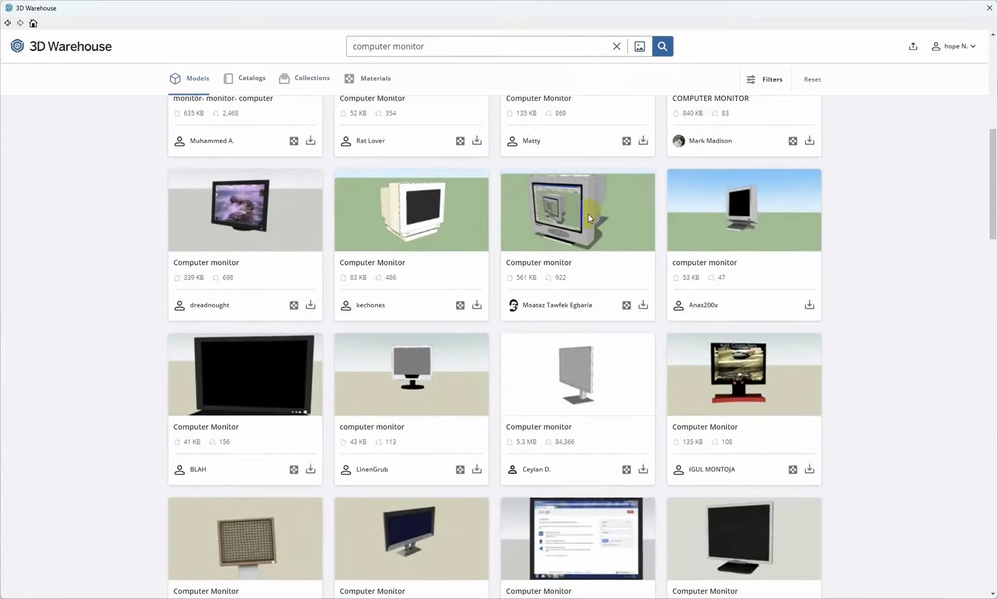
{"action": "scroll", "coordinate": [587, 214], "scroll_direction": "down", "scroll_amount": 10}
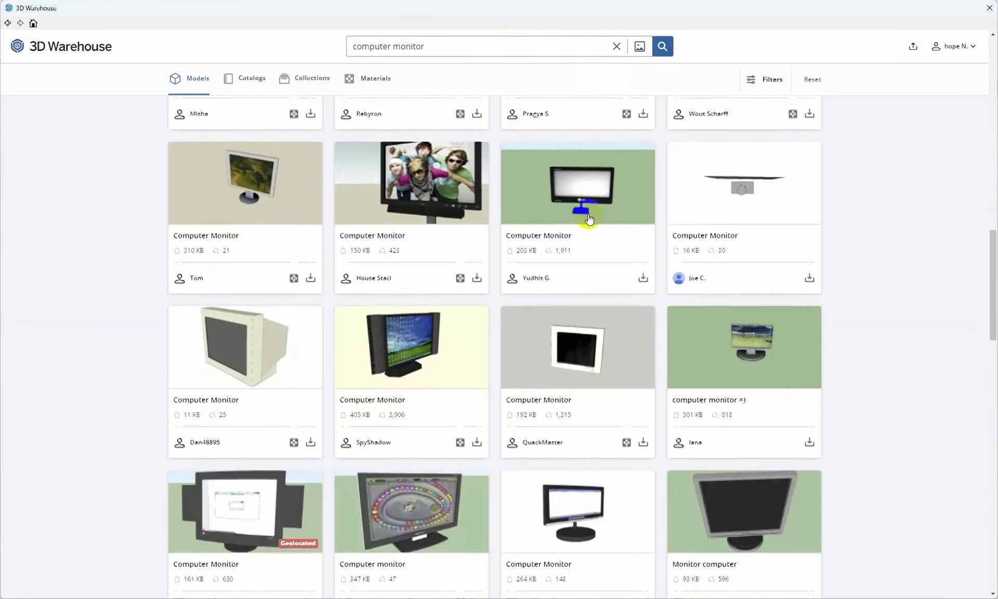
{"action": "scroll", "coordinate": [589, 219], "scroll_direction": "down", "scroll_amount": 12}
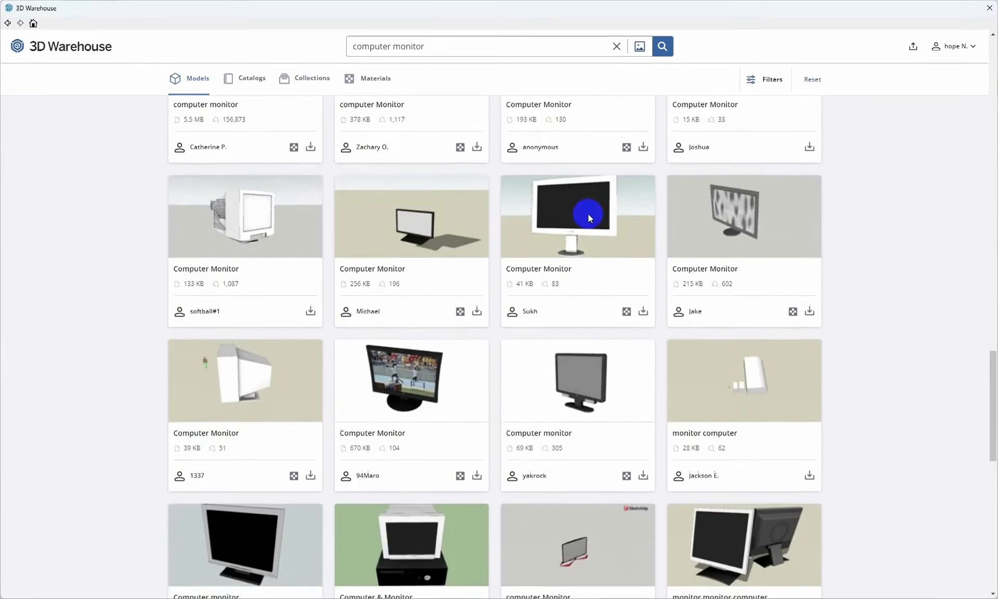
{"action": "scroll", "coordinate": [589, 218], "scroll_direction": "down", "scroll_amount": 4}
{"action": "scroll", "coordinate": [589, 218], "scroll_direction": "down", "scroll_amount": 10}
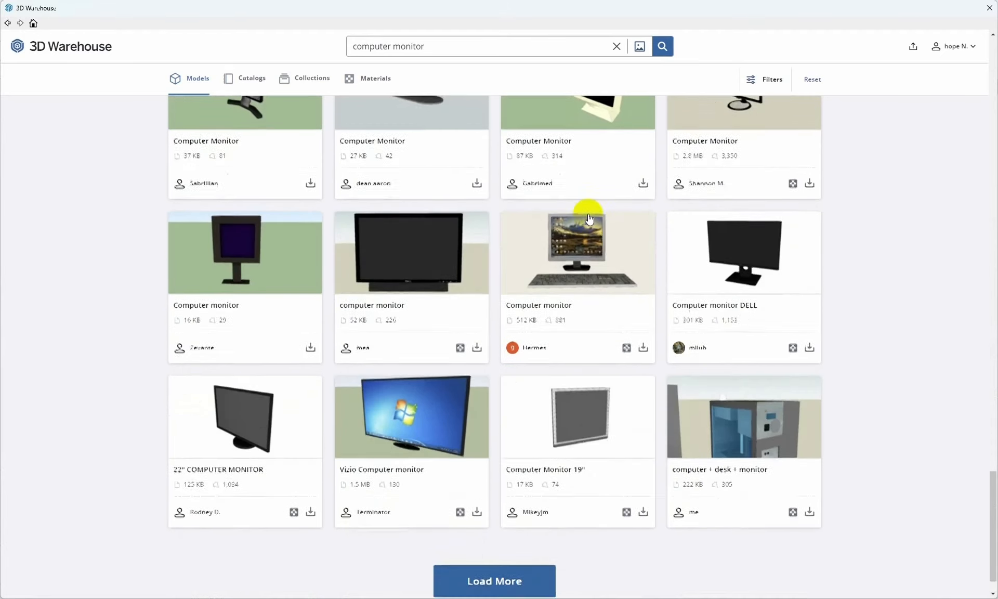
{"action": "scroll", "coordinate": [589, 218], "scroll_direction": "down", "scroll_amount": 1}
{"action": "left_click", "coordinate": [496, 540]}
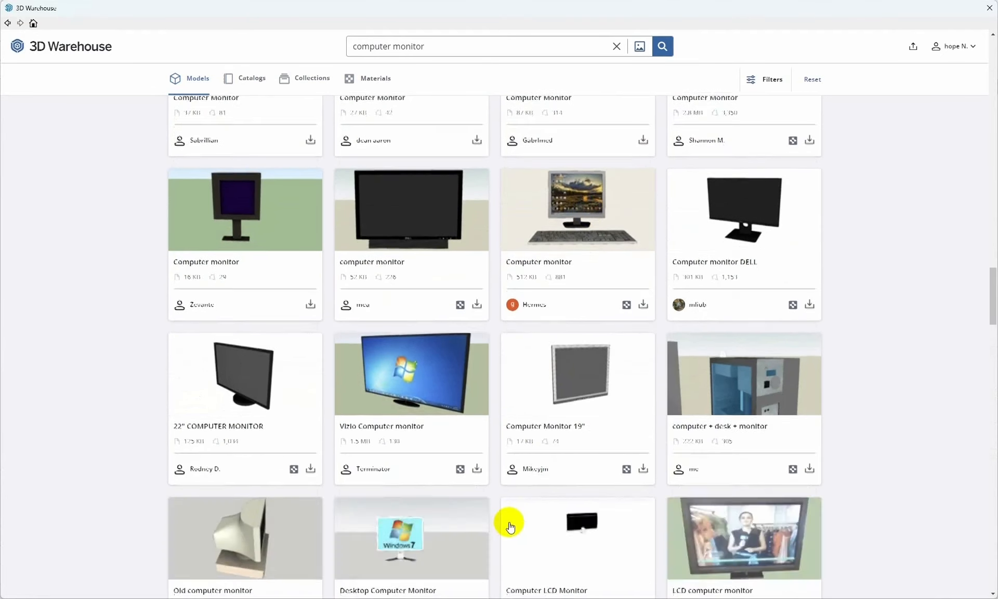
{"action": "scroll", "coordinate": [507, 526], "scroll_direction": "down", "scroll_amount": 5}
{"action": "scroll", "coordinate": [510, 522], "scroll_direction": "down", "scroll_amount": 7}
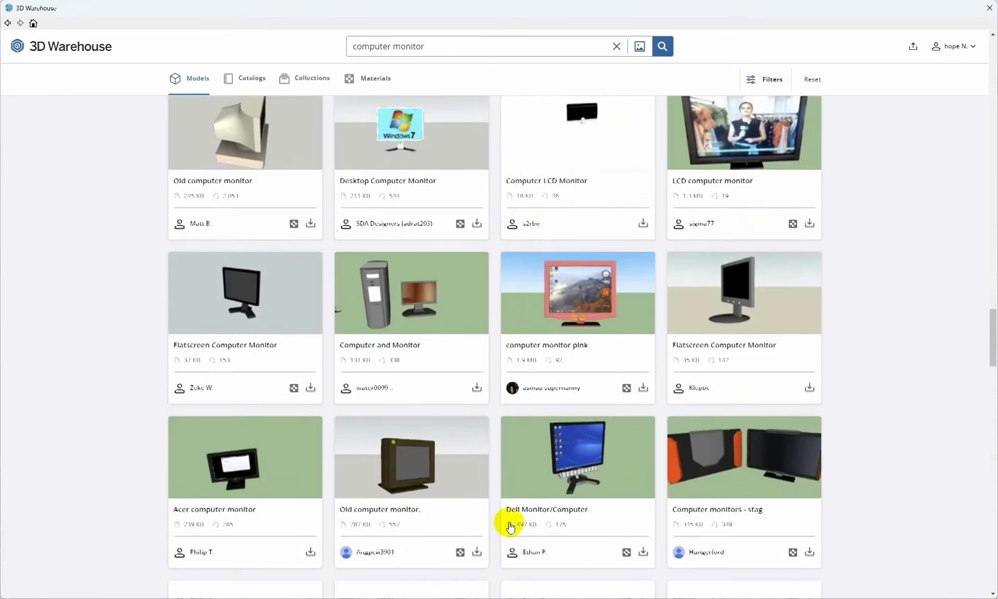
{"action": "scroll", "coordinate": [510, 521], "scroll_direction": "down", "scroll_amount": 3}
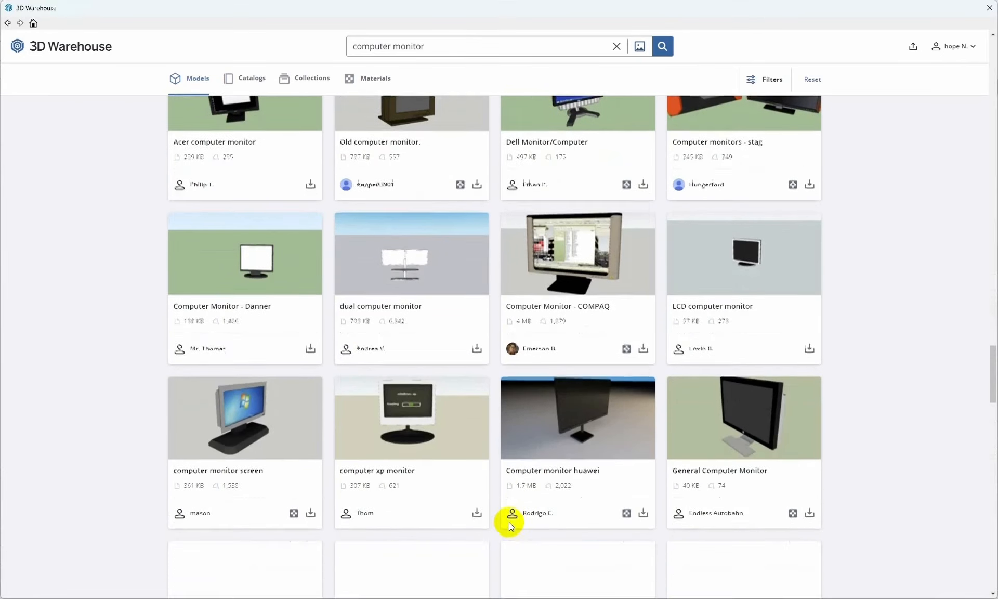
{"action": "left_click", "coordinate": [601, 422]}
{"action": "scroll", "coordinate": [601, 422], "scroll_direction": "down", "scroll_amount": 10}
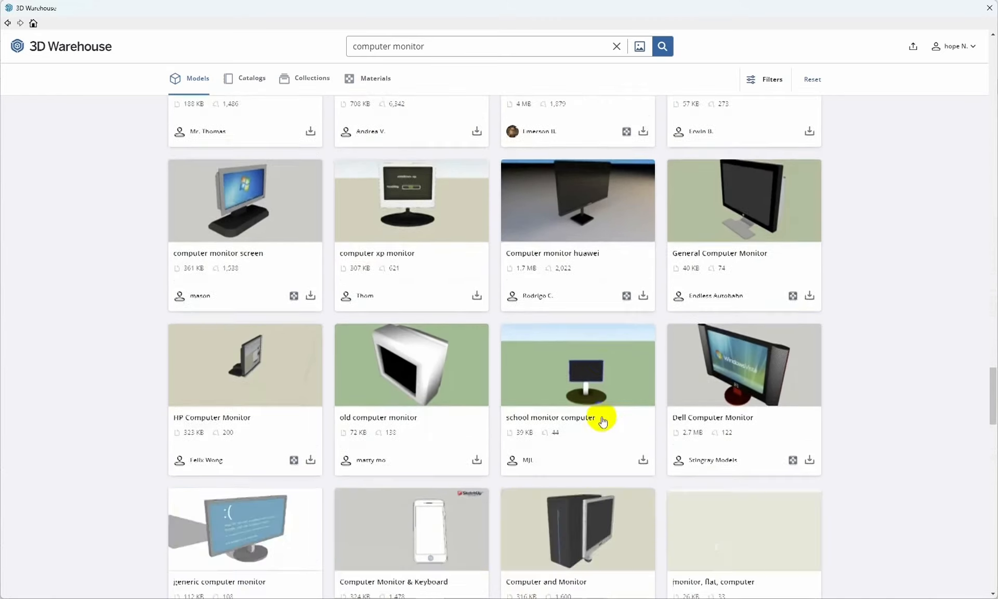
{"action": "scroll", "coordinate": [602, 421], "scroll_direction": "down", "scroll_amount": 3}
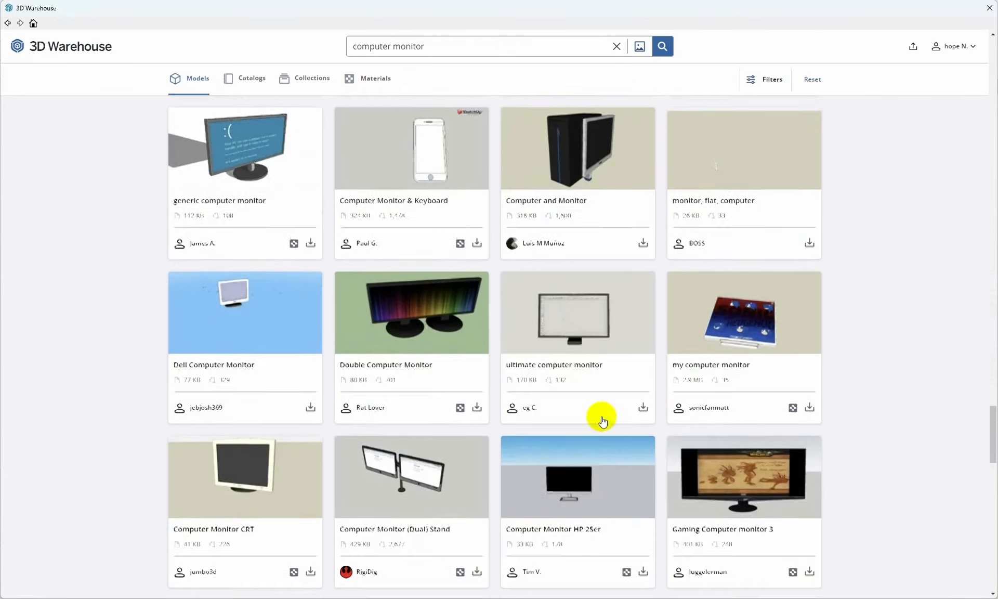
{"action": "scroll", "coordinate": [602, 421], "scroll_direction": "down", "scroll_amount": 8}
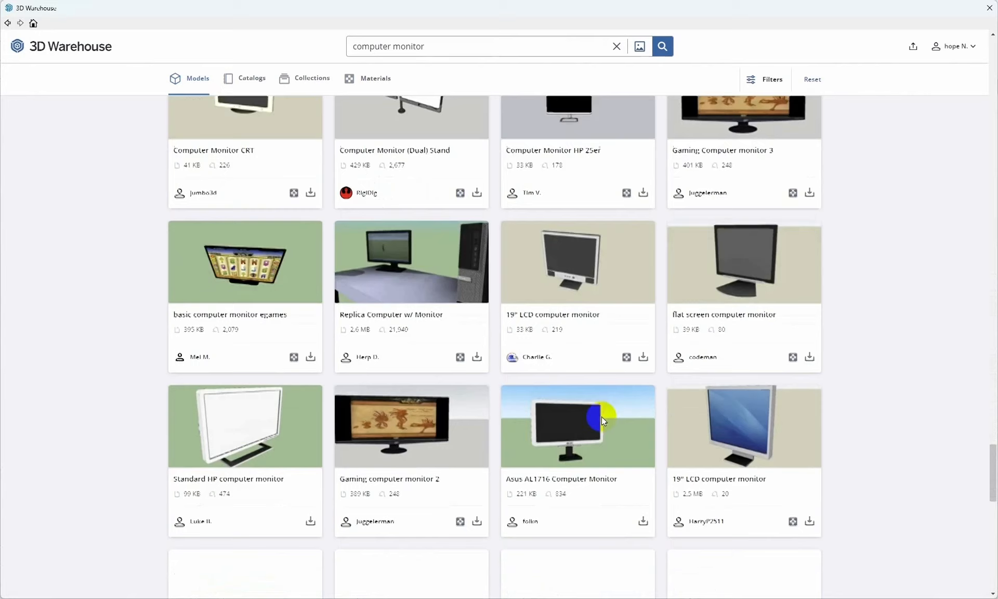
{"action": "scroll", "coordinate": [602, 421], "scroll_direction": "down", "scroll_amount": 9}
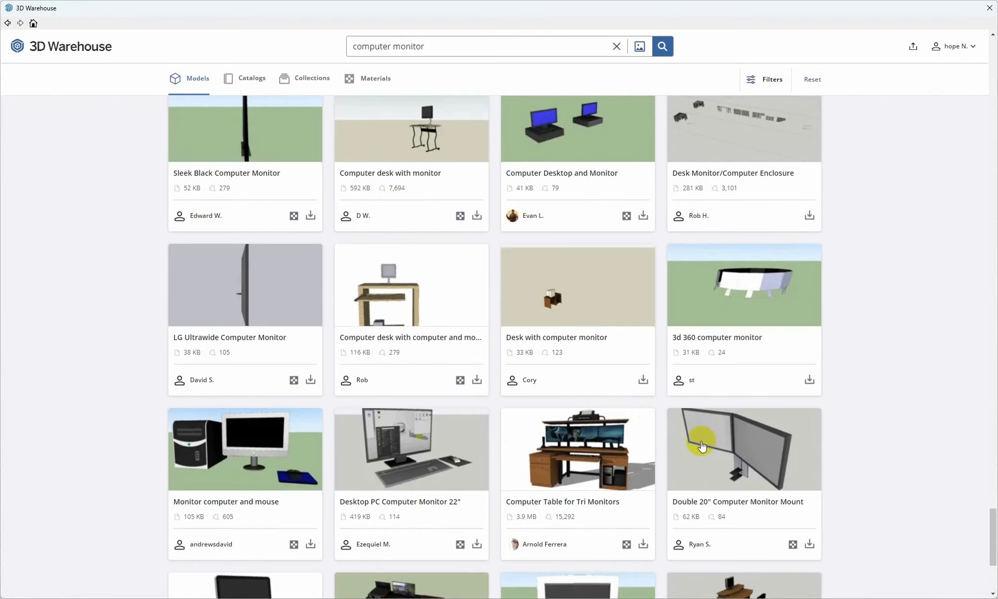
{"action": "scroll", "coordinate": [702, 446], "scroll_direction": "down", "scroll_amount": 2}
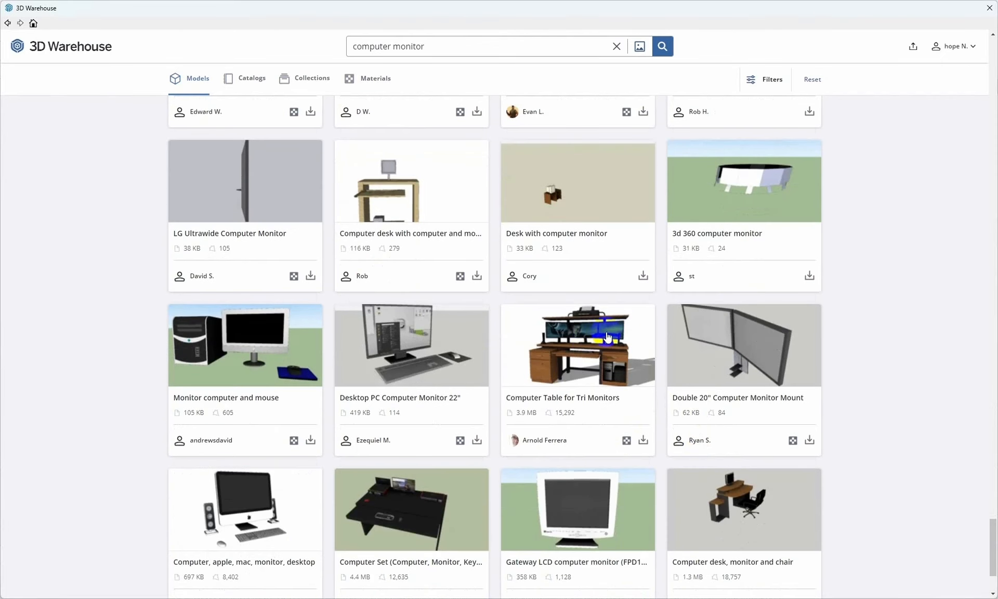
{"action": "scroll", "coordinate": [609, 337], "scroll_direction": "down", "scroll_amount": 3}
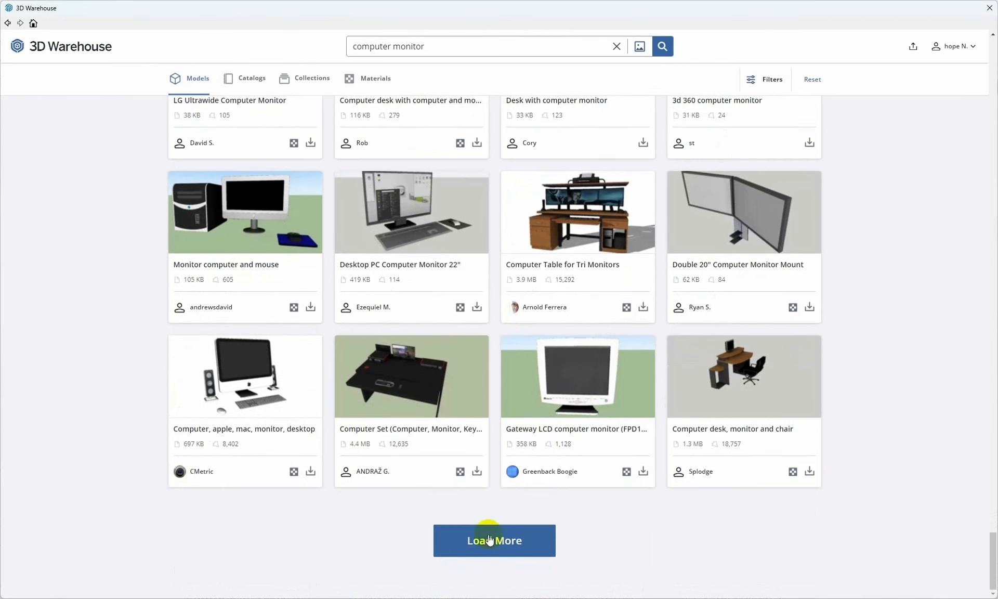
{"action": "left_click", "coordinate": [490, 541]}
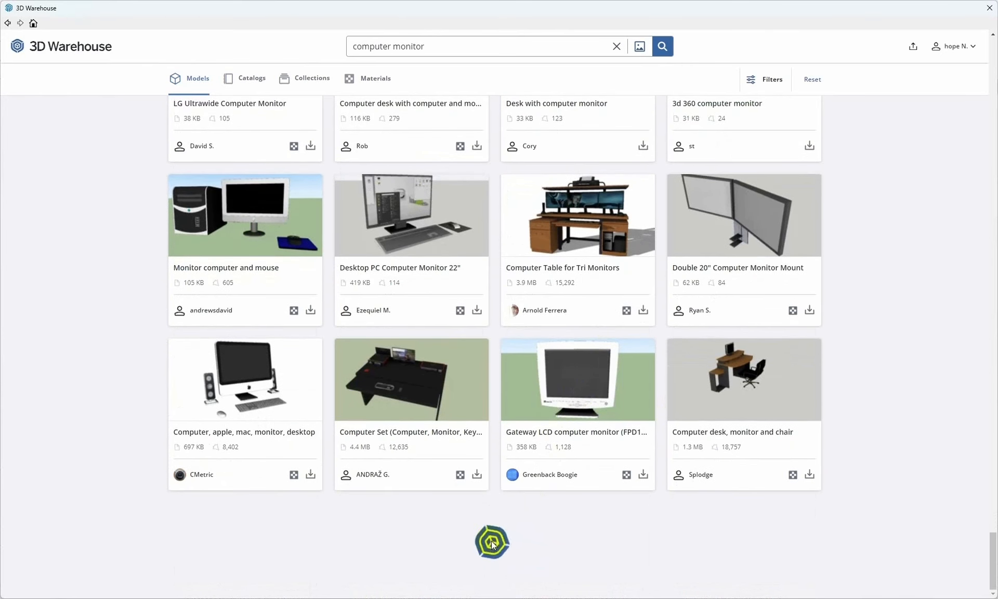
{"action": "scroll", "coordinate": [510, 463], "scroll_direction": "down", "scroll_amount": 5}
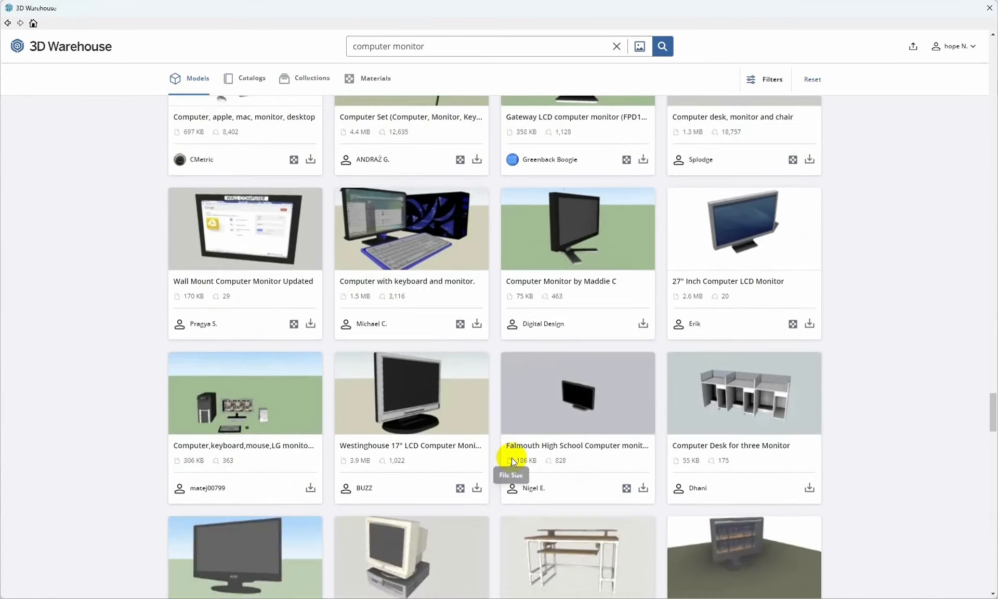
{"action": "scroll", "coordinate": [512, 461], "scroll_direction": "down", "scroll_amount": 8}
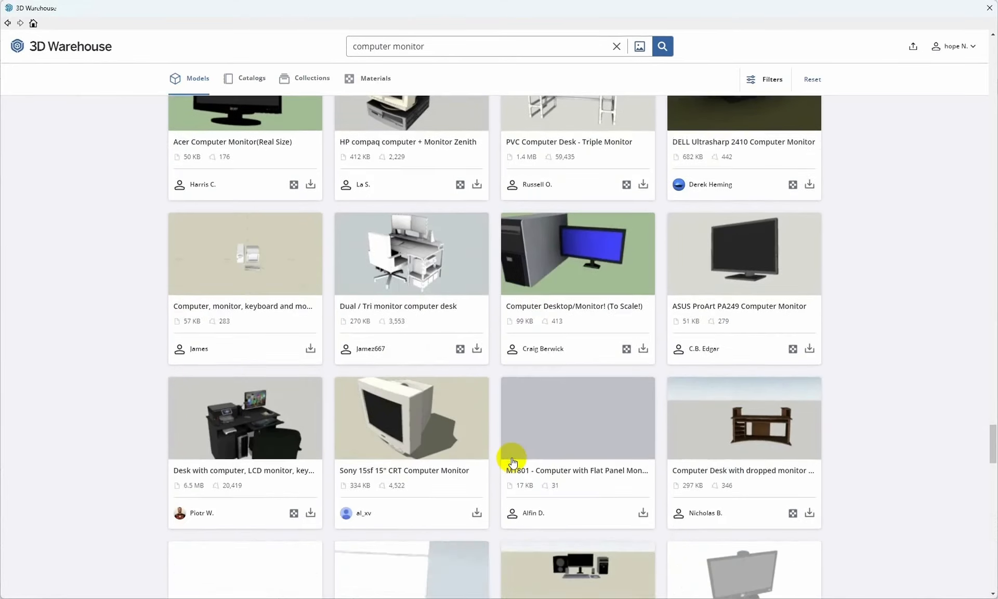
{"action": "scroll", "coordinate": [512, 461], "scroll_direction": "down", "scroll_amount": 4}
{"action": "scroll", "coordinate": [512, 461], "scroll_direction": "down", "scroll_amount": 20}
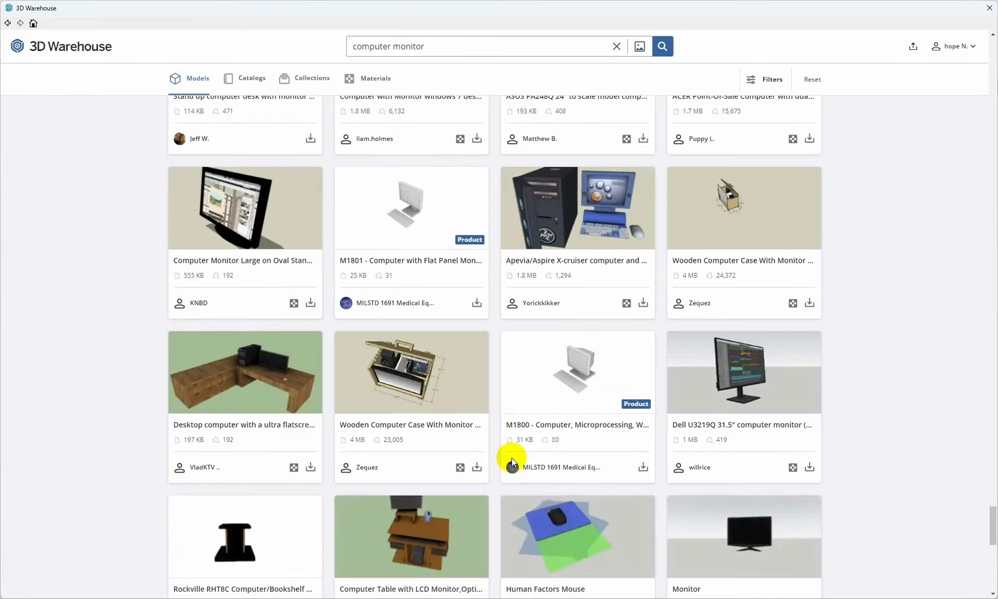
{"action": "scroll", "coordinate": [512, 460], "scroll_direction": "down", "scroll_amount": 5}
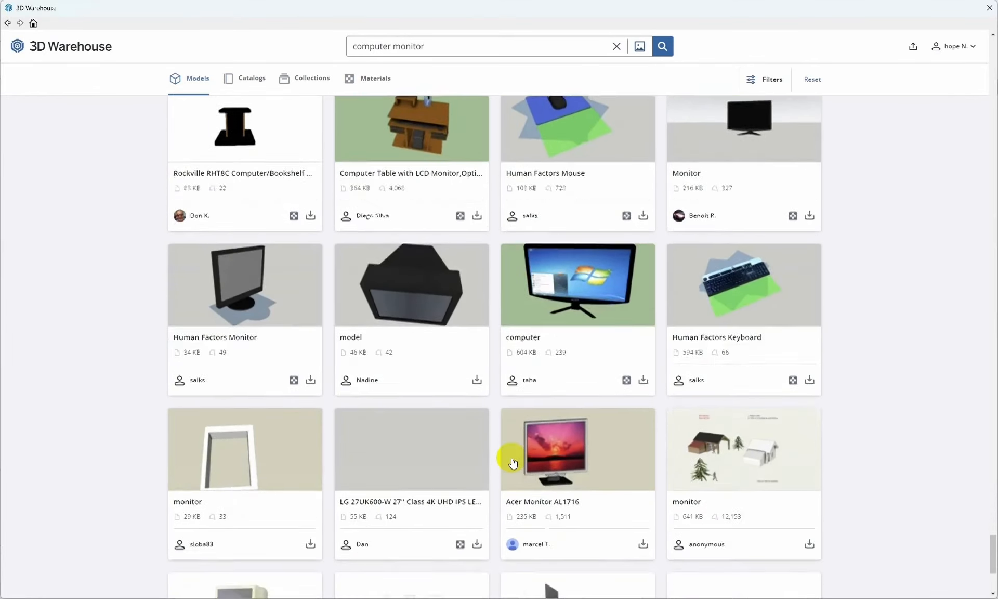
{"action": "left_click", "coordinate": [469, 542]}
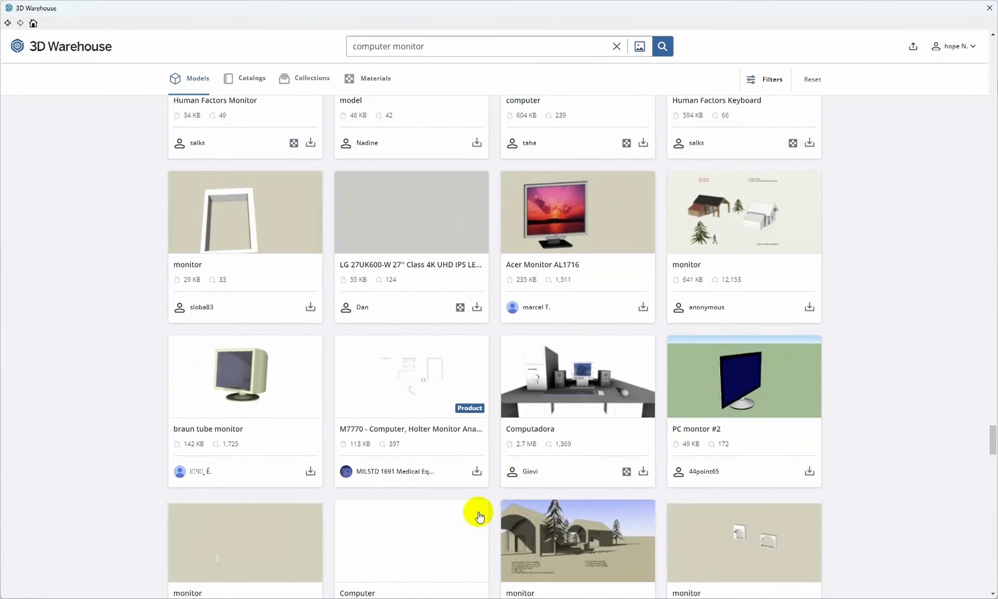
{"action": "scroll", "coordinate": [480, 515], "scroll_direction": "down", "scroll_amount": 5}
{"action": "scroll", "coordinate": [478, 516], "scroll_direction": "down", "scroll_amount": 5}
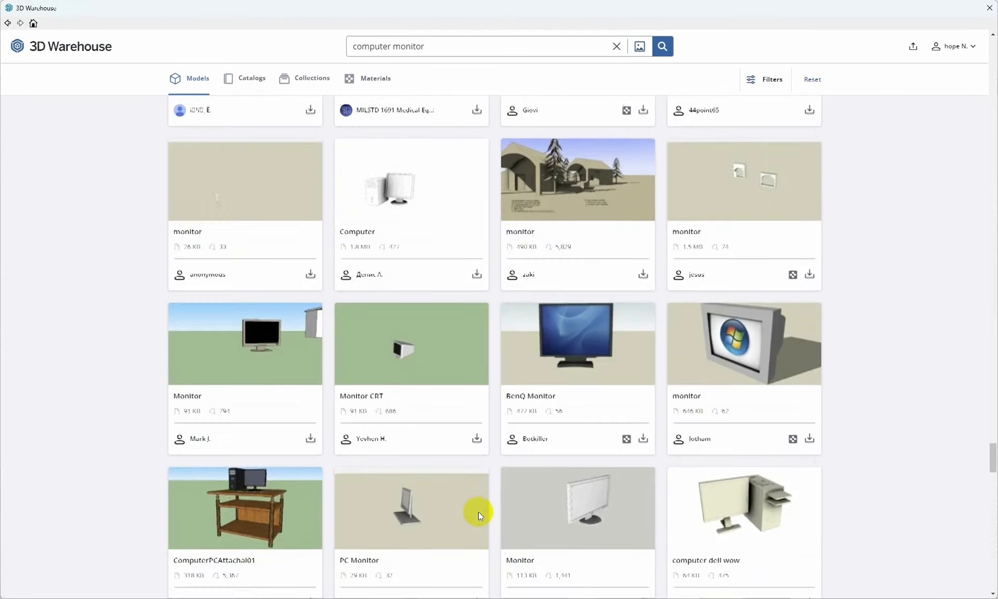
{"action": "scroll", "coordinate": [478, 515], "scroll_direction": "down", "scroll_amount": 4}
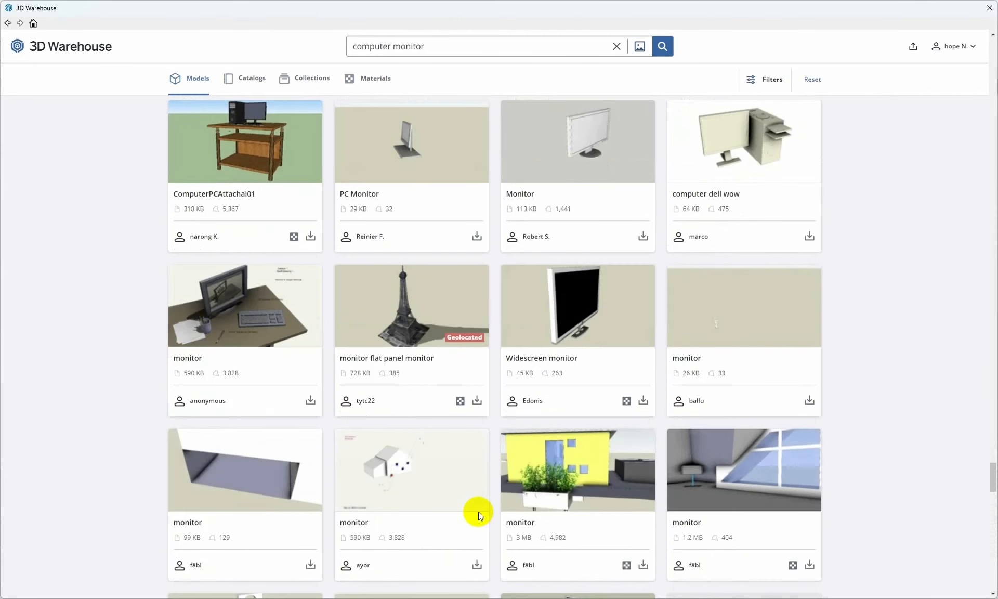
{"action": "scroll", "coordinate": [478, 515], "scroll_direction": "down", "scroll_amount": 5}
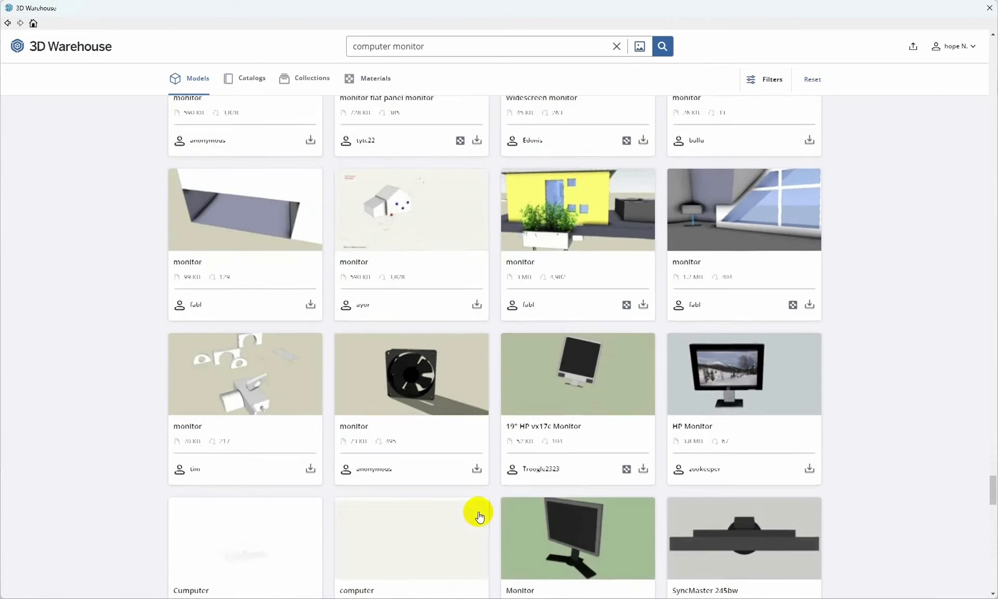
{"action": "scroll", "coordinate": [479, 515], "scroll_direction": "down", "scroll_amount": 4}
{"action": "scroll", "coordinate": [479, 516], "scroll_direction": "down", "scroll_amount": 8}
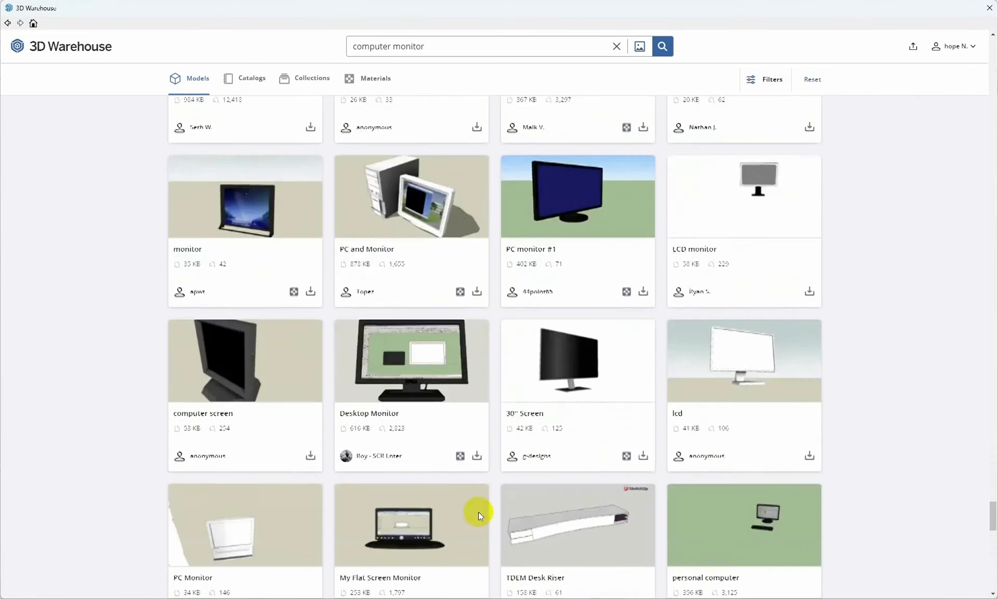
{"action": "scroll", "coordinate": [479, 516], "scroll_direction": "down", "scroll_amount": 7}
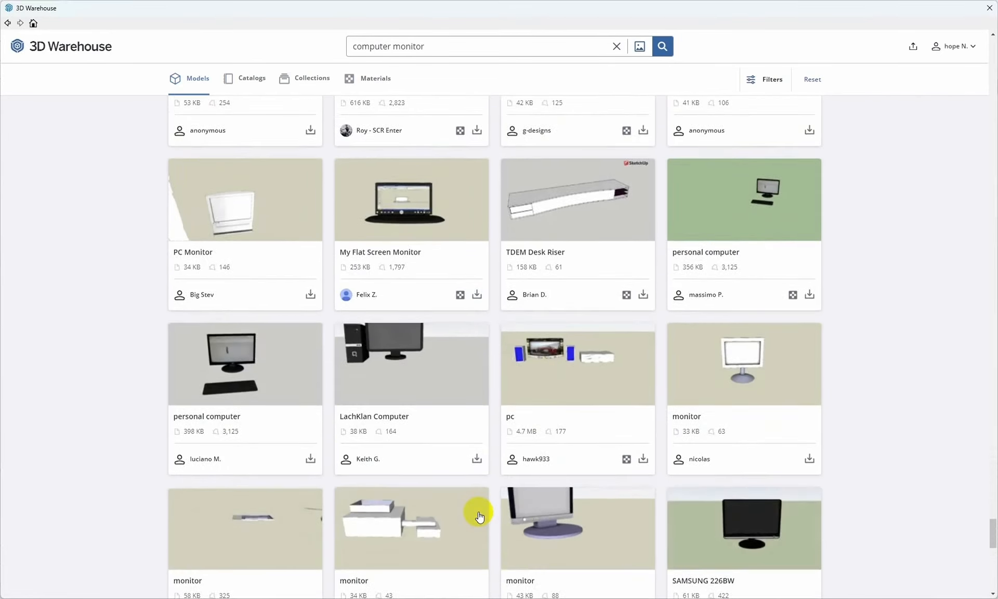
{"action": "scroll", "coordinate": [479, 516], "scroll_direction": "down", "scroll_amount": 7}
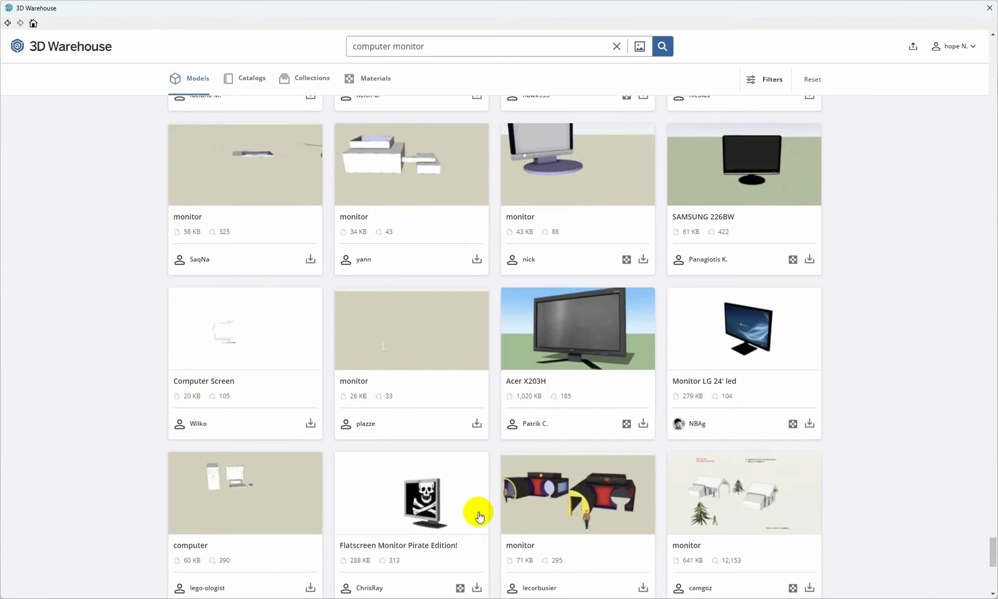
{"action": "scroll", "coordinate": [479, 514], "scroll_direction": "down", "scroll_amount": 5}
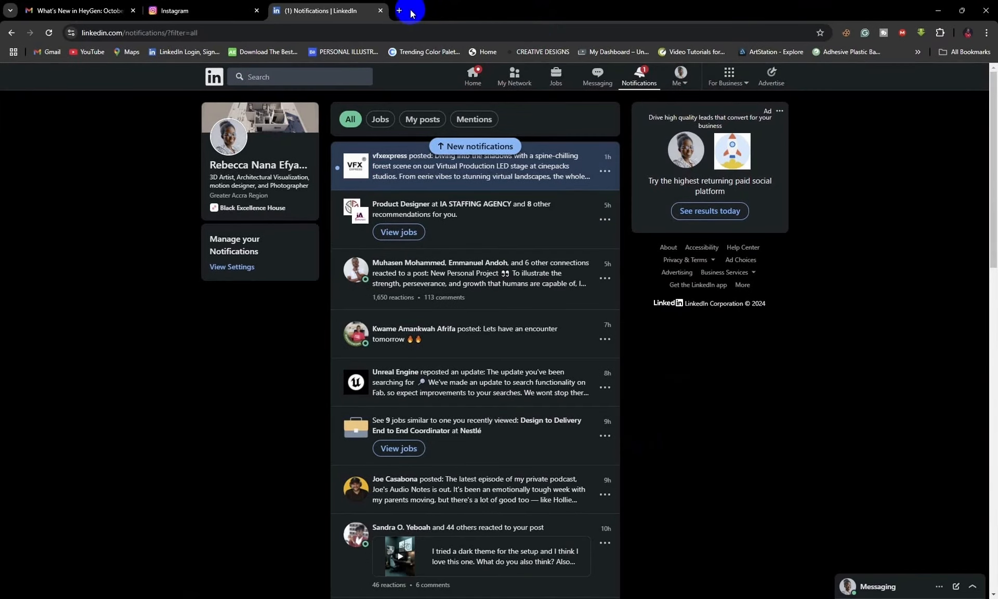
Open a new tab in the Chrome browser, ready for a Google search.
{"action": "left_click", "coordinate": [401, 11]}
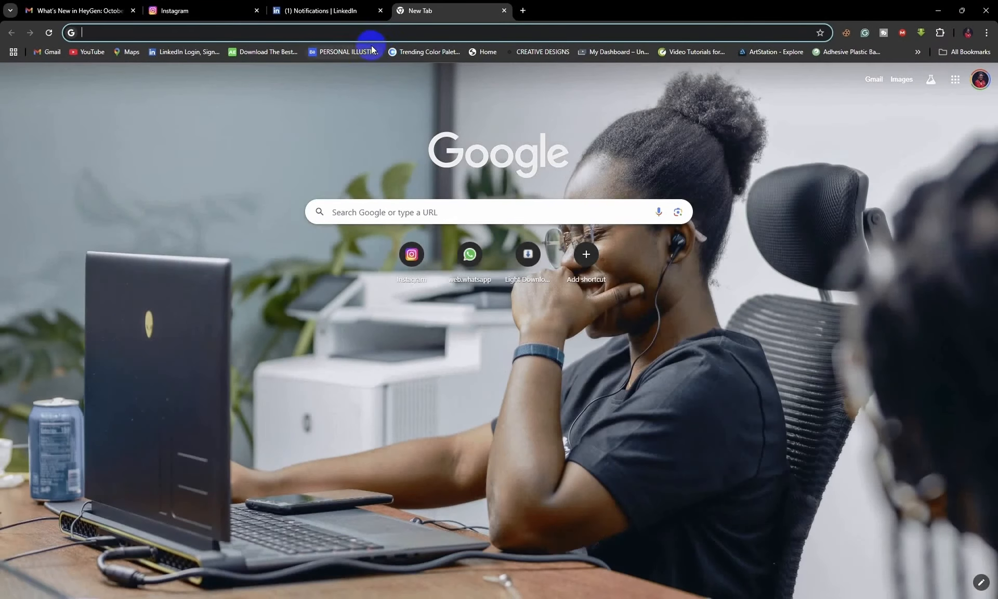
{"action": "left_click", "coordinate": [379, 217]}
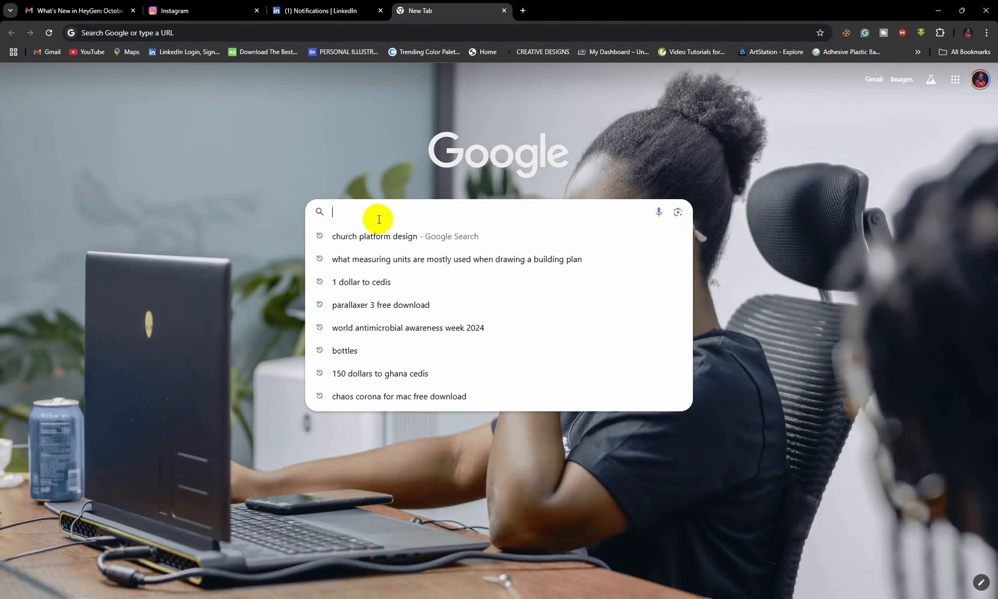
{"action": "type", "text": "sket"}
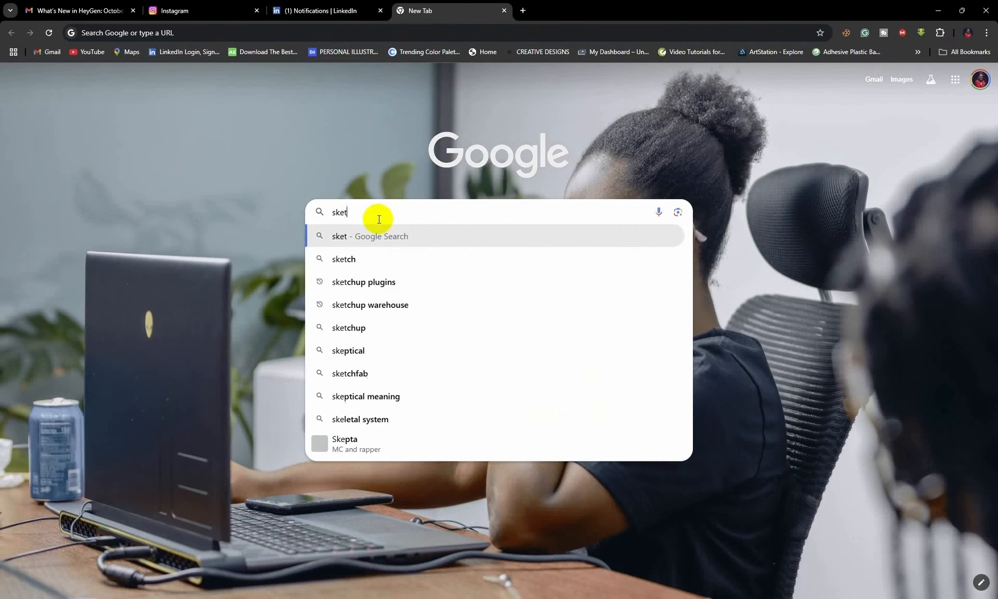
{"action": "type", "text": "chup"}
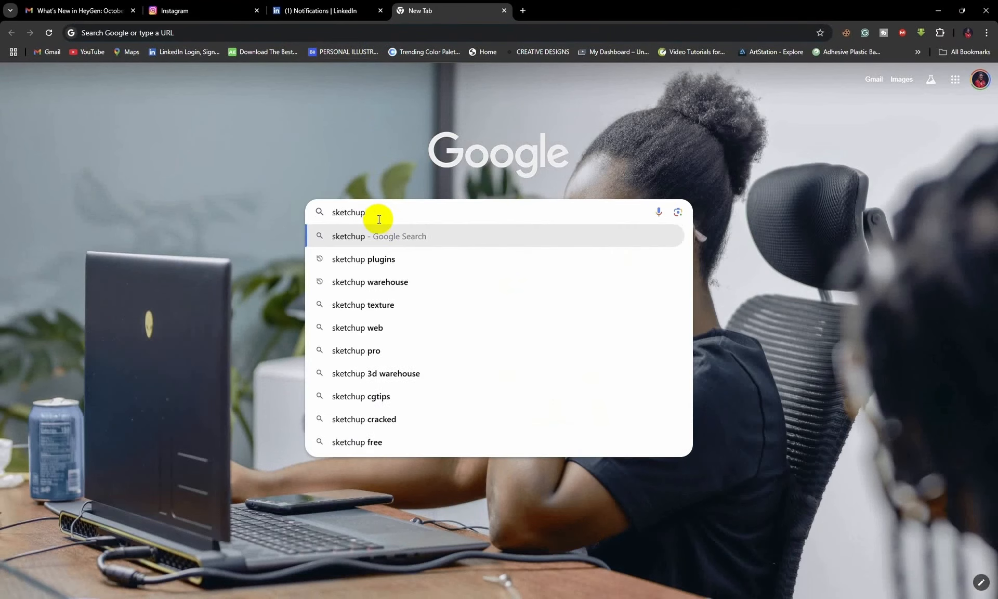
{"action": "key", "text": "BackSpace"}
{"action": "key", "text": "BackSpace"}
{"action": "key", "text": "BackSpace"}
{"action": "key", "text": "BackSpace"}
{"action": "key", "text": "BackSpace"}
{"action": "key", "text": "BackSpace"}
{"action": "key", "text": "BackSpace"}
{"action": "key", "text": "BackSpace"}
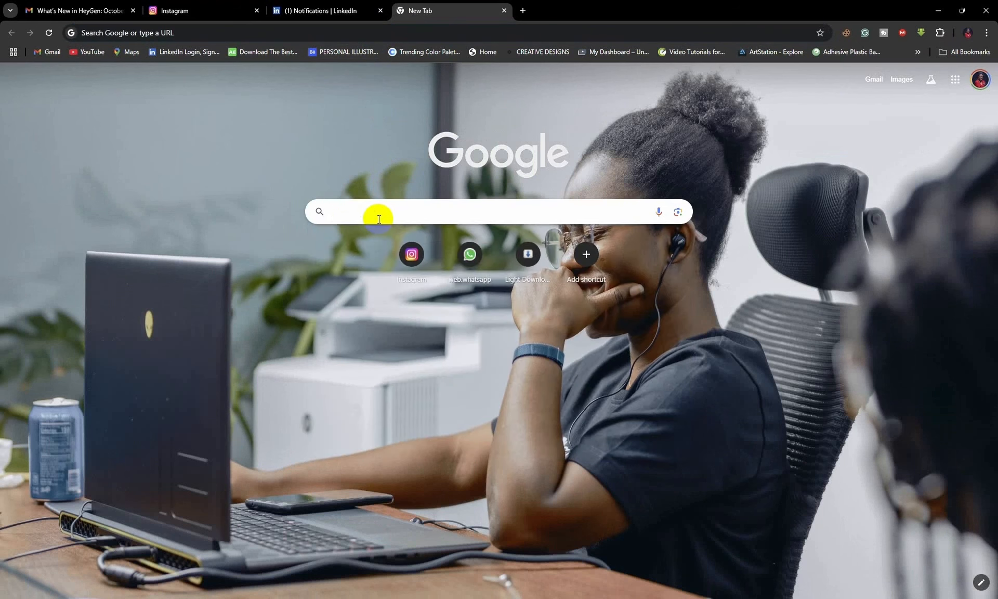
{"action": "type", "text": "compu"}
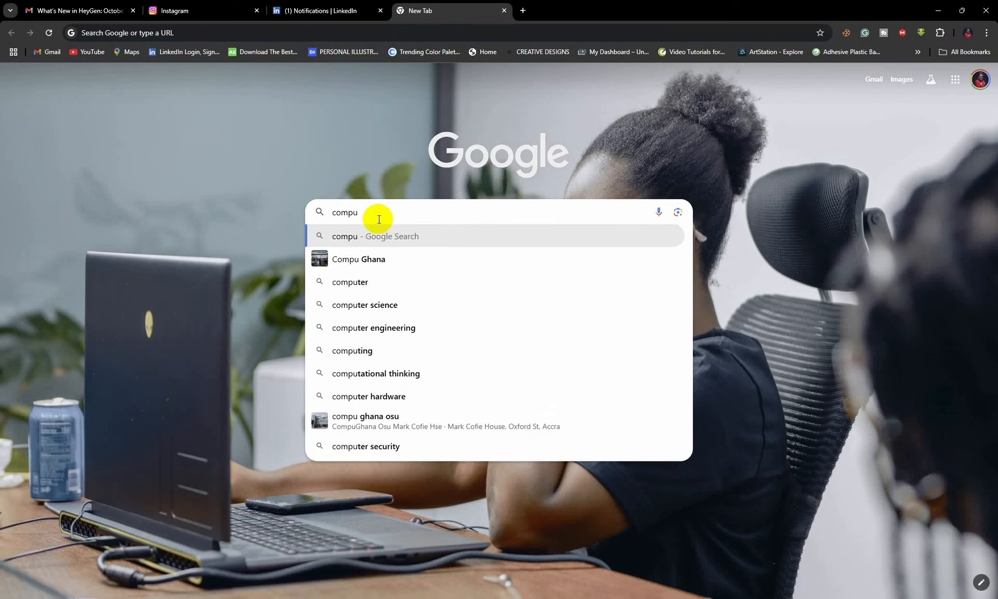
{"action": "key", "text": "BackSpace"}
{"action": "key", "text": "BackSpace"}
{"action": "key", "text": "BackSpace"}
{"action": "key", "text": "BackSpace"}
{"action": "key", "text": "BackSpace"}
Search Google for "modern computer monitor in sketchup" and show the image results.
{"action": "type", "text": "mo"}
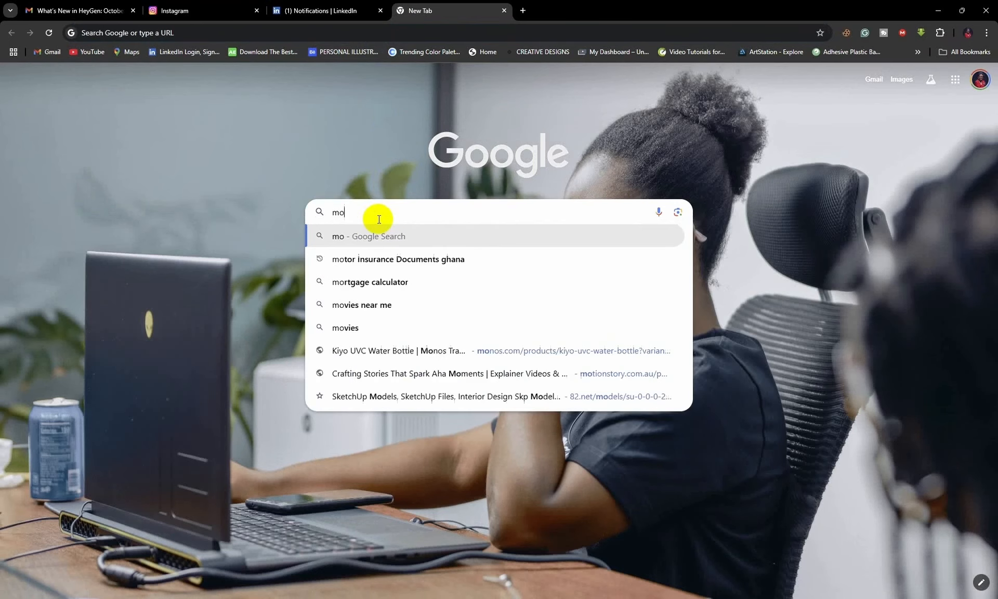
{"action": "type", "text": "dern co"}
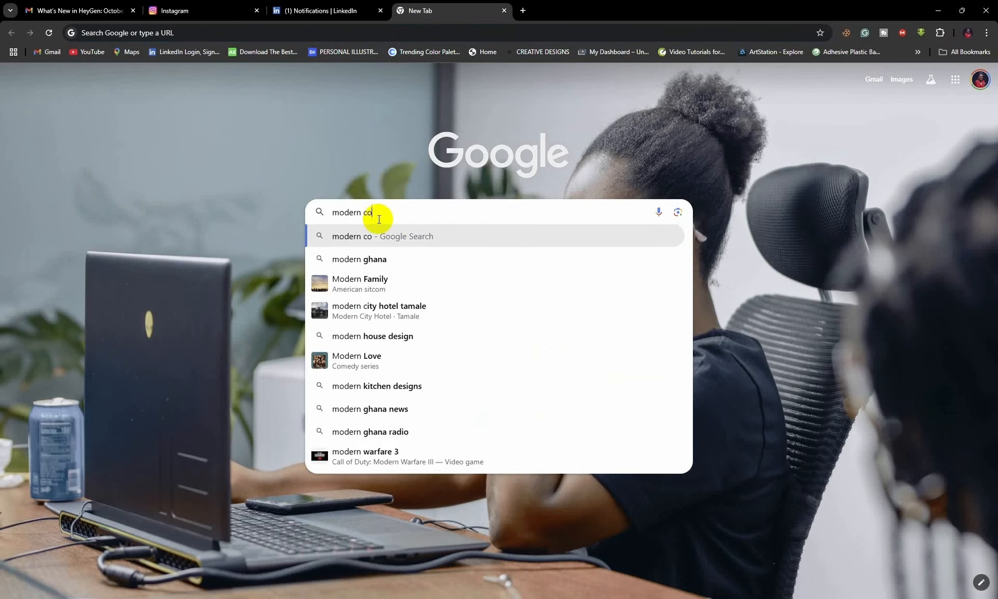
{"action": "type", "text": "mputer "}
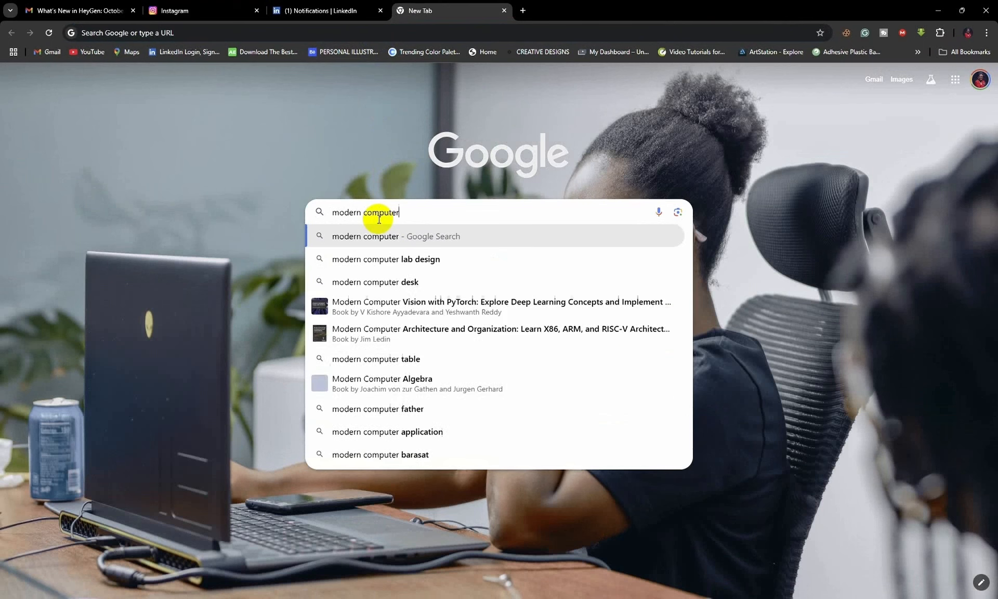
{"action": "type", "text": "mont"}
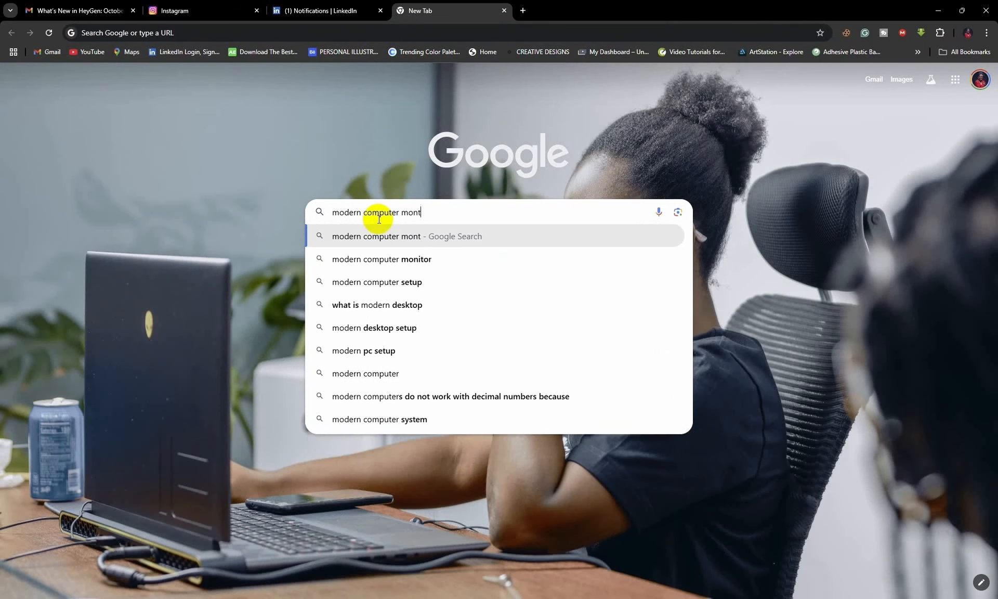
{"action": "key", "text": "BackSpace"}
{"action": "type", "text": "itor"}
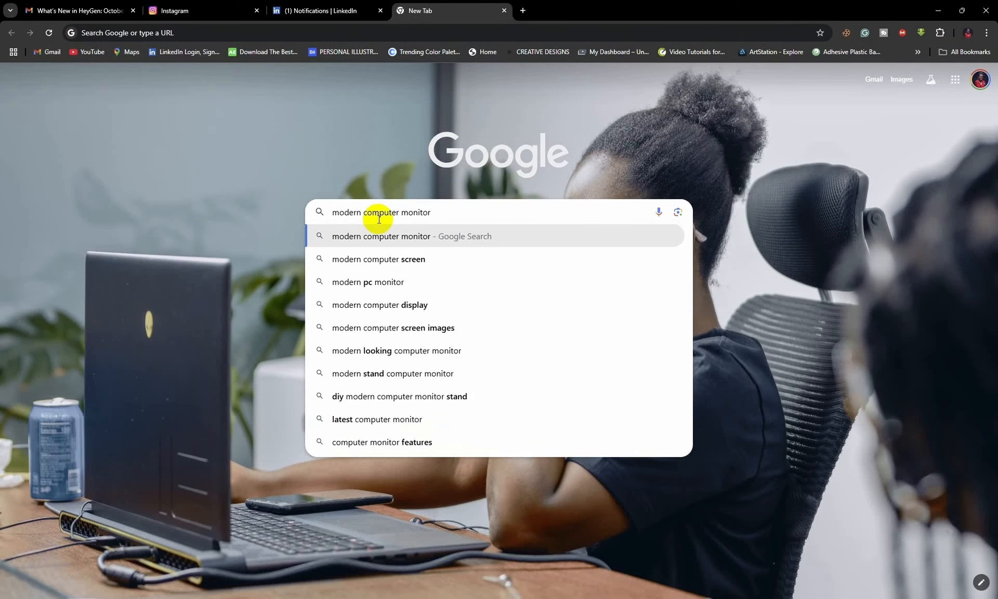
{"action": "type", "text": " in ske"}
{"action": "type", "text": "tchup"}
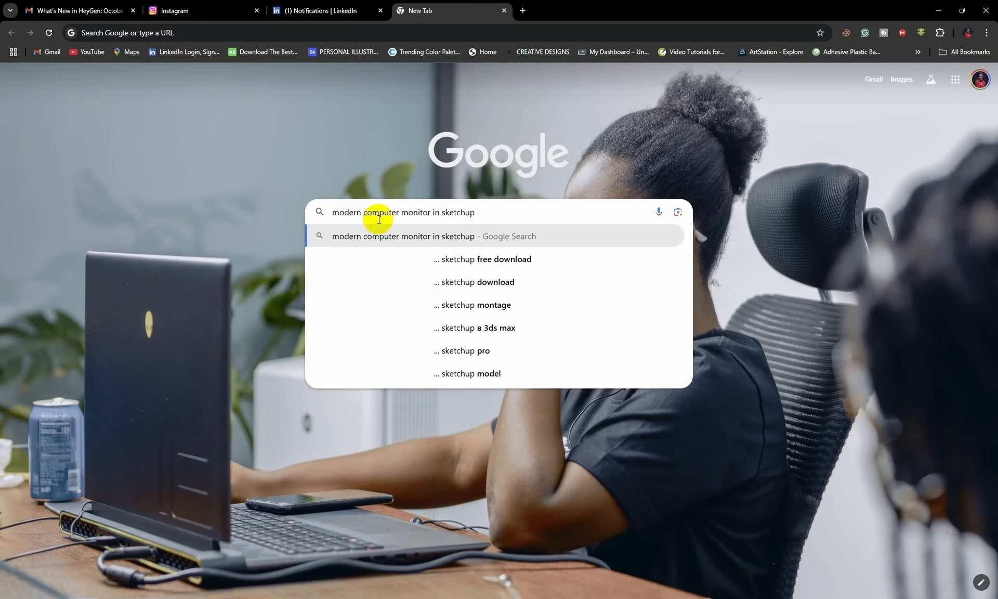
{"action": "key", "text": "Return"}
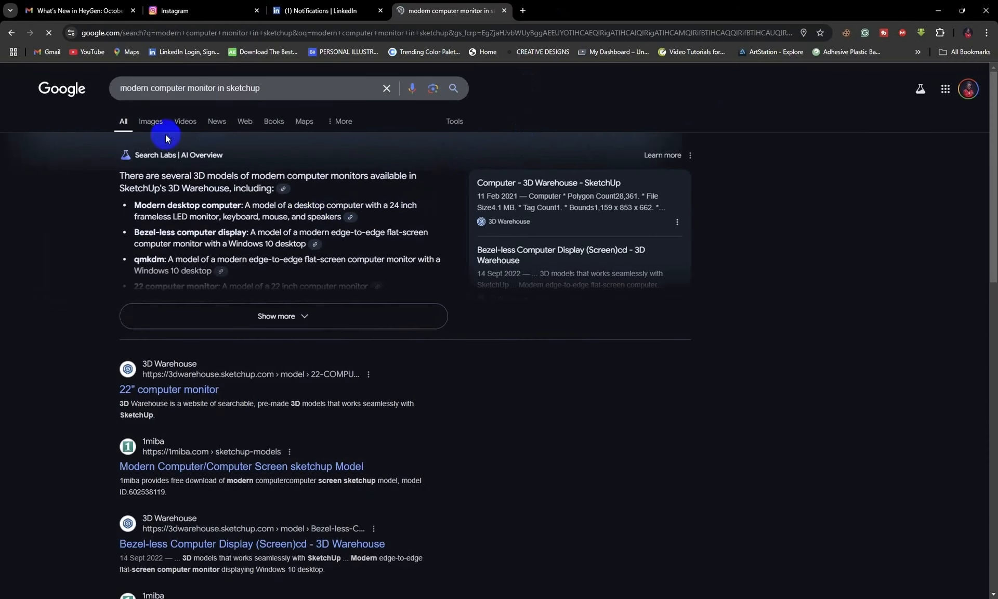
{"action": "left_click", "coordinate": [157, 124]}
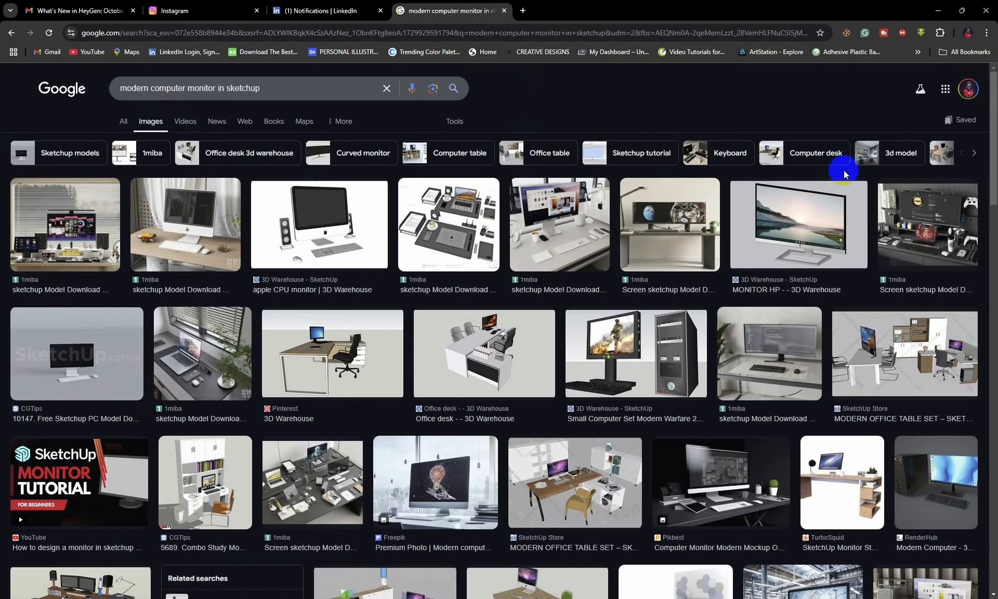
Browse the image results for a modern monitor model that suits the study desk, checking which sites offer SketchUp models.
{"action": "scroll", "coordinate": [844, 174], "scroll_direction": "down", "scroll_amount": 3}
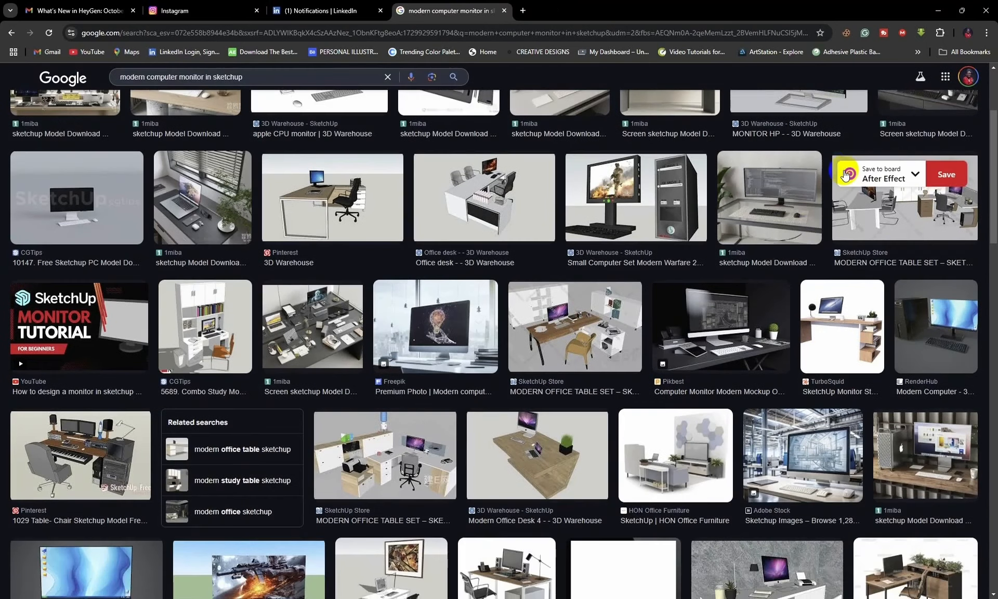
{"action": "scroll", "coordinate": [781, 270], "scroll_direction": "down", "scroll_amount": 2}
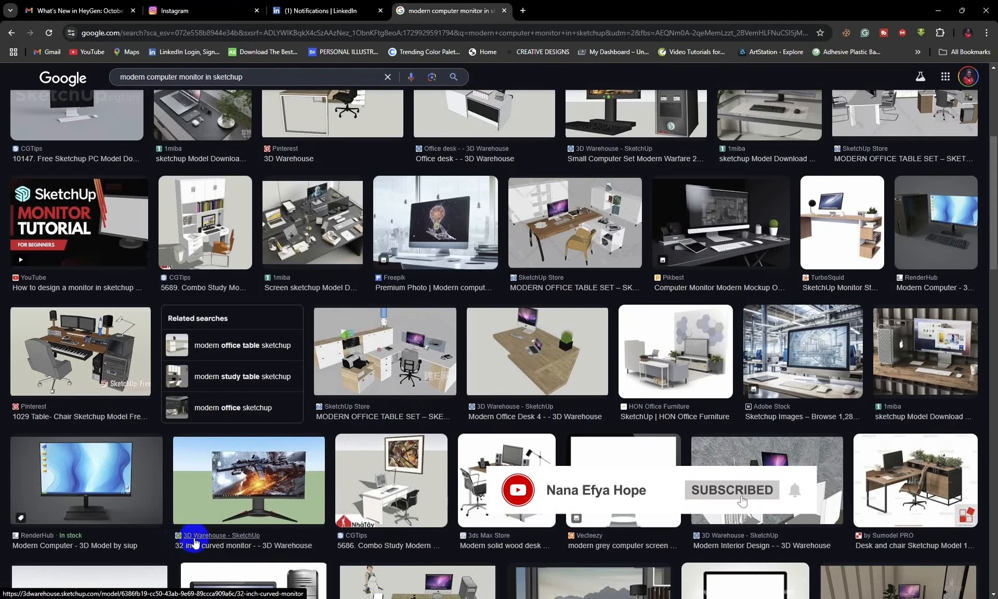
{"action": "scroll", "coordinate": [182, 542], "scroll_direction": "down", "scroll_amount": 4}
{"action": "scroll", "coordinate": [195, 543], "scroll_direction": "down", "scroll_amount": 4}
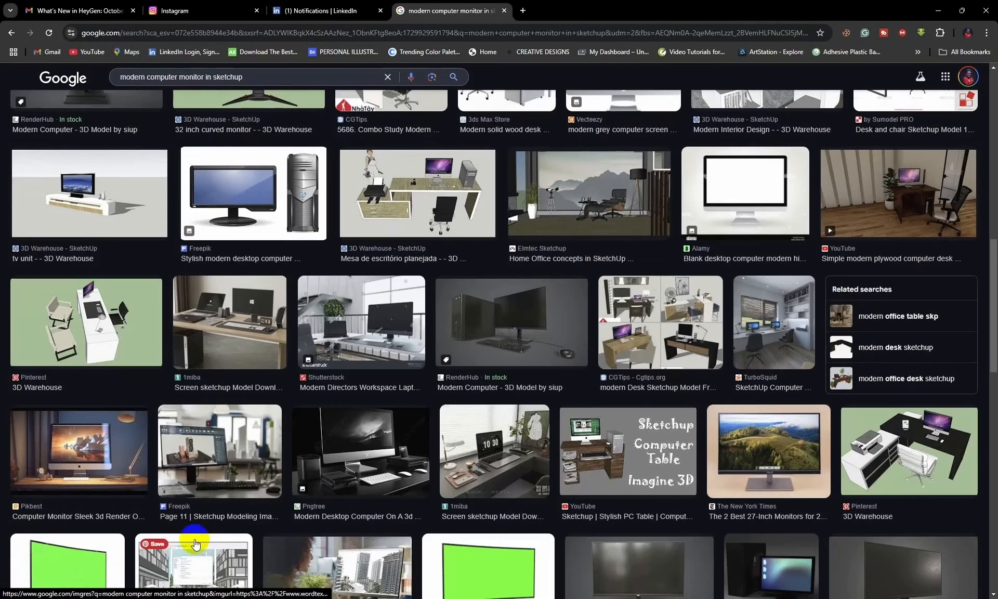
{"action": "scroll", "coordinate": [195, 544], "scroll_direction": "down", "scroll_amount": 5}
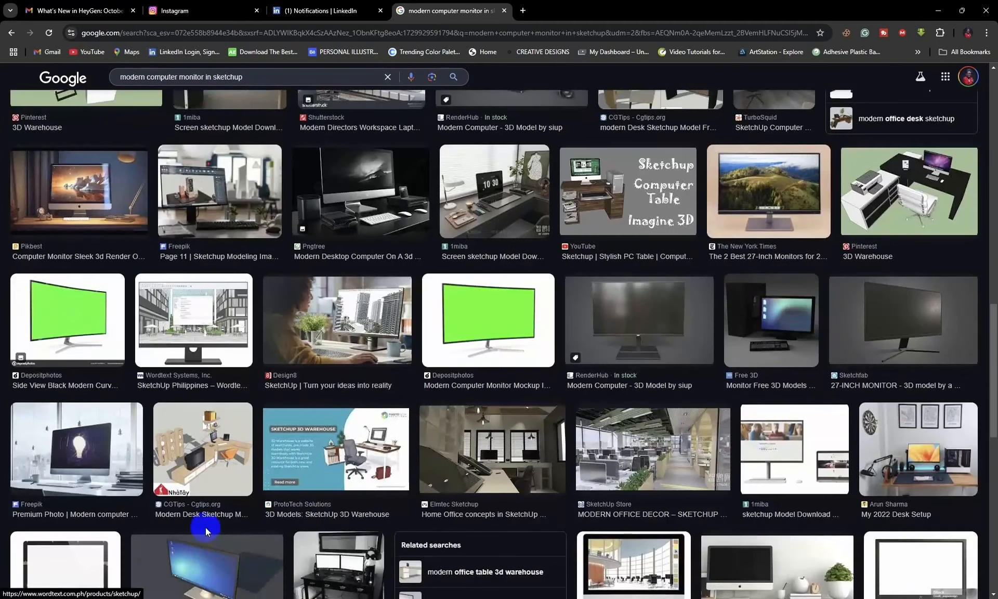
{"action": "scroll", "coordinate": [205, 527], "scroll_direction": "down", "scroll_amount": 2}
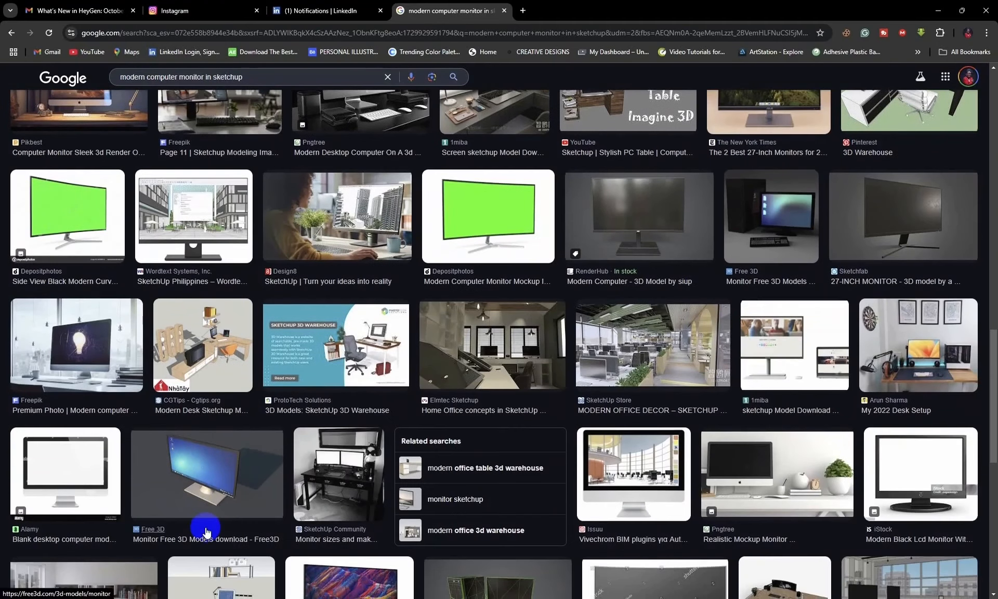
{"action": "scroll", "coordinate": [242, 522], "scroll_direction": "down", "scroll_amount": 1}
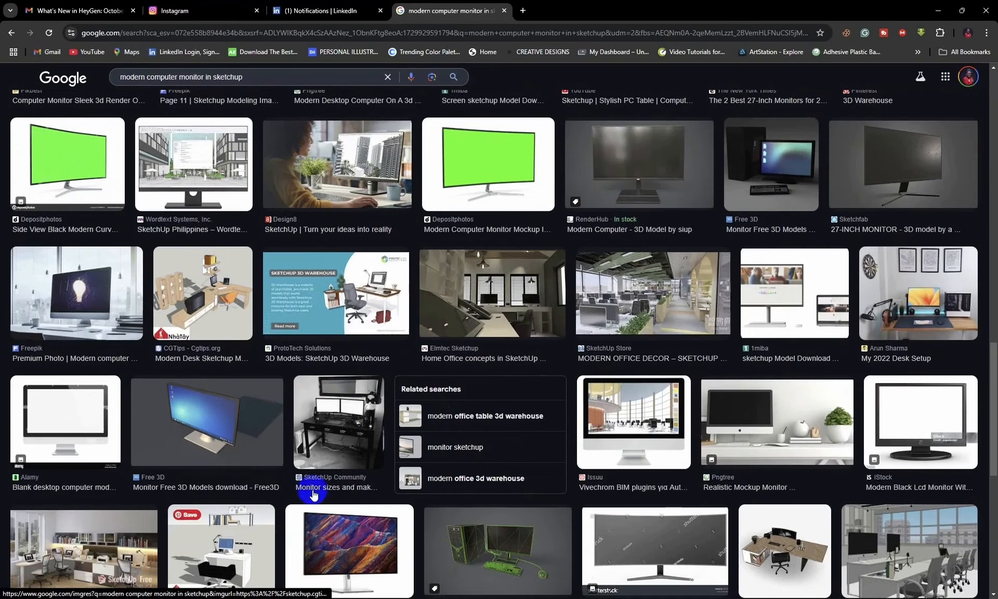
{"action": "scroll", "coordinate": [362, 401], "scroll_direction": "down", "scroll_amount": 4}
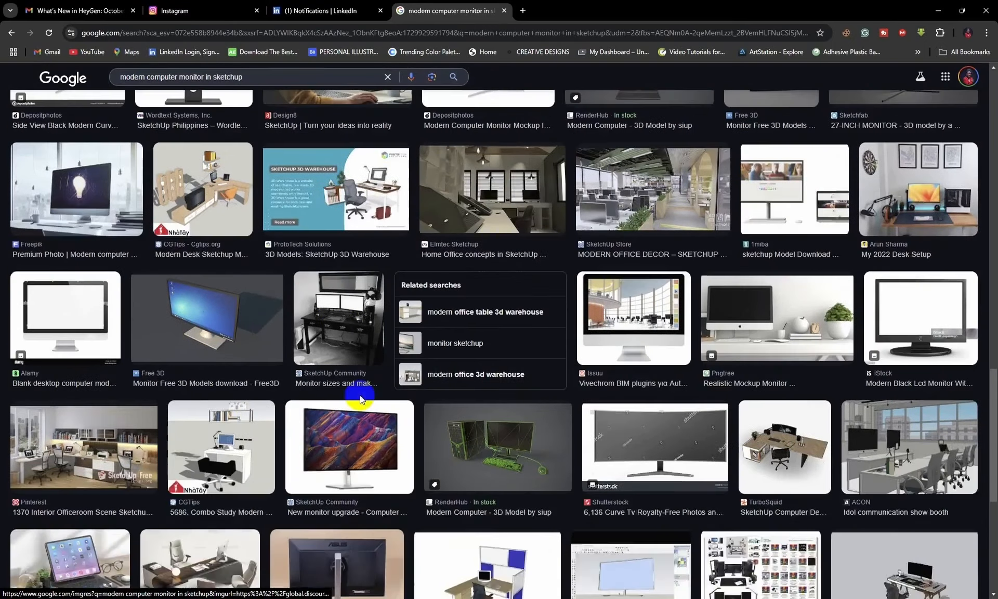
{"action": "scroll", "coordinate": [361, 400], "scroll_direction": "up", "scroll_amount": 1}
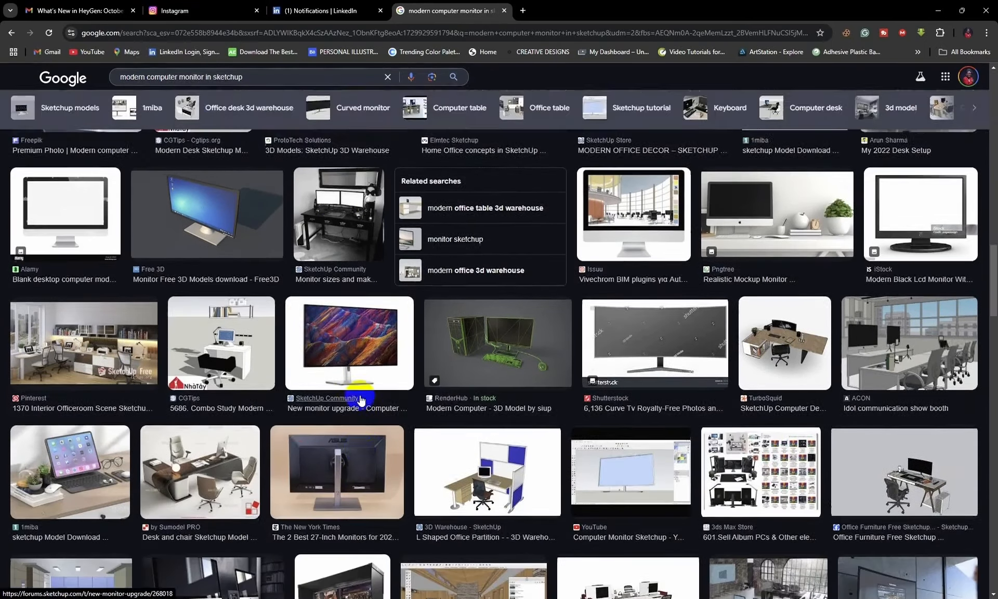
{"action": "scroll", "coordinate": [362, 400], "scroll_direction": "down", "scroll_amount": 4}
{"action": "scroll", "coordinate": [361, 400], "scroll_direction": "down", "scroll_amount": 2}
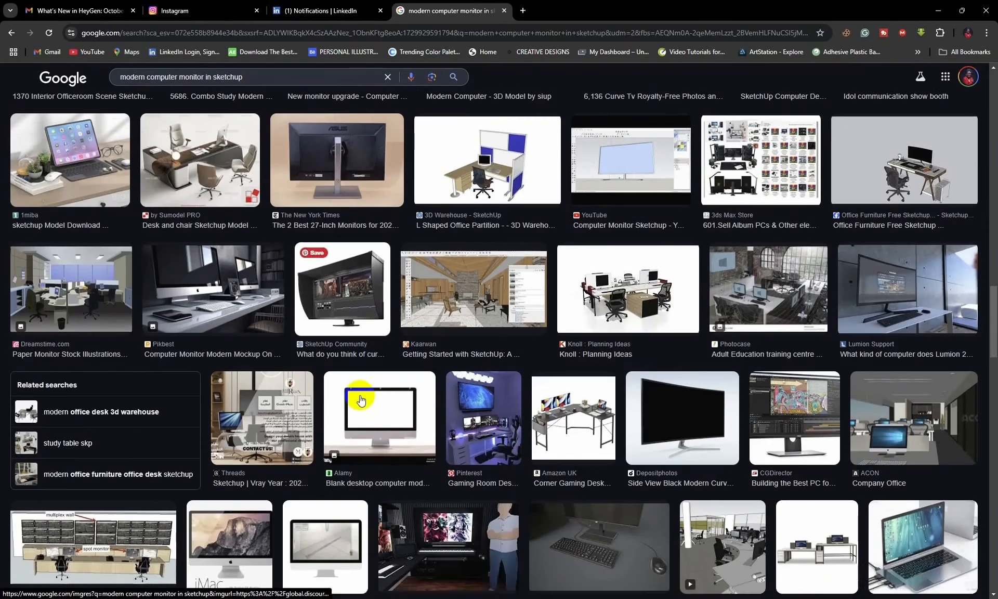
Browse the image results for a modern monitor and open the 3D Warehouse page of the 32 inch curved monitor.
{"action": "scroll", "coordinate": [361, 400], "scroll_direction": "down", "scroll_amount": 6}
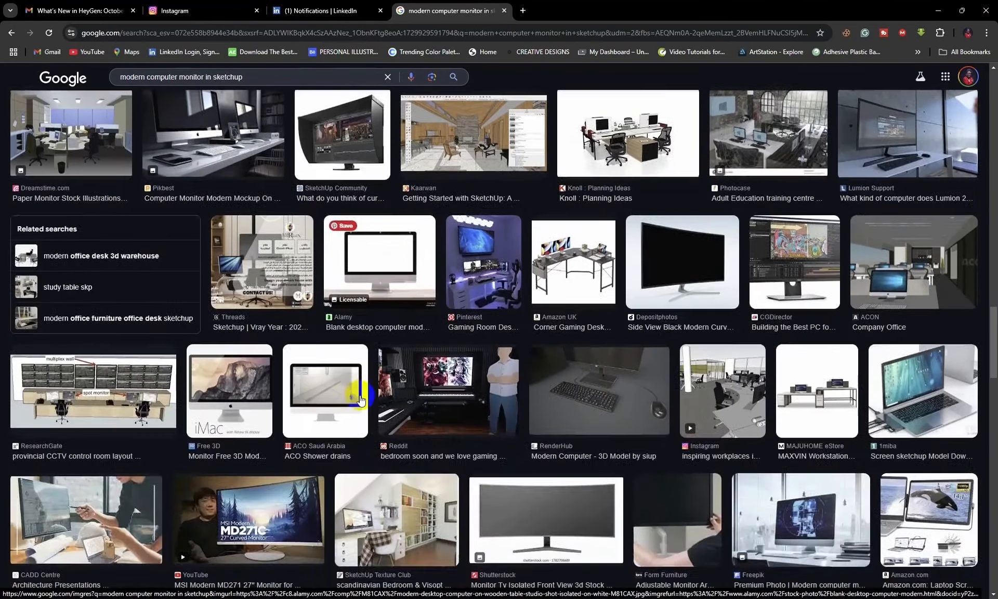
{"action": "scroll", "coordinate": [361, 401], "scroll_direction": "down", "scroll_amount": 2}
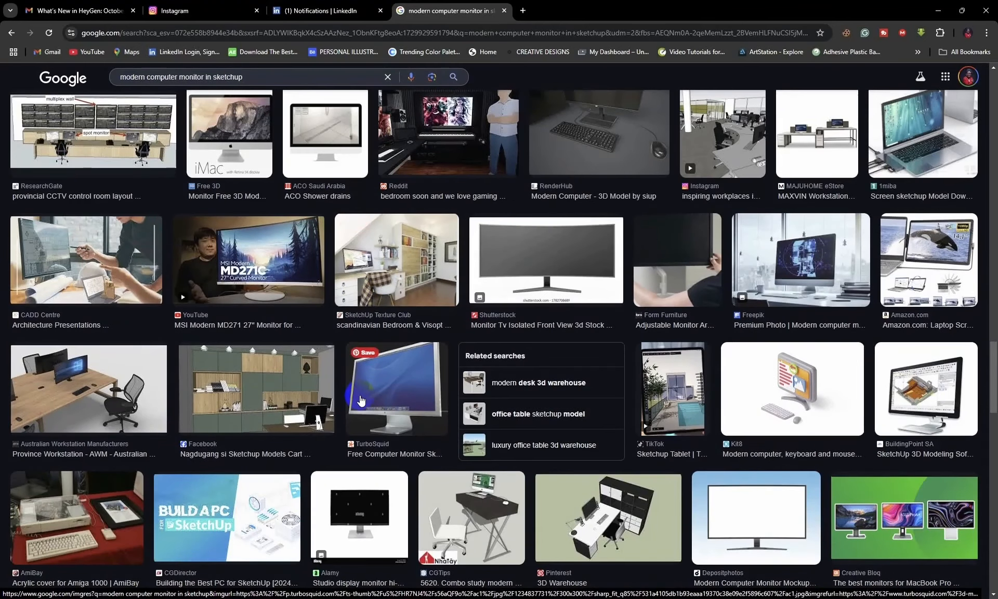
{"action": "scroll", "coordinate": [362, 400], "scroll_direction": "up", "scroll_amount": 20}
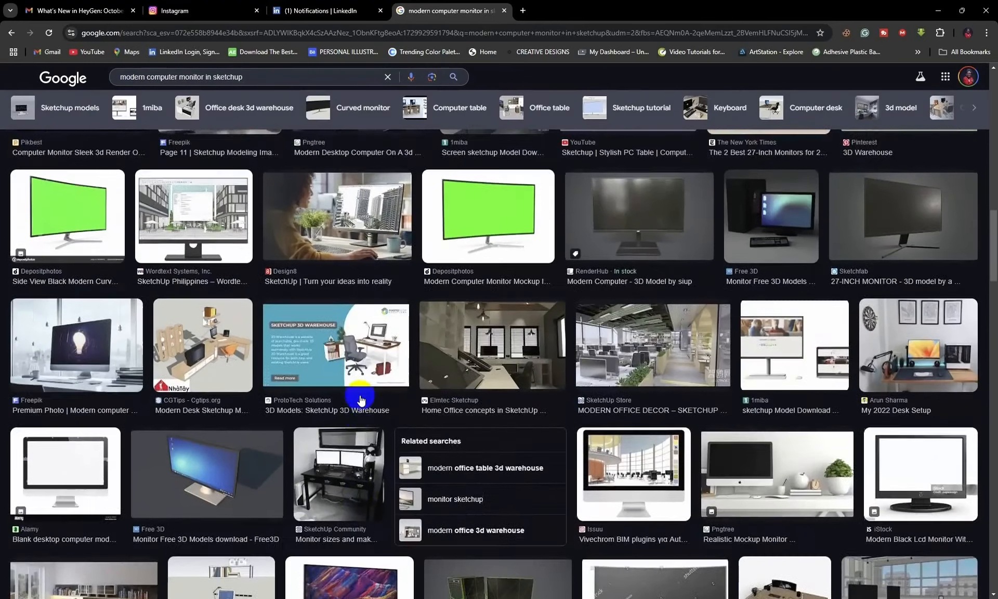
{"action": "scroll", "coordinate": [361, 400], "scroll_direction": "up", "scroll_amount": 8}
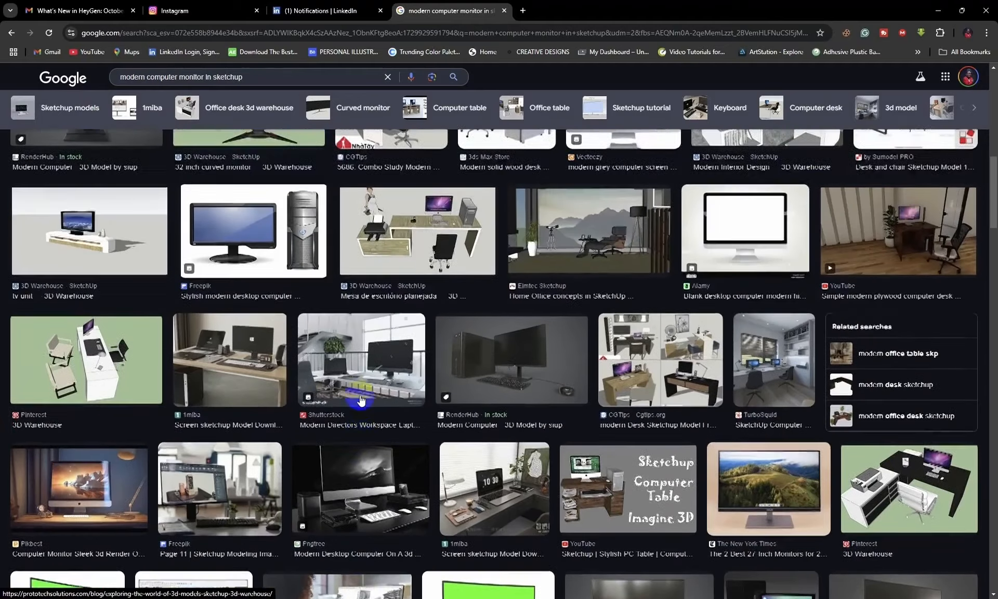
{"action": "scroll", "coordinate": [362, 400], "scroll_direction": "up", "scroll_amount": 3}
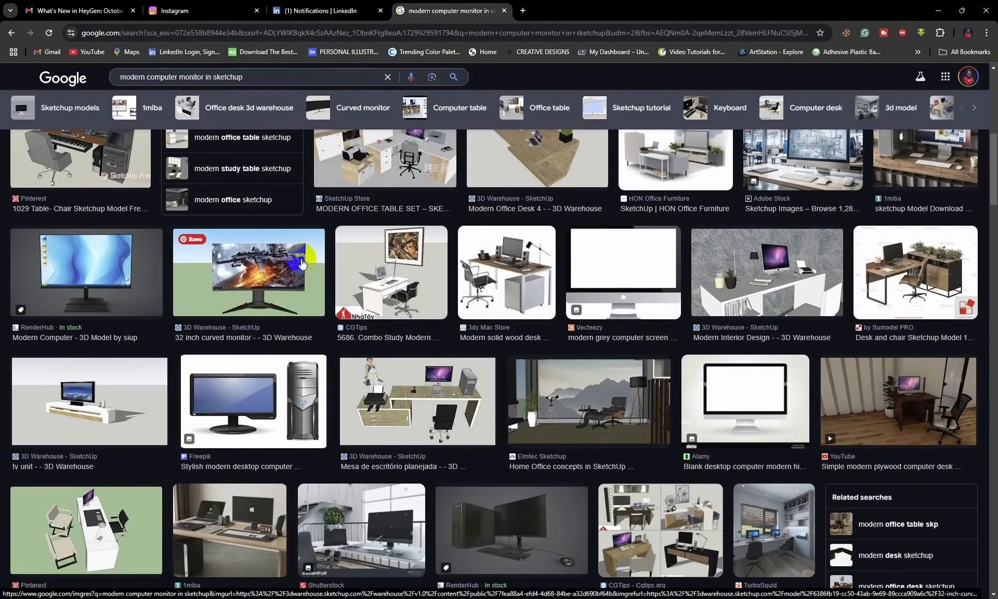
{"action": "right_click", "coordinate": [301, 263]}
{"action": "left_click", "coordinate": [340, 268]}
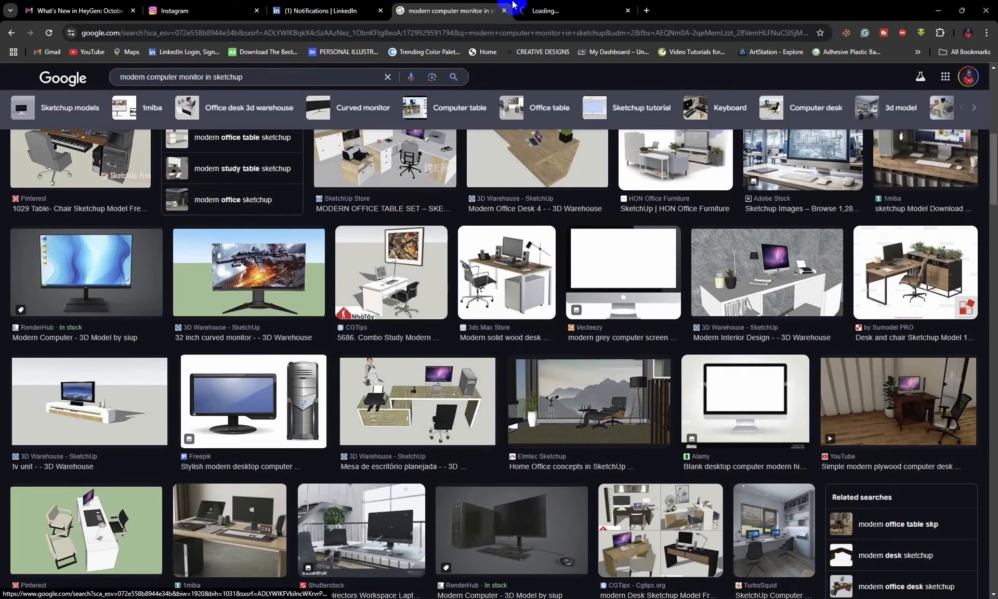
{"action": "left_click", "coordinate": [554, 11]}
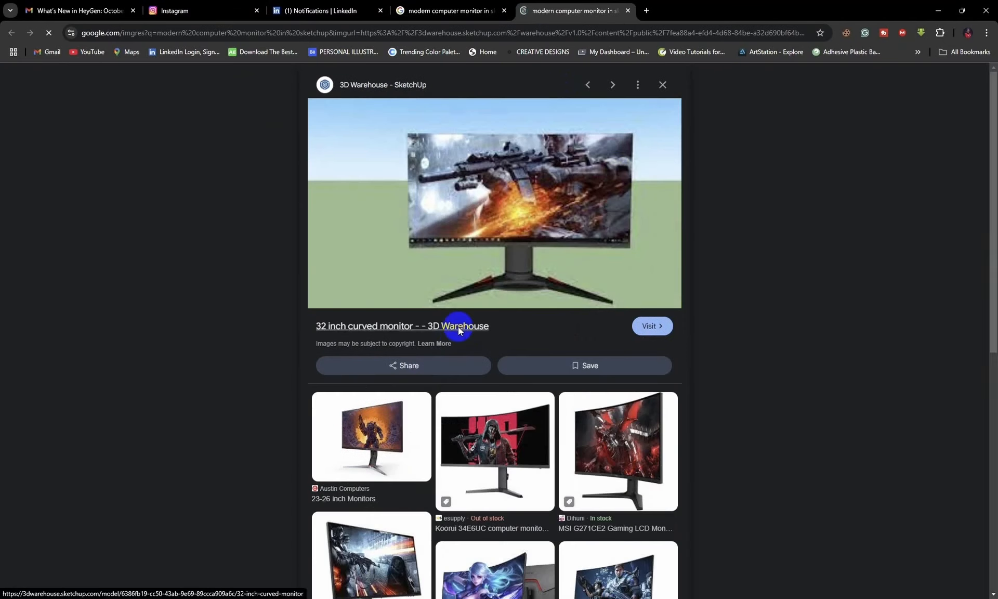
{"action": "left_click", "coordinate": [462, 325]}
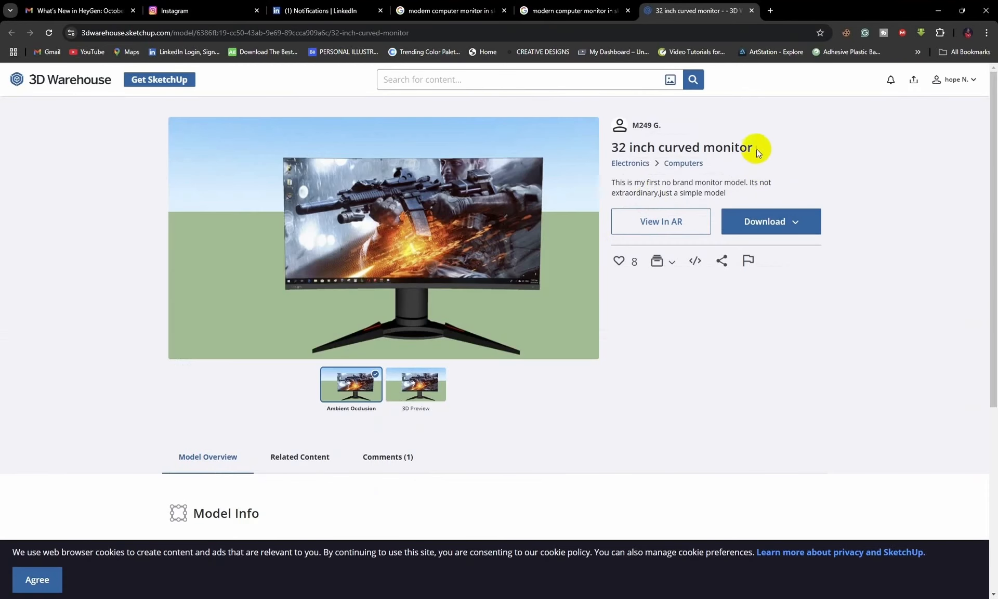
Copy the model title "32 inch curved monitor" from its 3D Warehouse page.
{"action": "left_click_drag", "start_coordinate": [756, 149], "coordinate": [611, 149]}
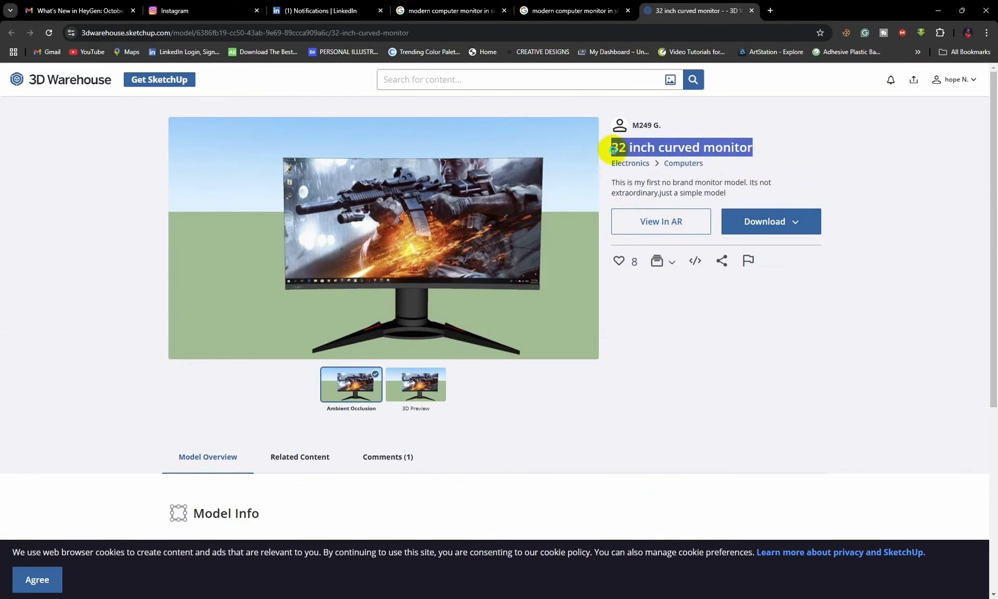
{"action": "right_click", "coordinate": [614, 150]}
{"action": "left_click", "coordinate": [650, 162]}
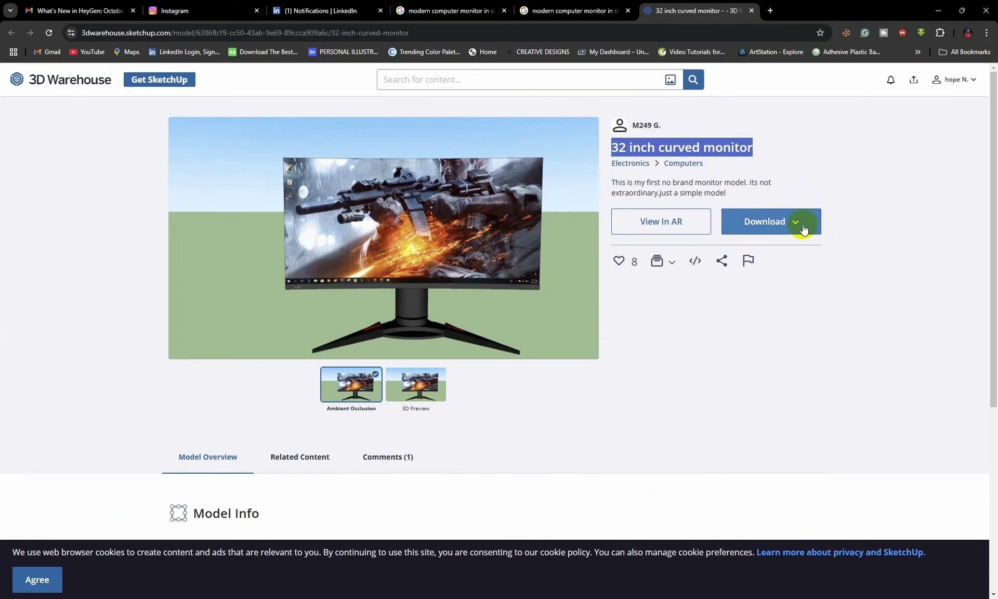
Switch to the untitled SketchUp model's 3D Warehouse window and search for "32 inch curved monitor".
{"action": "mouse_move", "coordinate": [416, 582]}
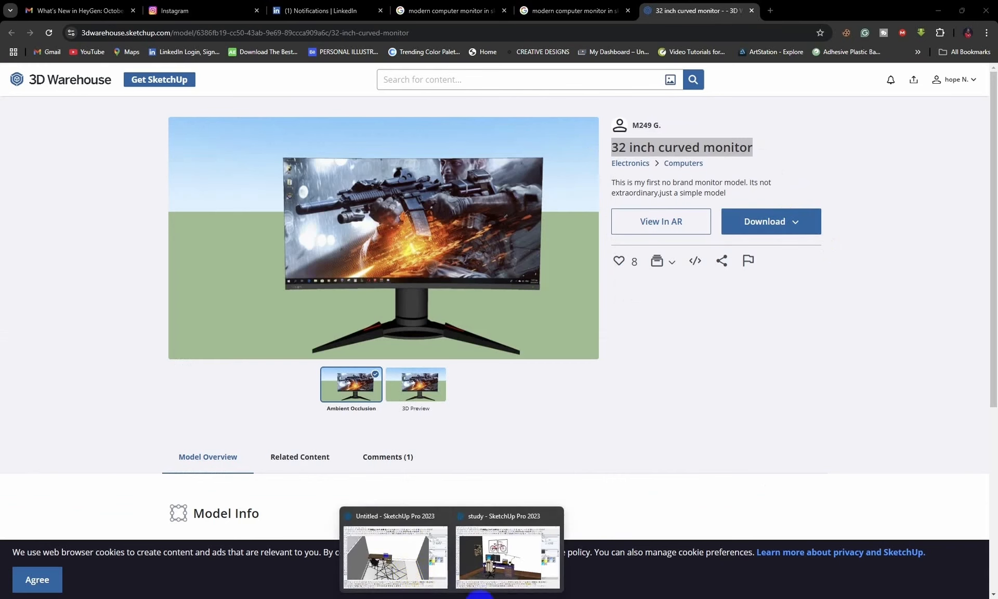
{"action": "left_click", "coordinate": [411, 561]}
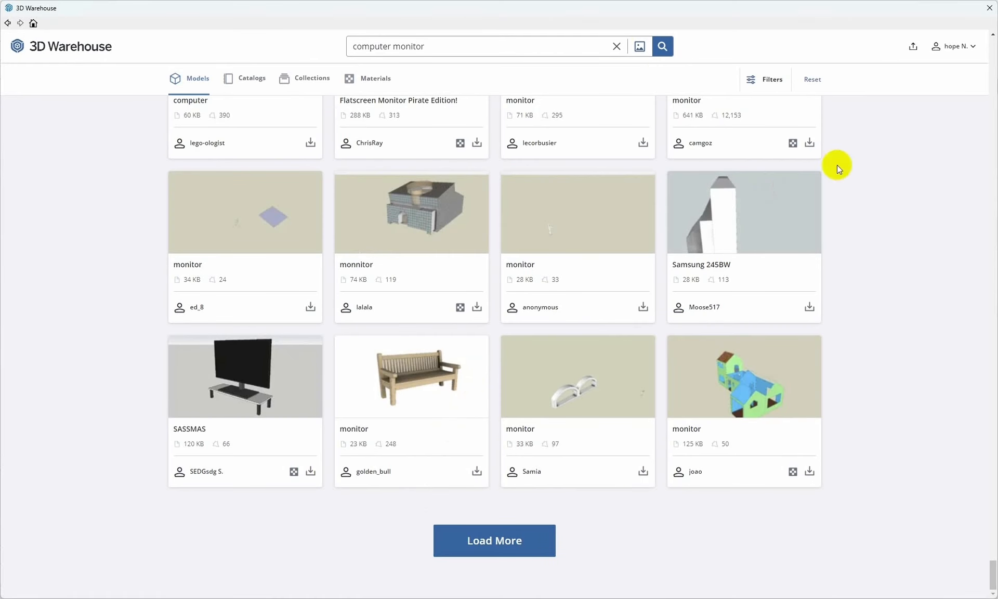
{"action": "left_click", "coordinate": [617, 46]}
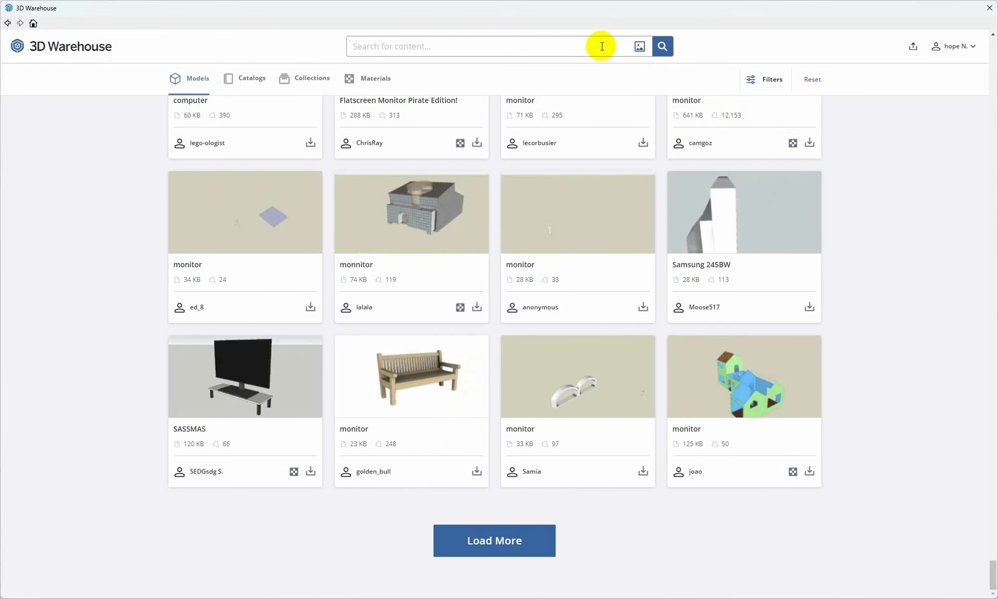
{"action": "key", "text": "ctrl+v"}
{"action": "key", "text": "Return"}
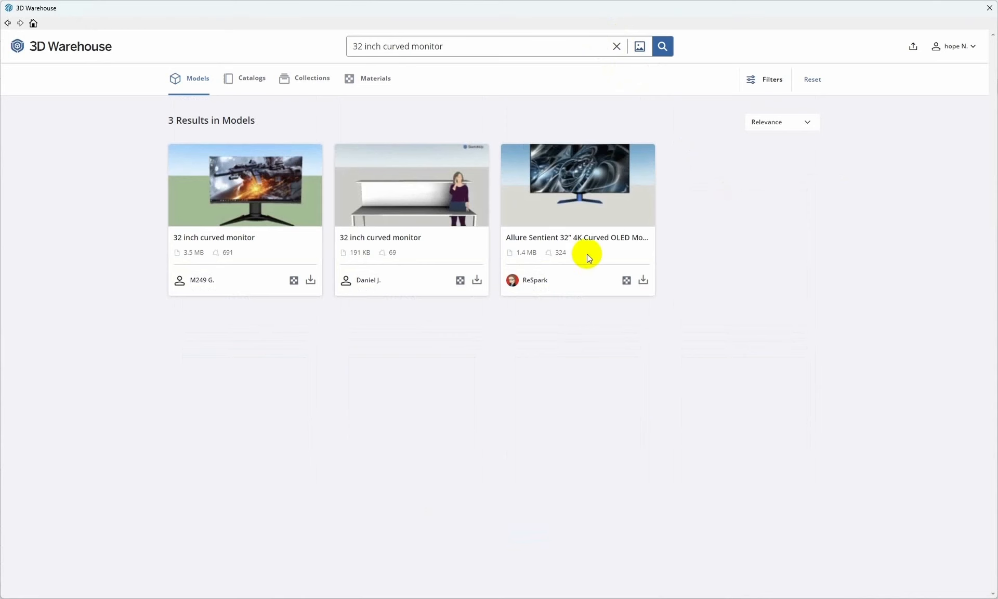
Load the Allure Sentient 32" 4K Curved OLED monitor into the model and place it on the desk beside the laptop.
{"action": "left_click", "coordinate": [643, 280]}
{"action": "left_click", "coordinate": [486, 323]}
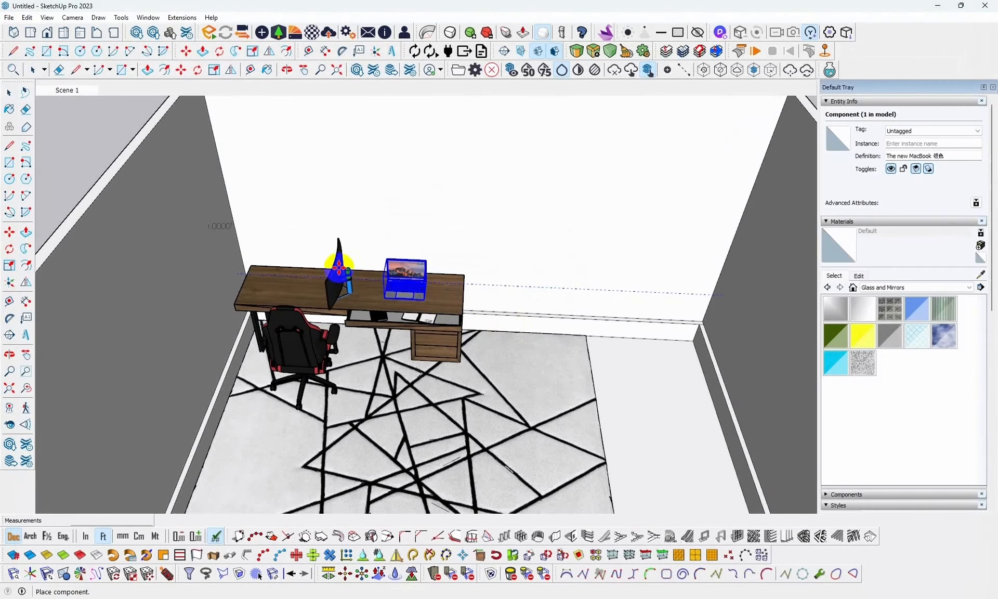
{"action": "left_click", "coordinate": [324, 261]}
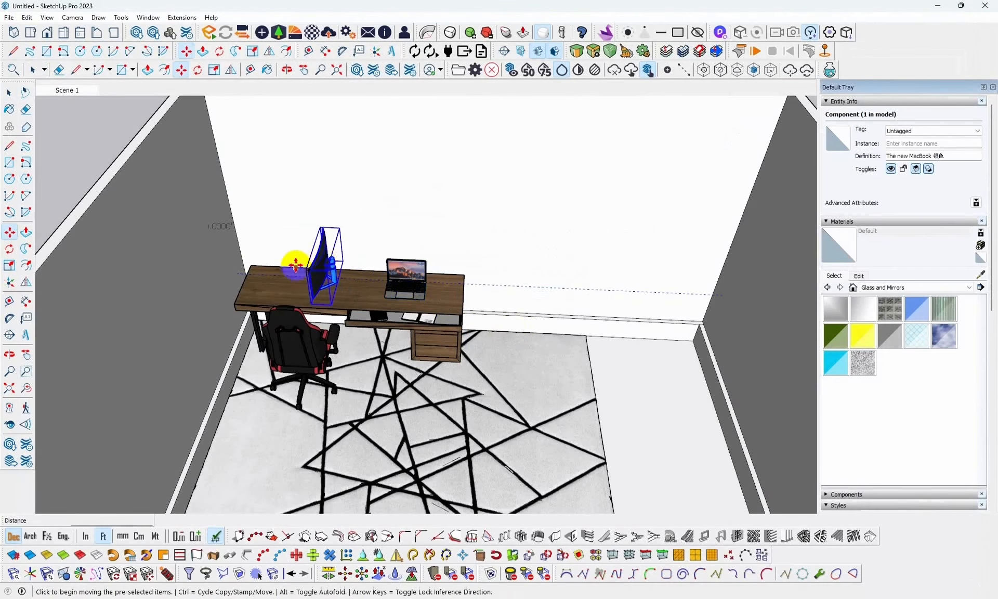
Rotate the monitor 90 degrees on the desktop so its screen faces the chair.
{"action": "scroll", "coordinate": [300, 264], "scroll_direction": "up", "scroll_amount": 4}
{"action": "middle_click_drag", "start_coordinate": [303, 267], "coordinate": [407, 323]}
{"action": "key", "text": "m"}
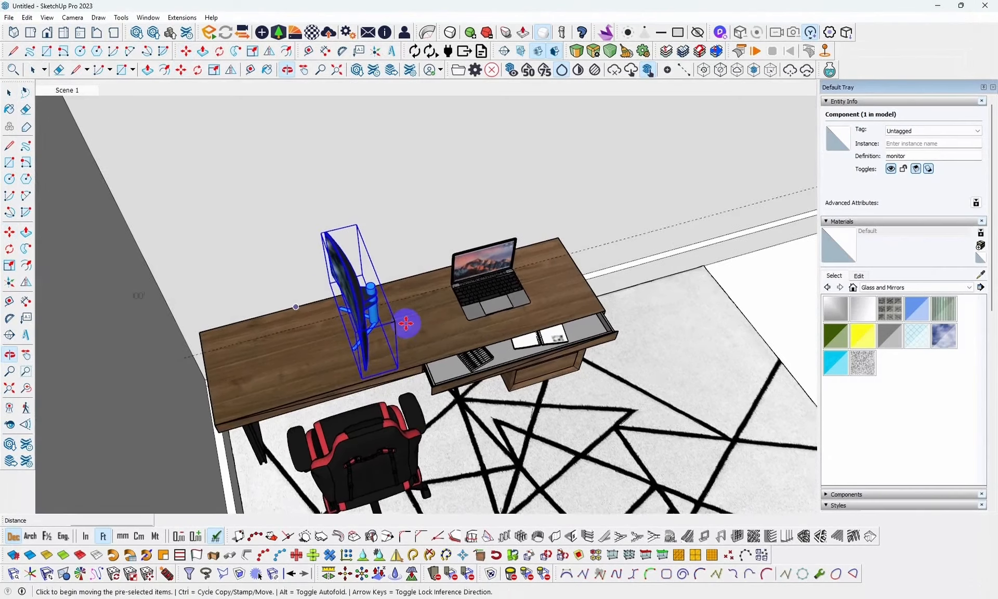
{"action": "key", "text": "q"}
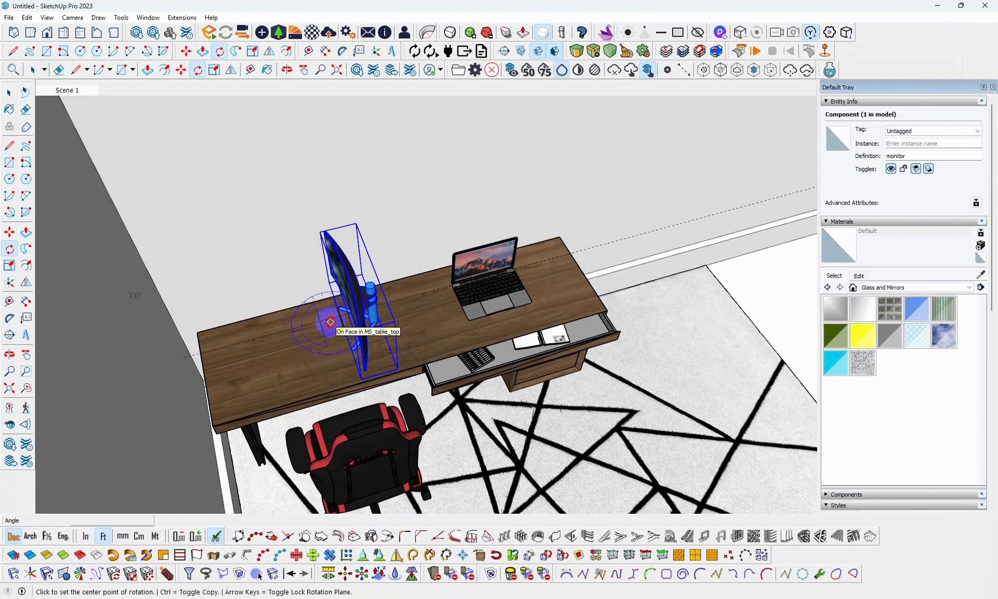
{"action": "left_click", "coordinate": [330, 286]}
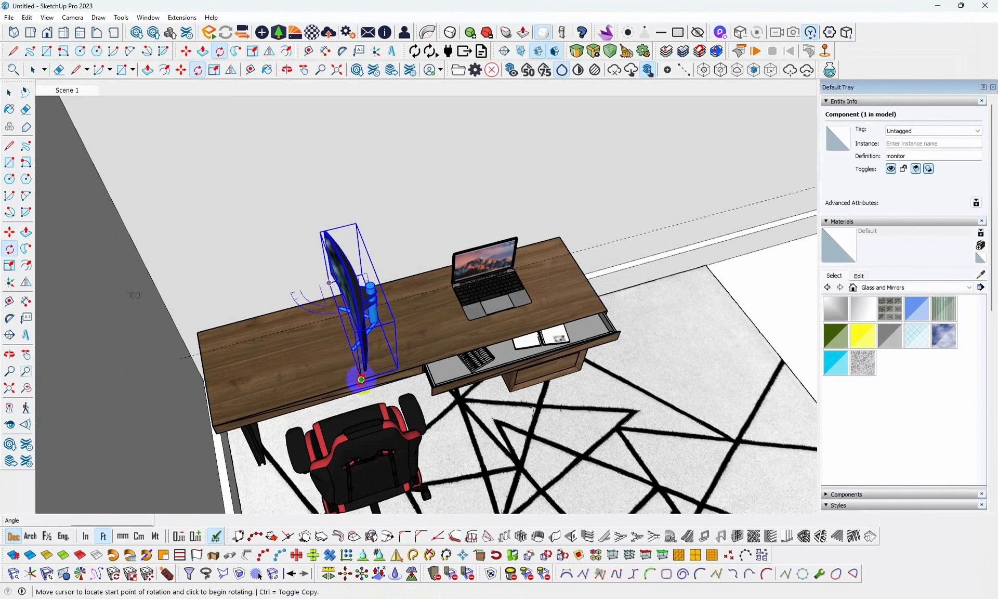
{"action": "left_click", "coordinate": [361, 379]}
{"action": "type", "text": "9"}
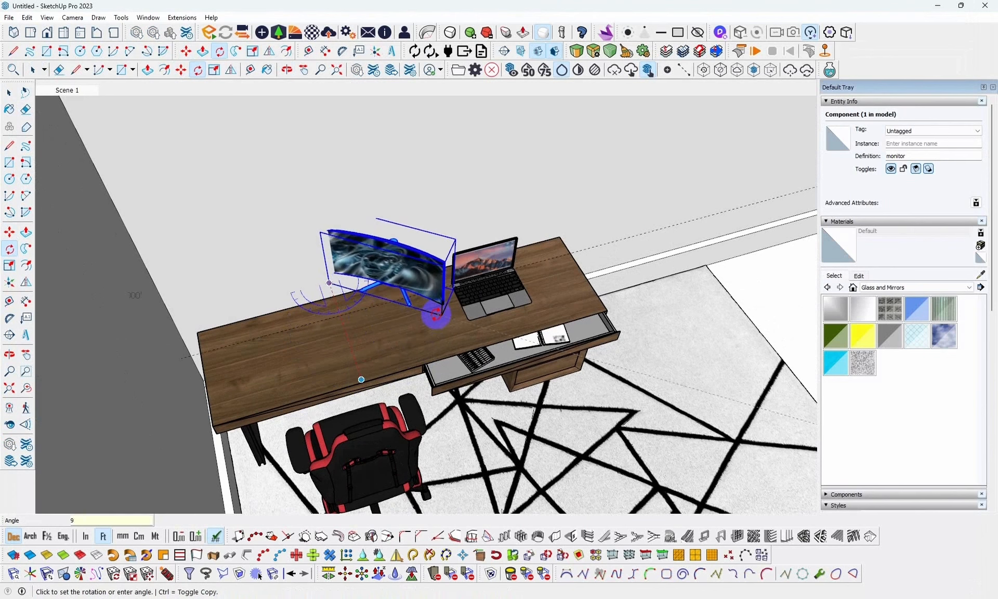
{"action": "type", "text": "0"}
{"action": "key", "text": "Return"}
Move the rotated monitor about 1.3 ft onto the free part of the desktop behind the chair.
{"action": "middle_click_drag", "start_coordinate": [437, 312], "coordinate": [331, 300]}
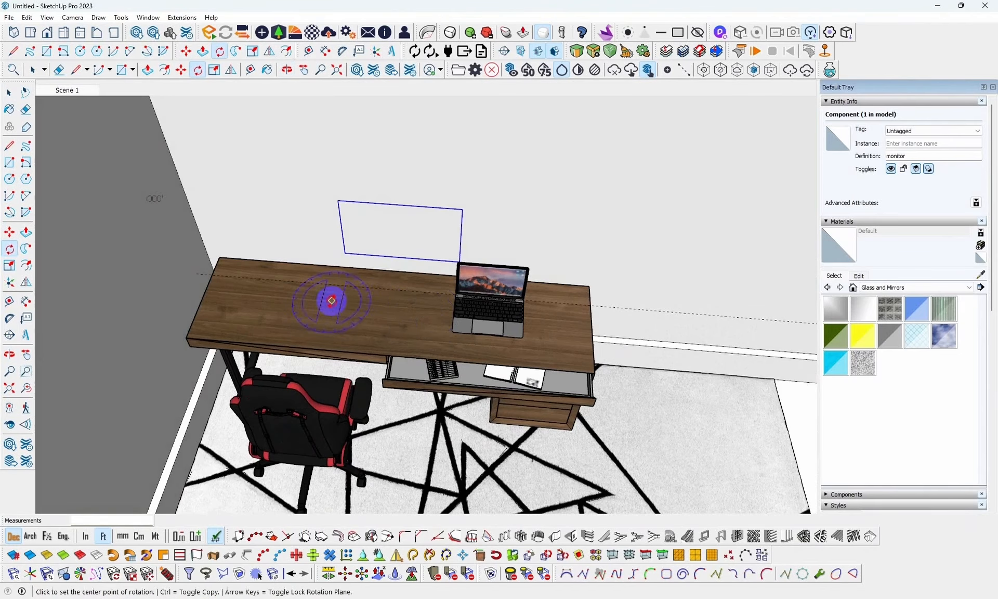
{"action": "key", "text": "m"}
{"action": "left_click", "coordinate": [460, 260]}
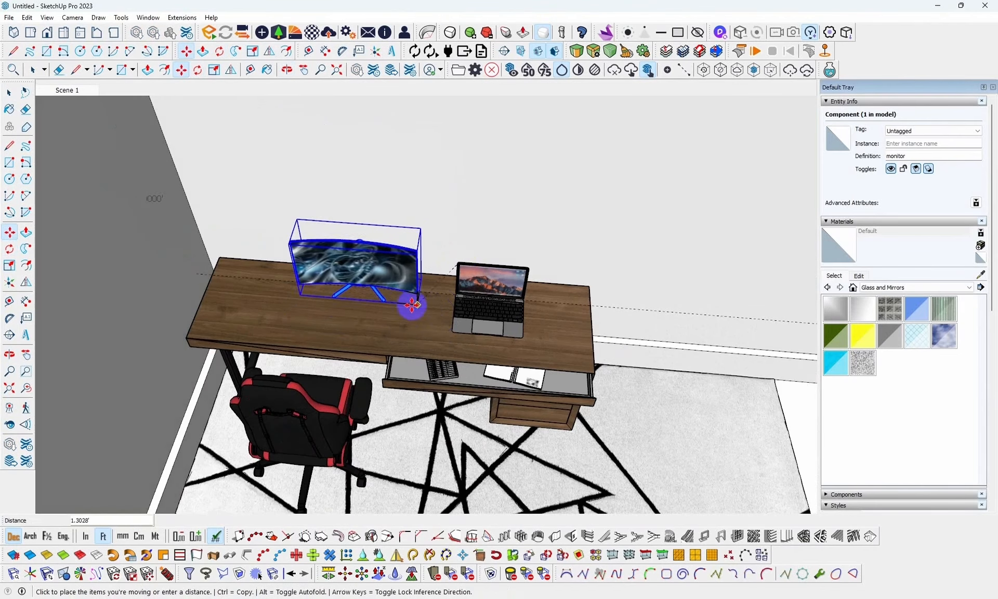
{"action": "left_click", "coordinate": [401, 305]}
Scale the monitor up uniformly from its corner to about 1.5 times its size.
{"action": "middle_click_drag", "start_coordinate": [400, 305], "coordinate": [531, 389]}
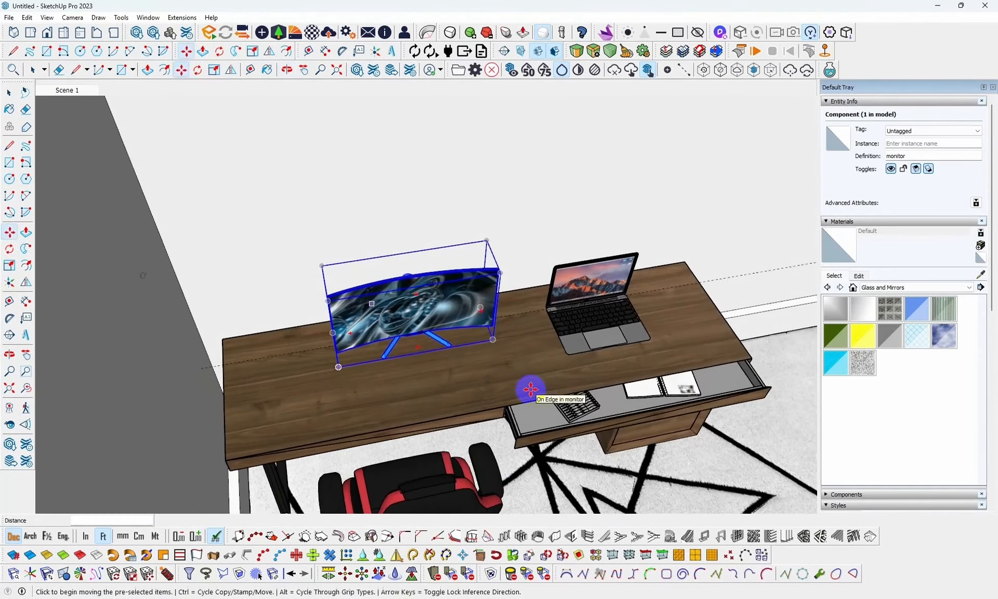
{"action": "key", "text": "s"}
{"action": "left_click", "coordinate": [323, 292]}
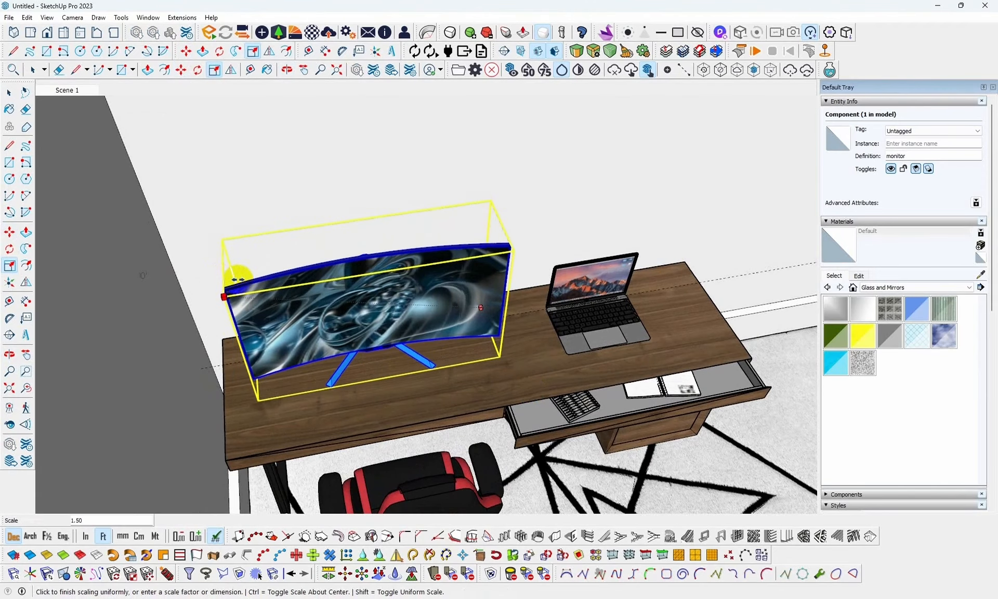
{"action": "left_click", "coordinate": [237, 279]}
Adjust the enlarged monitor's depth on the desktop so that it stands clear of the wall behind.
{"action": "middle_click_drag", "start_coordinate": [660, 356], "coordinate": [412, 397]}
{"action": "key", "text": "m"}
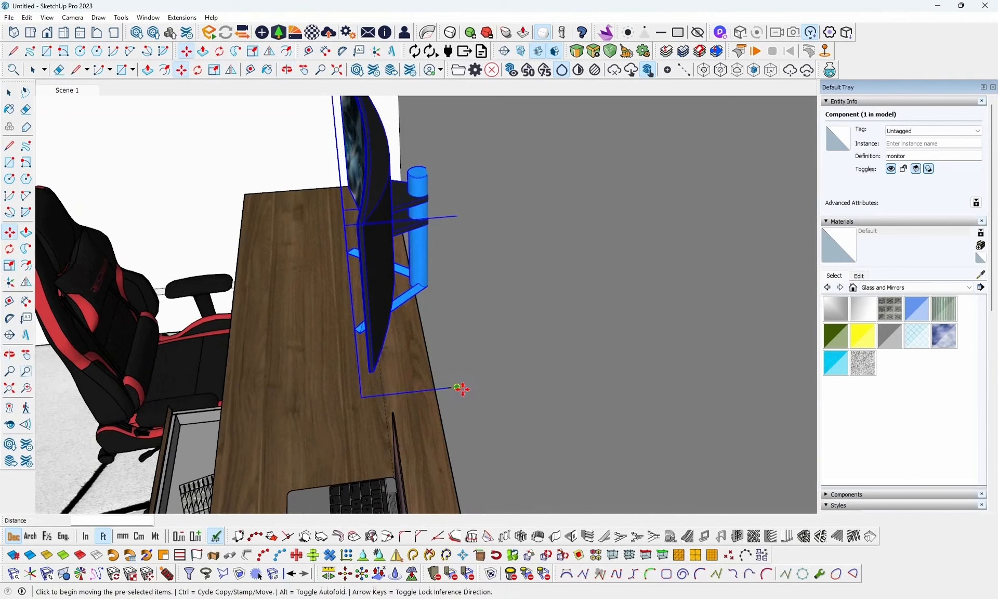
{"action": "left_click", "coordinate": [462, 387]}
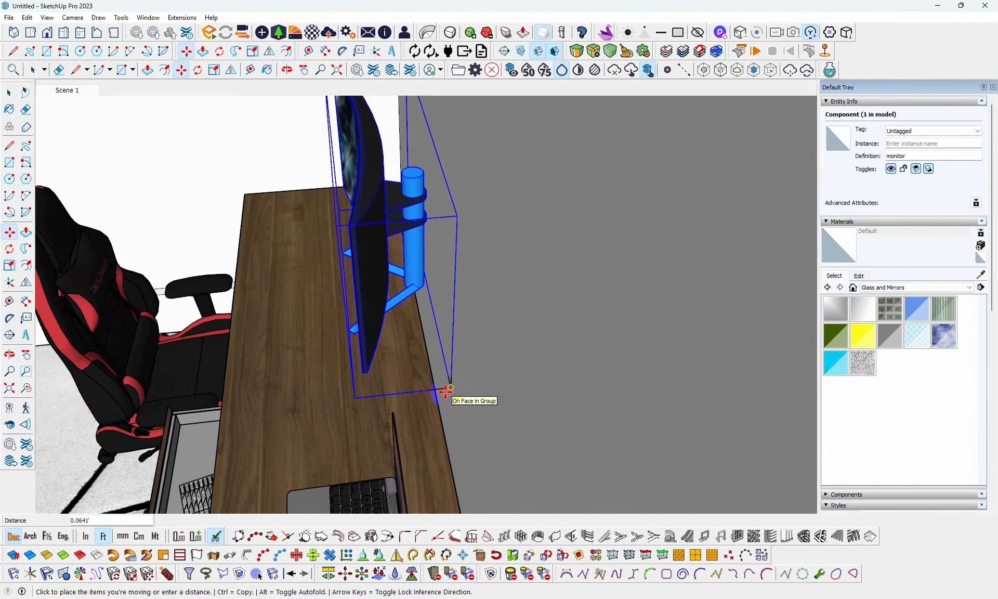
{"action": "left_click", "coordinate": [440, 394]}
{"action": "middle_click_drag", "start_coordinate": [415, 325], "coordinate": [445, 382]}
{"action": "left_click", "coordinate": [441, 382]}
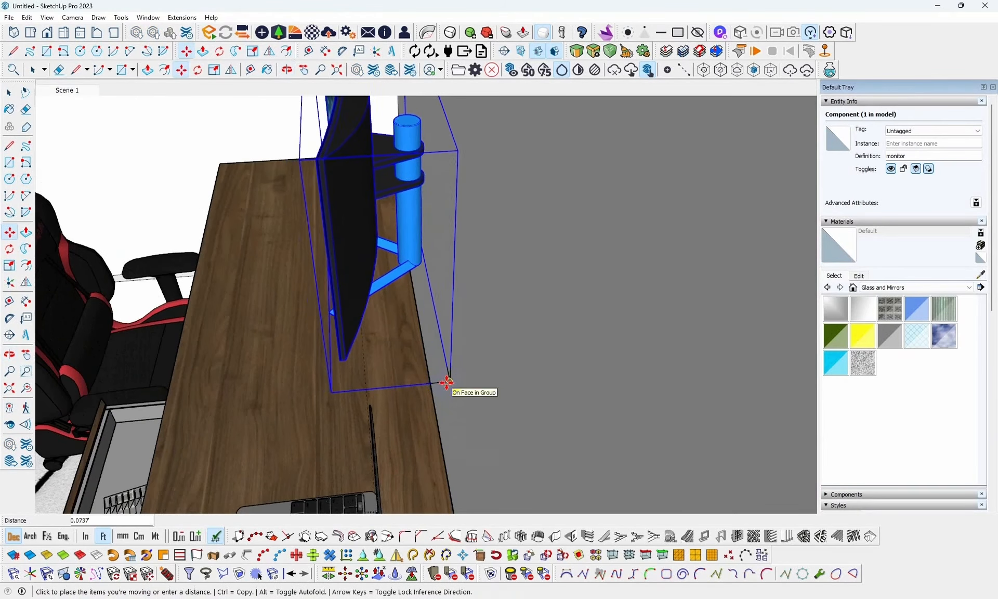
{"action": "left_click", "coordinate": [449, 383]}
Move the monitor about 0.32 ft along the desk toward the laptop.
{"action": "middle_click_drag", "start_coordinate": [323, 361], "coordinate": [645, 385]}
{"action": "scroll", "coordinate": [446, 375], "scroll_direction": "down", "scroll_amount": 10}
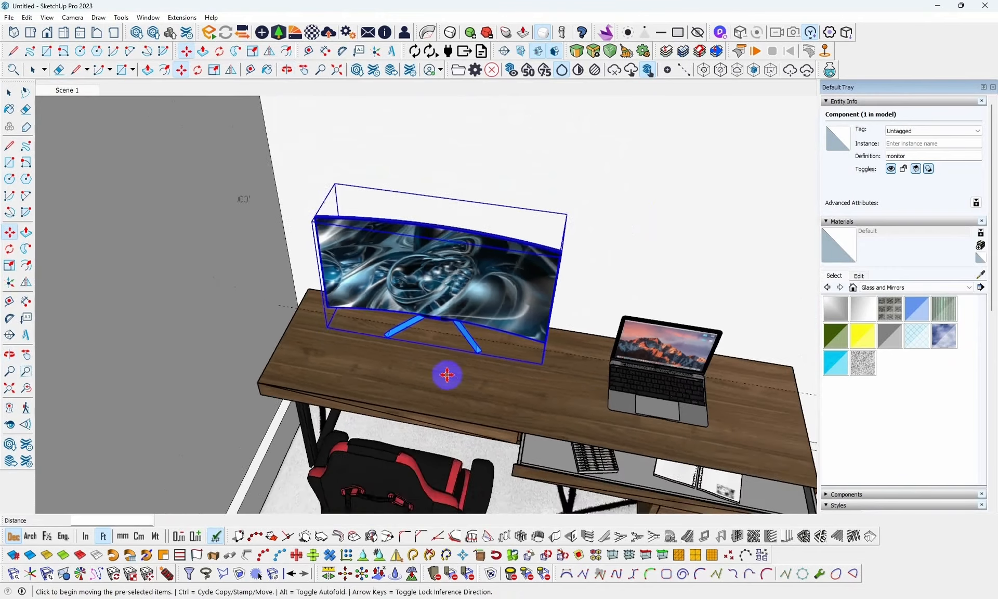
{"action": "middle_click_drag", "start_coordinate": [488, 363], "coordinate": [326, 363]}
{"action": "key", "text": "m"}
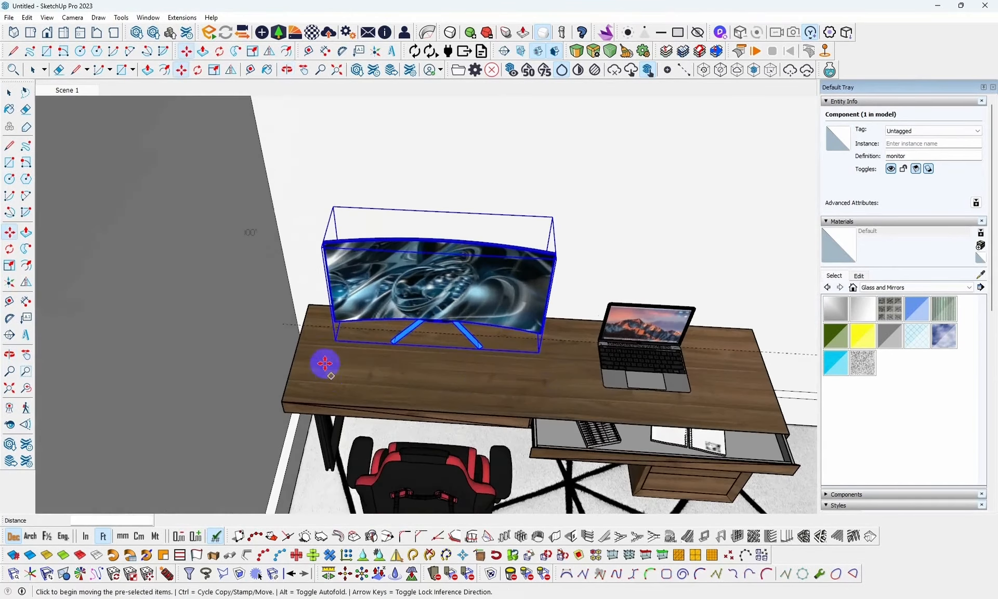
{"action": "left_click", "coordinate": [344, 341]}
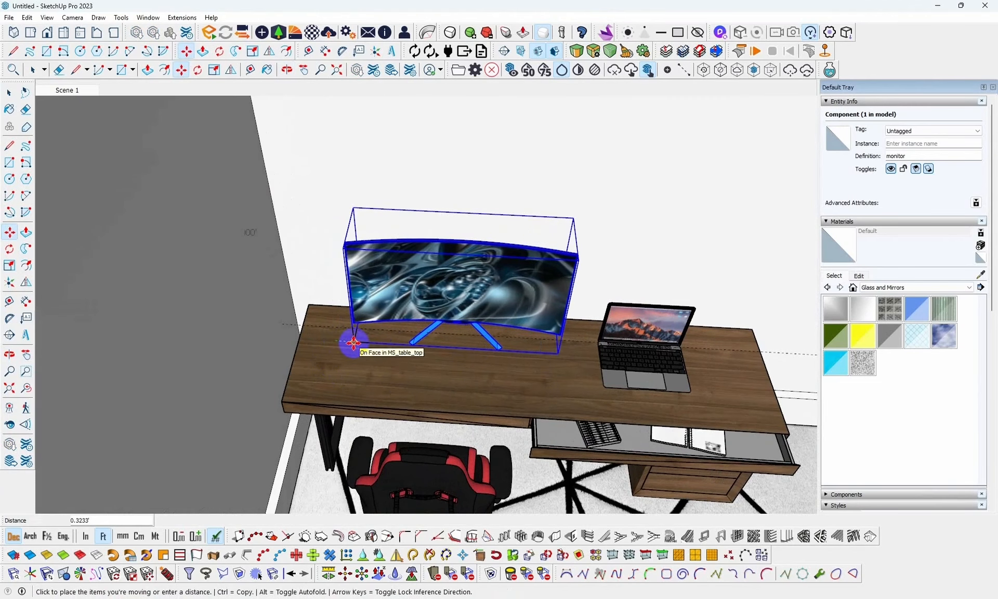
{"action": "left_click", "coordinate": [354, 343]}
Select the laptop on the desk.
{"action": "key", "text": "space"}
{"action": "left_click", "coordinate": [676, 383]}
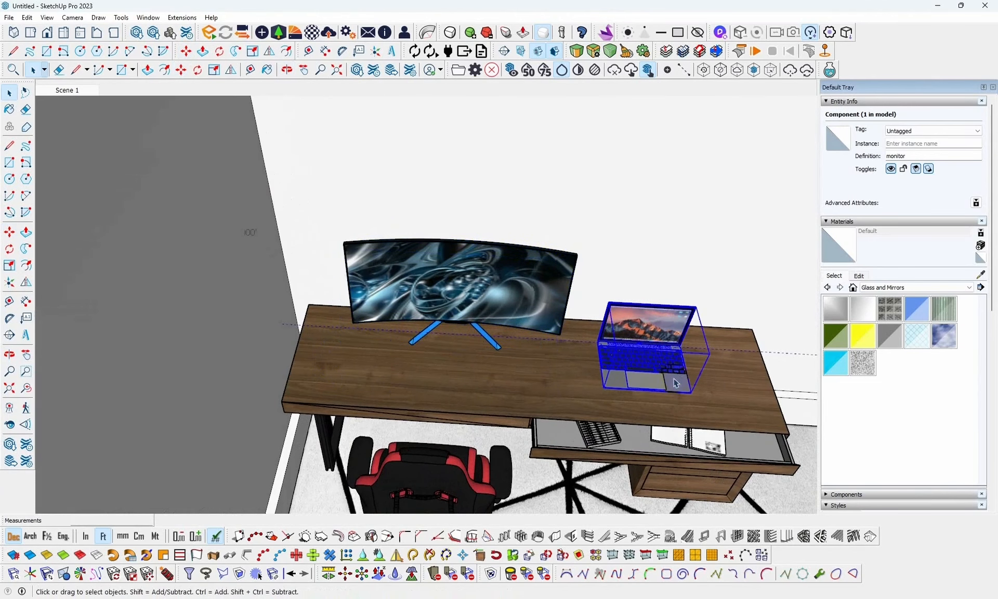
{"action": "middle_click_drag", "start_coordinate": [673, 366], "coordinate": [668, 299]}
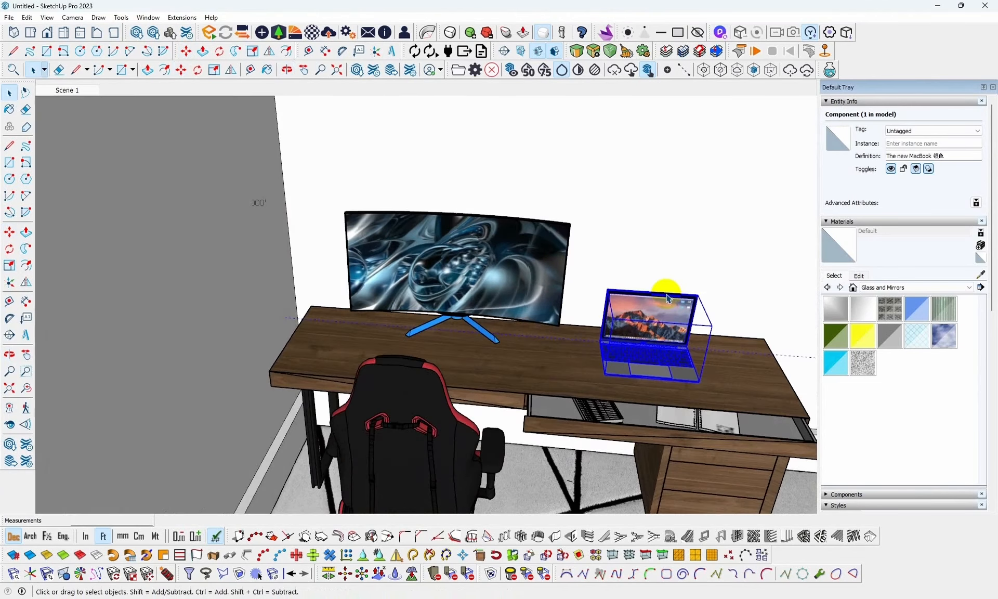
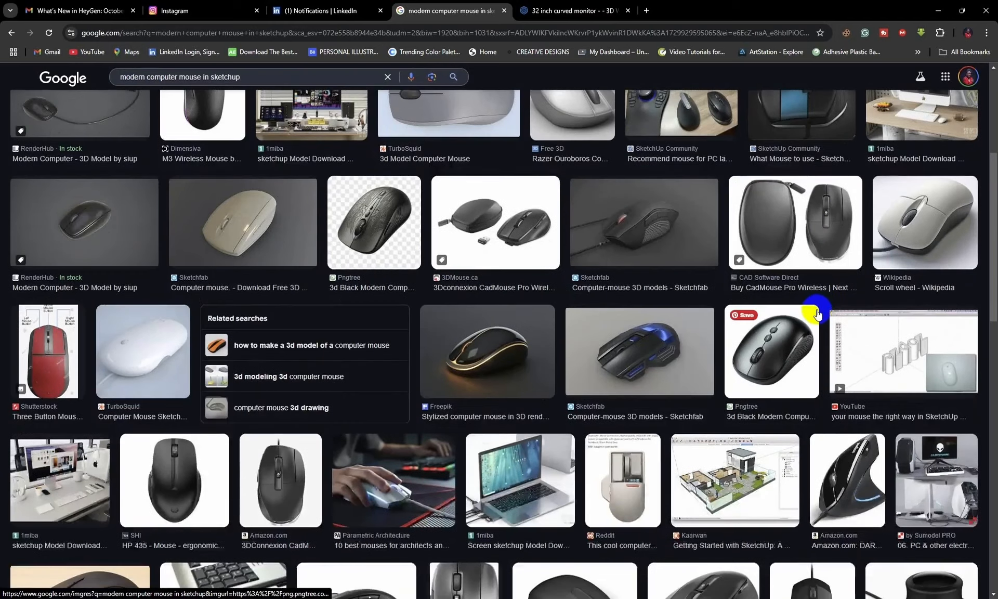
Examine the Google image results for modern computer mouse models down to the end and load more results.
{"action": "scroll", "coordinate": [818, 314], "scroll_direction": "down", "scroll_amount": 3}
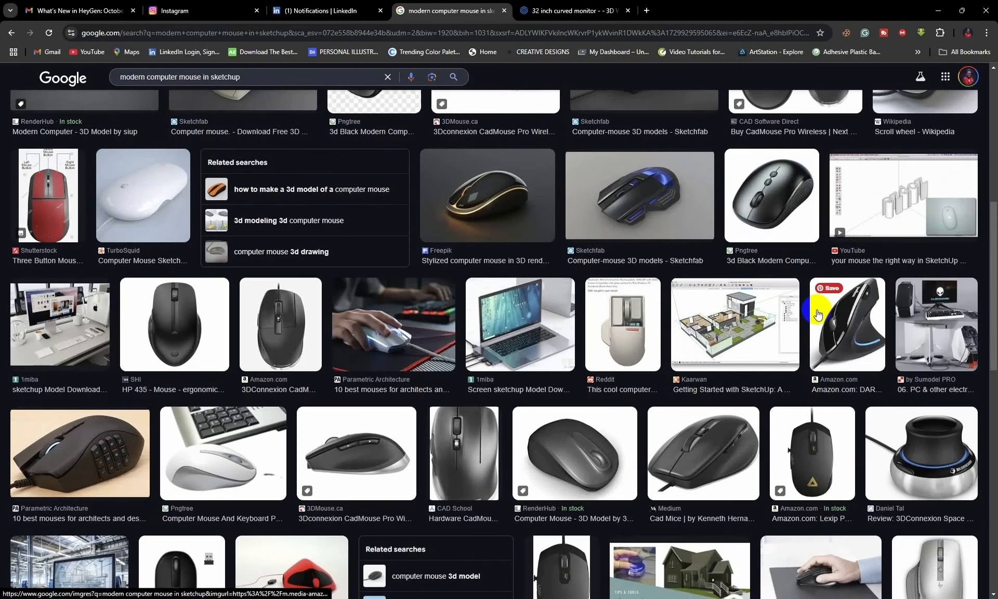
{"action": "scroll", "coordinate": [817, 314], "scroll_direction": "down", "scroll_amount": 2}
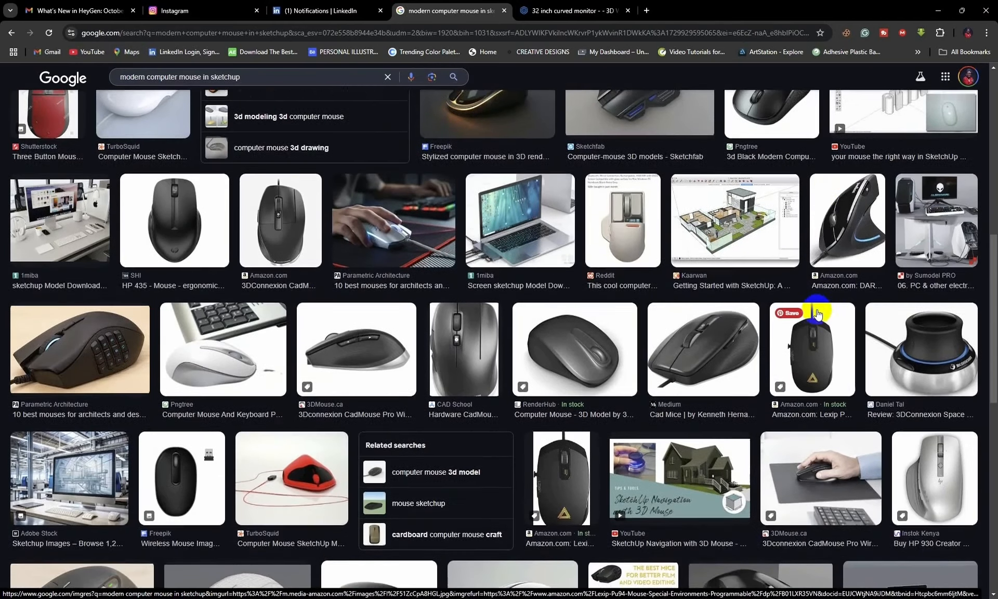
{"action": "scroll", "coordinate": [818, 314], "scroll_direction": "down", "scroll_amount": 2}
{"action": "scroll", "coordinate": [817, 314], "scroll_direction": "down", "scroll_amount": 8}
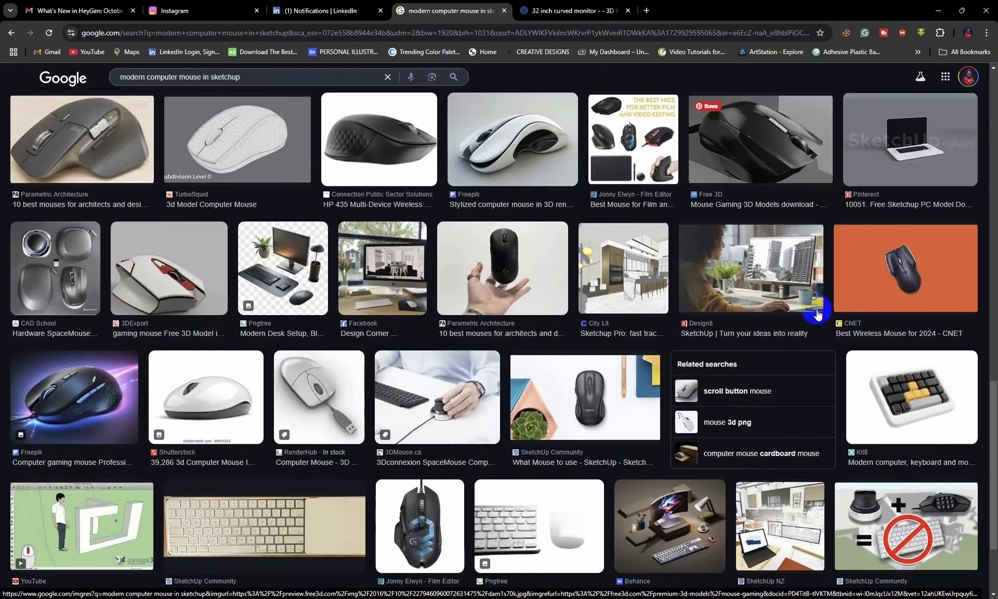
{"action": "scroll", "coordinate": [816, 312], "scroll_direction": "down", "scroll_amount": 2}
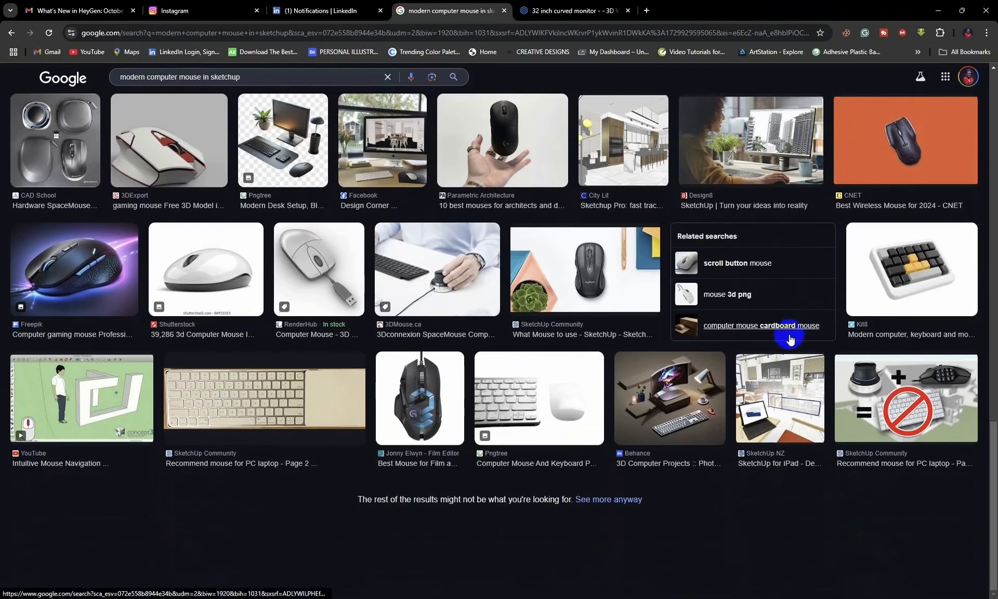
{"action": "left_click", "coordinate": [634, 499]}
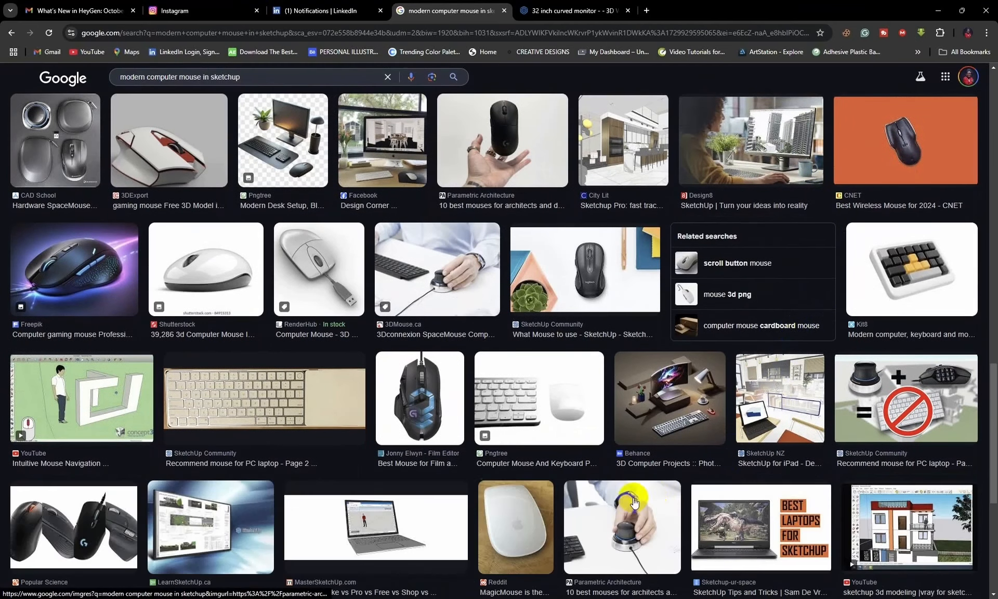
Look through the additional image results for a suitable mouse model and return to the first rows.
{"action": "scroll", "coordinate": [760, 470], "scroll_direction": "down", "scroll_amount": 2}
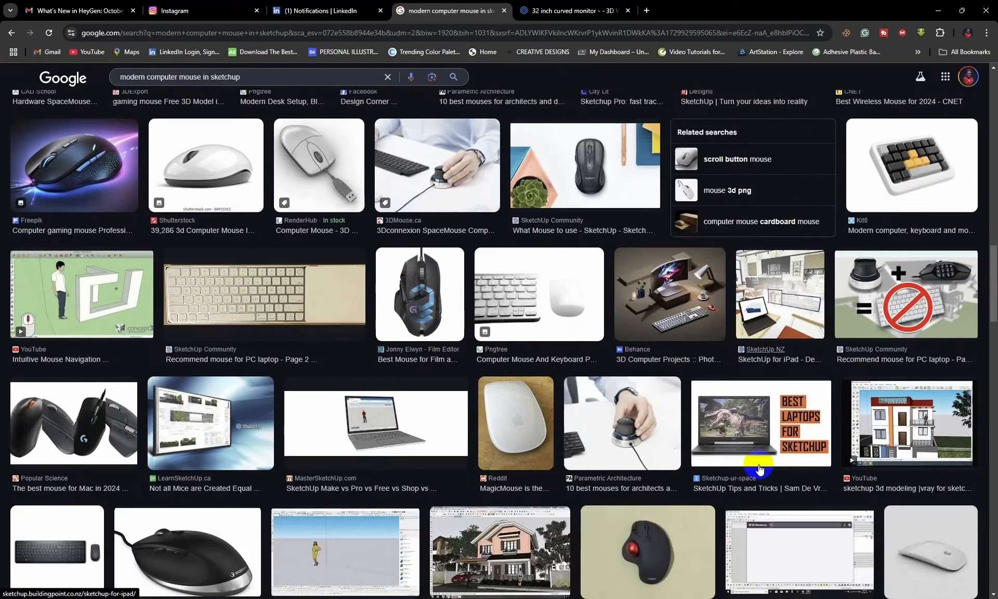
{"action": "scroll", "coordinate": [759, 470], "scroll_direction": "down", "scroll_amount": 4}
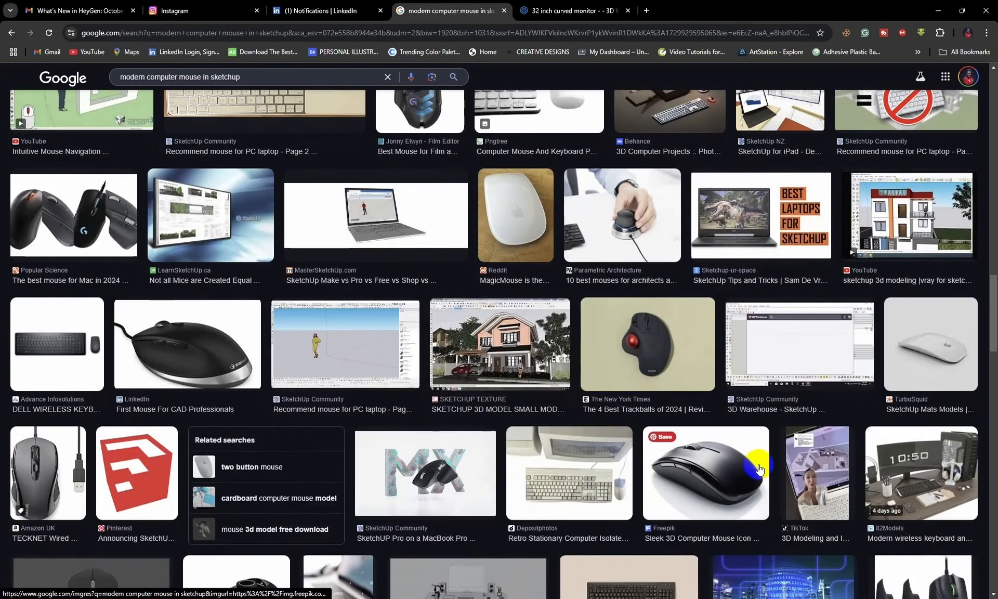
{"action": "scroll", "coordinate": [759, 469], "scroll_direction": "down", "scroll_amount": 5}
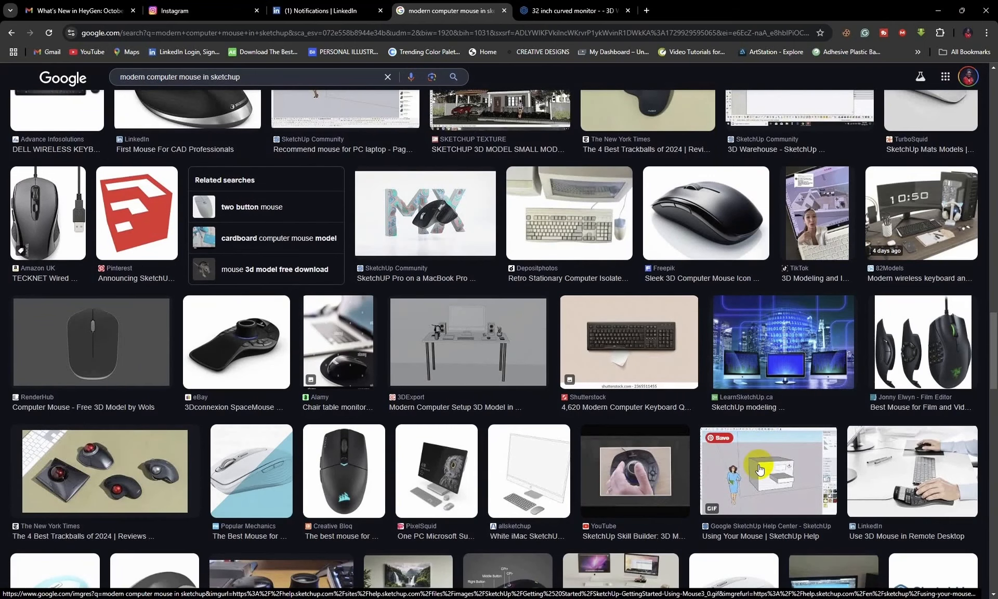
{"action": "scroll", "coordinate": [760, 469], "scroll_direction": "down", "scroll_amount": 1}
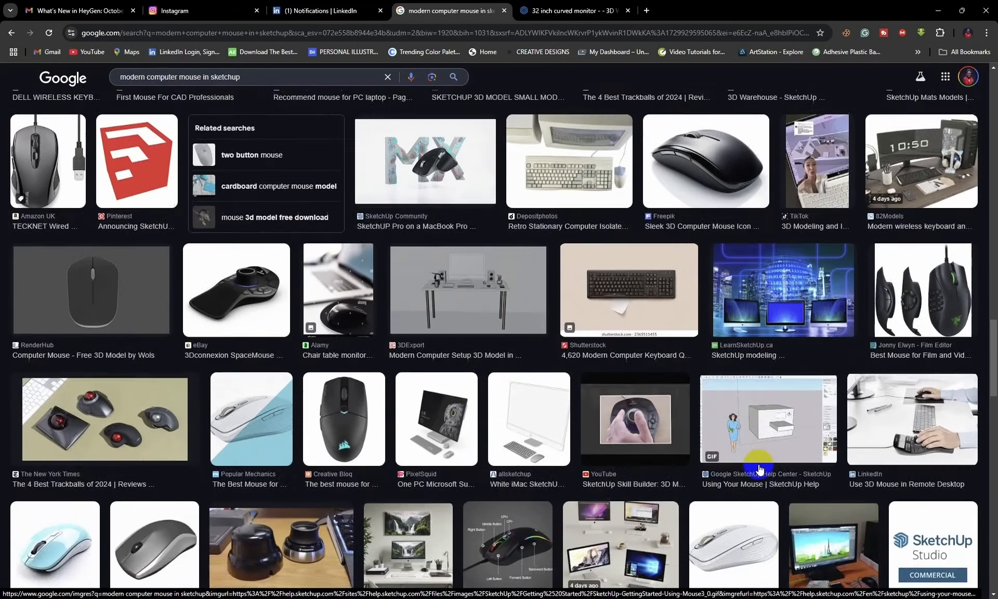
{"action": "scroll", "coordinate": [759, 470], "scroll_direction": "down", "scroll_amount": 5}
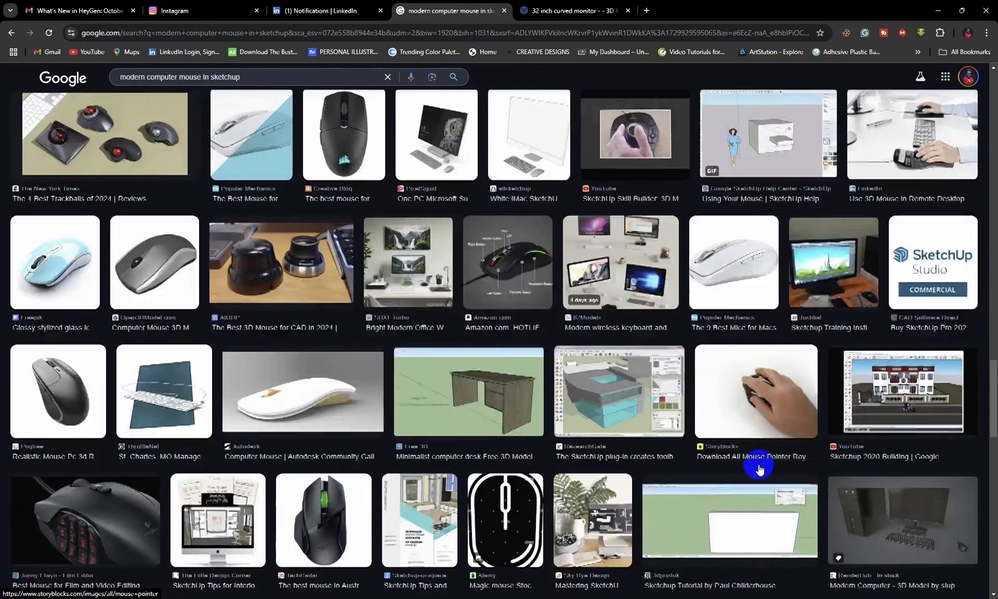
{"action": "scroll", "coordinate": [760, 470], "scroll_direction": "down", "scroll_amount": 2}
{"action": "scroll", "coordinate": [759, 469], "scroll_direction": "up", "scroll_amount": 15}
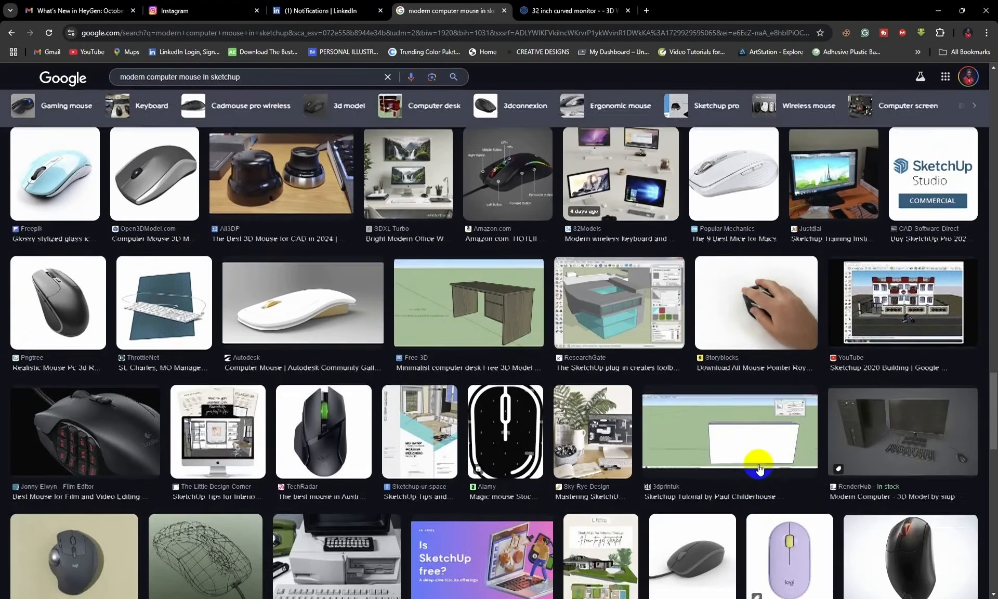
{"action": "scroll", "coordinate": [760, 469], "scroll_direction": "up", "scroll_amount": 6}
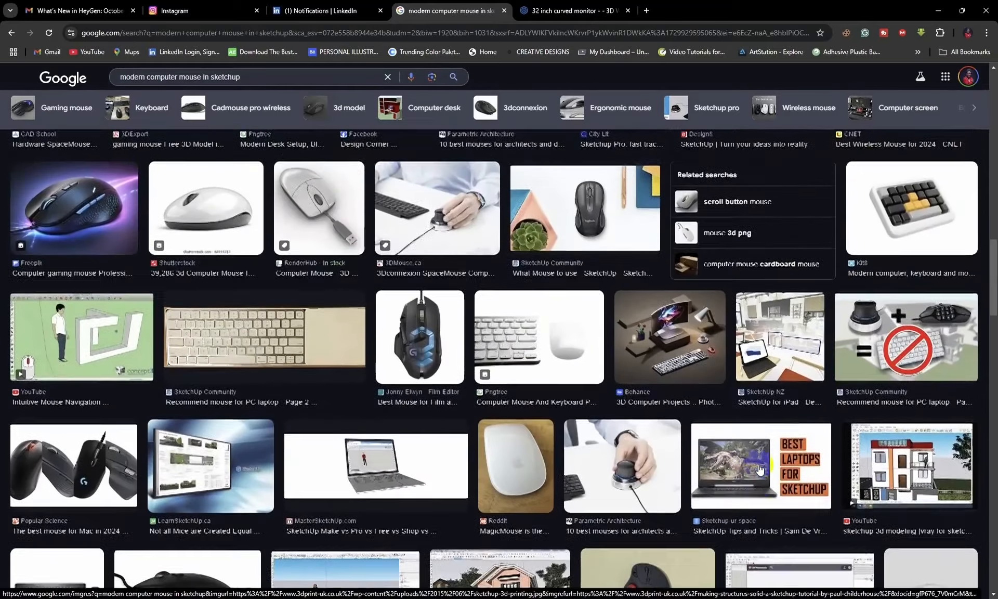
{"action": "scroll", "coordinate": [759, 469], "scroll_direction": "up", "scroll_amount": 3}
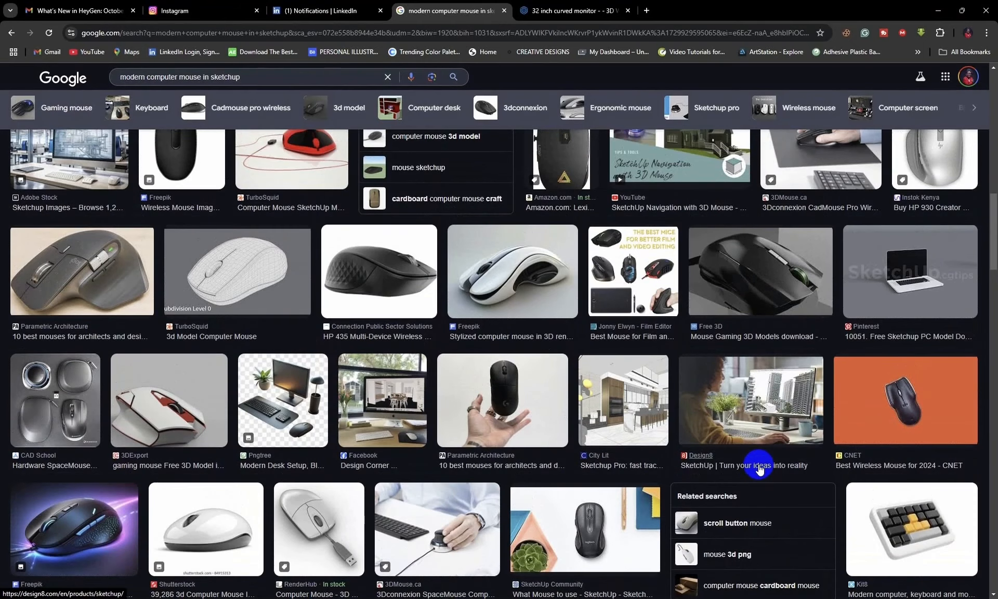
{"action": "scroll", "coordinate": [760, 470], "scroll_direction": "up", "scroll_amount": 6}
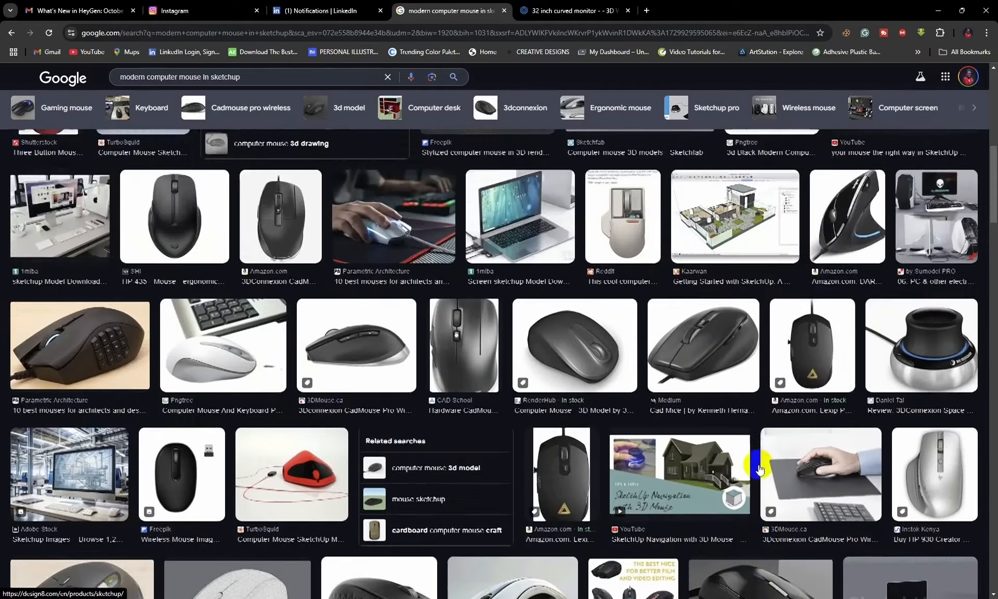
{"action": "scroll", "coordinate": [759, 467], "scroll_direction": "up", "scroll_amount": 7}
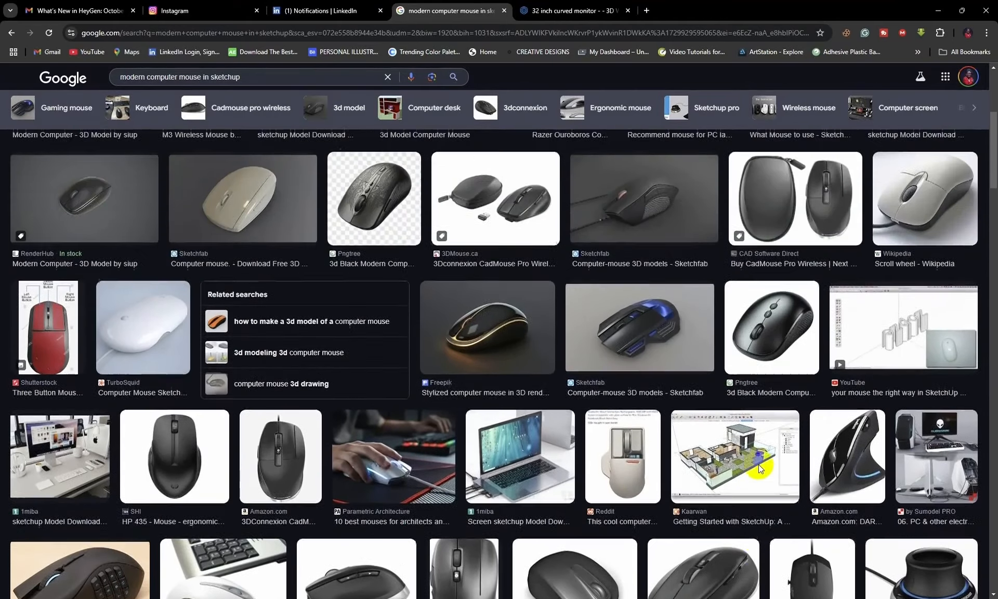
{"action": "scroll", "coordinate": [759, 466], "scroll_direction": "up", "scroll_amount": 2}
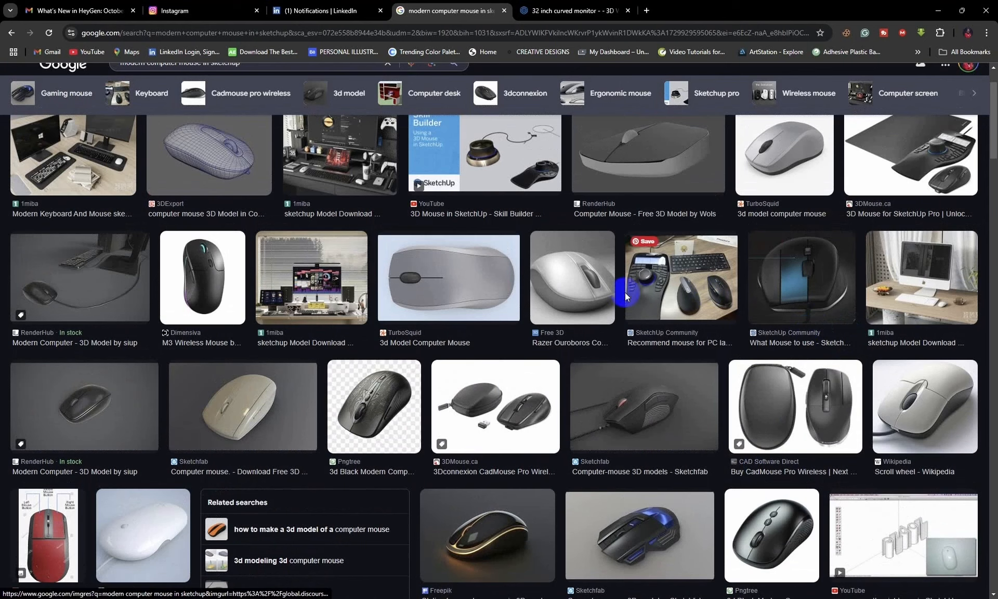
Open the SketchUp Community result "What Mouse to use" in a new tab, skim the thread and close it.
{"action": "right_click", "coordinate": [776, 326]}
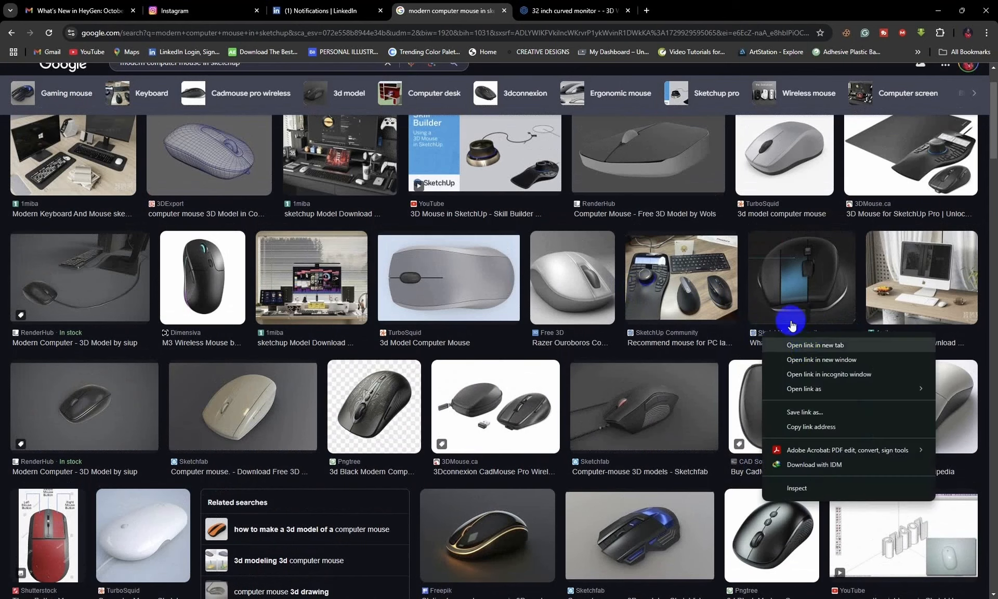
{"action": "left_click", "coordinate": [790, 341]}
{"action": "left_click", "coordinate": [751, 12]}
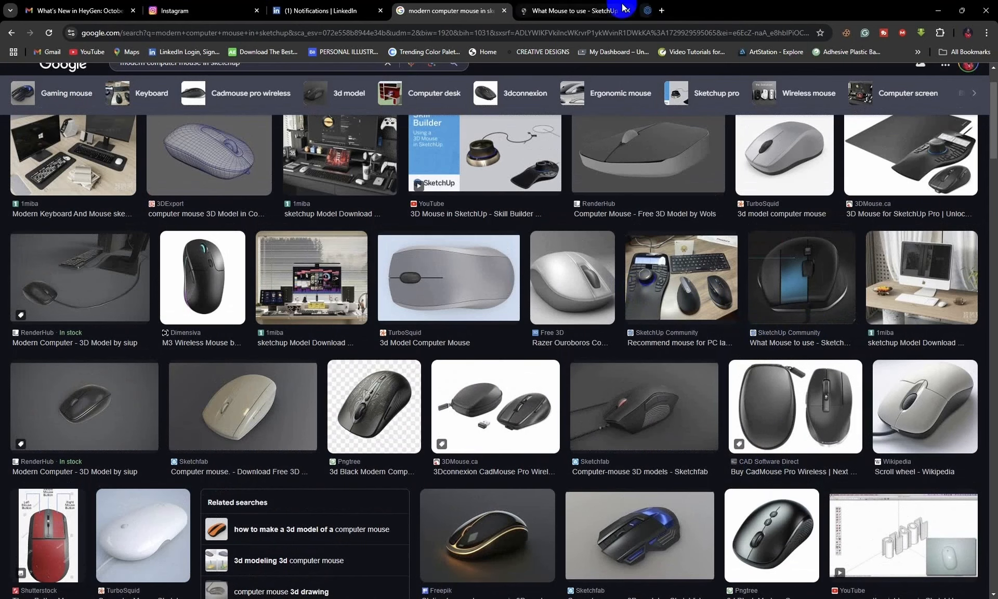
{"action": "left_click", "coordinate": [619, 7]}
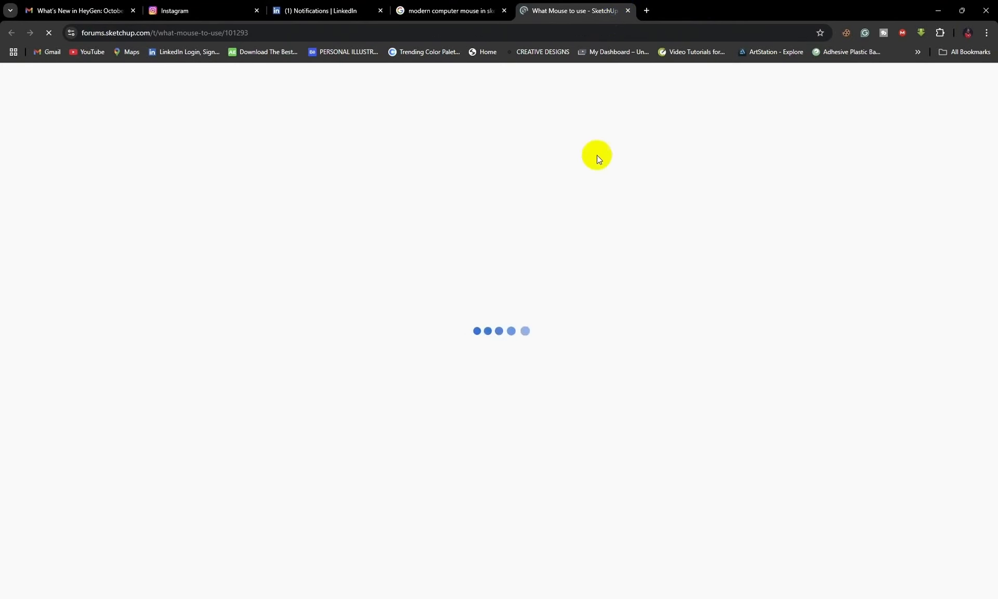
{"action": "scroll", "coordinate": [562, 285], "scroll_direction": "down", "scroll_amount": 6}
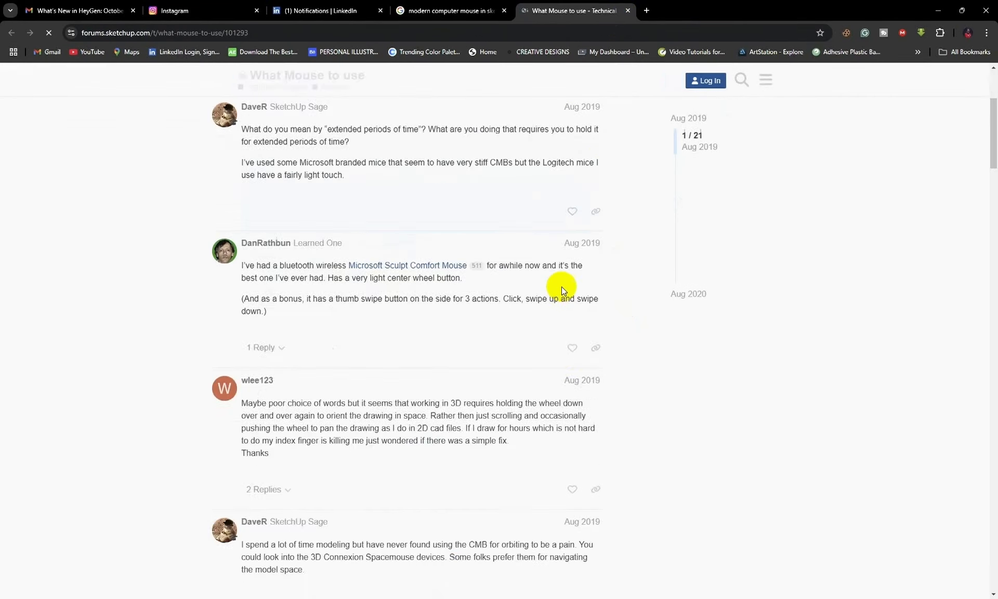
{"action": "scroll", "coordinate": [561, 286], "scroll_direction": "up", "scroll_amount": 6}
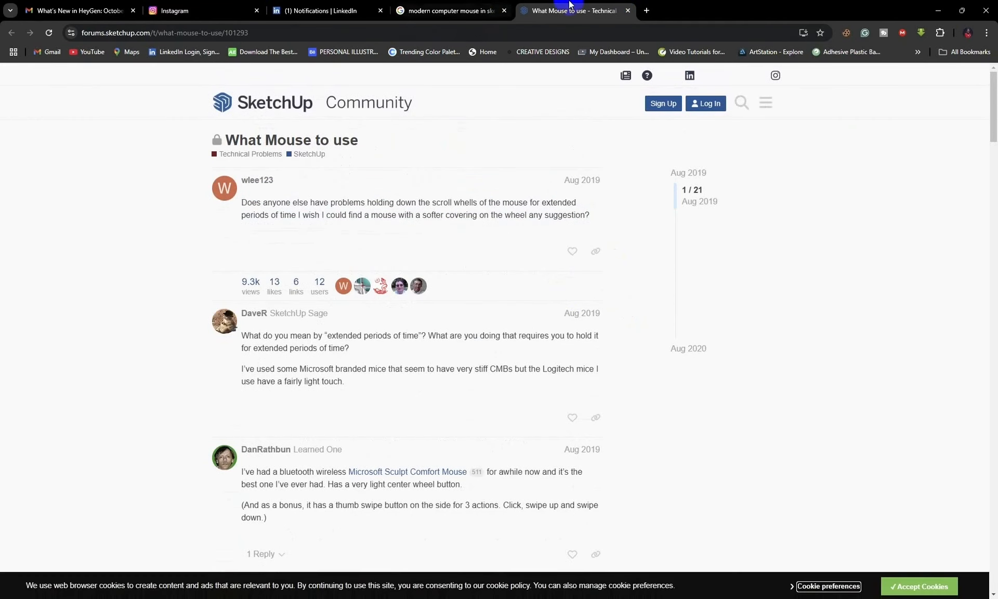
{"action": "left_click", "coordinate": [629, 10]}
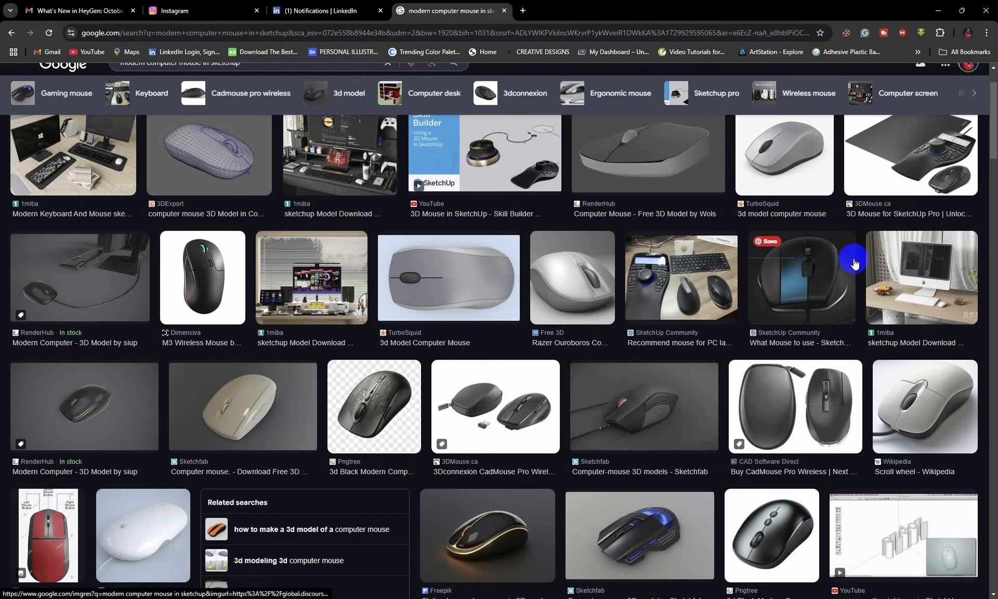
Reopen the "What Mouse to use" thread, check its further replies for a mouse model and close it again.
{"action": "left_click", "coordinate": [782, 334]}
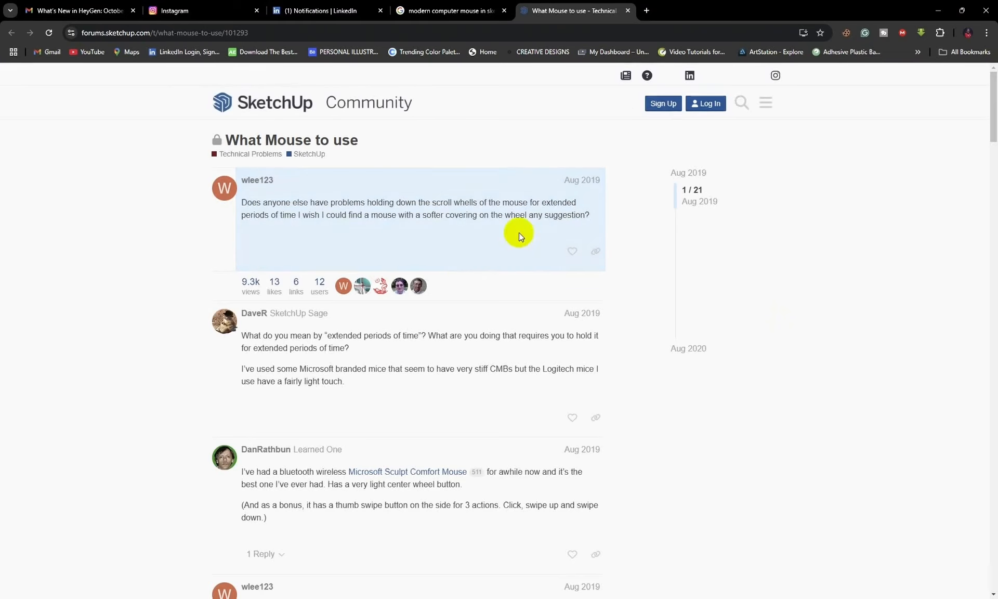
{"action": "scroll", "coordinate": [472, 276], "scroll_direction": "down", "scroll_amount": 4}
{"action": "scroll", "coordinate": [473, 276], "scroll_direction": "down", "scroll_amount": 12}
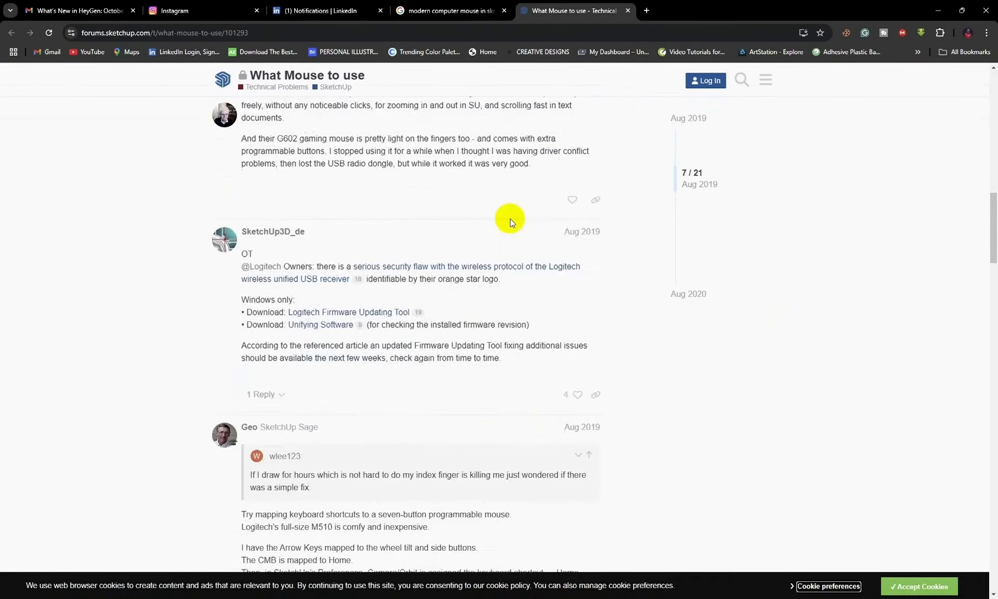
{"action": "scroll", "coordinate": [575, 151], "scroll_direction": "up", "scroll_amount": 12}
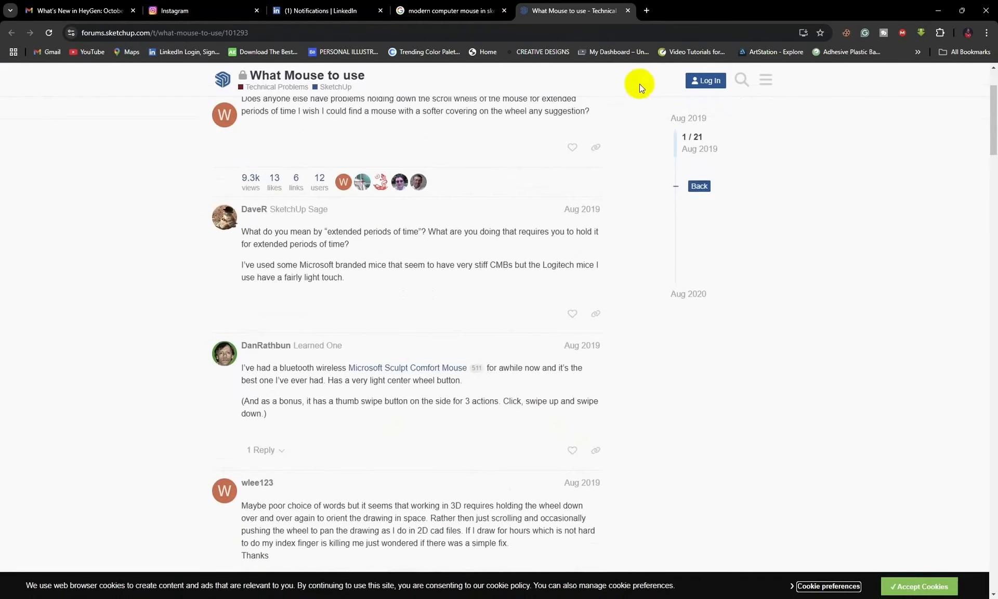
{"action": "left_click", "coordinate": [628, 10]}
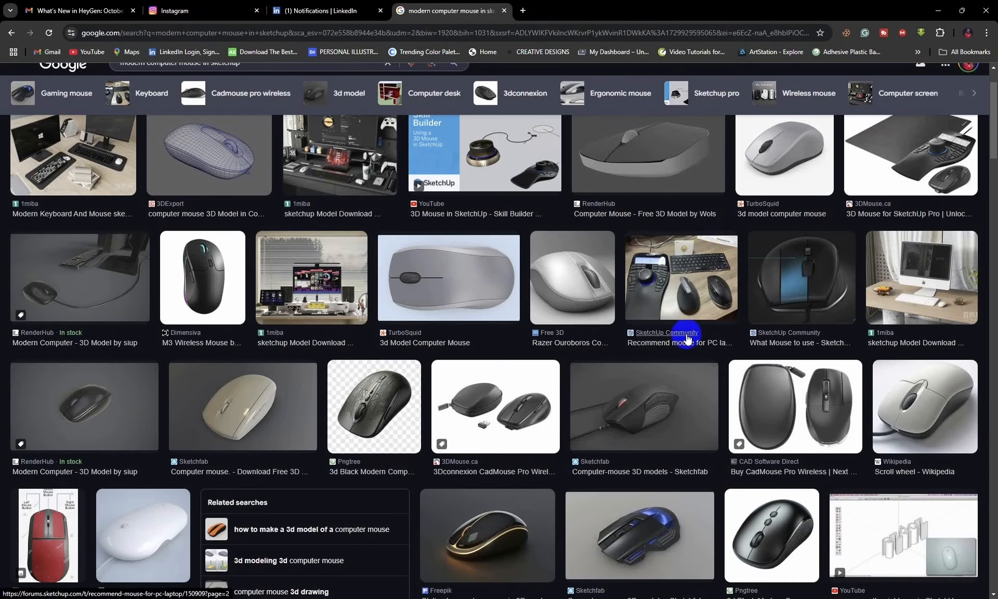
Open the SketchUp Community result "Recommend mouse for PC laptop" and examine the post with the mouse and keyboard photo.
{"action": "scroll", "coordinate": [687, 338], "scroll_direction": "up", "scroll_amount": 2}
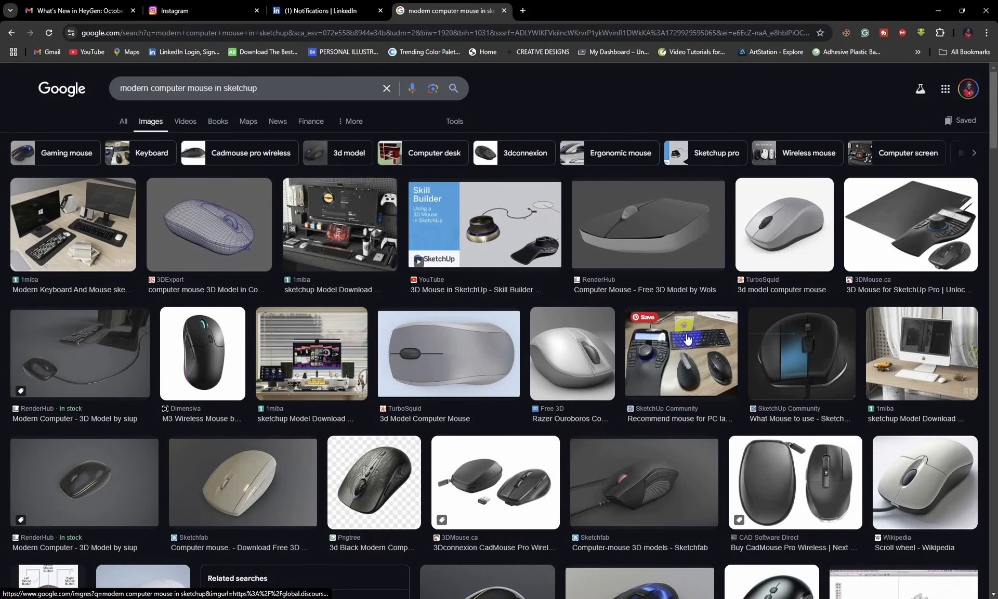
{"action": "left_click", "coordinate": [672, 407]}
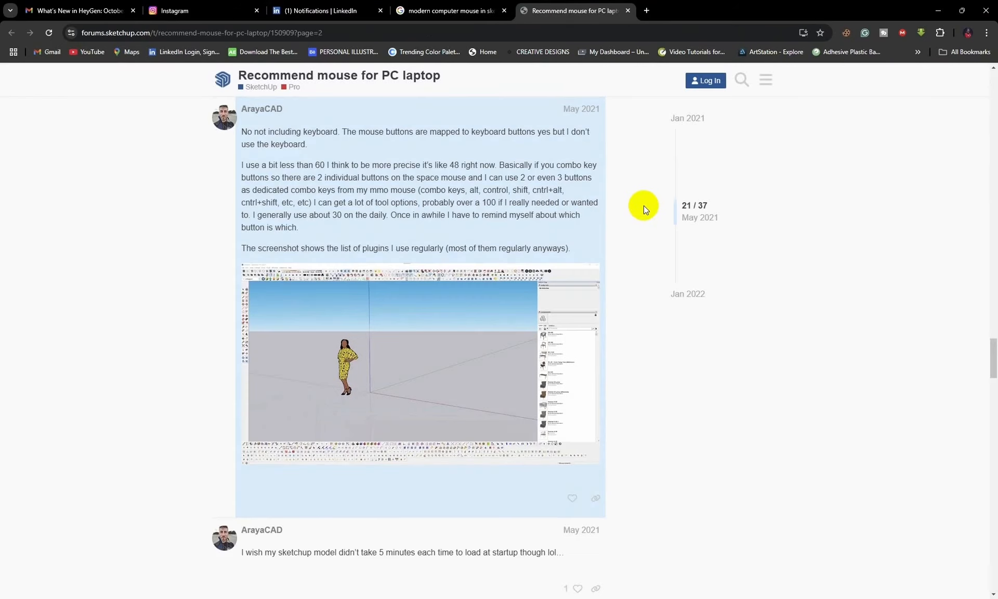
{"action": "scroll", "coordinate": [643, 207], "scroll_direction": "down", "scroll_amount": 15}
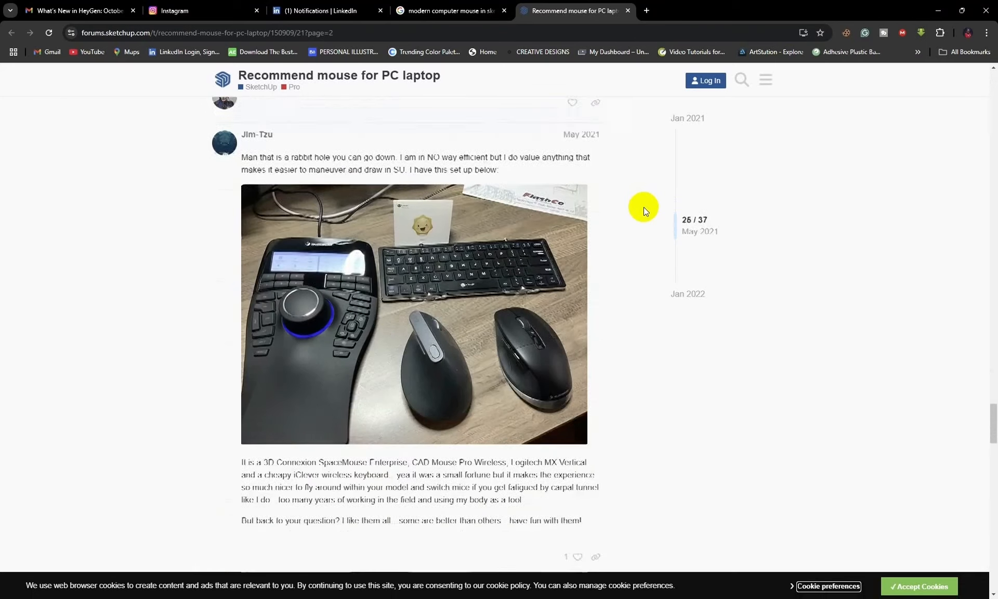
{"action": "scroll", "coordinate": [364, 187], "scroll_direction": "down", "scroll_amount": 3}
{"action": "scroll", "coordinate": [341, 168], "scroll_direction": "up", "scroll_amount": 5}
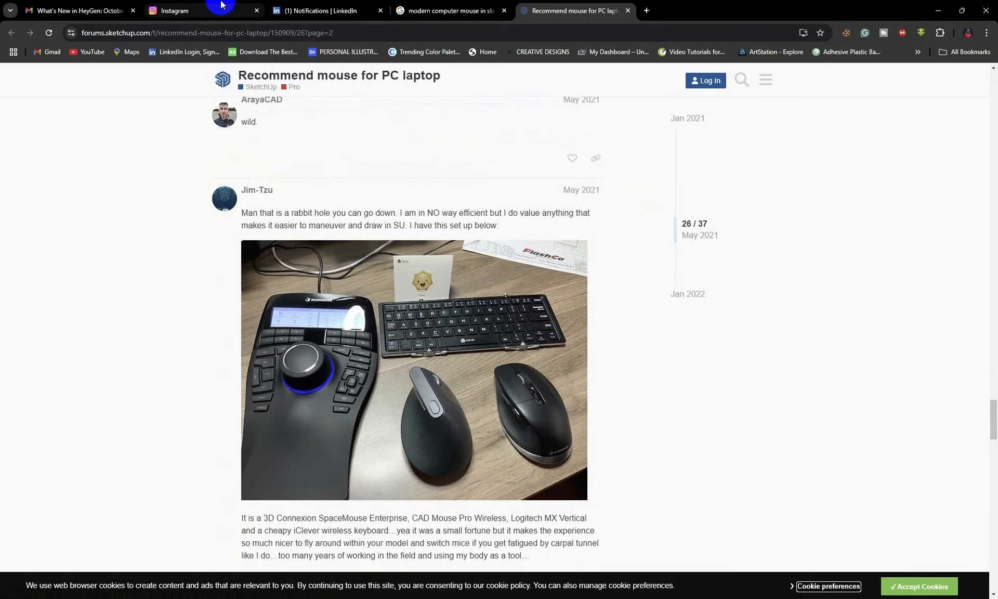
Switch back to the untitled SketchUp model and search 3D Warehouse for "computer mouse".
{"action": "mouse_move", "coordinate": [451, 597]}
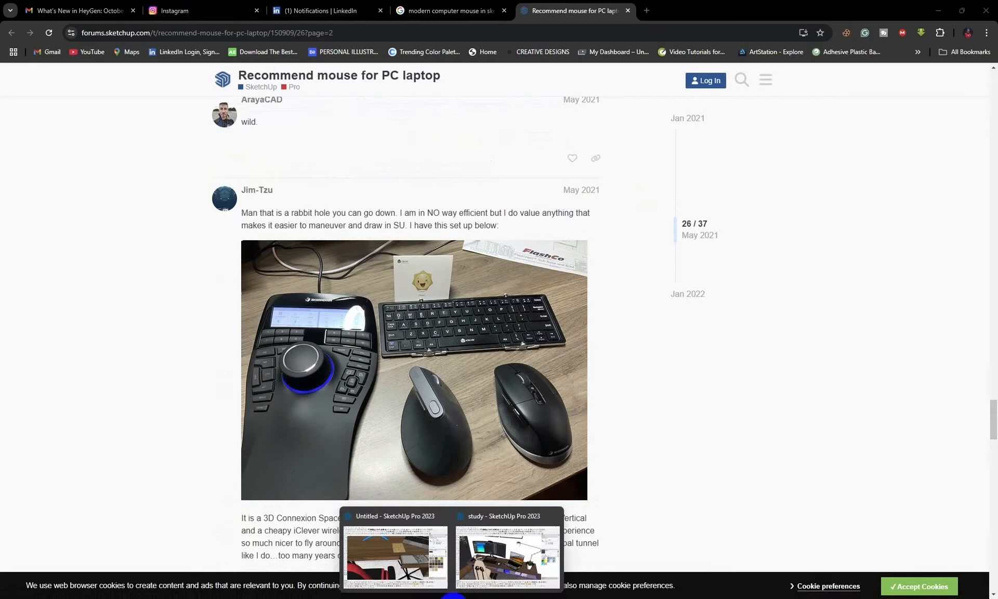
{"action": "left_click", "coordinate": [417, 559]}
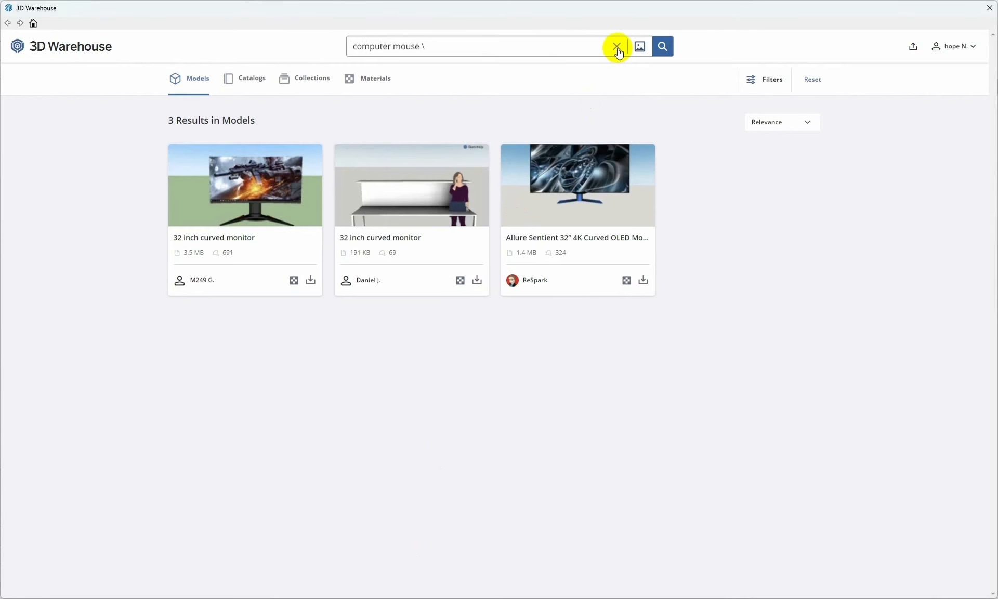
{"action": "key", "text": "Return"}
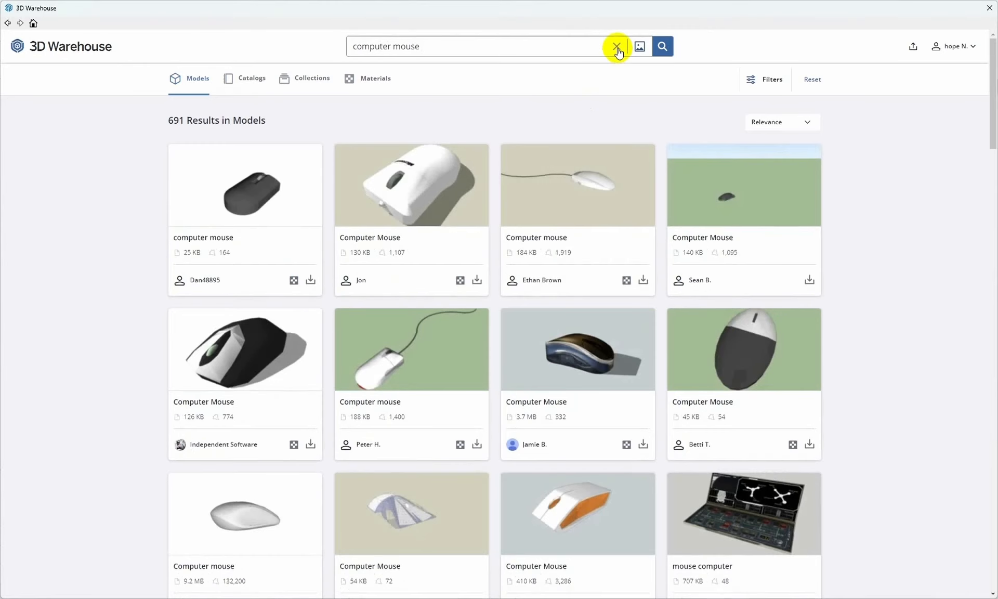
Look through the computer mouse models down to the end of the loaded results and close 3D Warehouse.
{"action": "scroll", "coordinate": [617, 50], "scroll_direction": "down", "scroll_amount": 13}
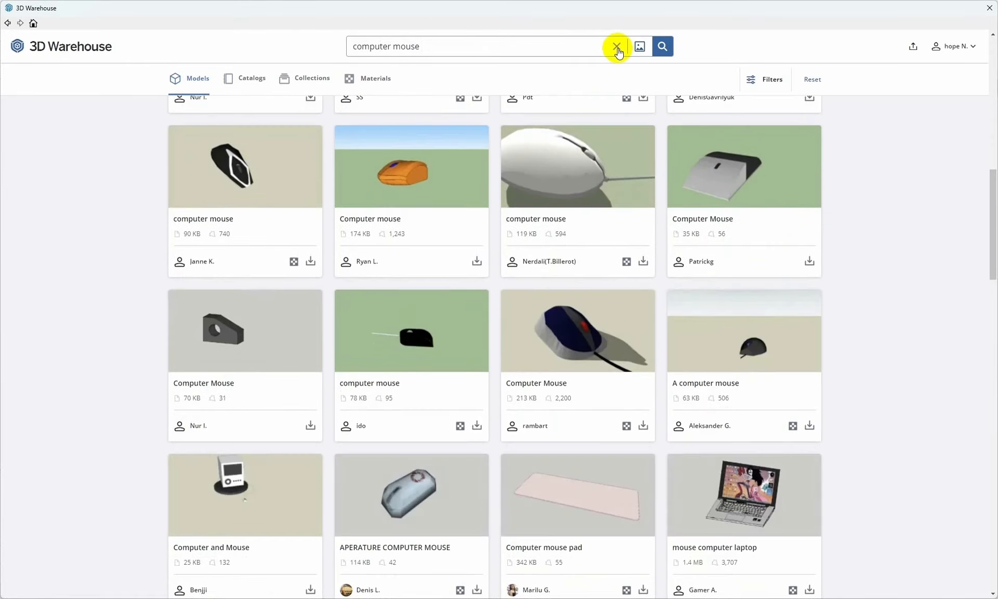
{"action": "scroll", "coordinate": [617, 51], "scroll_direction": "down", "scroll_amount": 11}
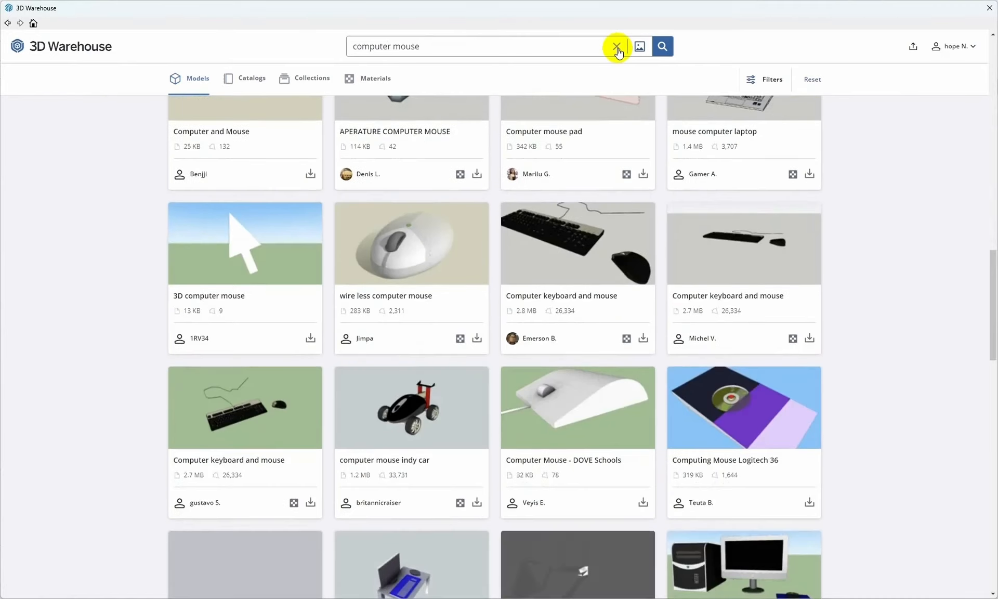
{"action": "scroll", "coordinate": [617, 50], "scroll_direction": "down", "scroll_amount": 5}
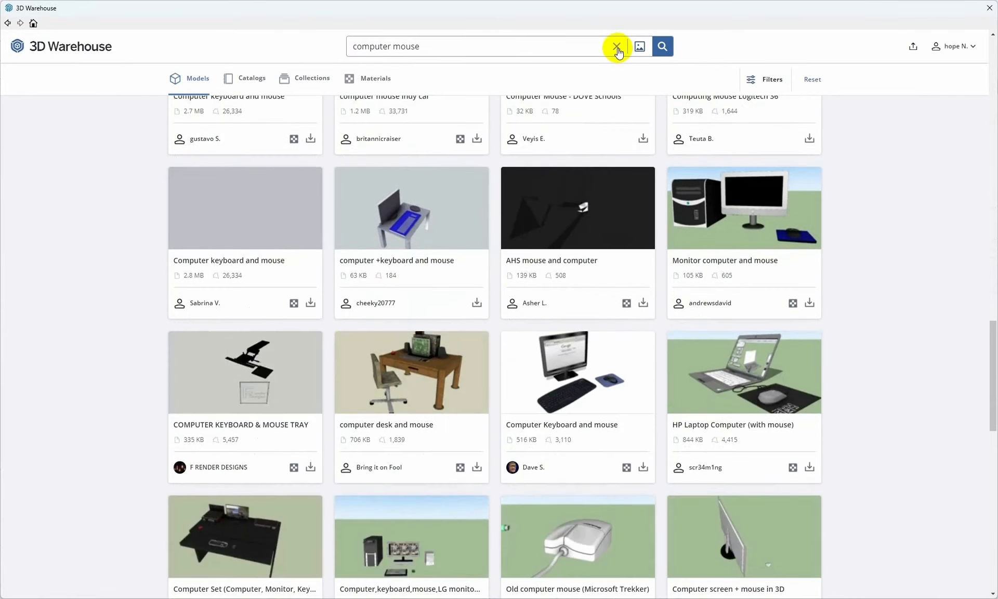
{"action": "scroll", "coordinate": [618, 50], "scroll_direction": "down", "scroll_amount": 12}
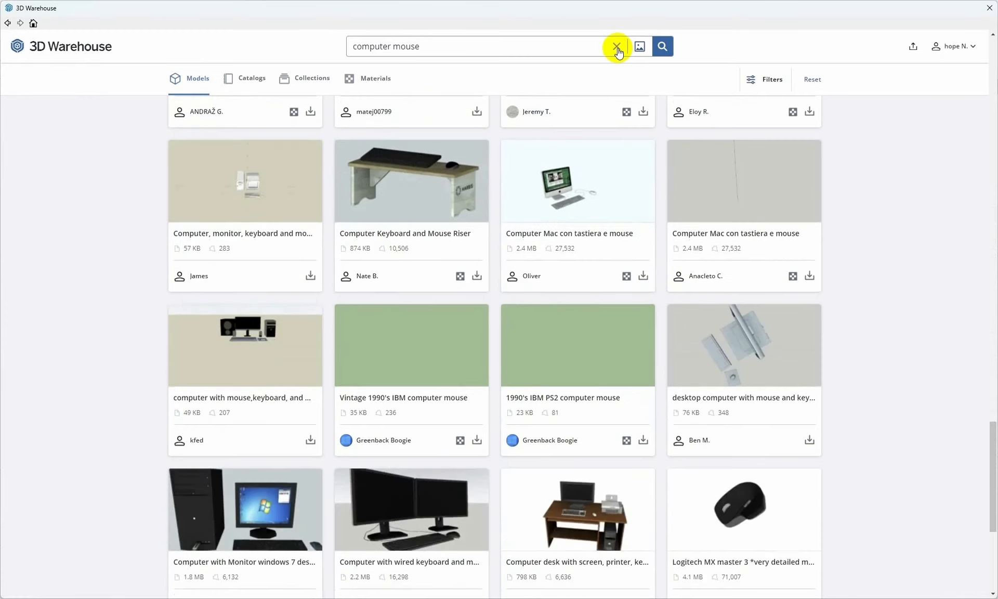
{"action": "scroll", "coordinate": [617, 51], "scroll_direction": "down", "scroll_amount": 3}
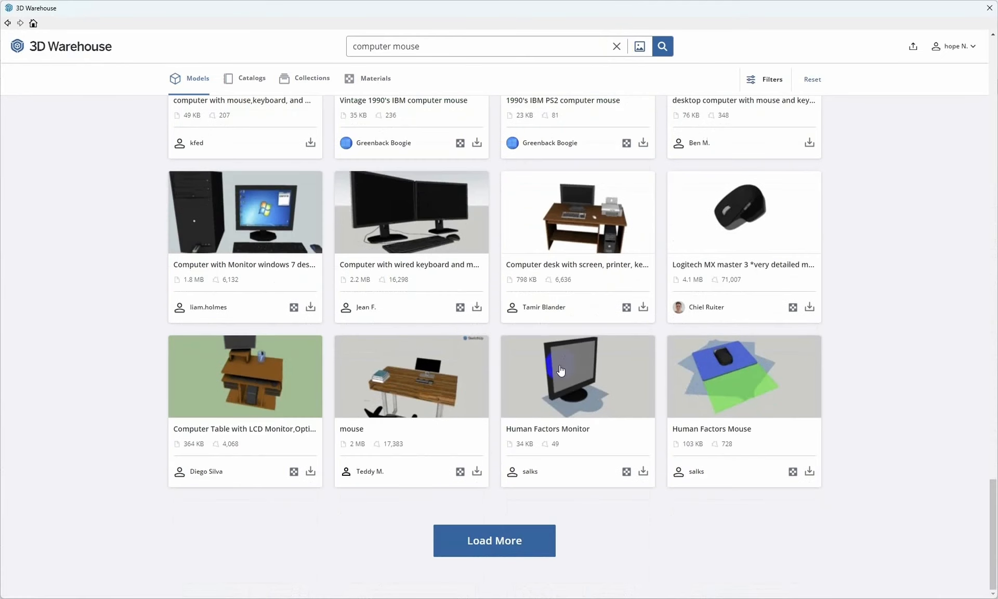
{"action": "left_click", "coordinate": [529, 545]}
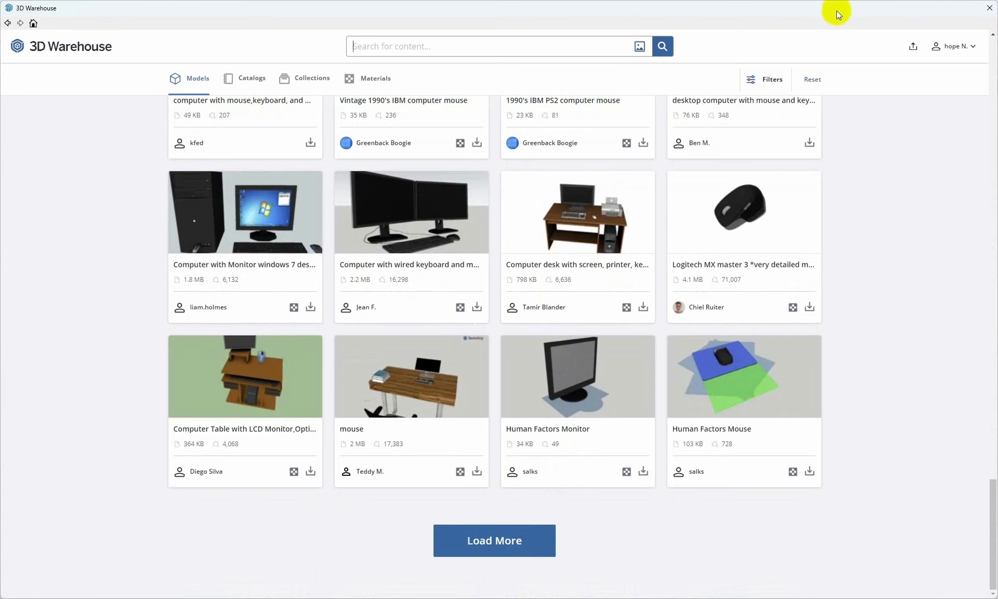
{"action": "left_click", "coordinate": [989, 7]}
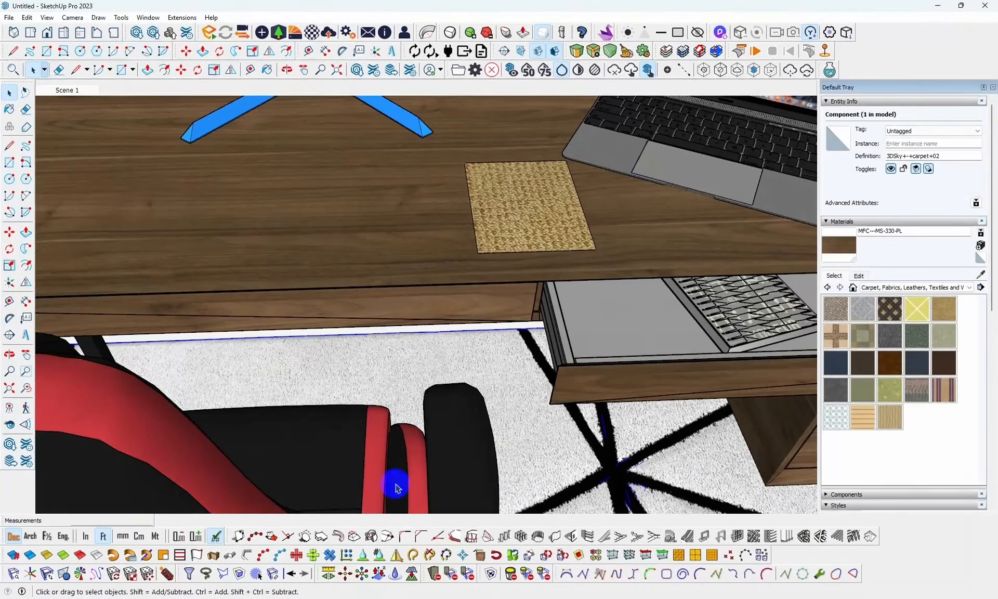
Switch to the study model and copy the white Apple mouse from the blue mouse pad on the desk.
{"action": "mouse_move", "coordinate": [451, 597]}
{"action": "left_click", "coordinate": [504, 550]}
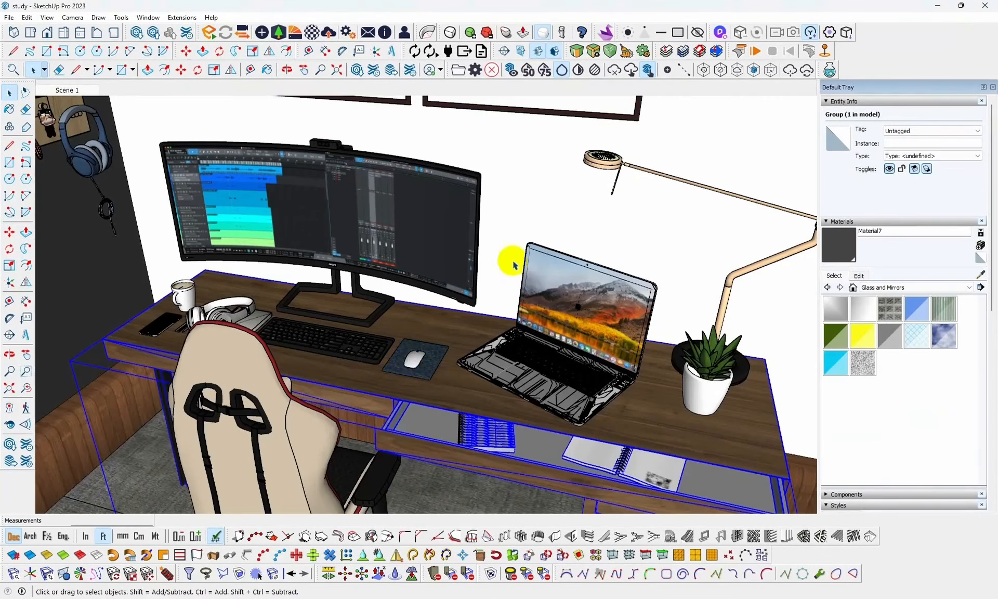
{"action": "left_click", "coordinate": [414, 358]}
{"action": "scroll", "coordinate": [414, 357], "scroll_direction": "up", "scroll_amount": 4}
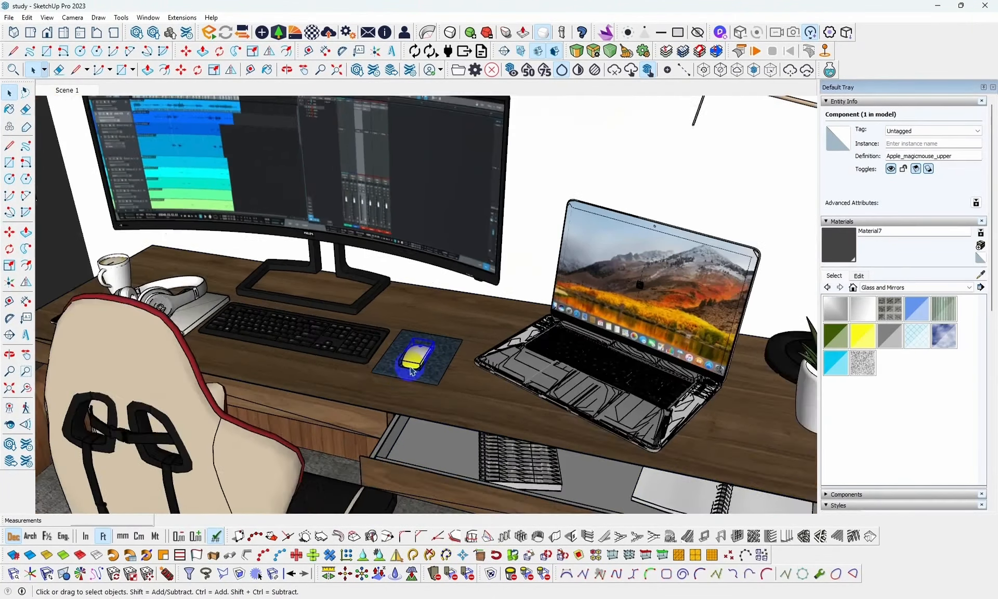
{"action": "middle_click_drag", "start_coordinate": [372, 393], "coordinate": [408, 383]}
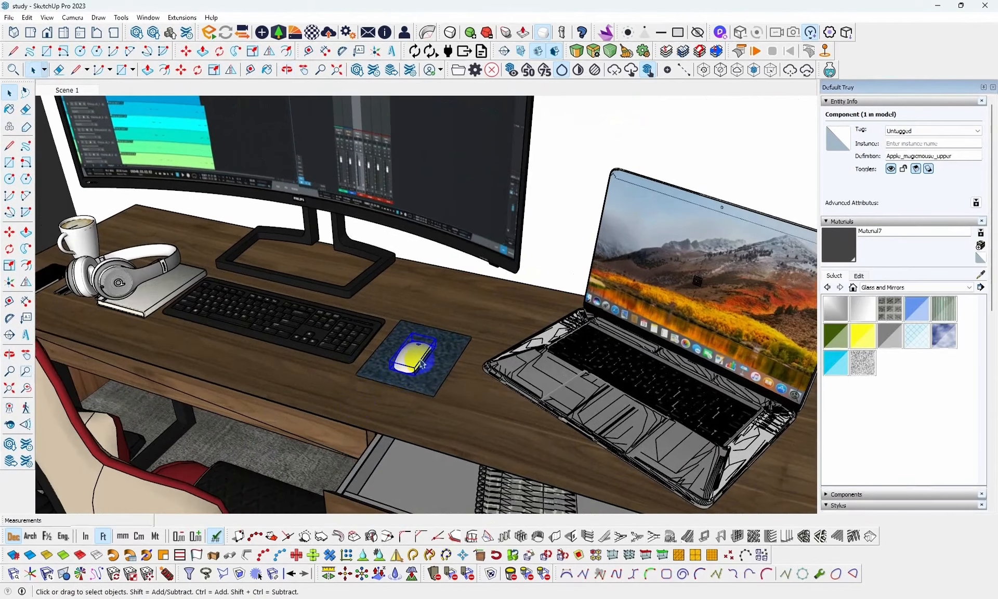
{"action": "scroll", "coordinate": [422, 364], "scroll_direction": "down", "scroll_amount": 3}
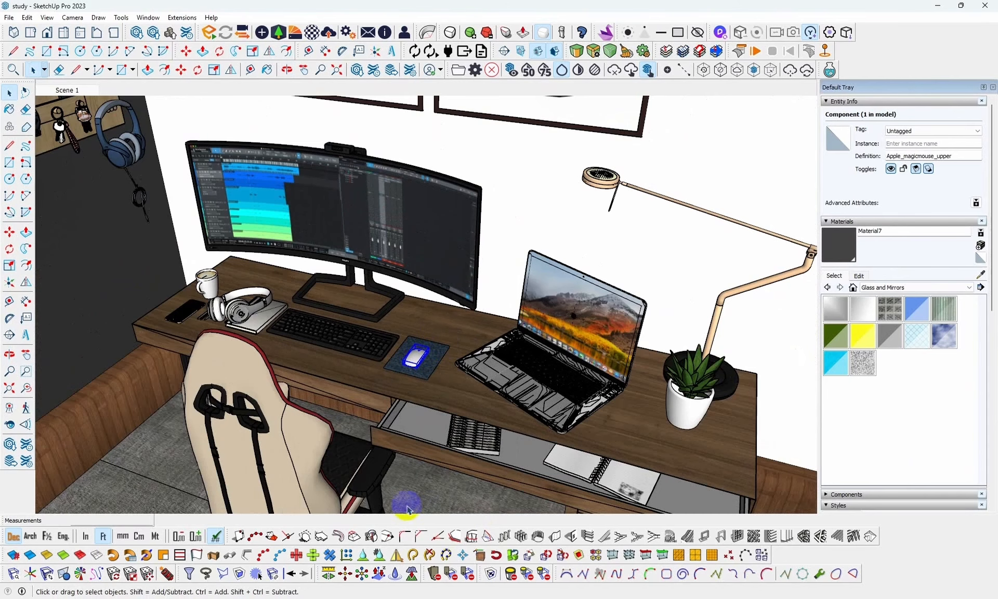
Paste the copied mouse onto the woven mouse pad on the desk in the untitled model.
{"action": "left_click", "coordinate": [393, 559]}
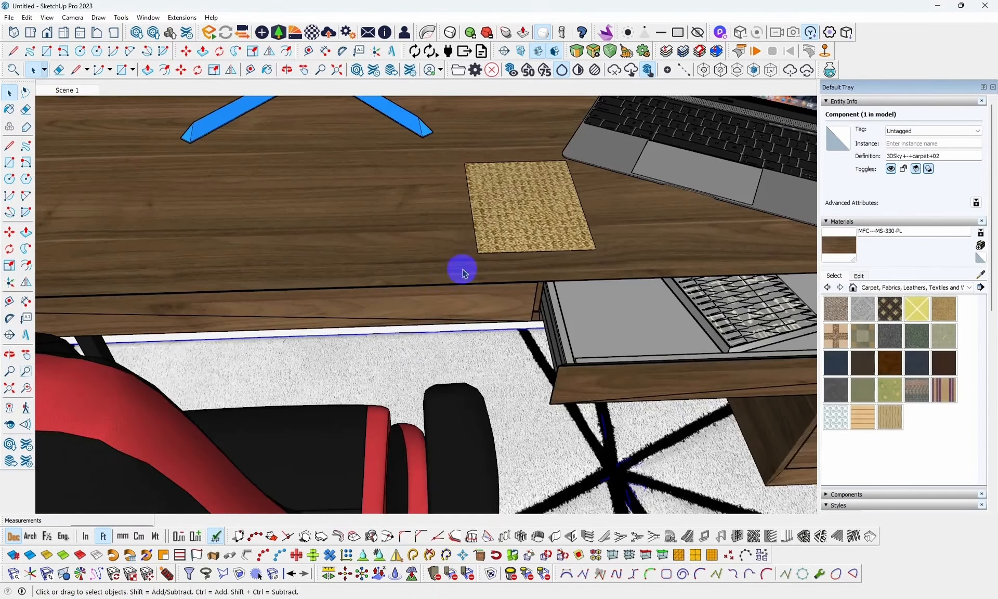
{"action": "key", "text": "space"}
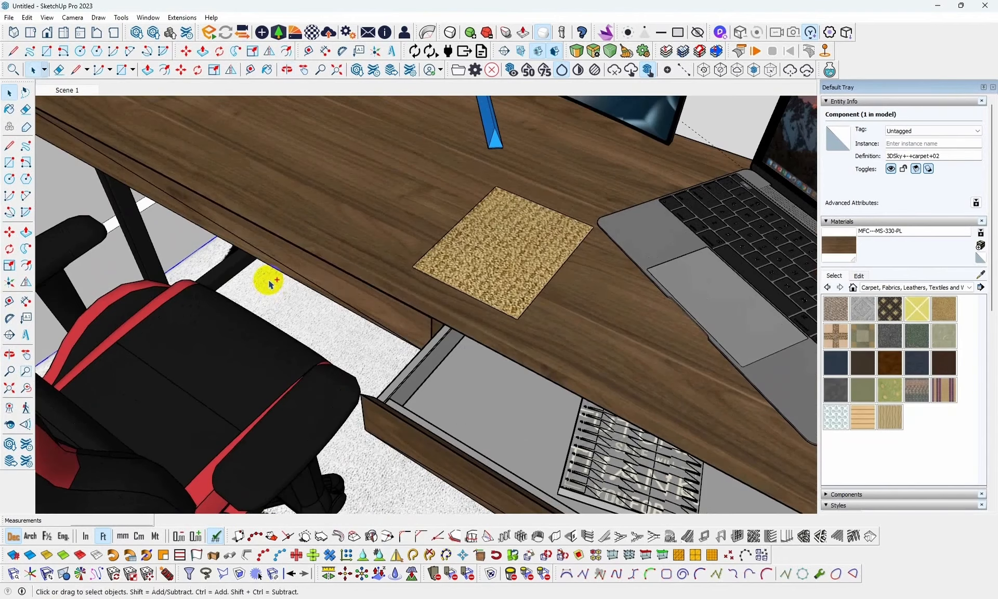
{"action": "key", "text": "ctrl+v"}
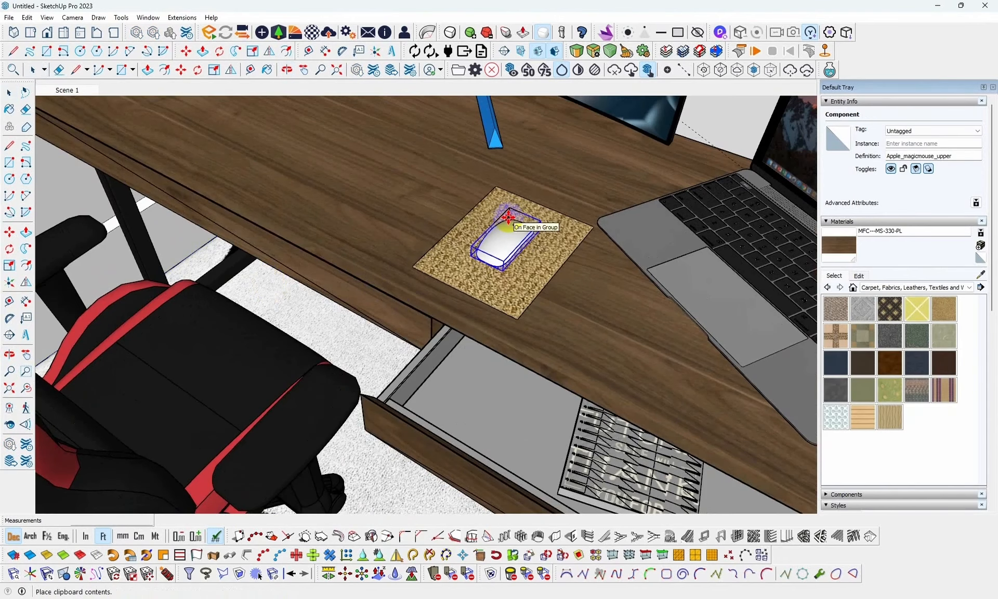
{"action": "left_click", "coordinate": [538, 253]}
{"action": "middle_click_drag", "start_coordinate": [538, 253], "coordinate": [332, 163]}
{"action": "scroll", "coordinate": [600, 255], "scroll_direction": "down", "scroll_amount": 2}
{"action": "middle_click_drag", "start_coordinate": [343, 227], "coordinate": [545, 335]}
In the study model, select and copy the headphones set, phone, coffee cup, potted plant and desk lamp.
{"action": "mouse_move", "coordinate": [467, 594]}
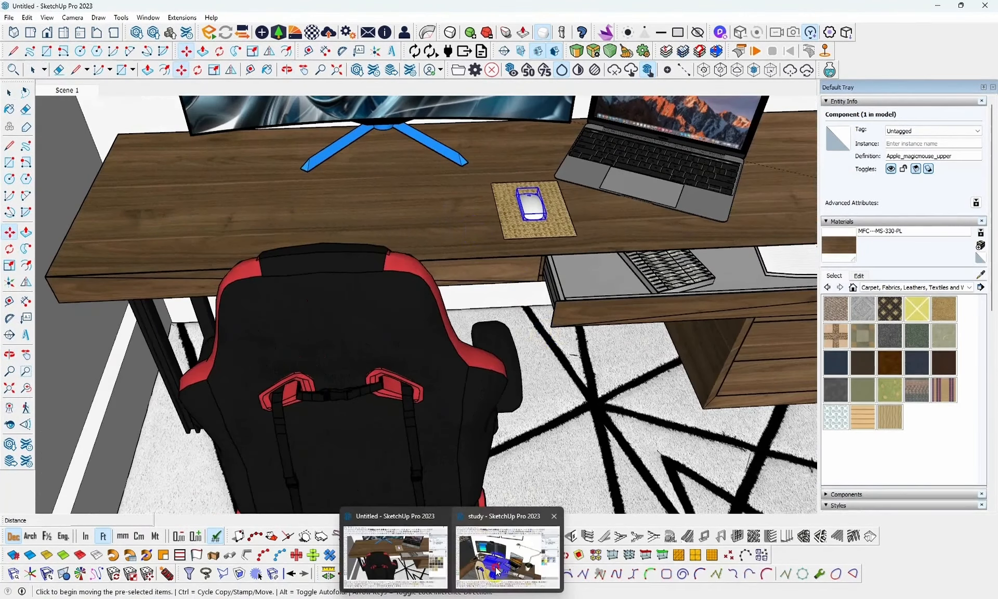
{"action": "left_click", "coordinate": [508, 561]}
{"action": "middle_click_drag", "start_coordinate": [243, 359], "coordinate": [345, 408]}
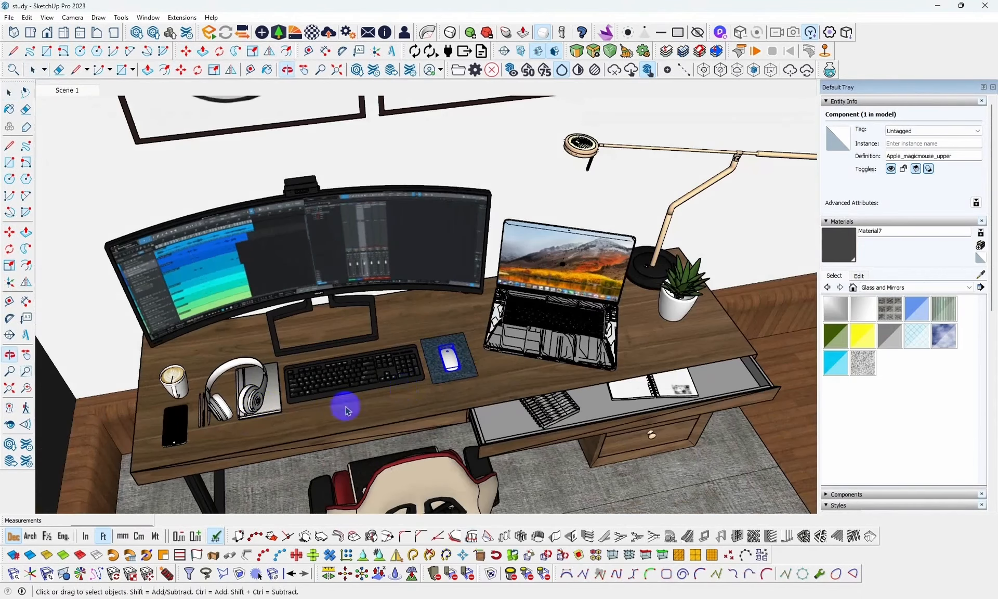
{"action": "left_click", "coordinate": [255, 404]}
{"action": "left_click", "coordinate": [174, 424]}
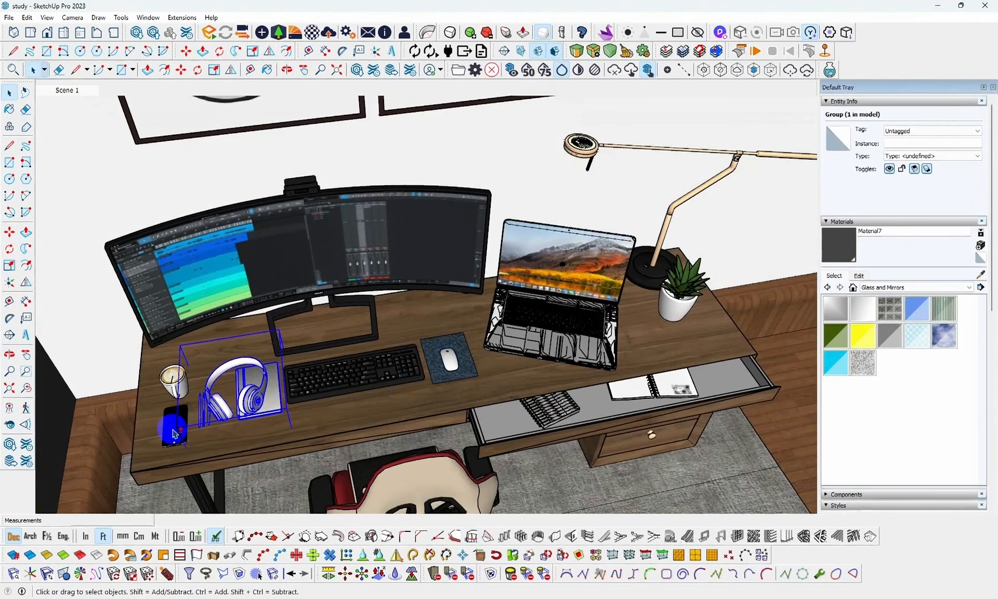
{"action": "left_click", "coordinate": [171, 375], "text": "ctrl"}
{"action": "key", "text": "o"}
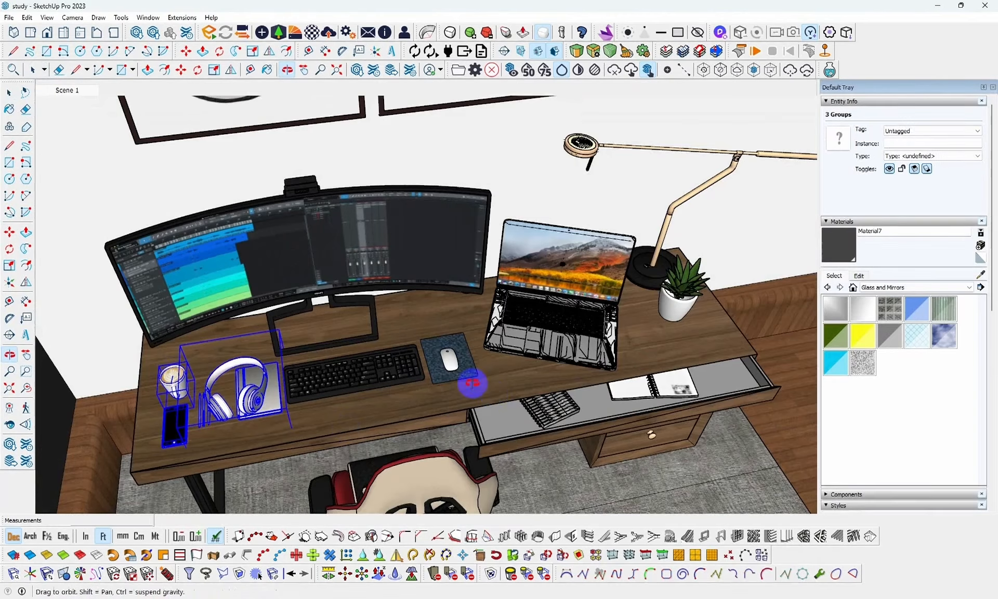
{"action": "left_click_drag", "start_coordinate": [472, 384], "coordinate": [426, 344]}
{"action": "key", "text": "space"}
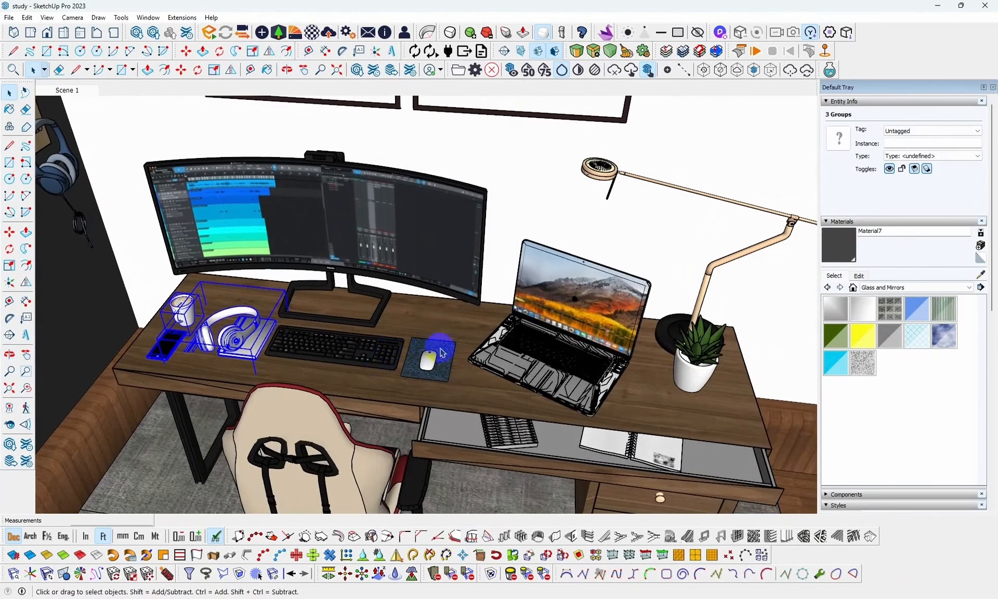
{"action": "left_click", "coordinate": [696, 370], "text": "ctrl"}
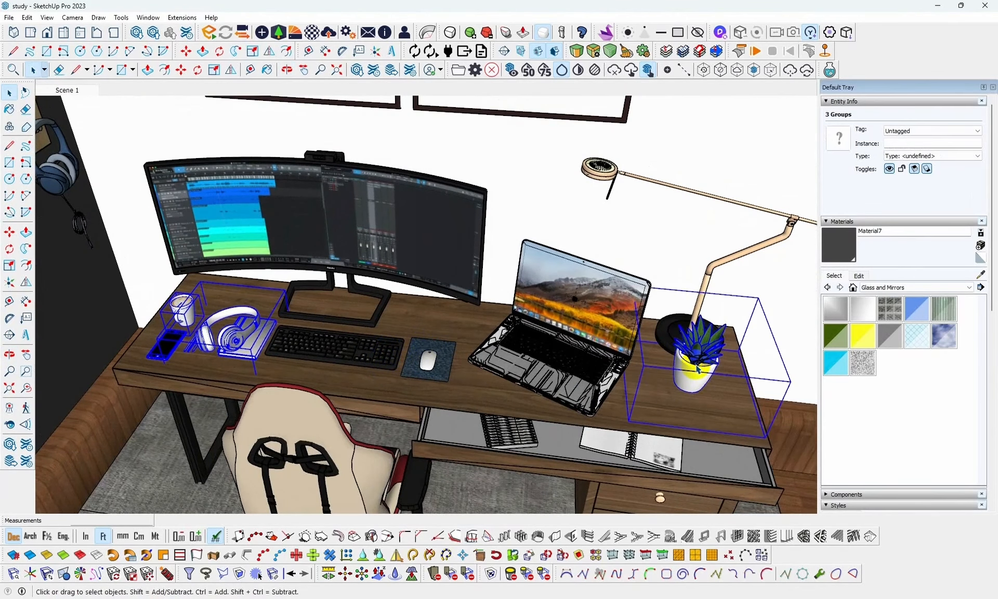
{"action": "left_click", "coordinate": [708, 272], "text": "ctrl"}
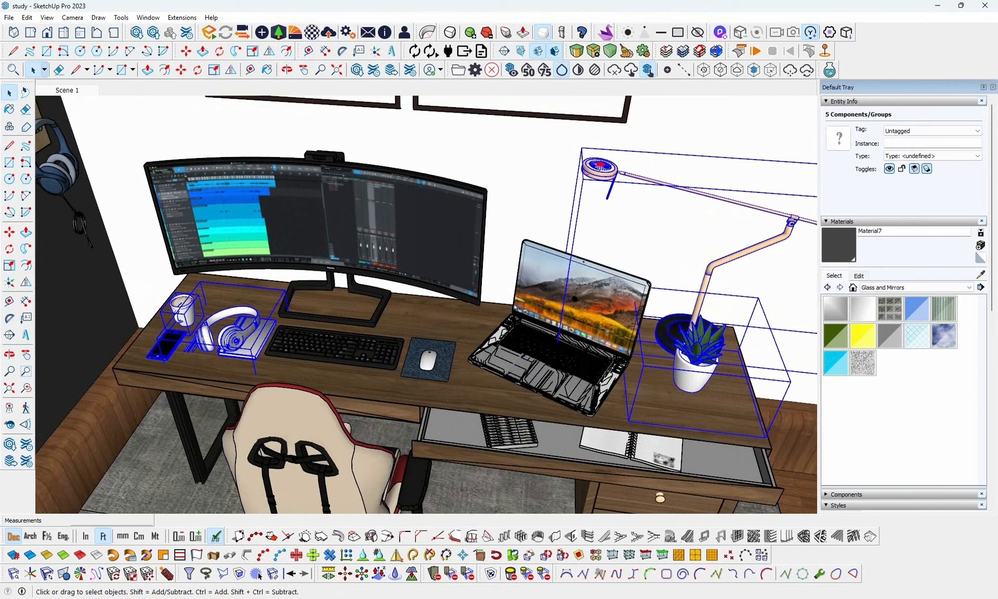
Paste the copied desk accessories into the untitled model above the desk, with the lamp and plant beside the laptop.
{"action": "left_click", "coordinate": [397, 559]}
{"action": "middle_click_drag", "start_coordinate": [490, 395], "coordinate": [259, 346]}
{"action": "scroll", "coordinate": [259, 346], "scroll_direction": "down", "scroll_amount": 3}
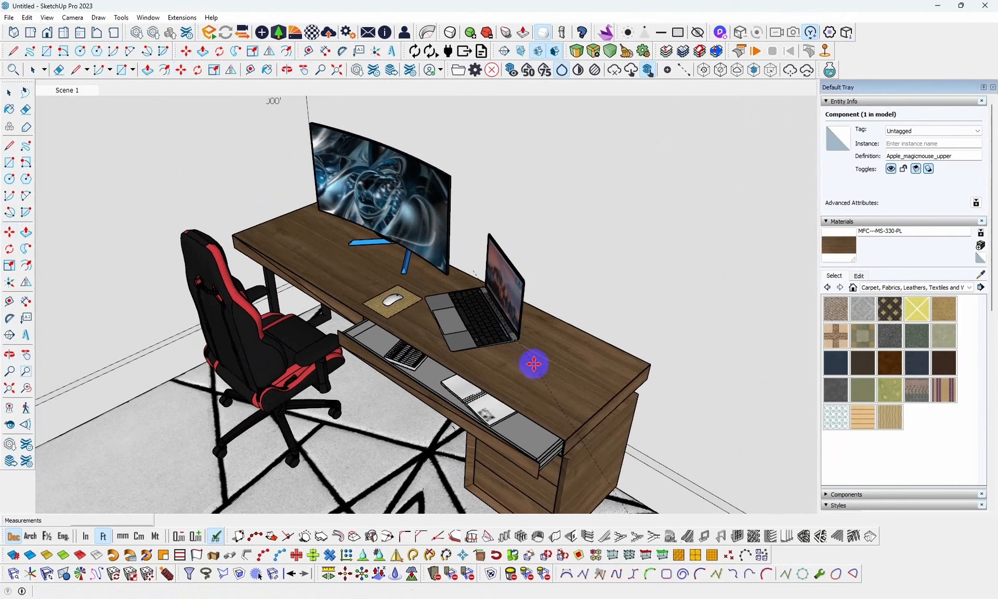
{"action": "key", "text": "ctrl+v"}
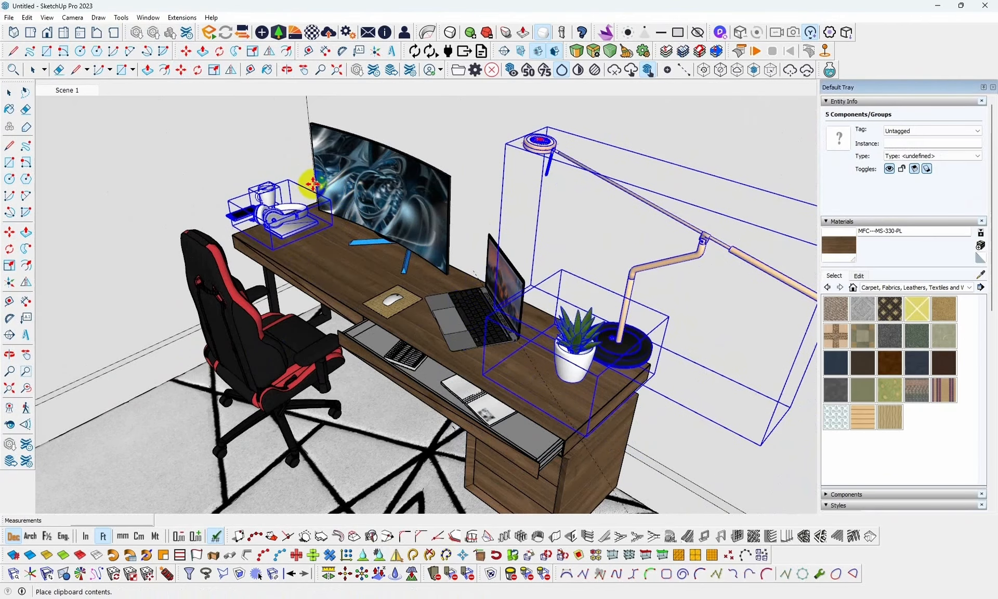
{"action": "left_click", "coordinate": [313, 184]}
Move the pasted accessories straight down about 0.93 ft to the level of the desktop.
{"action": "middle_click_drag", "start_coordinate": [351, 274], "coordinate": [546, 221]}
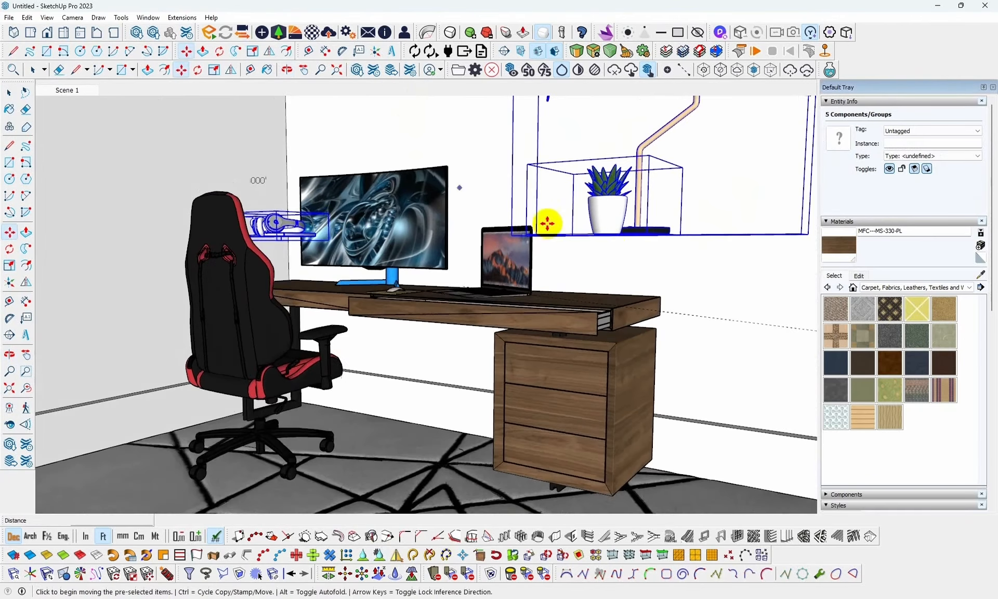
{"action": "left_click", "coordinate": [593, 233]}
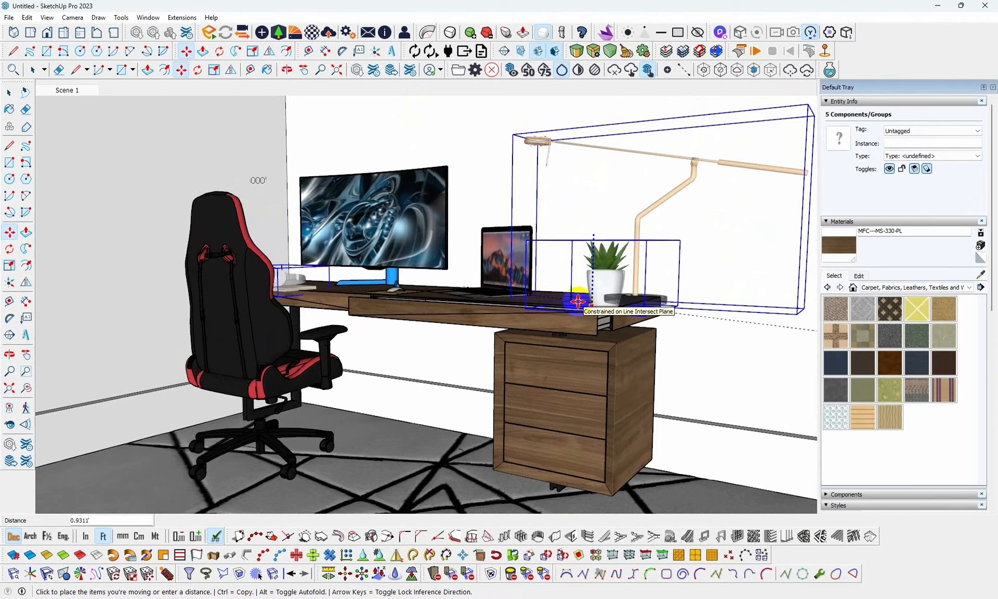
{"action": "left_click", "coordinate": [578, 300]}
Move the accessories lengthwise along the desk so the cup and phone lie near the end away from the drawers.
{"action": "middle_click_drag", "start_coordinate": [578, 300], "coordinate": [667, 369]}
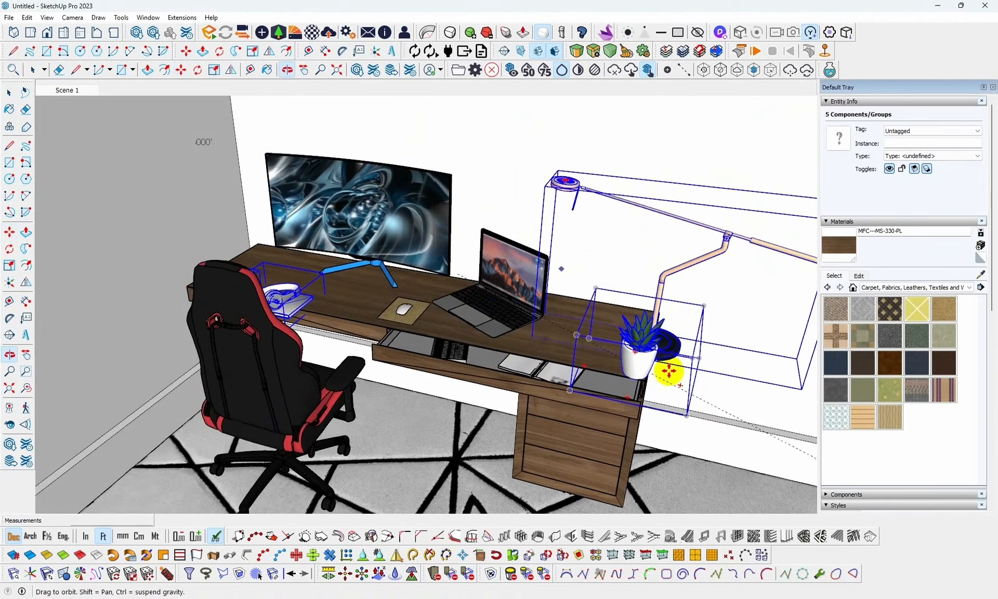
{"action": "middle_click_drag", "start_coordinate": [491, 314], "coordinate": [499, 448]}
{"action": "scroll", "coordinate": [390, 483], "scroll_direction": "up", "scroll_amount": 4}
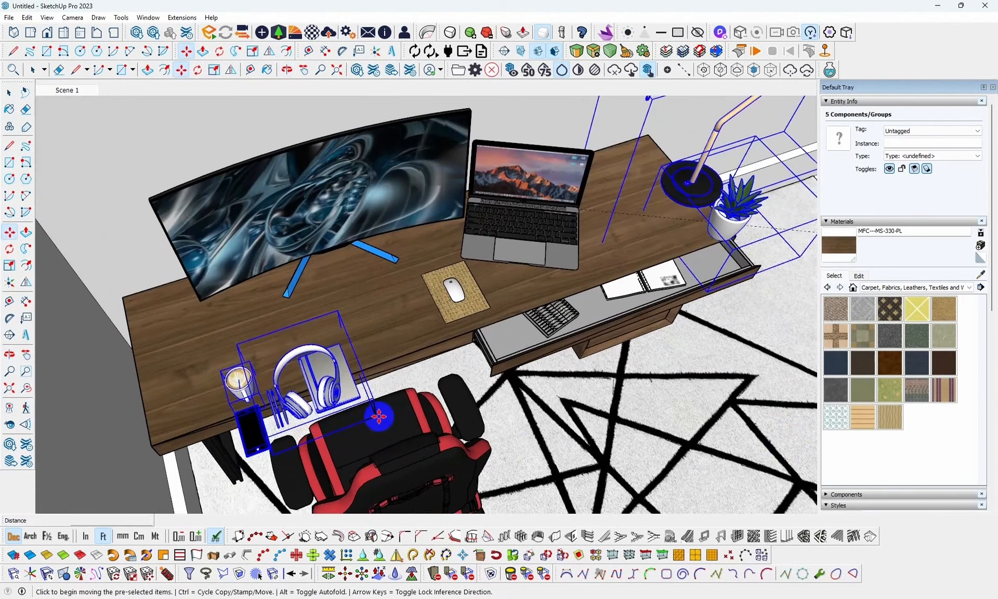
{"action": "left_click", "coordinate": [379, 416]}
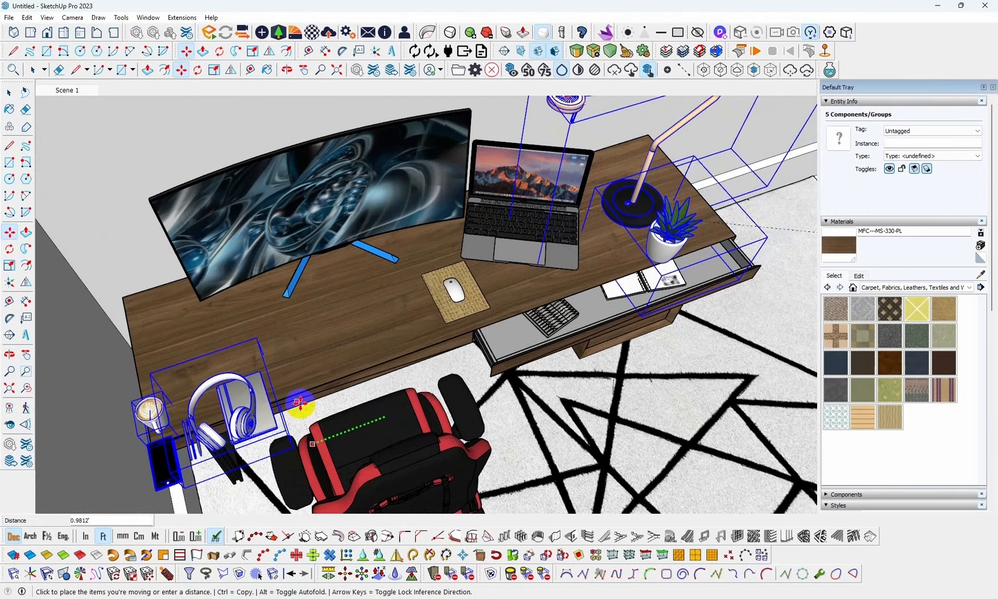
{"action": "left_click", "coordinate": [313, 407]}
Move the accessories about 0.78 ft from the desk's front edge toward the wall so they rest on the desktop.
{"action": "middle_click_drag", "start_coordinate": [476, 357], "coordinate": [344, 221]}
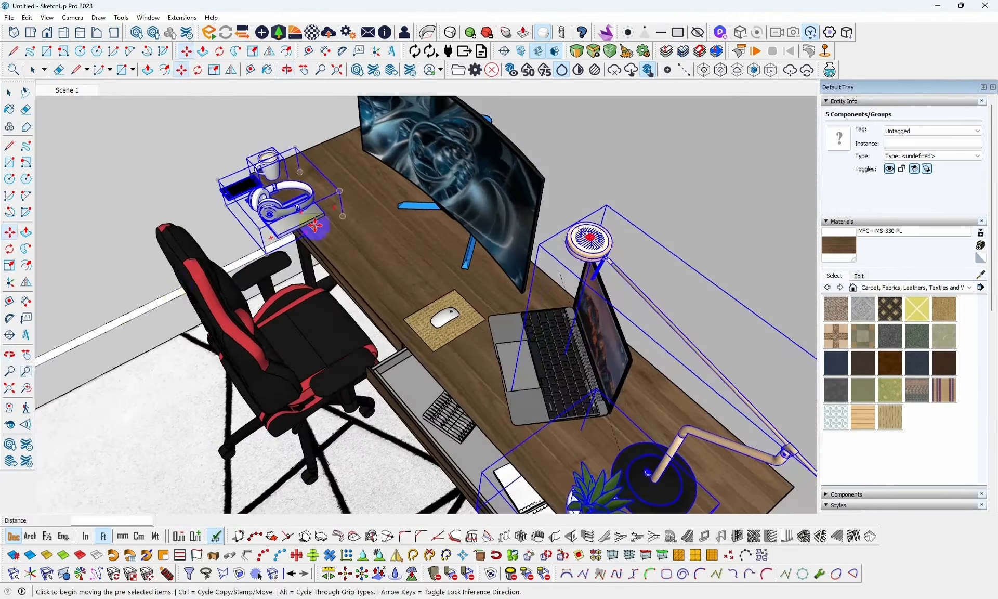
{"action": "left_click", "coordinate": [348, 212]}
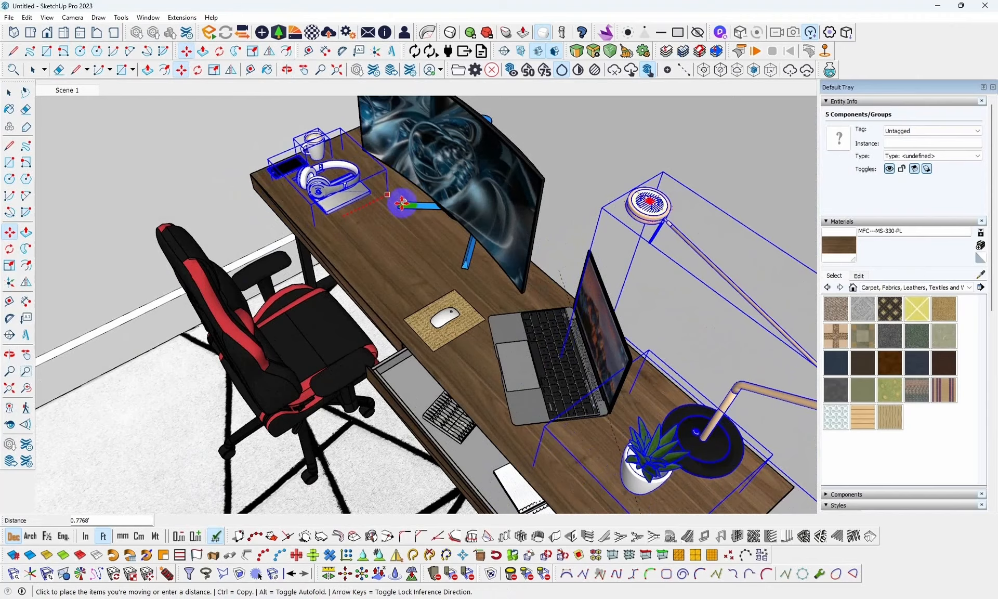
{"action": "left_click", "coordinate": [402, 203]}
Shift the pasted accessories slightly inward from the desk's end, toward the laptop, keeping them on the desktop.
{"action": "middle_click_drag", "start_coordinate": [366, 263], "coordinate": [659, 265]}
{"action": "scroll", "coordinate": [423, 252], "scroll_direction": "up", "scroll_amount": 2}
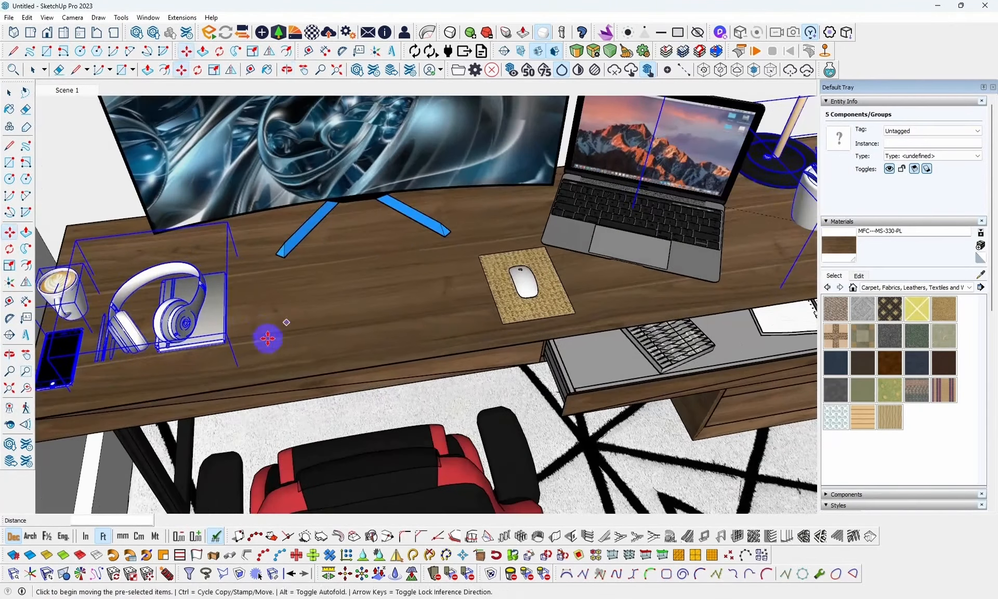
{"action": "left_click", "coordinate": [239, 367]}
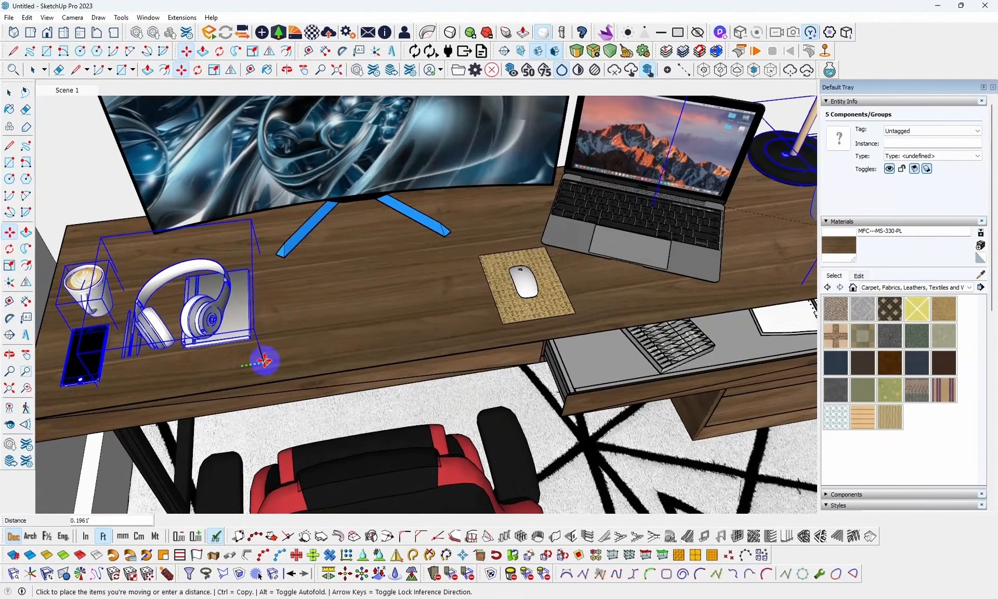
{"action": "left_click", "coordinate": [252, 357]}
{"action": "middle_click_drag", "start_coordinate": [332, 332], "coordinate": [347, 352]}
{"action": "key", "text": "space"}
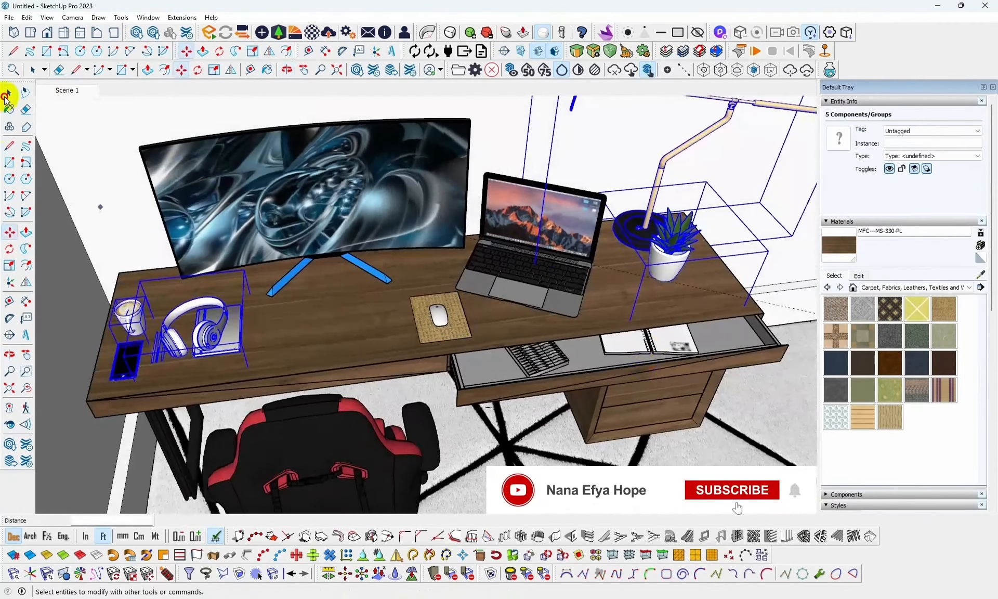
Search 3D Warehouse for "keyboard" models.
{"action": "left_click", "coordinate": [136, 33]}
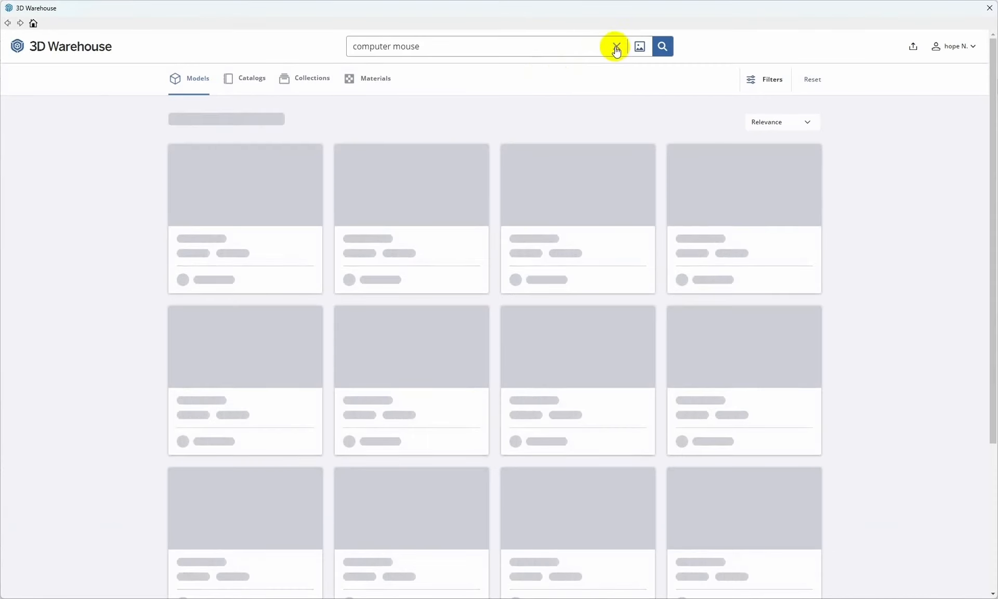
{"action": "left_click", "coordinate": [567, 46]}
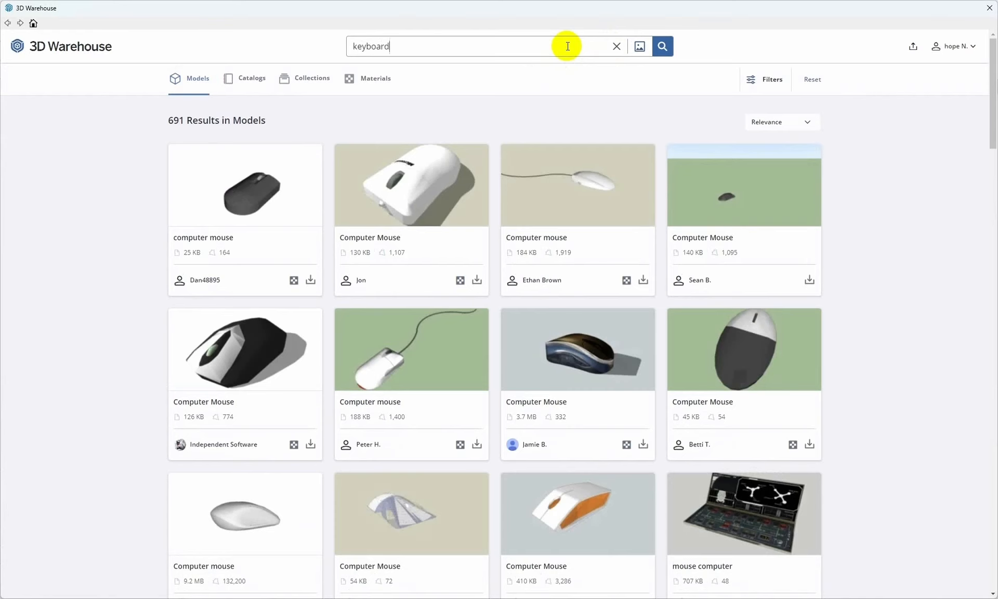
{"action": "key", "text": "Return"}
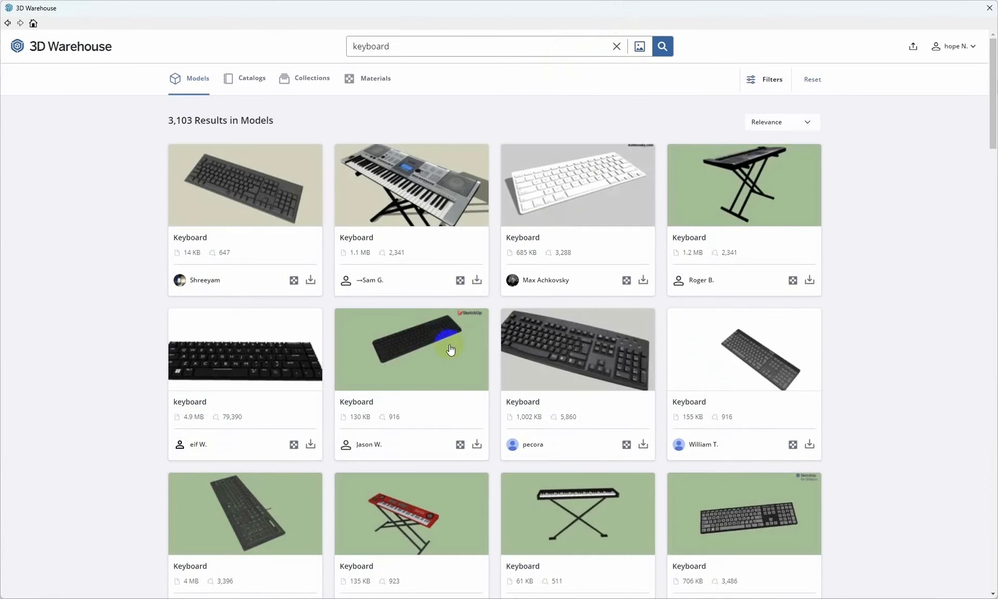
Download the black 1.4 MB computer keyboard from the results into the model and place it on the desk before the monitor.
{"action": "scroll", "coordinate": [450, 350], "scroll_direction": "down", "scroll_amount": 7}
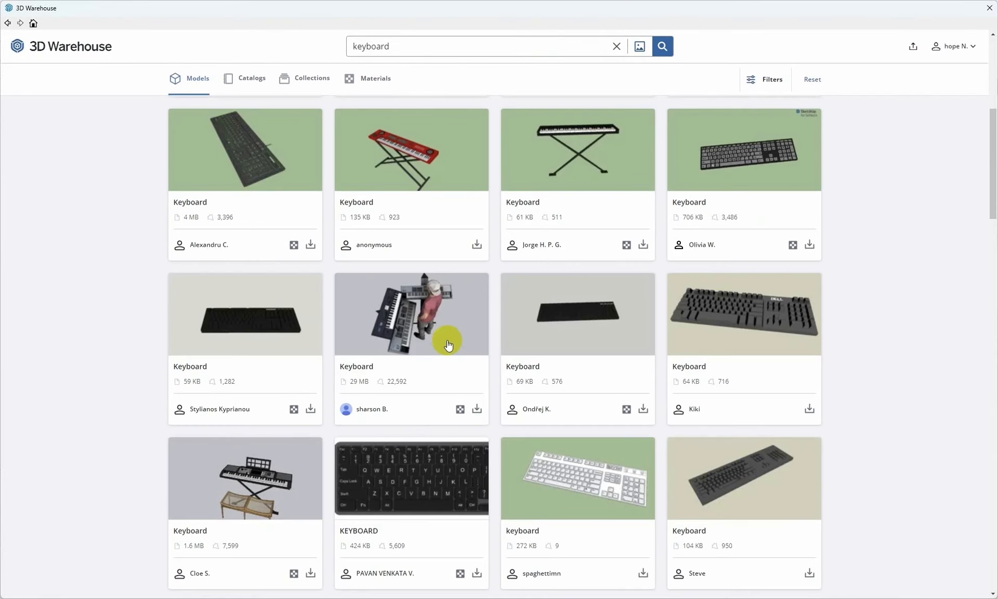
{"action": "scroll", "coordinate": [449, 345], "scroll_direction": "down", "scroll_amount": 2}
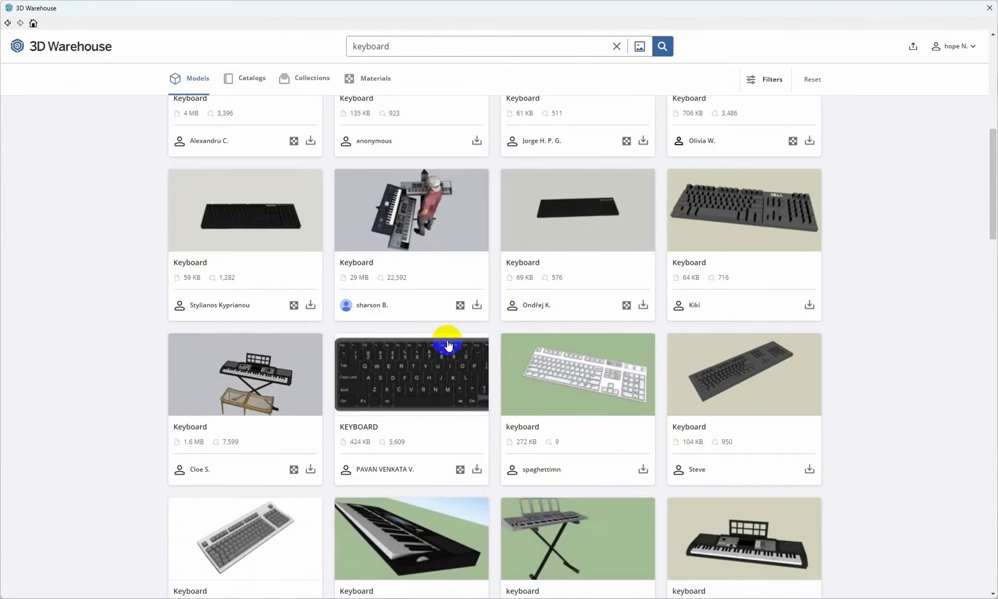
{"action": "scroll", "coordinate": [449, 345], "scroll_direction": "down", "scroll_amount": 1}
{"action": "scroll", "coordinate": [449, 344], "scroll_direction": "down", "scroll_amount": 12}
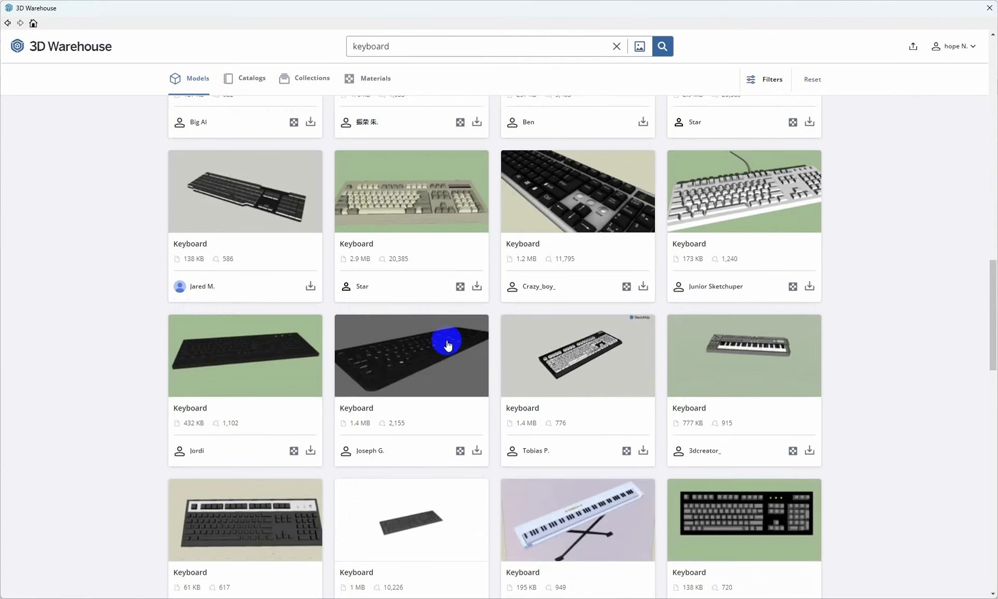
{"action": "left_click", "coordinate": [477, 451]}
{"action": "left_click", "coordinate": [475, 326]}
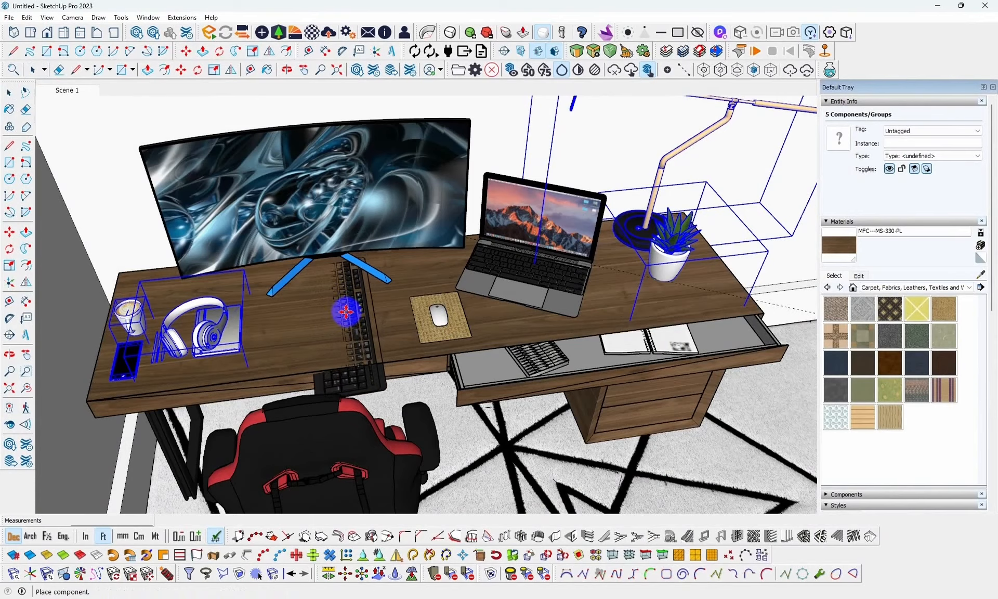
{"action": "left_click", "coordinate": [346, 315]}
Scale the keyboard down uniformly to about 0.62.
{"action": "scroll", "coordinate": [349, 323], "scroll_direction": "up", "scroll_amount": 3}
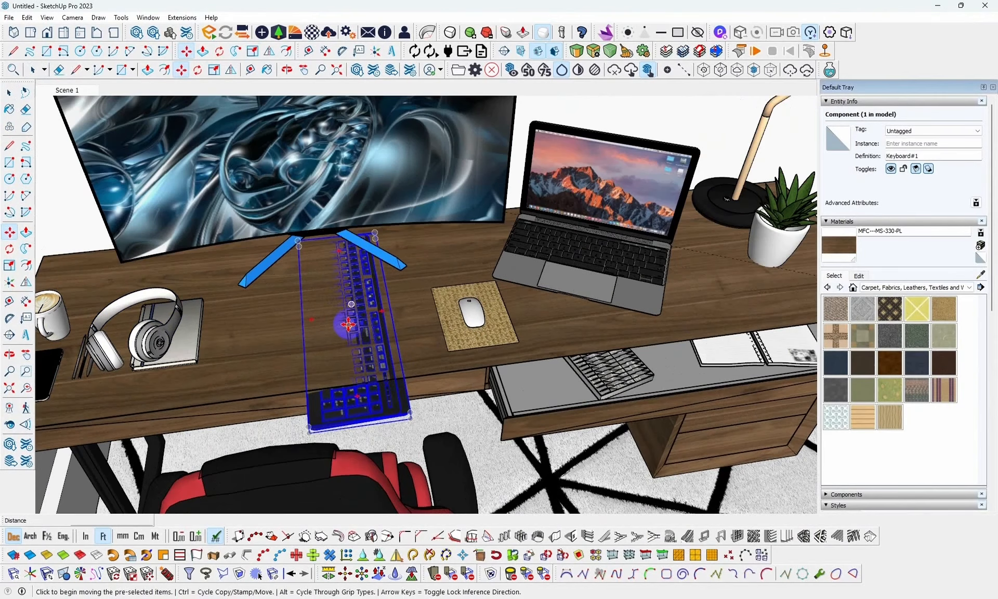
{"action": "key", "text": "s"}
{"action": "left_click", "coordinate": [376, 234]}
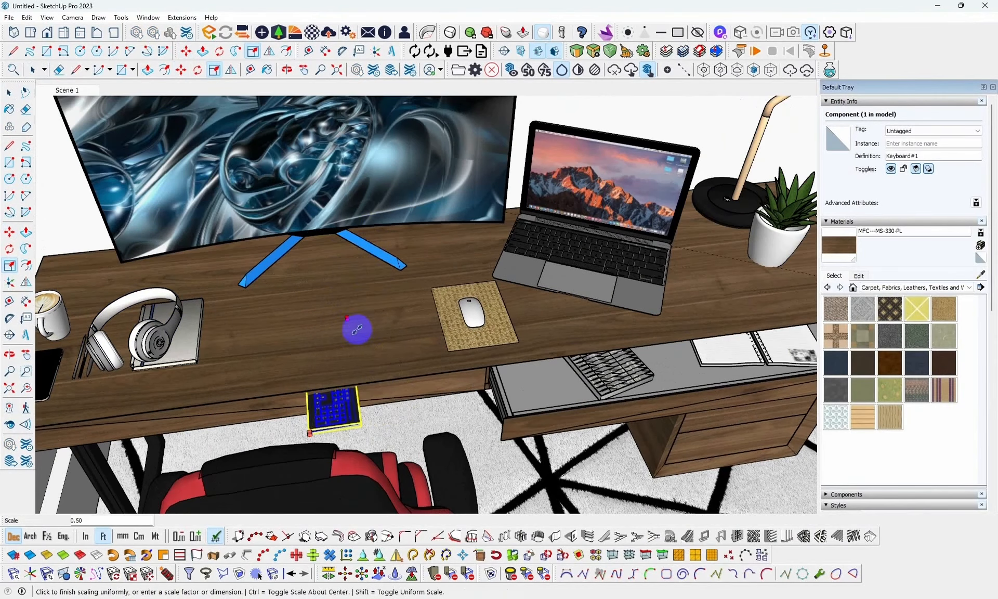
{"action": "left_click", "coordinate": [359, 296]}
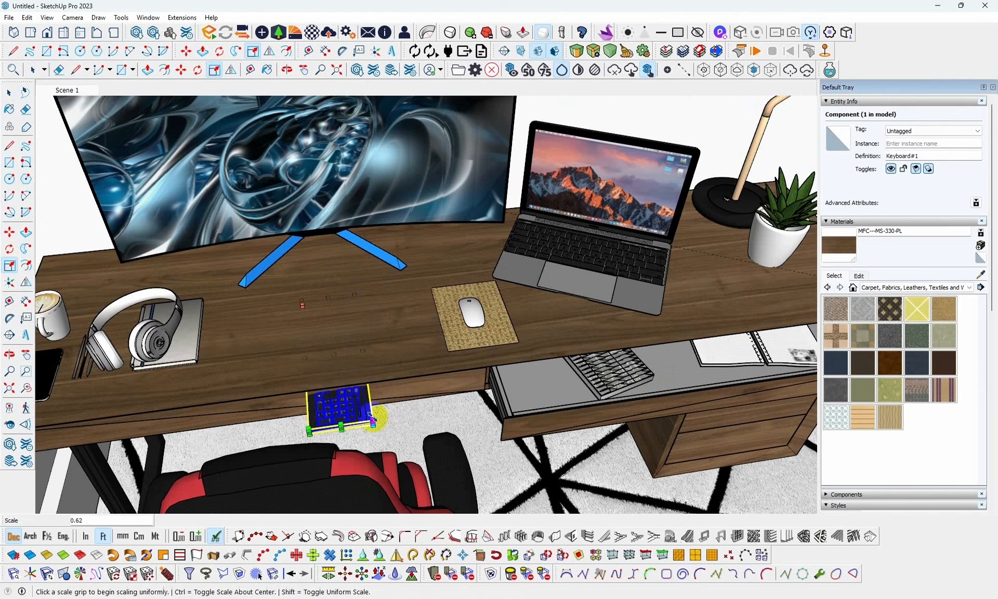
Raise the keyboard vertically so it sits on the desktop surface.
{"action": "key", "text": "m"}
{"action": "left_click", "coordinate": [377, 425]}
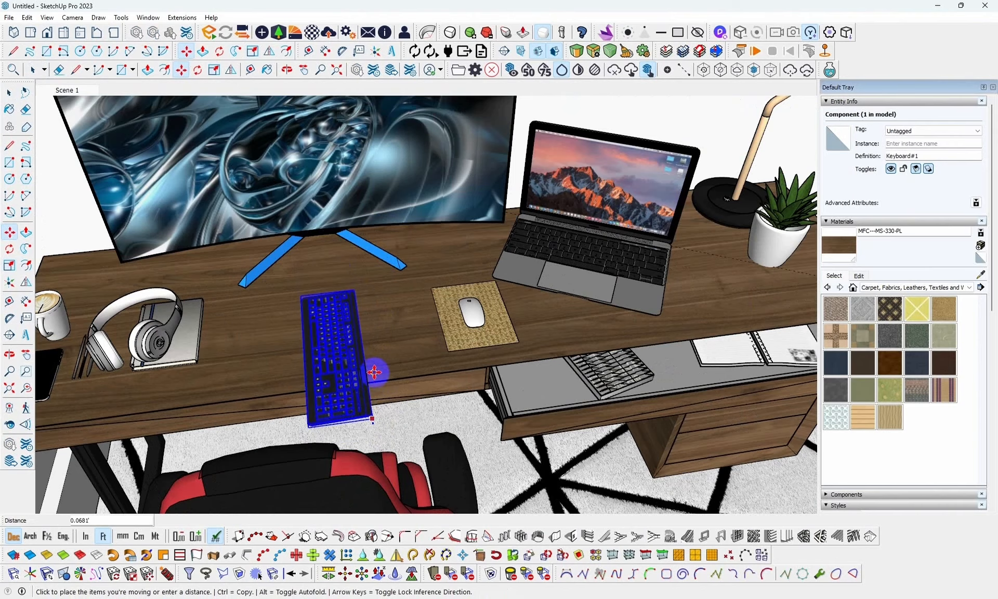
{"action": "middle_click_drag", "start_coordinate": [373, 372], "coordinate": [240, 254]}
{"action": "middle_click_drag", "start_coordinate": [274, 310], "coordinate": [426, 337]}
Rotate the keyboard 90 degrees about its corner so it runs lengthwise along the desk.
{"action": "key", "text": "q"}
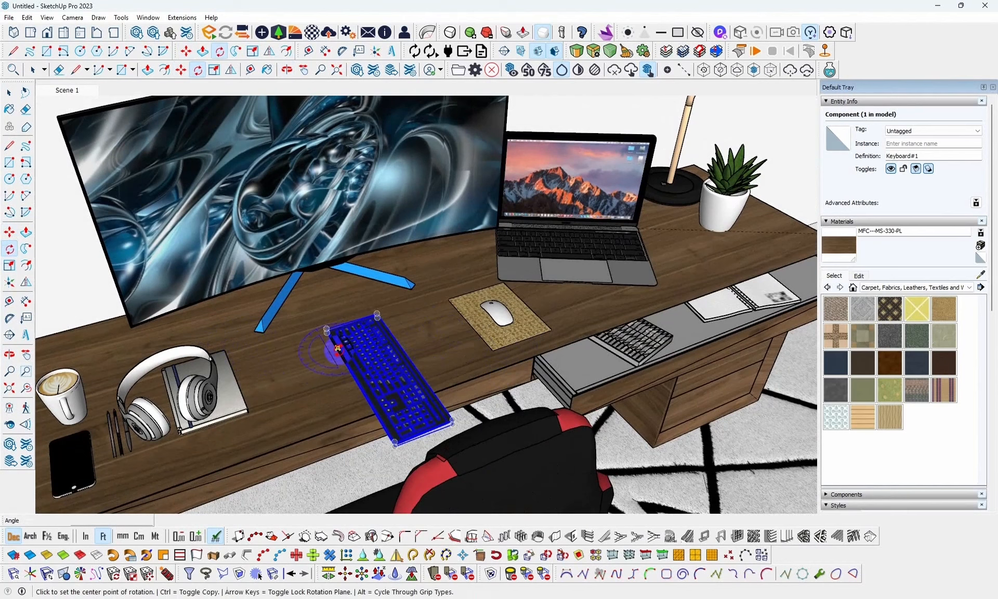
{"action": "left_click", "coordinate": [327, 333]}
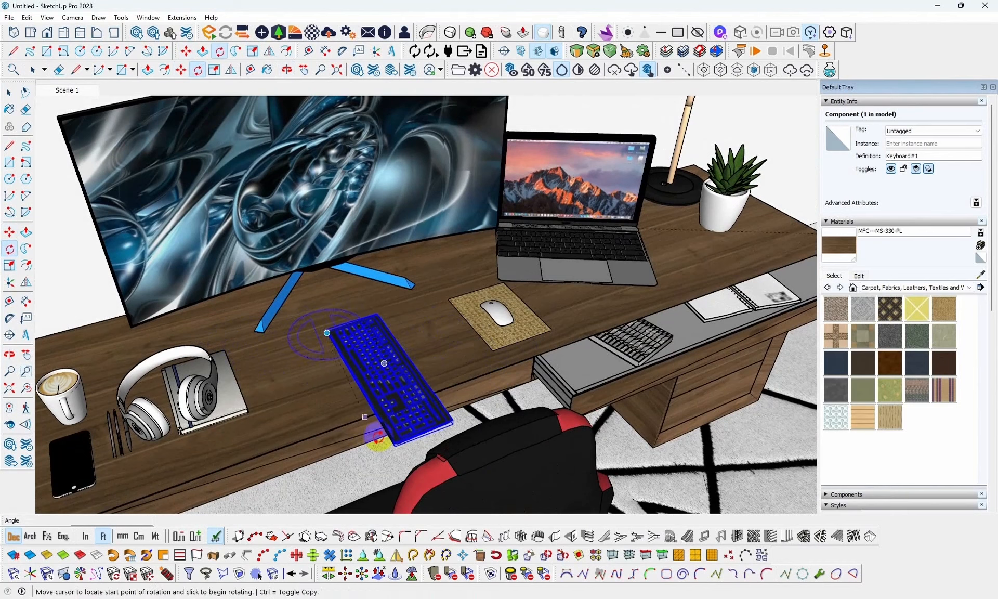
{"action": "left_click", "coordinate": [393, 442]}
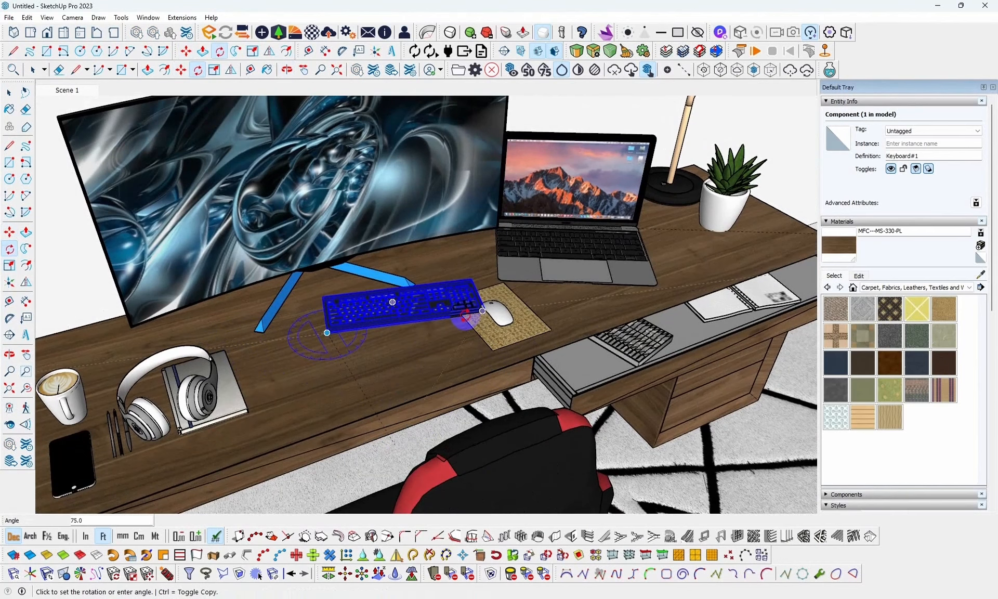
{"action": "key", "text": "Return"}
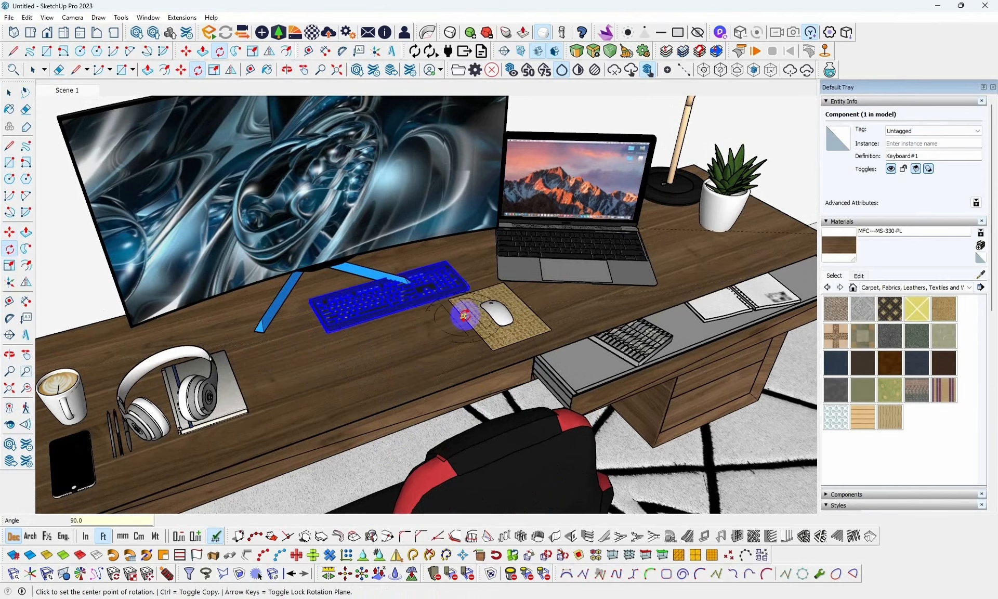
Move the keyboard about 0.37 ft away from the laptop and about 0.57 ft toward the desk's front edge, beside the mouse pad.
{"action": "middle_click_drag", "start_coordinate": [464, 308], "coordinate": [334, 335]}
{"action": "scroll", "coordinate": [364, 314], "scroll_direction": "up", "scroll_amount": 3}
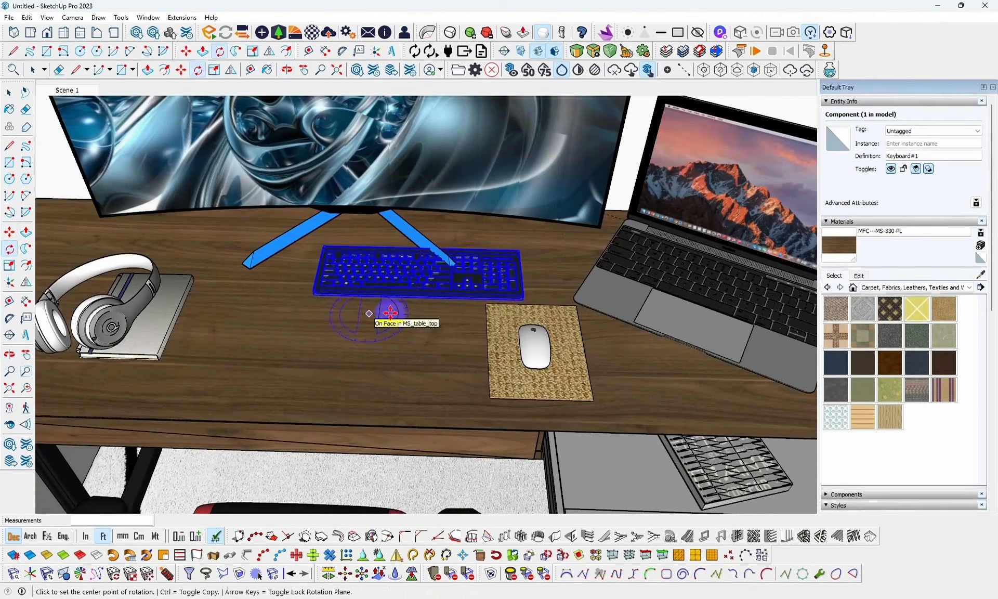
{"action": "key", "text": "m"}
{"action": "left_click", "coordinate": [509, 294]}
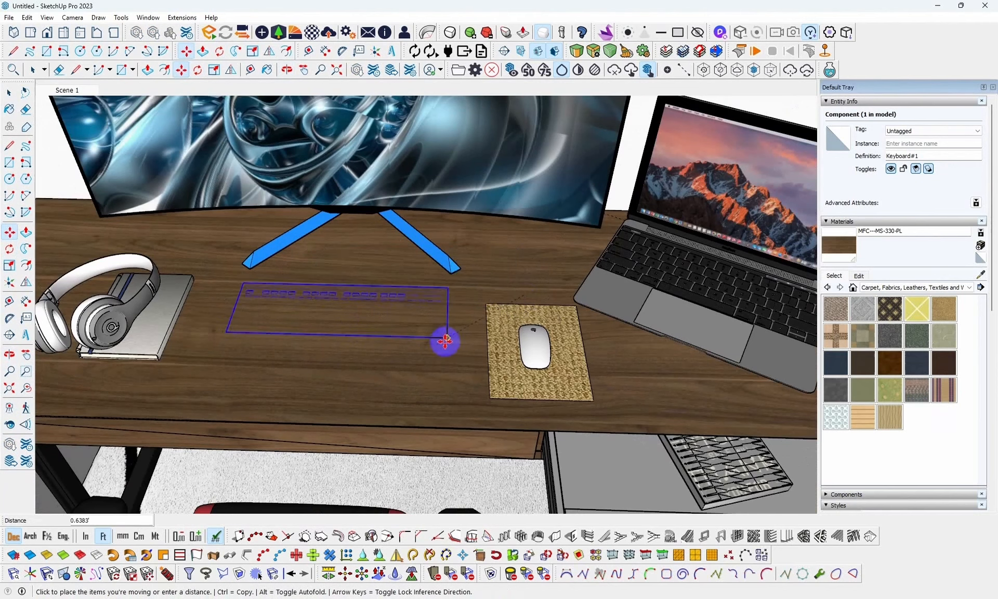
{"action": "left_click", "coordinate": [468, 327]}
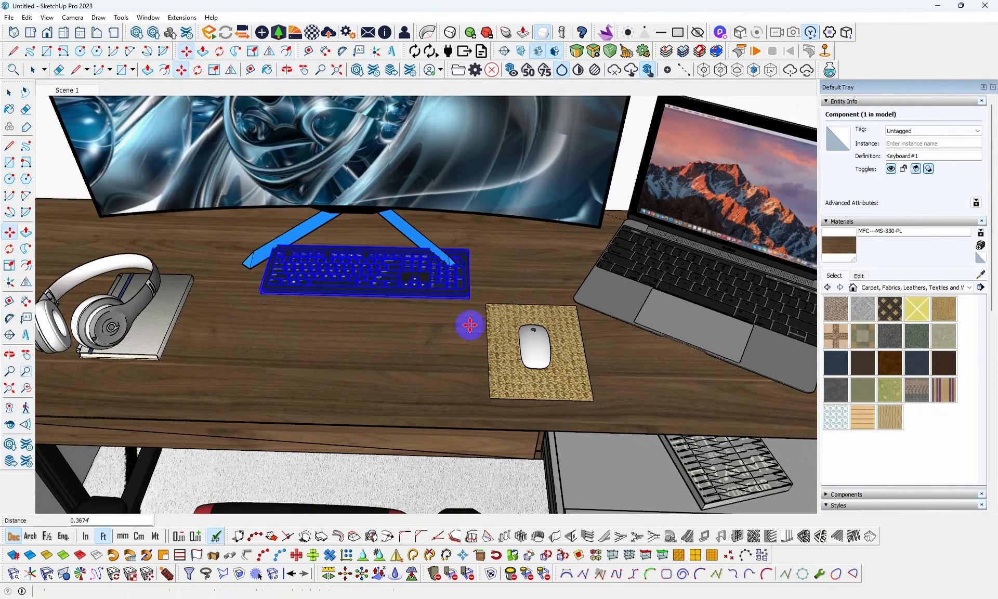
{"action": "left_click", "coordinate": [470, 298]}
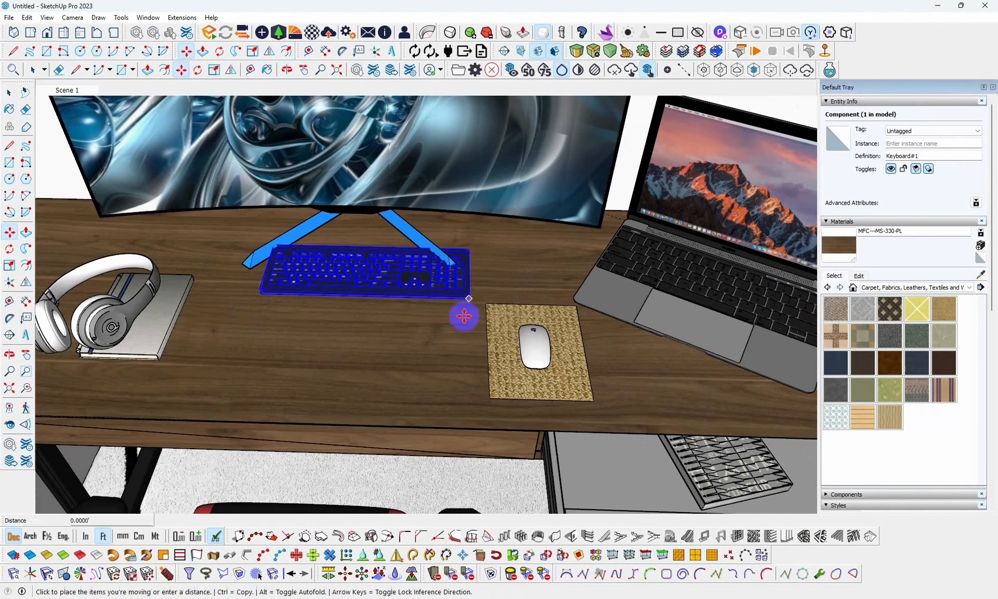
{"action": "left_click", "coordinate": [438, 362]}
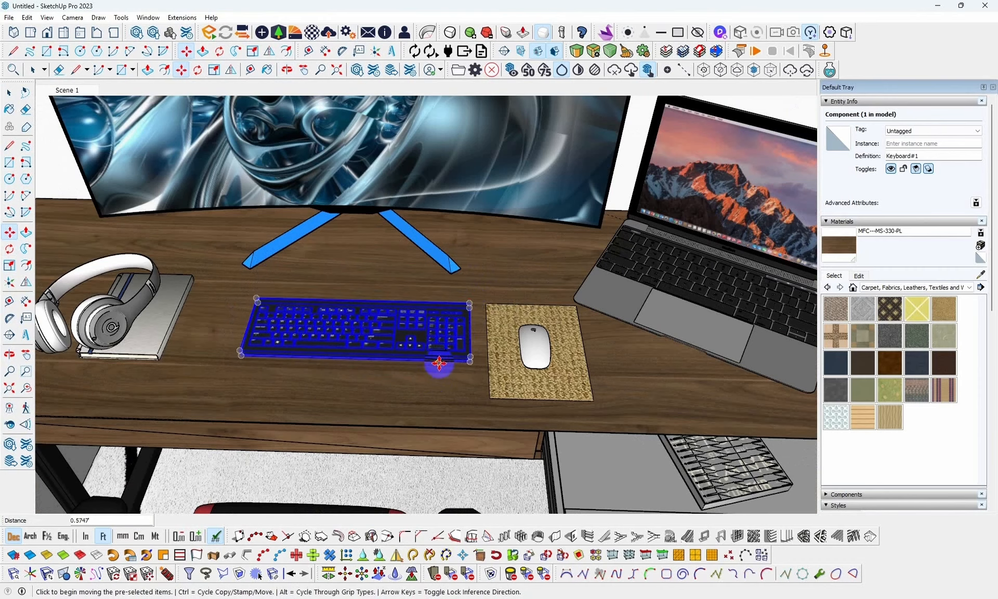
{"action": "left_click", "coordinate": [467, 364]}
Scale the keyboard up to about 1.12 from the corner nearest the headphones.
{"action": "middle_click_drag", "start_coordinate": [441, 363], "coordinate": [494, 429]}
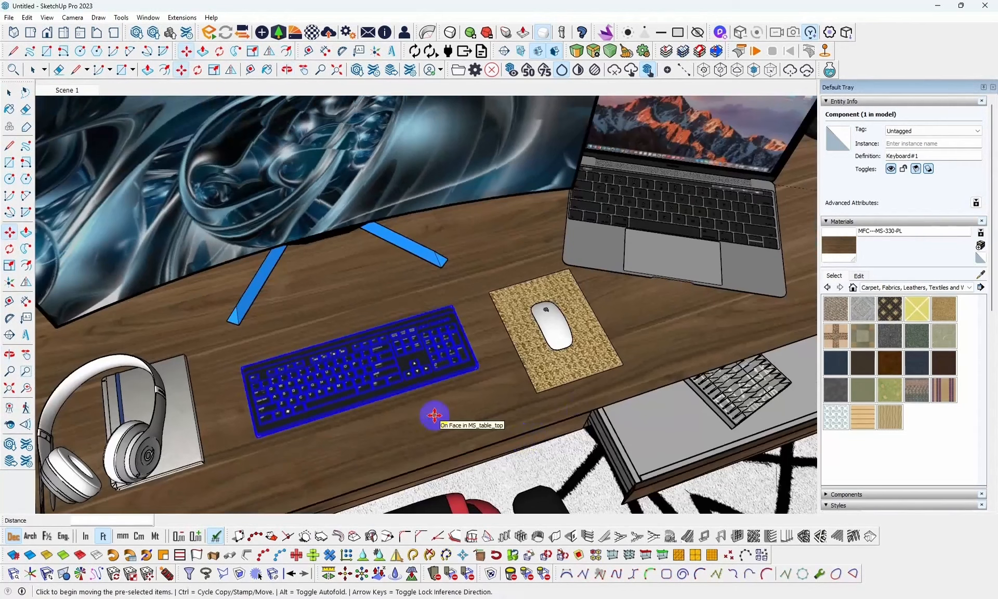
{"action": "key", "text": "s"}
{"action": "left_click", "coordinate": [241, 365]}
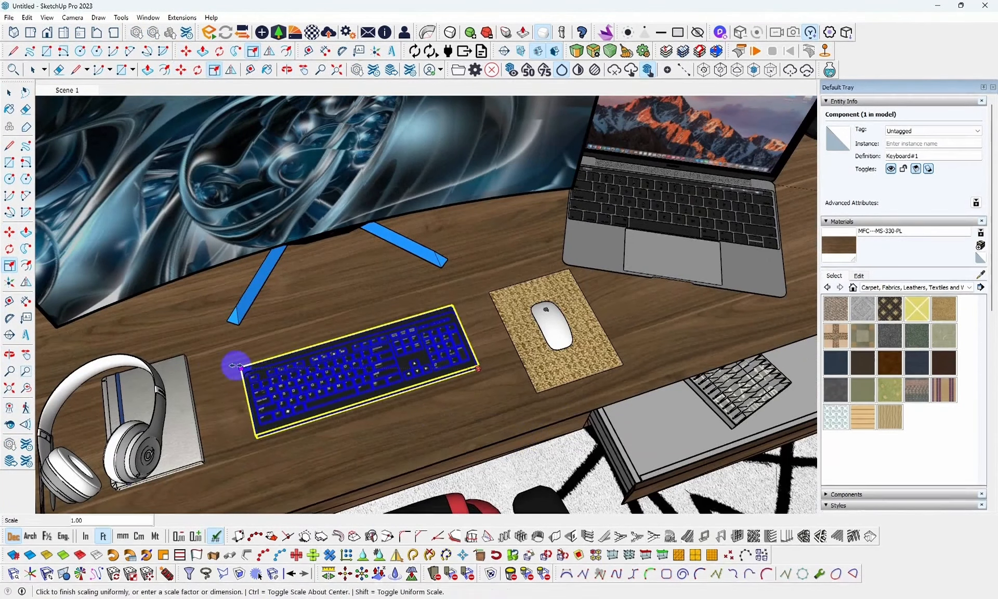
{"action": "left_click", "coordinate": [211, 366]}
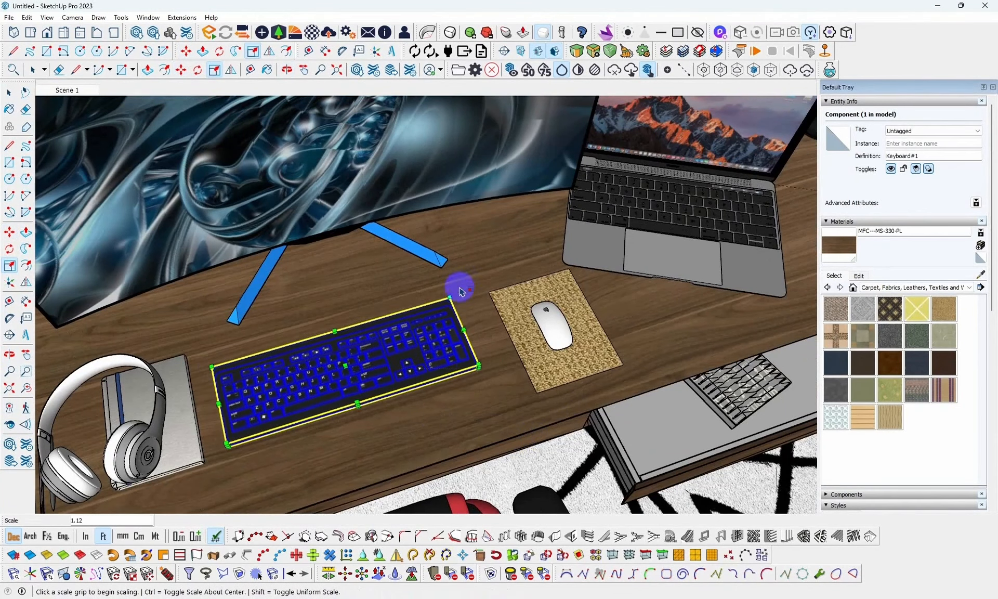
Move the enlarged keyboard about 0.15 ft toward the desk's front edge.
{"action": "middle_click_drag", "start_coordinate": [468, 285], "coordinate": [329, 338]}
{"action": "key", "text": "m"}
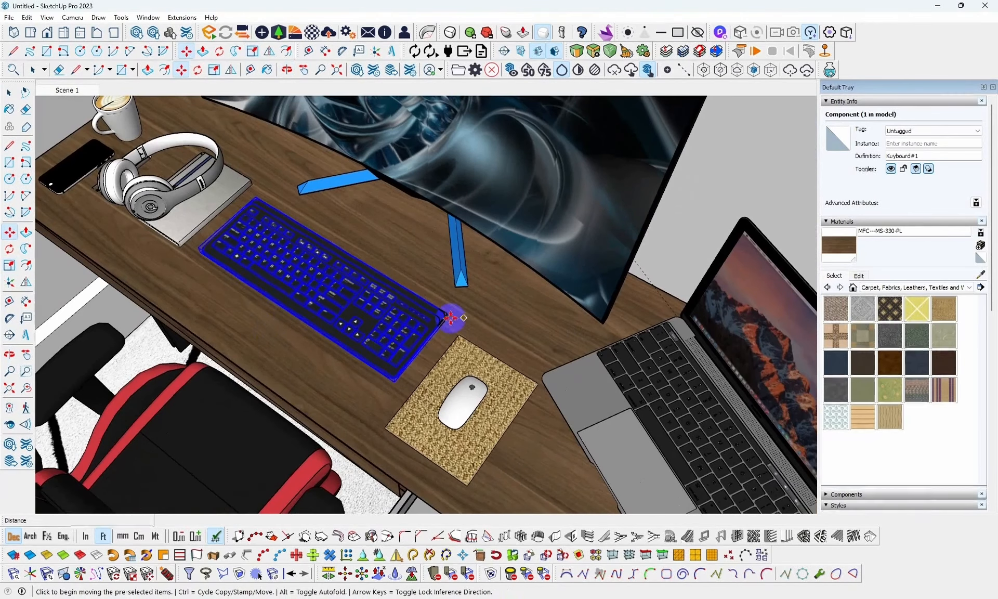
{"action": "left_click", "coordinate": [450, 319]}
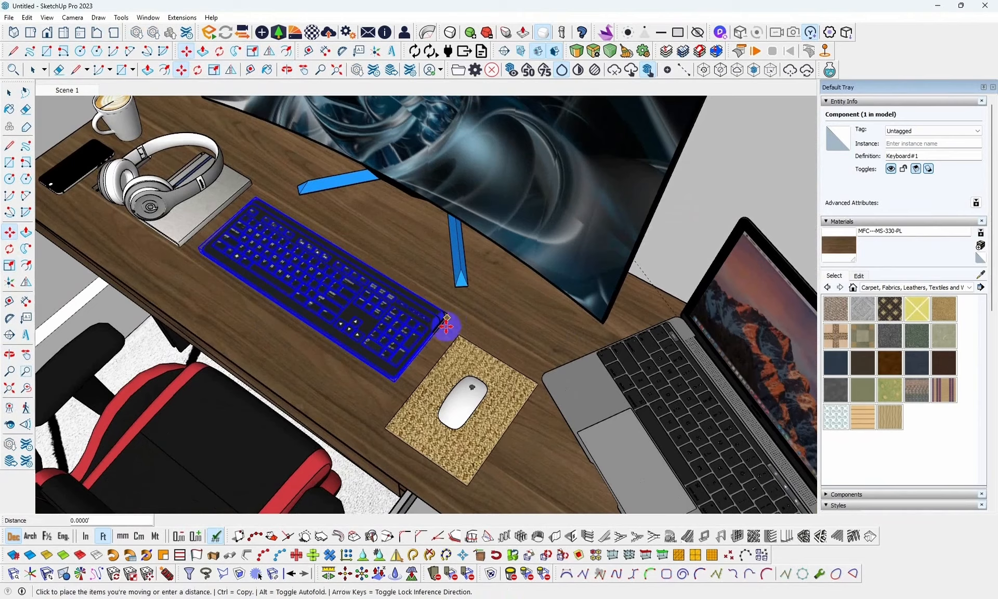
{"action": "left_click", "coordinate": [436, 334]}
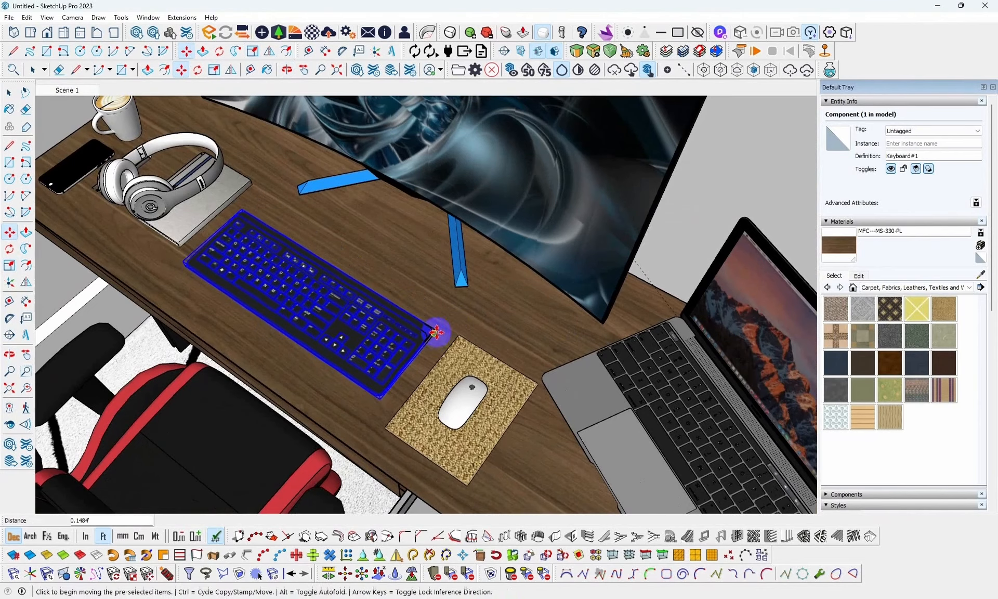
Select the decorated organizer board group on the dark wall of the study model for copying, and return to the untitled model.
{"action": "middle_click_drag", "start_coordinate": [437, 334], "coordinate": [565, 341]}
{"action": "scroll", "coordinate": [448, 278], "scroll_direction": "down", "scroll_amount": 5}
{"action": "scroll", "coordinate": [541, 320], "scroll_direction": "down", "scroll_amount": 3}
{"action": "left_click", "coordinate": [9, 93]}
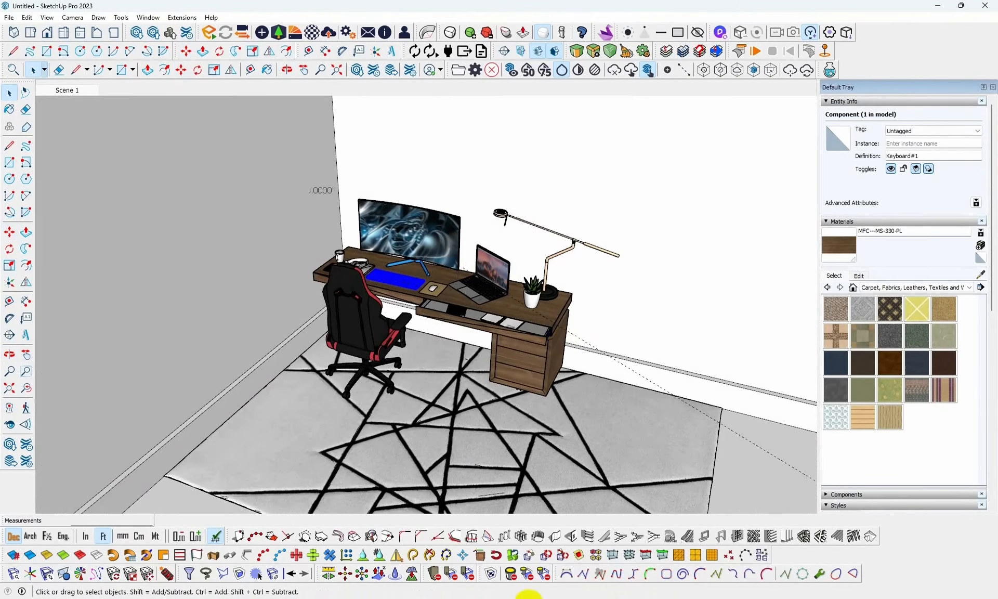
{"action": "mouse_move", "coordinate": [451, 597]}
{"action": "left_click", "coordinate": [507, 533]}
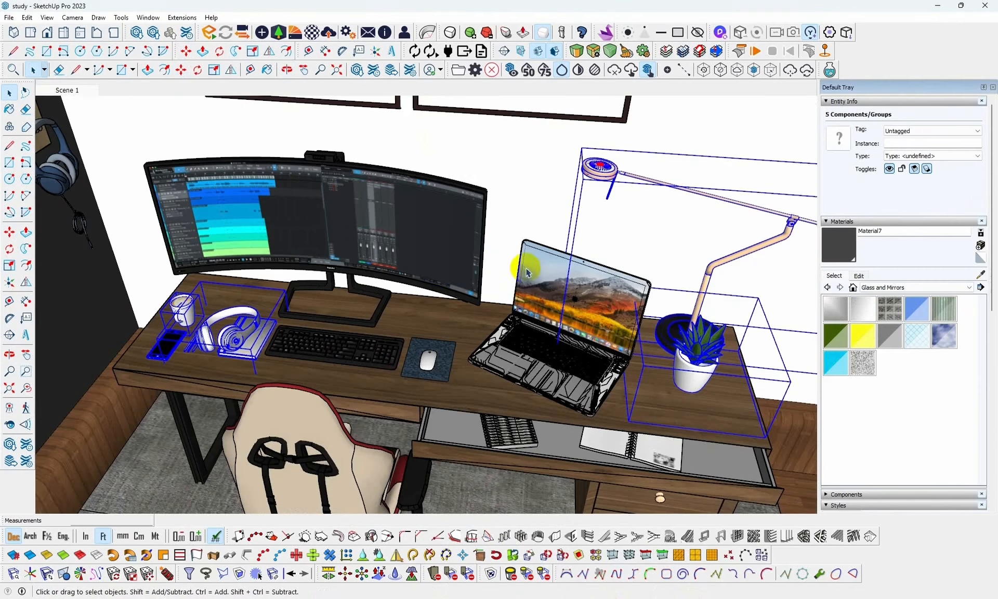
{"action": "middle_click_drag", "start_coordinate": [458, 266], "coordinate": [577, 382]}
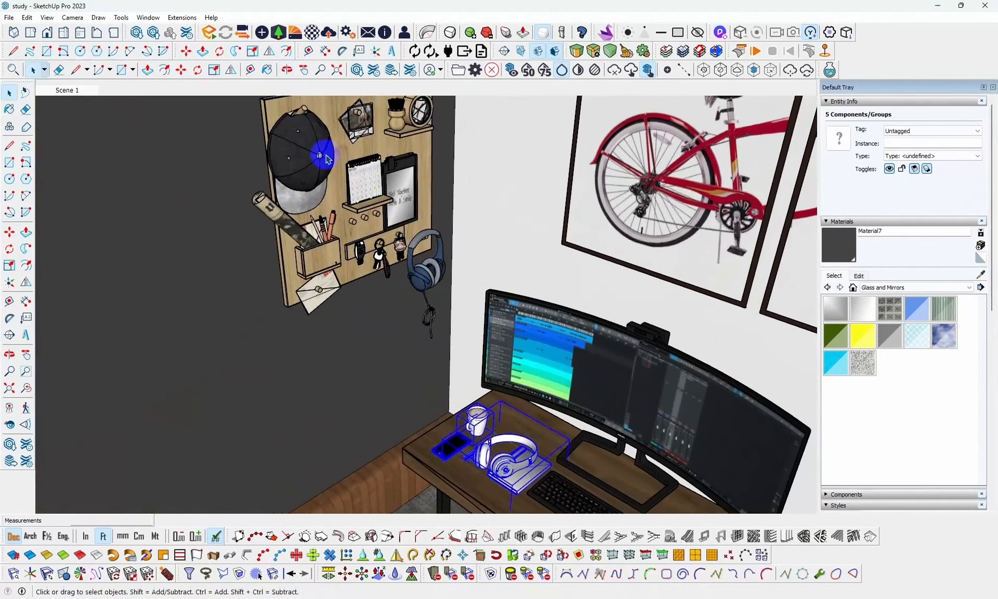
{"action": "left_click", "coordinate": [322, 155]}
{"action": "left_click", "coordinate": [510, 574]}
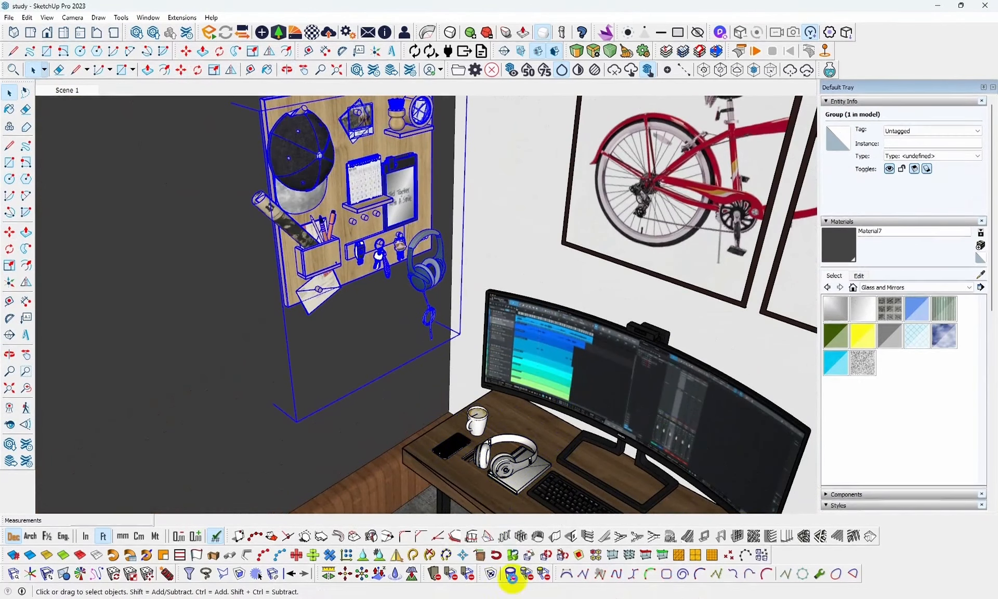
{"action": "left_click", "coordinate": [411, 546]}
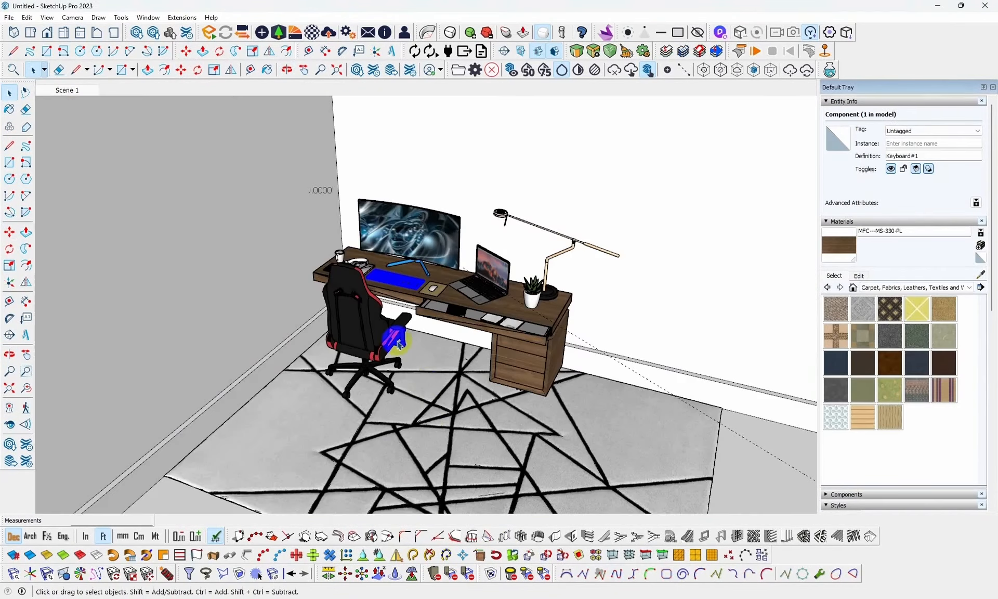
{"action": "scroll", "coordinate": [399, 344], "scroll_direction": "down", "scroll_amount": 2}
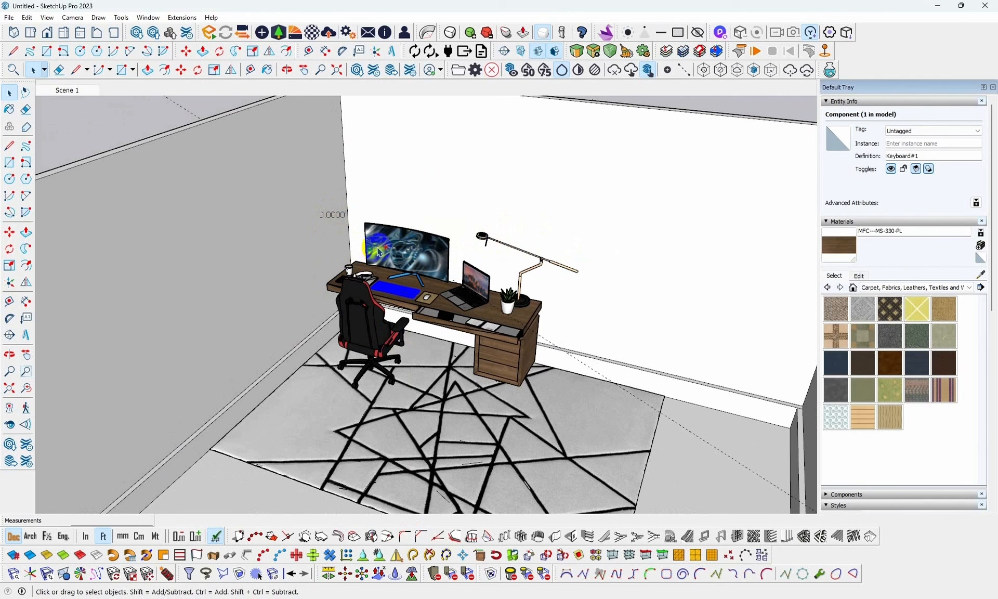
Paste the decorated organizer board group onto the side wall beside the desk in the untitled model.
{"action": "left_click", "coordinate": [258, 575]}
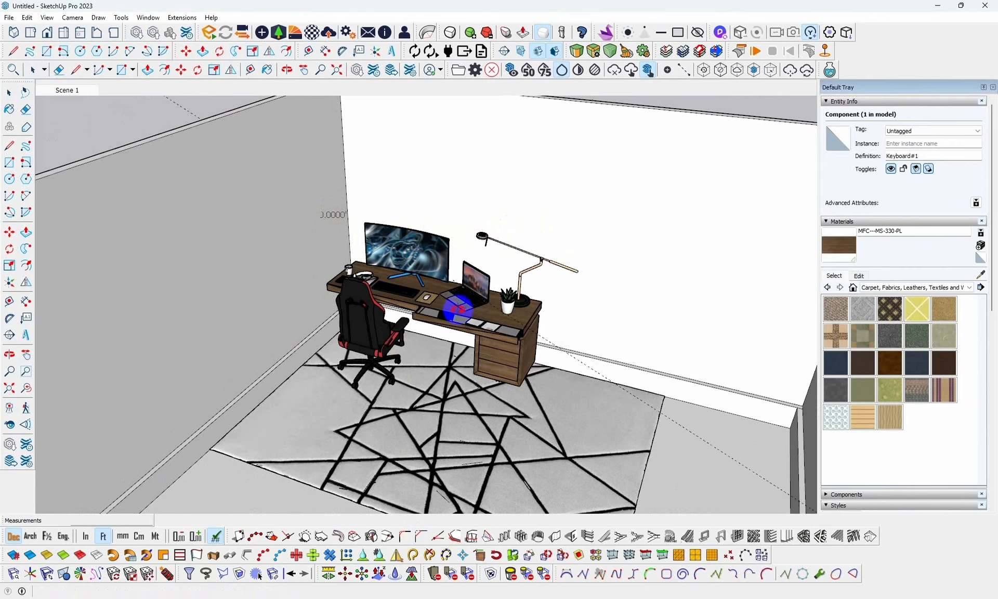
{"action": "key", "text": "ctrl+v"}
{"action": "scroll", "coordinate": [350, 245], "scroll_direction": "up", "scroll_amount": 3}
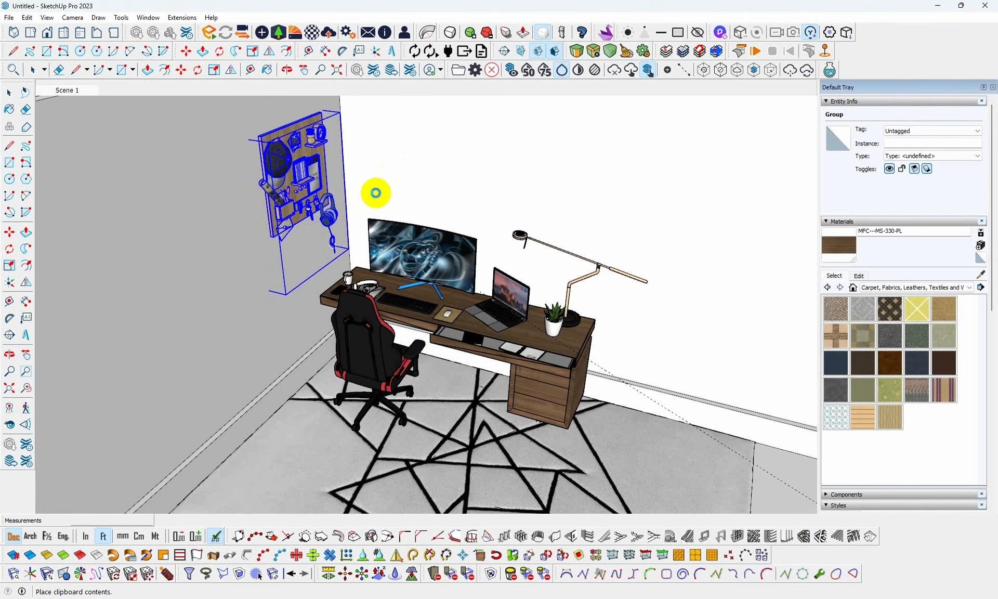
{"action": "middle_click_drag", "start_coordinate": [375, 193], "coordinate": [585, 271]}
{"action": "middle_click_drag", "start_coordinate": [436, 247], "coordinate": [325, 243]}
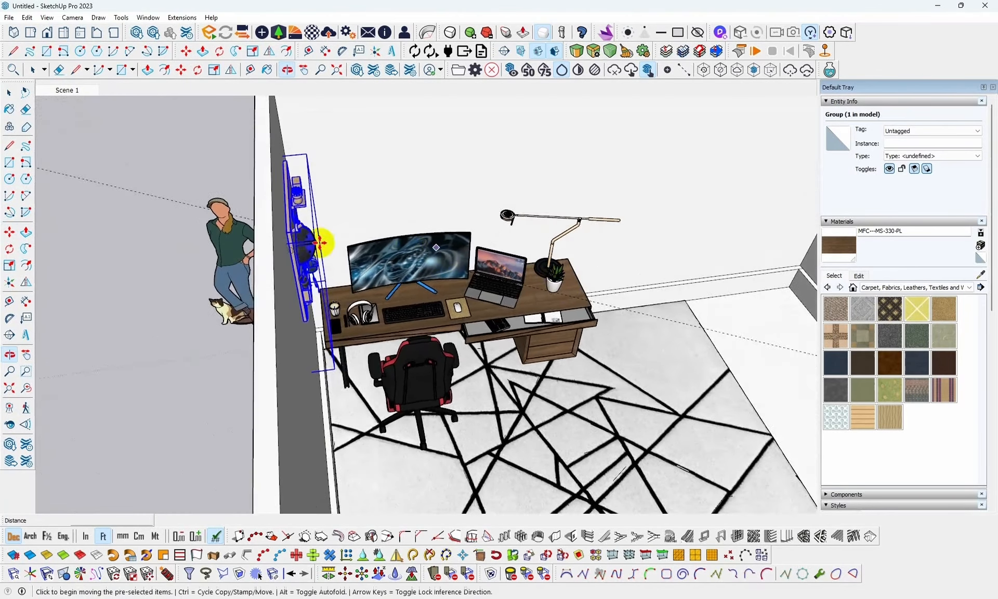
Move the organizer board along the wall about 0.55 ft toward the room corner behind the monitor.
{"action": "scroll", "coordinate": [282, 230], "scroll_direction": "up", "scroll_amount": 6}
{"action": "middle_click_drag", "start_coordinate": [275, 223], "coordinate": [543, 287]}
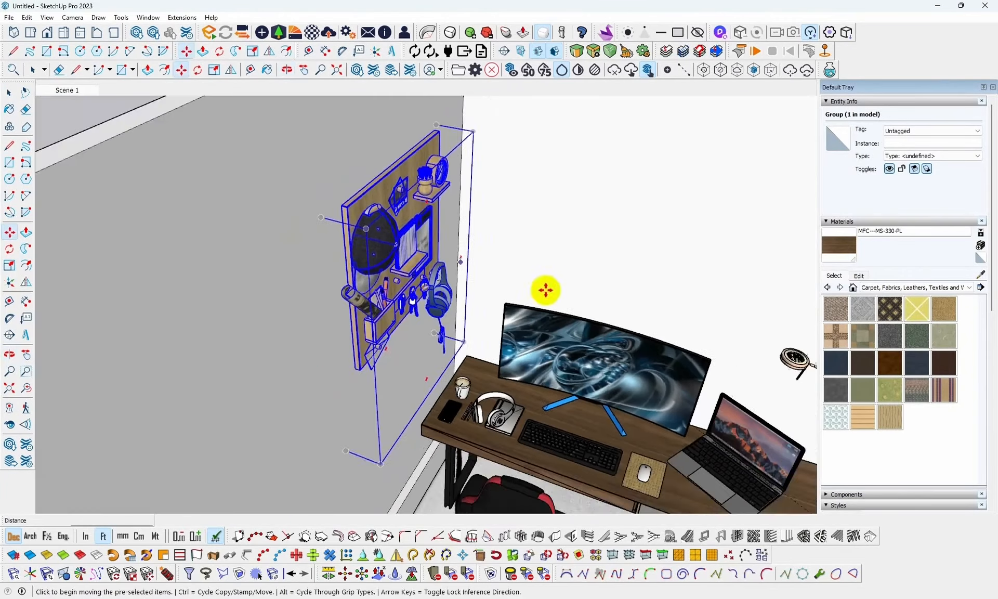
{"action": "scroll", "coordinate": [544, 288], "scroll_direction": "up", "scroll_amount": 3}
{"action": "middle_click_drag", "start_coordinate": [340, 265], "coordinate": [395, 222]}
{"action": "scroll", "coordinate": [397, 223], "scroll_direction": "down", "scroll_amount": 1}
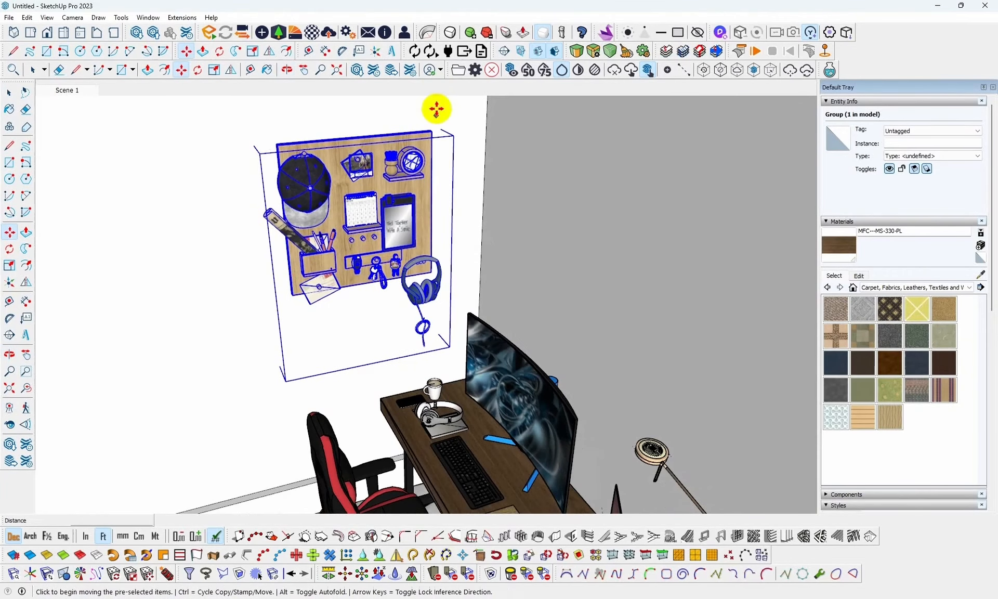
{"action": "left_click", "coordinate": [438, 127]}
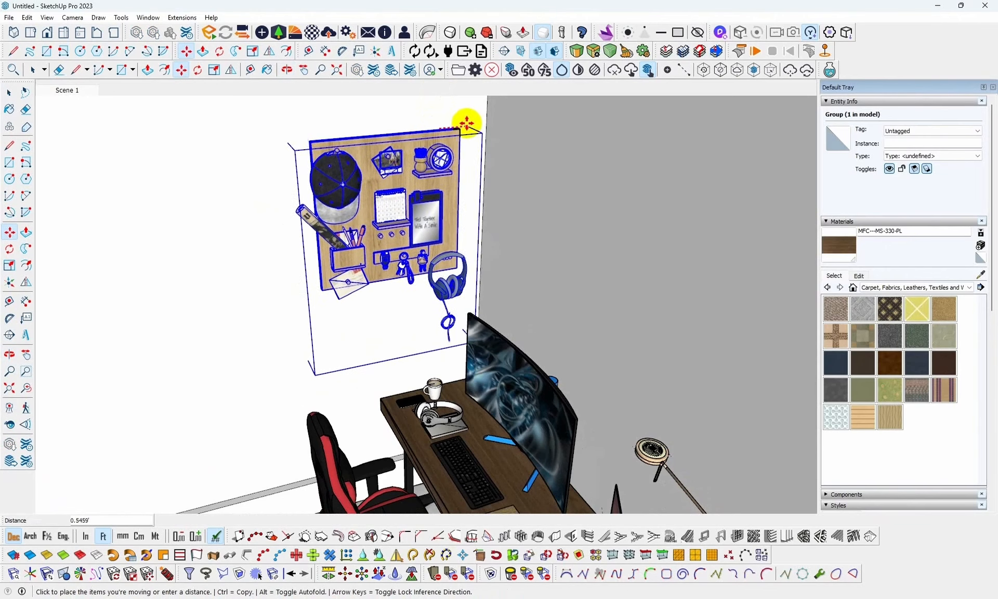
{"action": "left_click", "coordinate": [349, 181]}
{"action": "middle_click_drag", "start_coordinate": [477, 224], "coordinate": [264, 236]}
{"action": "scroll", "coordinate": [264, 236], "scroll_direction": "down", "scroll_amount": 4}
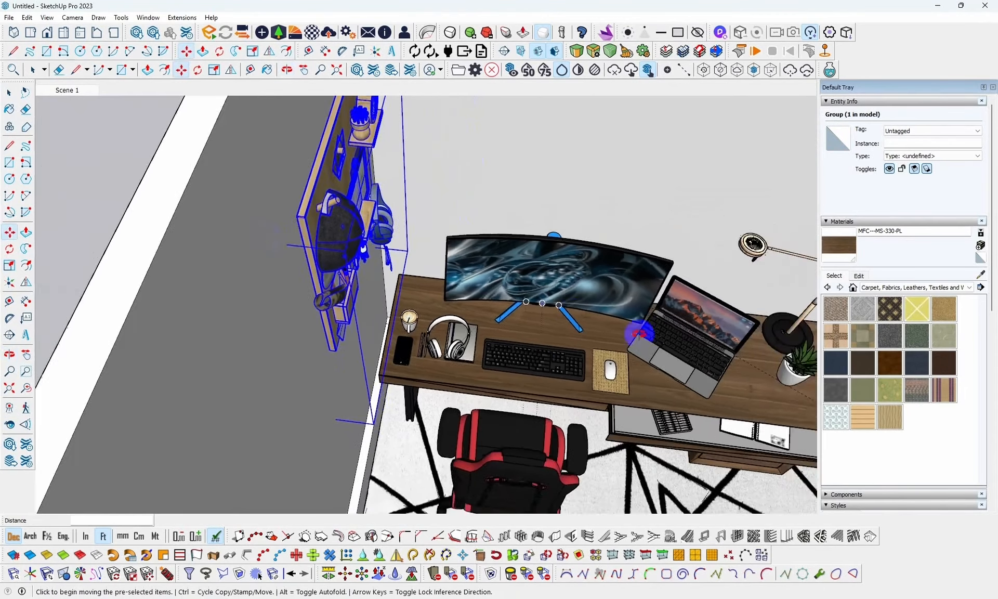
Lower the organizer board about 1.04 ft on the wall and leave the Move tool.
{"action": "middle_click_drag", "start_coordinate": [641, 330], "coordinate": [476, 356]}
{"action": "scroll", "coordinate": [476, 358], "scroll_direction": "down", "scroll_amount": 3}
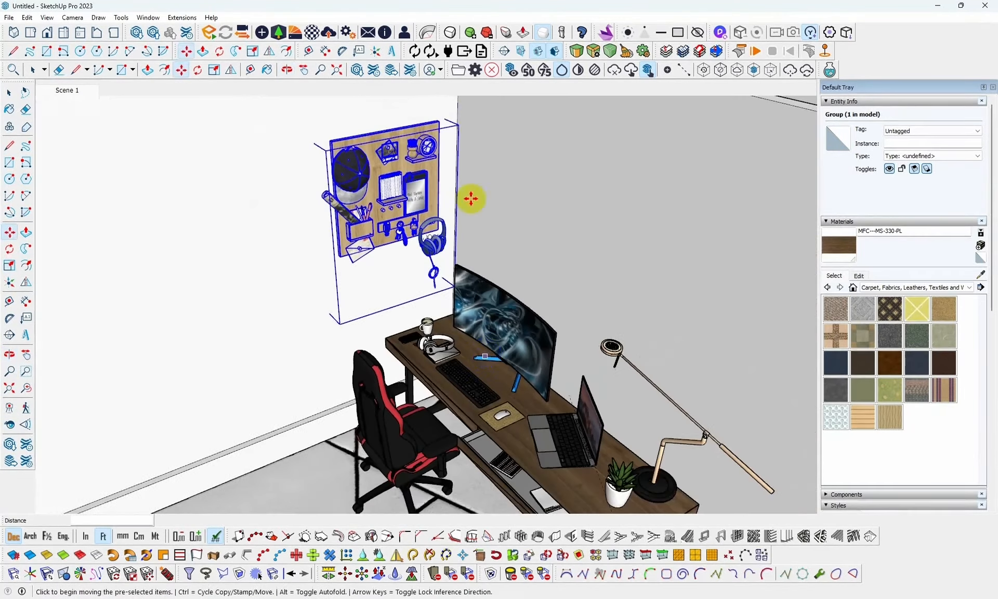
{"action": "left_click", "coordinate": [437, 121]}
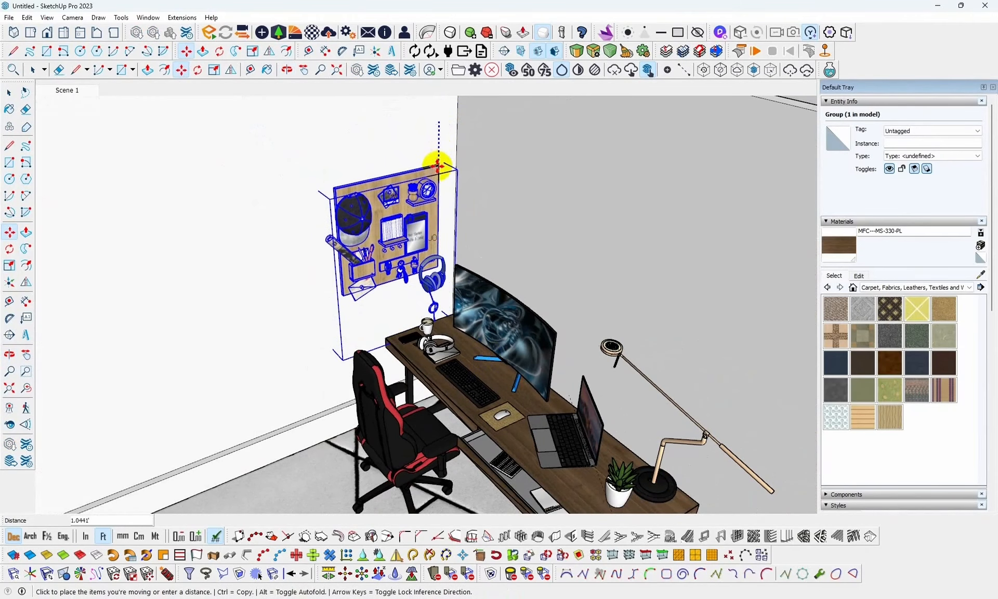
{"action": "left_click", "coordinate": [437, 166]}
{"action": "middle_click_drag", "start_coordinate": [437, 165], "coordinate": [364, 177]}
{"action": "left_click", "coordinate": [9, 92]}
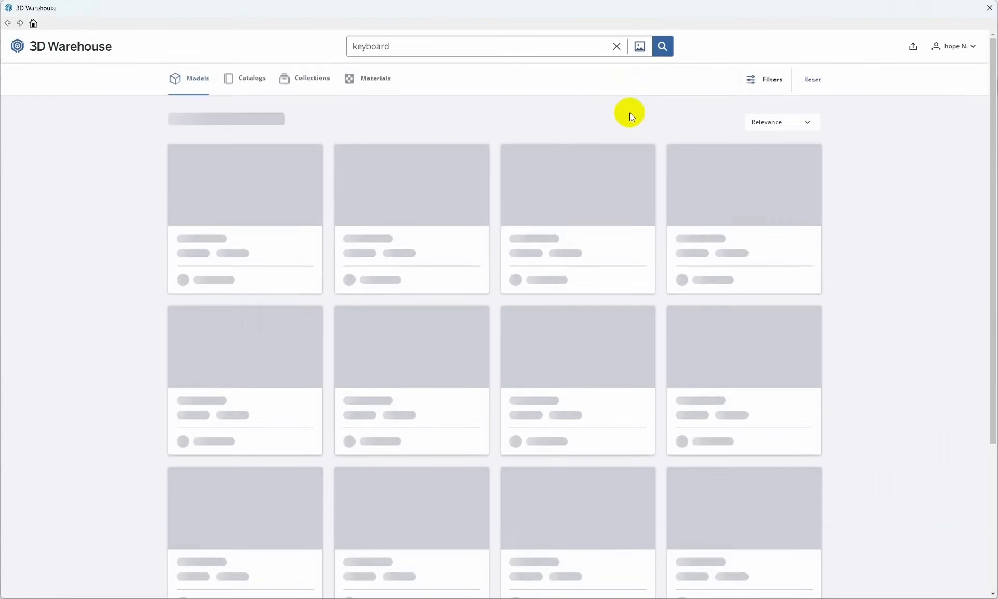
Search the 3D Warehouse for "wall frame" and browse the results for framed wall art.
{"action": "left_click", "coordinate": [622, 47]}
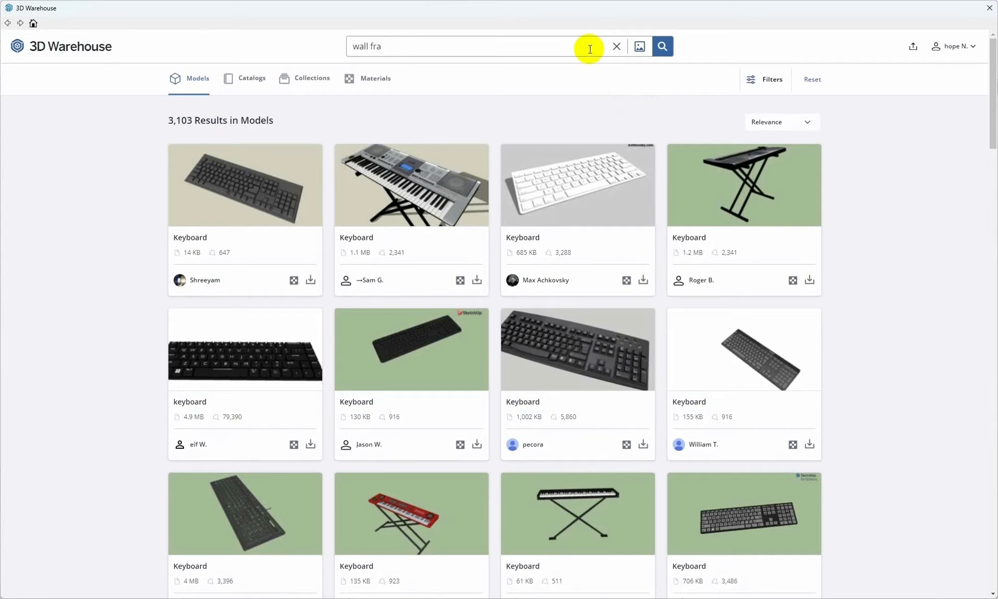
{"action": "key", "text": "Return"}
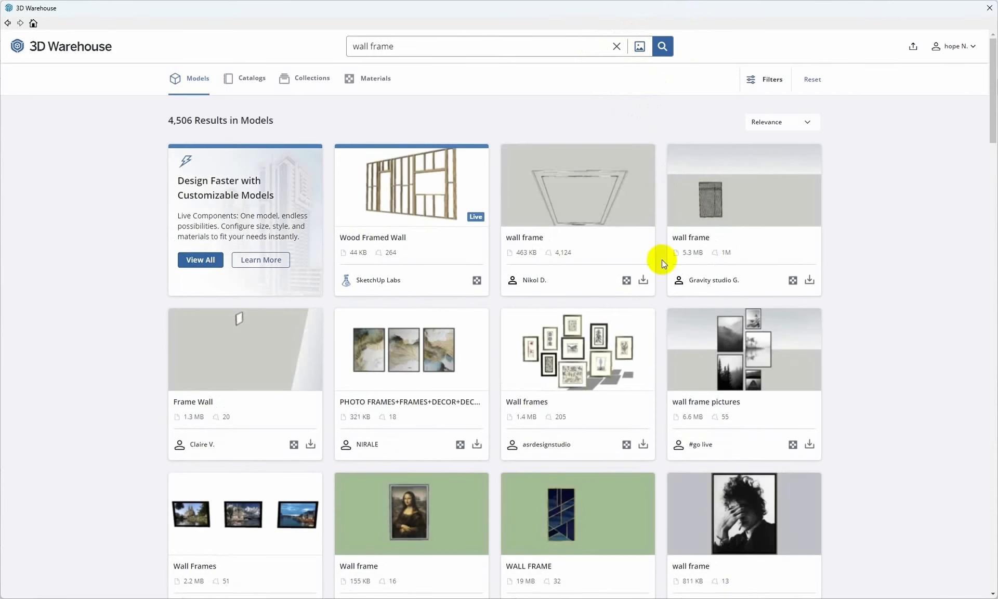
{"action": "scroll", "coordinate": [644, 312], "scroll_direction": "down", "scroll_amount": 5}
{"action": "scroll", "coordinate": [640, 326], "scroll_direction": "down", "scroll_amount": 8}
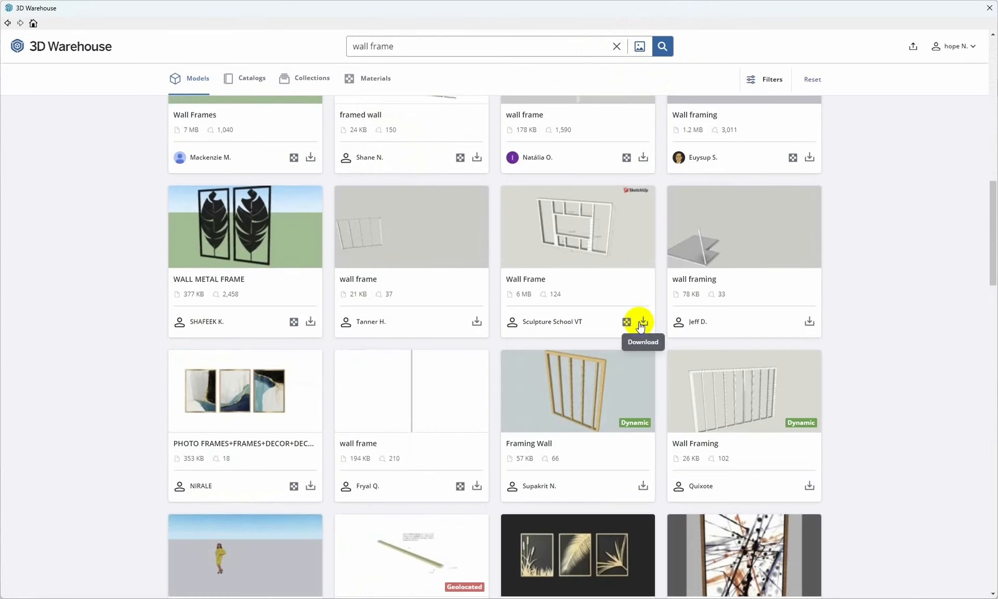
{"action": "scroll", "coordinate": [640, 326], "scroll_direction": "down", "scroll_amount": 6}
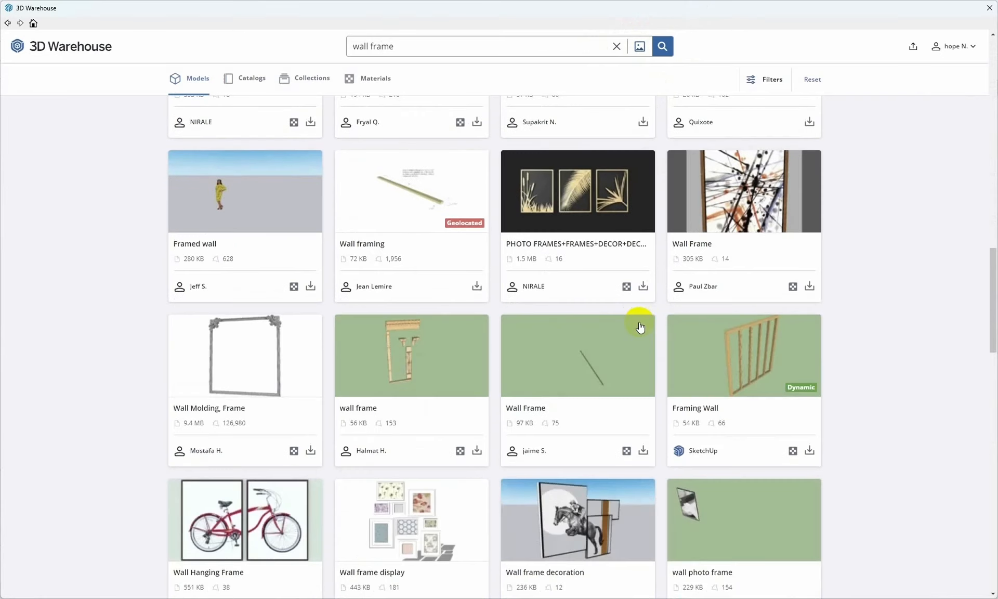
{"action": "scroll", "coordinate": [640, 327], "scroll_direction": "down", "scroll_amount": 3}
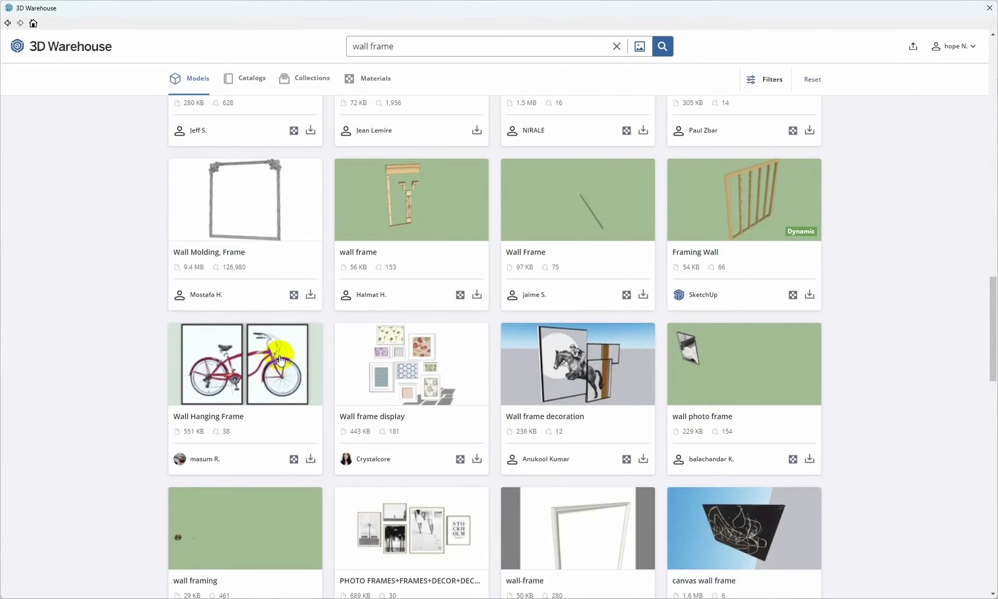
{"action": "scroll", "coordinate": [619, 436], "scroll_direction": "down", "scroll_amount": 1}
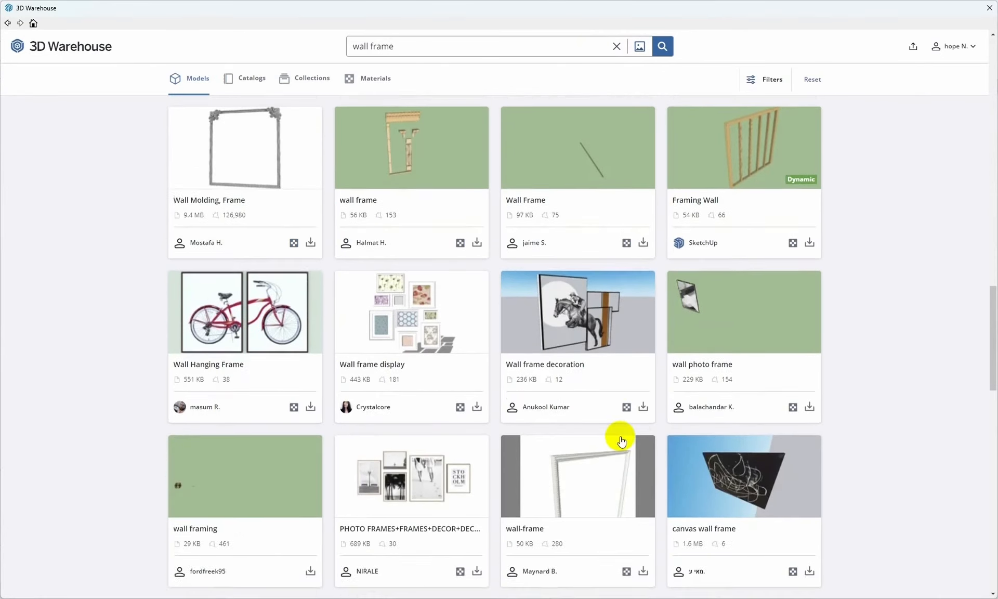
{"action": "scroll", "coordinate": [622, 441], "scroll_direction": "up", "scroll_amount": 11}
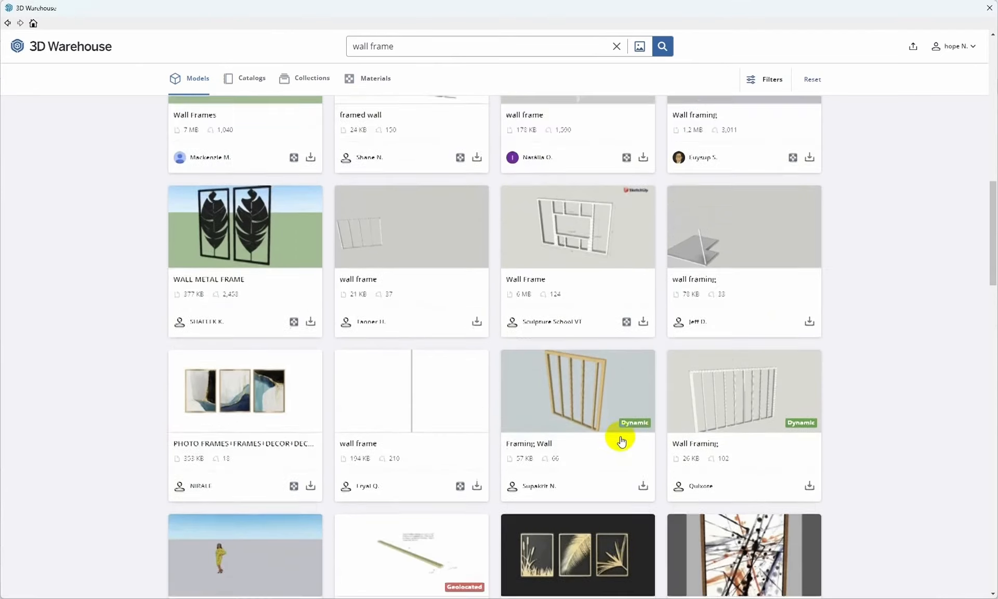
{"action": "scroll", "coordinate": [622, 440], "scroll_direction": "up", "scroll_amount": 12}
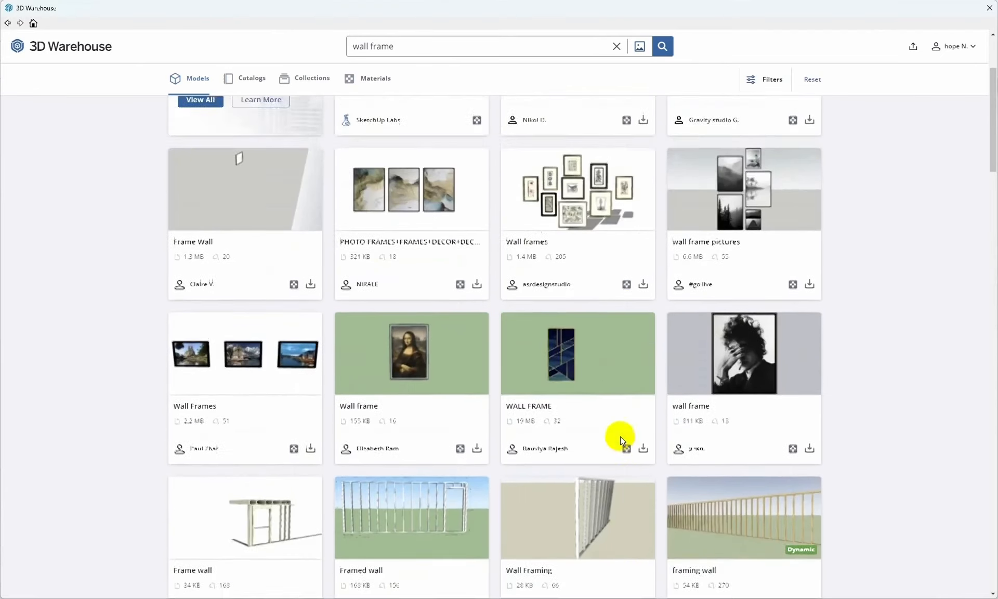
{"action": "scroll", "coordinate": [620, 436], "scroll_direction": "down", "scroll_amount": 1}
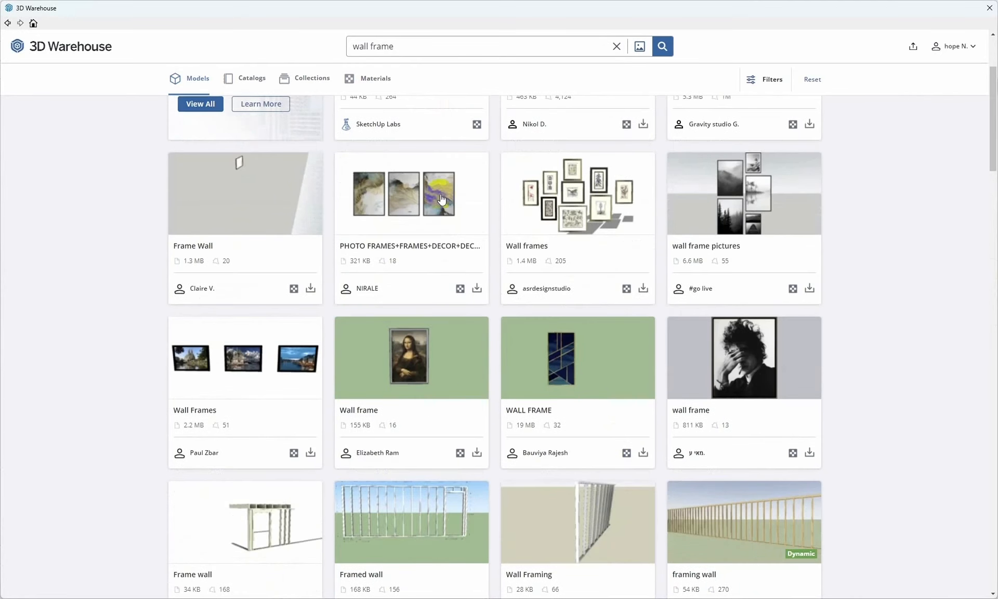
Load the three abstract paintings from the first PHOTO FRAMES+FRAMES+DECOR result into the model and place them at the room's back corner.
{"action": "left_click", "coordinate": [476, 287]}
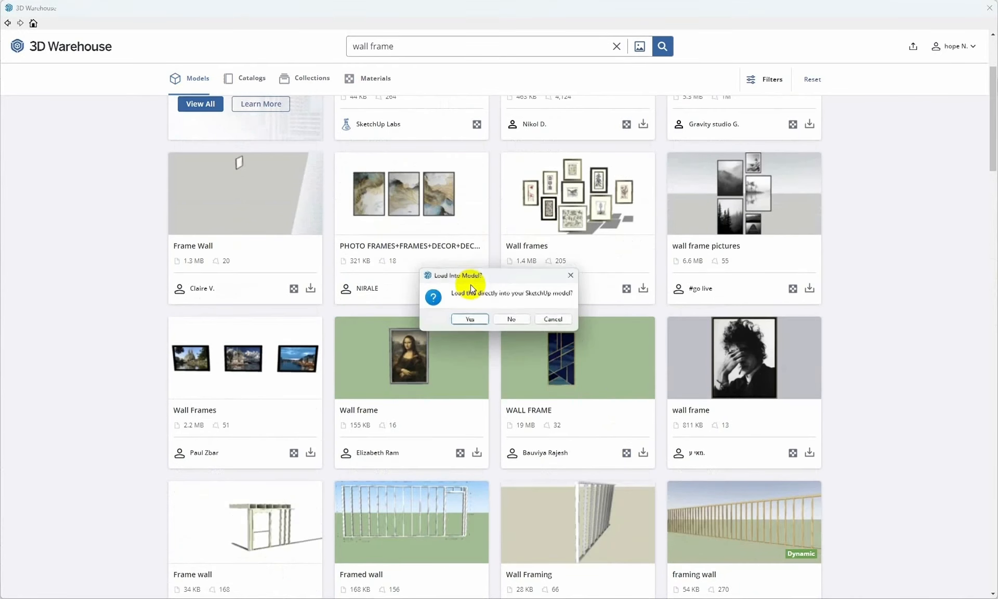
{"action": "left_click", "coordinate": [471, 320]}
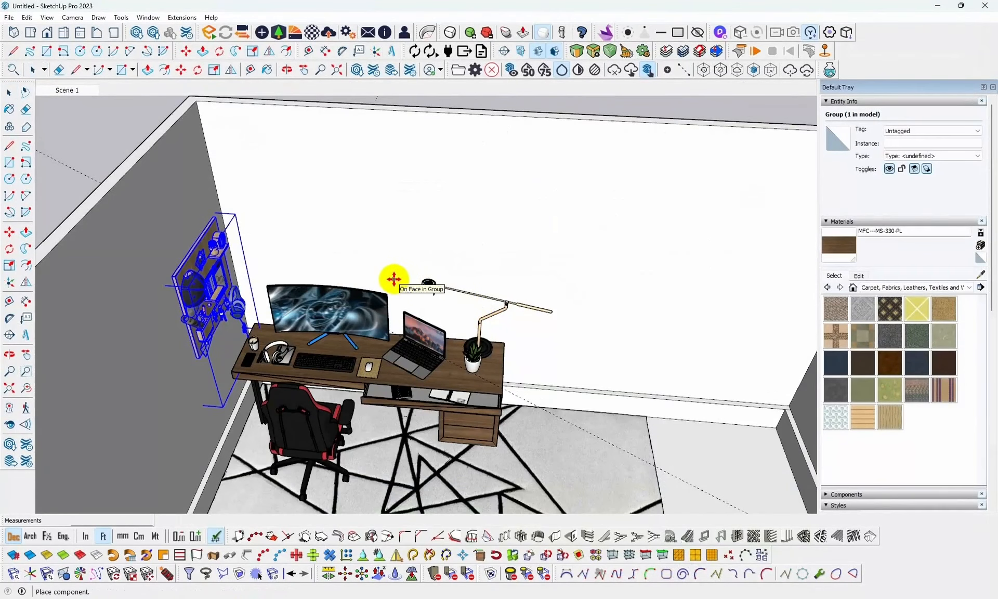
{"action": "scroll", "coordinate": [409, 289], "scroll_direction": "down", "scroll_amount": 10}
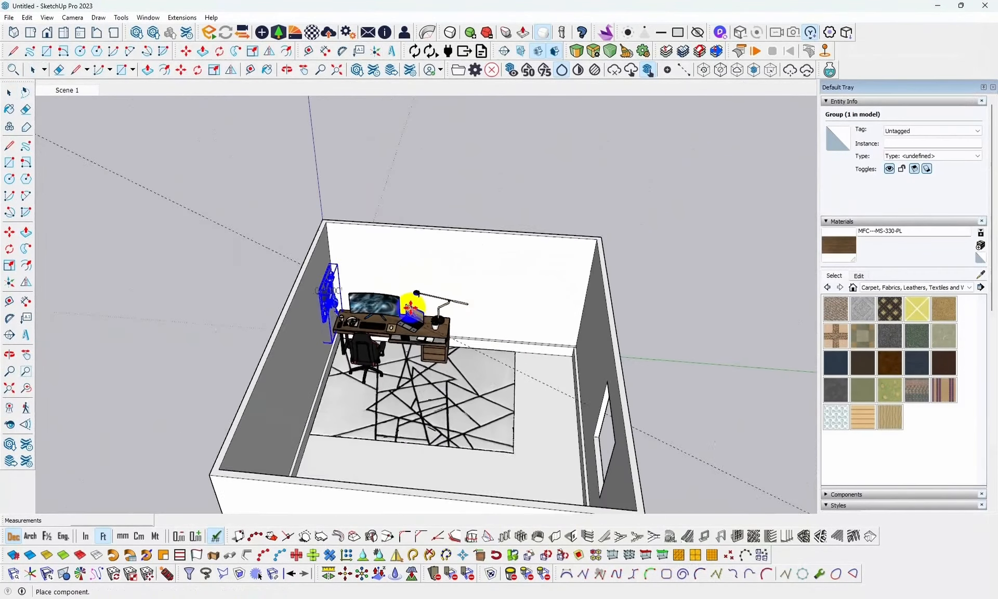
{"action": "scroll", "coordinate": [409, 303], "scroll_direction": "down", "scroll_amount": 6}
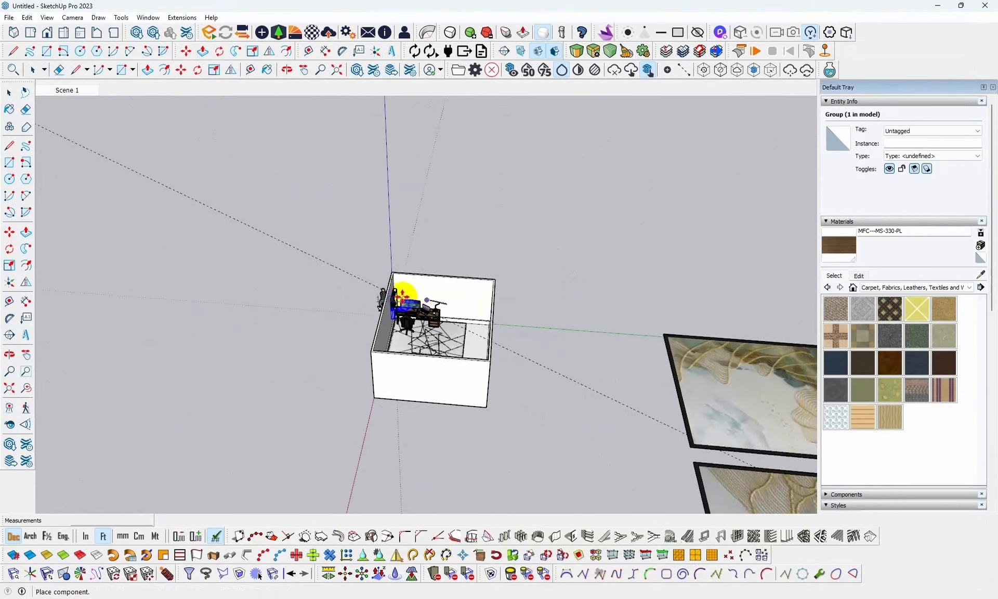
{"action": "scroll", "coordinate": [376, 274], "scroll_direction": "down", "scroll_amount": 2}
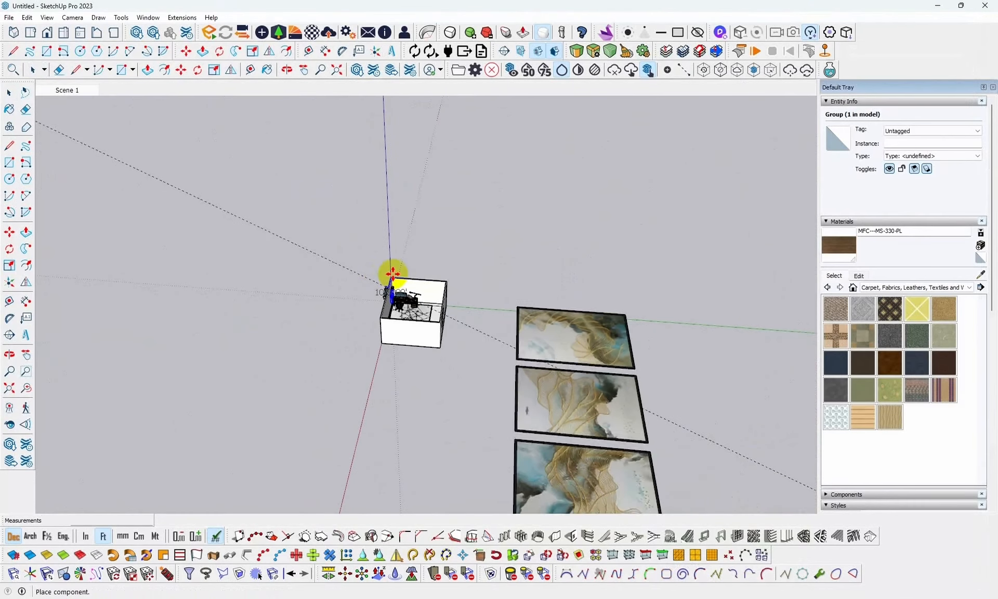
{"action": "left_click", "coordinate": [392, 276]}
Scale the three-painting set uniformly down to about 0.19 from its corner.
{"action": "middle_click_drag", "start_coordinate": [493, 305], "coordinate": [714, 380]}
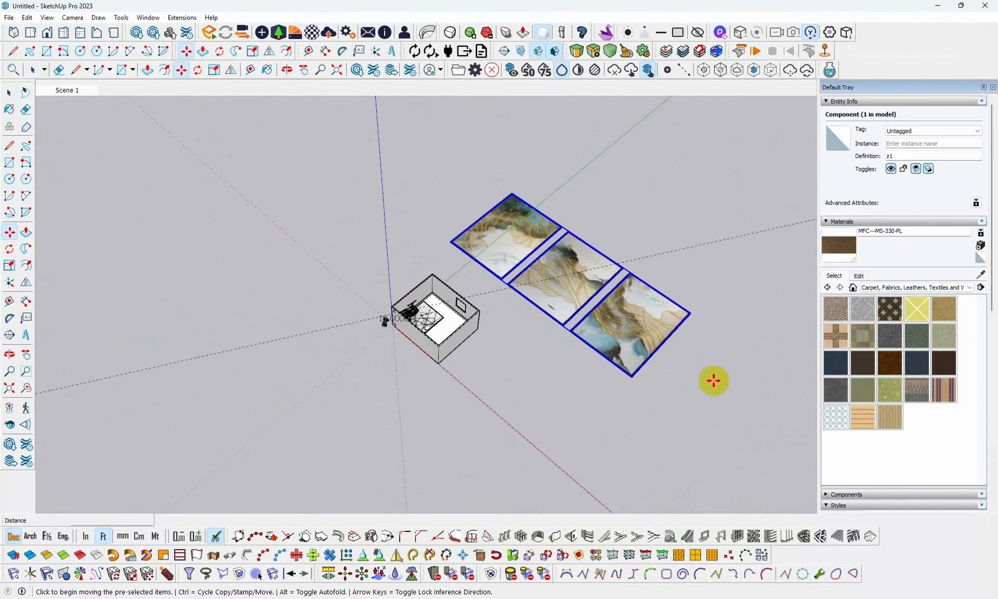
{"action": "key", "text": "s"}
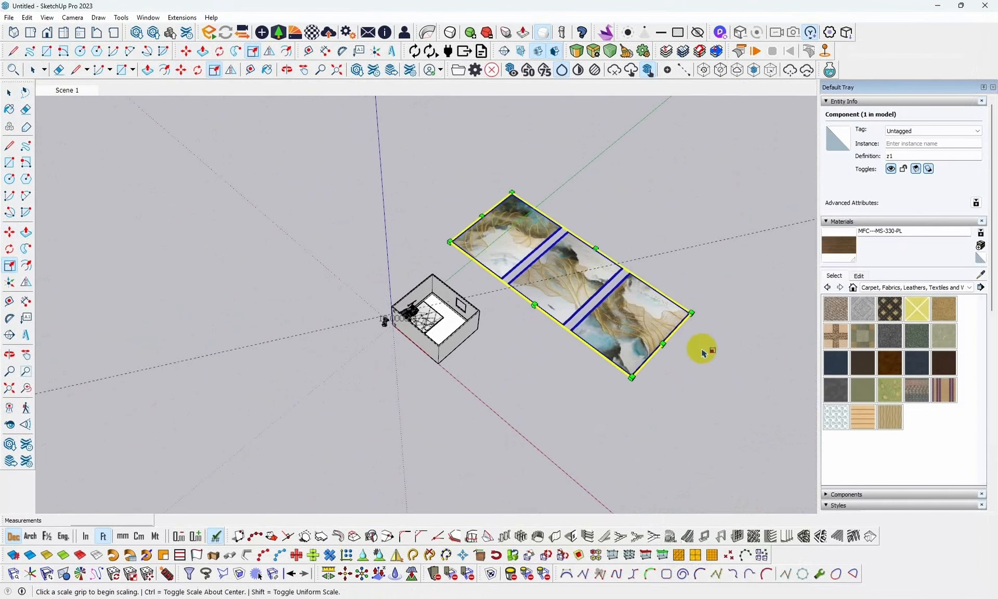
{"action": "left_click", "coordinate": [691, 312]}
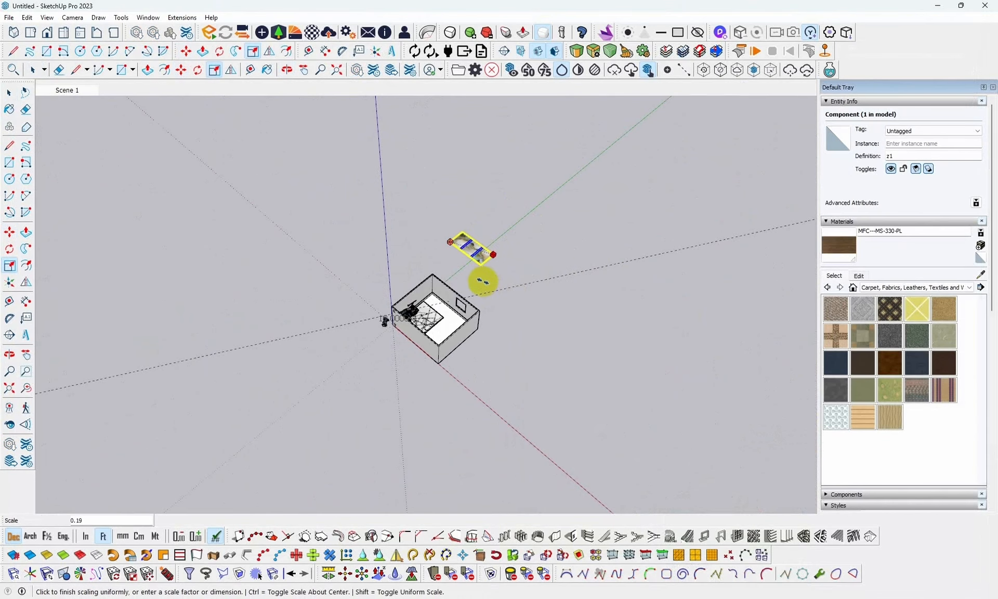
{"action": "mouse_move", "coordinate": [483, 286]}
{"action": "middle_mouse_down"}
{"action": "mouse_move", "coordinate": [475, 240]}
{"action": "mouse_move", "coordinate": [512, 283]}
{"action": "mouse_move", "coordinate": [411, 223]}
{"action": "mouse_move", "coordinate": [302, 192]}
{"action": "mouse_move", "coordinate": [338, 198]}
{"action": "middle_mouse_up"}
{"action": "scroll", "coordinate": [533, 334], "scroll_direction": "up", "scroll_amount": 2}
{"action": "middle_click_drag", "start_coordinate": [534, 336], "coordinate": [552, 357]}
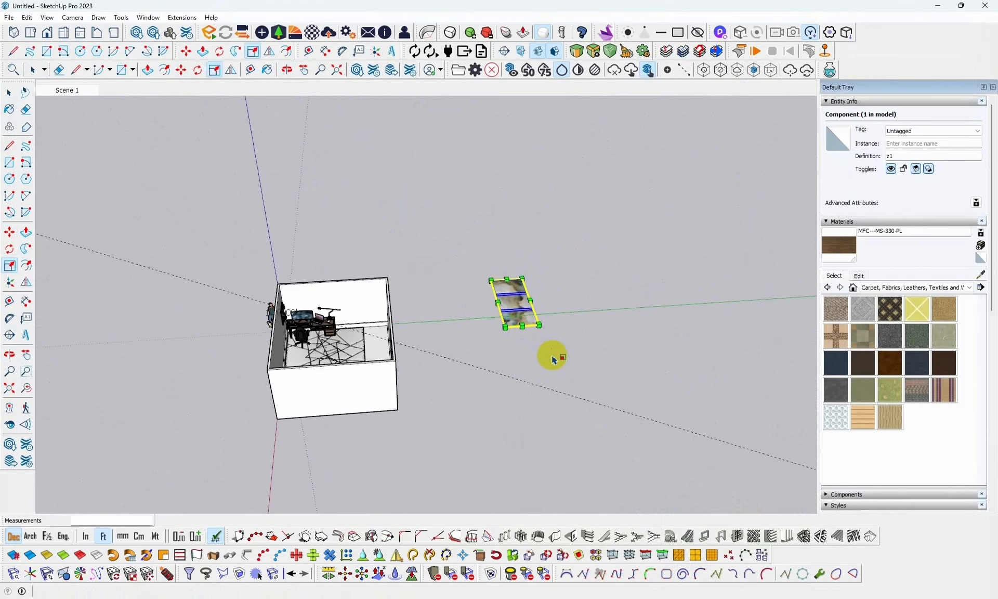
Rotate the flat three-painting set 90° about its short end so that it stands upright.
{"action": "key", "text": "q"}
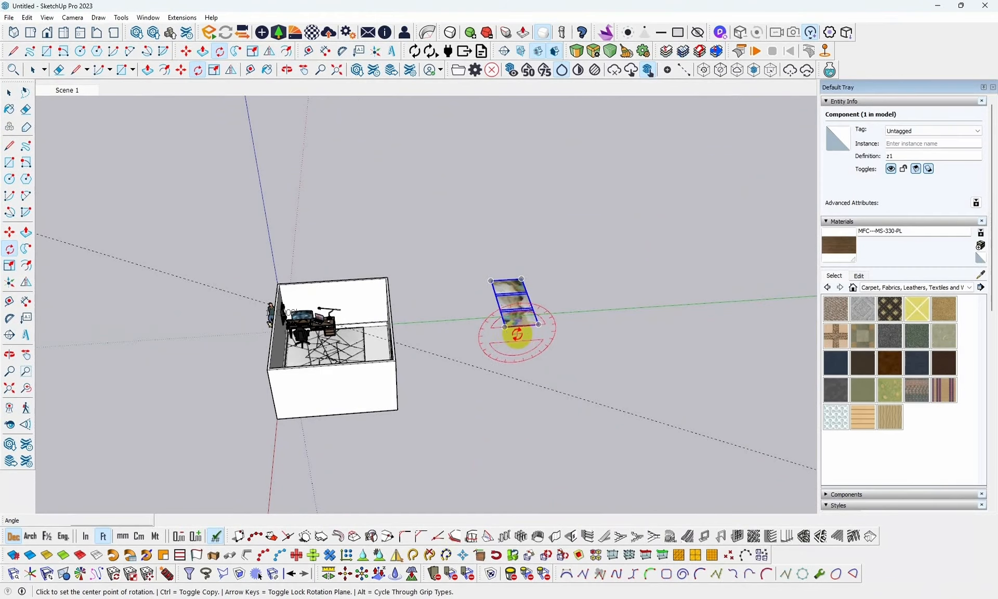
{"action": "scroll", "coordinate": [514, 332], "scroll_direction": "up", "scroll_amount": 2}
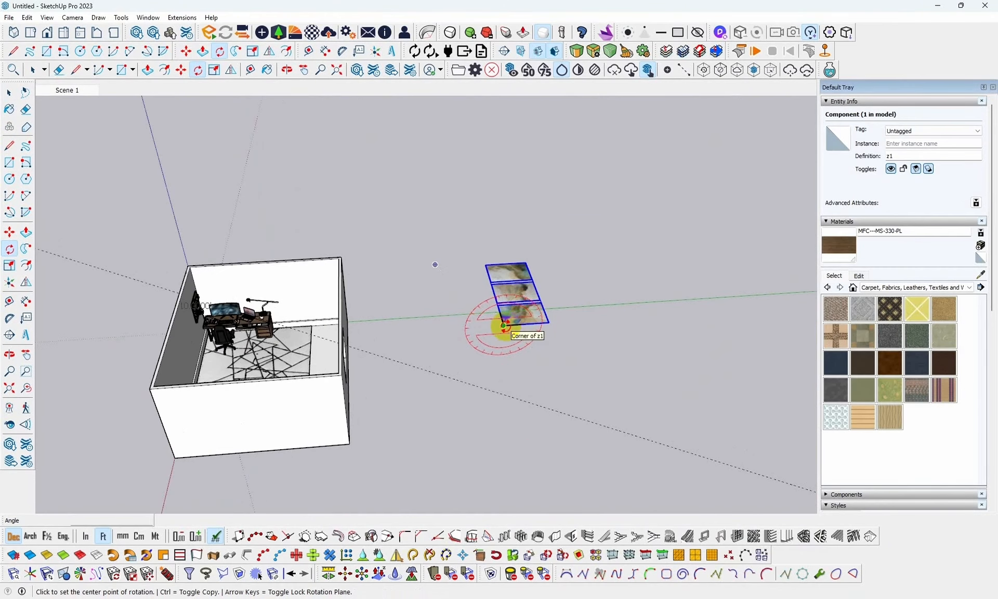
{"action": "left_click", "coordinate": [504, 326]}
{"action": "left_click", "coordinate": [553, 320]}
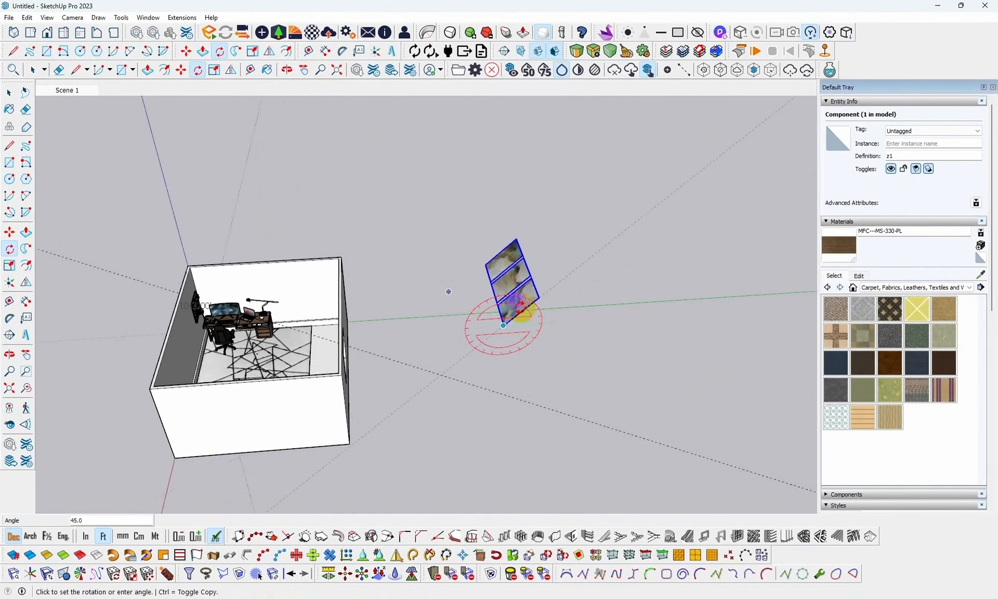
{"action": "left_click", "coordinate": [521, 307]}
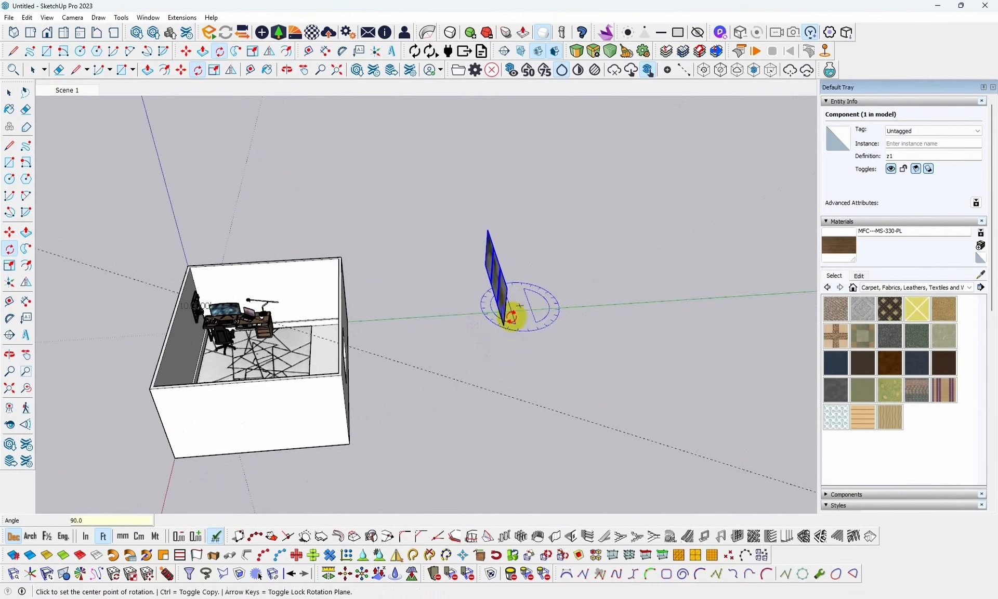
Turn the upright three-painting set a quarter turn about the vertical axis so it runs parallel to the wall behind the desk.
{"action": "mouse_move", "coordinate": [512, 312]}
{"action": "middle_mouse_down"}
{"action": "mouse_move", "coordinate": [479, 327]}
{"action": "mouse_move", "coordinate": [453, 286]}
{"action": "middle_mouse_up"}
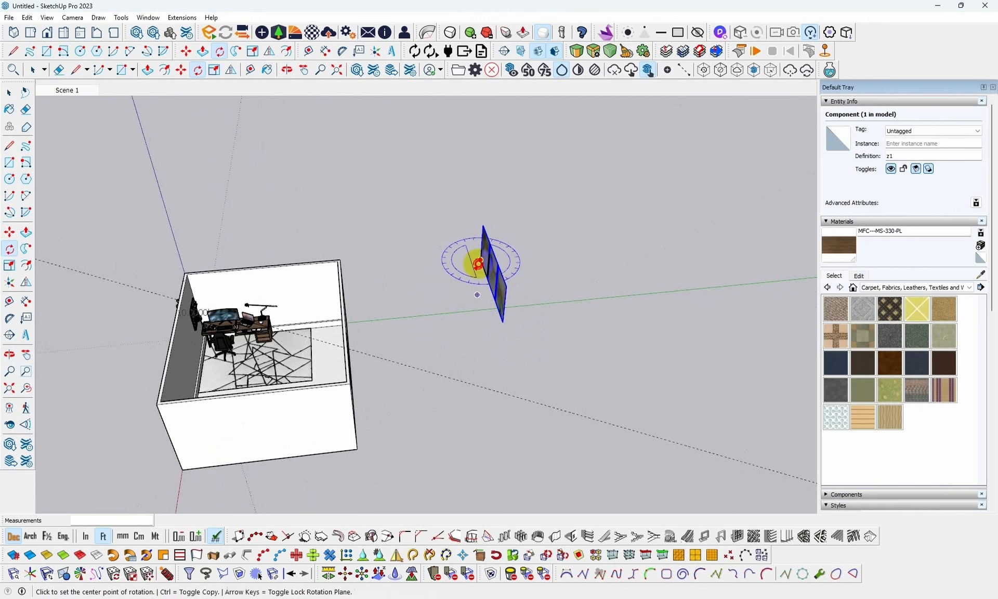
{"action": "left_click", "coordinate": [480, 260]}
{"action": "left_click", "coordinate": [501, 322]}
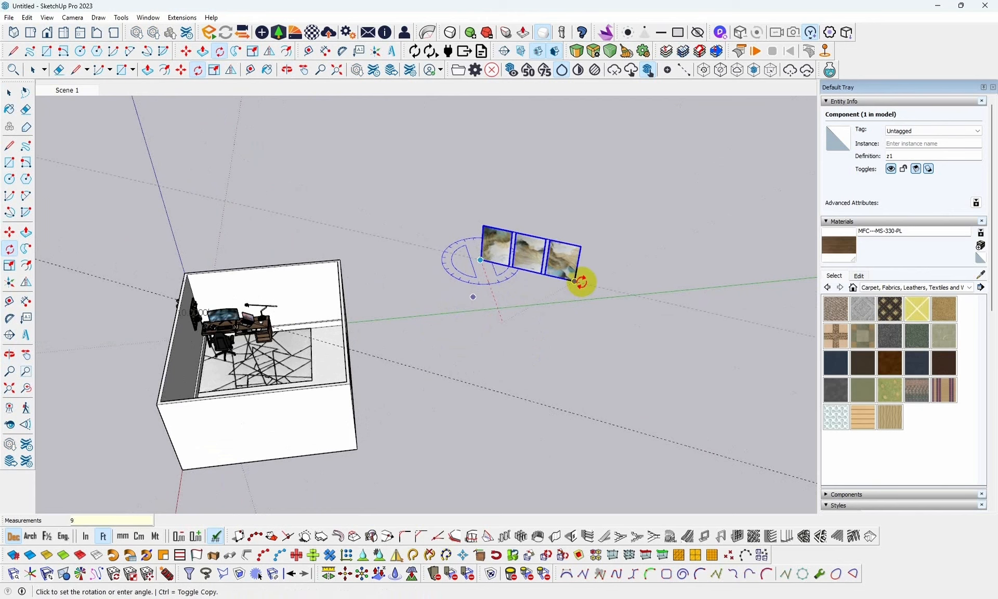
{"action": "left_click", "coordinate": [581, 282]}
Move the three-painting set onto the inside of the wall behind the desk.
{"action": "middle_click_drag", "start_coordinate": [581, 281], "coordinate": [583, 252]}
{"action": "key", "text": "m"}
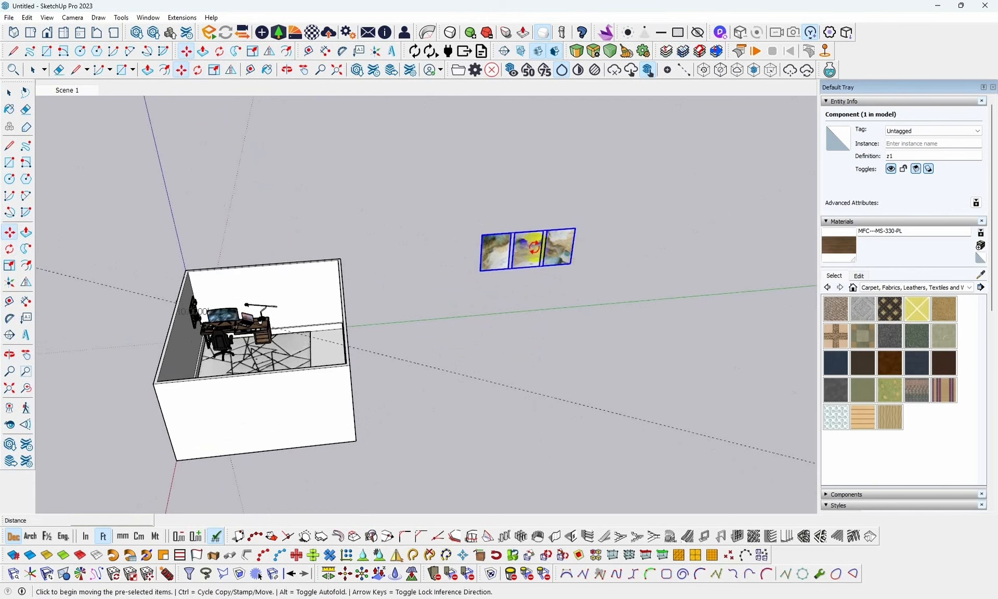
{"action": "left_click", "coordinate": [543, 230]}
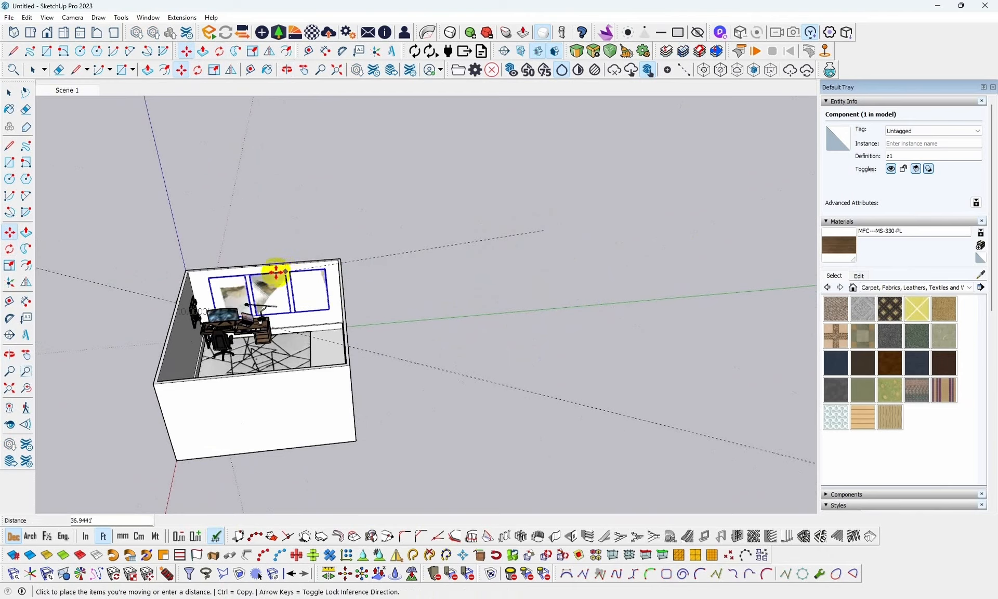
{"action": "scroll", "coordinate": [269, 275], "scroll_direction": "up", "scroll_amount": 5}
{"action": "left_click", "coordinate": [323, 263]}
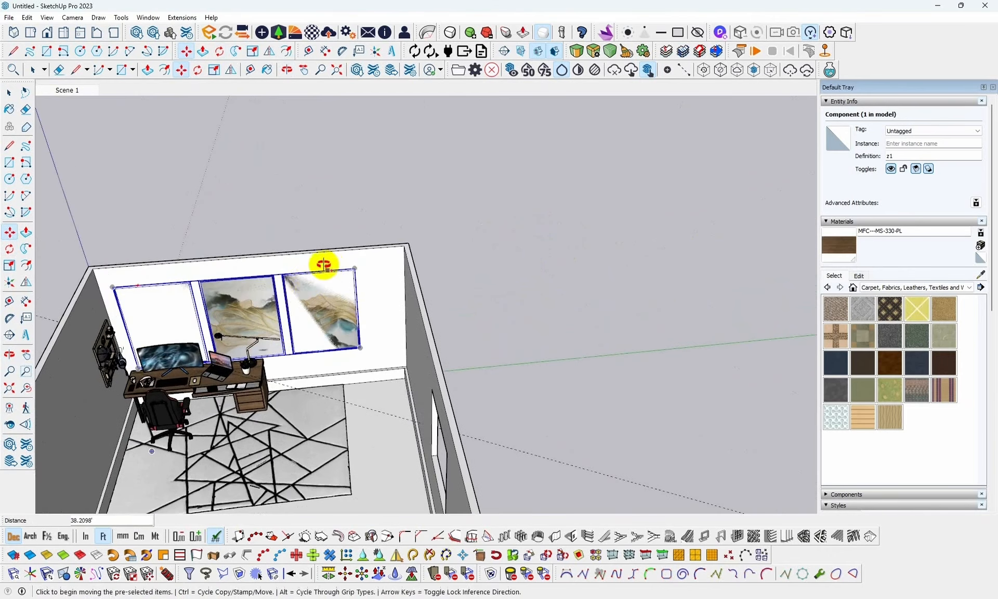
{"action": "middle_click_drag", "start_coordinate": [323, 263], "coordinate": [354, 260]}
{"action": "scroll", "coordinate": [354, 260], "scroll_direction": "up", "scroll_amount": 3}
Scale the painting set uniformly down to about 0.50 from its upper corner.
{"action": "key", "text": "s"}
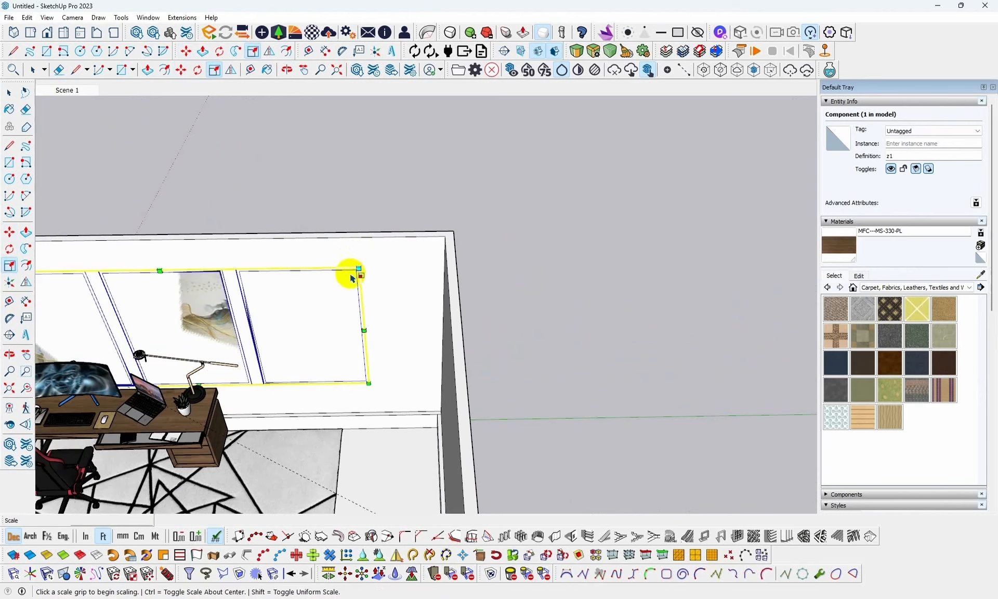
{"action": "left_click", "coordinate": [359, 268]}
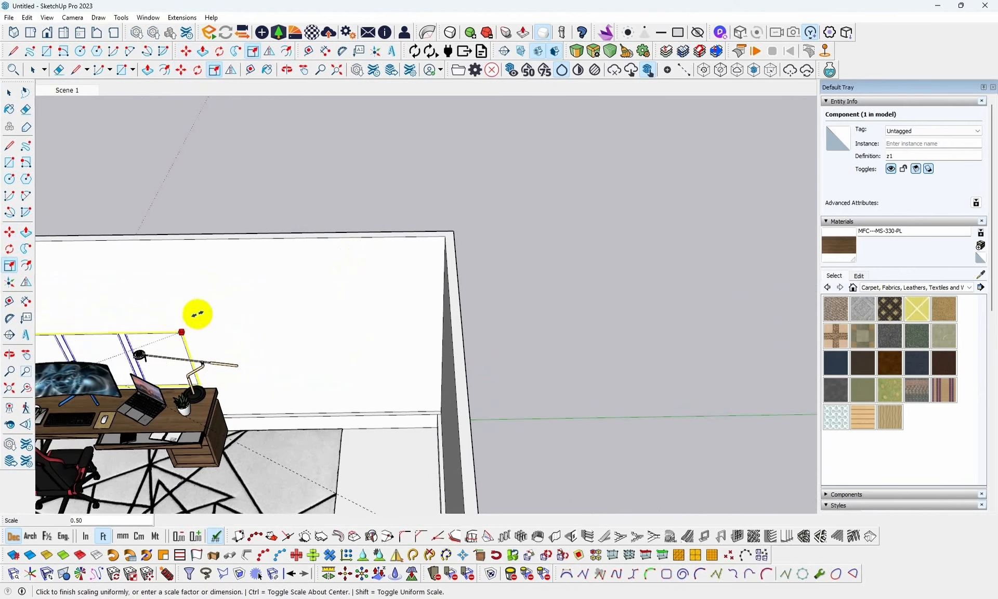
{"action": "left_click", "coordinate": [198, 313]}
Move the painting set by its lower corner so it sits in front of the wall face behind the desk.
{"action": "scroll", "coordinate": [372, 333], "scroll_direction": "down", "scroll_amount": 3}
{"action": "middle_click_drag", "start_coordinate": [357, 323], "coordinate": [260, 252]}
{"action": "scroll", "coordinate": [288, 309], "scroll_direction": "up", "scroll_amount": 3}
{"action": "scroll", "coordinate": [289, 309], "scroll_direction": "up", "scroll_amount": 3}
{"action": "key", "text": "m"}
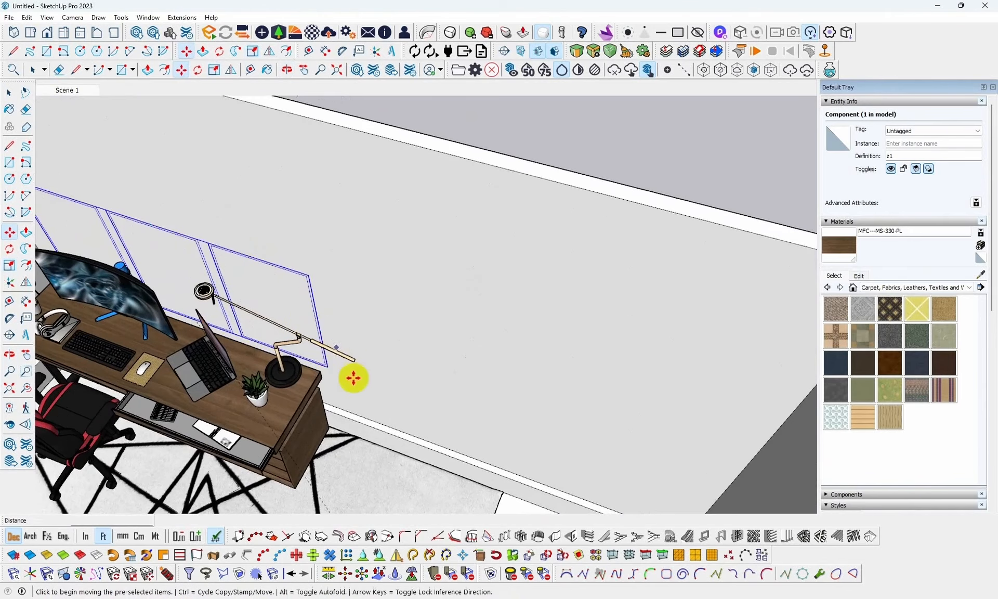
{"action": "scroll", "coordinate": [331, 366], "scroll_direction": "up", "scroll_amount": 5}
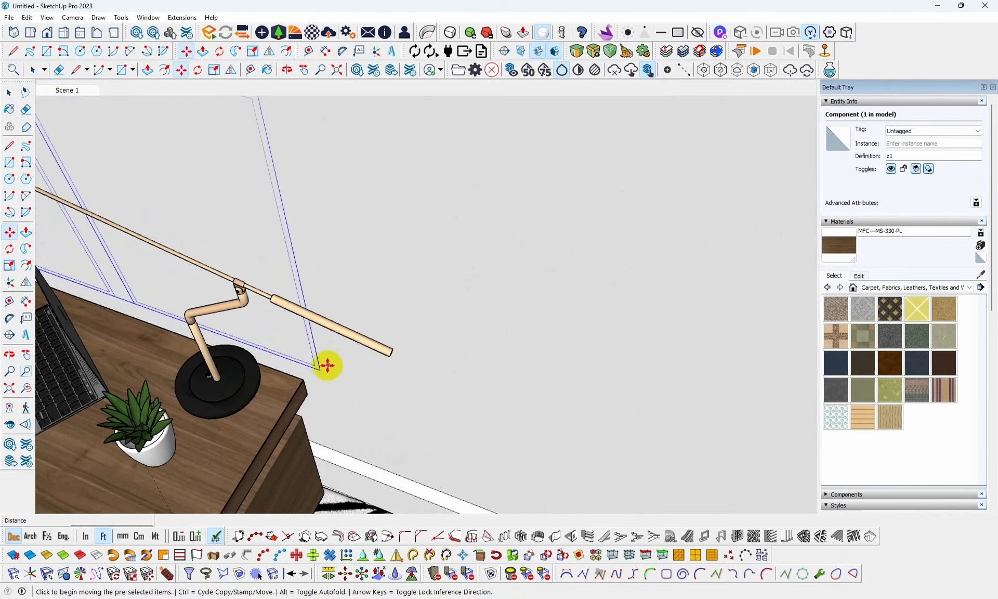
{"action": "left_click", "coordinate": [324, 368]}
{"action": "mouse_move", "coordinate": [319, 375]}
{"action": "middle_mouse_down"}
{"action": "mouse_move", "coordinate": [521, 376]}
{"action": "mouse_move", "coordinate": [466, 361]}
{"action": "mouse_move", "coordinate": [461, 287]}
{"action": "mouse_move", "coordinate": [522, 211]}
{"action": "mouse_move", "coordinate": [499, 213]}
{"action": "middle_mouse_up"}
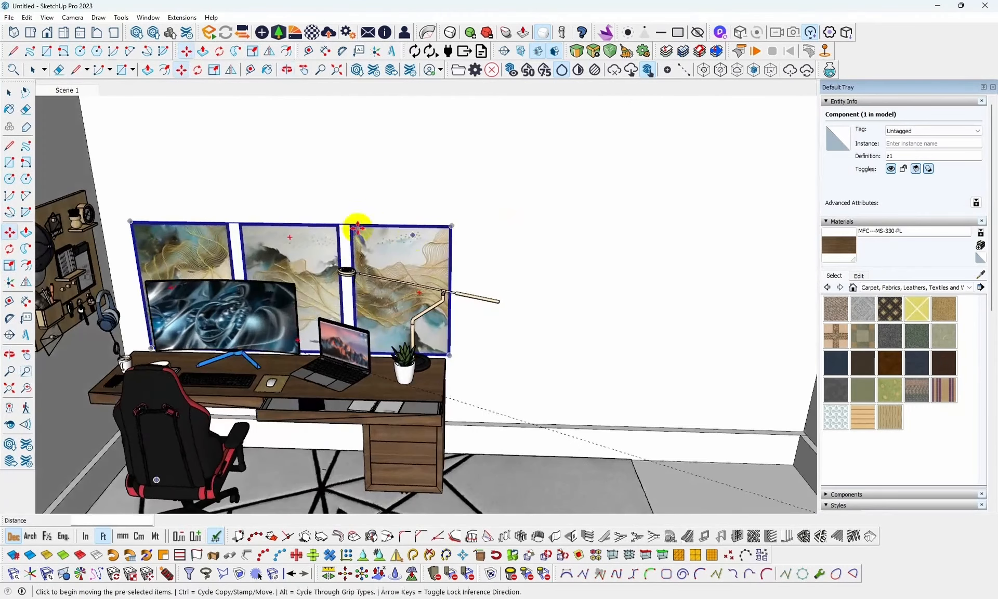
Raise the painting set about 2.69 ft above the desk and shift it about 0.28 ft along the green axis toward the organizer board.
{"action": "left_click", "coordinate": [451, 225]}
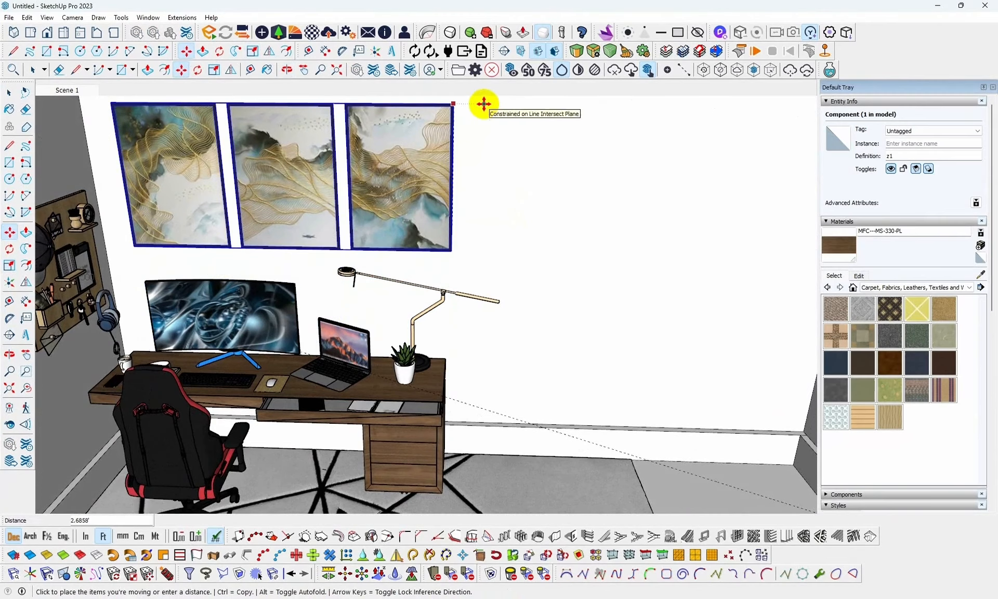
{"action": "left_click", "coordinate": [484, 104]}
{"action": "mouse_move", "coordinate": [568, 306]}
{"action": "middle_mouse_down"}
{"action": "mouse_move", "coordinate": [641, 318]}
{"action": "mouse_move", "coordinate": [588, 337]}
{"action": "middle_mouse_up"}
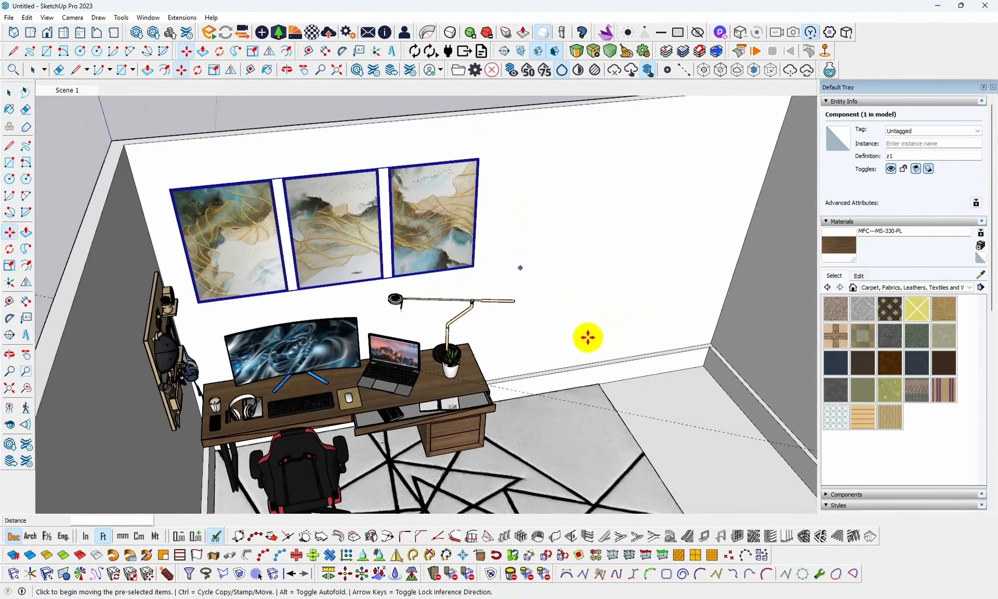
{"action": "left_click", "coordinate": [474, 267]}
{"action": "left_click", "coordinate": [465, 268]}
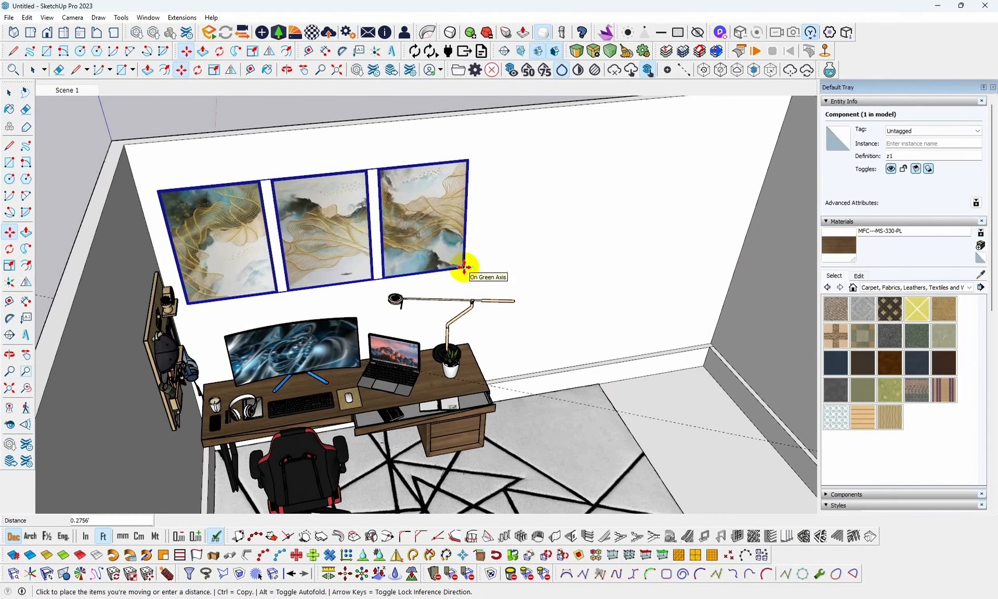
{"action": "mouse_move", "coordinate": [352, 145]}
{"action": "middle_mouse_down"}
{"action": "mouse_move", "coordinate": [357, 111]}
{"action": "mouse_move", "coordinate": [301, 162]}
{"action": "middle_mouse_up"}
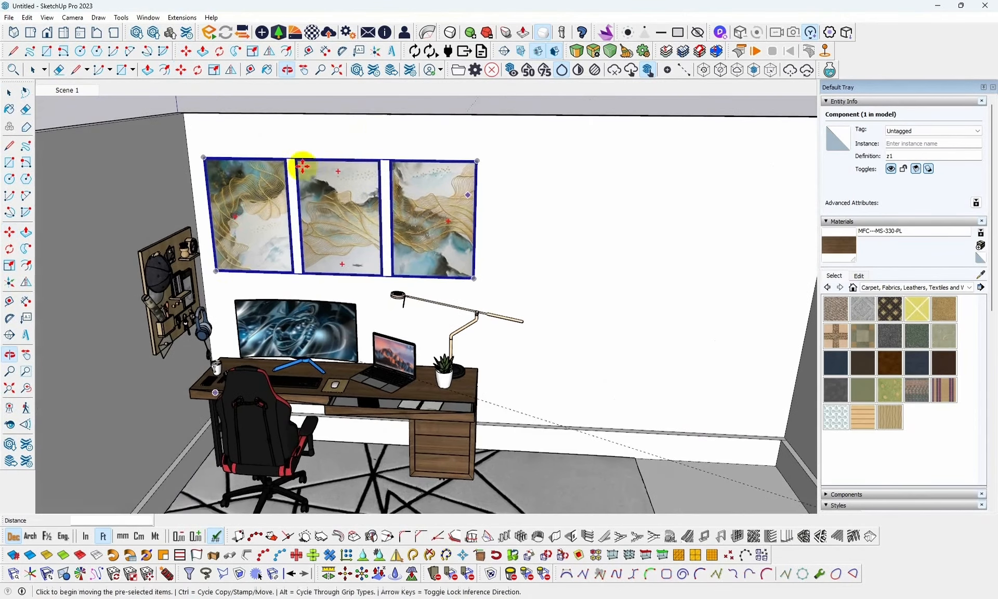
Open the painting set component for editing and select the picture face of the middle painting.
{"action": "key", "text": "space"}
{"action": "scroll", "coordinate": [315, 206], "scroll_direction": "up", "scroll_amount": 4}
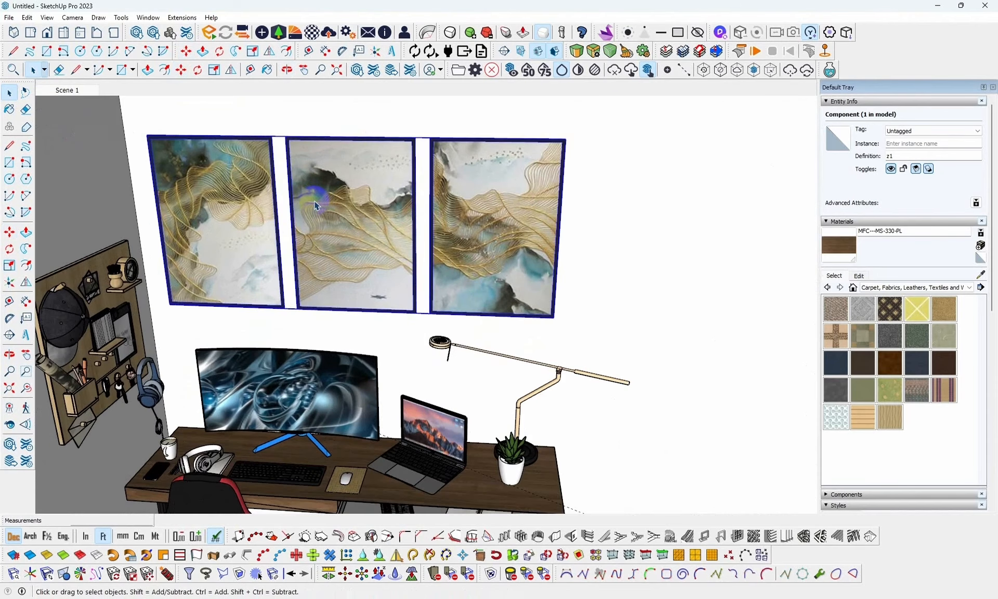
{"action": "scroll", "coordinate": [372, 236], "scroll_direction": "up", "scroll_amount": 1}
{"action": "scroll", "coordinate": [372, 236], "scroll_direction": "down", "scroll_amount": 3}
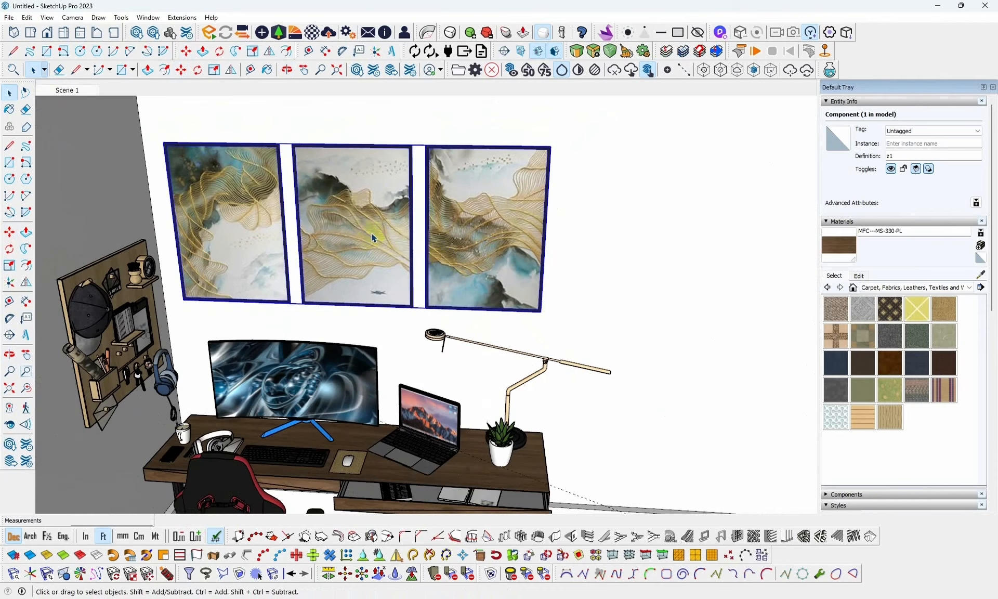
{"action": "middle_click_drag", "start_coordinate": [445, 268], "coordinate": [407, 213]}
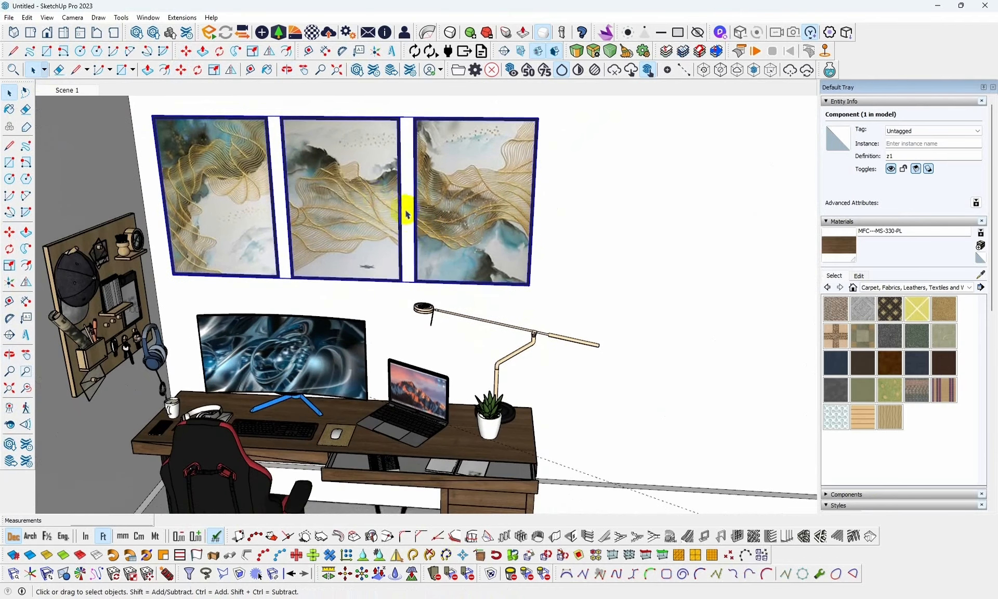
{"action": "double_click", "coordinate": [380, 199]}
{"action": "left_click", "coordinate": [374, 196]}
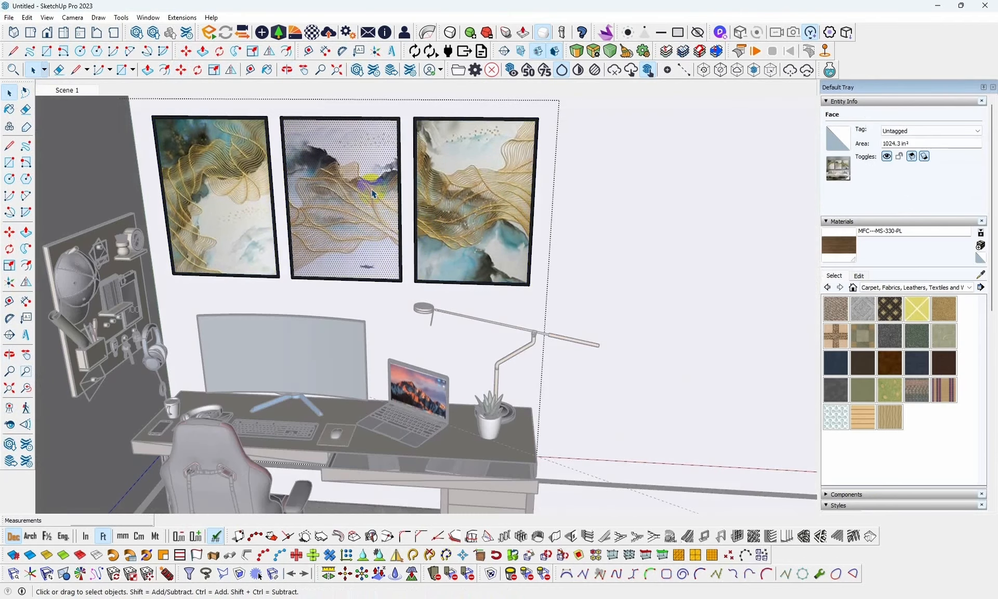
{"action": "scroll", "coordinate": [372, 194], "scroll_direction": "up", "scroll_amount": 2}
{"action": "scroll", "coordinate": [377, 201], "scroll_direction": "up", "scroll_amount": 2}
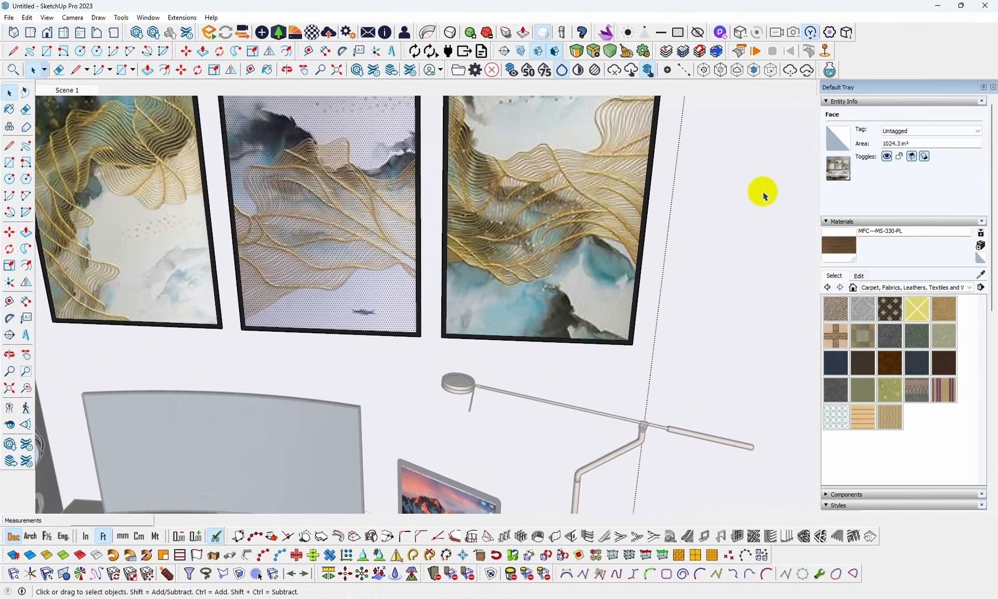
Sample the middle painting's z1 material as the current paint.
{"action": "left_click", "coordinate": [981, 276]}
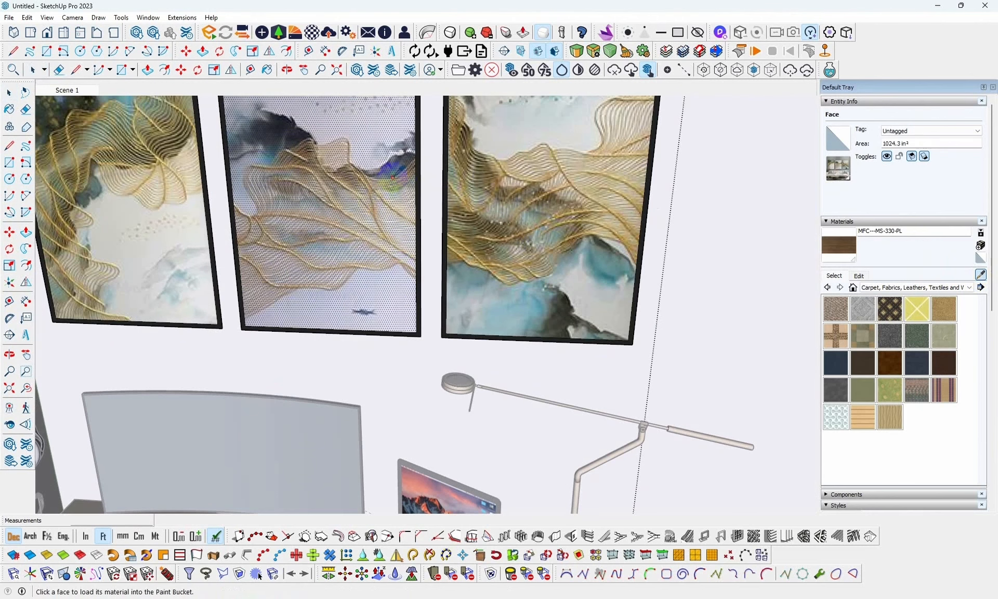
{"action": "left_click", "coordinate": [383, 181]}
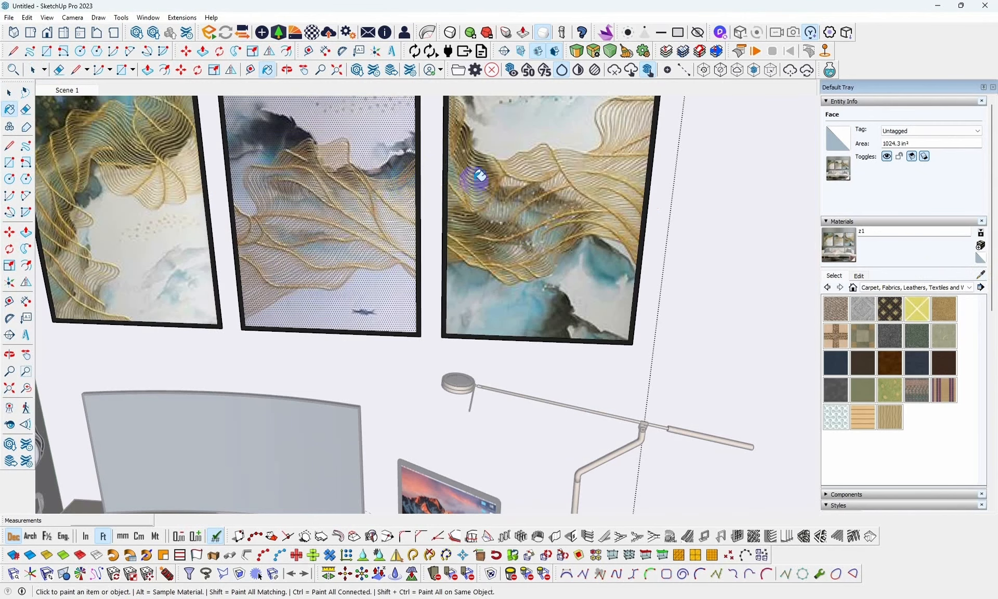
{"action": "mouse_move", "coordinate": [479, 177]}
{"action": "middle_mouse_down"}
{"action": "mouse_move", "coordinate": [334, 216]}
{"action": "mouse_move", "coordinate": [276, 218]}
{"action": "mouse_move", "coordinate": [508, 174]}
{"action": "mouse_move", "coordinate": [517, 361]}
{"action": "mouse_move", "coordinate": [383, 352]}
{"action": "mouse_move", "coordinate": [389, 339]}
{"action": "mouse_move", "coordinate": [528, 312]}
{"action": "middle_mouse_up"}
{"action": "left_click", "coordinate": [841, 248]}
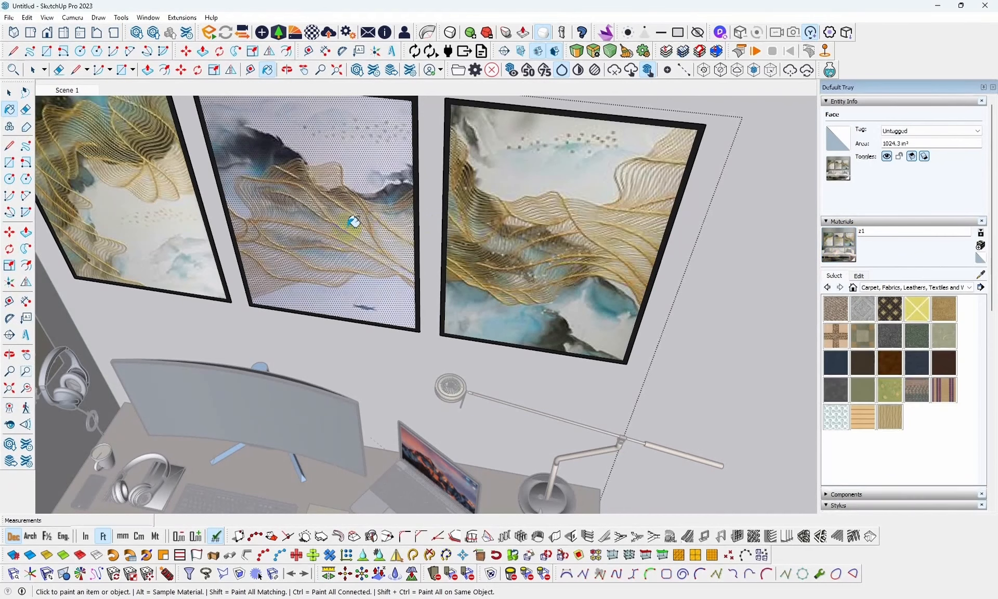
{"action": "left_click", "coordinate": [855, 251]}
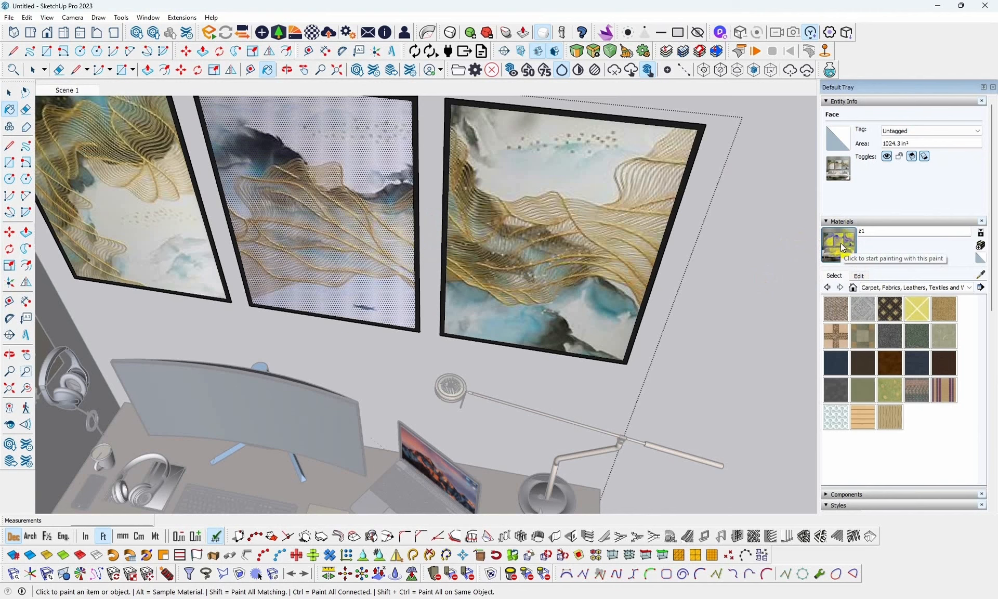
Leave component editing and explode the three-painting set.
{"action": "left_click", "coordinate": [8, 96]}
{"action": "scroll", "coordinate": [378, 215], "scroll_direction": "down", "scroll_amount": 4}
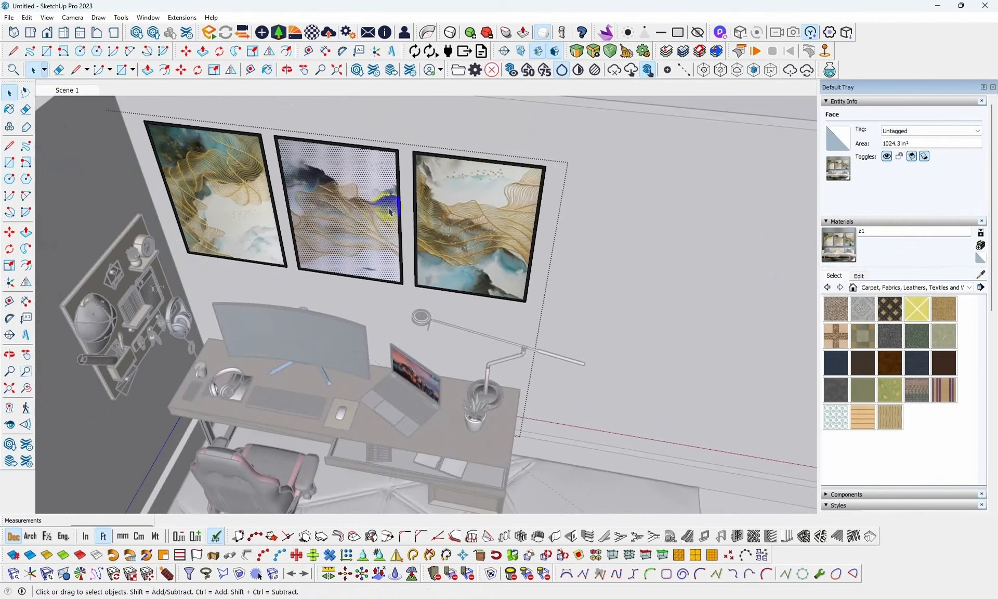
{"action": "left_click", "coordinate": [579, 200]}
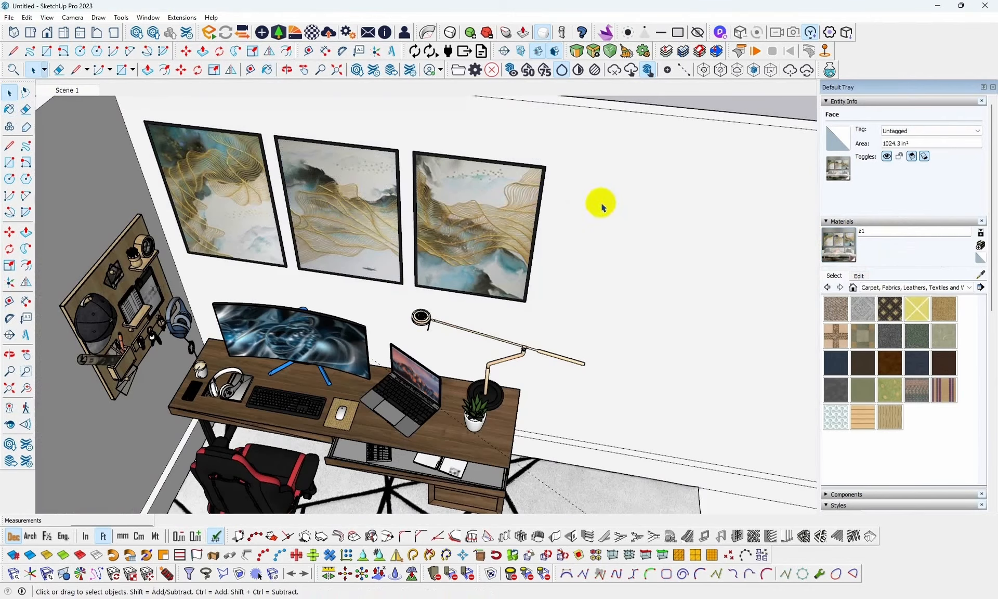
{"action": "left_click", "coordinate": [344, 217]}
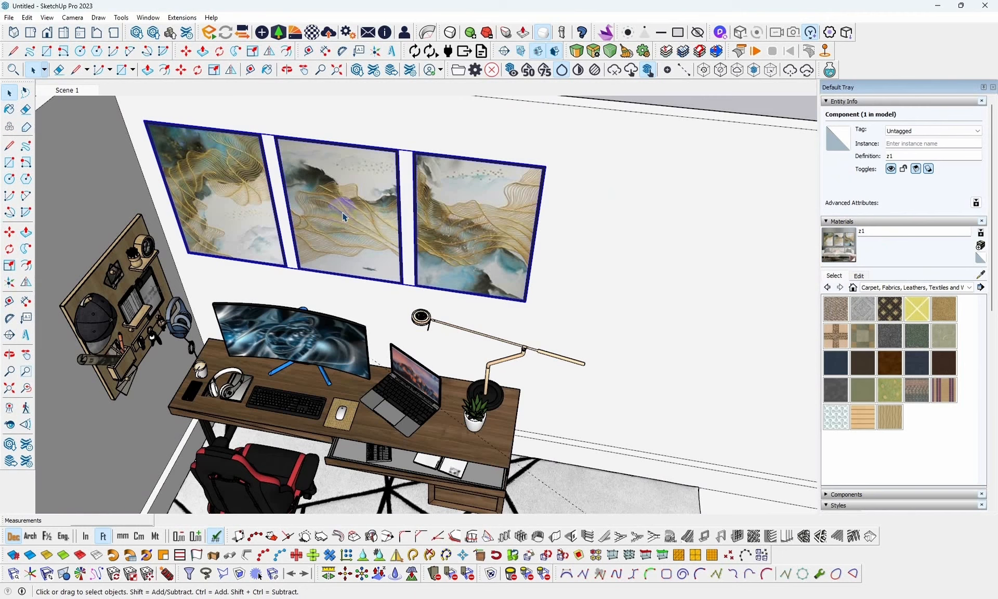
{"action": "right_click", "coordinate": [343, 216]}
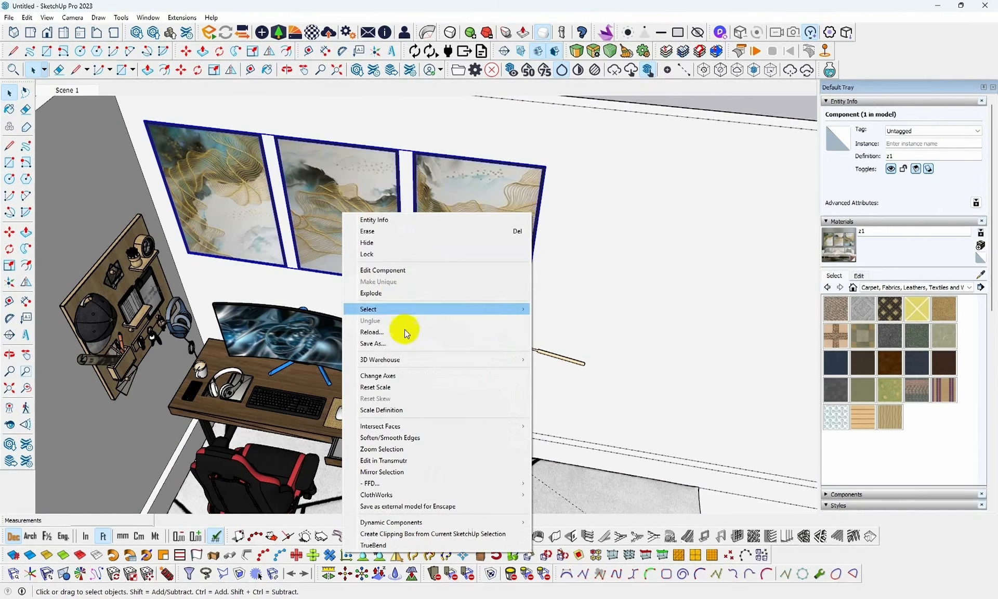
{"action": "left_click", "coordinate": [394, 292]}
Select the picture face of the middle painting in the exploded set.
{"action": "left_click", "coordinate": [409, 223]}
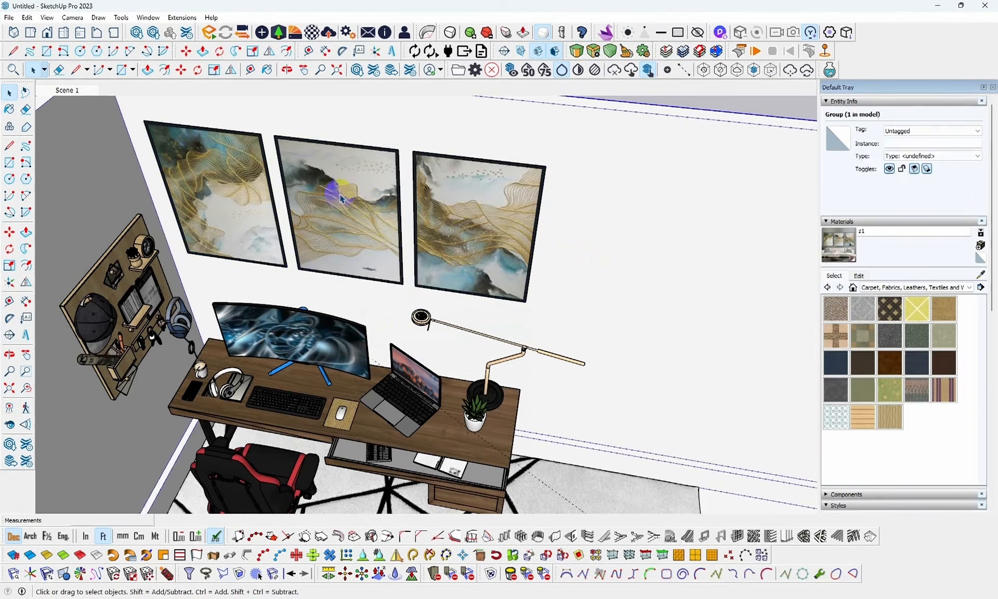
{"action": "left_click", "coordinate": [331, 191]}
{"action": "scroll", "coordinate": [340, 172], "scroll_direction": "up", "scroll_amount": 2}
{"action": "scroll", "coordinate": [221, 115], "scroll_direction": "up", "scroll_amount": 2}
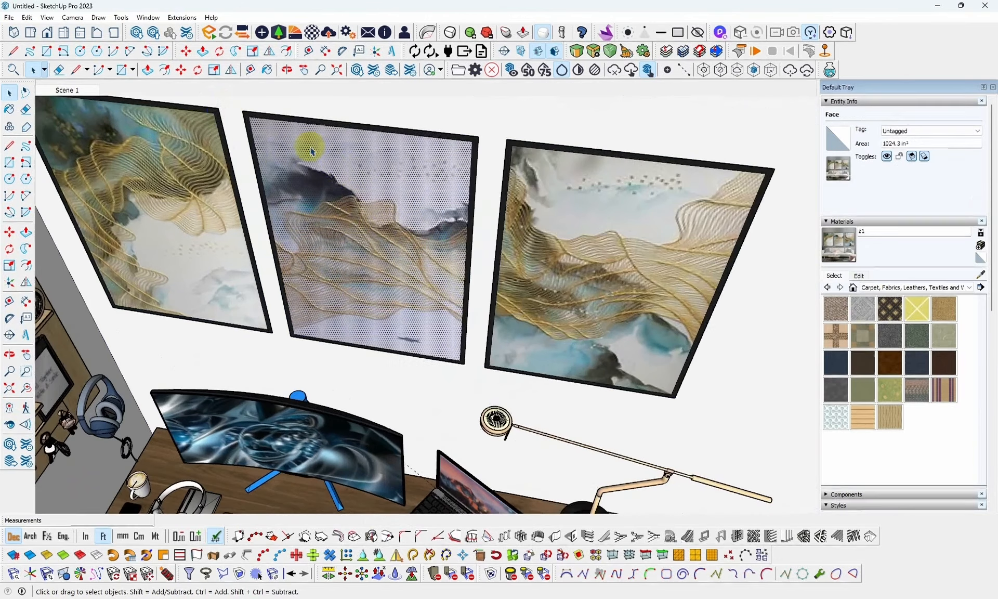
{"action": "mouse_move", "coordinate": [340, 168]}
{"action": "middle_mouse_down"}
{"action": "mouse_move", "coordinate": [535, 208]}
{"action": "mouse_move", "coordinate": [369, 196]}
{"action": "mouse_move", "coordinate": [263, 158]}
{"action": "mouse_move", "coordinate": [744, 208]}
{"action": "middle_mouse_up"}
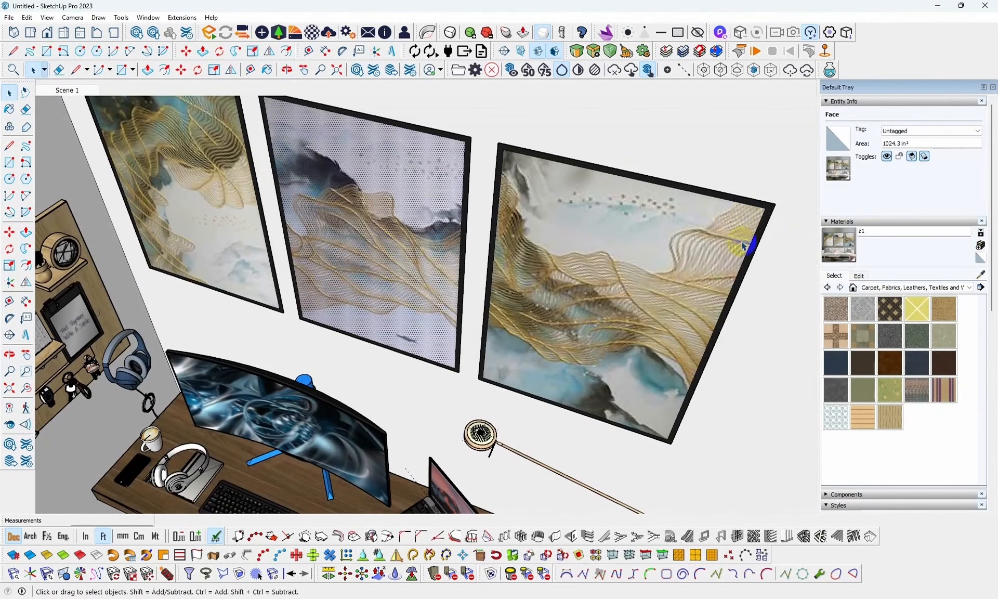
Reset the current paint to the default material and start creating a new material from it.
{"action": "left_click", "coordinate": [980, 246]}
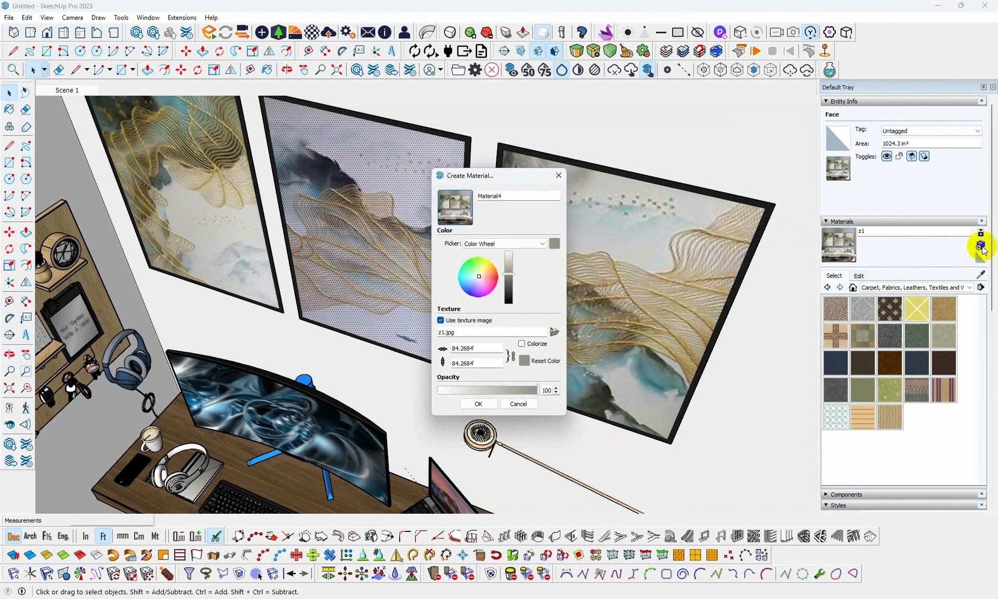
{"action": "left_click", "coordinate": [530, 405]}
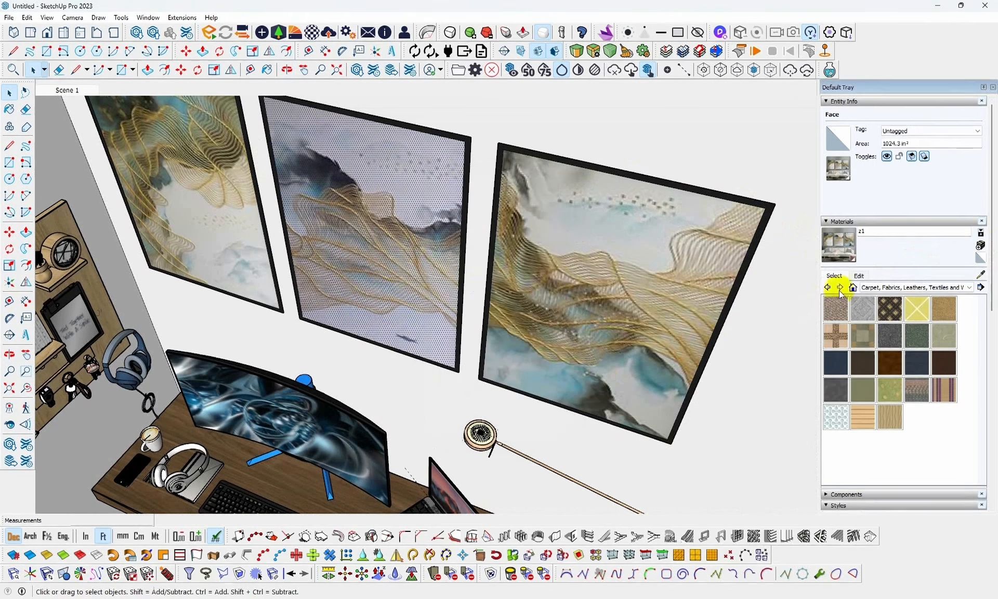
{"action": "left_click", "coordinate": [980, 257]}
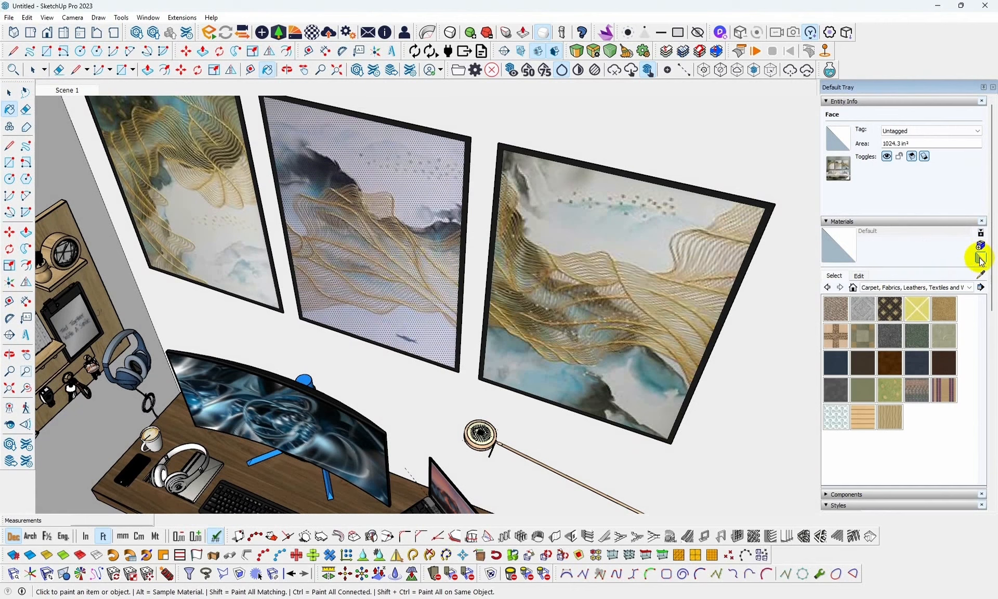
{"action": "left_click", "coordinate": [979, 247]}
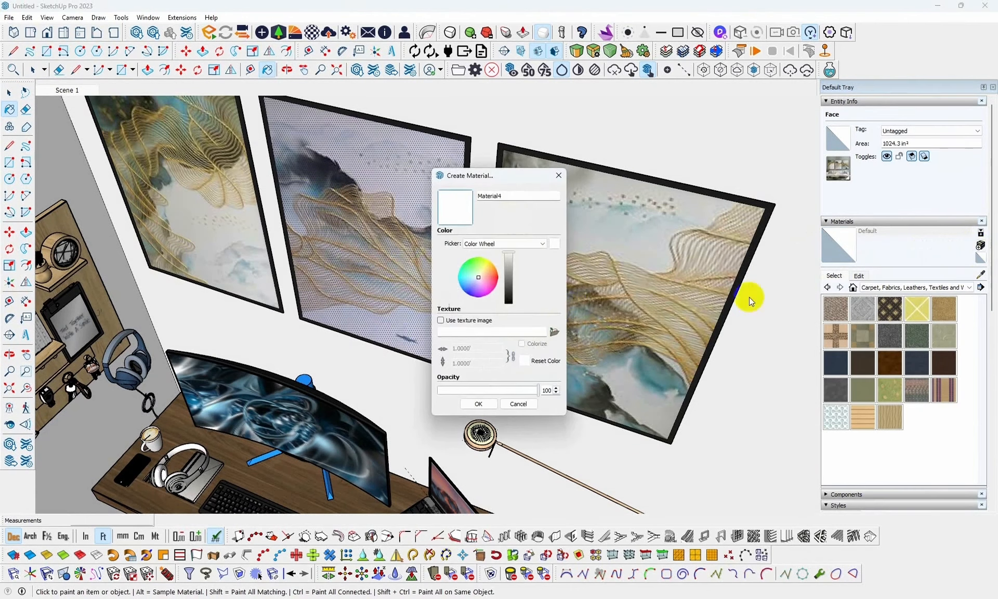
Create the new material with the texture image 106A9929.jpg from the mine folder under Documents > Black excellence.
{"action": "left_click", "coordinate": [554, 331]}
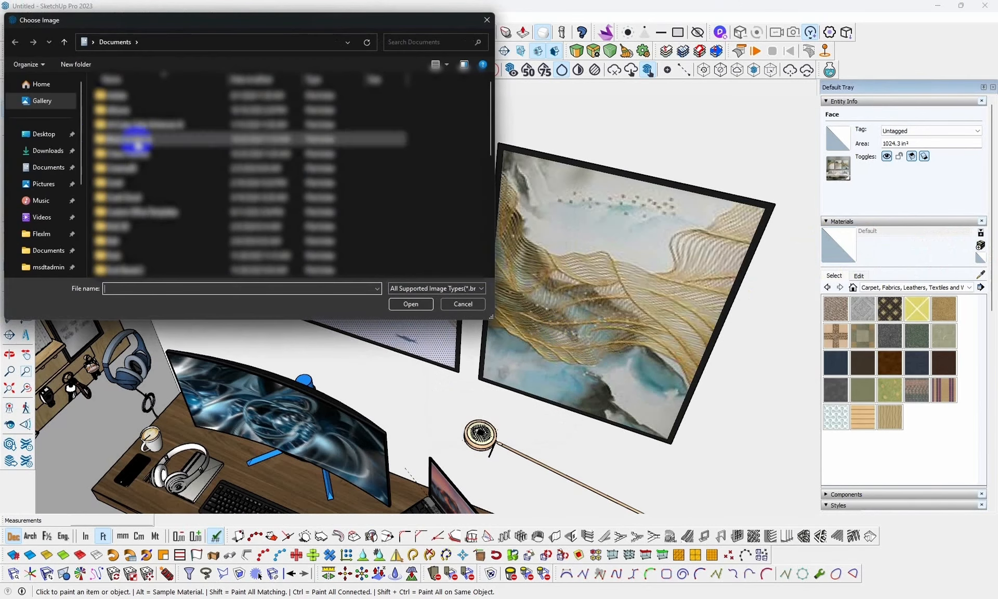
{"action": "left_click", "coordinate": [47, 150]}
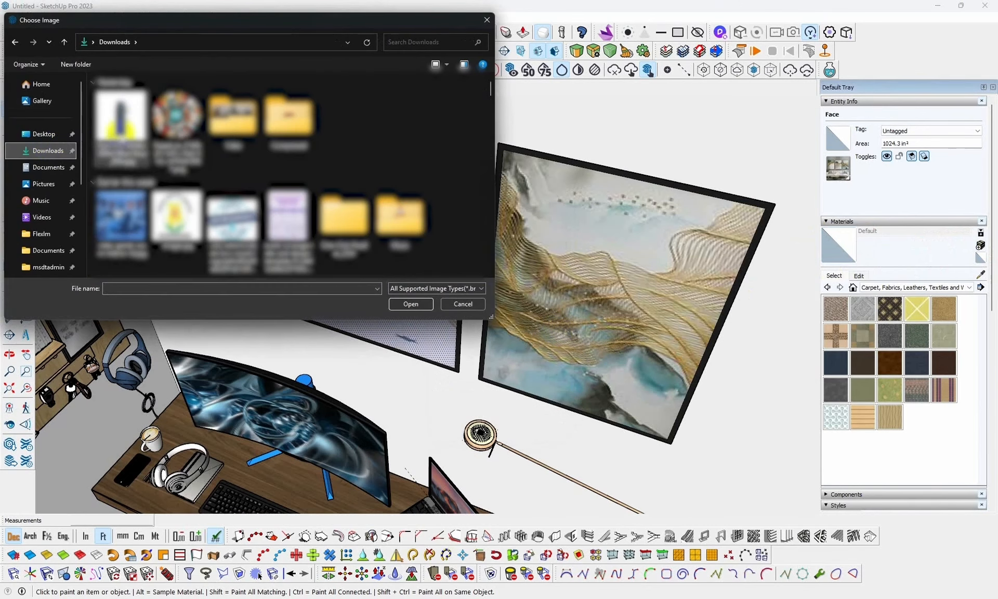
{"action": "left_click", "coordinate": [47, 166]}
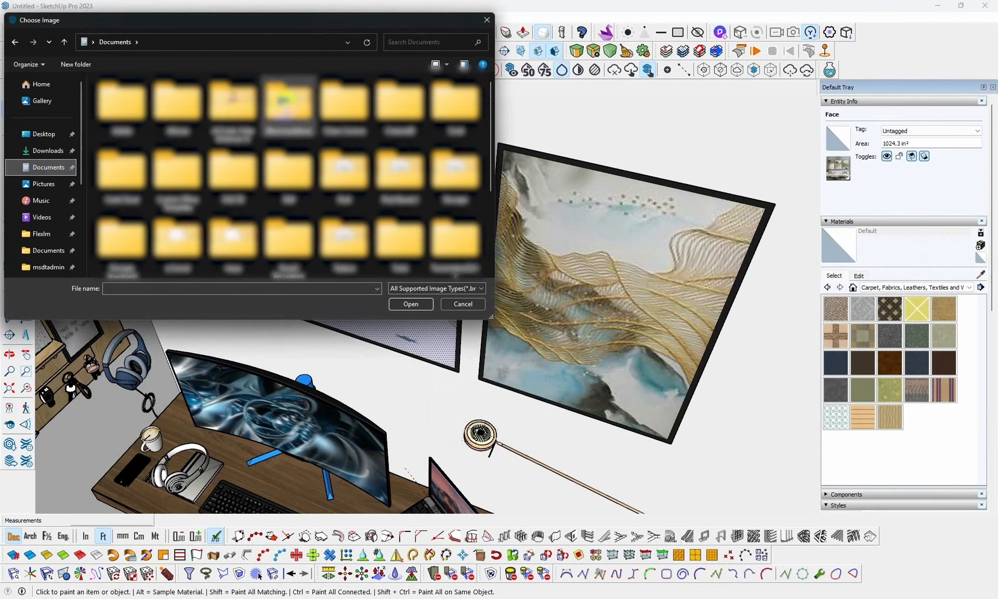
{"action": "double_click", "coordinate": [288, 107]}
{"action": "double_click", "coordinate": [398, 104]}
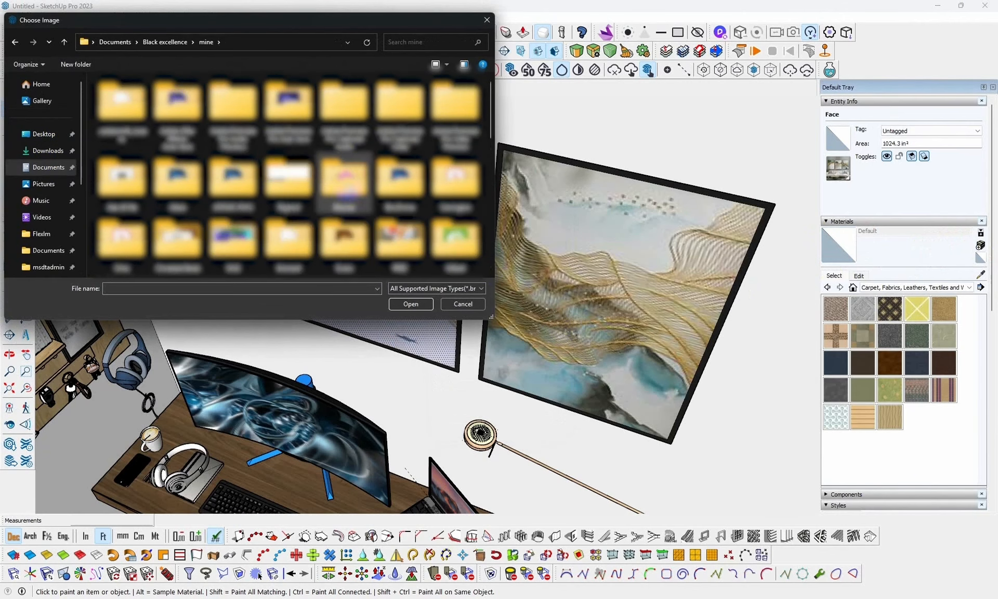
{"action": "scroll", "coordinate": [288, 208], "scroll_direction": "down", "scroll_amount": 2}
{"action": "left_click", "coordinate": [232, 244]}
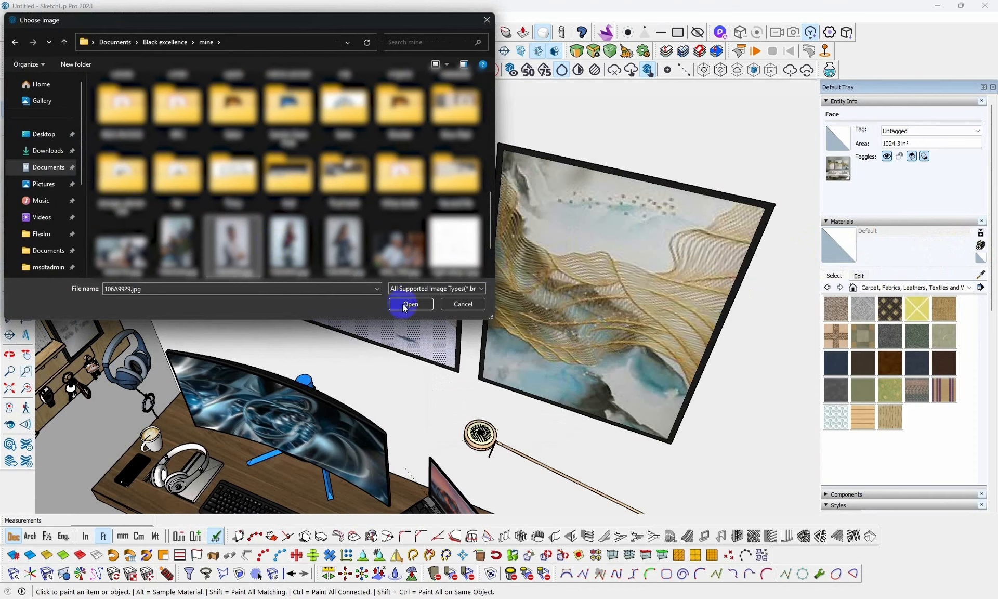
{"action": "left_click", "coordinate": [408, 303]}
{"action": "left_click", "coordinate": [473, 403]}
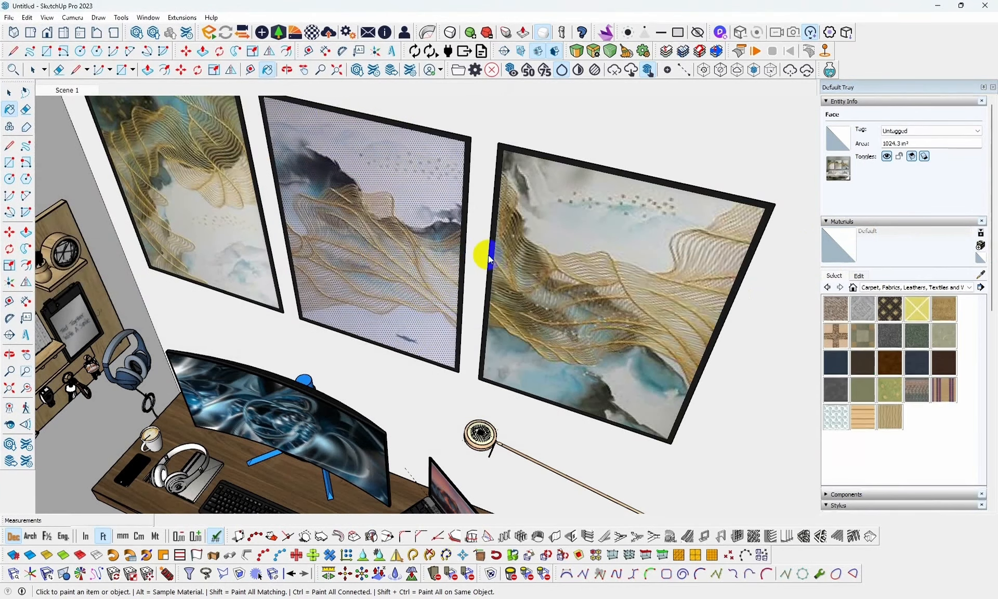
Paint the picture face of the middle painting with the new portrait material.
{"action": "mouse_move", "coordinate": [415, 217]}
{"action": "middle_mouse_down"}
{"action": "mouse_move", "coordinate": [548, 196]}
{"action": "mouse_move", "coordinate": [489, 205]}
{"action": "middle_mouse_up"}
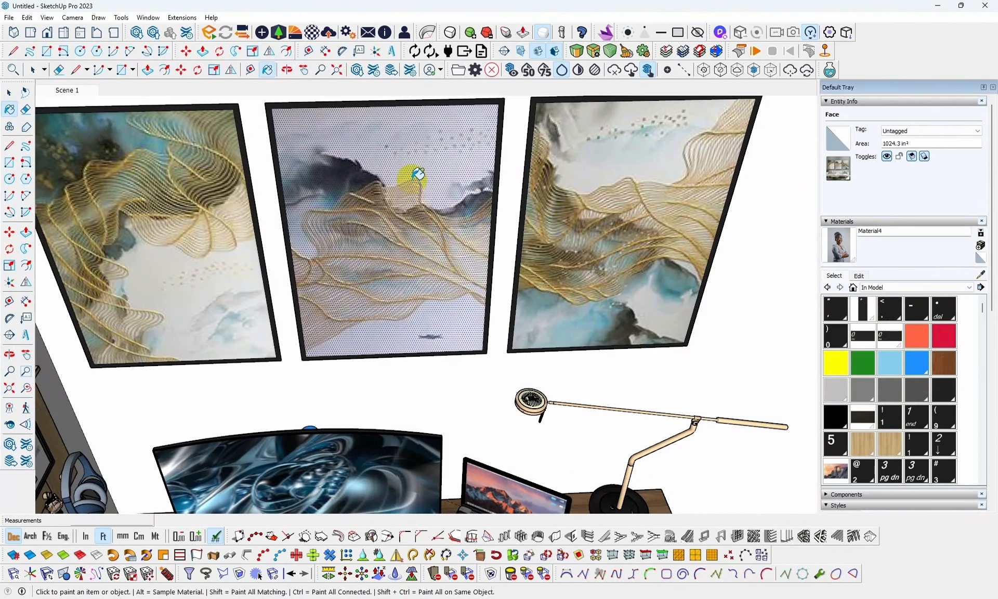
{"action": "left_click", "coordinate": [418, 174]}
{"action": "mouse_move", "coordinate": [403, 180]}
{"action": "middle_mouse_down"}
{"action": "mouse_move", "coordinate": [368, 116]}
{"action": "mouse_move", "coordinate": [357, 318]}
{"action": "mouse_move", "coordinate": [379, 292]}
{"action": "middle_mouse_up"}
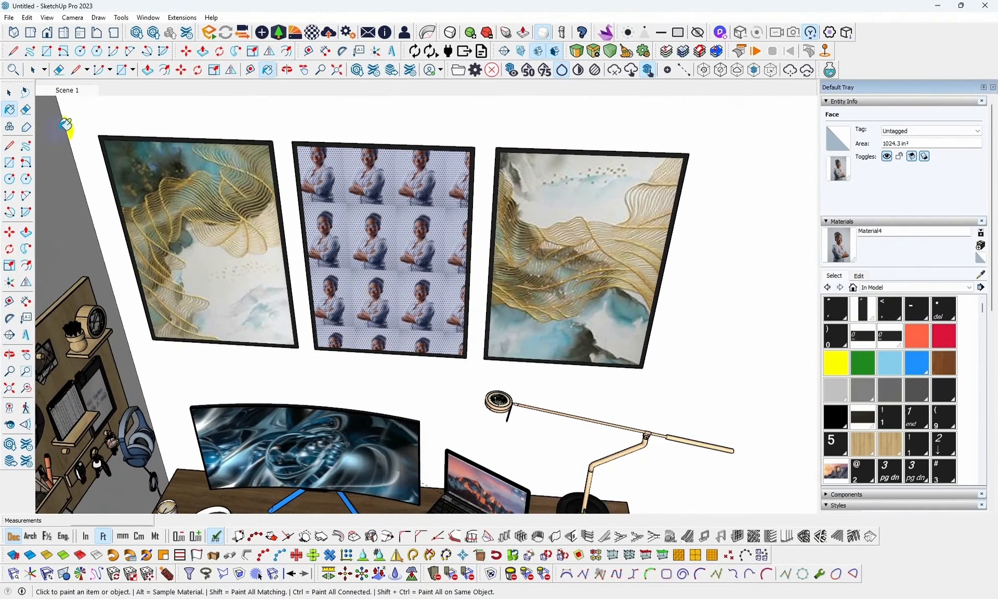
Start positioning the texture on the middle painting's face and move its origin pin to the picture's lower-left corner.
{"action": "left_click", "coordinate": [9, 93]}
{"action": "scroll", "coordinate": [335, 249], "scroll_direction": "up", "scroll_amount": 2}
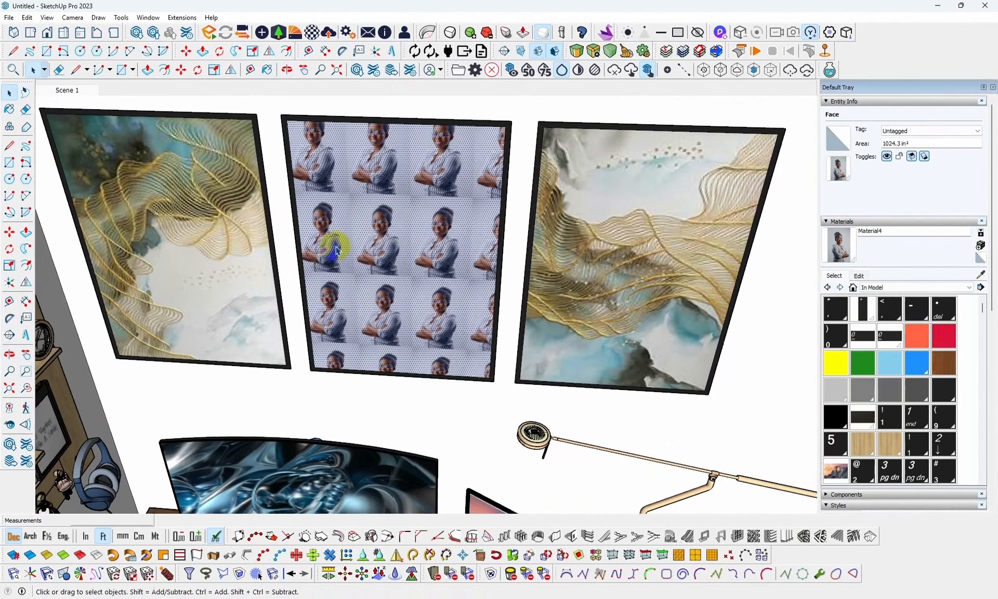
{"action": "right_click", "coordinate": [422, 227]}
{"action": "left_click", "coordinate": [378, 222]}
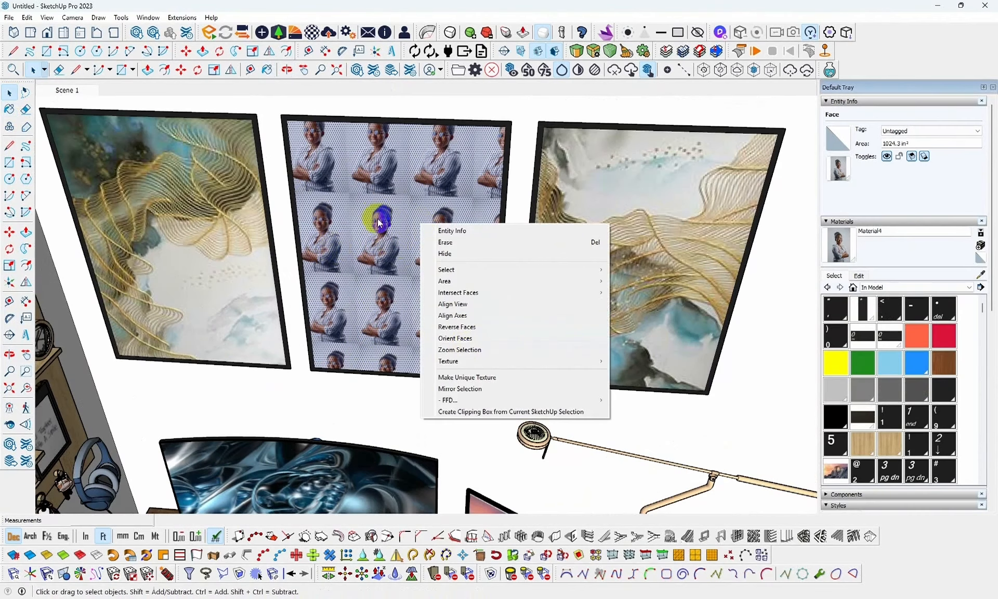
{"action": "mouse_move", "coordinate": [399, 106]}
{"action": "middle_mouse_down"}
{"action": "mouse_move", "coordinate": [401, 93]}
{"action": "mouse_move", "coordinate": [405, 104]}
{"action": "middle_mouse_up"}
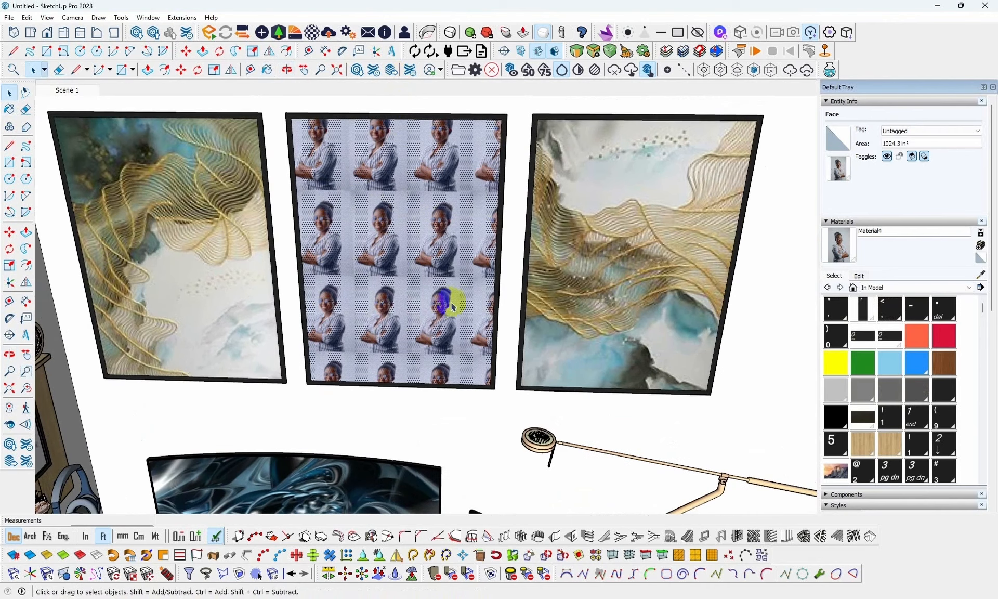
{"action": "right_click", "coordinate": [380, 227]}
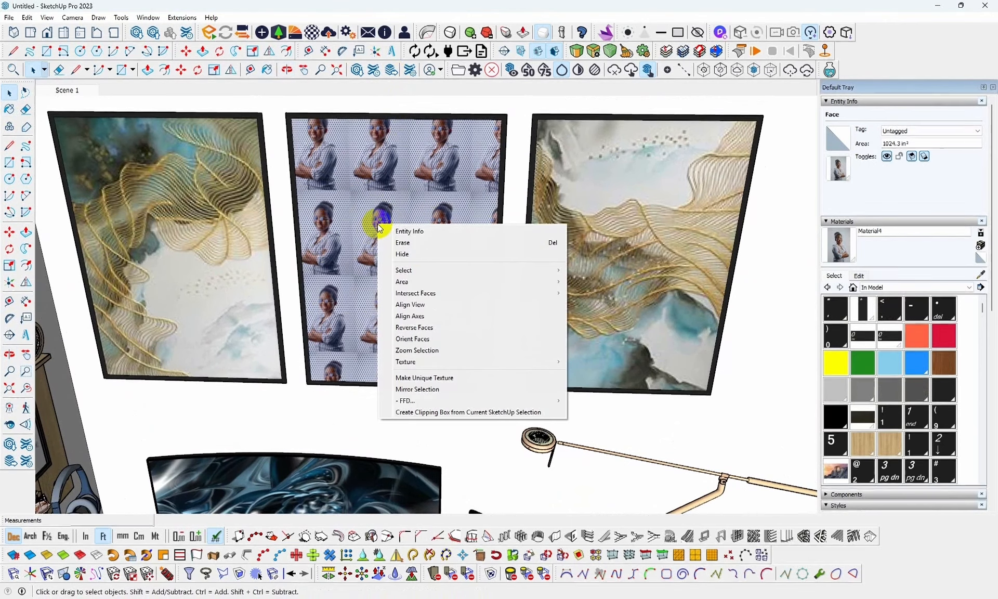
{"action": "mouse_move", "coordinate": [428, 365]}
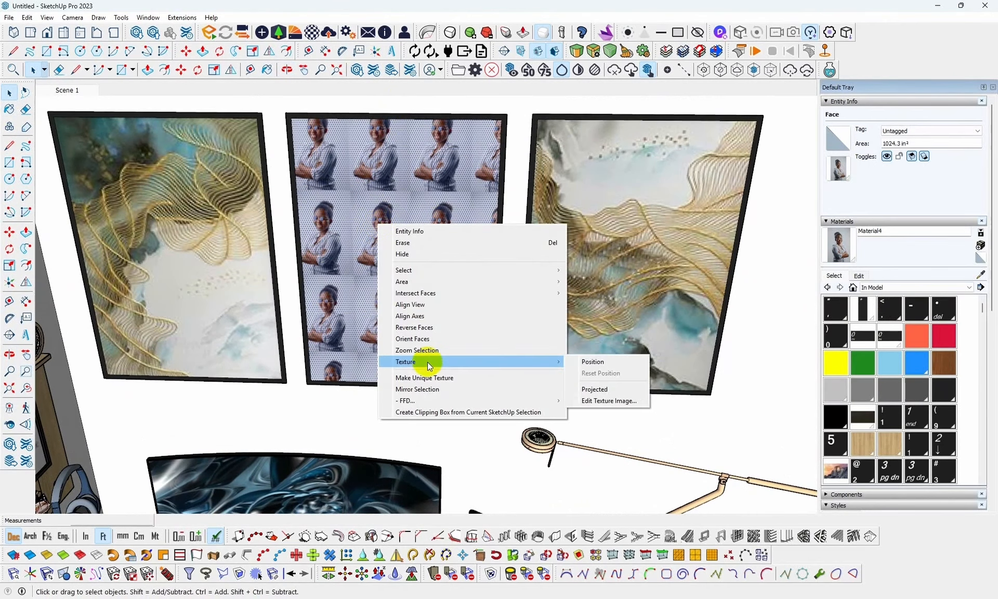
{"action": "left_click", "coordinate": [626, 363]}
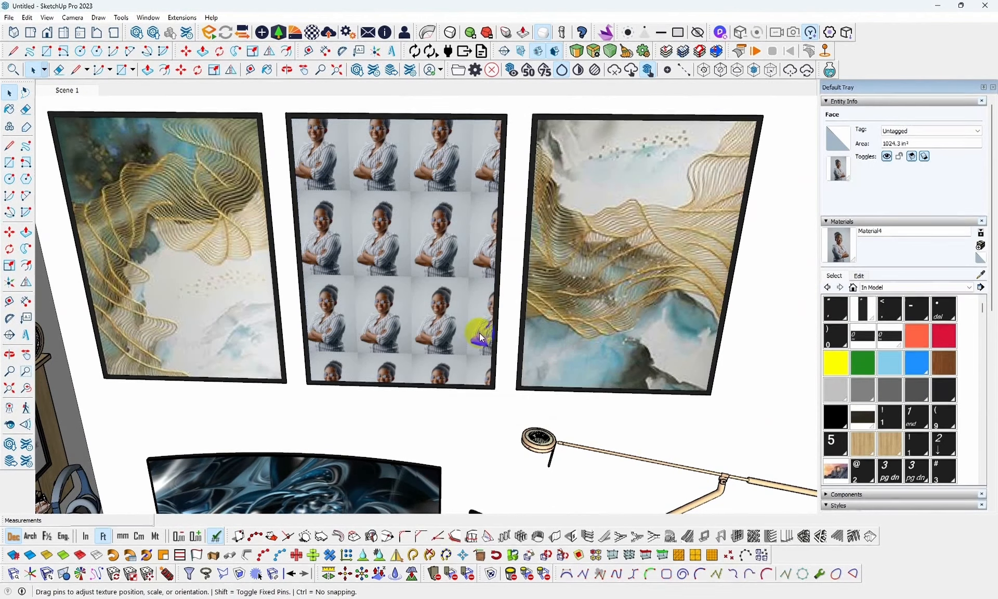
{"action": "mouse_move", "coordinate": [480, 338]}
{"action": "middle_mouse_down", "text": "shift"}
{"action": "mouse_move", "coordinate": [486, 283]}
{"action": "mouse_move", "coordinate": [462, 297]}
{"action": "middle_mouse_up", "text": "shift"}
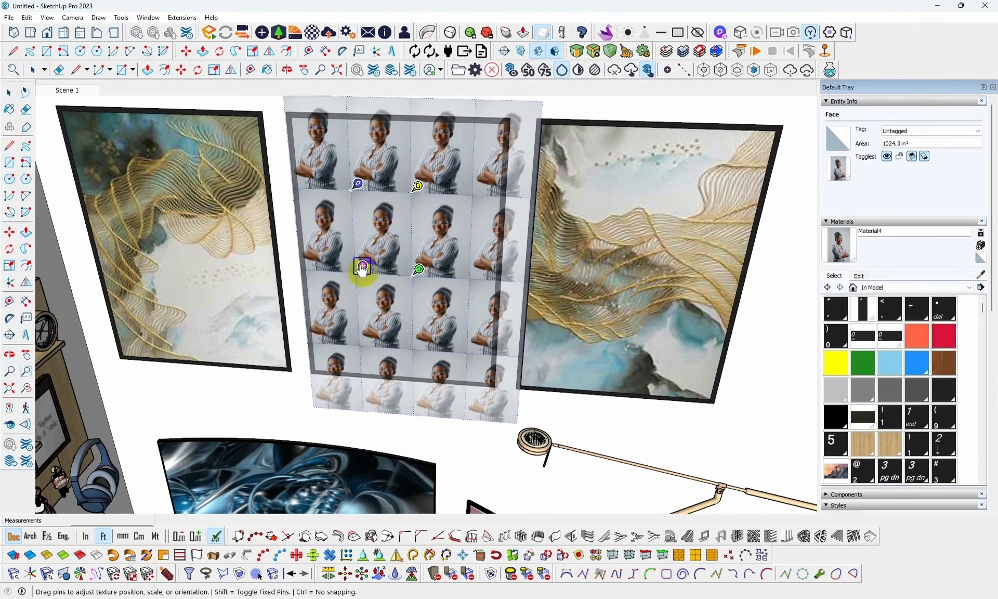
{"action": "left_click_drag", "start_coordinate": [362, 269], "coordinate": [323, 366]}
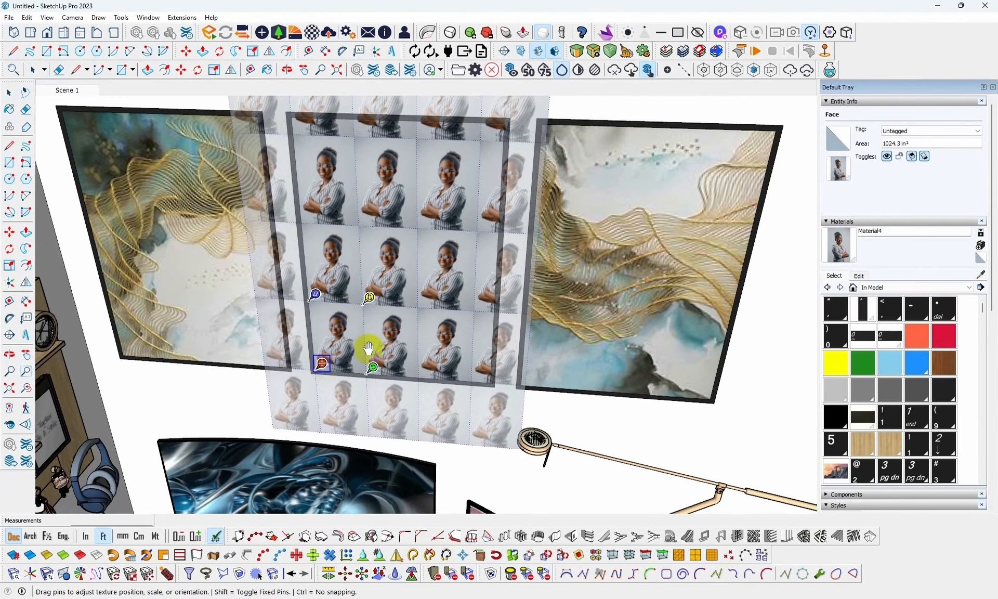
Scale the portrait texture until one image fills the middle frame, nudge it into place and finish positioning.
{"action": "scroll", "coordinate": [365, 352], "scroll_direction": "down", "scroll_amount": 4}
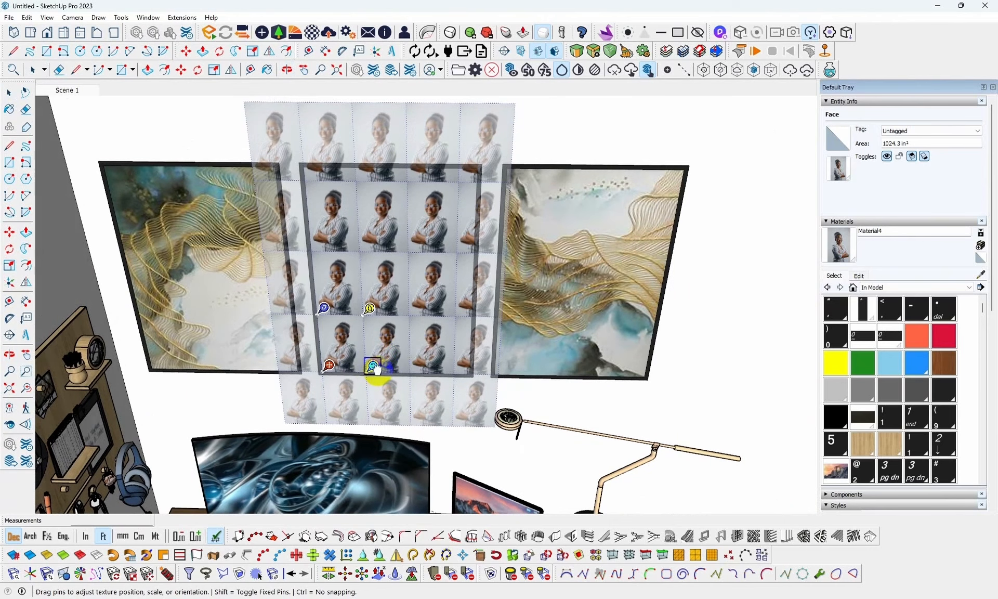
{"action": "left_click_drag", "start_coordinate": [375, 369], "coordinate": [485, 369]}
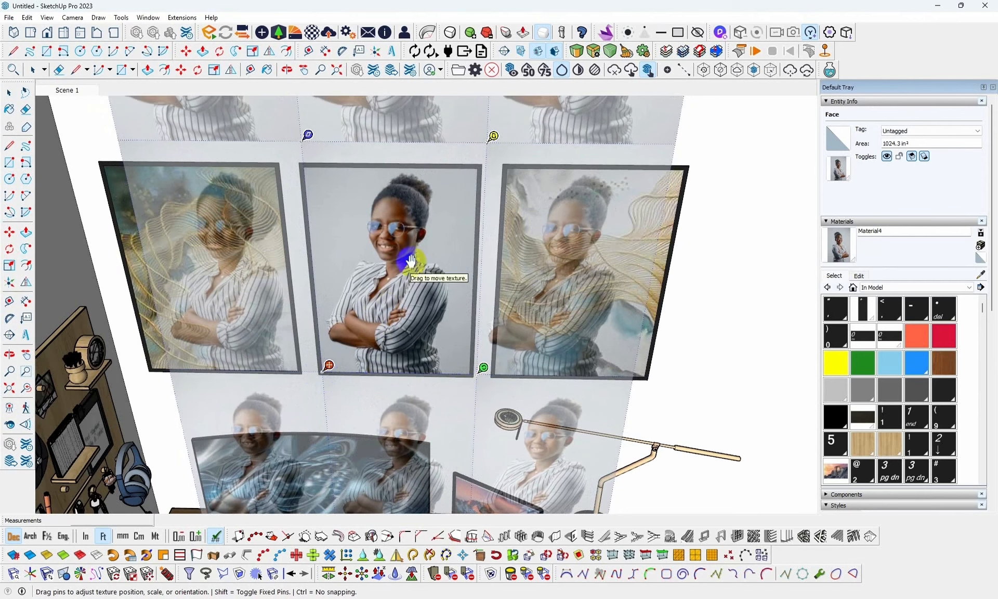
{"action": "left_click_drag", "start_coordinate": [418, 243], "coordinate": [414, 243]}
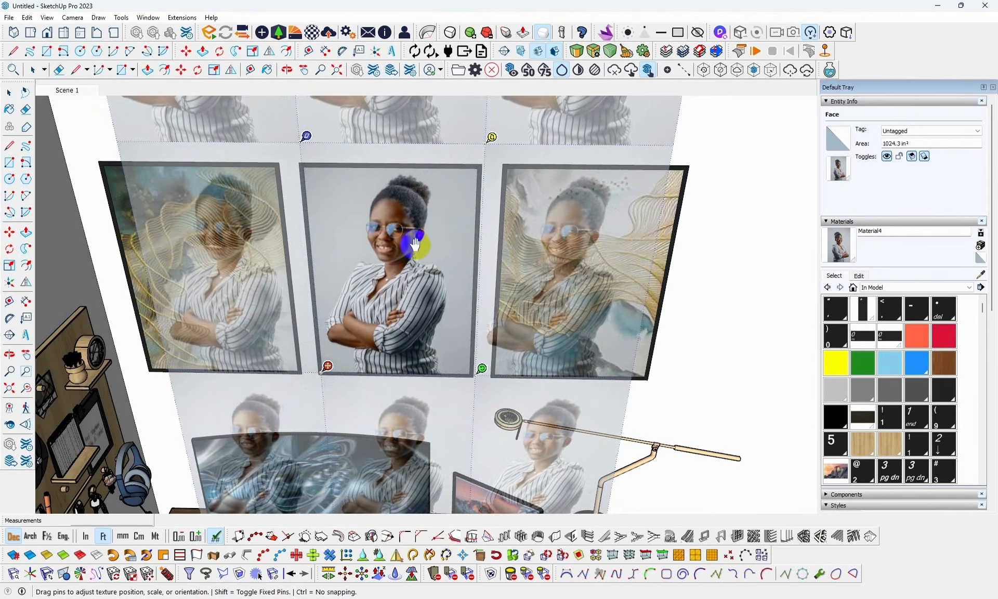
{"action": "scroll", "coordinate": [415, 244], "scroll_direction": "down", "scroll_amount": 3}
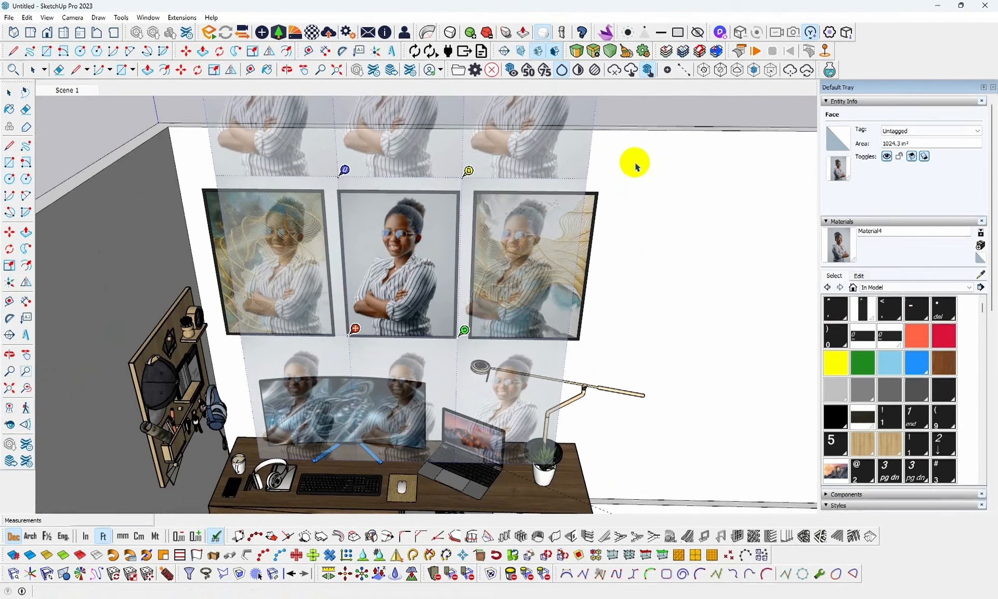
{"action": "left_click", "coordinate": [634, 162]}
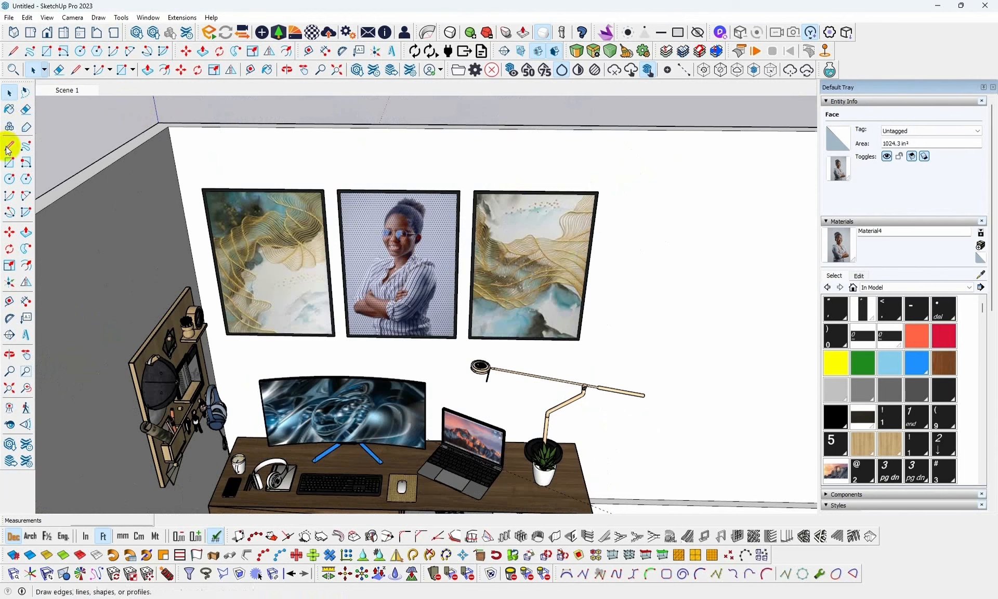
{"action": "left_click", "coordinate": [103, 127]}
Group the left painting's picture face together with its frame.
{"action": "left_click", "coordinate": [415, 218]}
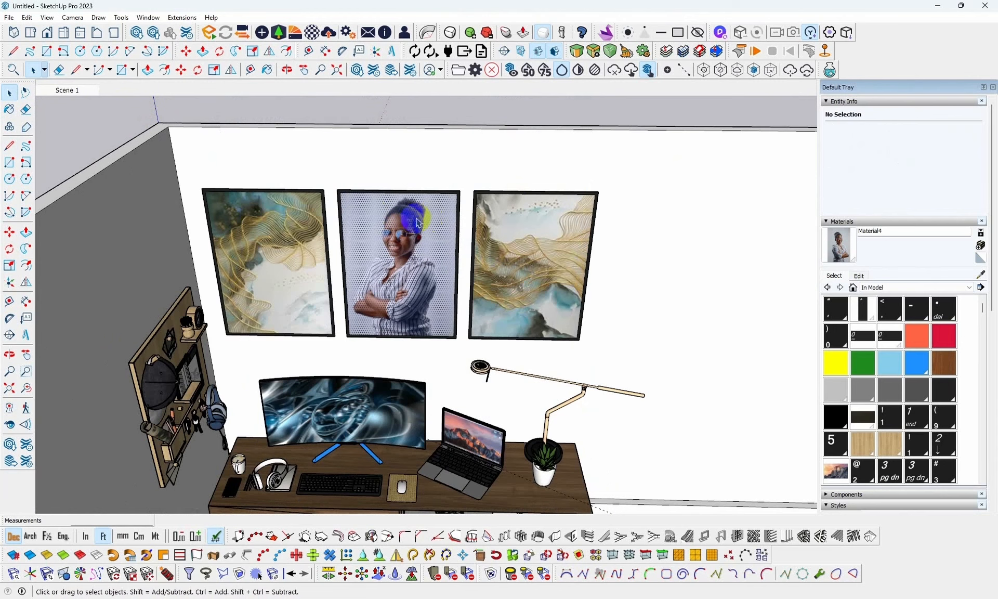
{"action": "middle_click_drag", "start_coordinate": [409, 232], "coordinate": [395, 269]}
{"action": "left_click", "coordinate": [260, 181]}
{"action": "middle_click_drag", "start_coordinate": [395, 182], "coordinate": [362, 230]}
{"action": "double_click", "coordinate": [303, 225]}
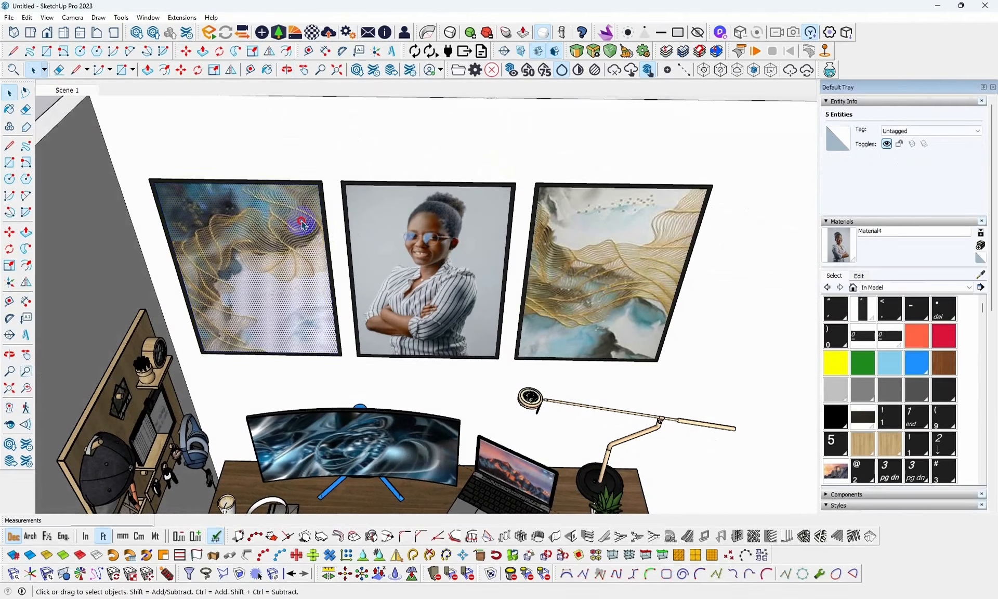
{"action": "right_click", "coordinate": [302, 222]}
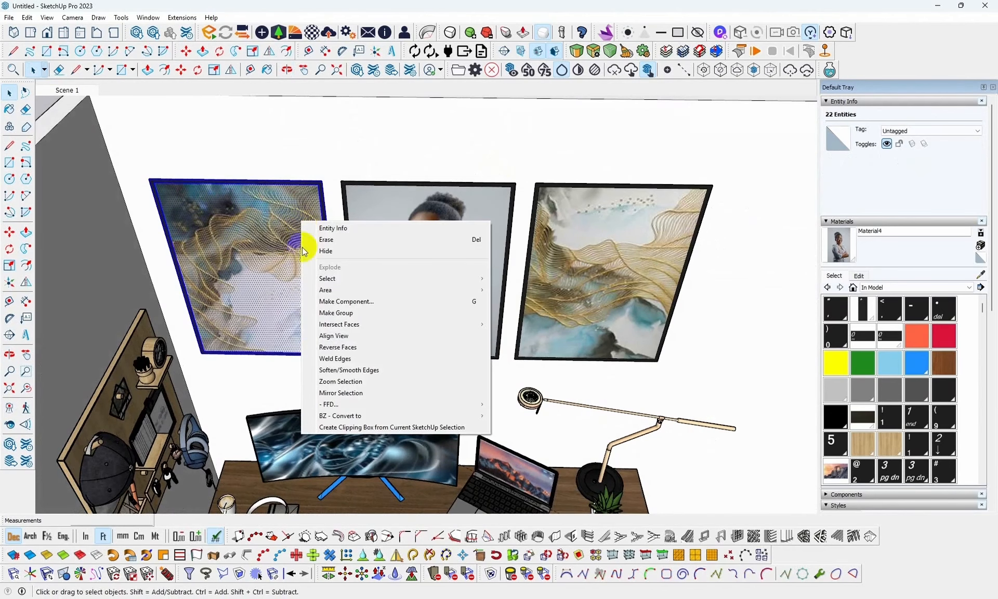
{"action": "left_click", "coordinate": [335, 313]}
Make the middle portrait and the right painting into two separate groups, each including its frame.
{"action": "double_click", "coordinate": [453, 223]}
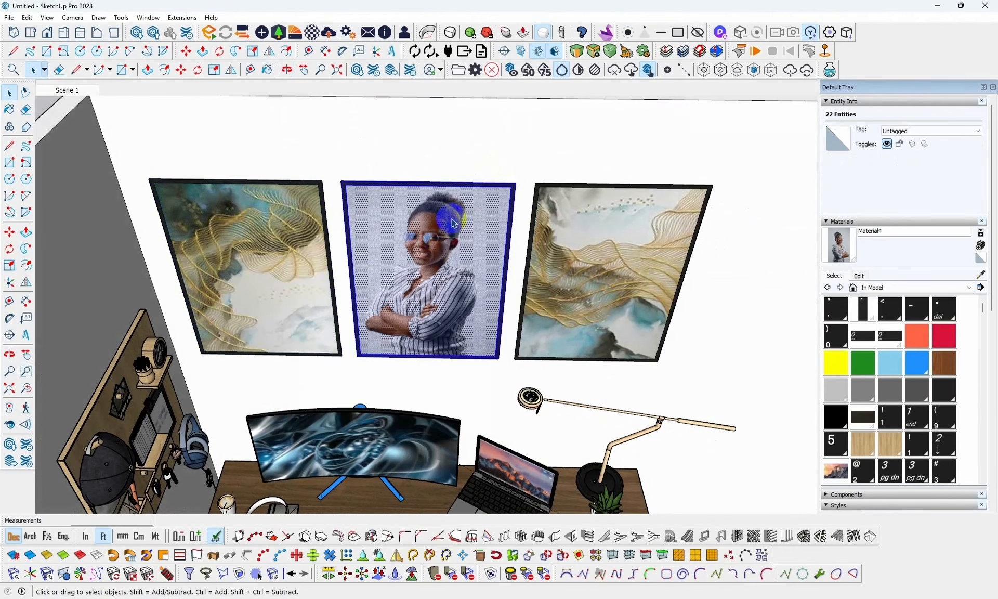
{"action": "right_click", "coordinate": [451, 218]}
{"action": "left_click", "coordinate": [482, 312]}
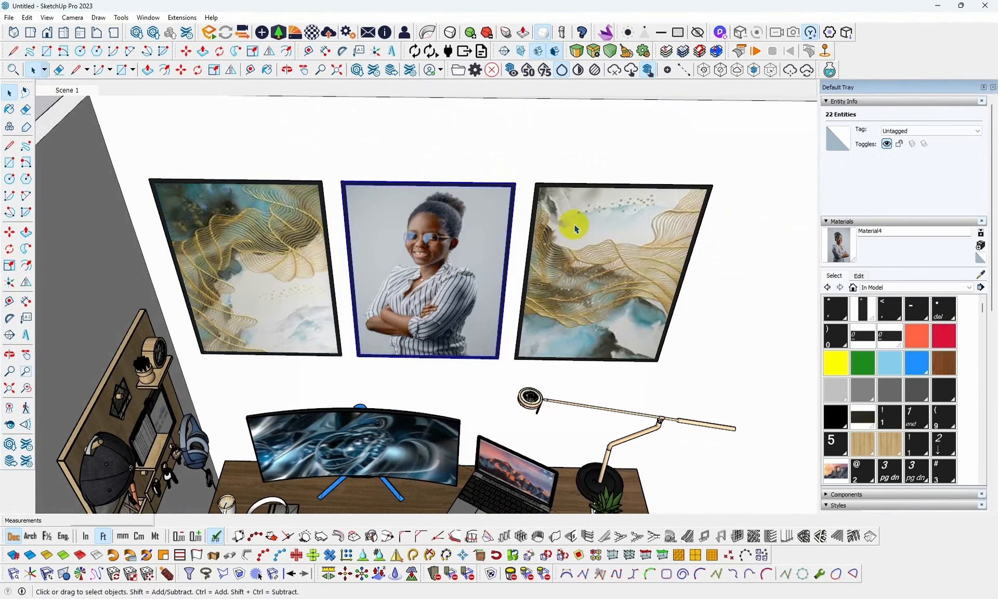
{"action": "double_click", "coordinate": [572, 222]}
{"action": "right_click", "coordinate": [574, 224]}
{"action": "left_click", "coordinate": [619, 316]}
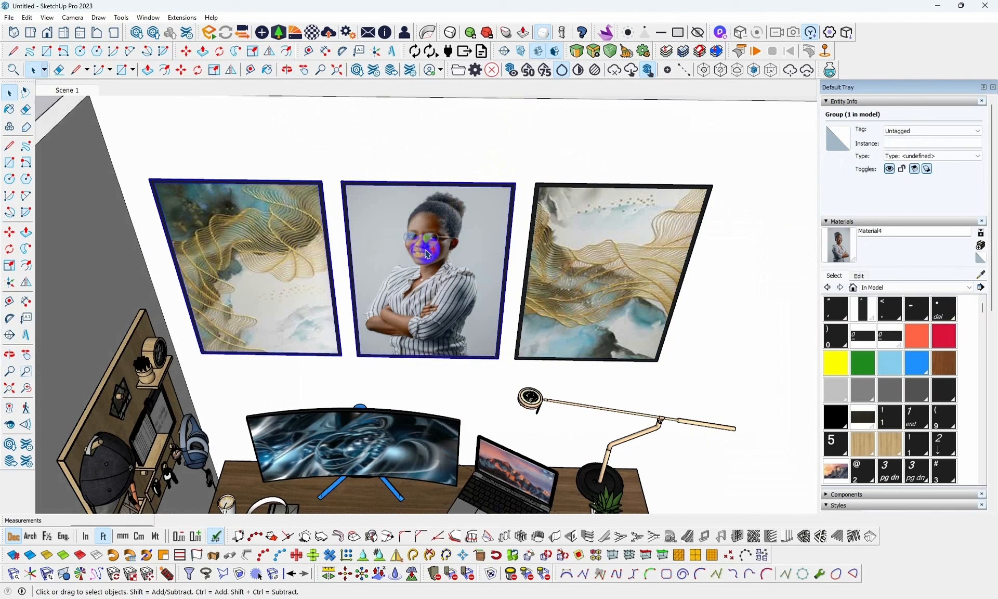
Combine the three painting groups into a single group and clear the selection.
{"action": "left_click", "coordinate": [596, 258], "text": "shift"}
{"action": "right_click", "coordinate": [595, 255]}
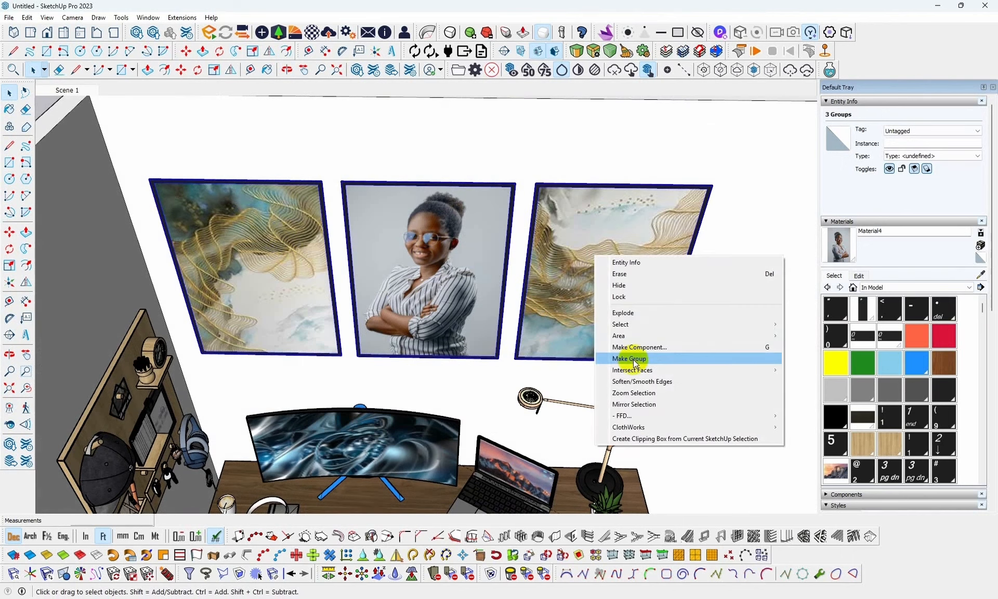
{"action": "left_click", "coordinate": [635, 358]}
{"action": "scroll", "coordinate": [318, 255], "scroll_direction": "down", "scroll_amount": 4}
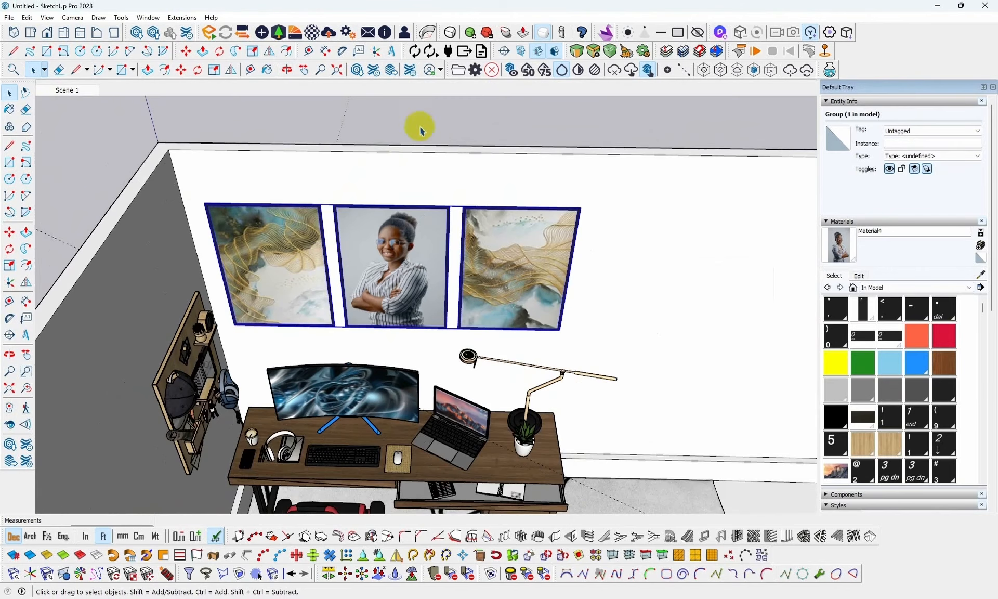
{"action": "left_click", "coordinate": [420, 130]}
{"action": "middle_click_drag", "start_coordinate": [501, 307], "coordinate": [461, 317]}
{"action": "scroll", "coordinate": [408, 362], "scroll_direction": "up", "scroll_amount": 3}
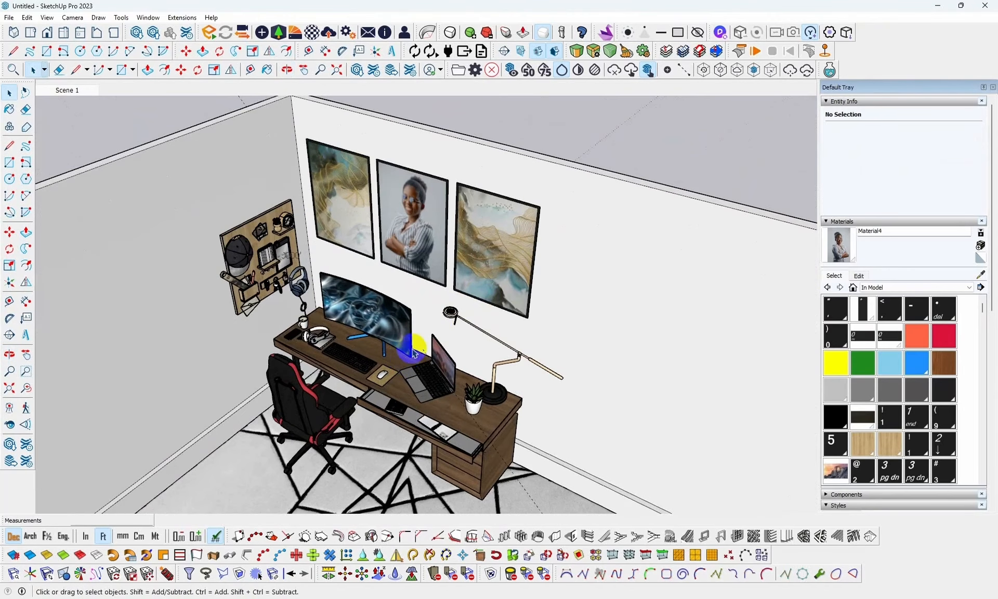
{"action": "middle_click_drag", "start_coordinate": [412, 350], "coordinate": [518, 330]}
{"action": "scroll", "coordinate": [301, 228], "scroll_direction": "down", "scroll_amount": 2}
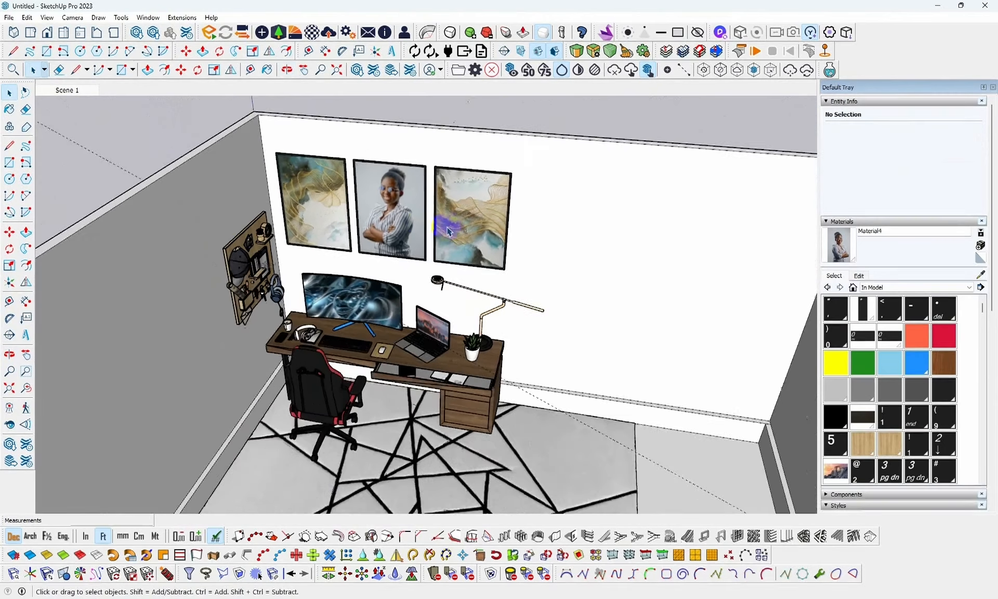
{"action": "scroll", "coordinate": [450, 231], "scroll_direction": "down", "scroll_amount": 2}
{"action": "middle_click_drag", "start_coordinate": [449, 231], "coordinate": [489, 234]}
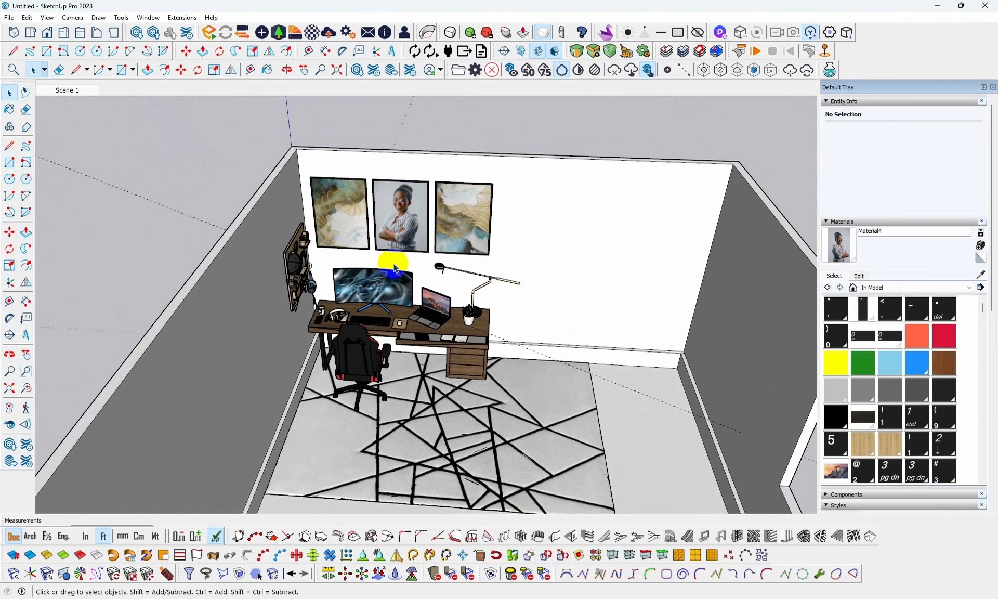
{"action": "scroll", "coordinate": [395, 277], "scroll_direction": "up", "scroll_amount": 3}
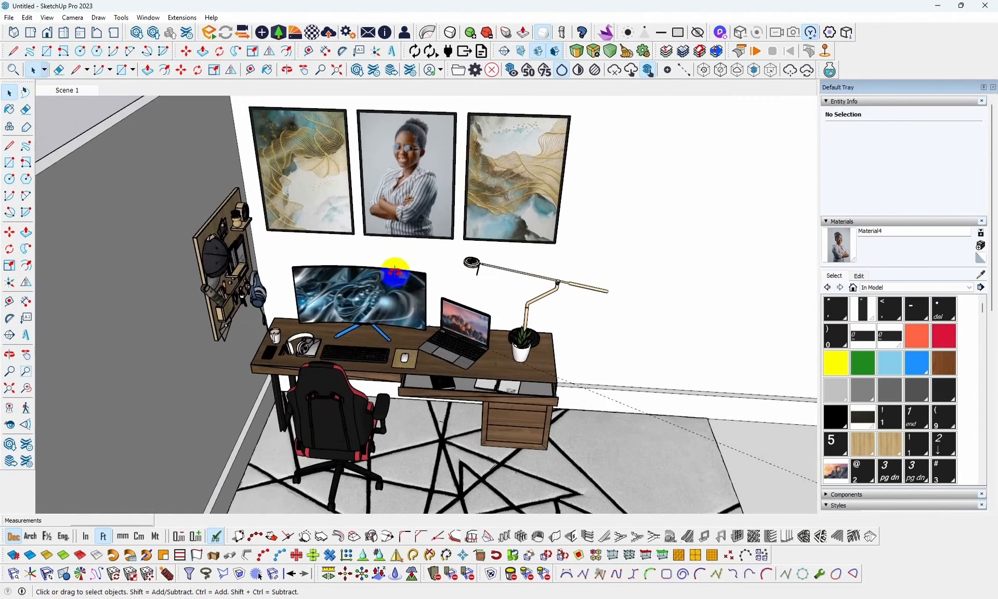
{"action": "middle_click_drag", "start_coordinate": [395, 276], "coordinate": [271, 240]}
{"action": "scroll", "coordinate": [672, 372], "scroll_direction": "down", "scroll_amount": 5}
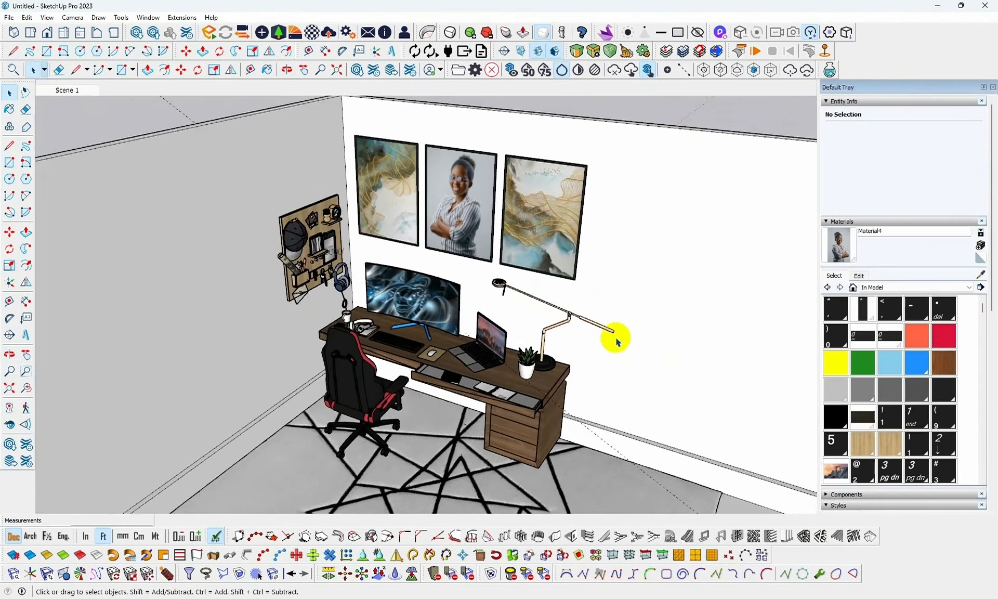
{"action": "scroll", "coordinate": [563, 373], "scroll_direction": "up", "scroll_amount": 7}
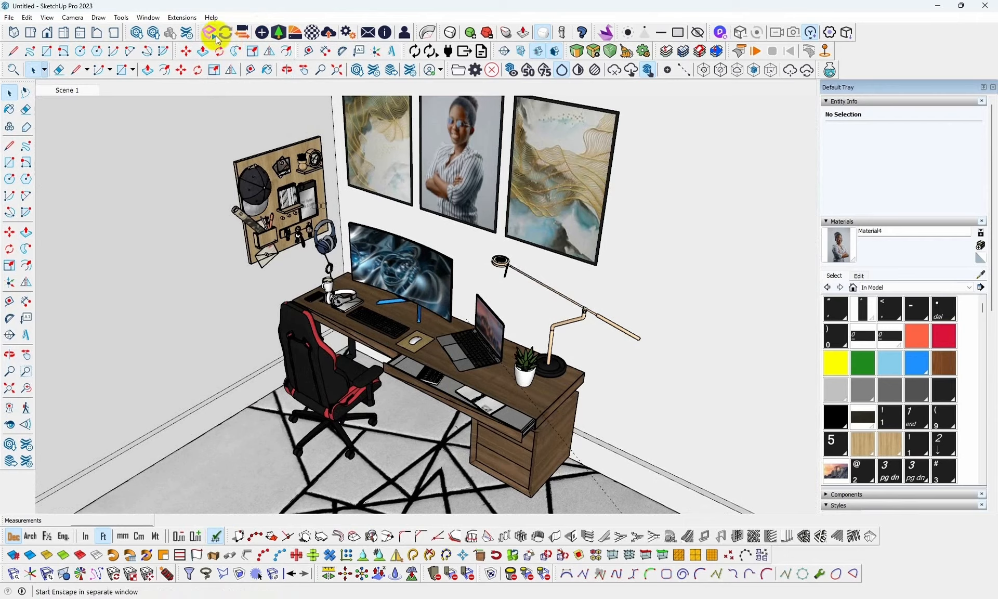
Search the 3D Warehouse for "switch".
{"action": "left_click", "coordinate": [138, 33]}
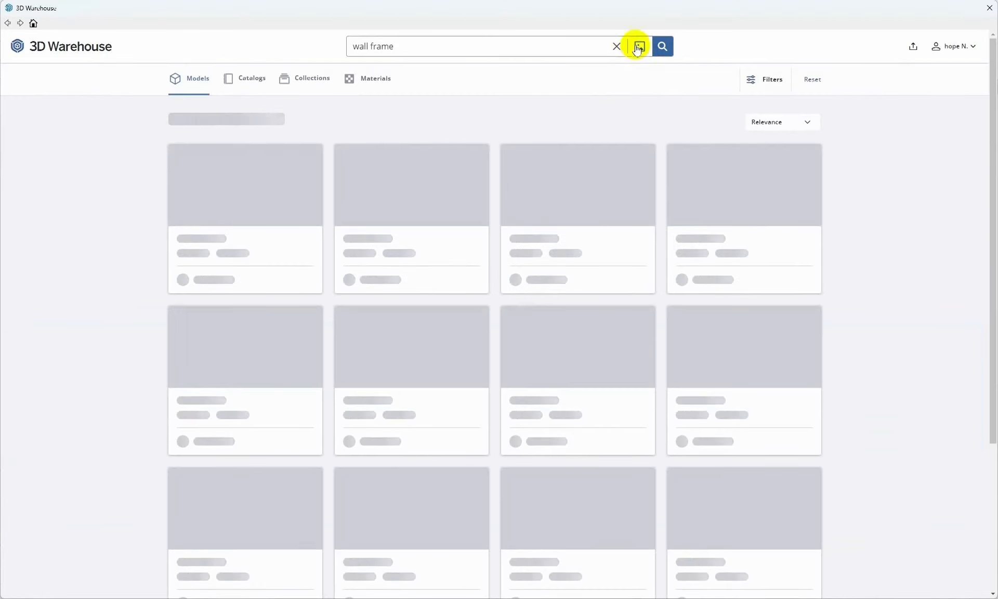
{"action": "left_click", "coordinate": [607, 47]}
{"action": "type", "text": "switch"}
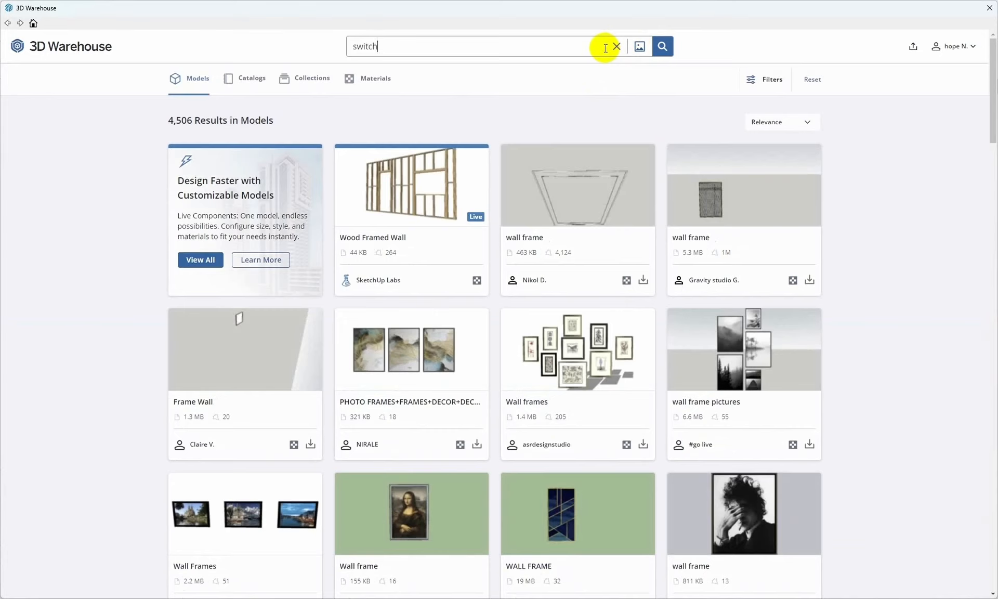
{"action": "key", "text": "Return"}
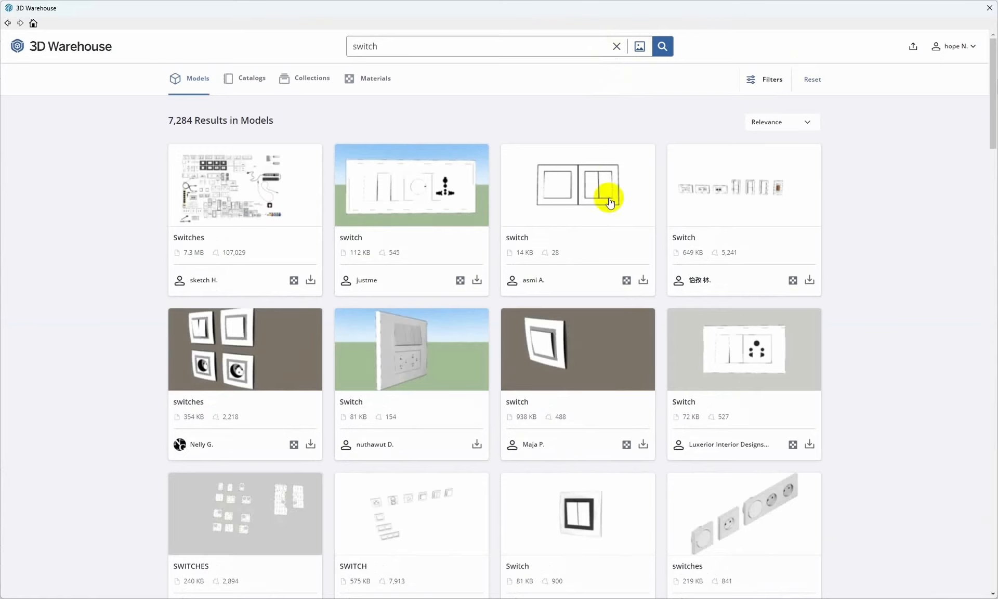
Load the 81 KB Switch model with the black inner frame from the results into the model and place it in the room.
{"action": "scroll", "coordinate": [518, 316], "scroll_direction": "down", "scroll_amount": 4}
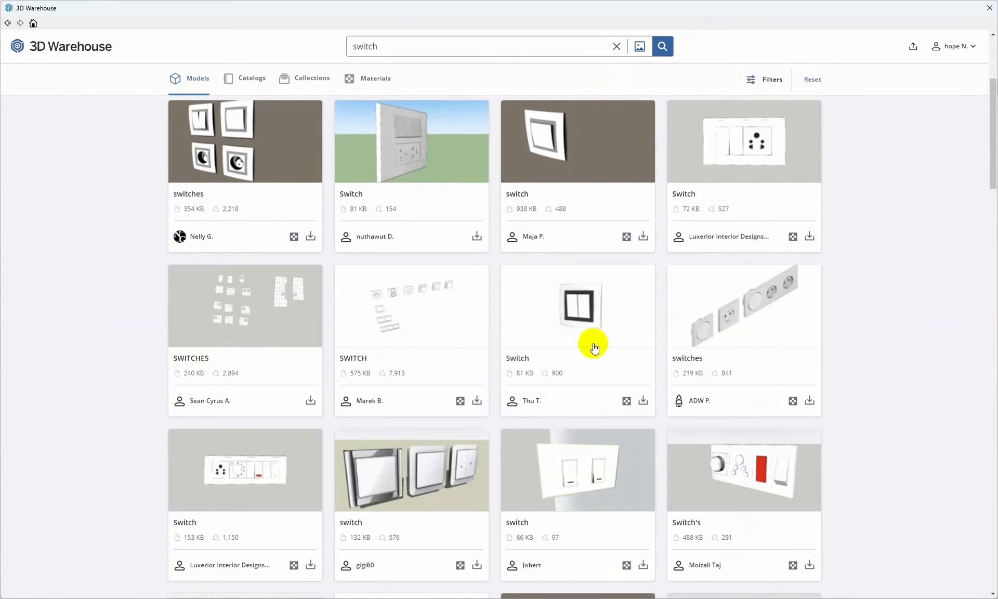
{"action": "scroll", "coordinate": [593, 345], "scroll_direction": "down", "scroll_amount": 4}
{"action": "scroll", "coordinate": [587, 336], "scroll_direction": "down", "scroll_amount": 3}
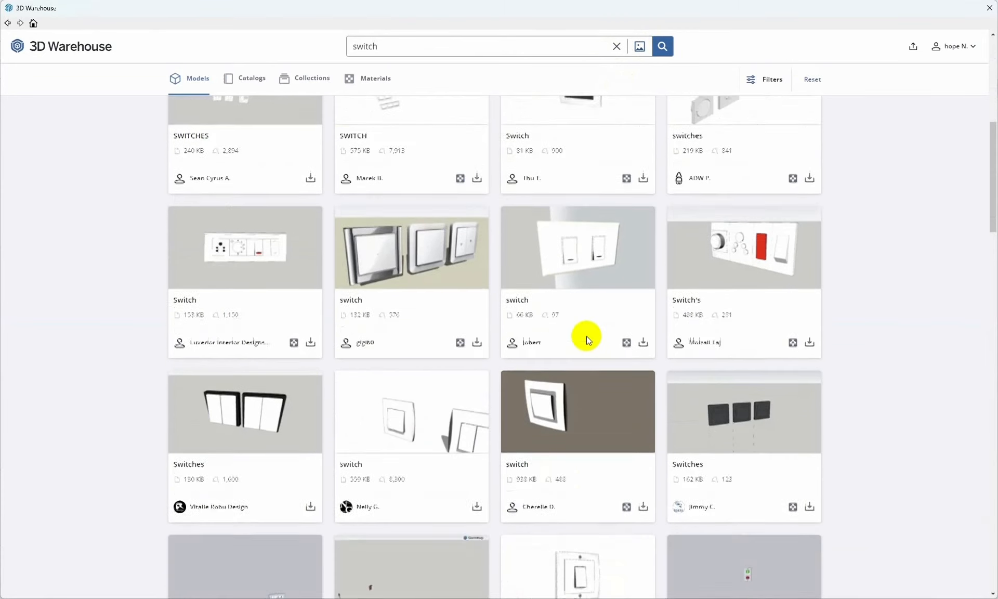
{"action": "scroll", "coordinate": [586, 336], "scroll_direction": "up", "scroll_amount": 7}
{"action": "scroll", "coordinate": [595, 340], "scroll_direction": "up", "scroll_amount": 1}
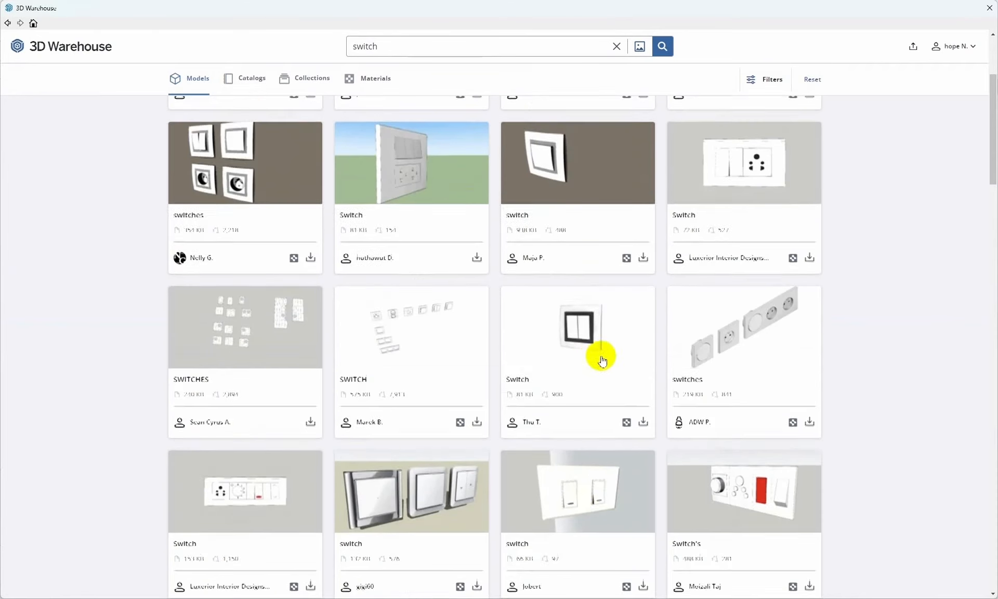
{"action": "left_click", "coordinate": [642, 452]}
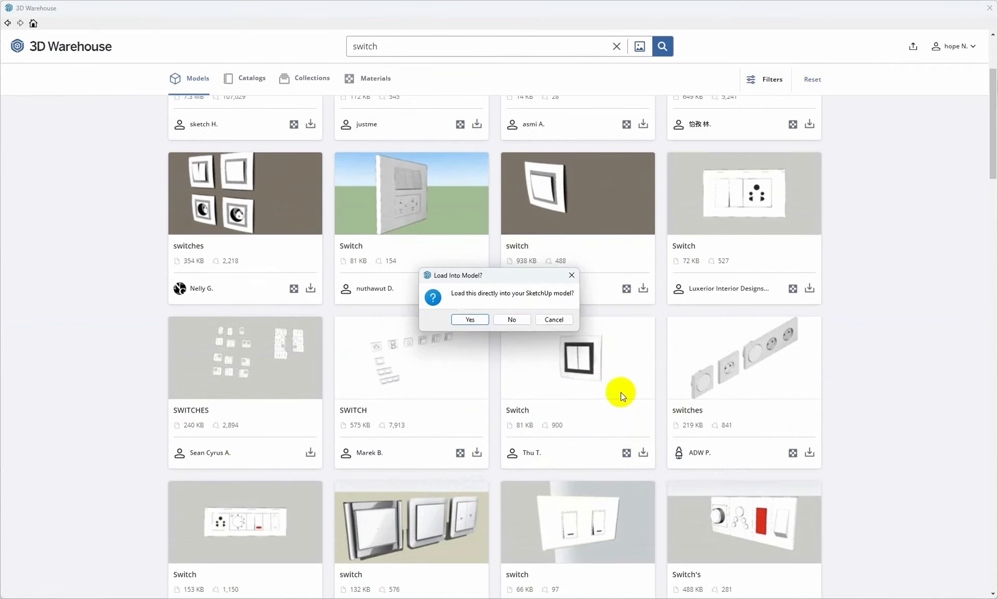
{"action": "left_click", "coordinate": [469, 320]}
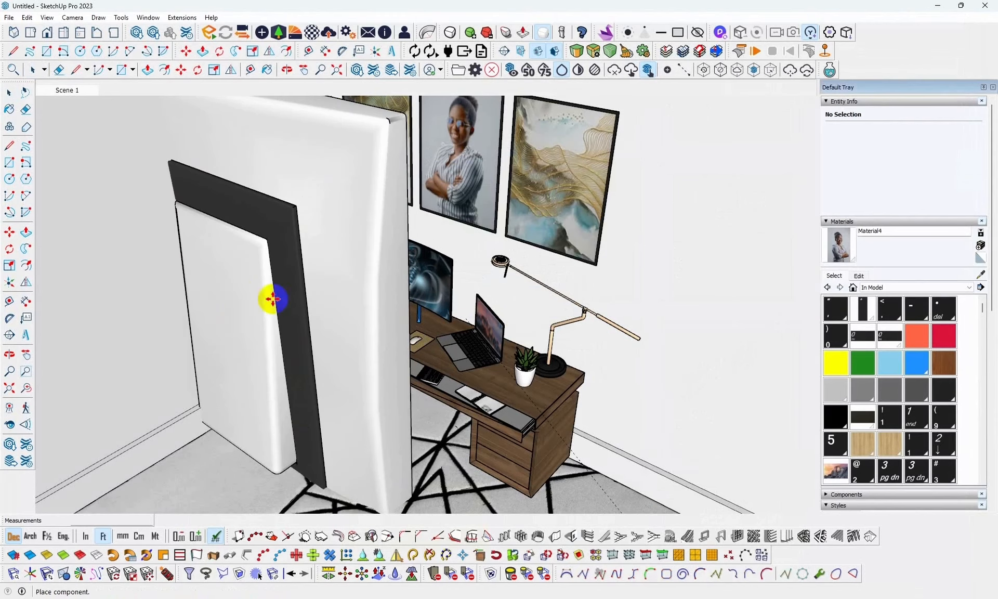
{"action": "scroll", "coordinate": [384, 308], "scroll_direction": "down", "scroll_amount": 4}
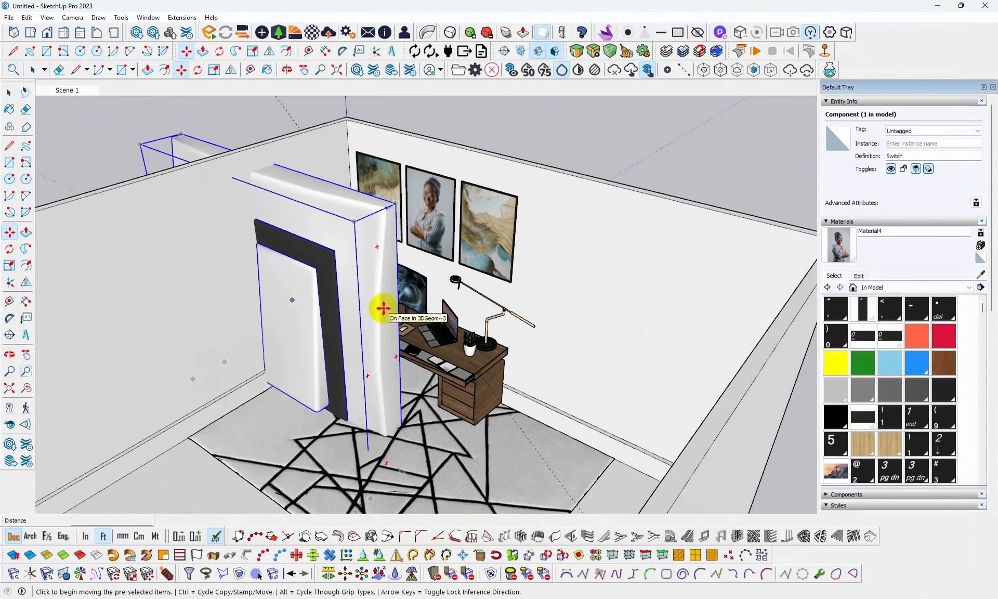
{"action": "left_click", "coordinate": [383, 308]}
Scale the placed switch down uniformly to about a fifth and lift it vertically to above desk height.
{"action": "key", "text": "s"}
{"action": "left_click", "coordinate": [181, 134]}
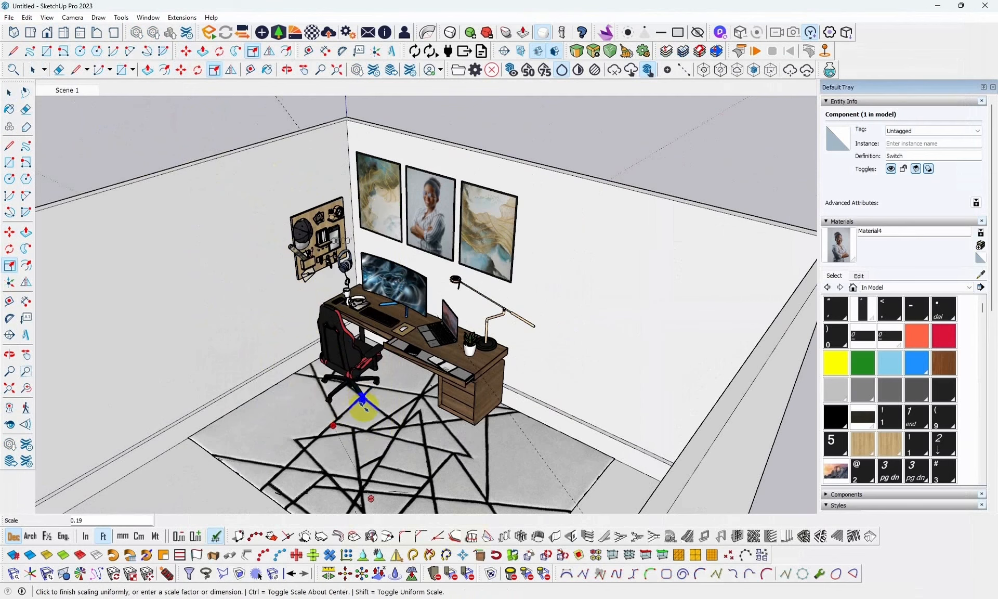
{"action": "left_click", "coordinate": [350, 399]}
{"action": "key", "text": "m"}
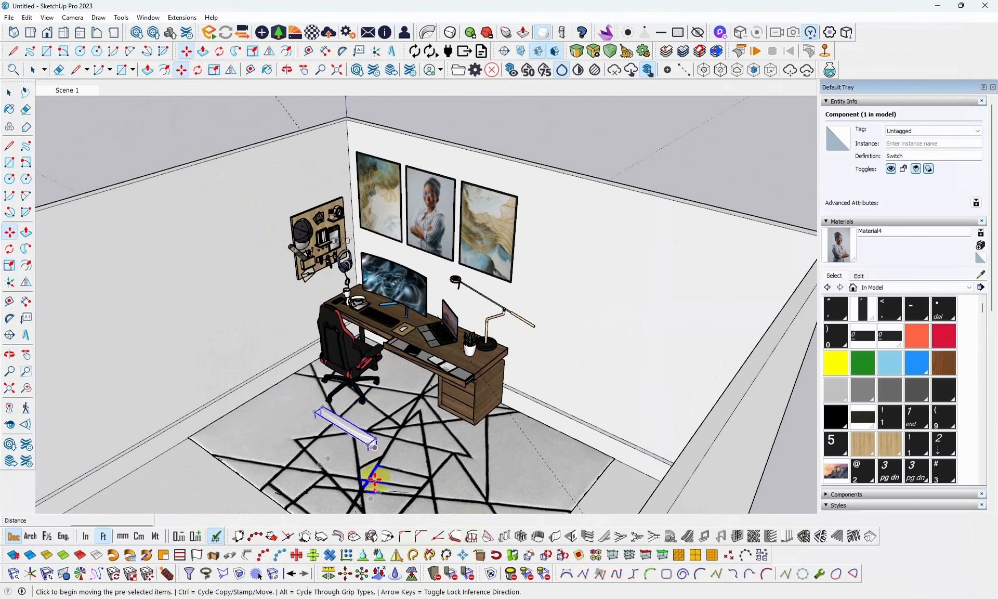
{"action": "left_click", "coordinate": [369, 490]}
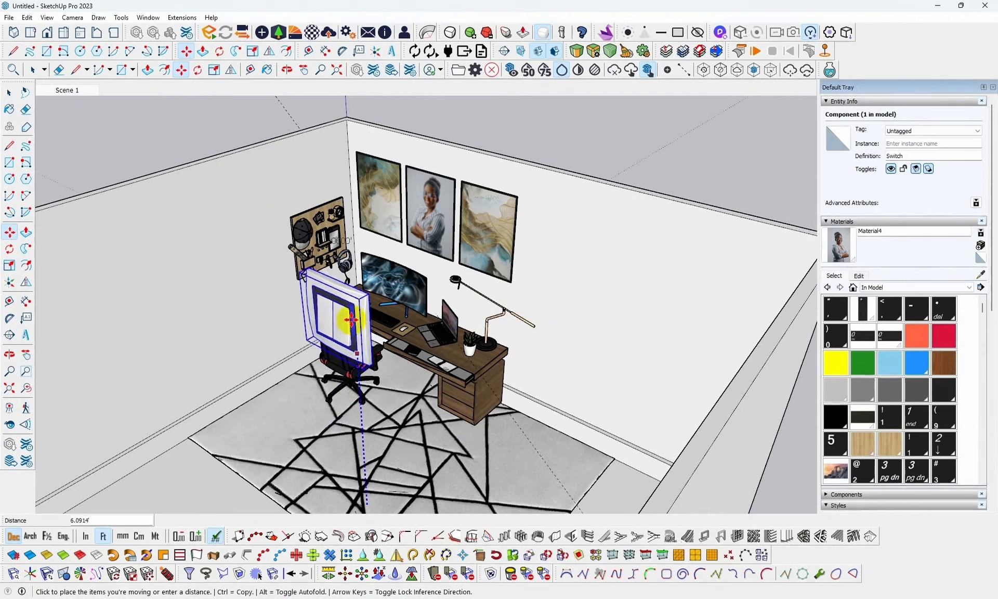
{"action": "left_click", "coordinate": [358, 282]}
Scale the switch uniformly by a factor of about 0.15.
{"action": "middle_click_drag", "start_coordinate": [358, 283], "coordinate": [406, 261]}
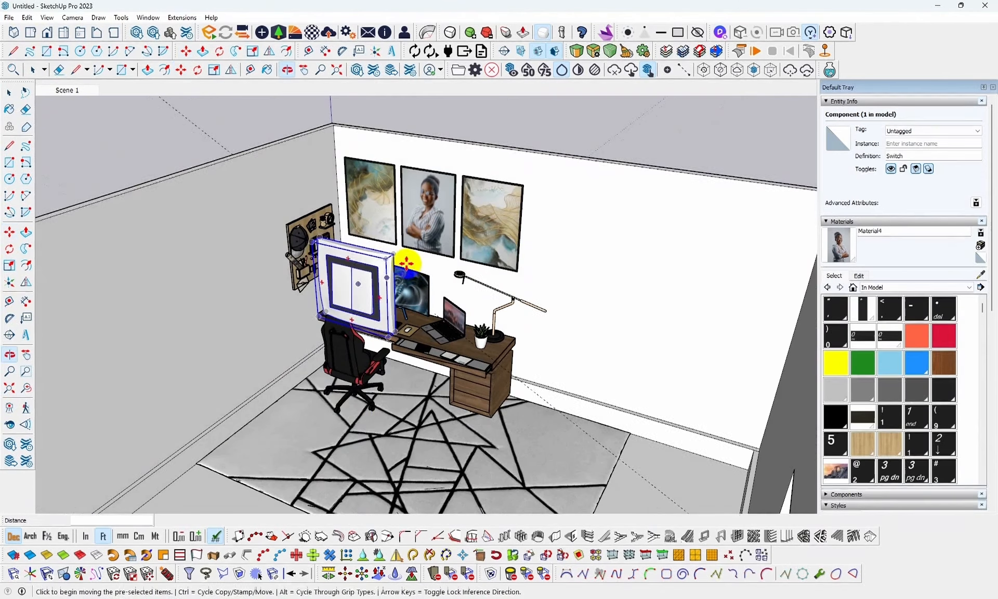
{"action": "key", "text": "s"}
{"action": "left_click", "coordinate": [391, 255]}
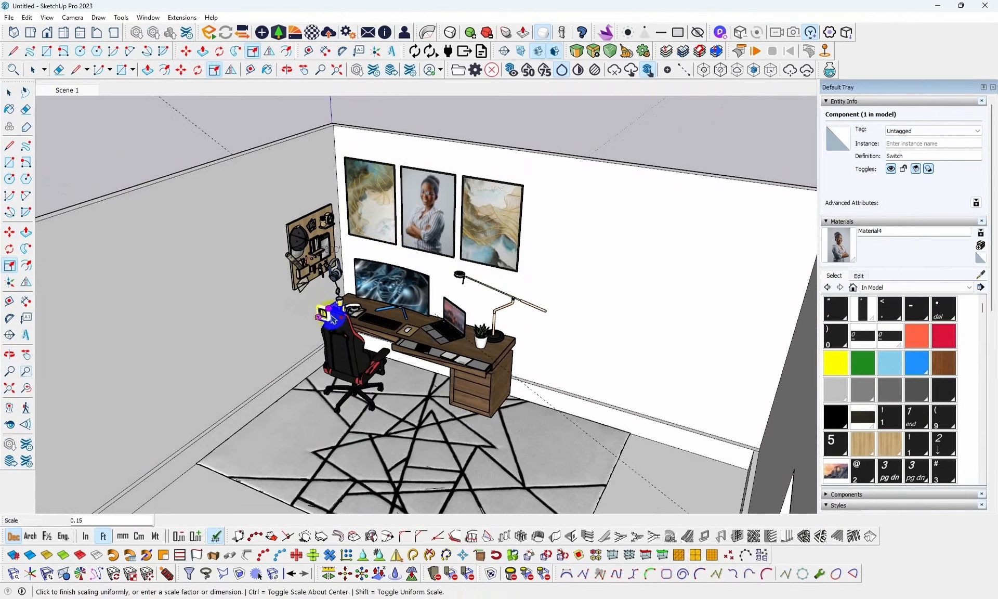
{"action": "left_click", "coordinate": [332, 318]}
Rotate the switch about its lower corner until it is parallel to the wall holding the organizer board.
{"action": "scroll", "coordinate": [327, 314], "scroll_direction": "up", "scroll_amount": 8}
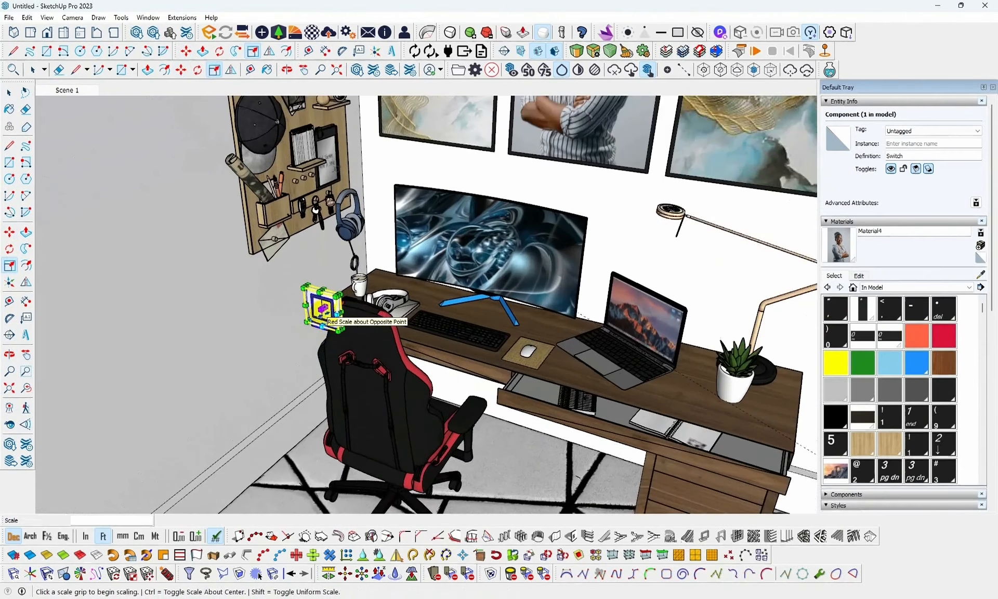
{"action": "scroll", "coordinate": [322, 312], "scroll_direction": "up", "scroll_amount": 2}
{"action": "key", "text": "q"}
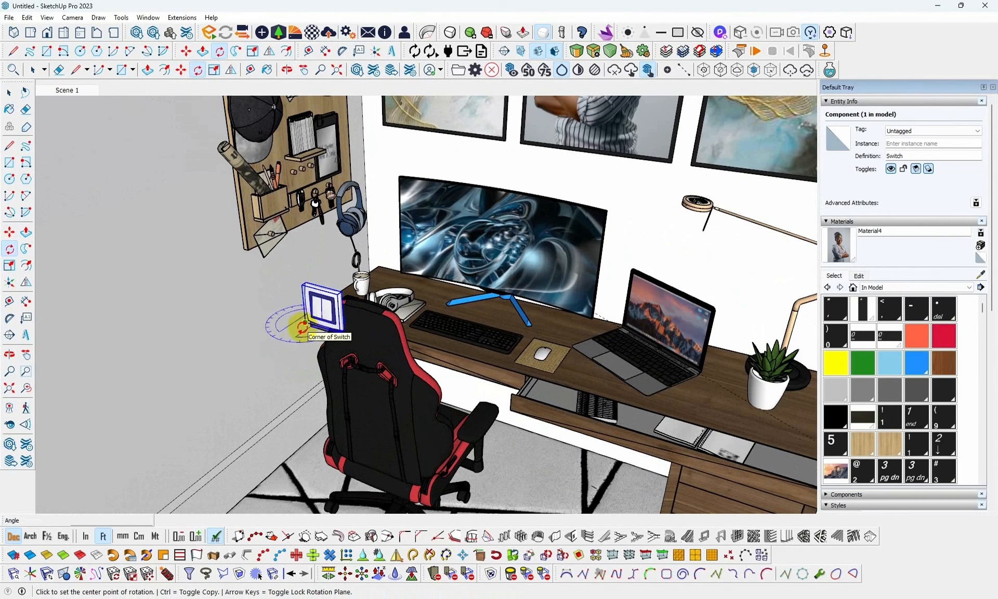
{"action": "left_click", "coordinate": [305, 323]}
{"action": "left_click", "coordinate": [340, 333]}
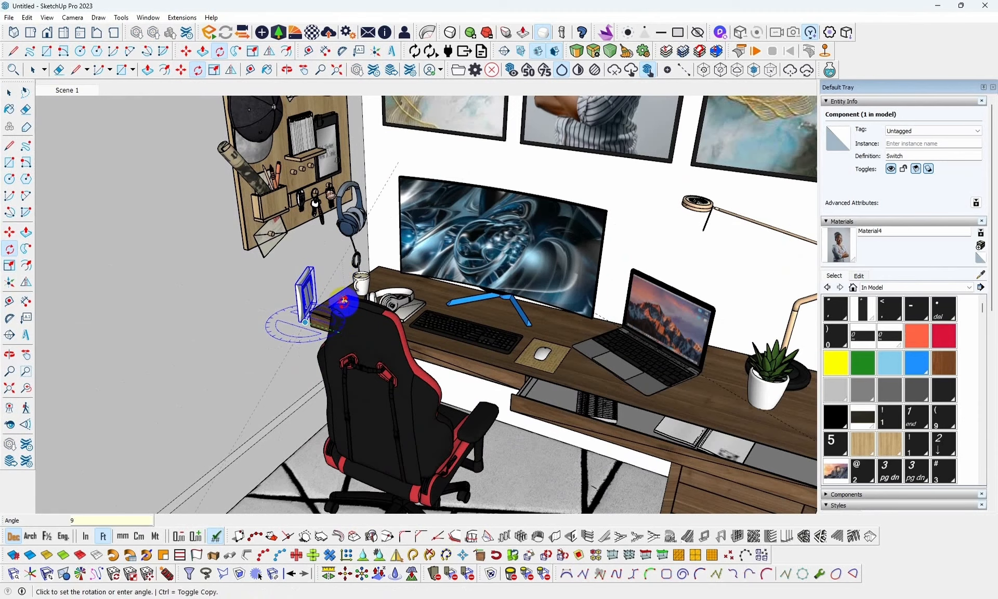
{"action": "left_click", "coordinate": [345, 294]}
Move the switch about 3.06 ft onto the wall beside the organizer board.
{"action": "middle_click_drag", "start_coordinate": [345, 294], "coordinate": [361, 276]}
{"action": "key", "text": "m"}
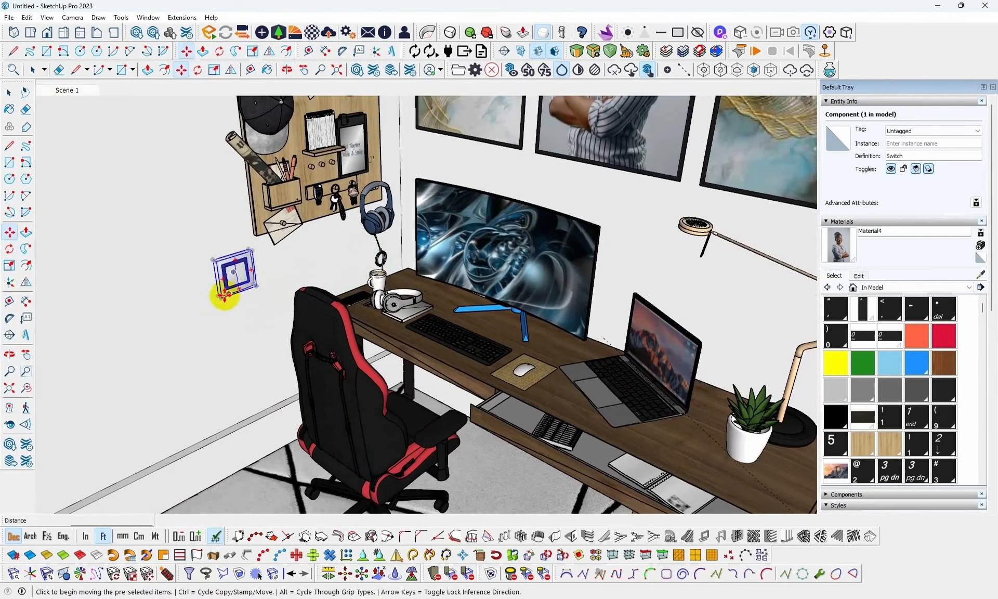
{"action": "middle_click_drag", "start_coordinate": [223, 296], "coordinate": [347, 306]}
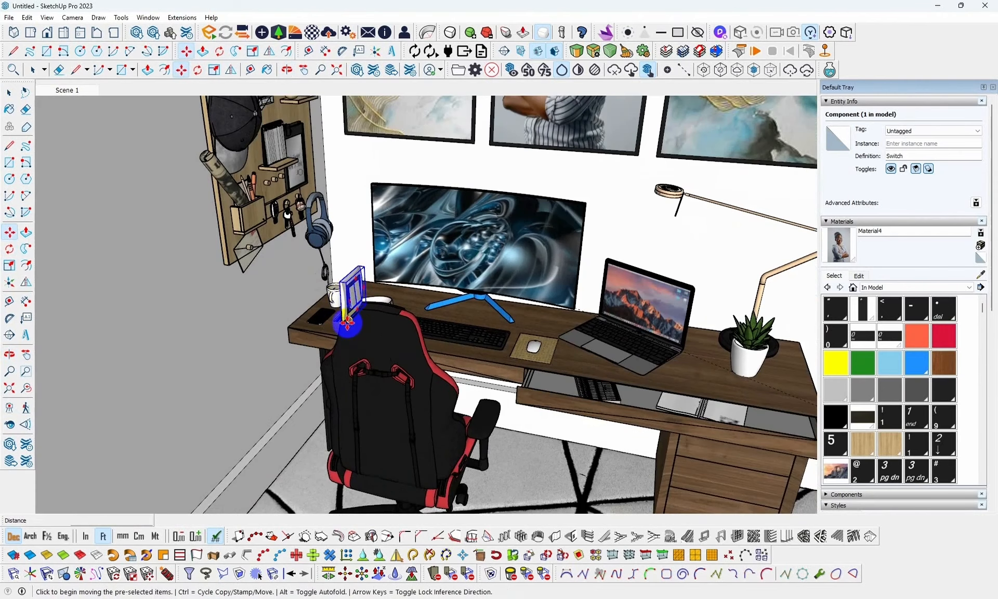
{"action": "left_click", "coordinate": [347, 322]}
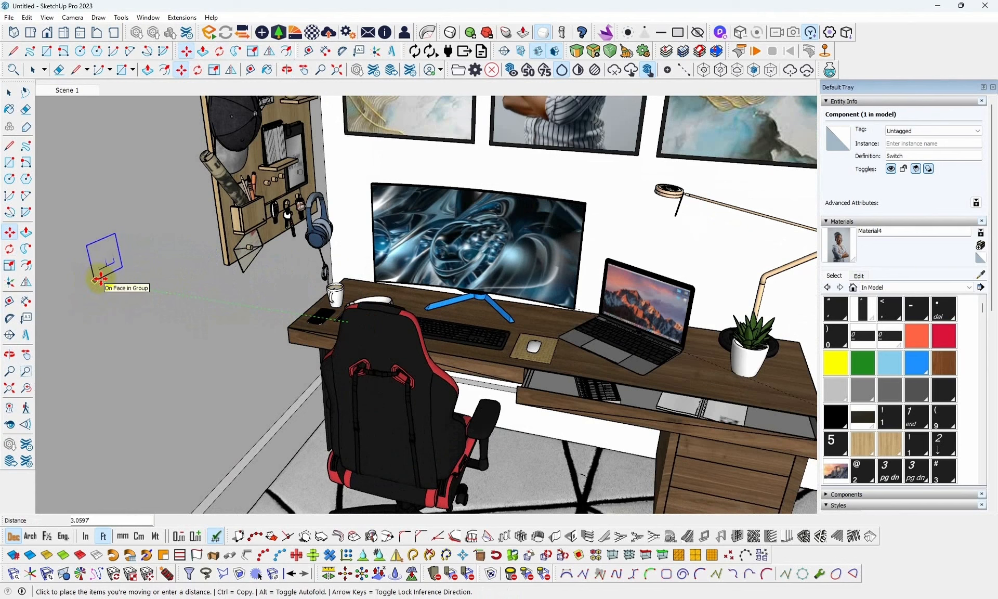
{"action": "left_click", "coordinate": [100, 281]}
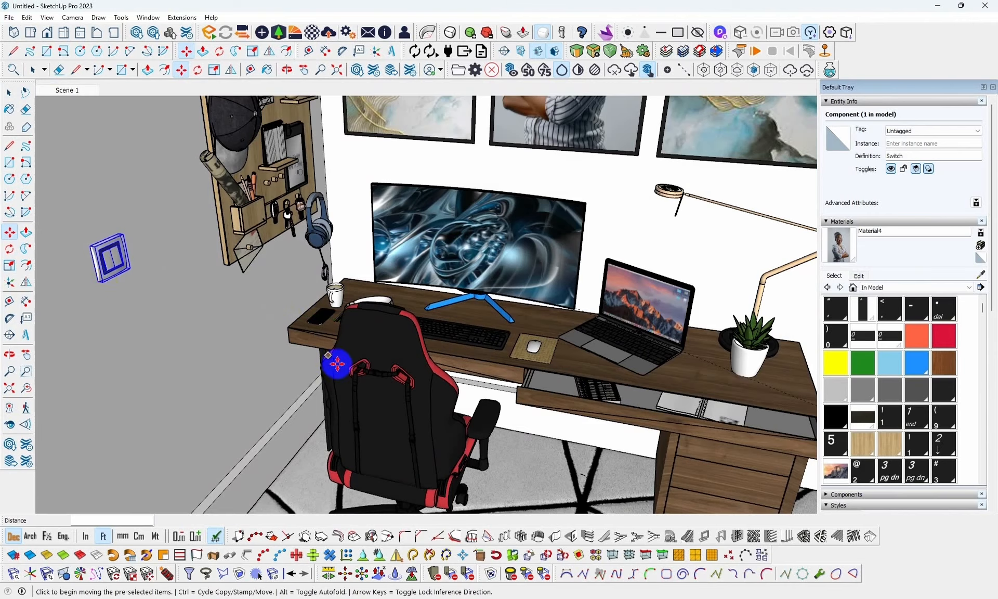
Nudge the switch about 0.01 ft along the green axis toward the wall surface.
{"action": "scroll", "coordinate": [335, 363], "scroll_direction": "down", "scroll_amount": 3}
{"action": "scroll", "coordinate": [202, 284], "scroll_direction": "up", "scroll_amount": 5}
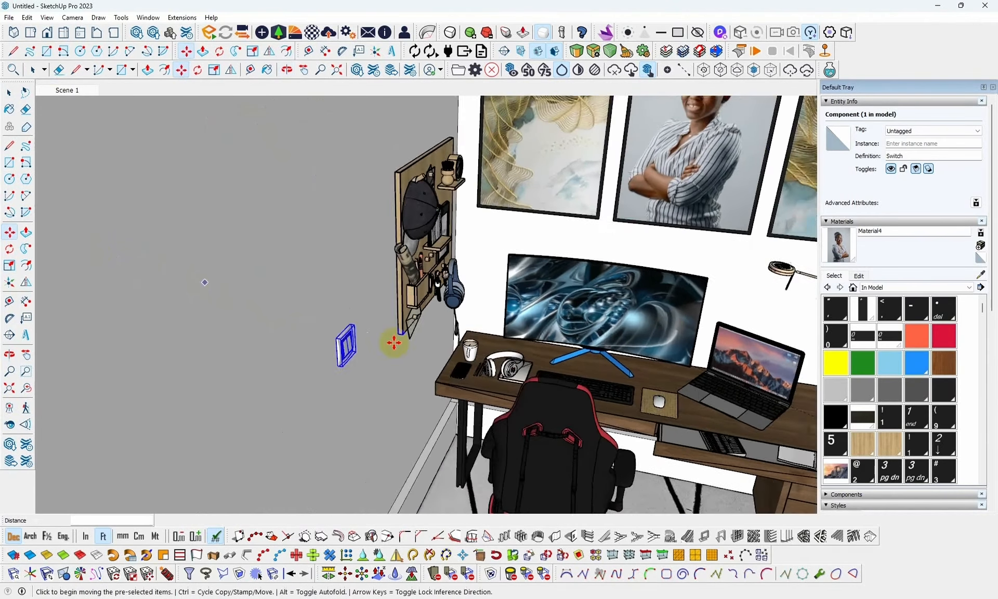
{"action": "left_click_drag", "start_coordinate": [323, 287], "coordinate": [423, 290]}
{"action": "key", "text": "m"}
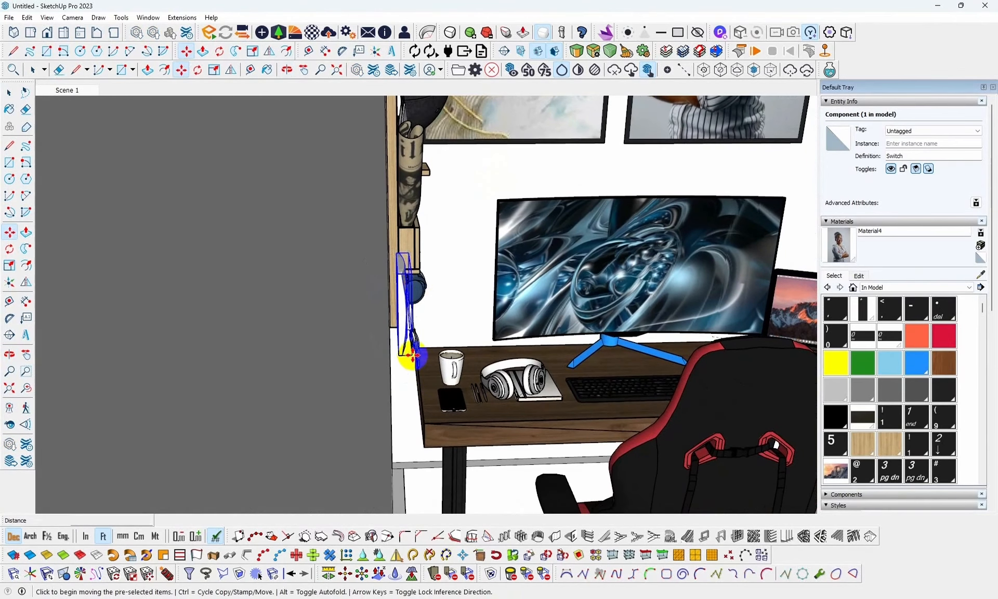
{"action": "left_click", "coordinate": [413, 355]}
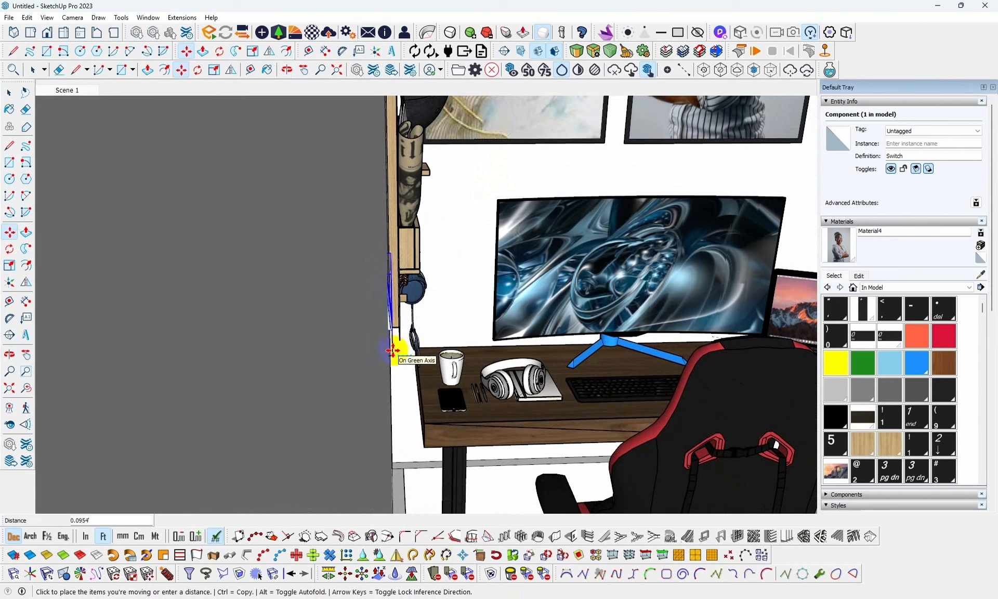
{"action": "left_click", "coordinate": [398, 348]}
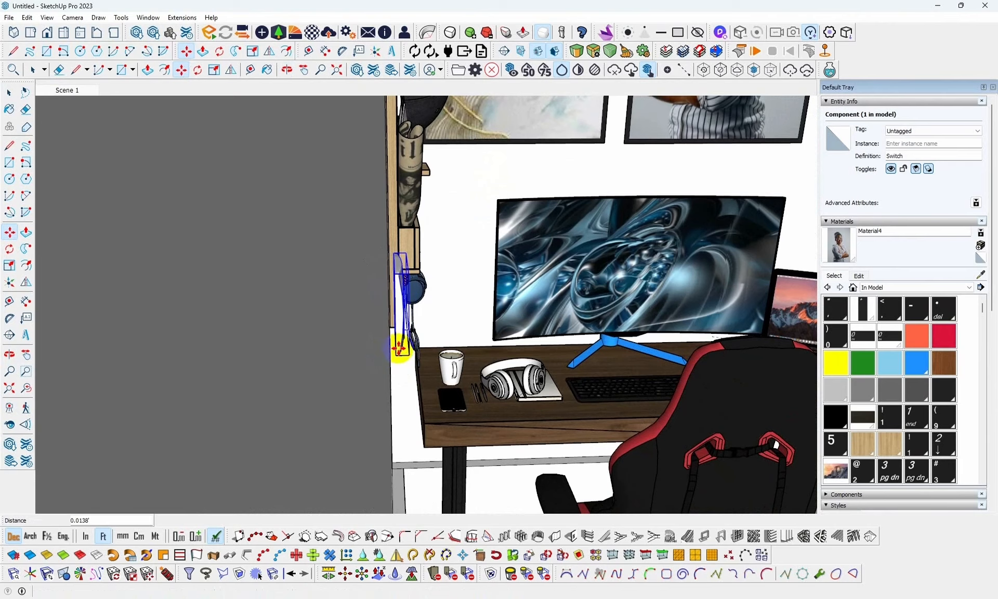
Shift the switch along the wall to just beyond the organizer board's lower corner and clear the selection.
{"action": "middle_click_drag", "start_coordinate": [399, 345], "coordinate": [316, 382]}
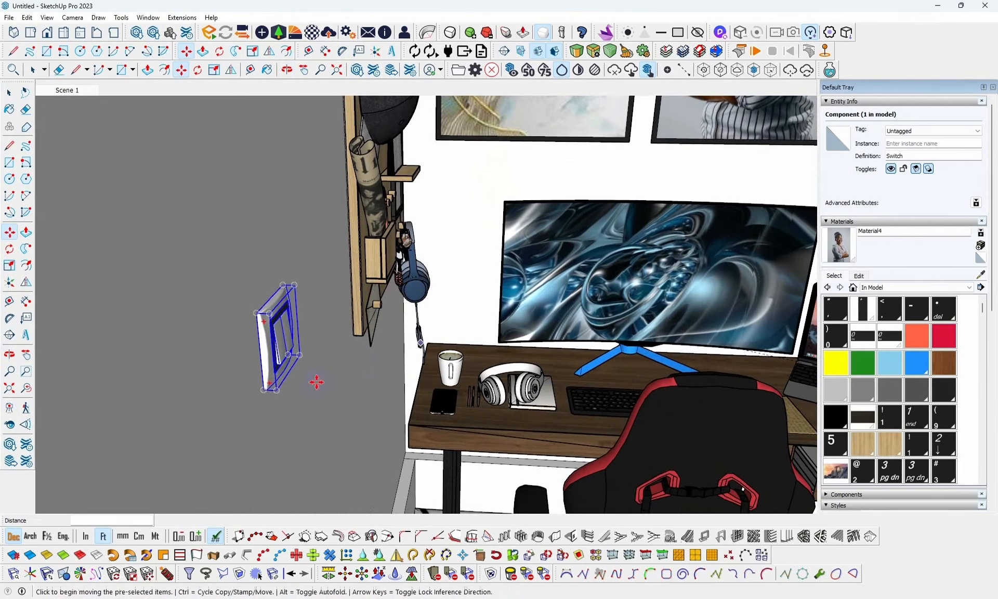
{"action": "left_click", "coordinate": [266, 391]}
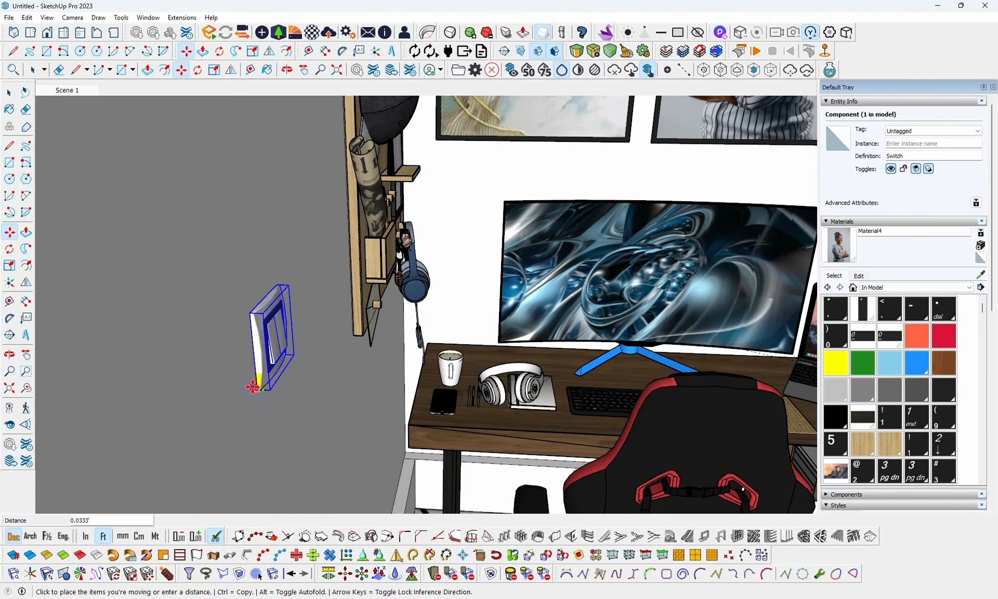
{"action": "middle_click_drag", "start_coordinate": [360, 381], "coordinate": [183, 386]}
{"action": "left_click", "coordinate": [183, 386]}
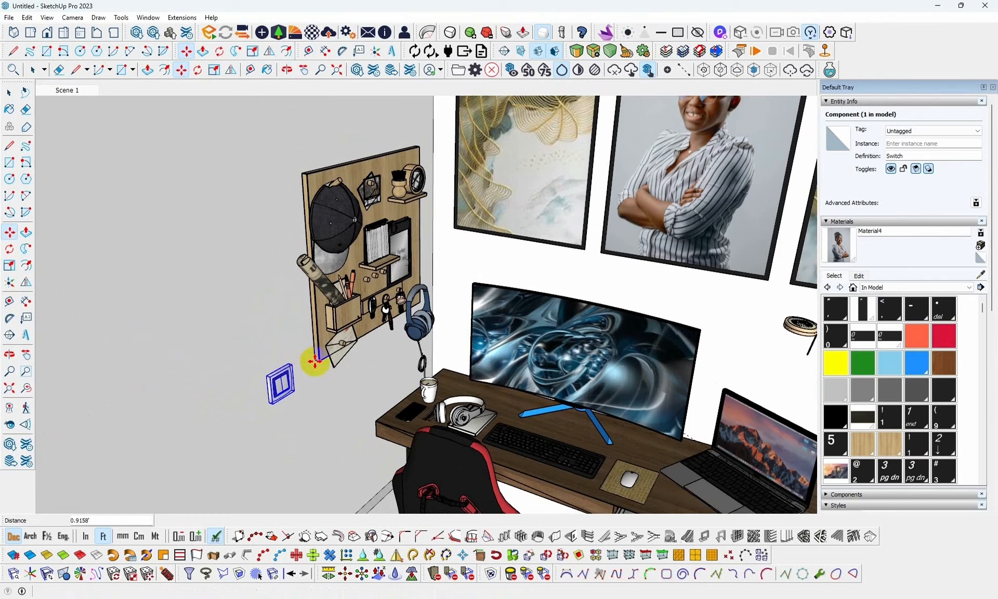
{"action": "middle_click_drag", "start_coordinate": [313, 370], "coordinate": [276, 434]}
{"action": "key", "text": "space"}
{"action": "scroll", "coordinate": [313, 400], "scroll_direction": "down", "scroll_amount": 3}
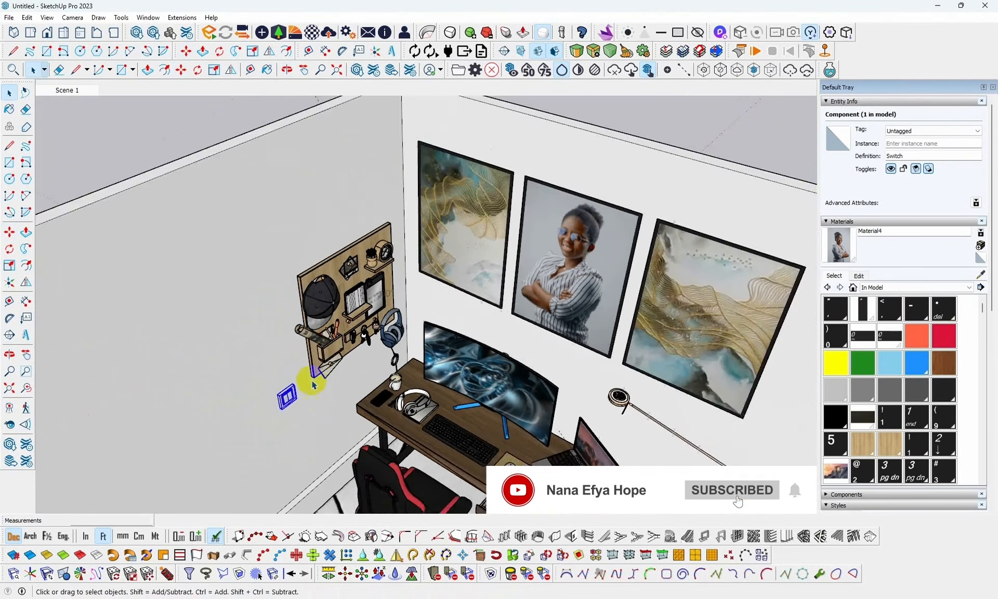
{"action": "scroll", "coordinate": [313, 381], "scroll_direction": "down", "scroll_amount": 4}
{"action": "left_click", "coordinate": [542, 166]}
{"action": "scroll", "coordinate": [384, 196], "scroll_direction": "down", "scroll_amount": 4}
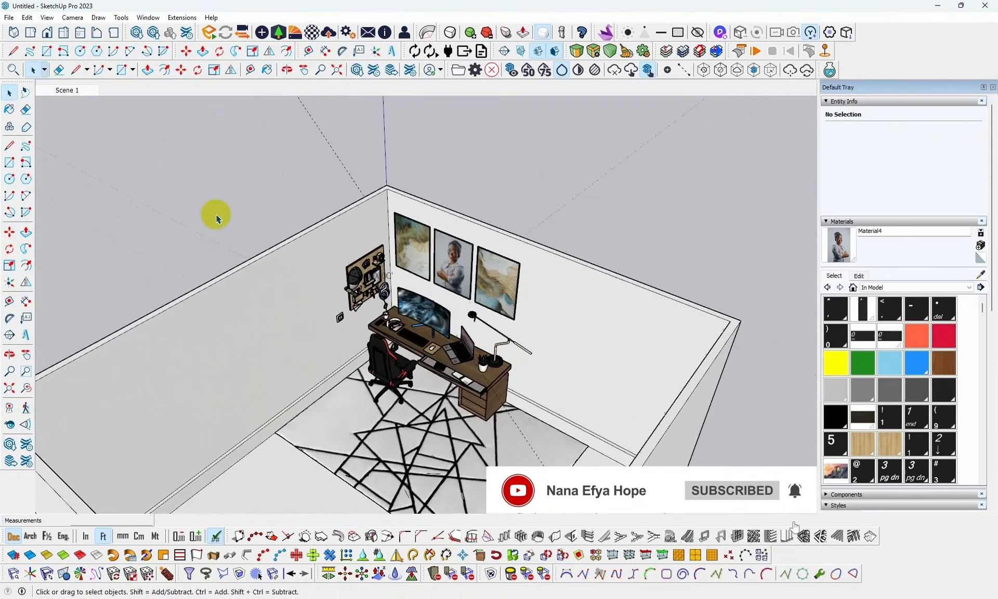
{"action": "middle_click_drag", "start_coordinate": [217, 219], "coordinate": [488, 327]}
{"action": "key", "text": "space"}
{"action": "scroll", "coordinate": [488, 327], "scroll_direction": "down", "scroll_amount": 4}
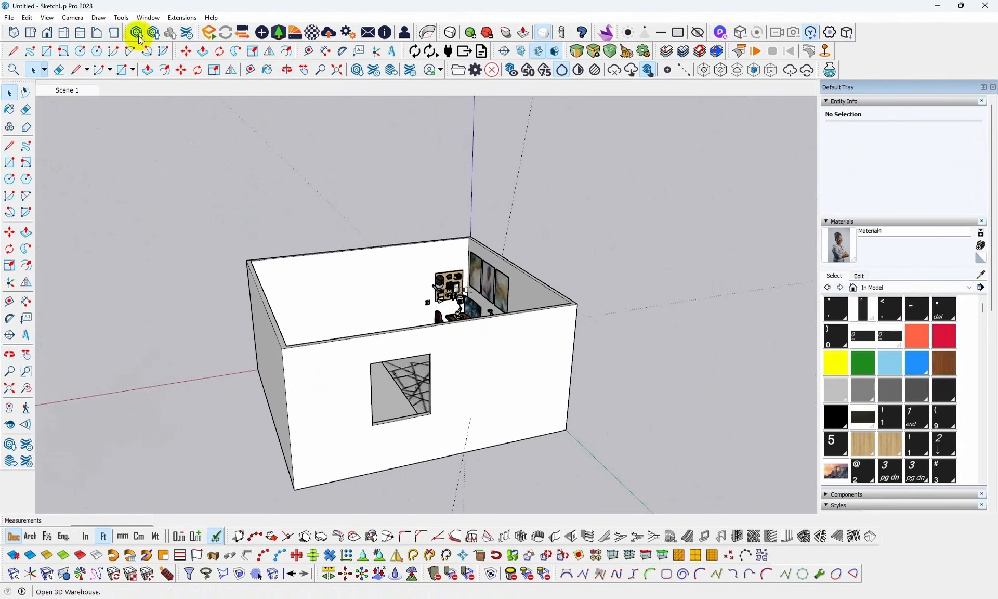
Search 3D Warehouse for "window" models.
{"action": "left_click", "coordinate": [138, 34]}
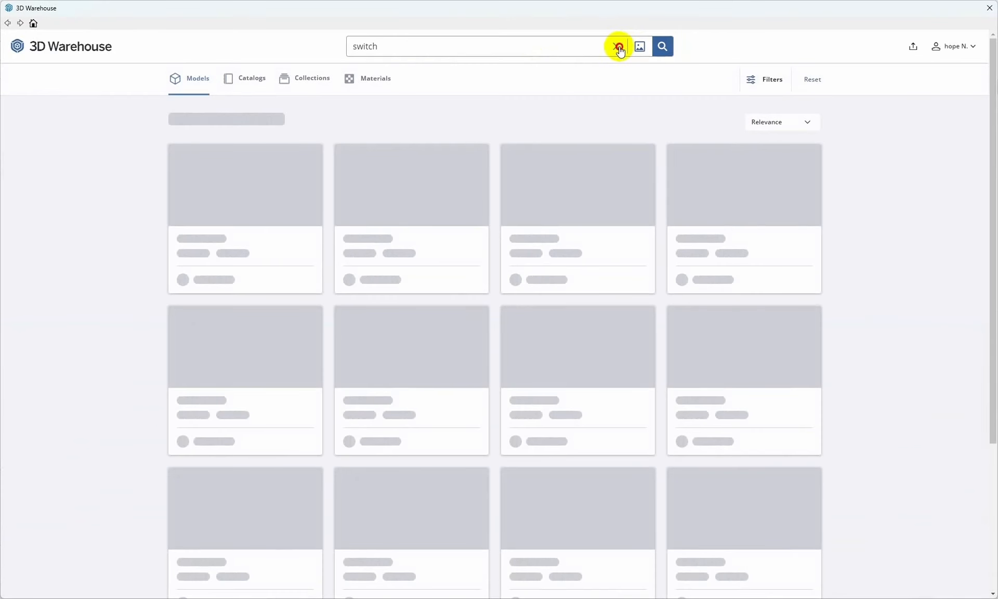
{"action": "left_click", "coordinate": [619, 48]}
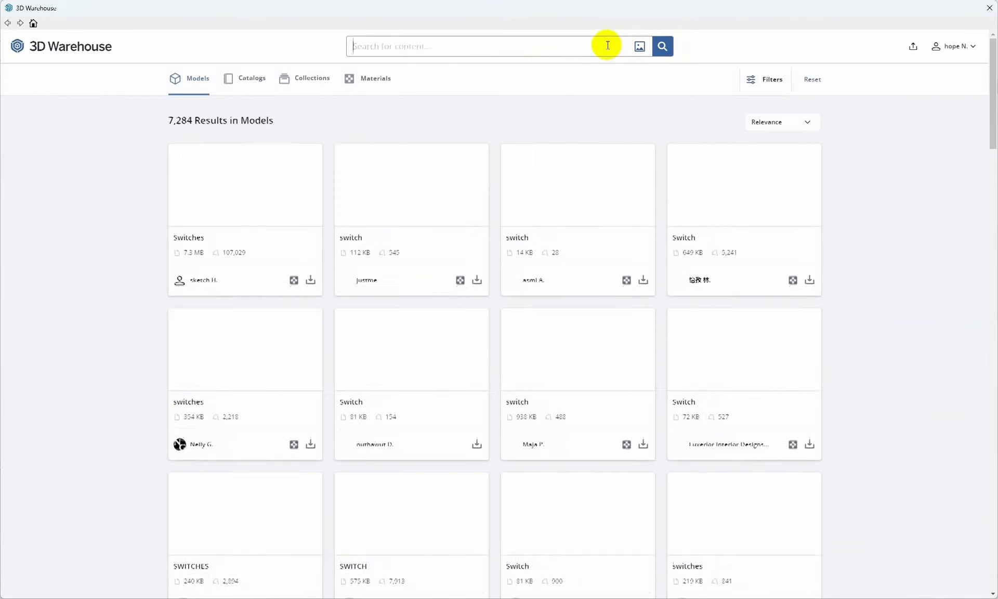
{"action": "type", "text": "w"}
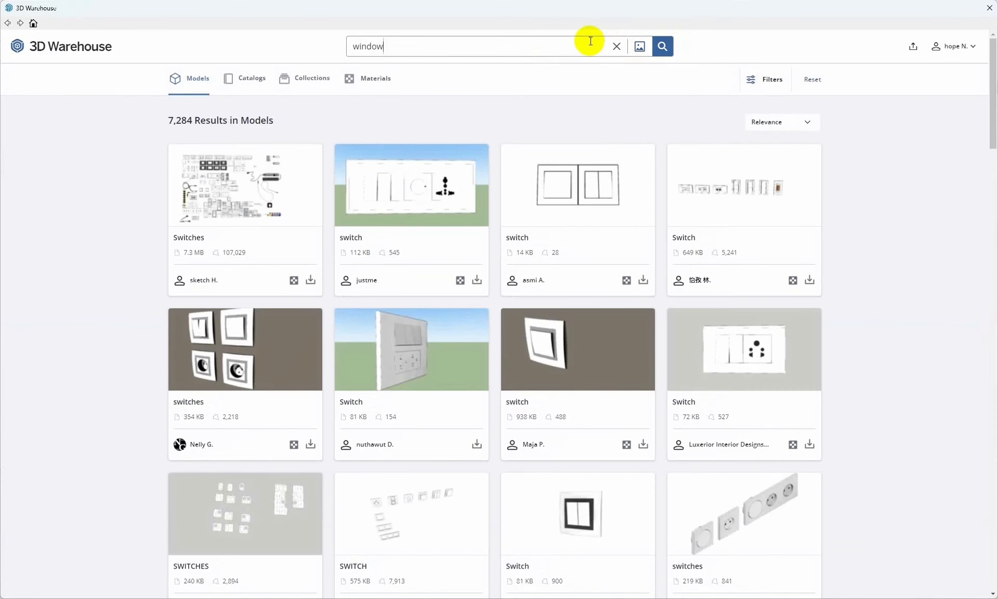
{"action": "type", "text": "indow"}
{"action": "key", "text": "Return"}
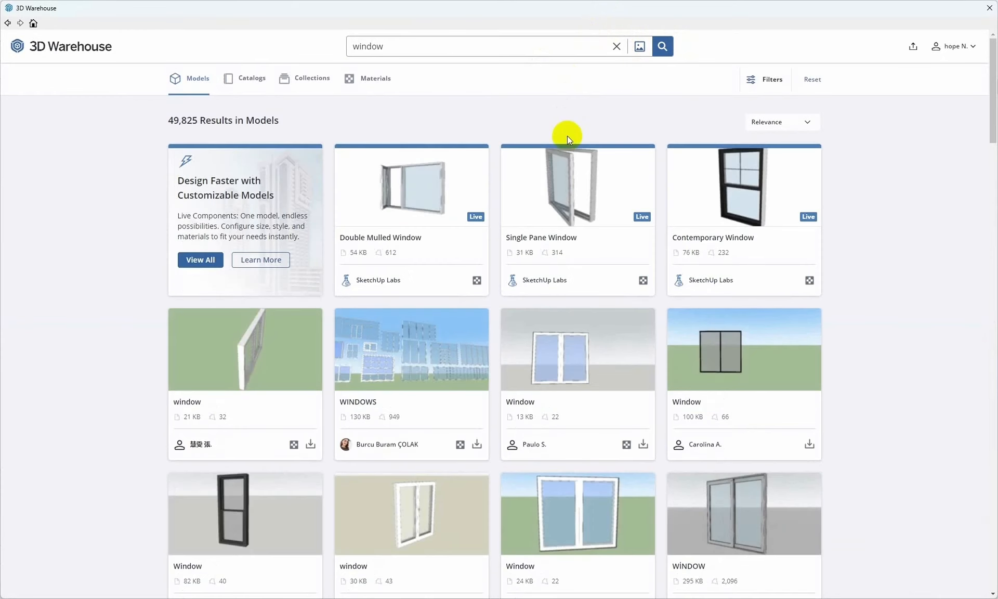
Load the 60 KB white double-casement window with a dark sill directly into the model and place it near the wall opening.
{"action": "scroll", "coordinate": [580, 216], "scroll_direction": "down", "scroll_amount": 4}
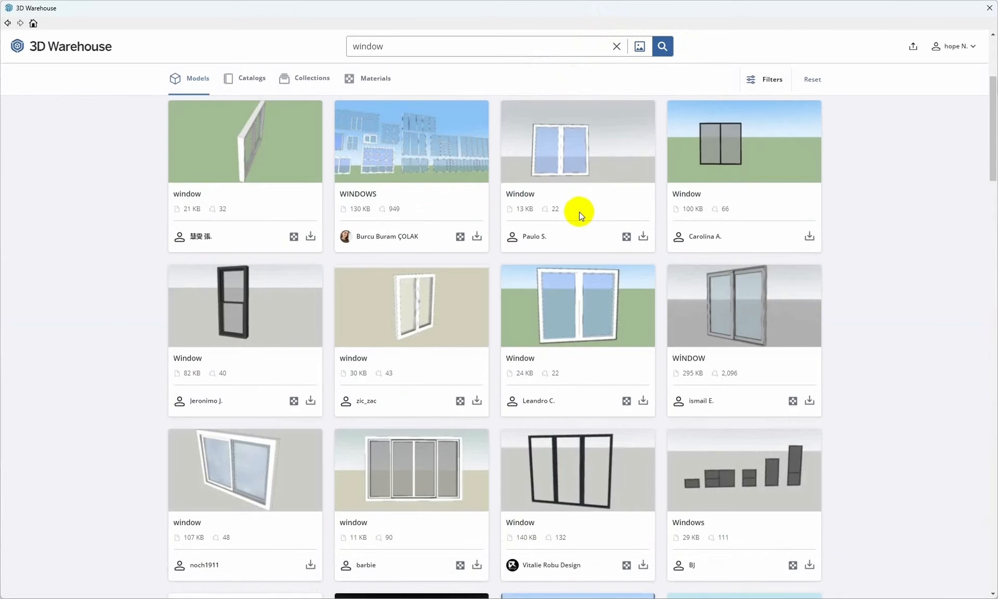
{"action": "scroll", "coordinate": [579, 211], "scroll_direction": "down", "scroll_amount": 7}
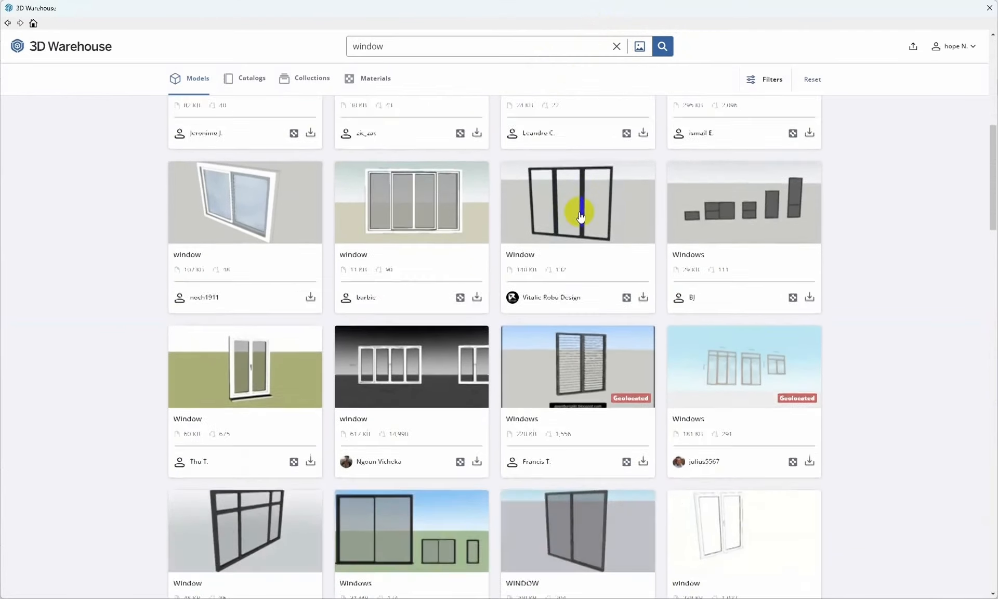
{"action": "scroll", "coordinate": [579, 211], "scroll_direction": "down", "scroll_amount": 10}
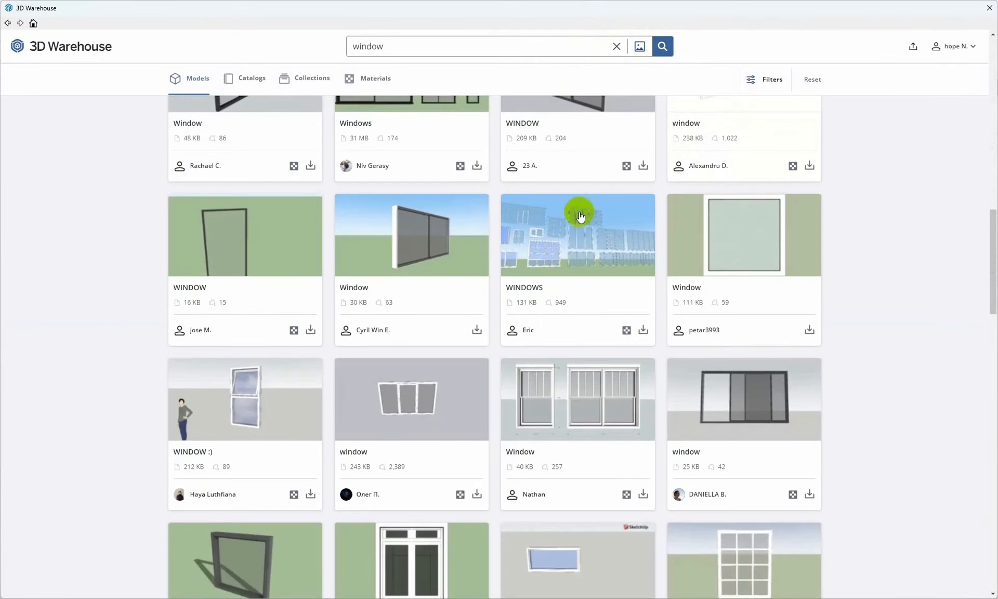
{"action": "scroll", "coordinate": [581, 216], "scroll_direction": "down", "scroll_amount": 2}
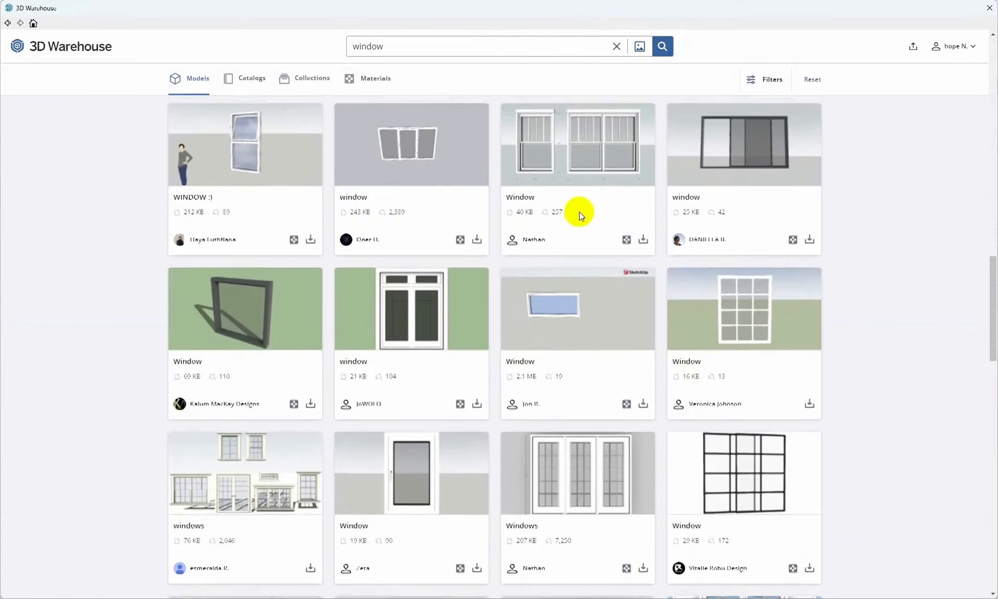
{"action": "scroll", "coordinate": [581, 215], "scroll_direction": "up", "scroll_amount": 6}
{"action": "scroll", "coordinate": [579, 211], "scroll_direction": "up", "scroll_amount": 7}
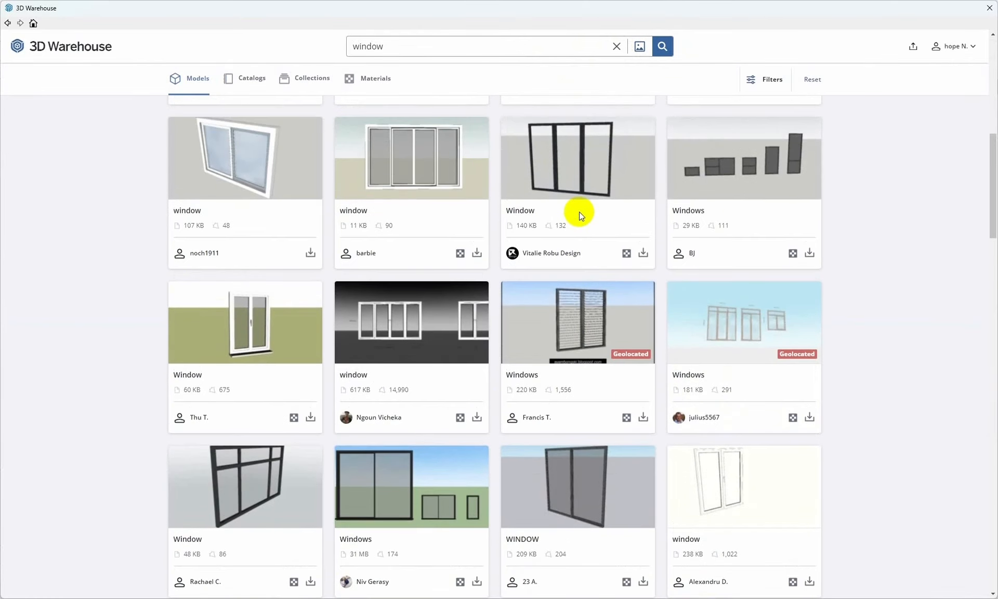
{"action": "scroll", "coordinate": [579, 211], "scroll_direction": "down", "scroll_amount": 20}
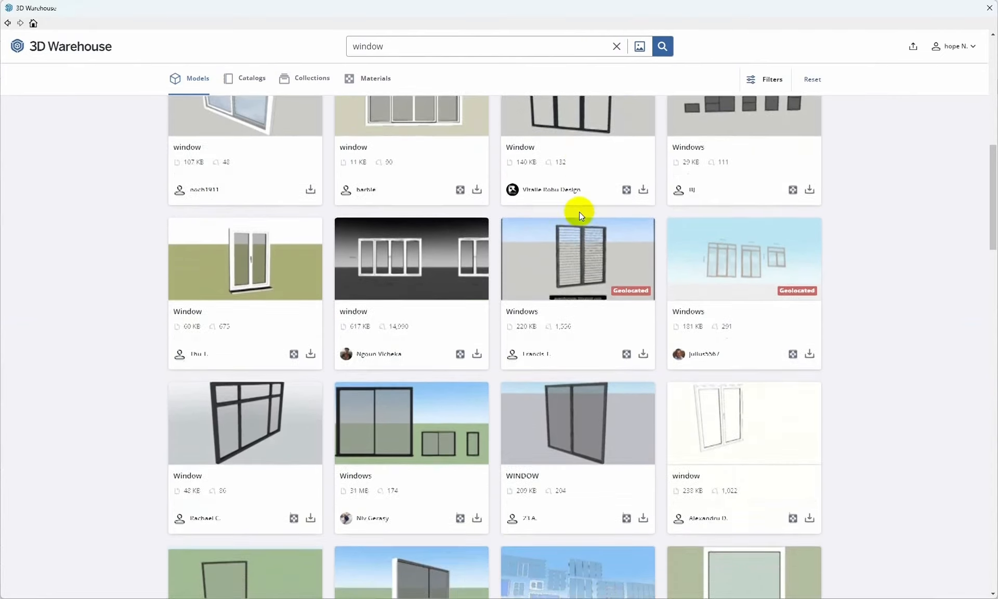
{"action": "scroll", "coordinate": [579, 213], "scroll_direction": "down", "scroll_amount": 11}
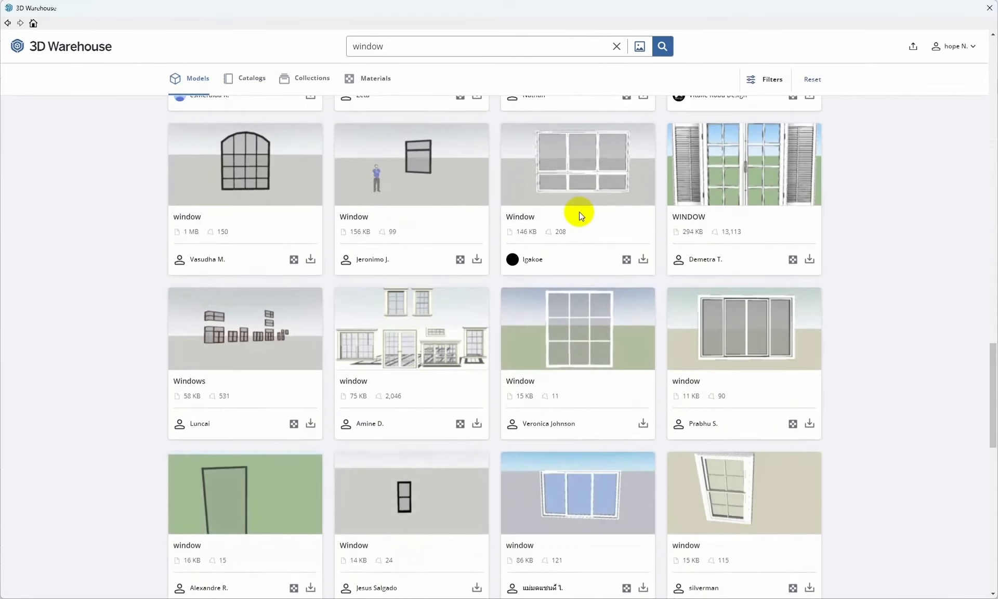
{"action": "scroll", "coordinate": [580, 217], "scroll_direction": "down", "scroll_amount": 6}
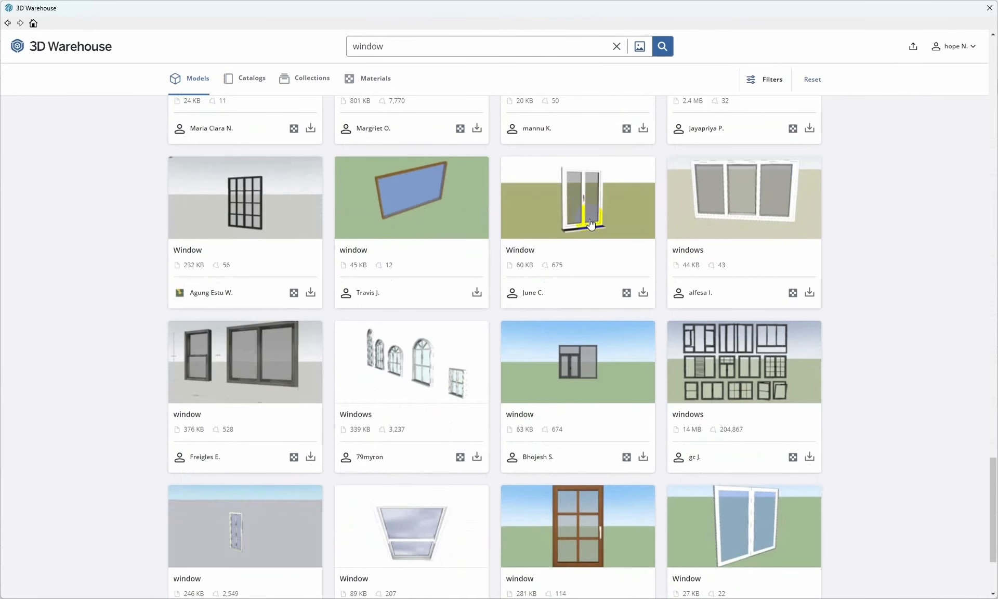
{"action": "scroll", "coordinate": [591, 224], "scroll_direction": "down", "scroll_amount": 3}
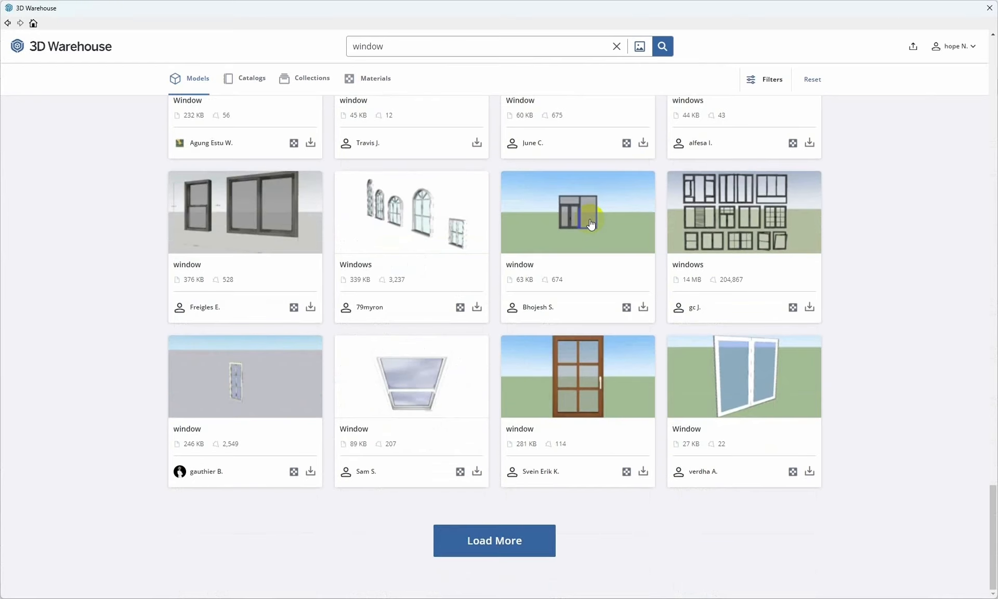
{"action": "scroll", "coordinate": [590, 223], "scroll_direction": "up", "scroll_amount": 2}
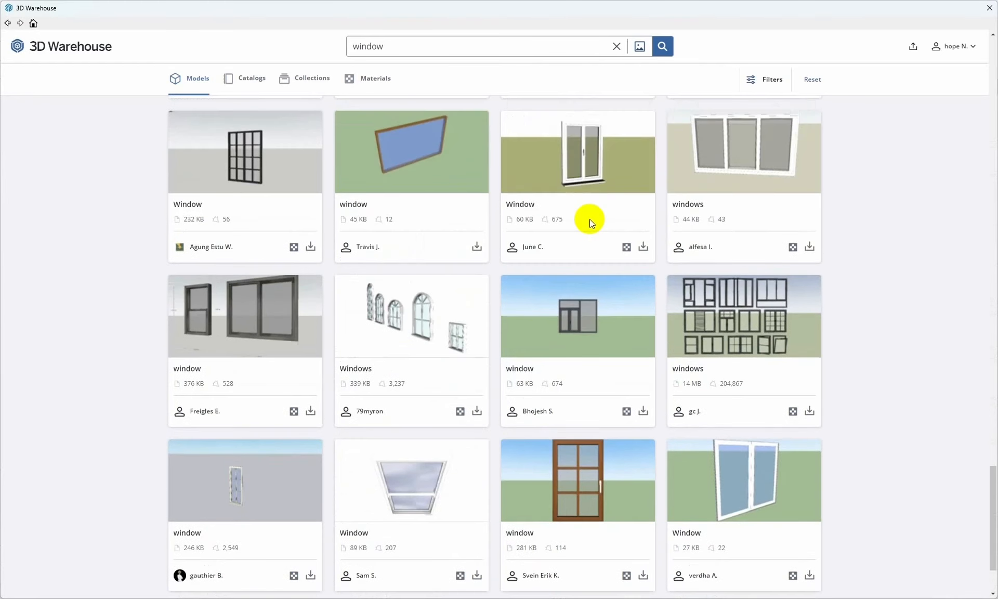
{"action": "scroll", "coordinate": [590, 219], "scroll_direction": "up", "scroll_amount": 2}
{"action": "left_click", "coordinate": [643, 350]}
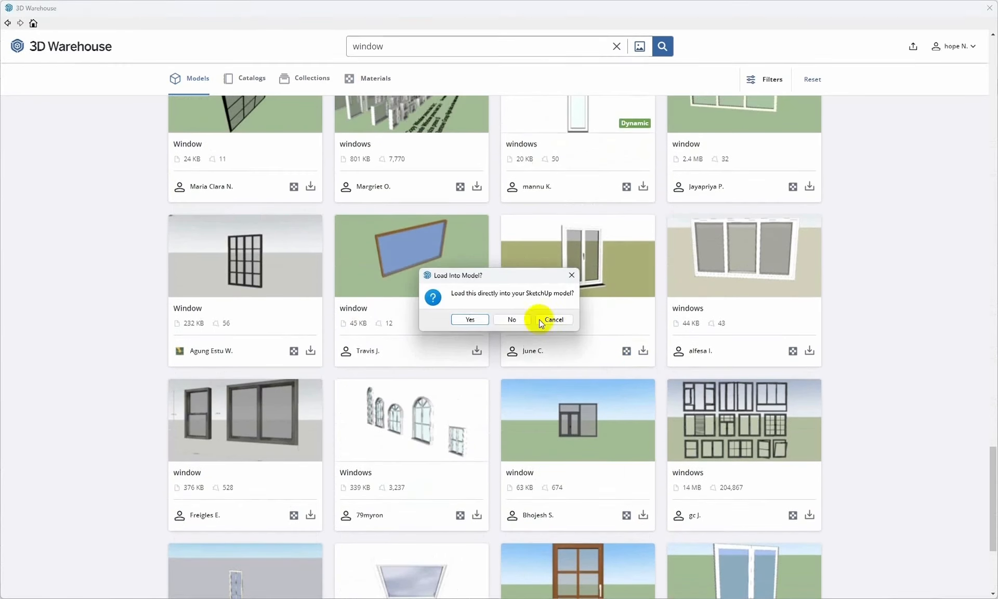
{"action": "left_click", "coordinate": [470, 319]}
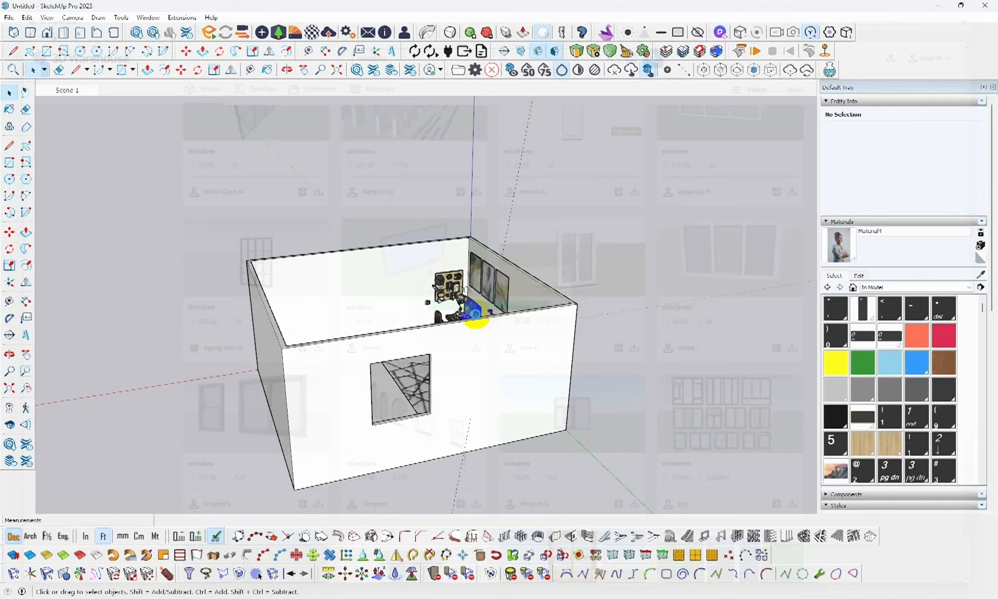
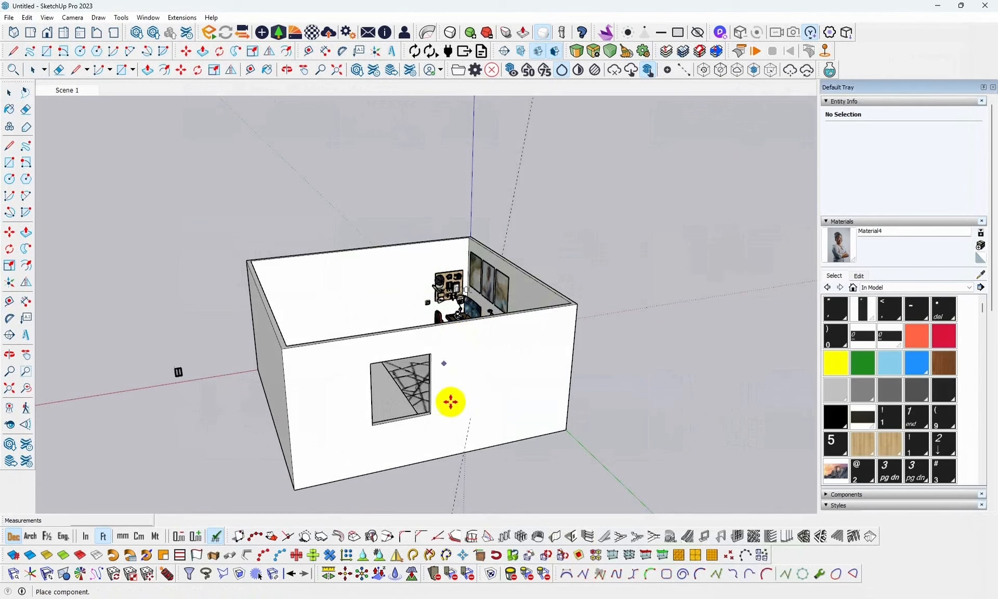
{"action": "left_click", "coordinate": [589, 374]}
Scale the inserted window up uniformly by about 6.64.
{"action": "scroll", "coordinate": [417, 386], "scroll_direction": "up", "scroll_amount": 7}
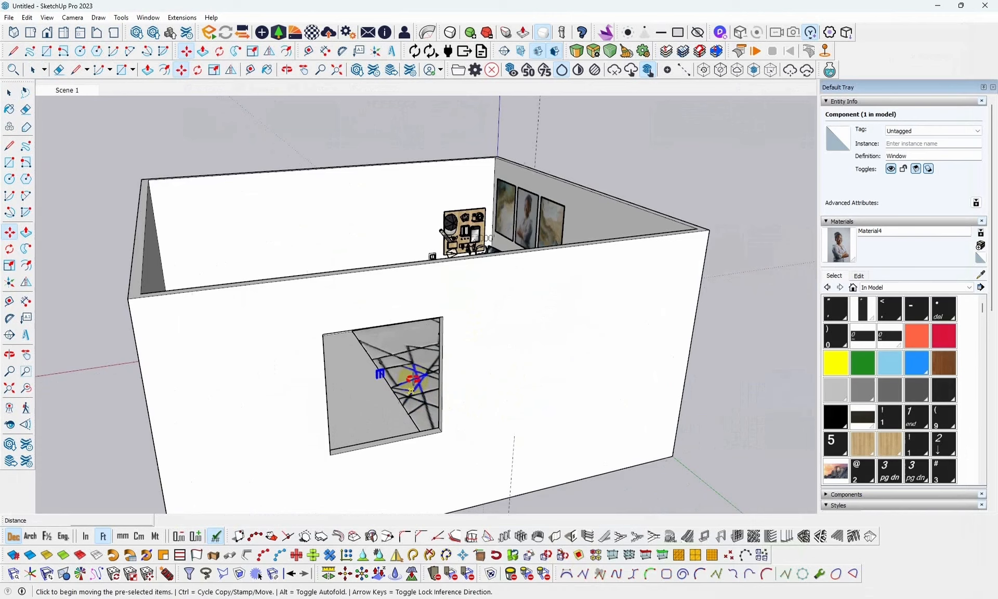
{"action": "key", "text": "s"}
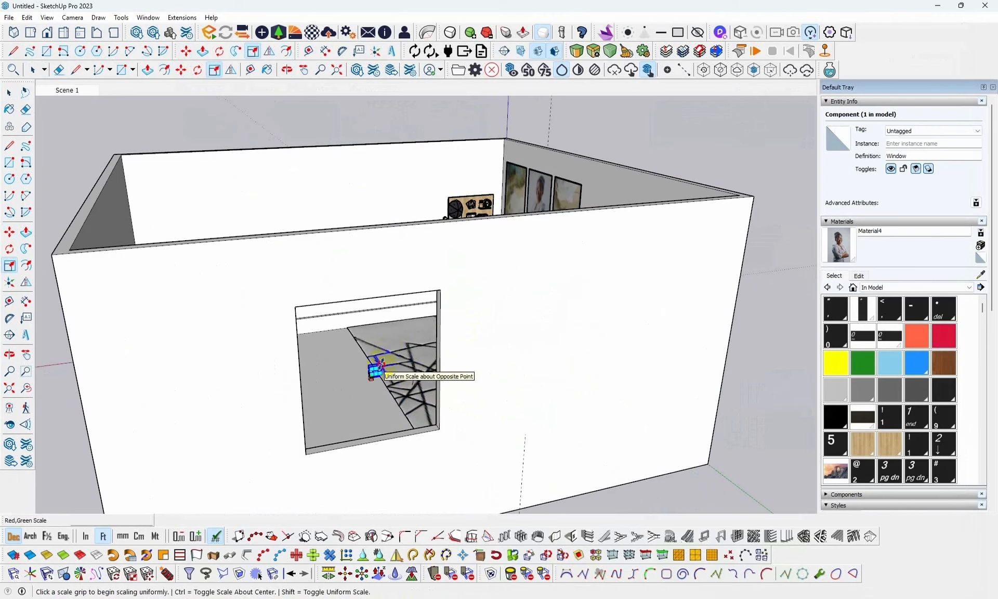
{"action": "left_click_drag", "start_coordinate": [381, 359], "coordinate": [423, 300]}
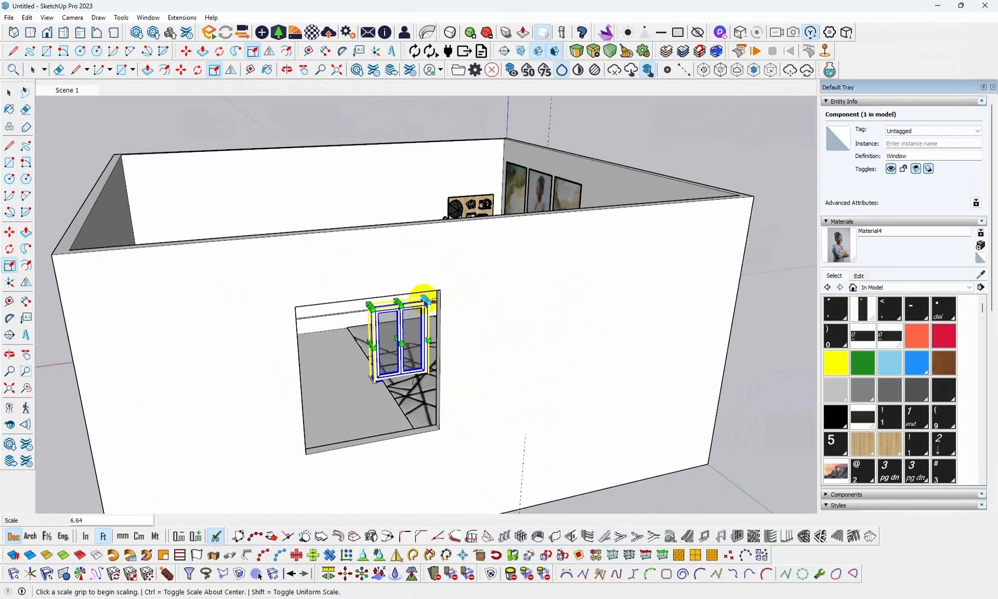
Move the window about 12.63 ft by its lower corner to the lower corner of the wall opening.
{"action": "key", "text": "m"}
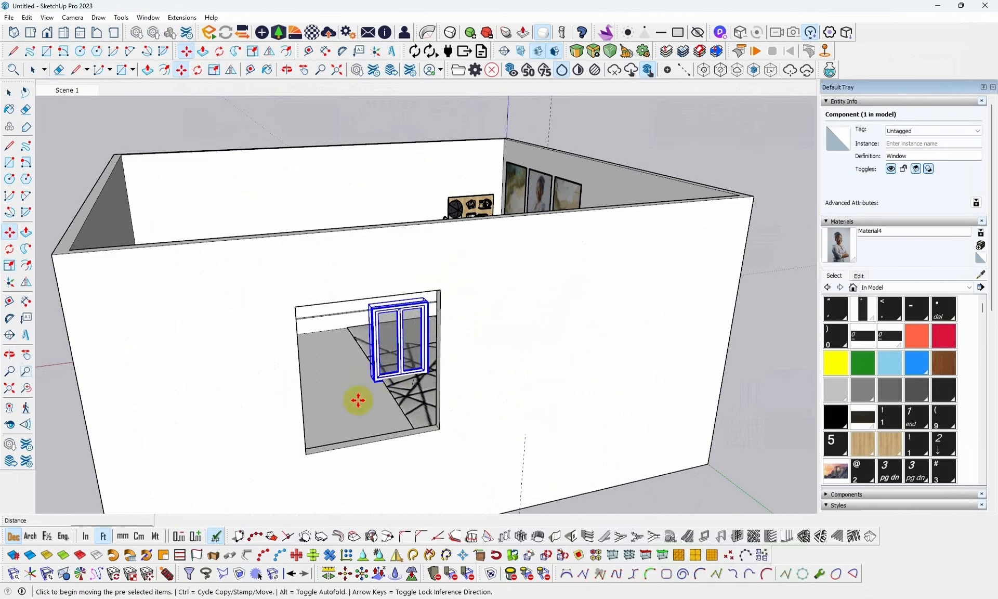
{"action": "left_click", "coordinate": [373, 379]}
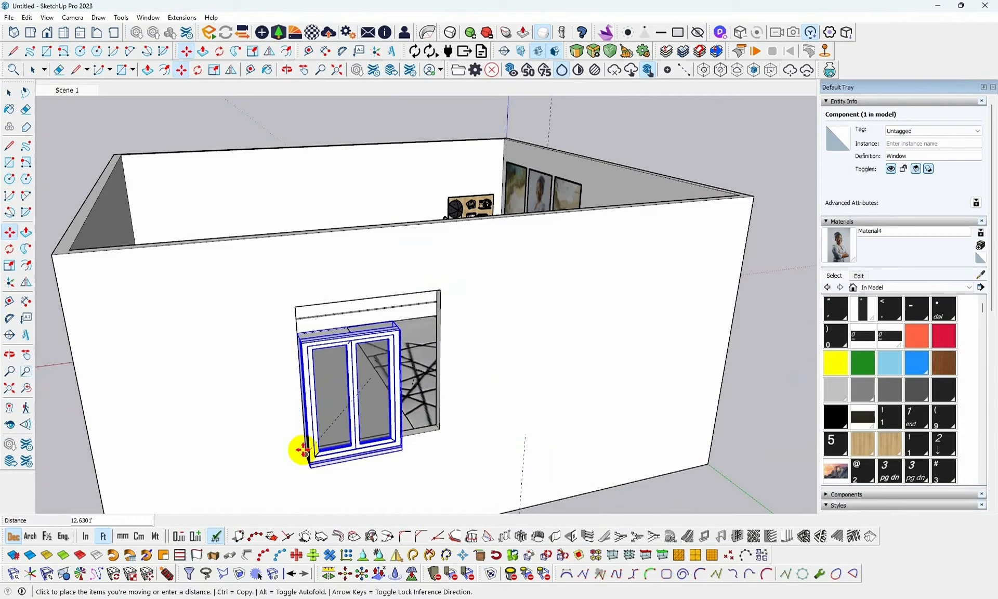
{"action": "left_click", "coordinate": [303, 451]}
Move the window inward by its lower outer corner so that corner meets the outer corner of the wall opening.
{"action": "middle_click_drag", "start_coordinate": [383, 446], "coordinate": [434, 380]}
{"action": "scroll", "coordinate": [462, 309], "scroll_direction": "up", "scroll_amount": 2}
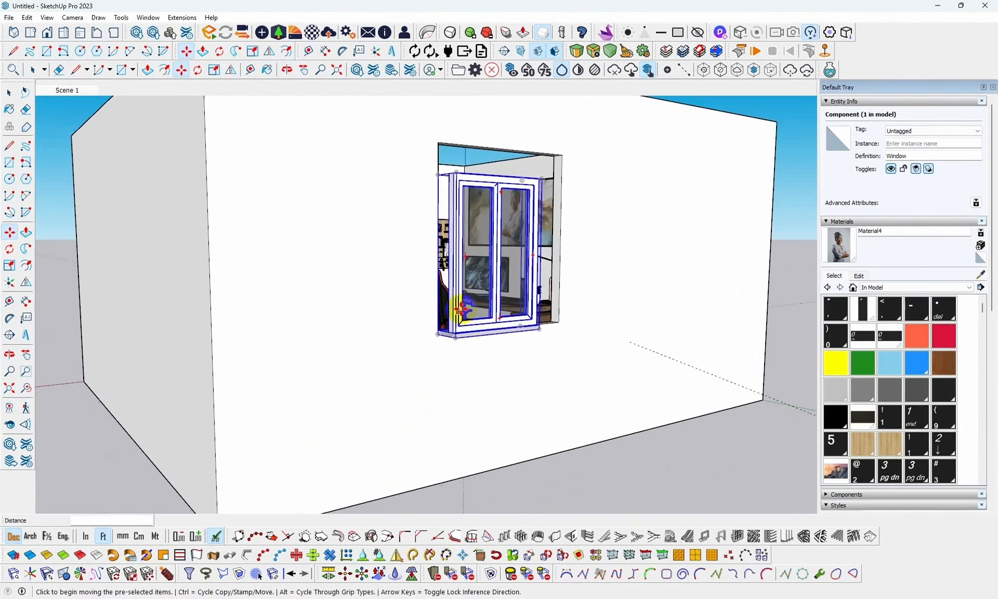
{"action": "middle_click_drag", "start_coordinate": [462, 309], "coordinate": [488, 473]}
{"action": "scroll", "coordinate": [477, 494], "scroll_direction": "up", "scroll_amount": 5}
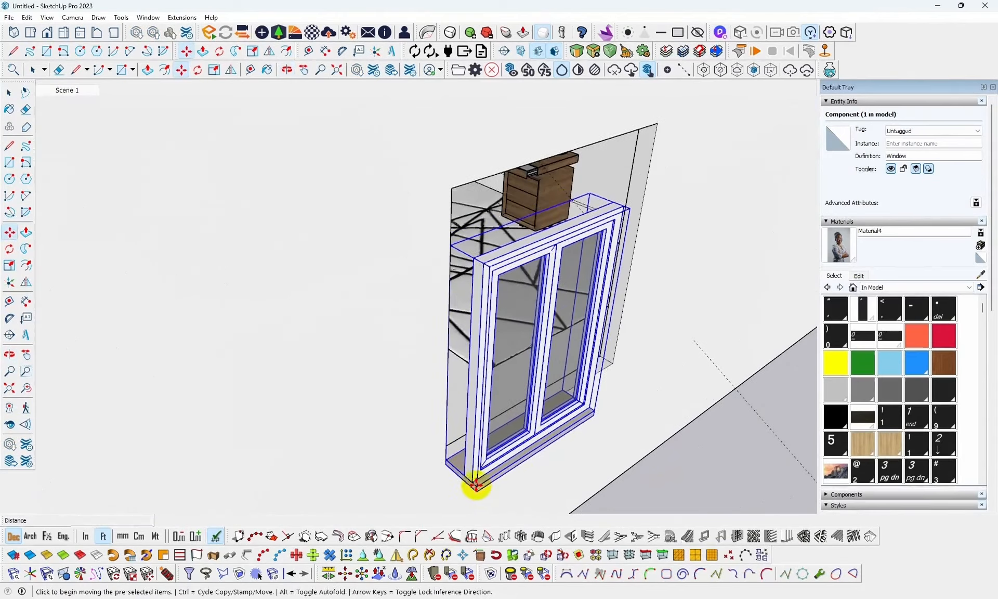
{"action": "left_click", "coordinate": [476, 485]}
{"action": "left_click", "coordinate": [446, 462]}
{"action": "middle_click_drag", "start_coordinate": [537, 422], "coordinate": [438, 453]}
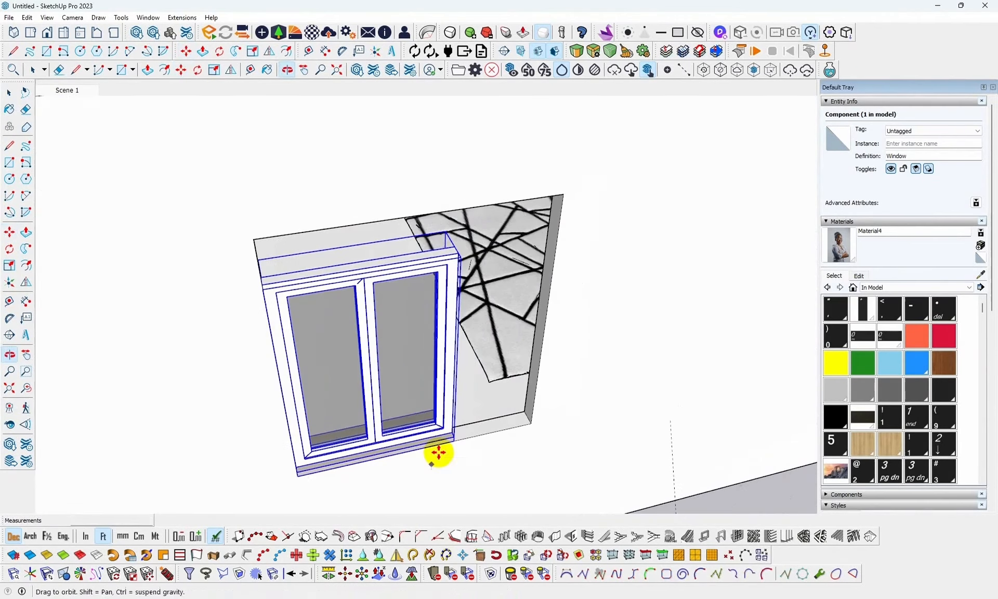
Scale the window uniformly from its upper corner until it reaches the top edge of the wall opening.
{"action": "key", "text": "s"}
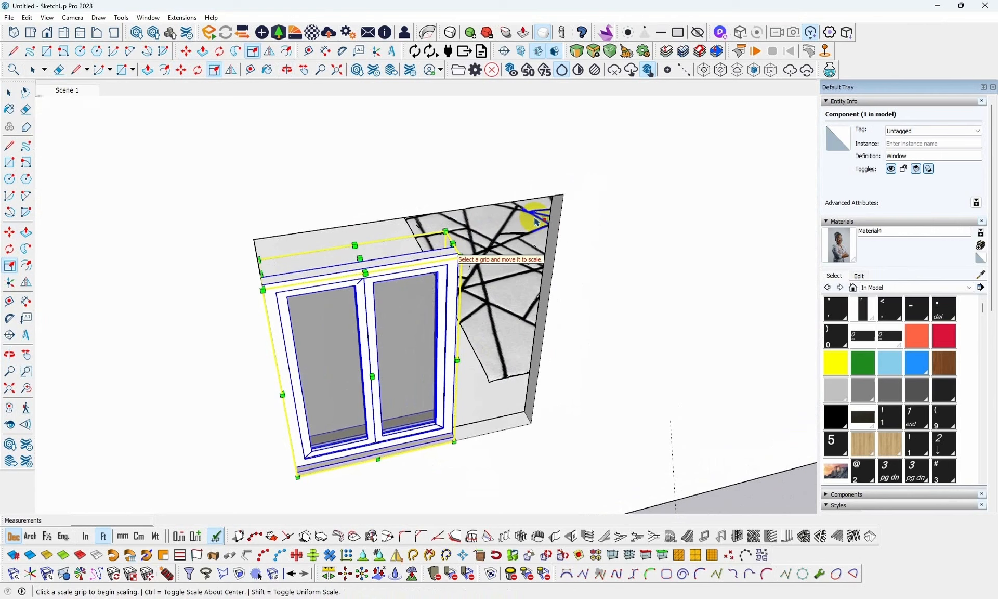
{"action": "left_click", "coordinate": [460, 255]}
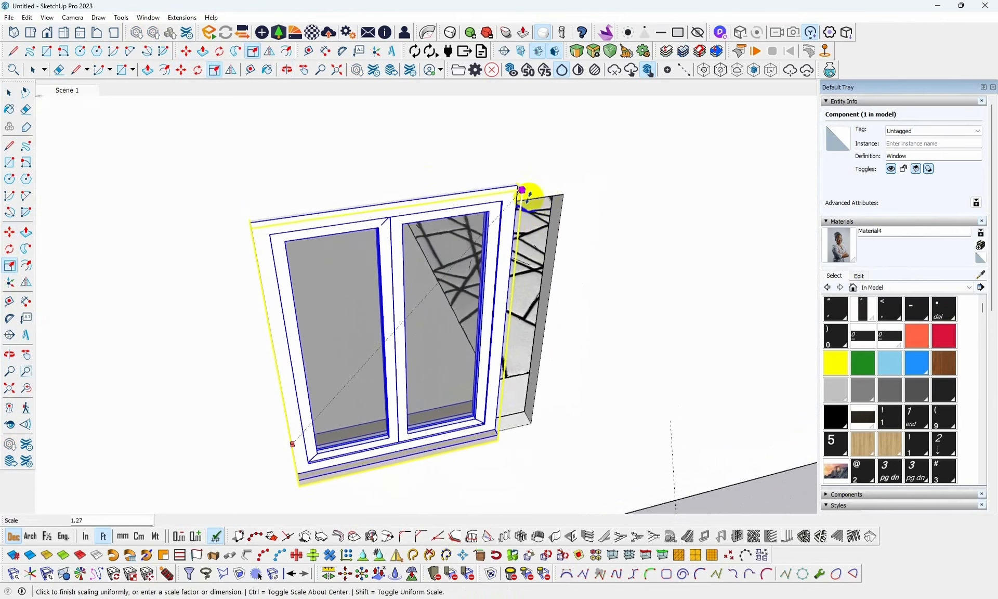
{"action": "middle_click_drag", "start_coordinate": [528, 189], "coordinate": [475, 211]}
{"action": "left_click", "coordinate": [456, 184]}
{"action": "scroll", "coordinate": [374, 422], "scroll_direction": "up", "scroll_amount": 3}
{"action": "scroll", "coordinate": [499, 304], "scroll_direction": "down", "scroll_amount": 3}
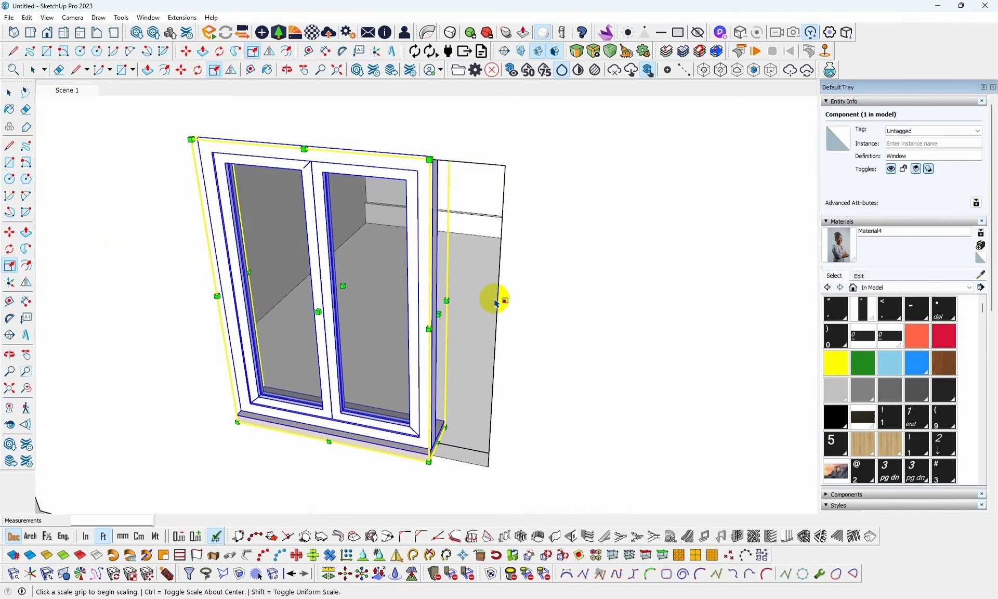
Stretch the window along the red axis by about 1.26 to fill the width of the wall opening.
{"action": "middle_click_drag", "start_coordinate": [494, 296], "coordinate": [480, 316]}
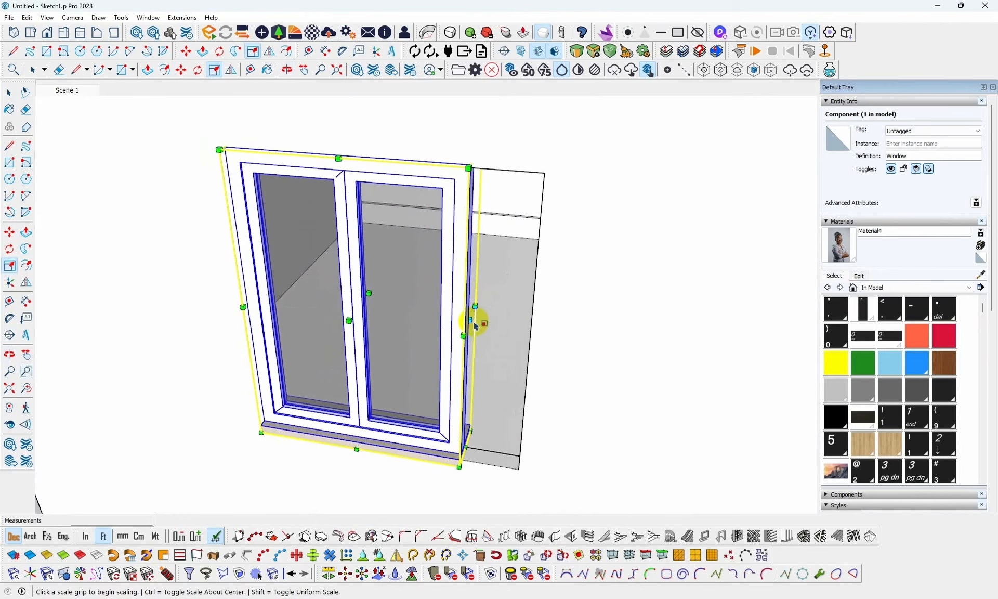
{"action": "left_click", "coordinate": [469, 321]}
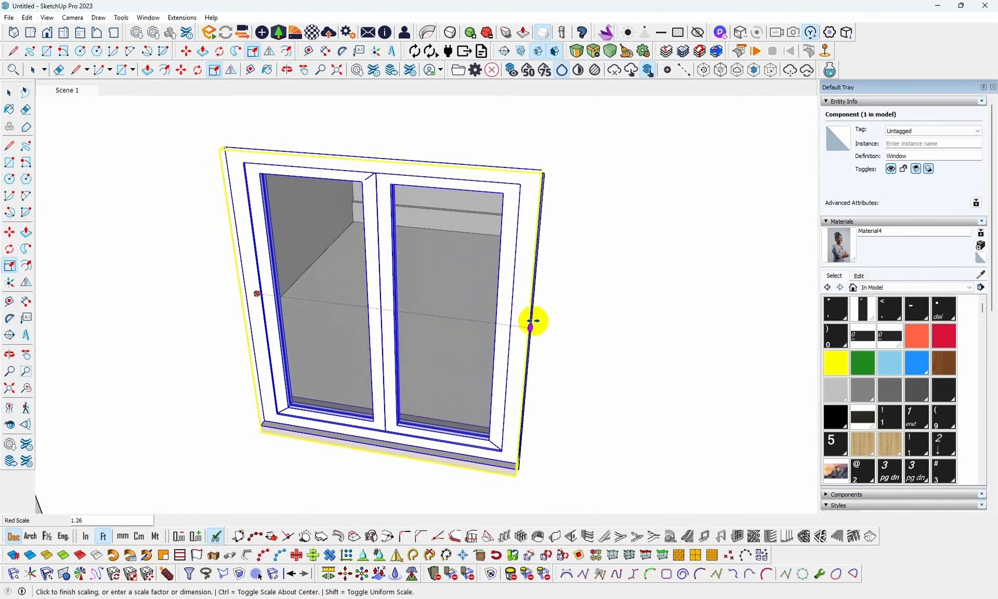
{"action": "left_click", "coordinate": [533, 327]}
Open the window component and its nested group for editing and delete the interior sill.
{"action": "middle_click_drag", "start_coordinate": [452, 330], "coordinate": [728, 323]}
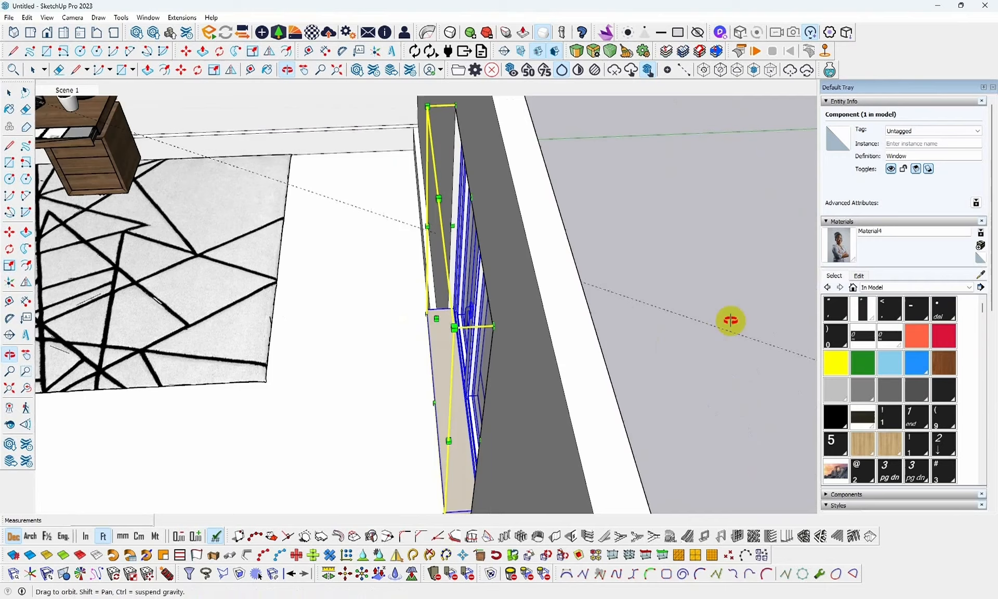
{"action": "key", "text": "s"}
{"action": "middle_click_drag", "start_coordinate": [356, 358], "coordinate": [476, 333]}
{"action": "key", "text": "space"}
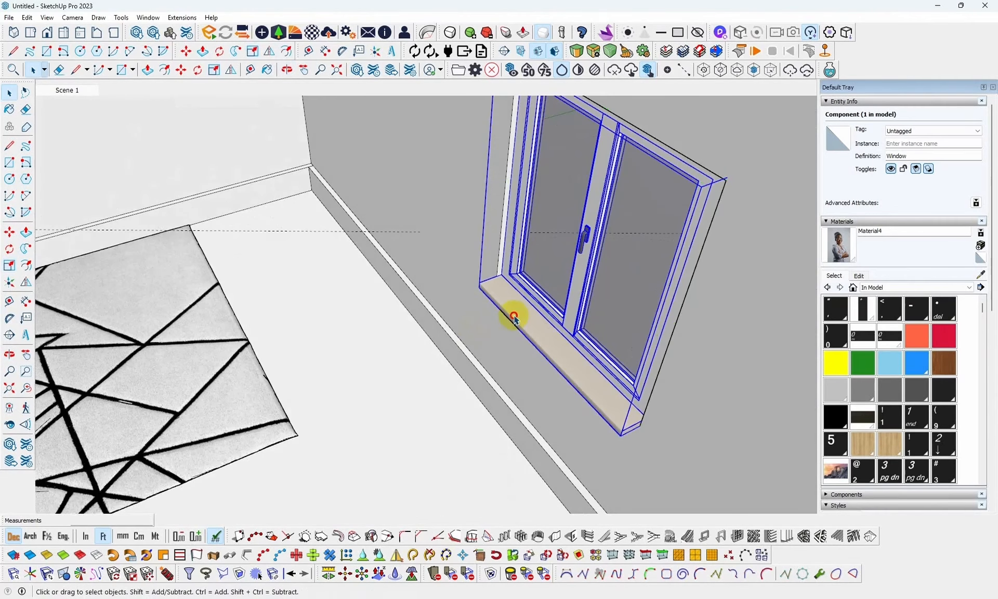
{"action": "double_click", "coordinate": [514, 316]}
{"action": "double_click", "coordinate": [513, 322]}
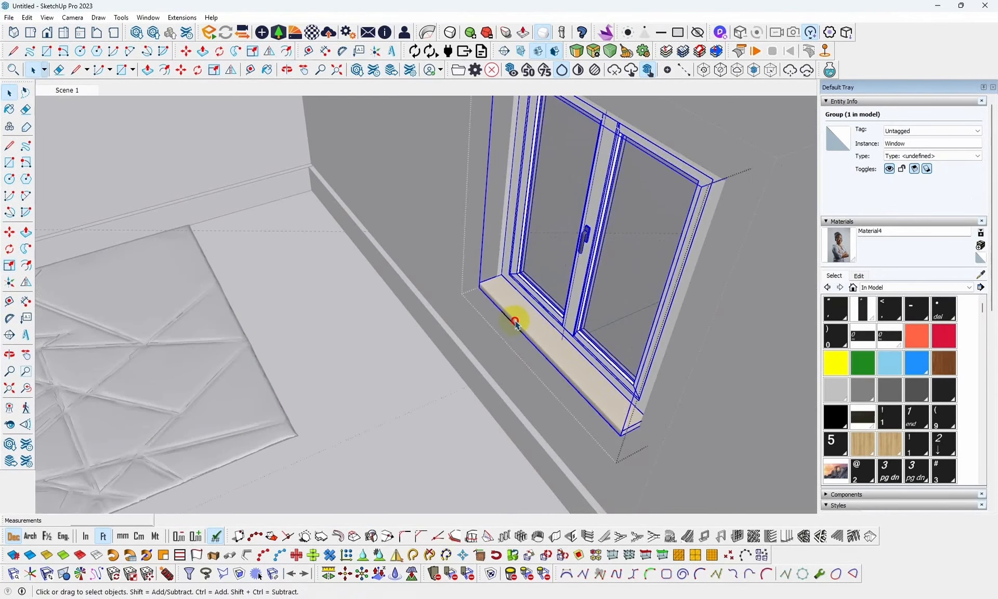
{"action": "key", "text": "Delete"}
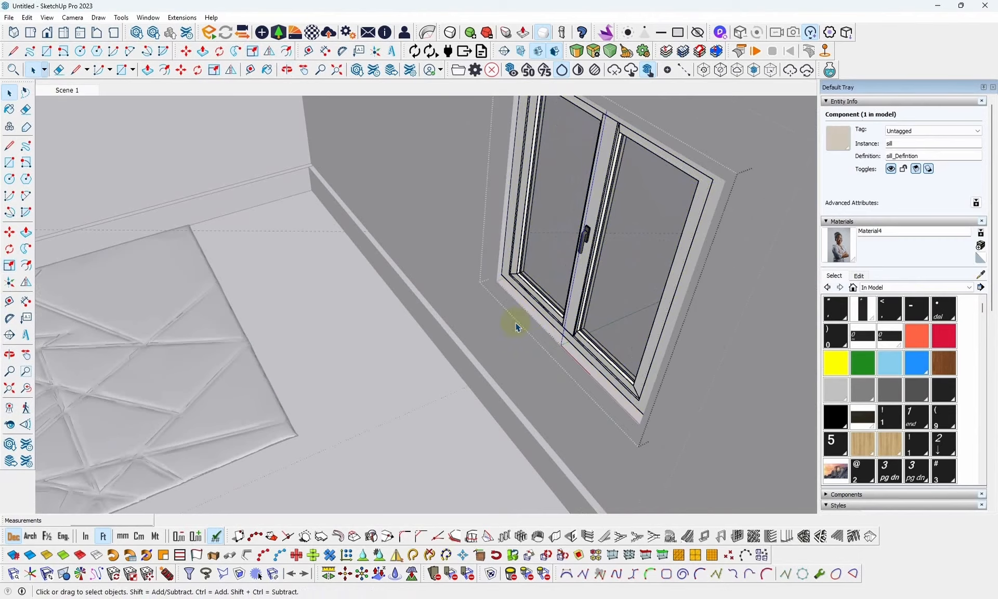
{"action": "middle_click_drag", "start_coordinate": [544, 299], "coordinate": [642, 192]}
{"action": "scroll", "coordinate": [568, 238], "scroll_direction": "up", "scroll_amount": 3}
{"action": "middle_click_drag", "start_coordinate": [567, 239], "coordinate": [618, 246]}
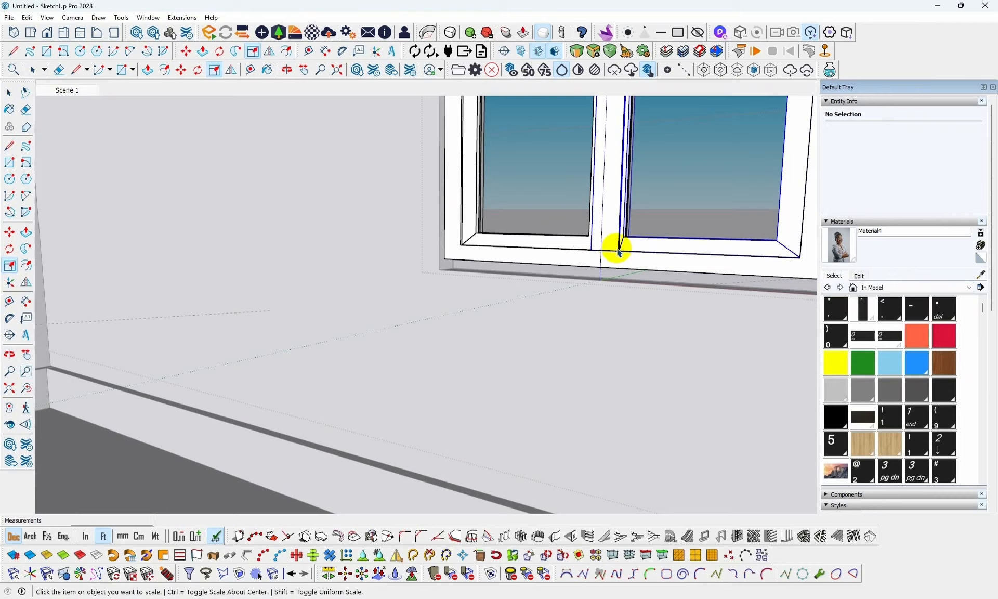
{"action": "left_click", "coordinate": [618, 252]}
{"action": "key", "text": "space"}
{"action": "middle_click_drag", "start_coordinate": [476, 365], "coordinate": [392, 354]}
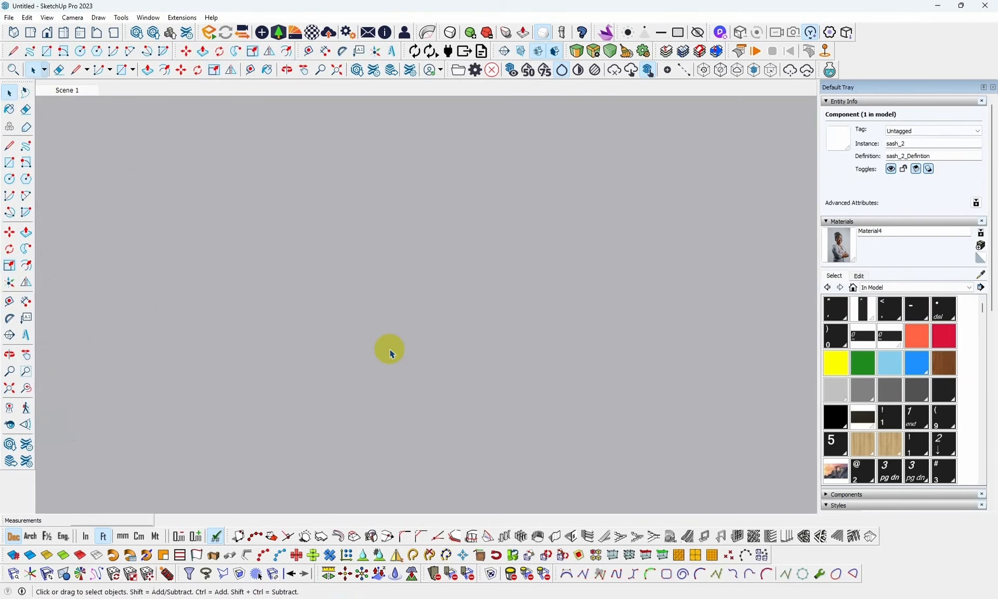
Restore the Scene 1 view and exit editing of the window component and its nested group.
{"action": "left_click", "coordinate": [73, 91]}
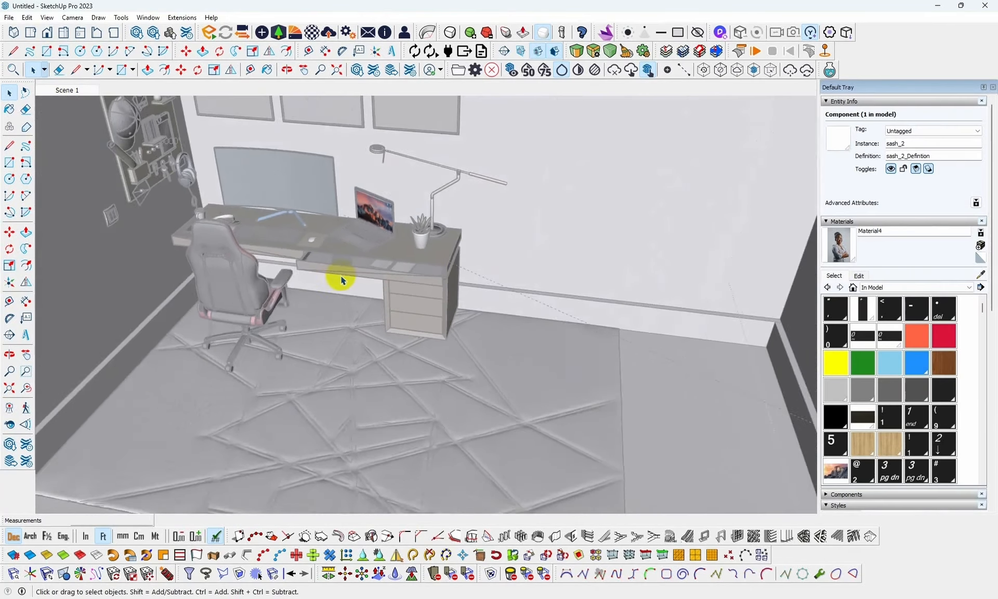
{"action": "scroll", "coordinate": [341, 280], "scroll_direction": "down", "scroll_amount": 8}
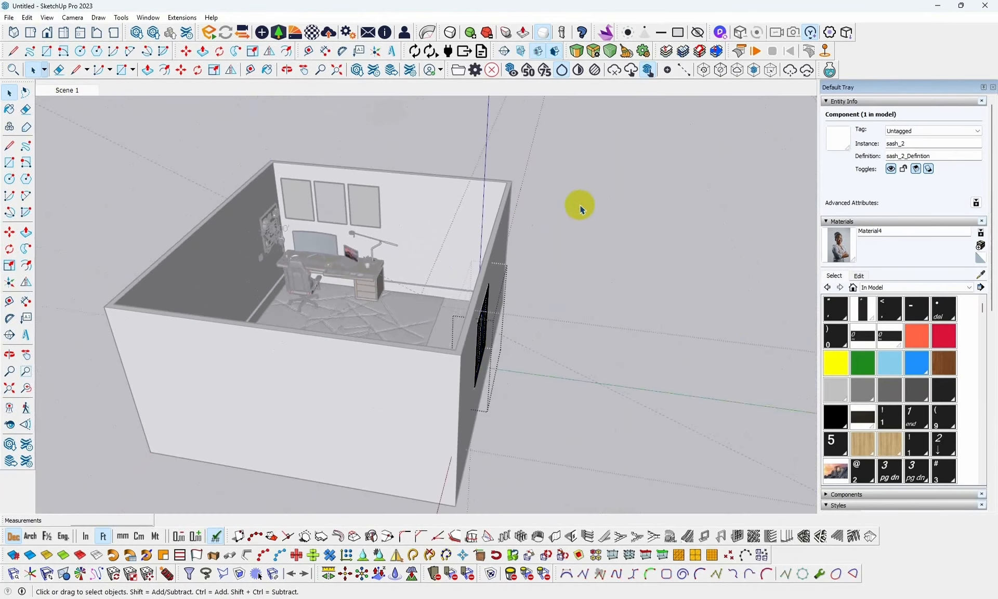
{"action": "left_click", "coordinate": [581, 209]}
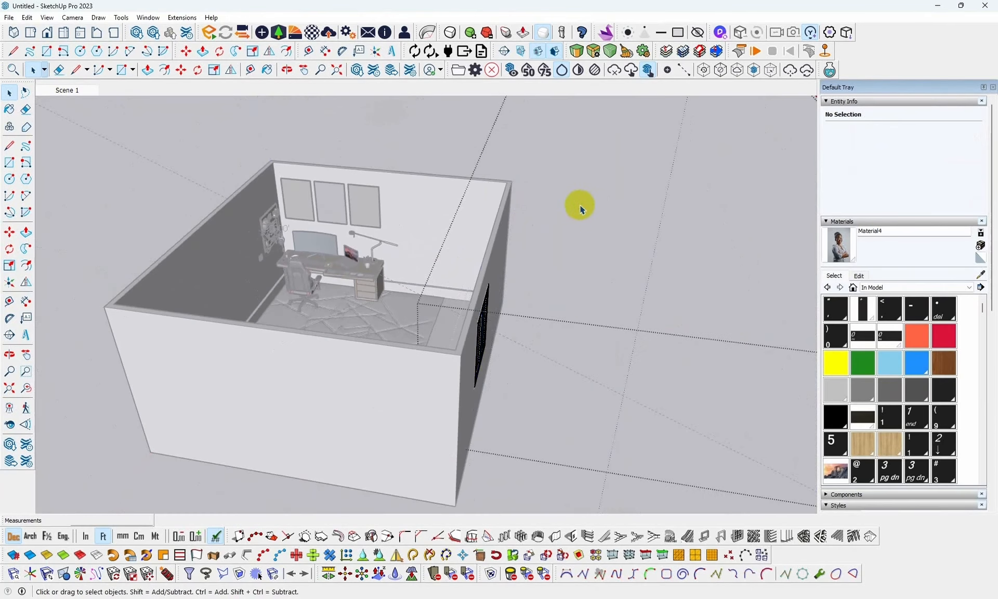
{"action": "left_click", "coordinate": [254, 511]}
{"action": "middle_click_drag", "start_coordinate": [554, 318], "coordinate": [655, 291]}
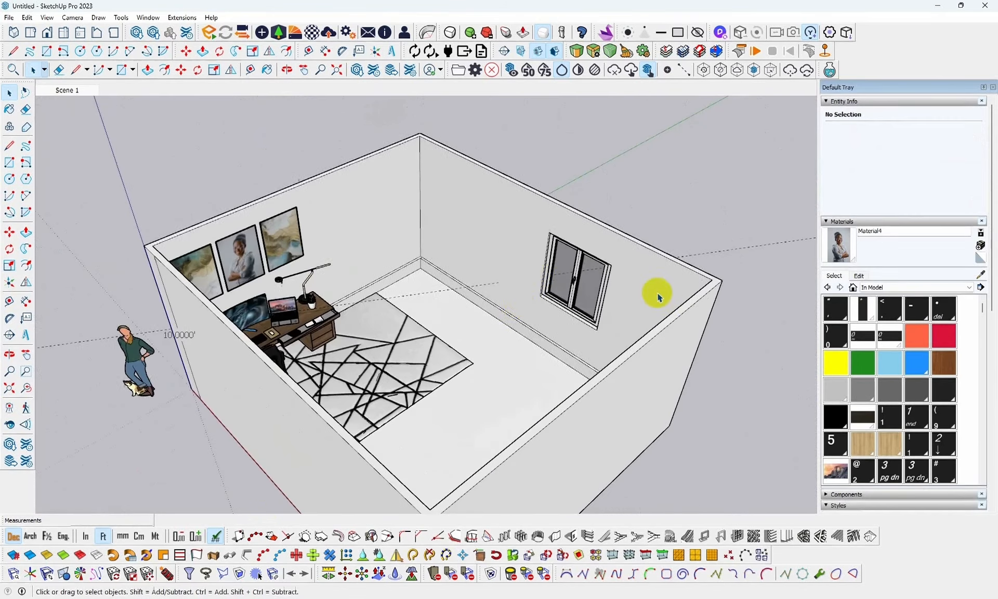
Stretch the whole window downward along the blue axis by about 1.03 until it meets the bottom of the wall opening.
{"action": "scroll", "coordinate": [572, 306], "scroll_direction": "up", "scroll_amount": 6}
{"action": "scroll", "coordinate": [568, 307], "scroll_direction": "up", "scroll_amount": 5}
{"action": "middle_click_drag", "start_coordinate": [584, 335], "coordinate": [628, 189]}
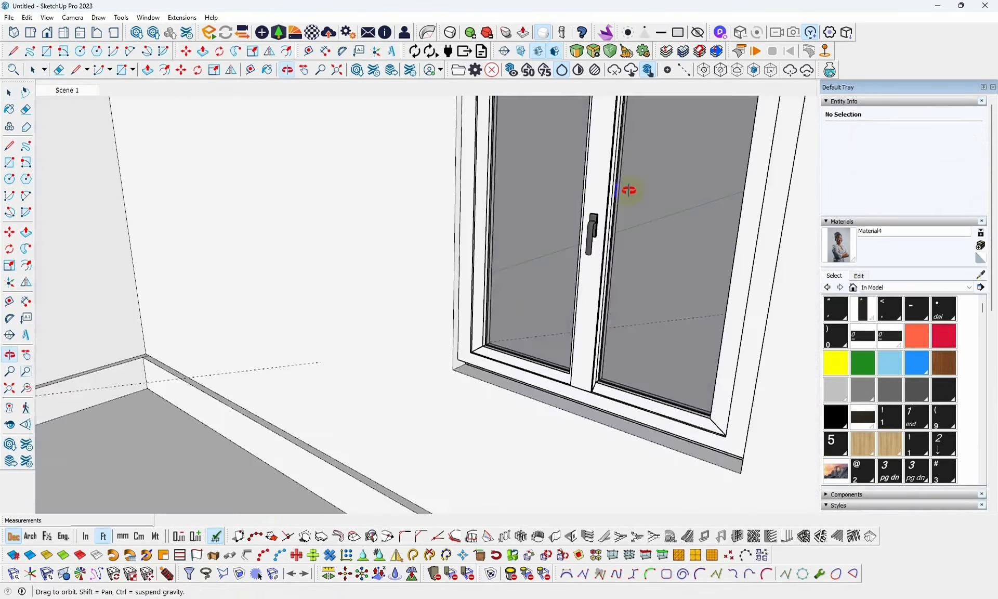
{"action": "left_click", "coordinate": [583, 276]}
{"action": "key", "text": "s"}
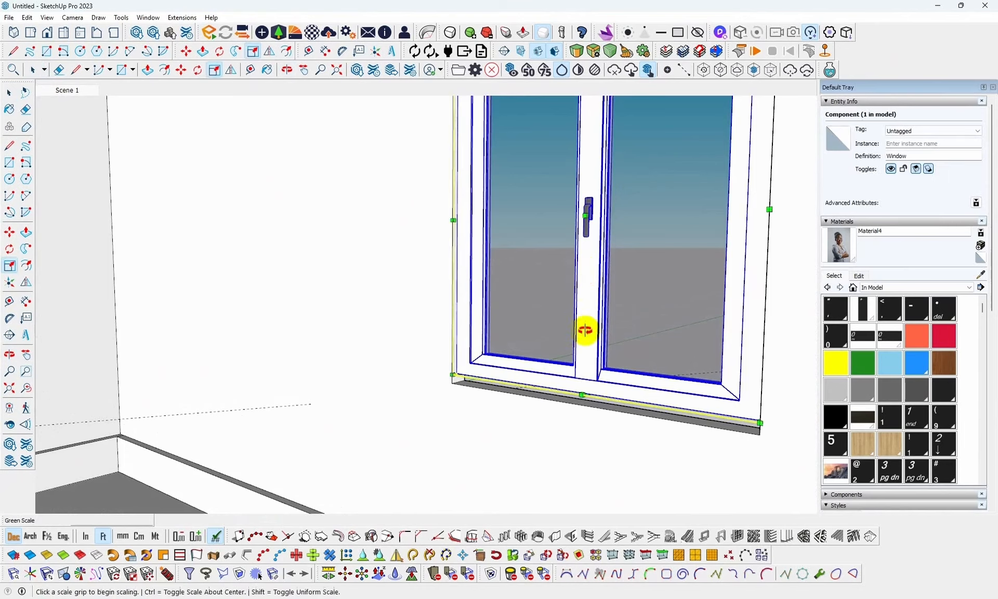
{"action": "middle_click_drag", "start_coordinate": [586, 330], "coordinate": [585, 407]}
{"action": "left_click", "coordinate": [591, 402]}
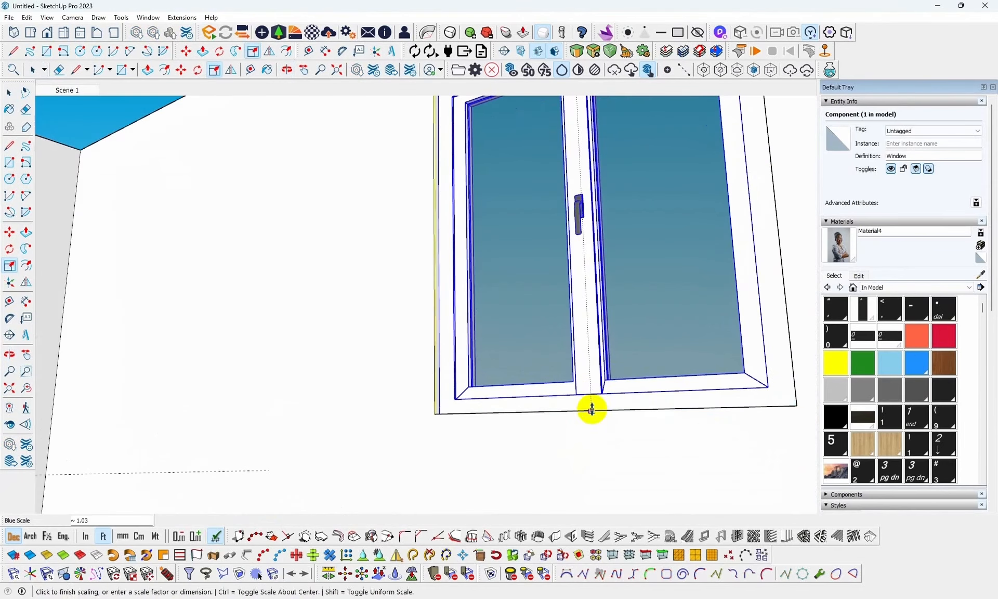
{"action": "left_click", "coordinate": [591, 410]}
Inspect the room from several sides to check the fitted window, the empty walls and the furniture.
{"action": "middle_click_drag", "start_coordinate": [613, 347], "coordinate": [530, 453]}
{"action": "scroll", "coordinate": [434, 417], "scroll_direction": "down", "scroll_amount": 4}
{"action": "middle_click_drag", "start_coordinate": [435, 421], "coordinate": [629, 272]}
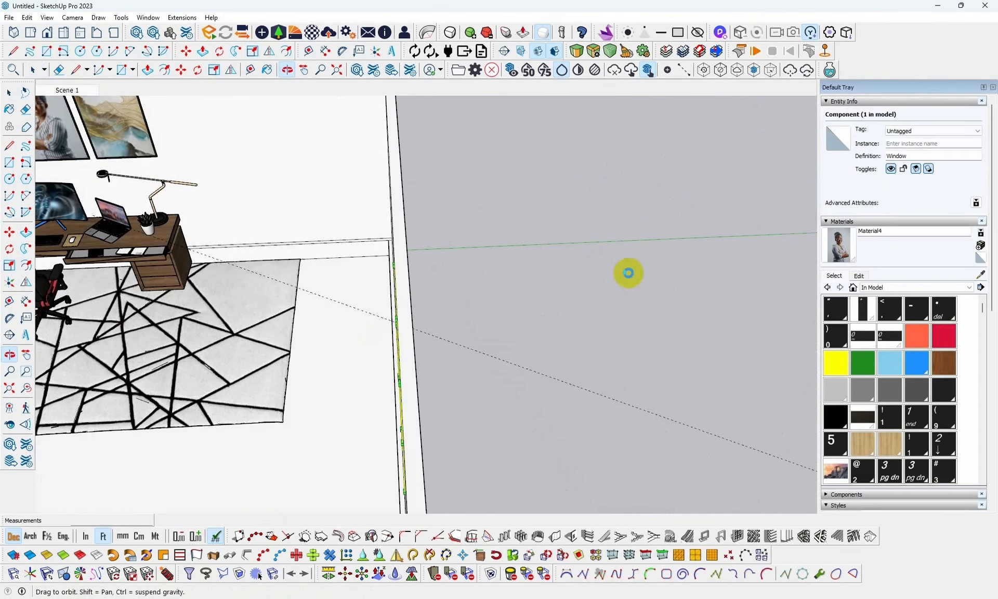
{"action": "scroll", "coordinate": [629, 273], "scroll_direction": "down", "scroll_amount": 8}
{"action": "key", "text": "s"}
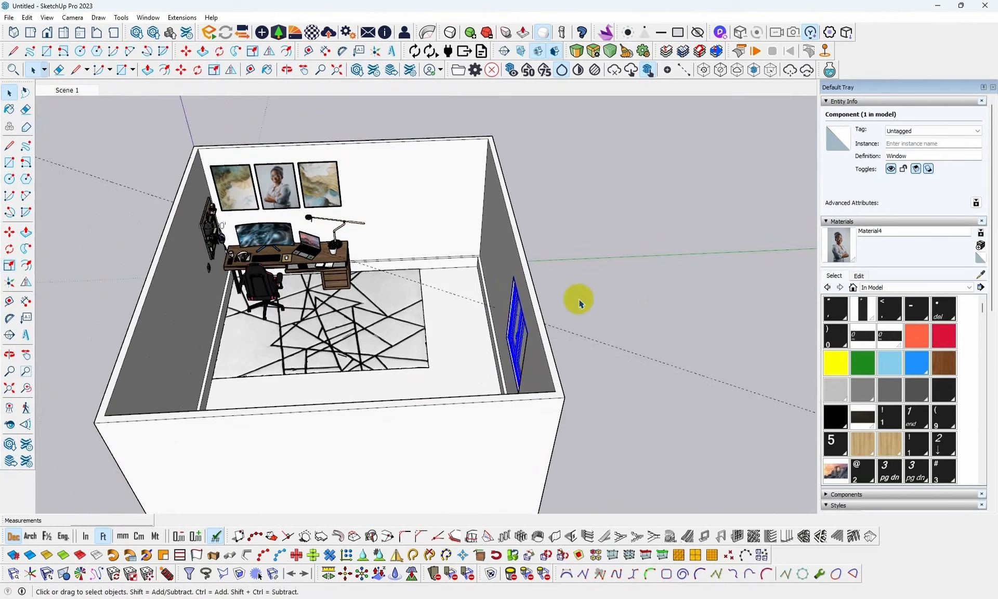
{"action": "middle_click_drag", "start_coordinate": [580, 303], "coordinate": [592, 346]}
{"action": "middle_click_drag", "start_coordinate": [449, 289], "coordinate": [606, 263]}
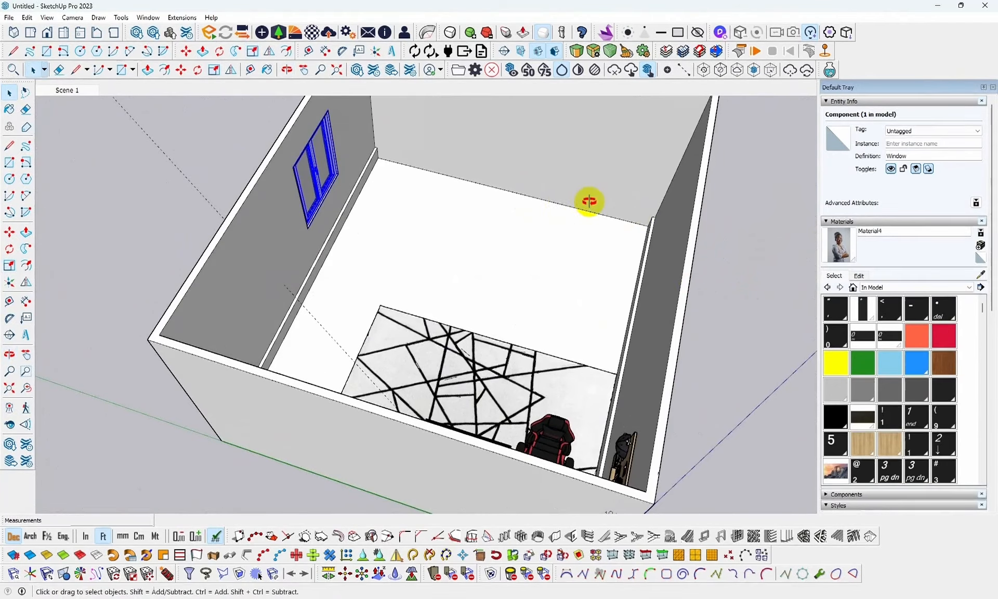
{"action": "middle_click_drag", "start_coordinate": [588, 200], "coordinate": [306, 235]}
{"action": "middle_click_drag", "start_coordinate": [380, 267], "coordinate": [167, 224]}
{"action": "scroll", "coordinate": [441, 265], "scroll_direction": "up", "scroll_amount": 4}
{"action": "middle_click_drag", "start_coordinate": [469, 272], "coordinate": [399, 193]}
{"action": "scroll", "coordinate": [416, 254], "scroll_direction": "down", "scroll_amount": 4}
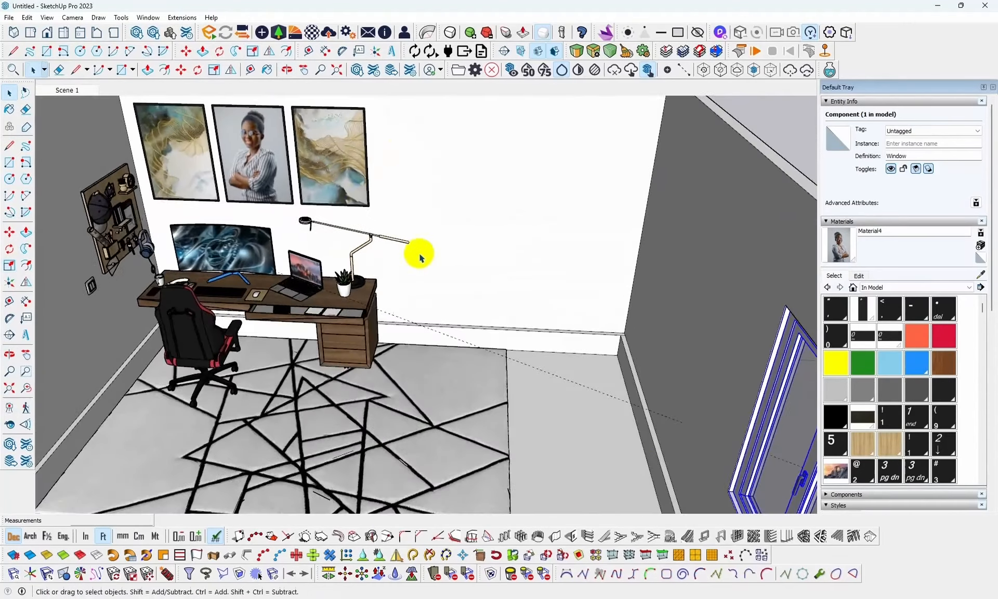
Frame a close view of the desk, pegboard and wall art, save it as a new scene, and compare it with Scene 1.
{"action": "scroll", "coordinate": [406, 249], "scroll_direction": "up", "scroll_amount": 5}
{"action": "middle_click_drag", "start_coordinate": [341, 231], "coordinate": [385, 223]}
{"action": "middle_click_drag", "start_coordinate": [421, 282], "coordinate": [415, 241]}
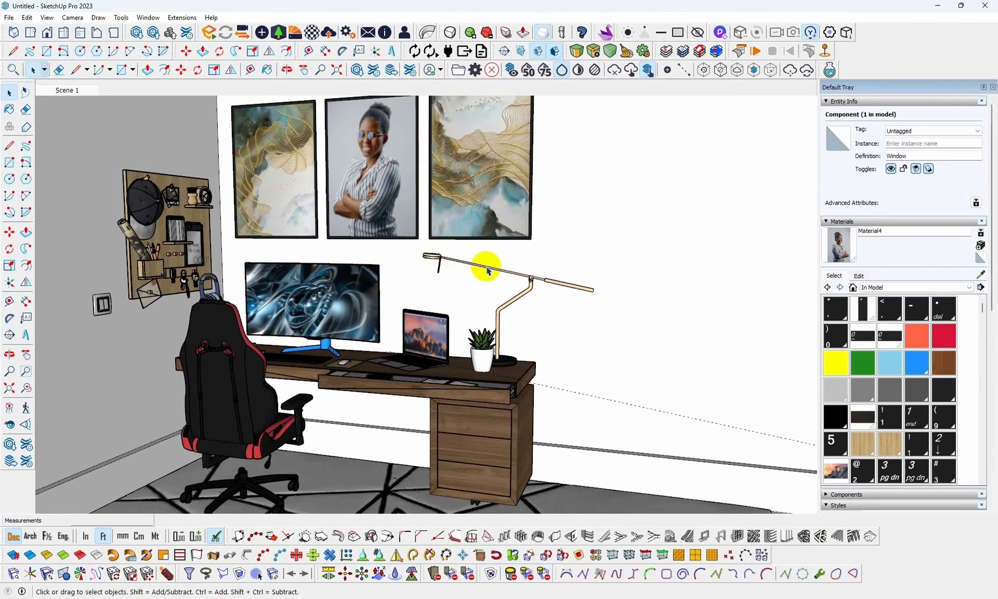
{"action": "middle_click_drag", "start_coordinate": [487, 270], "coordinate": [468, 274]}
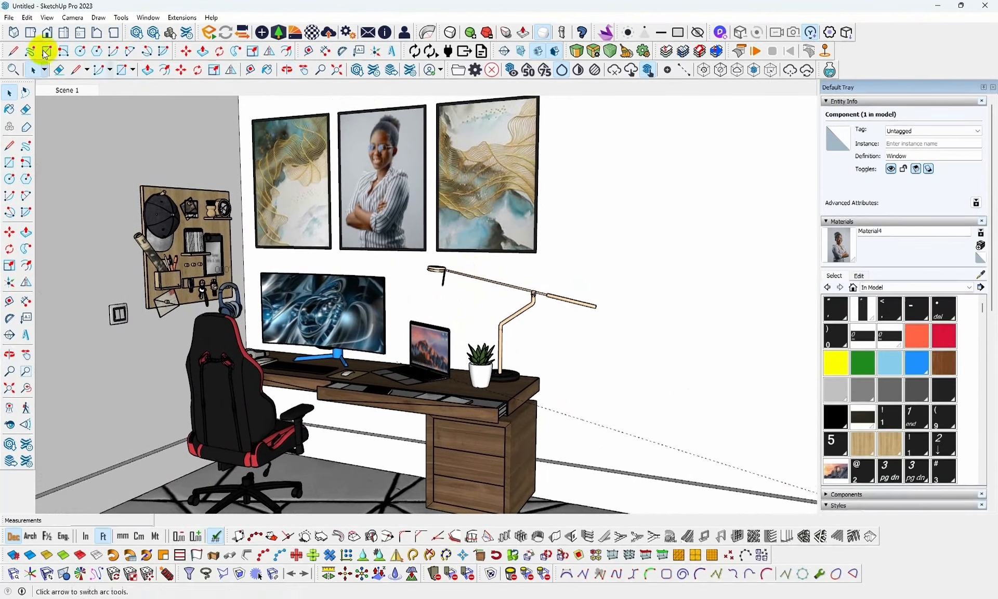
{"action": "left_click", "coordinate": [47, 18]}
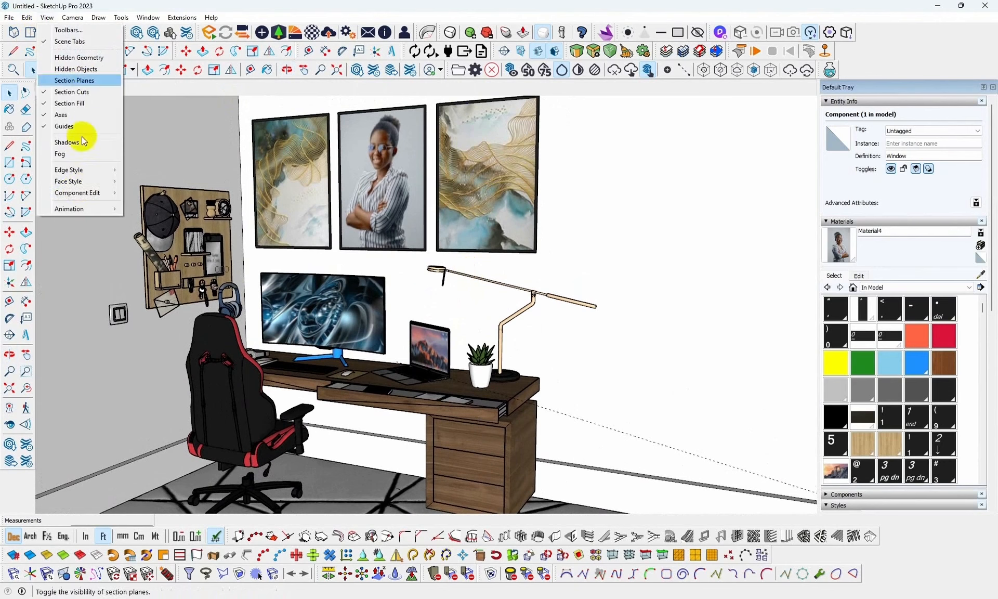
{"action": "mouse_move", "coordinate": [104, 208]}
{"action": "left_click", "coordinate": [153, 209]}
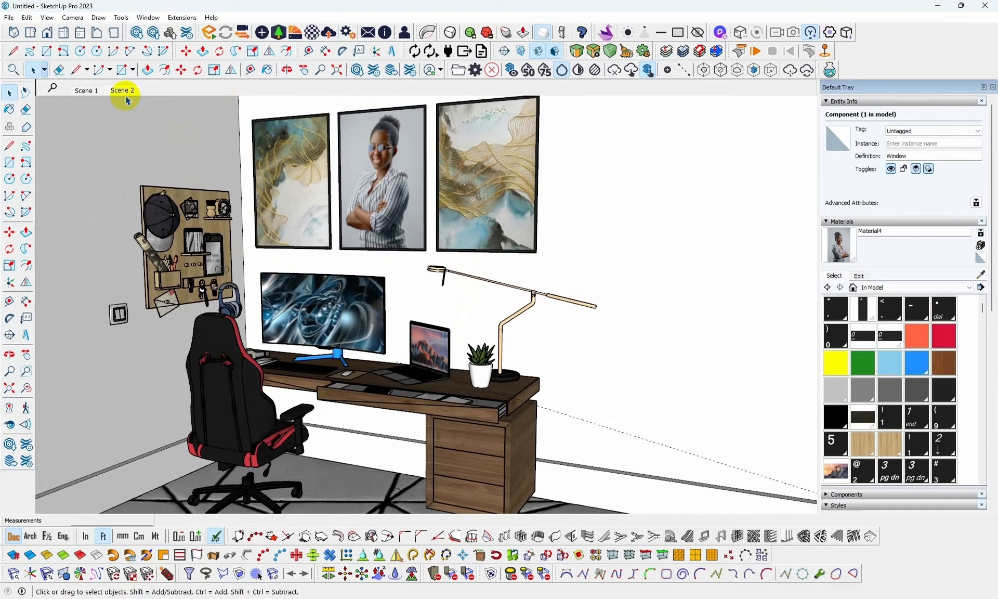
{"action": "left_click", "coordinate": [89, 94]}
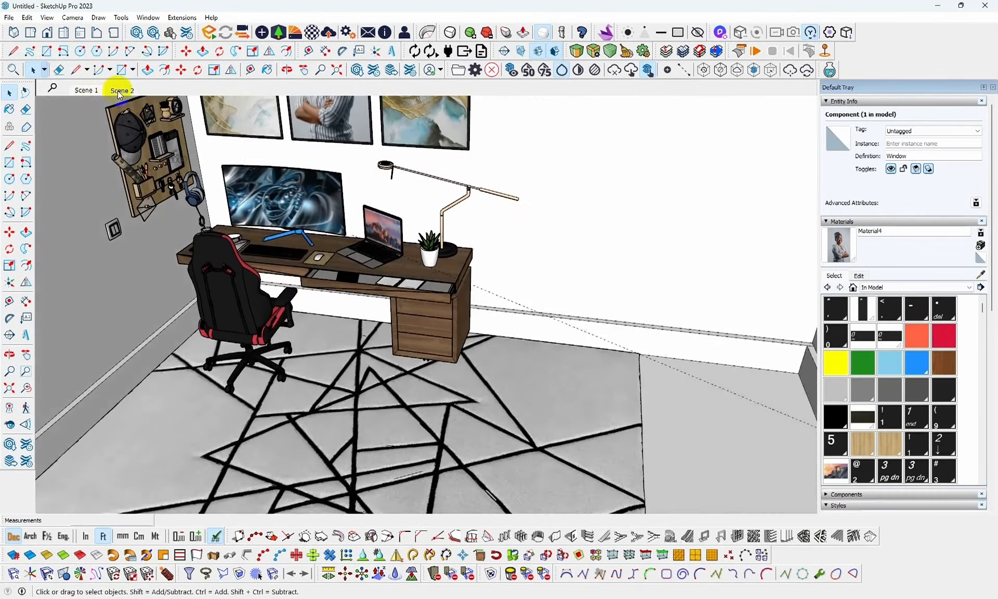
{"action": "left_click", "coordinate": [118, 91]}
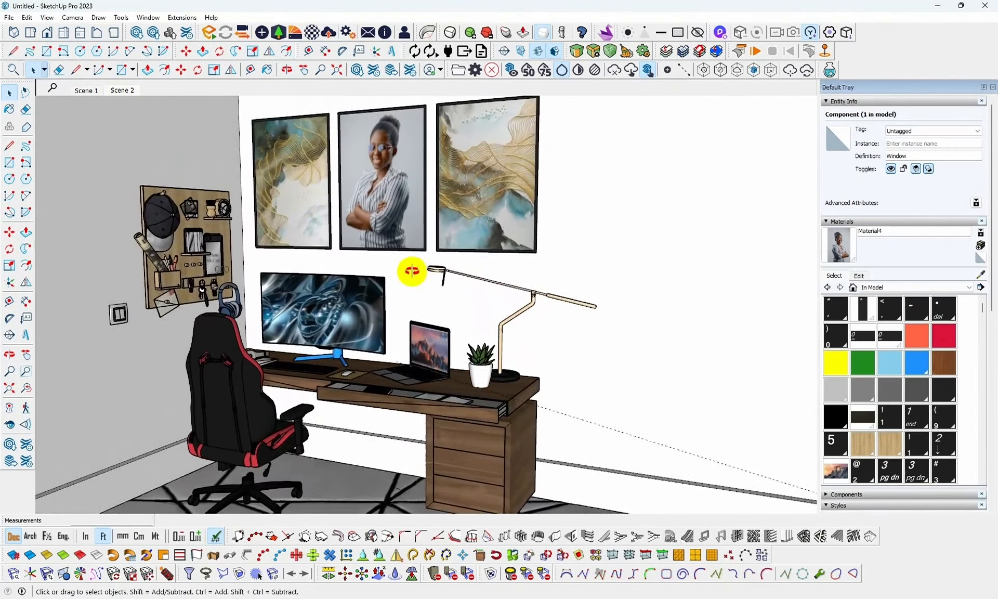
Draw a rectangle over the open top of the room between opposite outer wall corners to form a ceiling face.
{"action": "middle_click_drag", "start_coordinate": [412, 269], "coordinate": [468, 271]}
{"action": "scroll", "coordinate": [445, 177], "scroll_direction": "down", "scroll_amount": 5}
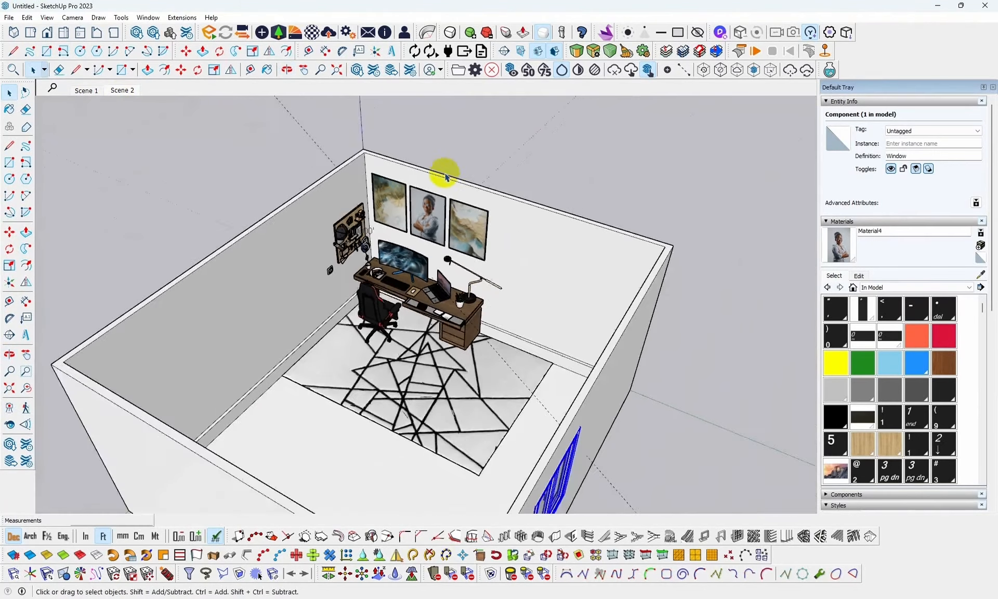
{"action": "middle_click_drag", "start_coordinate": [375, 204], "coordinate": [488, 212]}
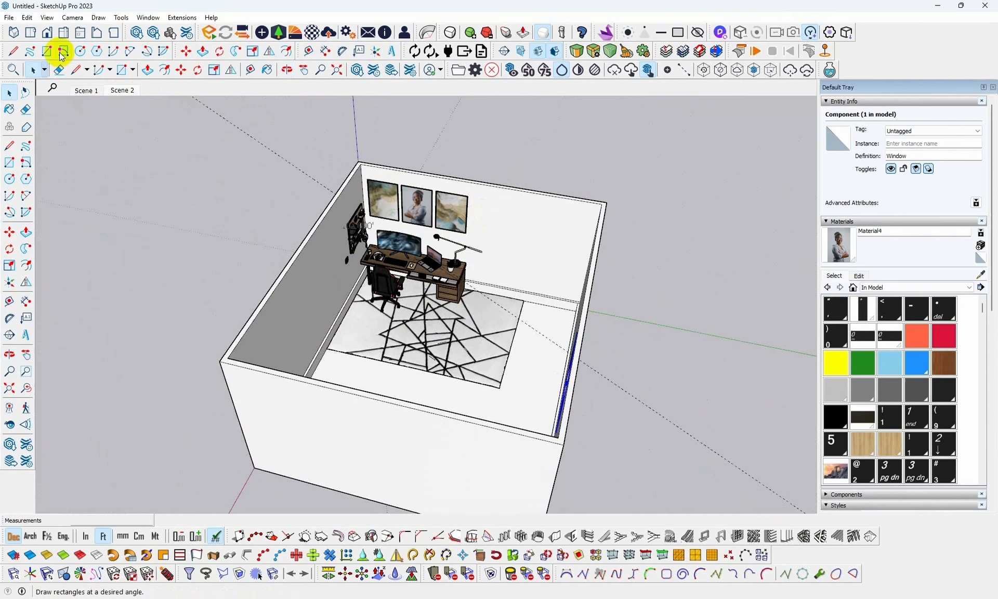
{"action": "left_click", "coordinate": [51, 52]}
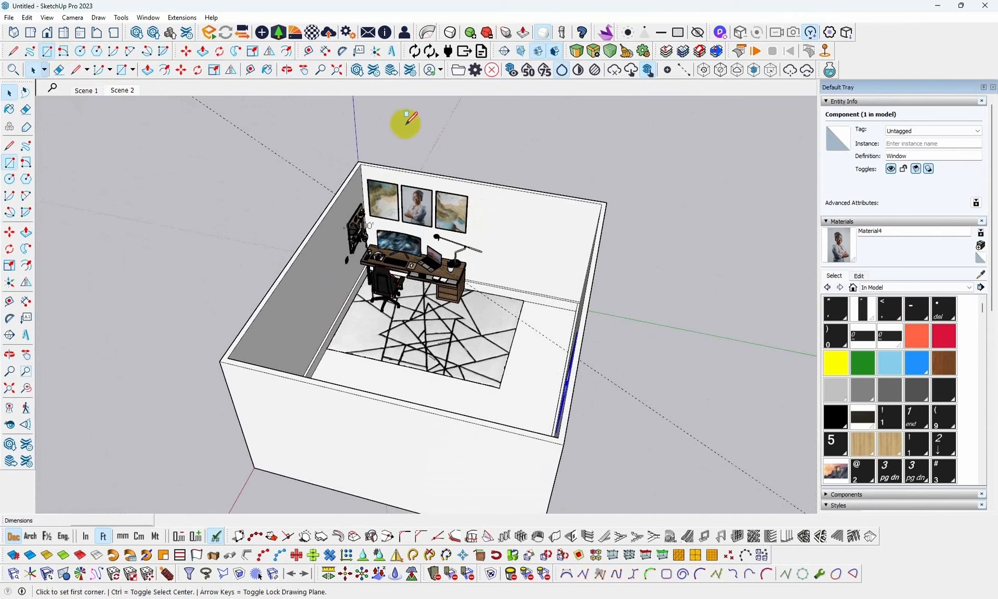
{"action": "left_click", "coordinate": [358, 158]}
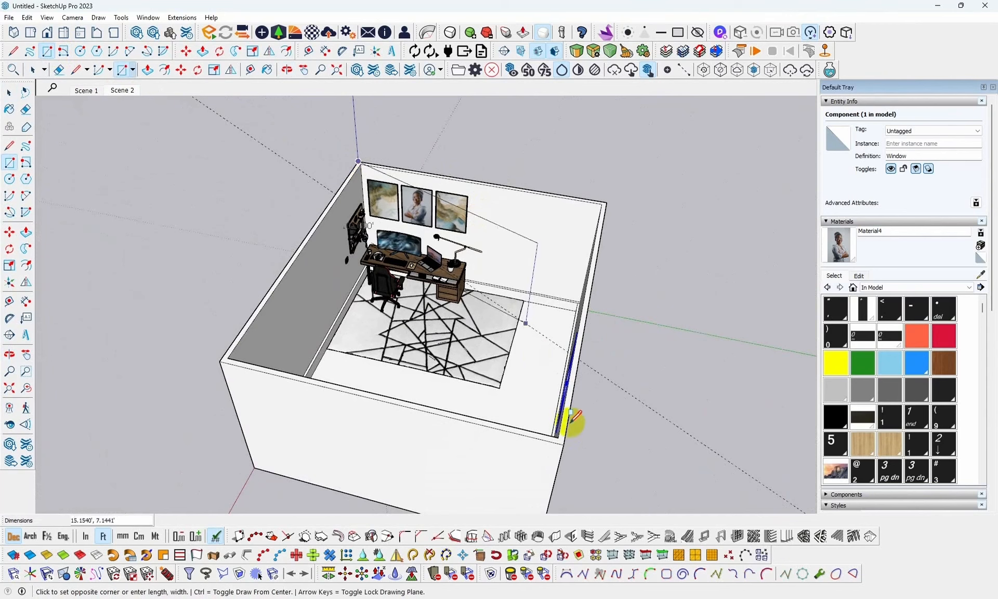
{"action": "left_click", "coordinate": [564, 445]}
{"action": "middle_click_drag", "start_coordinate": [546, 352], "coordinate": [528, 334]}
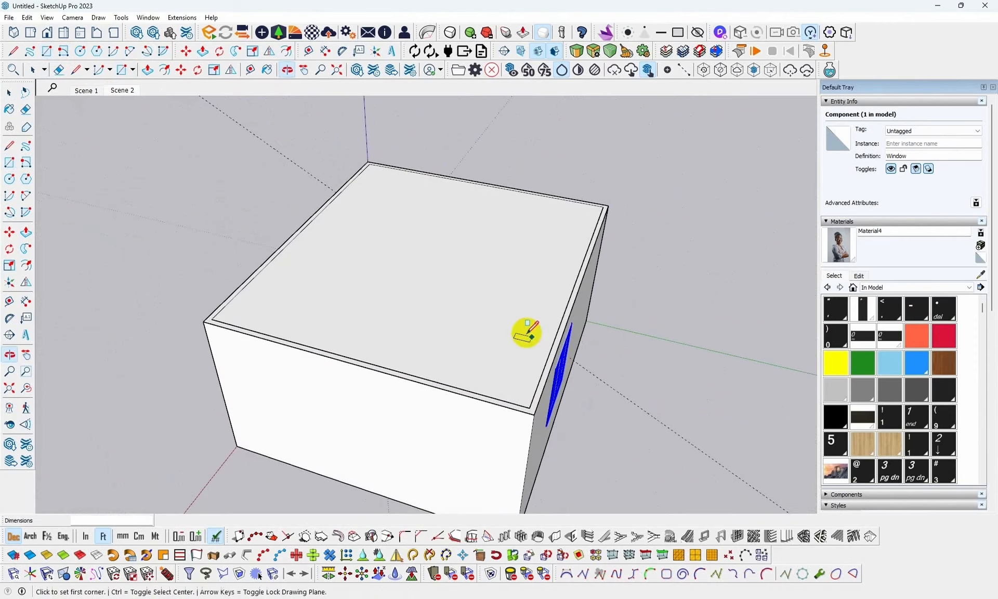
Push/Pull the ceiling face upward about 0.36 ft to make a roof slab.
{"action": "key", "text": "p"}
{"action": "scroll", "coordinate": [535, 378], "scroll_direction": "up", "scroll_amount": 1}
{"action": "left_click", "coordinate": [494, 381]}
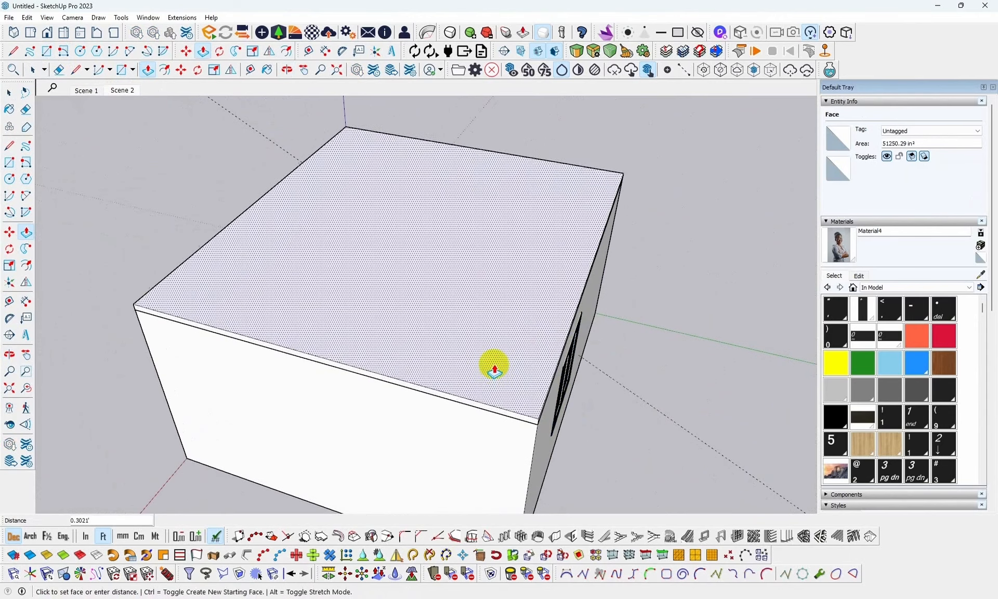
{"action": "left_click", "coordinate": [498, 357]}
{"action": "scroll", "coordinate": [441, 283], "scroll_direction": "down", "scroll_amount": 3}
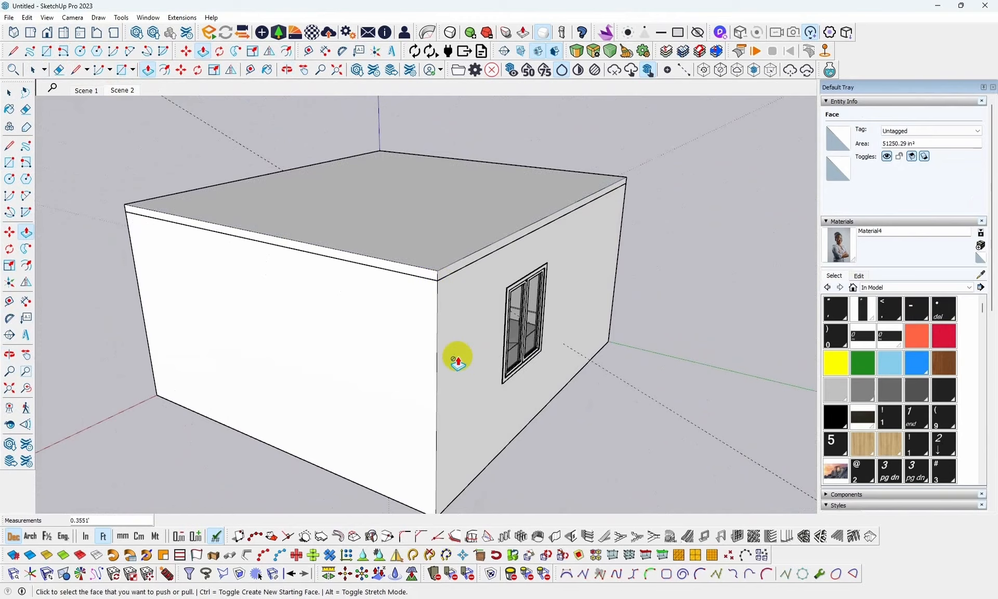
Return to the Scene 2 view and offset the underside of the ceiling inward about 2.33 ft.
{"action": "left_click", "coordinate": [113, 93]}
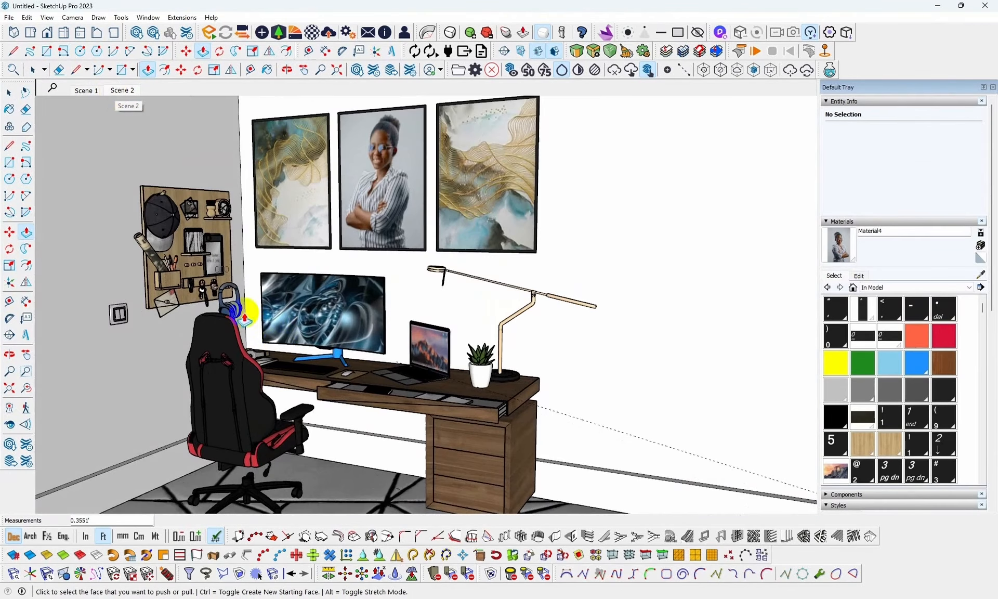
{"action": "left_click", "coordinate": [10, 90]}
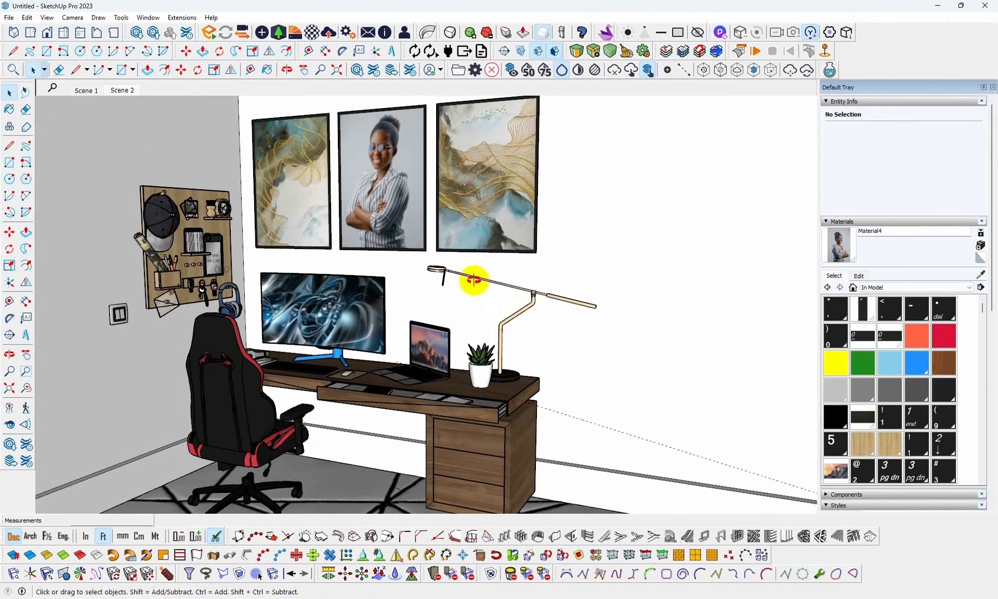
{"action": "middle_click_drag", "start_coordinate": [470, 277], "coordinate": [455, 228]}
{"action": "left_click", "coordinate": [439, 152]}
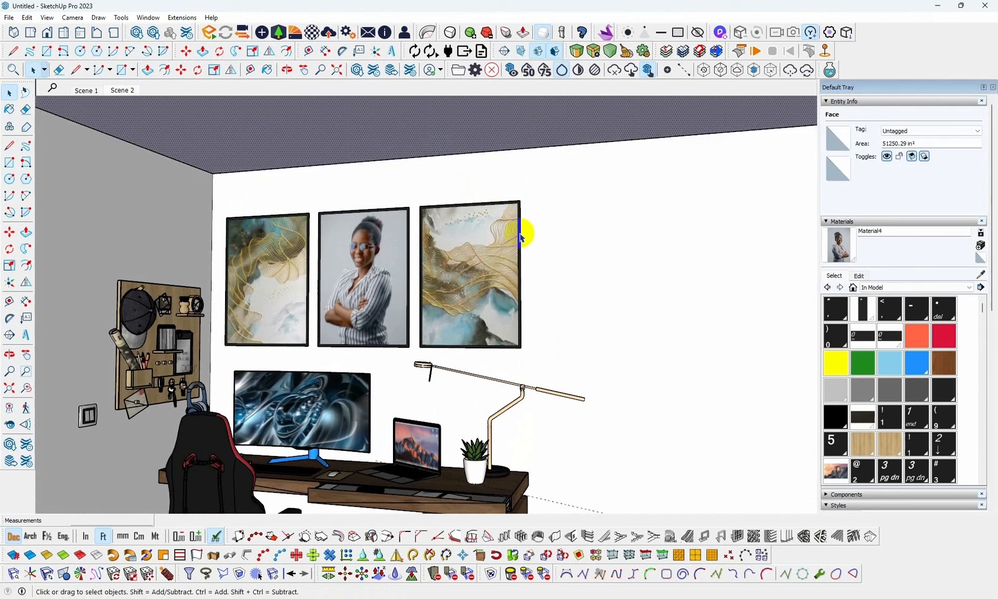
{"action": "scroll", "coordinate": [275, 251], "scroll_direction": "down", "scroll_amount": 1}
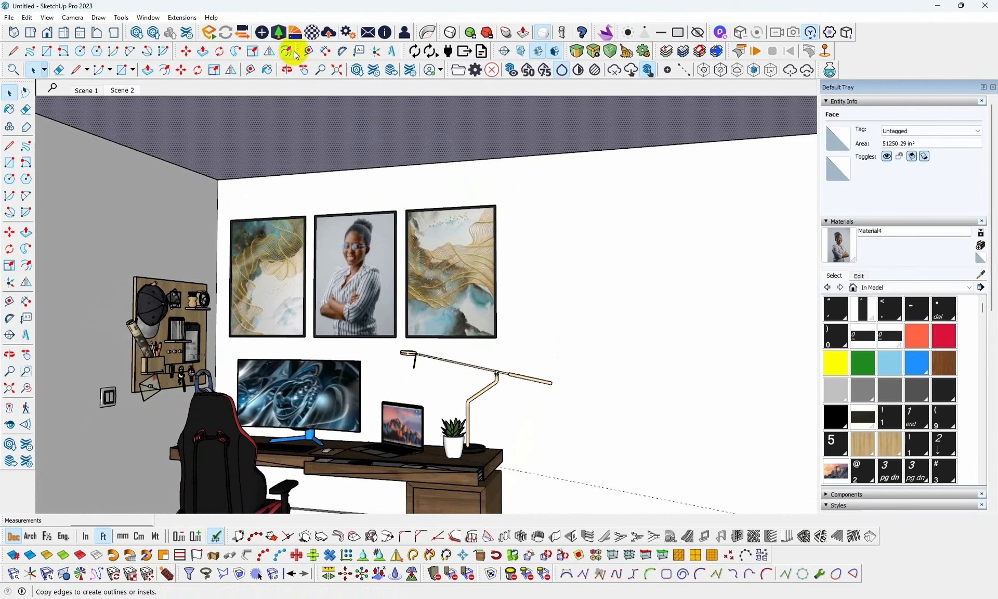
{"action": "left_click", "coordinate": [287, 53]}
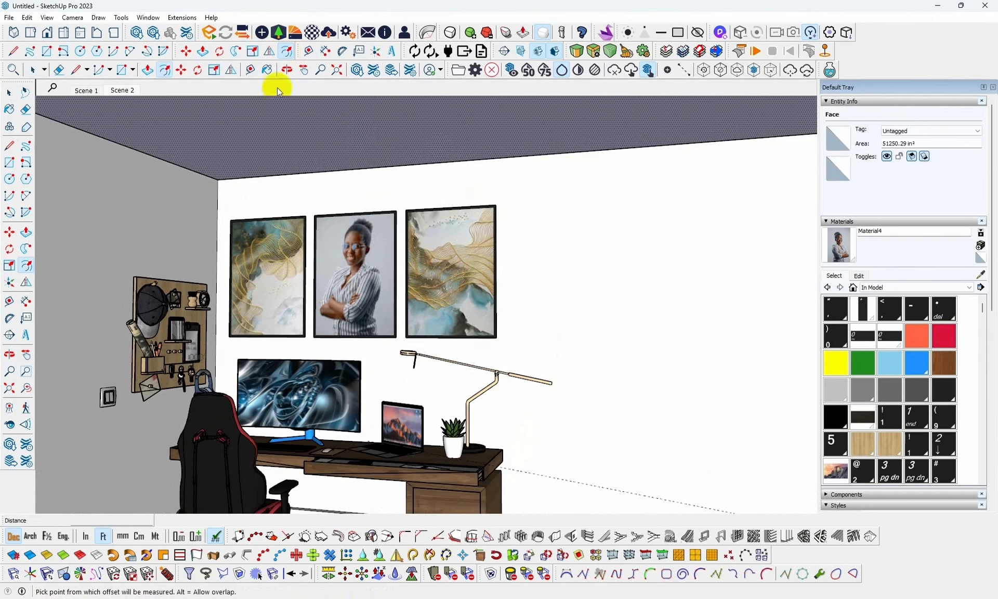
{"action": "left_click", "coordinate": [269, 140]}
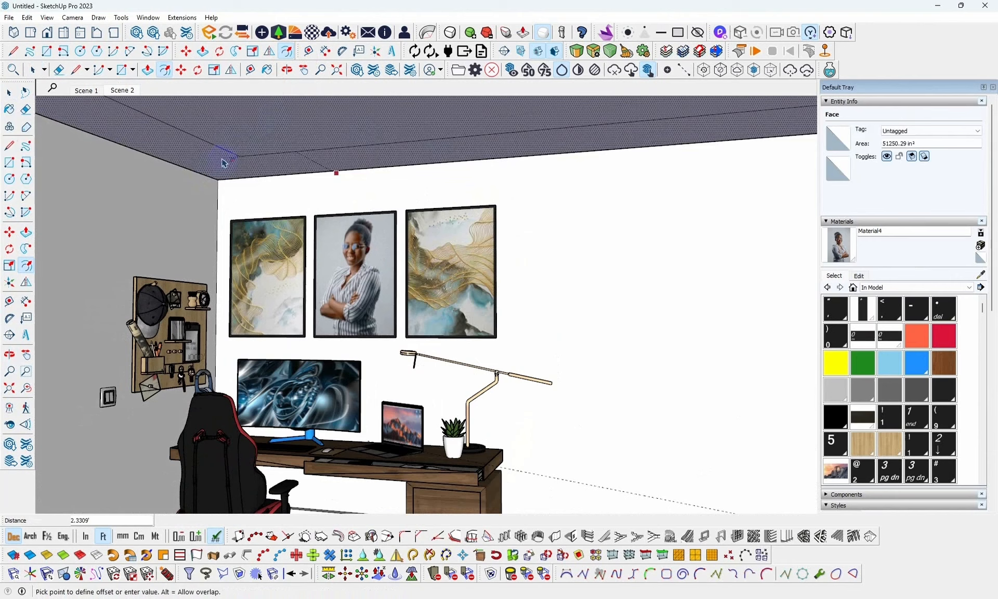
{"action": "left_click", "coordinate": [223, 163]}
Offset the inner ceiling face inward by about 1.05 ft to form a second border band.
{"action": "middle_click_drag", "start_coordinate": [306, 153], "coordinate": [310, 147]}
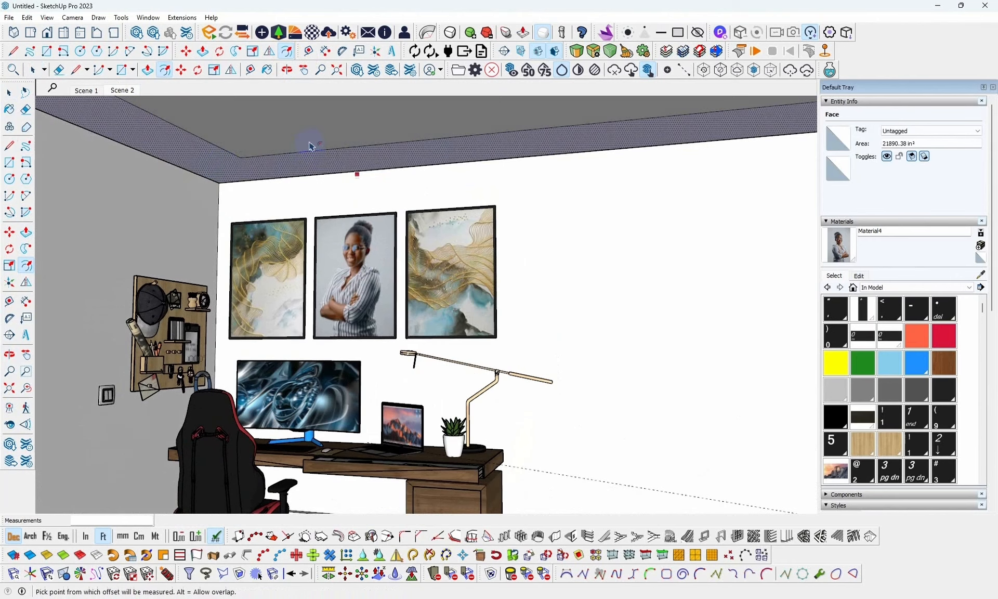
{"action": "key", "text": "space"}
{"action": "left_click", "coordinate": [310, 134]}
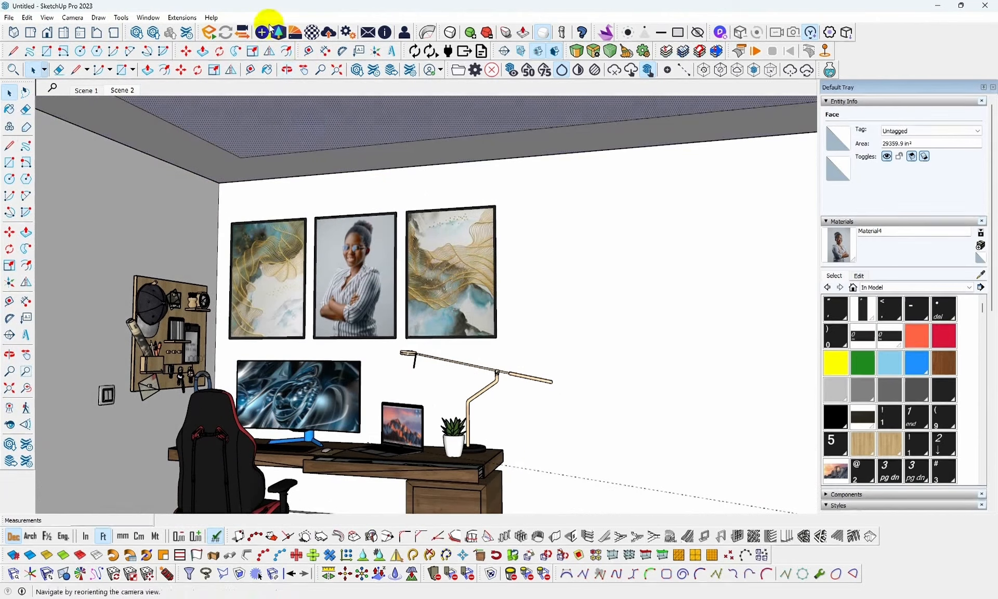
{"action": "left_click", "coordinate": [286, 52]}
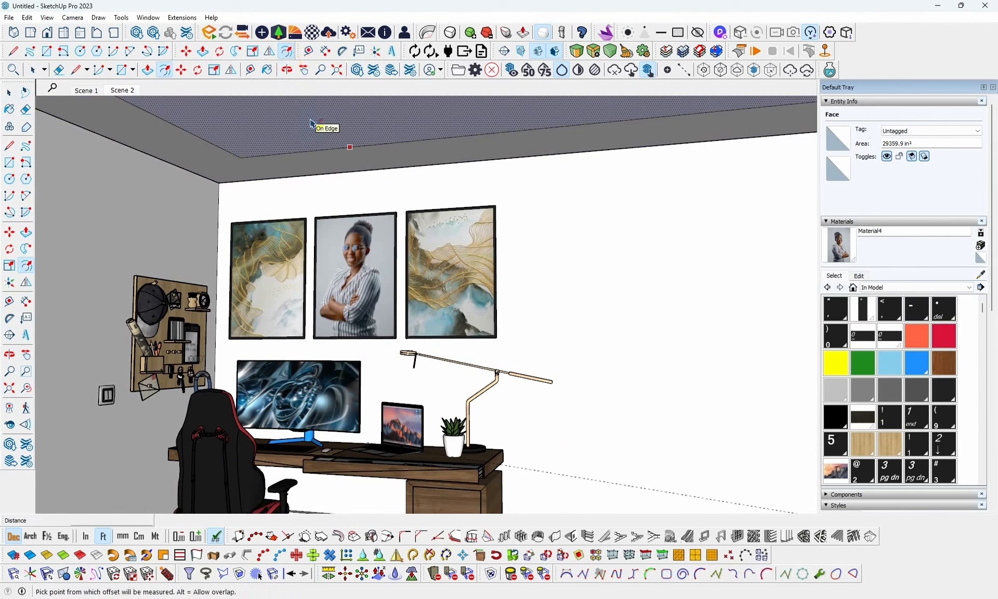
{"action": "key", "text": "f"}
{"action": "left_click", "coordinate": [313, 119]}
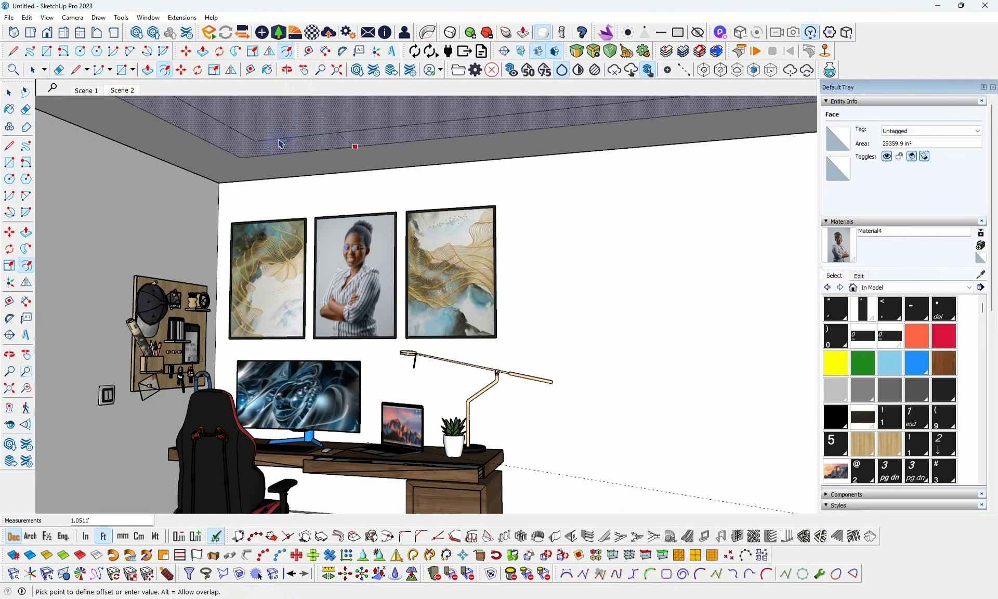
{"action": "left_click", "coordinate": [283, 133]}
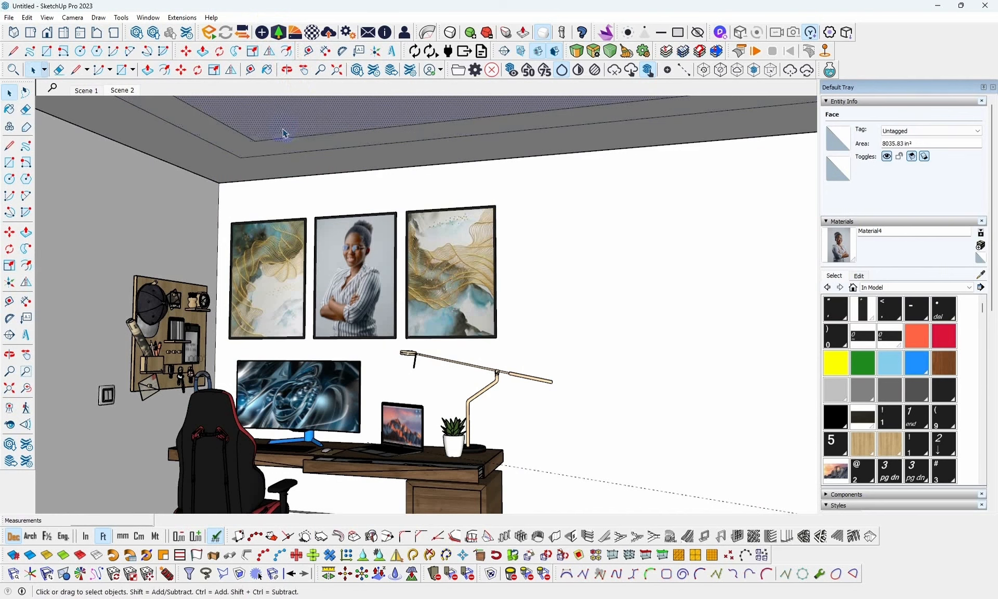
Push/Pull the central ceiling panel down into the room by about 0.19 ft.
{"action": "key", "text": "p"}
{"action": "middle_click_drag", "start_coordinate": [283, 136], "coordinate": [308, 130]}
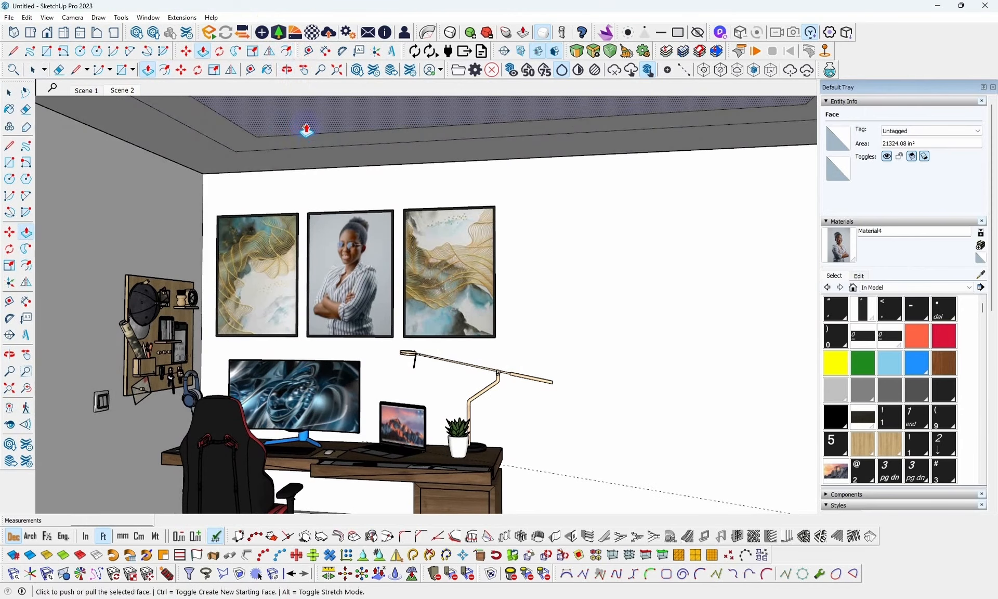
{"action": "left_click", "coordinate": [306, 135]}
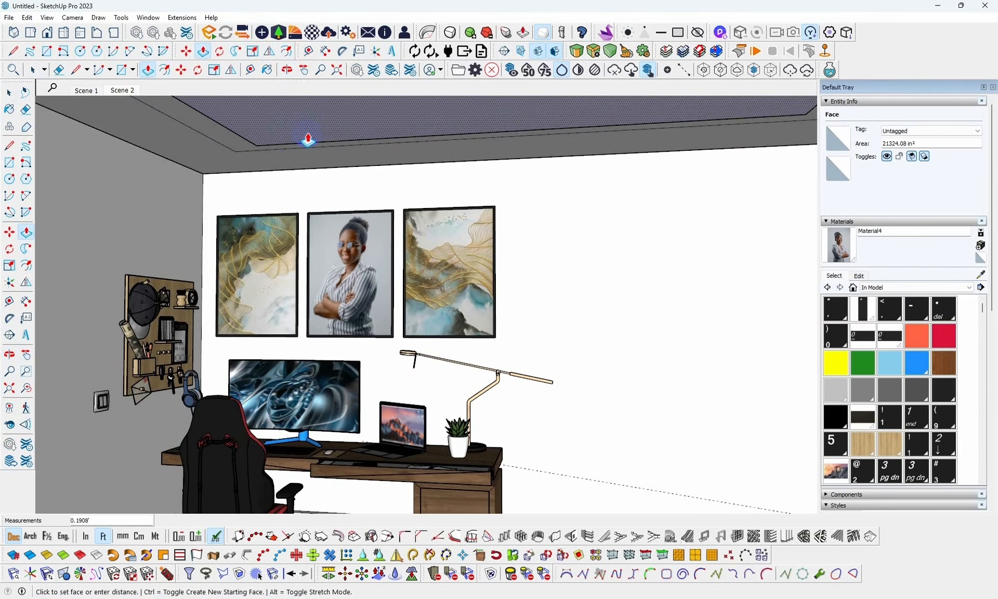
{"action": "left_click", "coordinate": [293, 149]}
{"action": "key", "text": "space"}
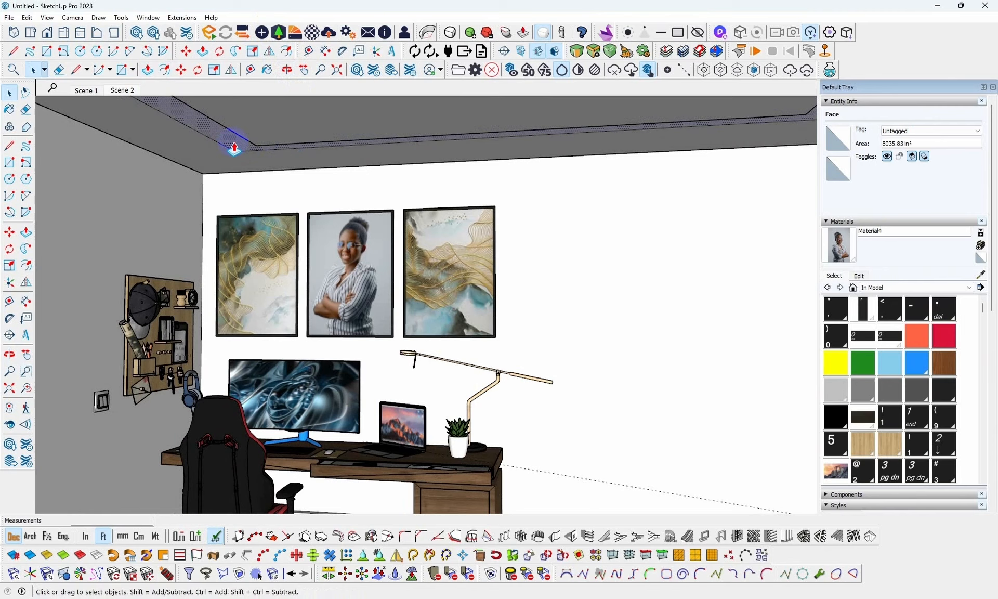
Push/Pull the narrow border band around the central ceiling panel by about 0.03 ft.
{"action": "key", "text": "p"}
{"action": "left_click", "coordinate": [235, 149]}
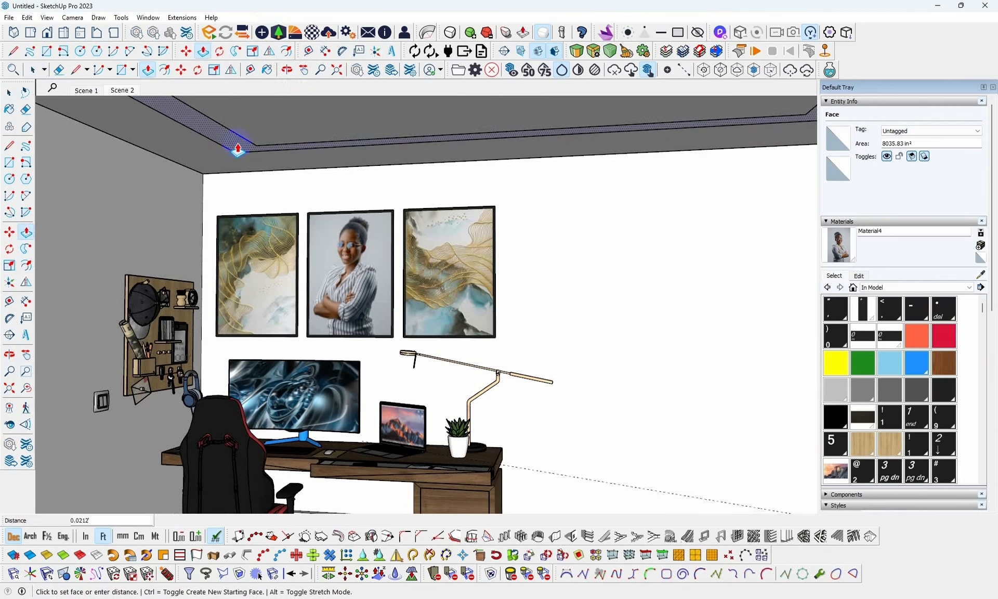
{"action": "left_click", "coordinate": [235, 139]}
{"action": "scroll", "coordinate": [232, 137], "scroll_direction": "up", "scroll_amount": 4}
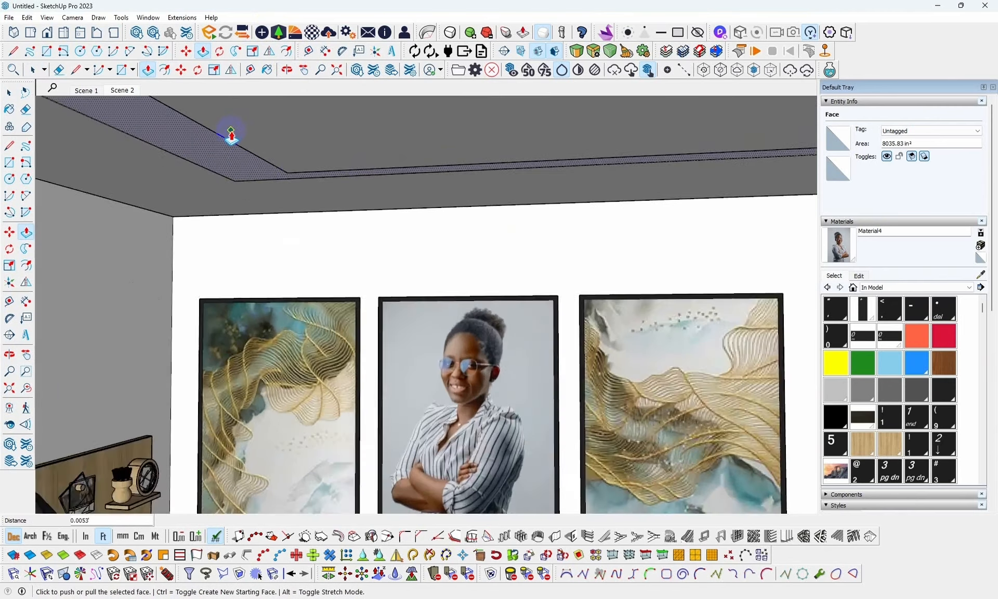
{"action": "scroll", "coordinate": [232, 135], "scroll_direction": "up", "scroll_amount": 5}
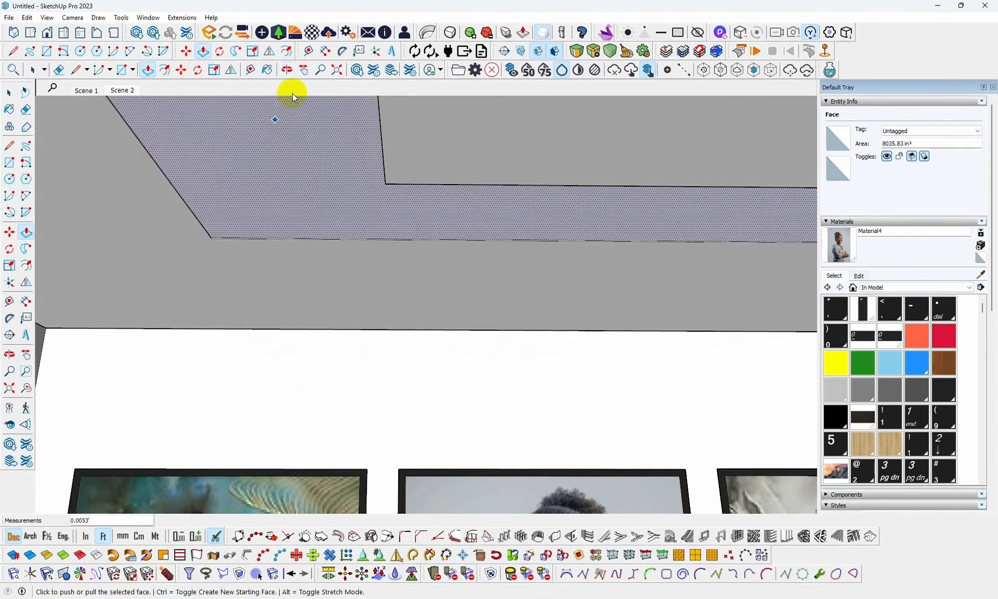
{"action": "left_click", "coordinate": [238, 140]}
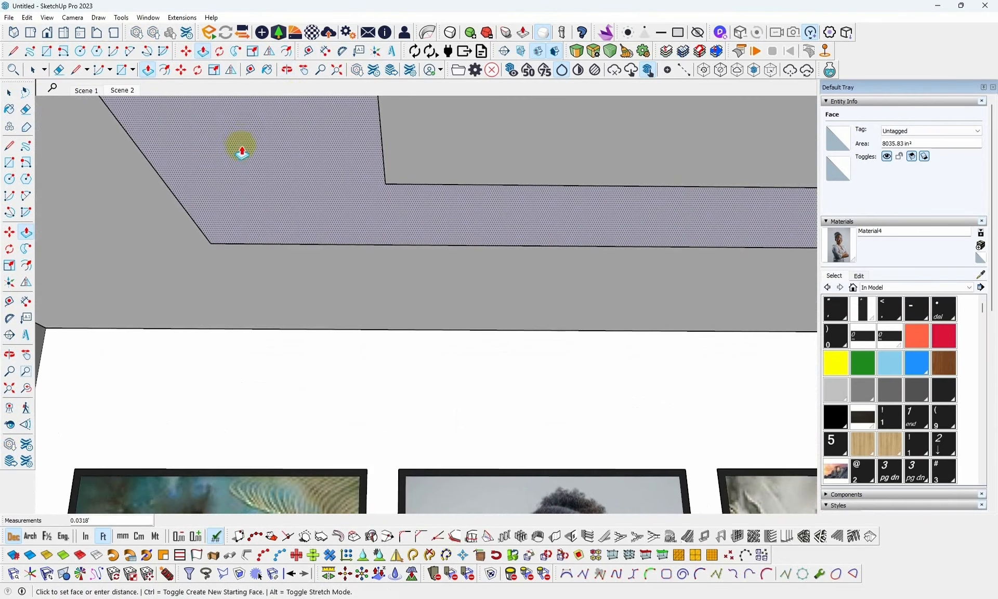
{"action": "left_click", "coordinate": [240, 149]}
{"action": "middle_click_drag", "start_coordinate": [346, 169], "coordinate": [263, 225]}
{"action": "scroll", "coordinate": [243, 193], "scroll_direction": "down", "scroll_amount": 2}
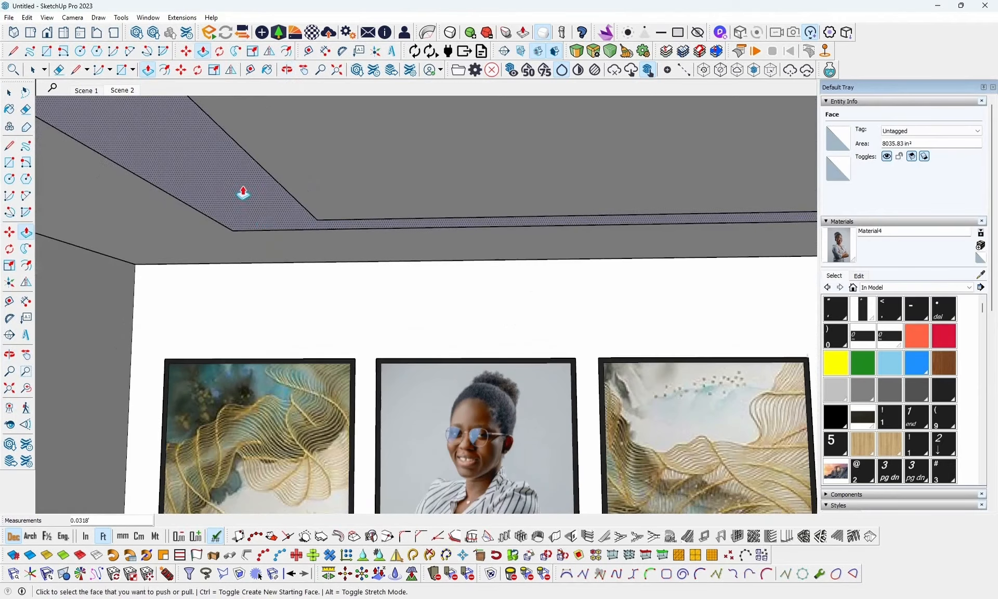
Return to the Scene 2 view, open the wall group for editing and select the wall face behind the pegboard.
{"action": "left_click", "coordinate": [121, 89]}
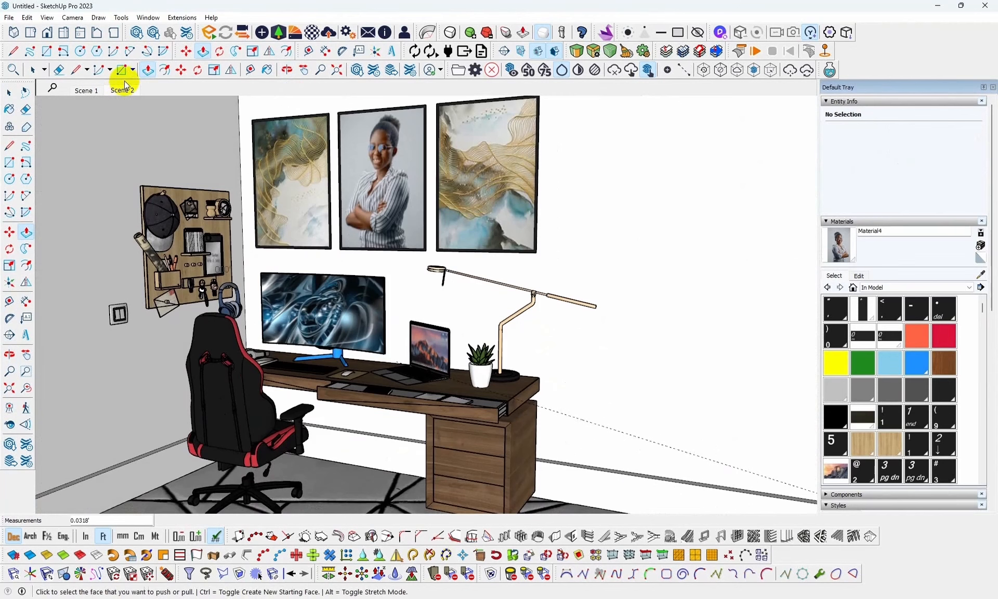
{"action": "left_click", "coordinate": [9, 93]}
{"action": "left_click", "coordinate": [9, 94]}
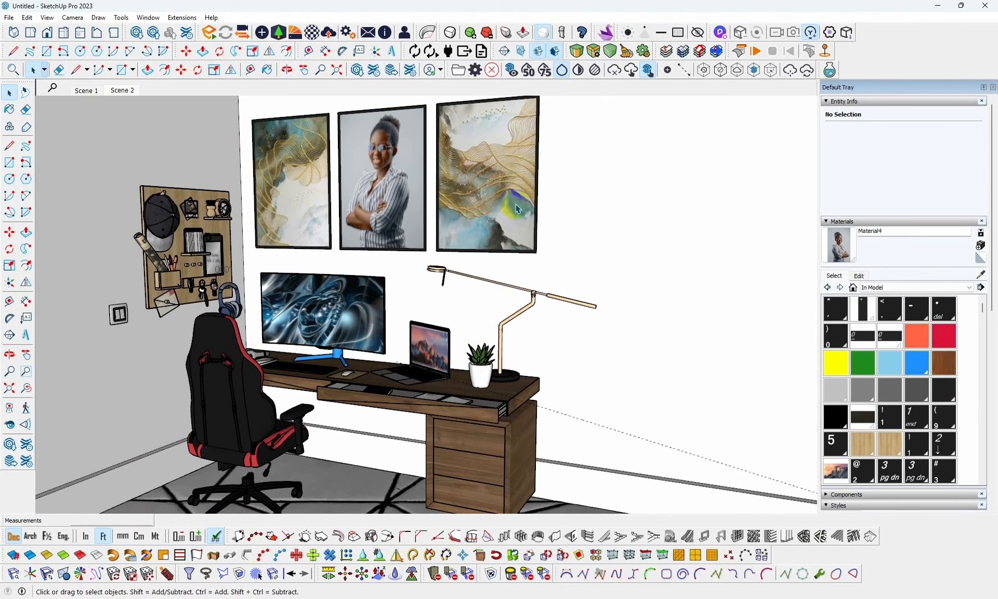
{"action": "left_click", "coordinate": [166, 147]}
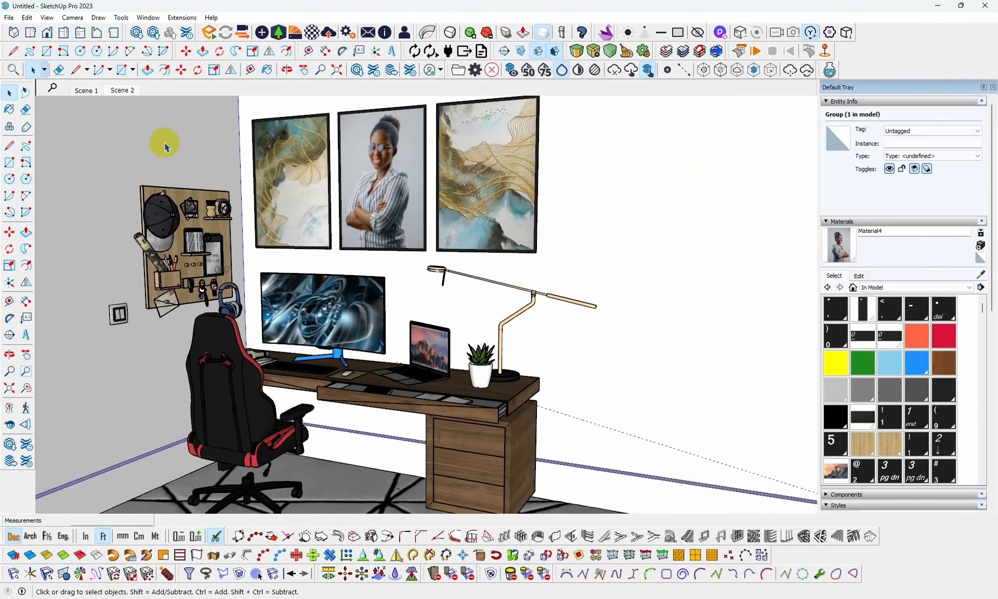
{"action": "double_click", "coordinate": [166, 147]}
{"action": "left_click", "coordinate": [165, 146]}
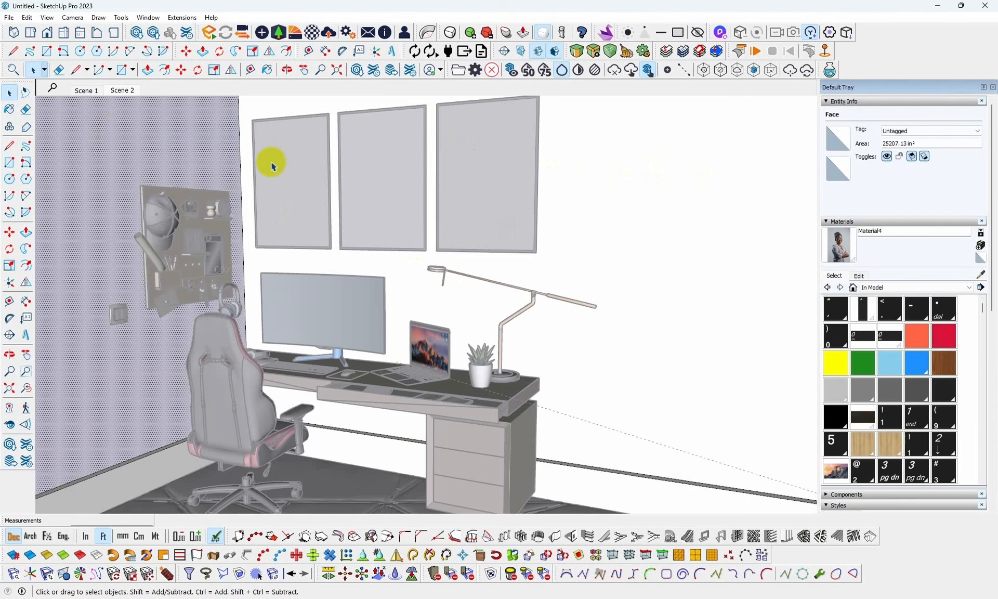
Create a new solid material in a very dark charcoal grey, without a texture and at 100 opacity.
{"action": "left_click", "coordinate": [980, 260]}
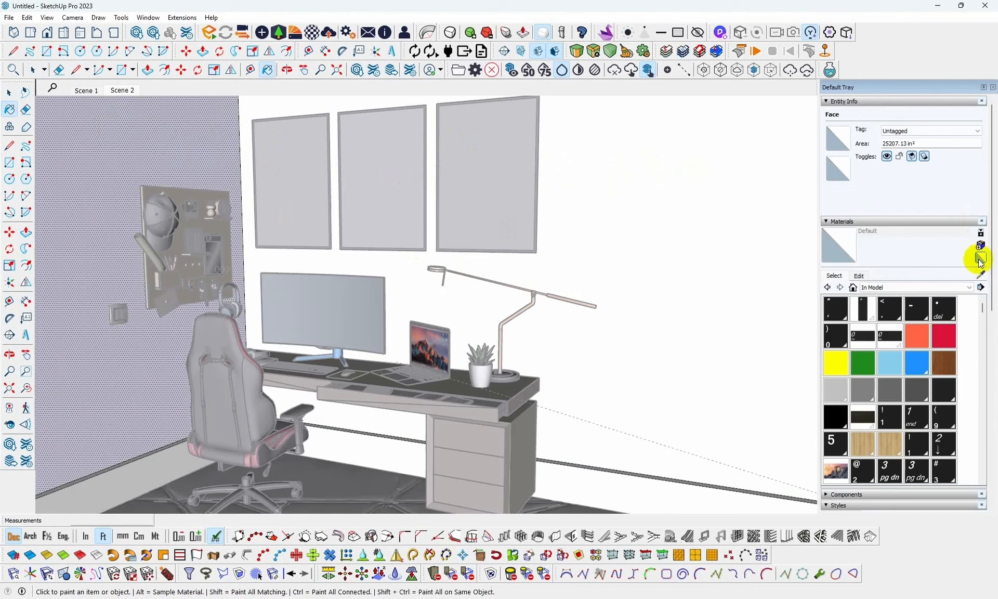
{"action": "left_click", "coordinate": [980, 247]}
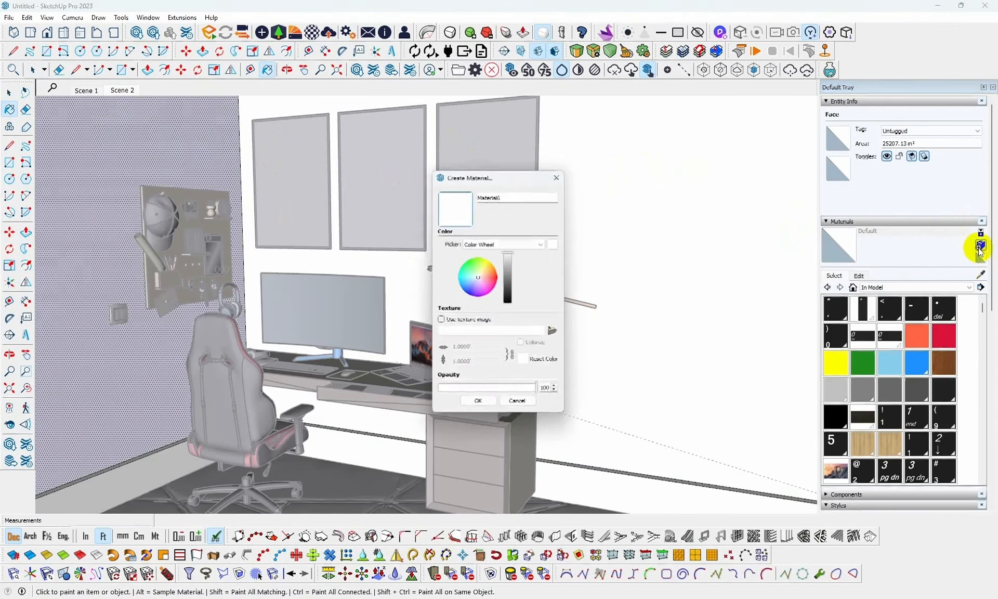
{"action": "left_click_drag", "start_coordinate": [508, 271], "coordinate": [512, 296]}
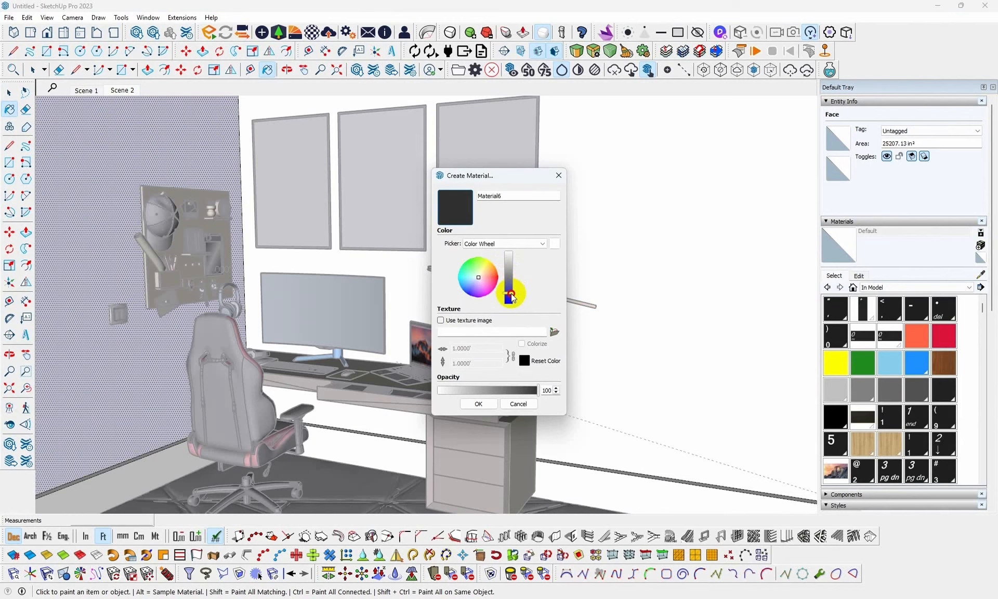
{"action": "left_click_drag", "start_coordinate": [512, 298], "coordinate": [511, 293]}
{"action": "left_click", "coordinate": [478, 403]}
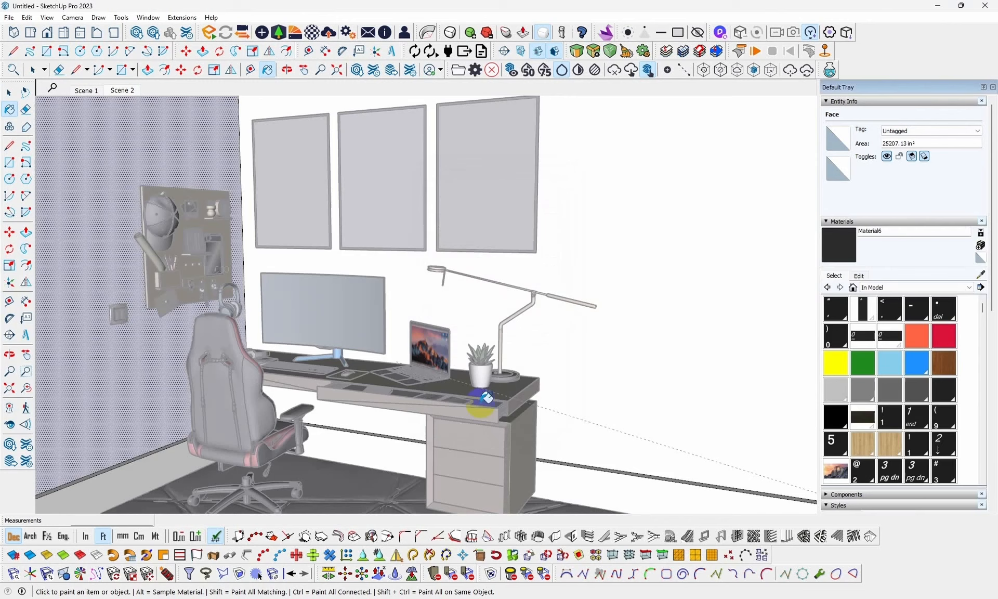
Paint the pegboard wall and the wall behind the desk dark grey, and close the wall group.
{"action": "left_click", "coordinate": [95, 168]}
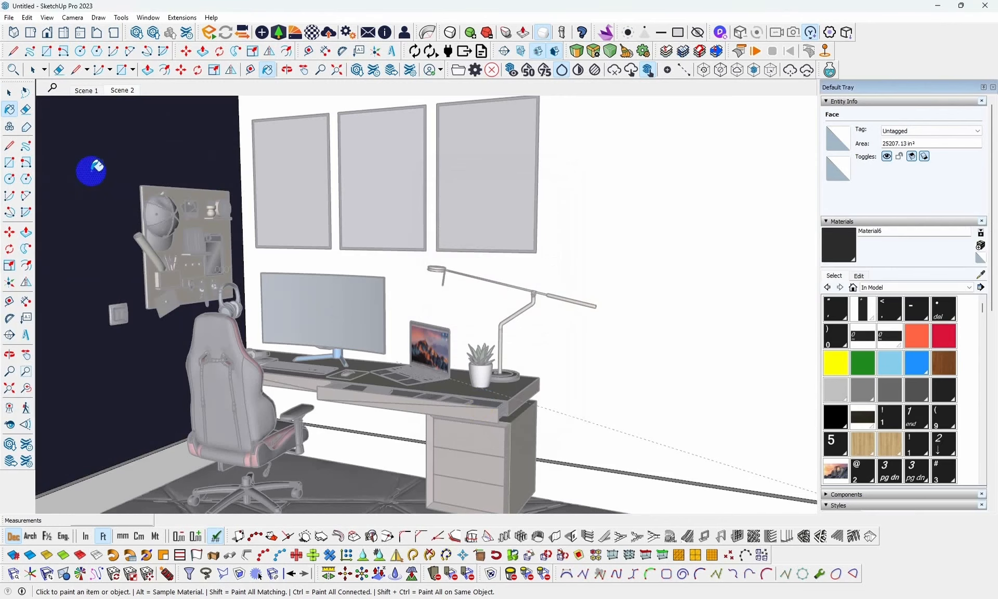
{"action": "left_click", "coordinate": [654, 210]}
{"action": "key", "text": "space"}
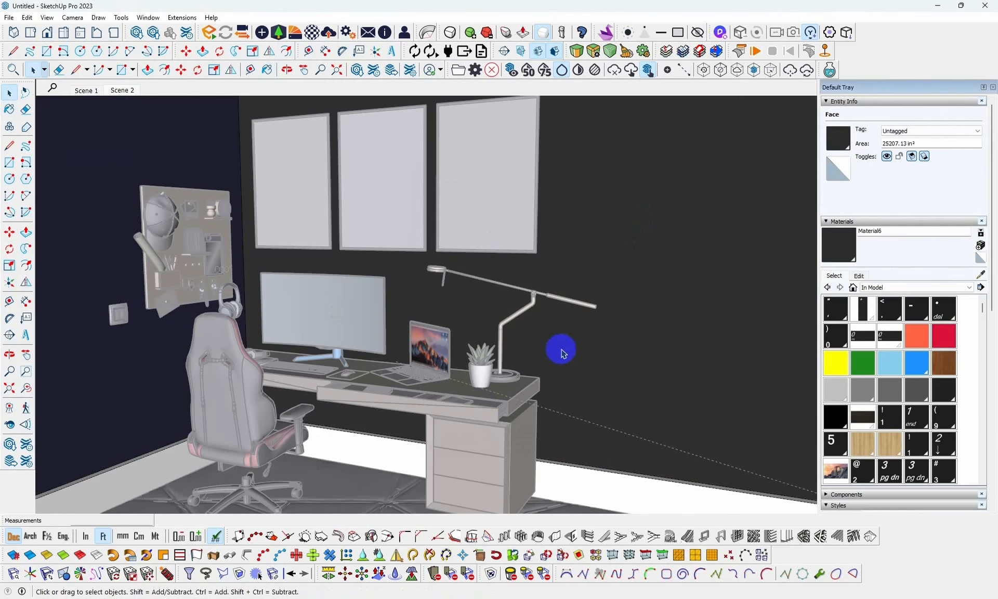
{"action": "left_click", "coordinate": [467, 288]}
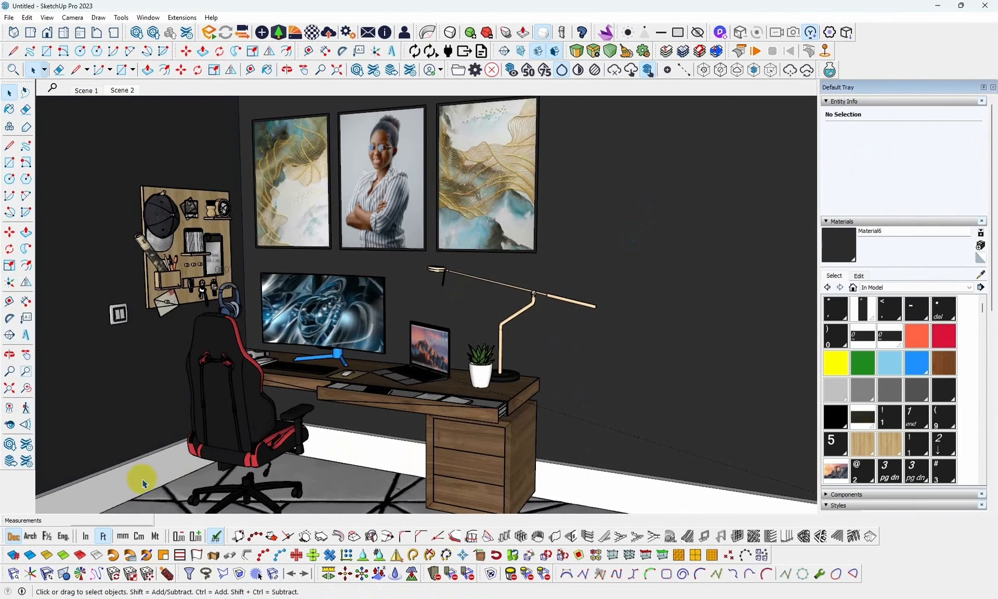
Switch to the open study model to examine its dark wall and wood skirting, and return to the Untitled model.
{"action": "mouse_move", "coordinate": [437, 597]}
{"action": "left_click", "coordinate": [496, 579]}
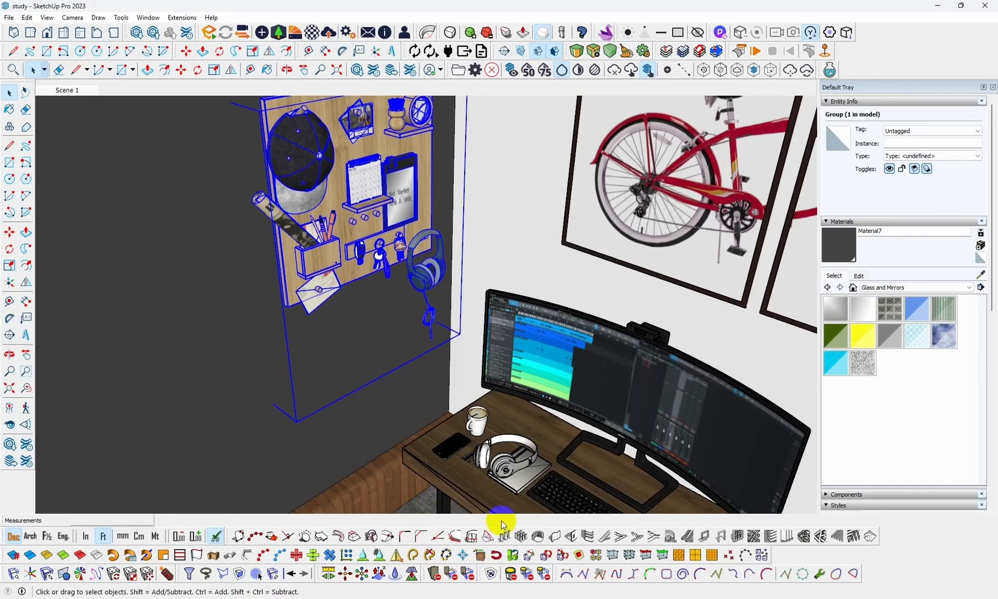
{"action": "mouse_move", "coordinate": [494, 494]}
{"action": "middle_mouse_down"}
{"action": "mouse_move", "coordinate": [474, 472]}
{"action": "mouse_move", "coordinate": [493, 380]}
{"action": "mouse_move", "coordinate": [559, 401]}
{"action": "mouse_move", "coordinate": [564, 442]}
{"action": "middle_mouse_up"}
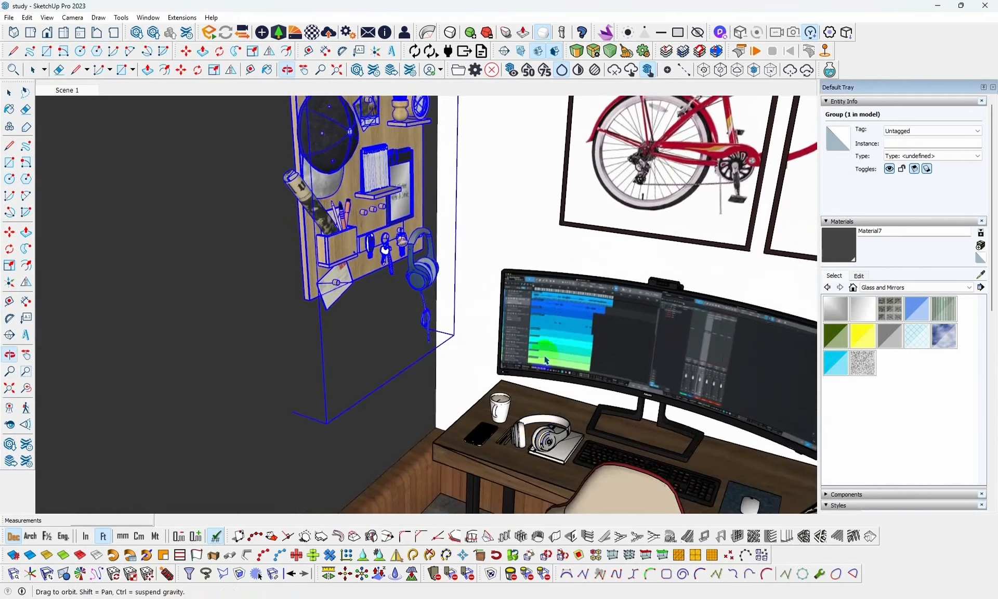
{"action": "left_click", "coordinate": [933, 5]}
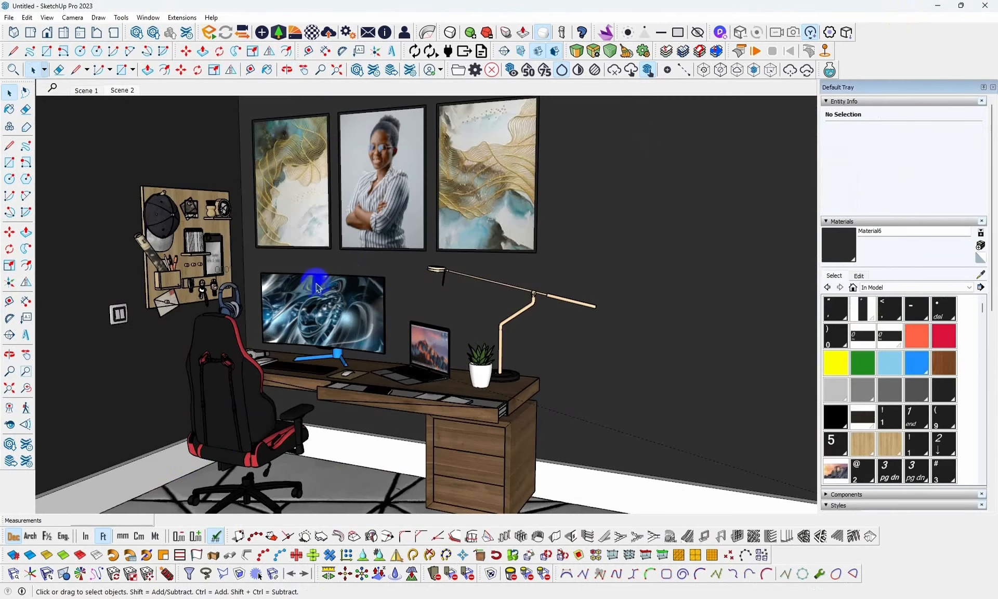
Reopen the wall group and paint the pegboard wall's skirting with the MFC---MS-330-PL wood sampled from the desk drawers.
{"action": "double_click", "coordinate": [160, 471]}
{"action": "left_click", "coordinate": [161, 471]}
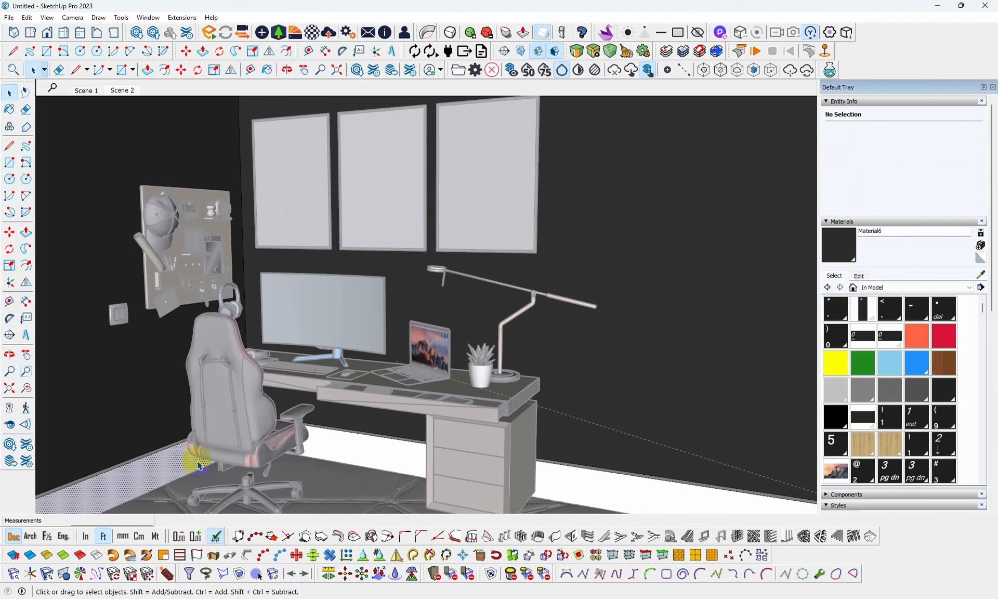
{"action": "left_click", "coordinate": [367, 456]}
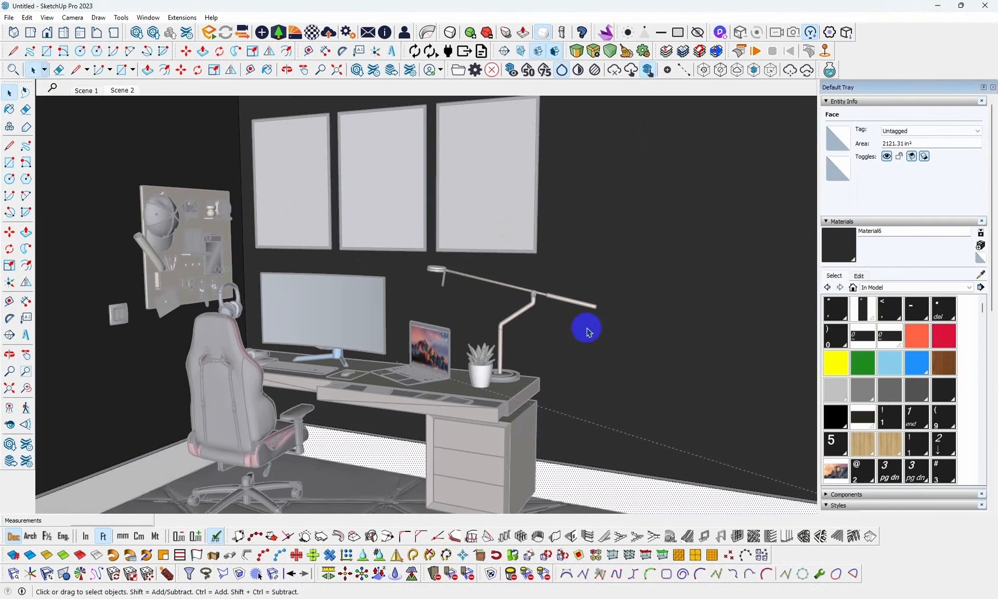
{"action": "left_click", "coordinate": [979, 275]}
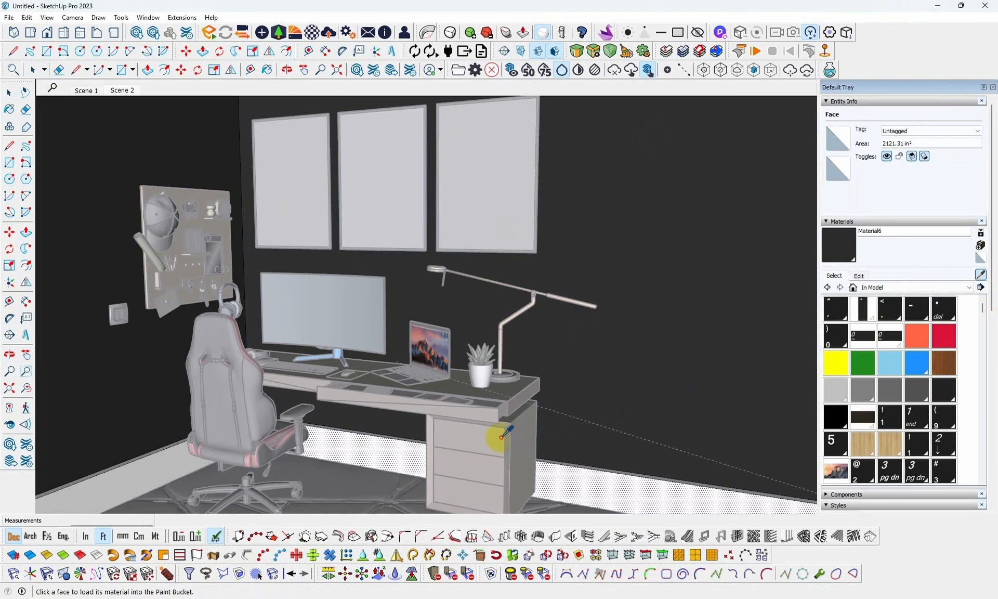
{"action": "left_click", "coordinate": [447, 439]}
{"action": "left_click", "coordinate": [139, 472]}
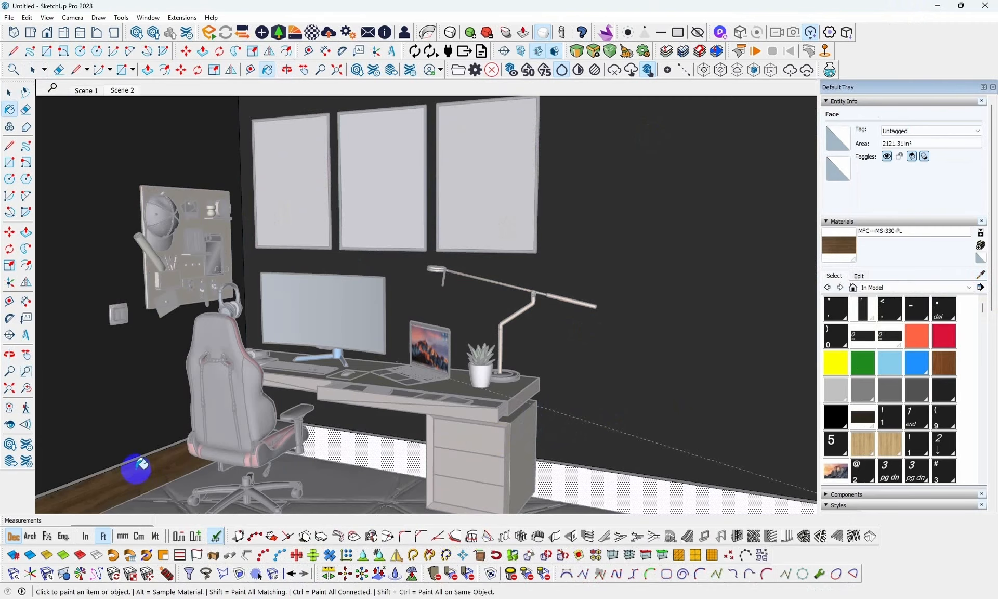
{"action": "scroll", "coordinate": [137, 460], "scroll_direction": "up", "scroll_amount": 8}
{"action": "scroll", "coordinate": [141, 454], "scroll_direction": "up", "scroll_amount": 2}
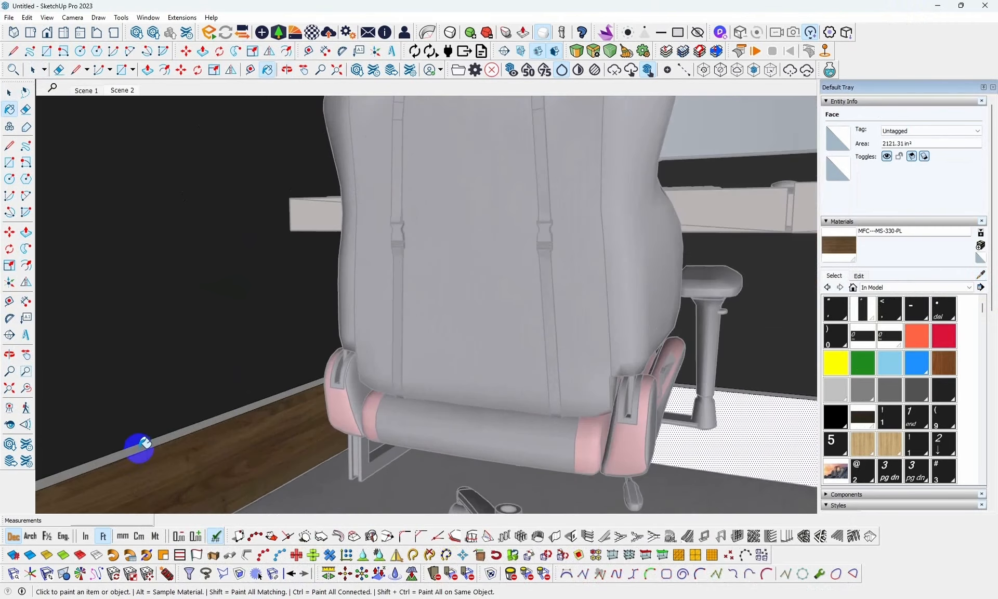
{"action": "scroll", "coordinate": [136, 452], "scroll_direction": "down", "scroll_amount": 3}
{"action": "scroll", "coordinate": [129, 455], "scroll_direction": "down", "scroll_amount": 3}
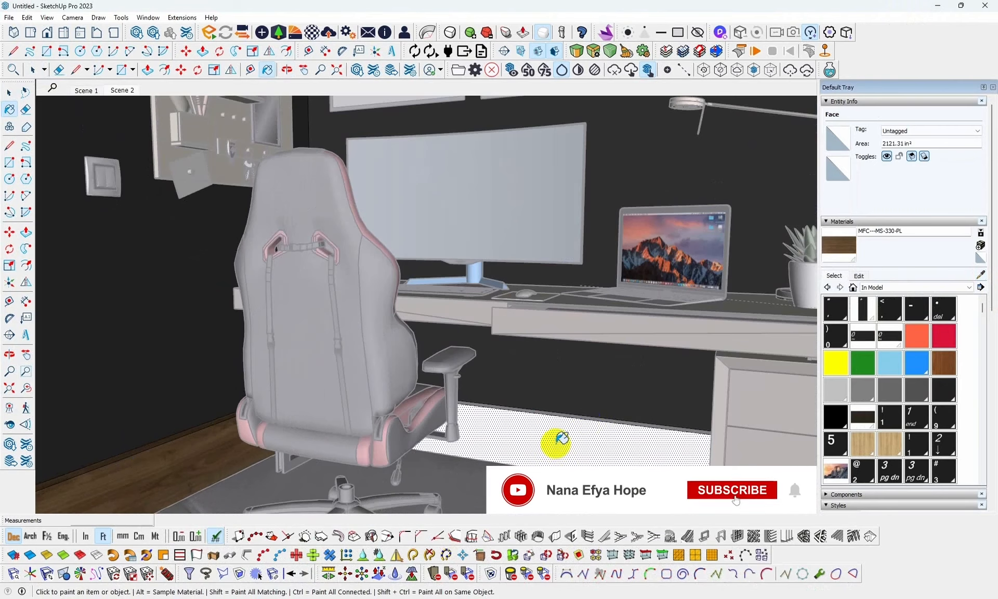
Paint the front face and top edge of the skirting behind the desk with the MFC---MS-330-PL wood.
{"action": "left_click", "coordinate": [591, 406]}
{"action": "scroll", "coordinate": [591, 410], "scroll_direction": "up", "scroll_amount": 5}
{"action": "scroll", "coordinate": [591, 408], "scroll_direction": "up", "scroll_amount": 3}
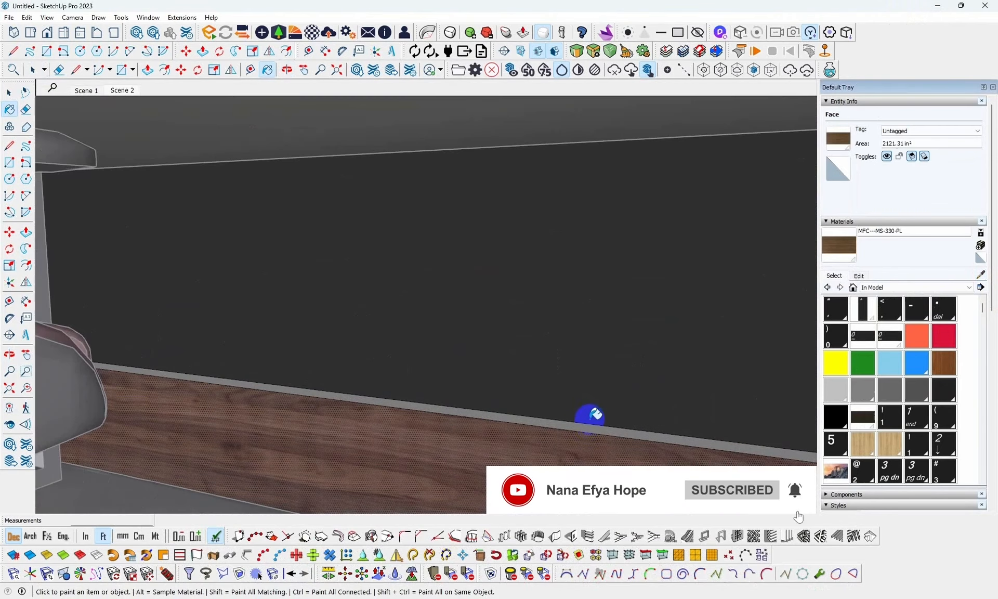
{"action": "left_click", "coordinate": [586, 430]}
{"action": "scroll", "coordinate": [585, 431], "scroll_direction": "down", "scroll_amount": 6}
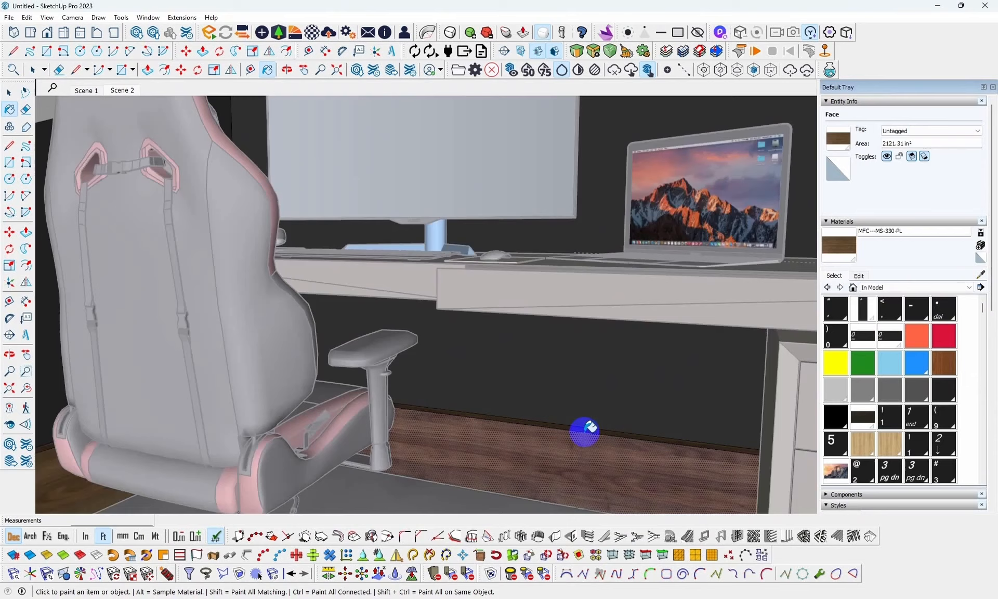
Close the wall group and return to the Scene 2 view.
{"action": "key", "text": "space"}
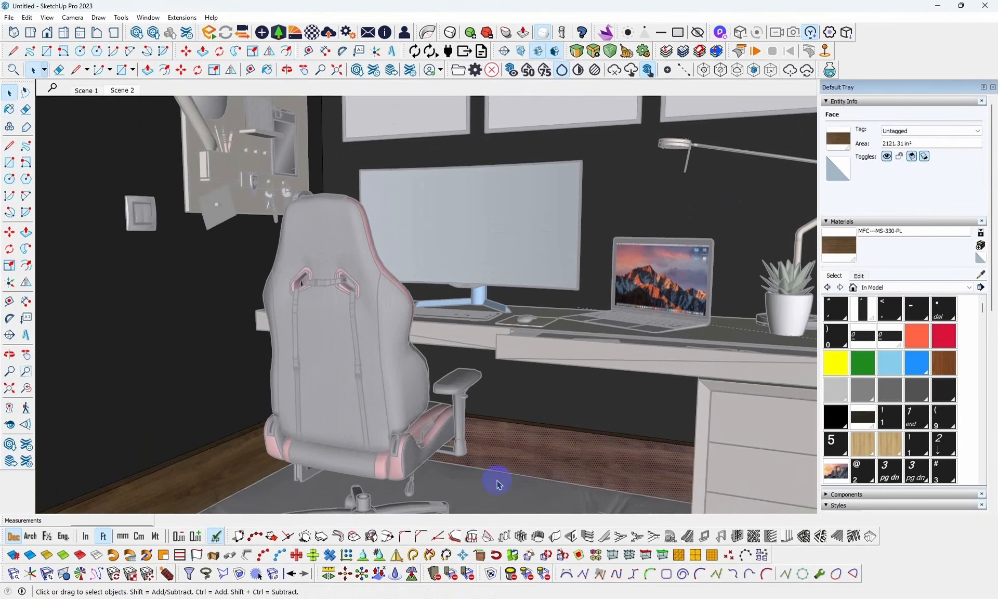
{"action": "left_click", "coordinate": [495, 475]}
{"action": "scroll", "coordinate": [523, 448], "scroll_direction": "down", "scroll_amount": 5}
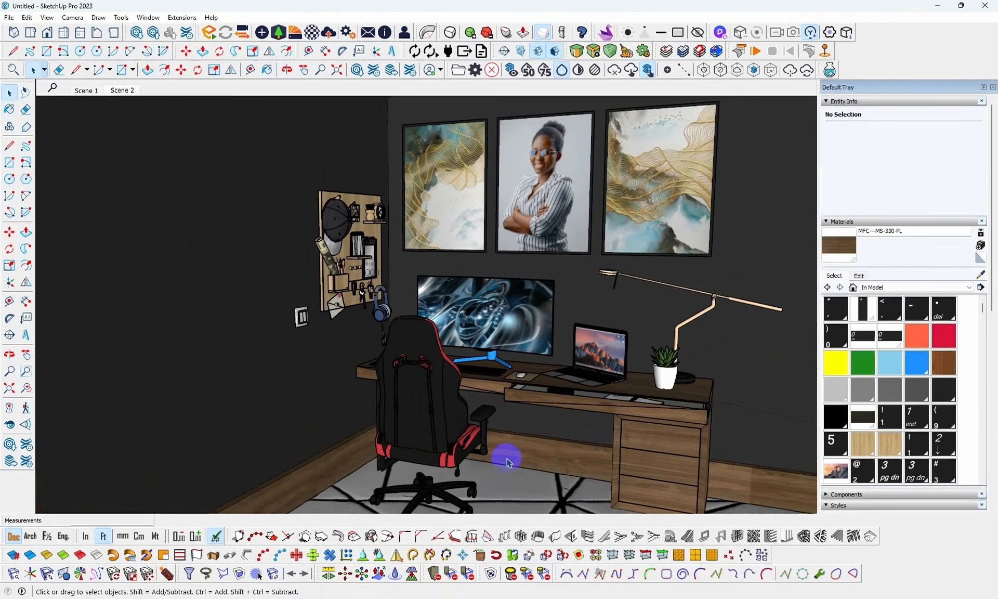
{"action": "left_click", "coordinate": [122, 90]}
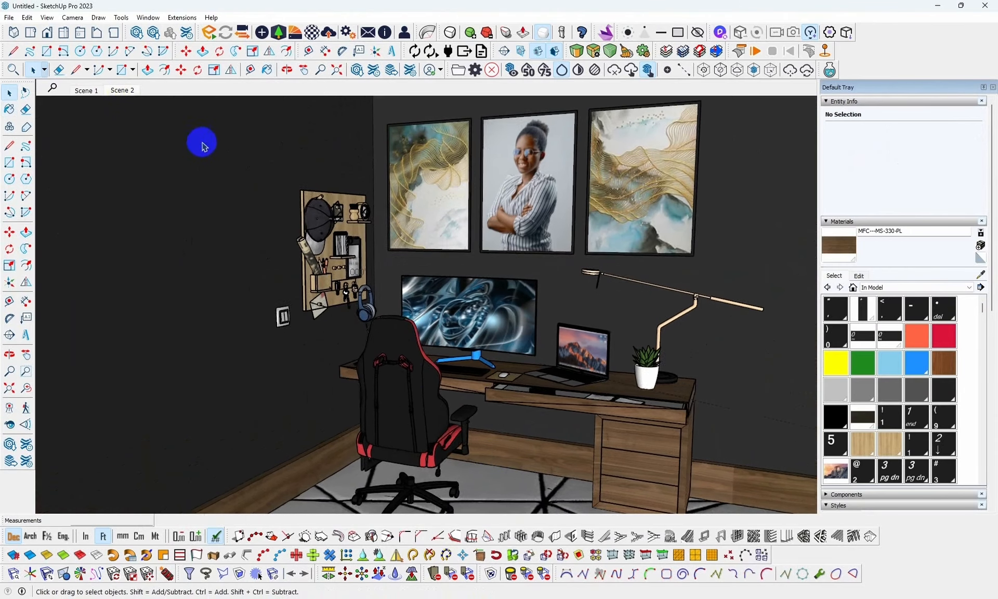